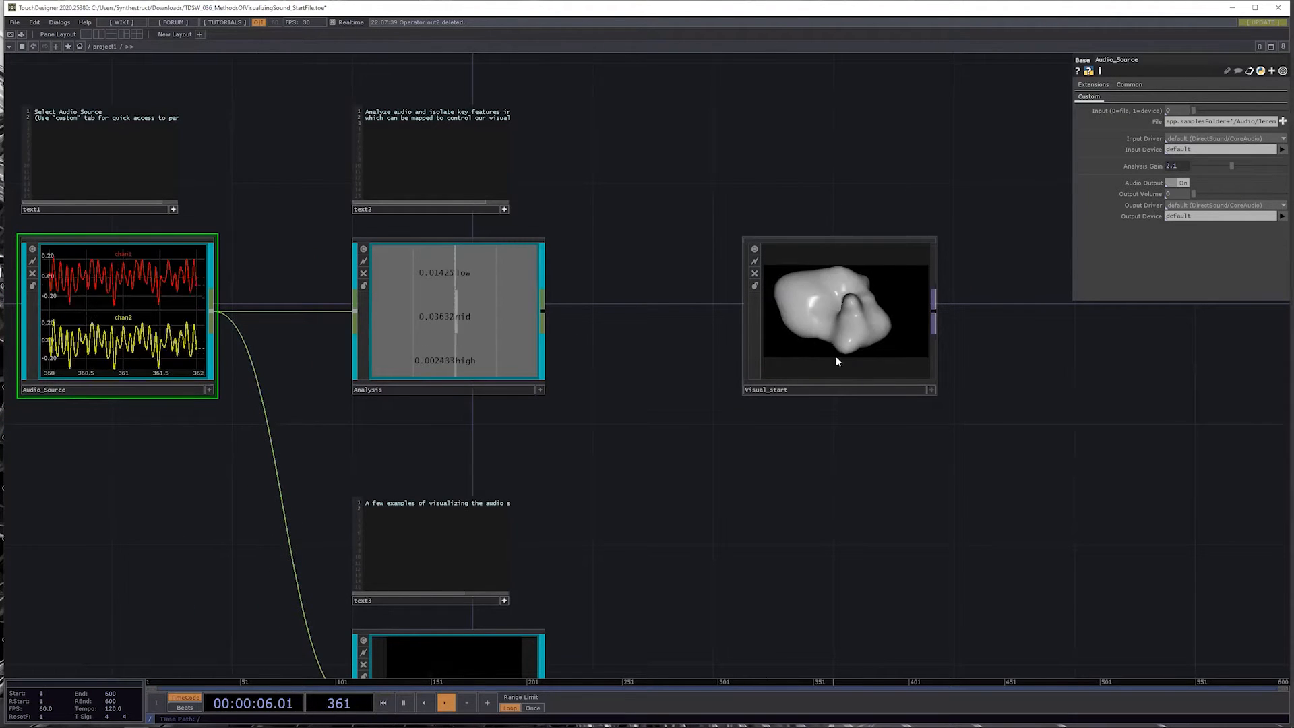
Step: Enter the Visual_start component to view the operator network inside it
mouse_move(916, 426)
left_mouse_down()
mouse_move(964, 422)
mouse_move(940, 434)
left_mouse_up()
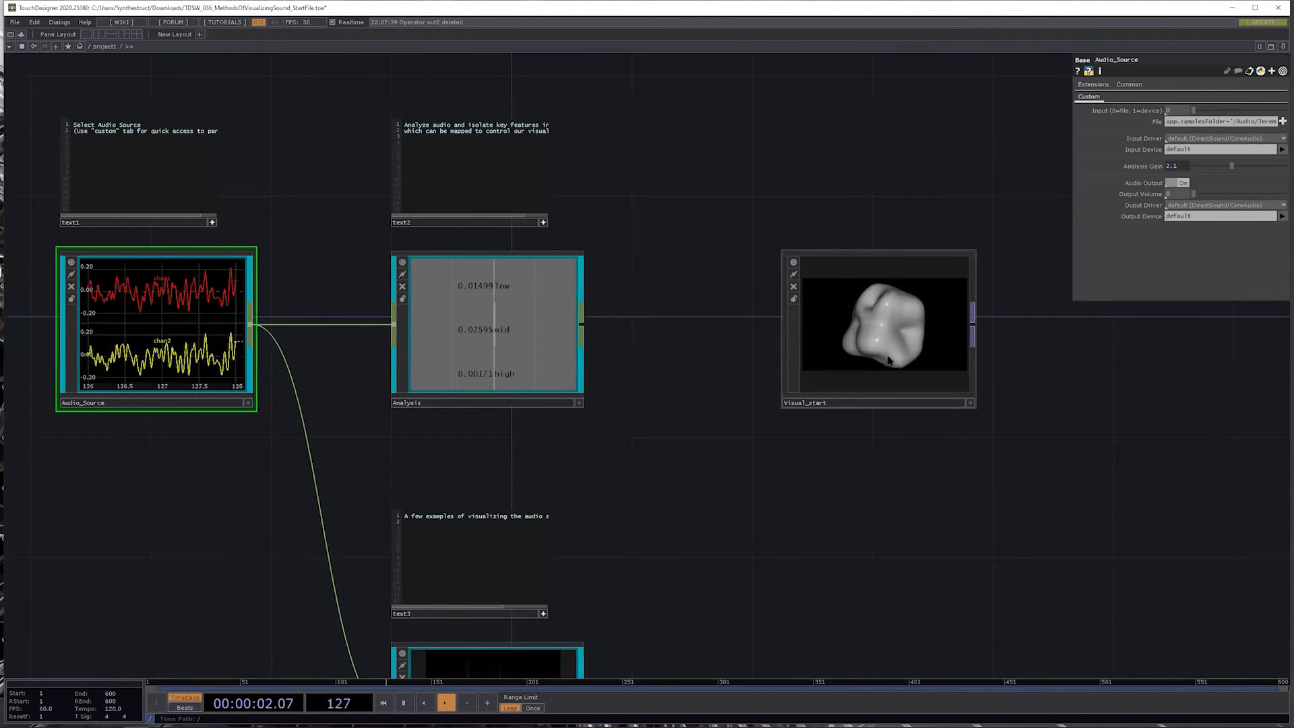
left_click(895, 400)
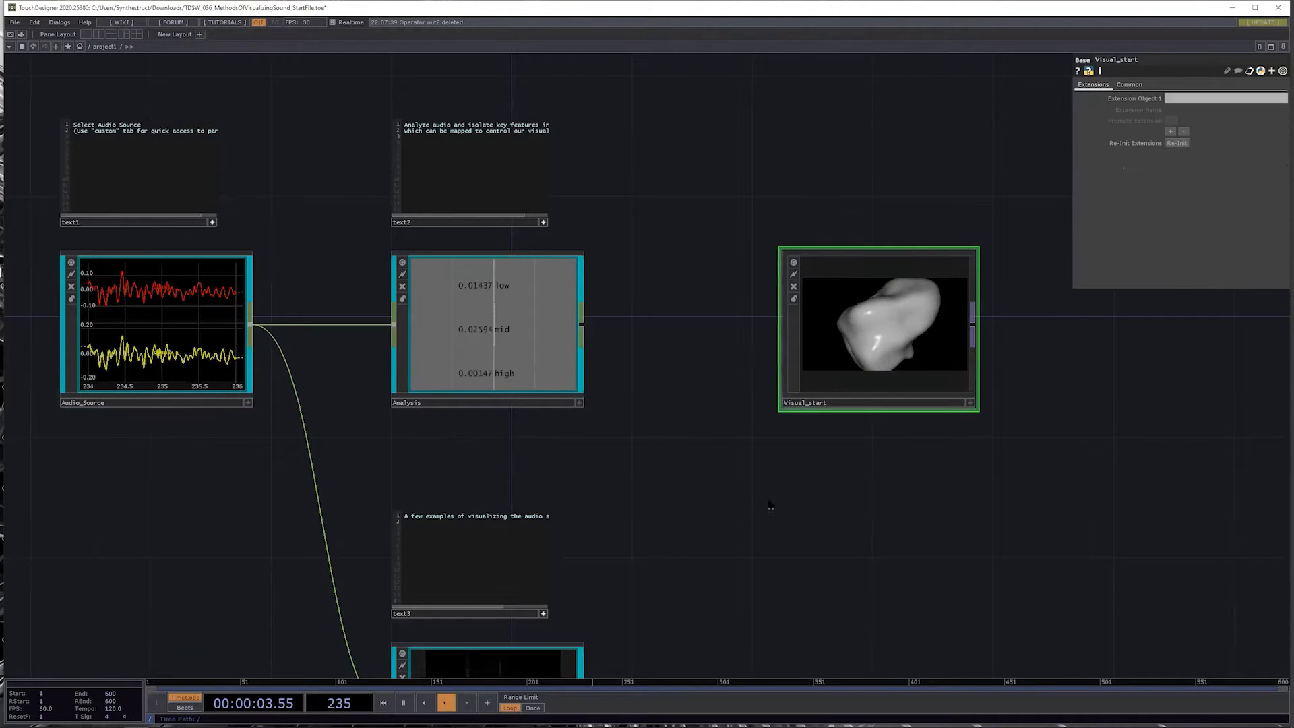
key("i")
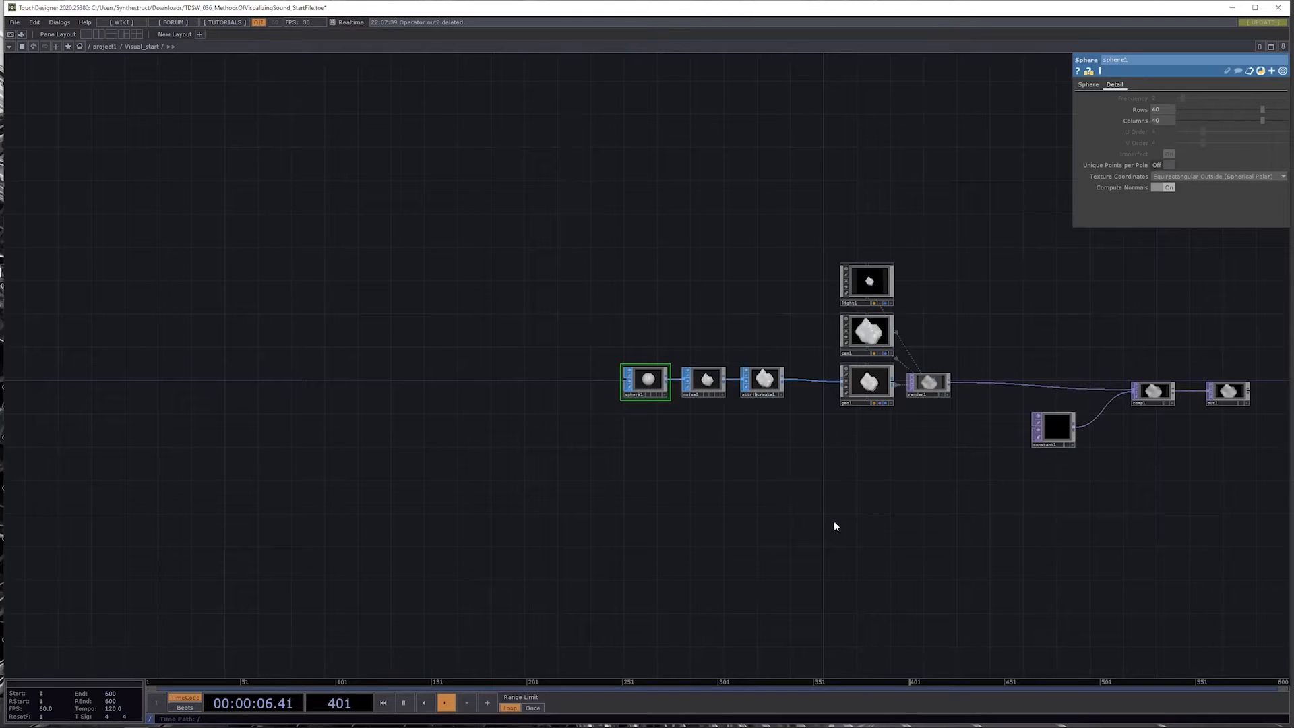
scroll(782, 472, "down", 2)
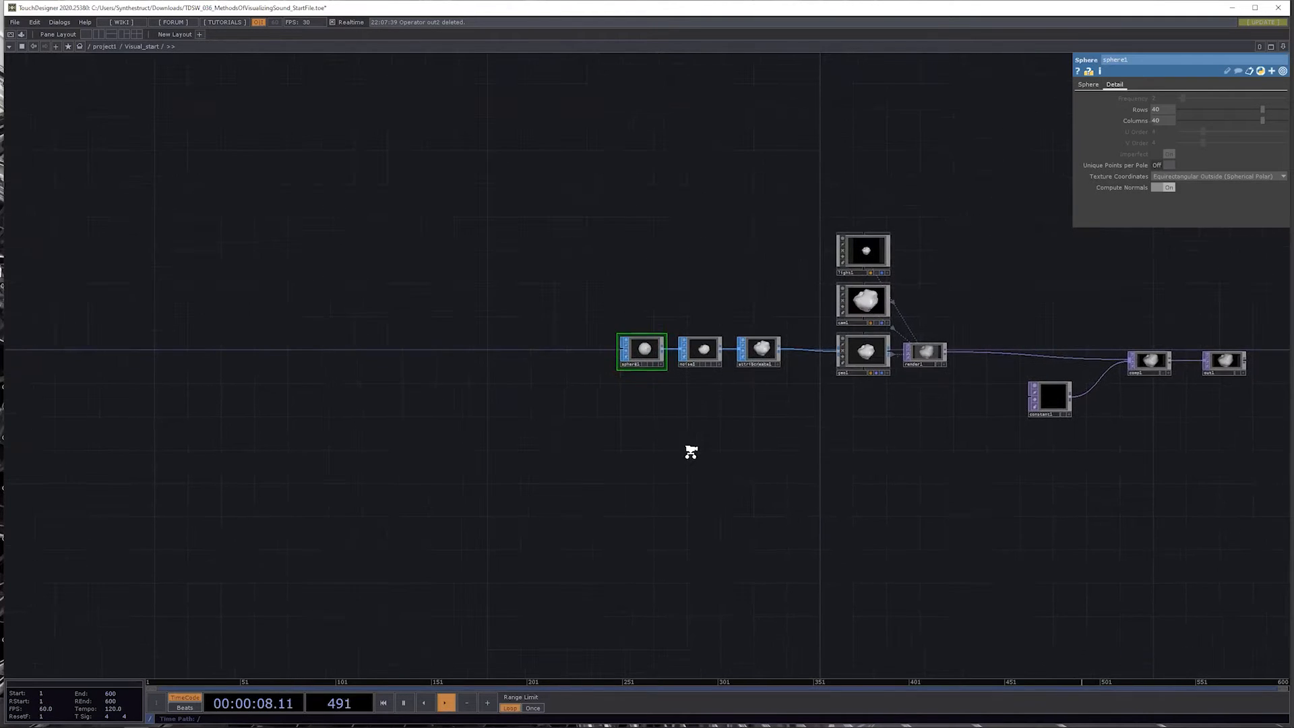
scroll(691, 456, "down", 6)
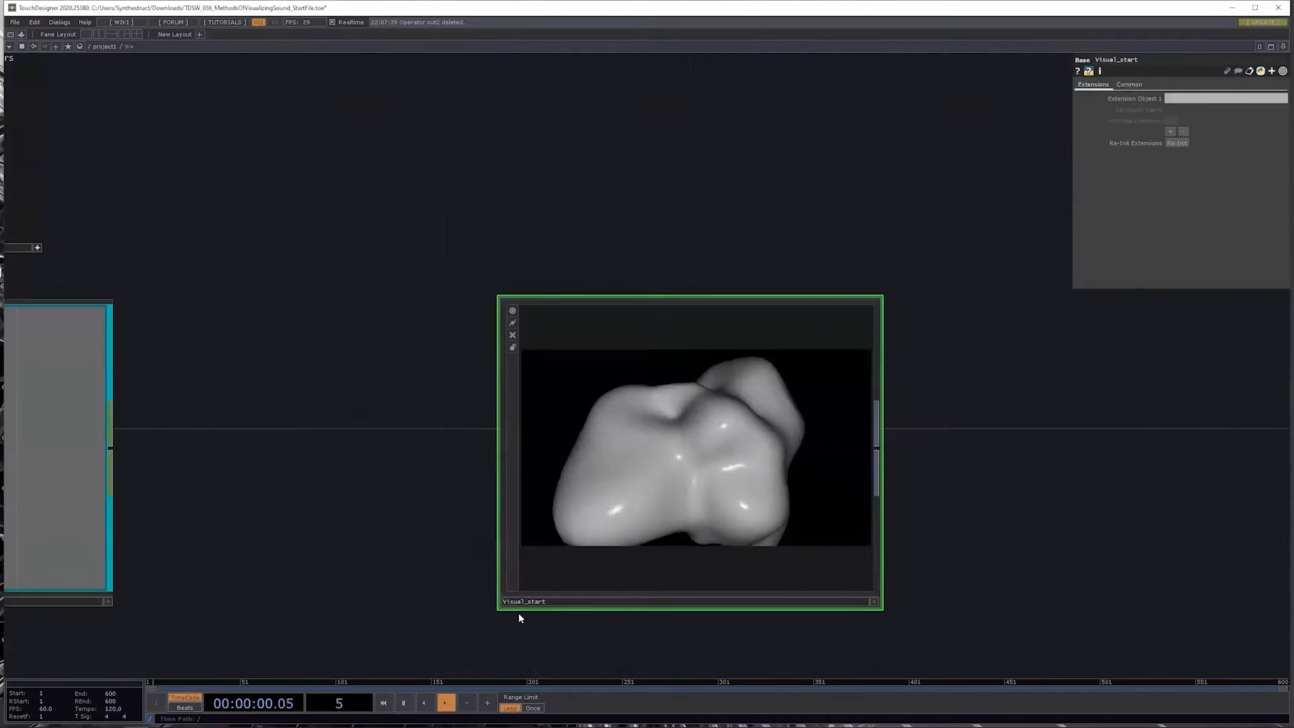
scroll(643, 496, "up", 8)
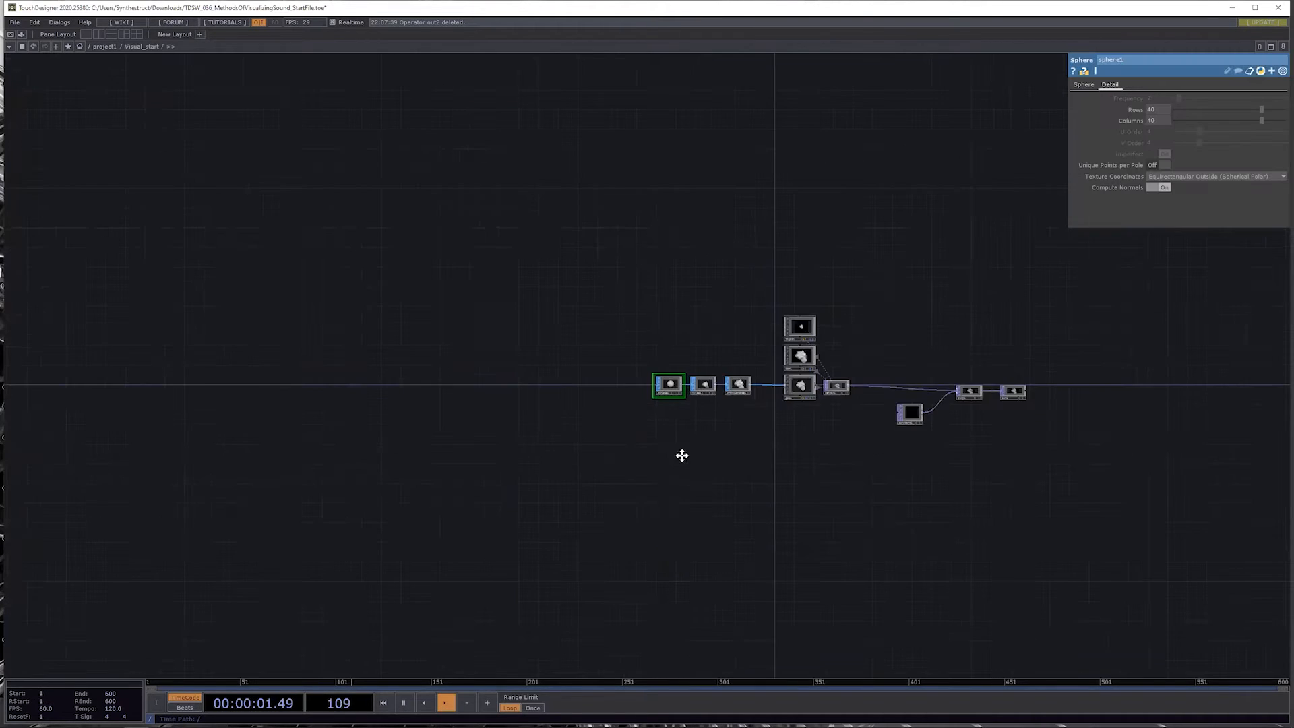
scroll(669, 506, "down", 1)
scroll(479, 505, "up", 5)
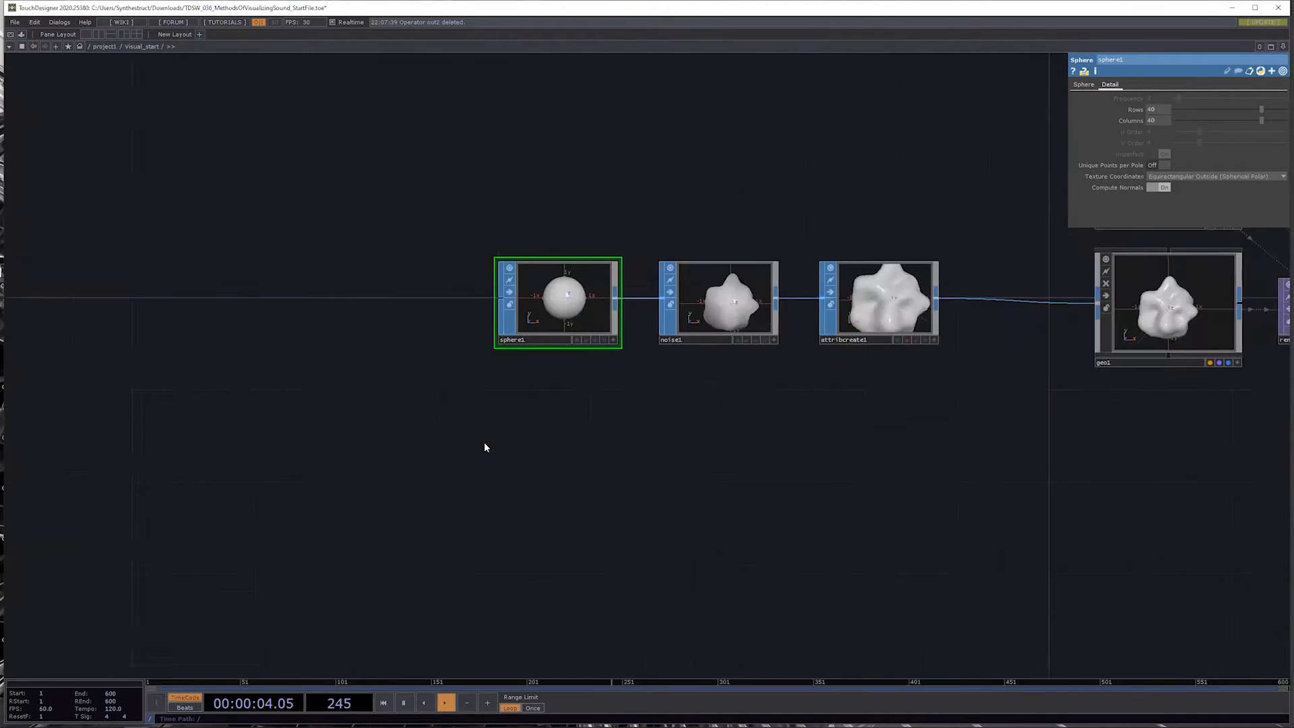
Step: Examine the sphere1, noise1, attribcreate1 and geo1 operators and their parameters
left_click_drag(456, 376, 414, 386)
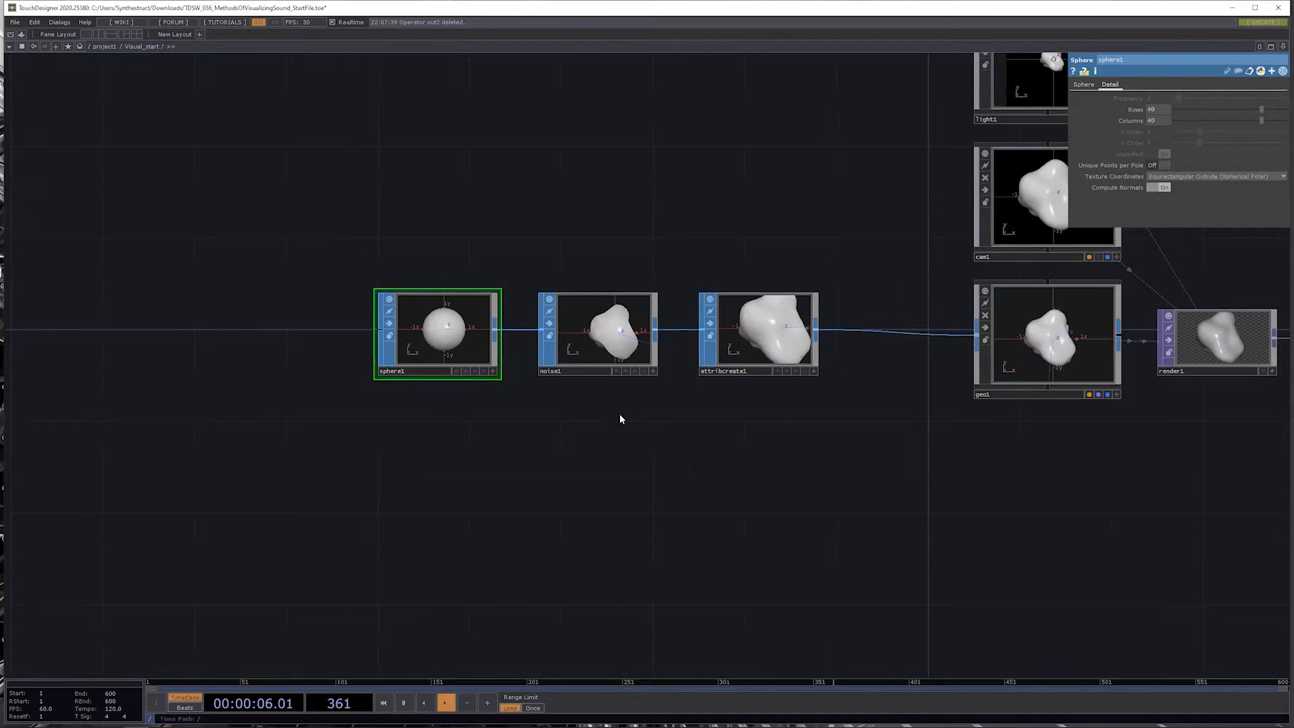
left_click_drag(508, 377, 505, 375)
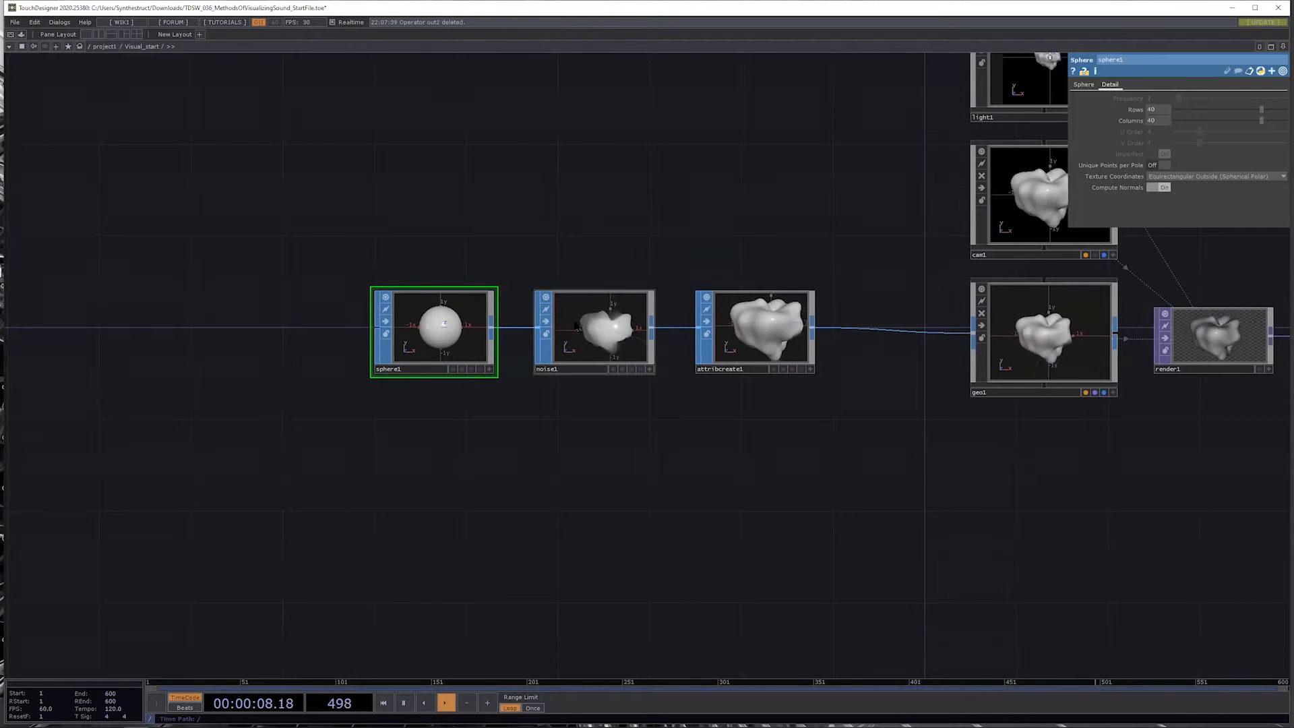
left_click(575, 327)
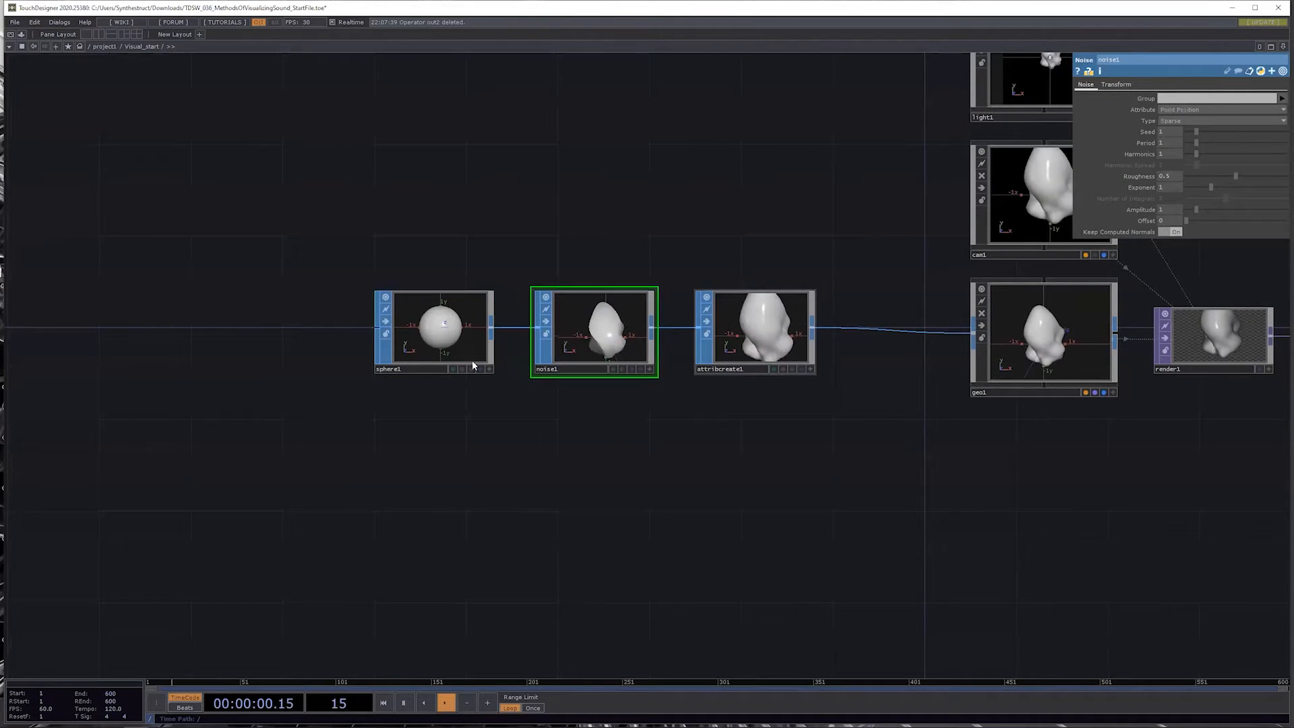
left_click_drag(631, 501, 547, 524)
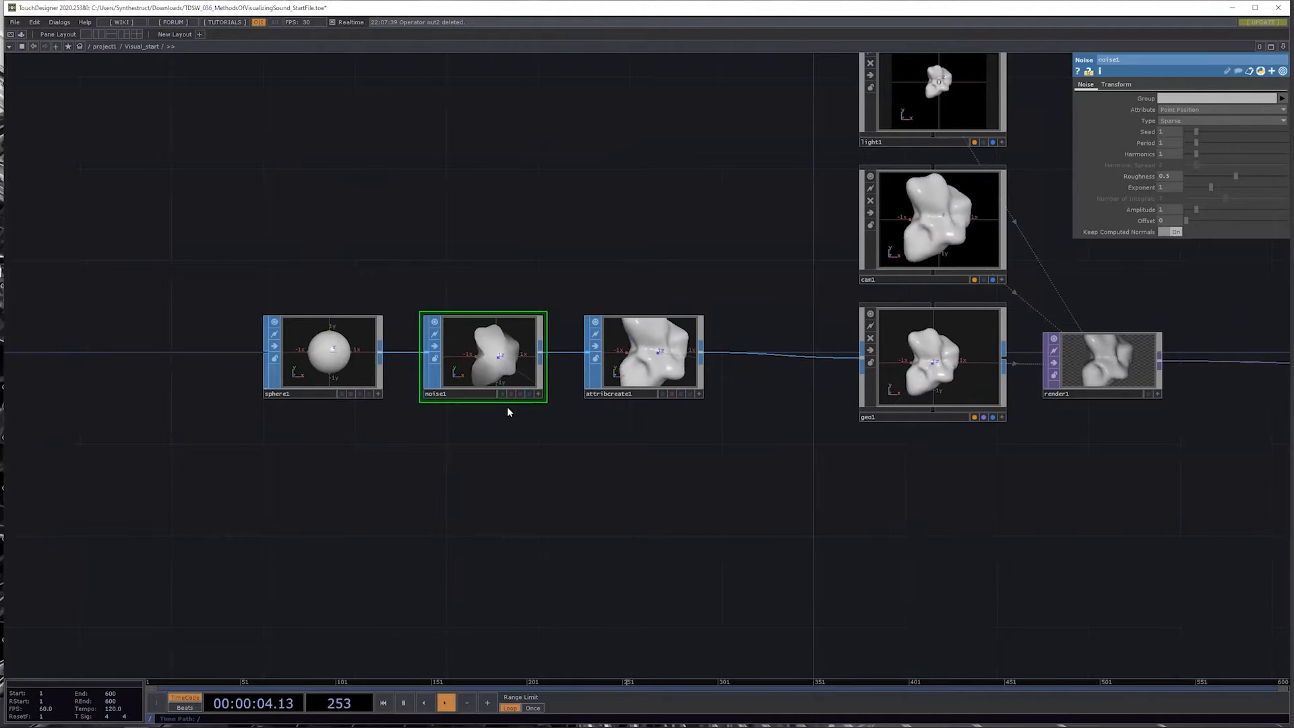
left_click(677, 354)
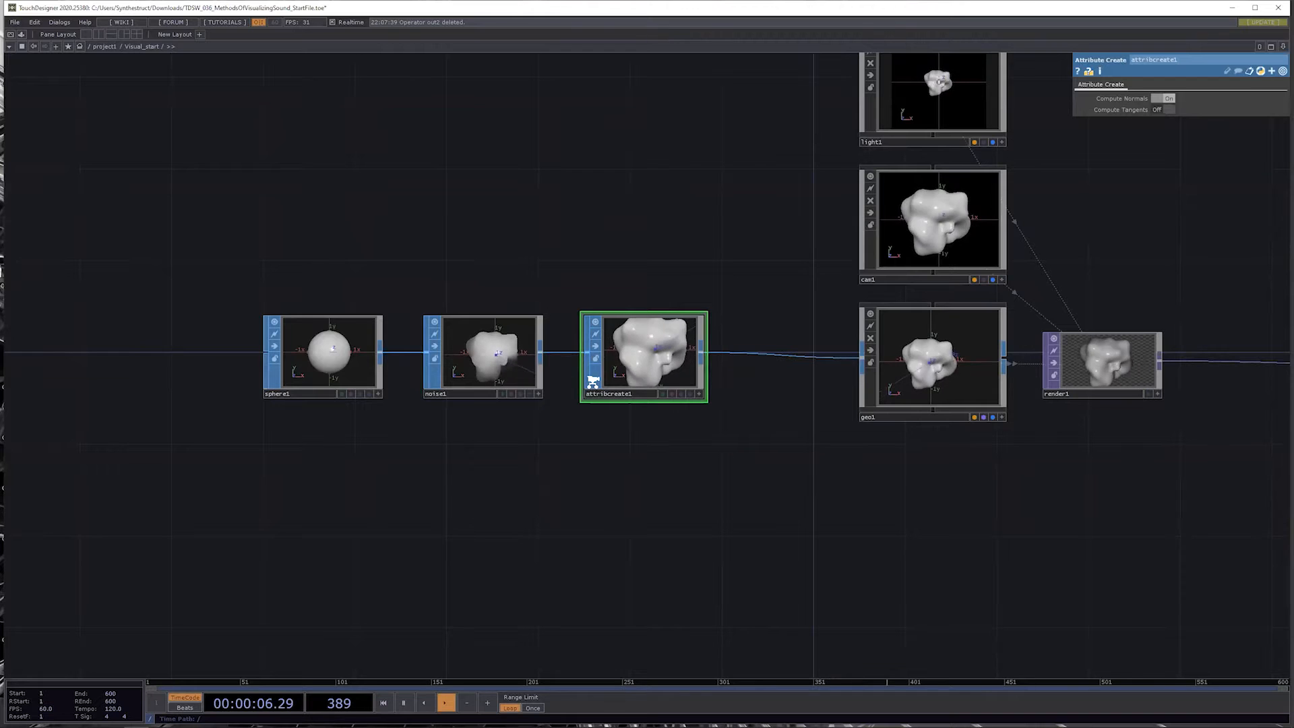
scroll(680, 337, "up", 2)
scroll(699, 300, "up", 3)
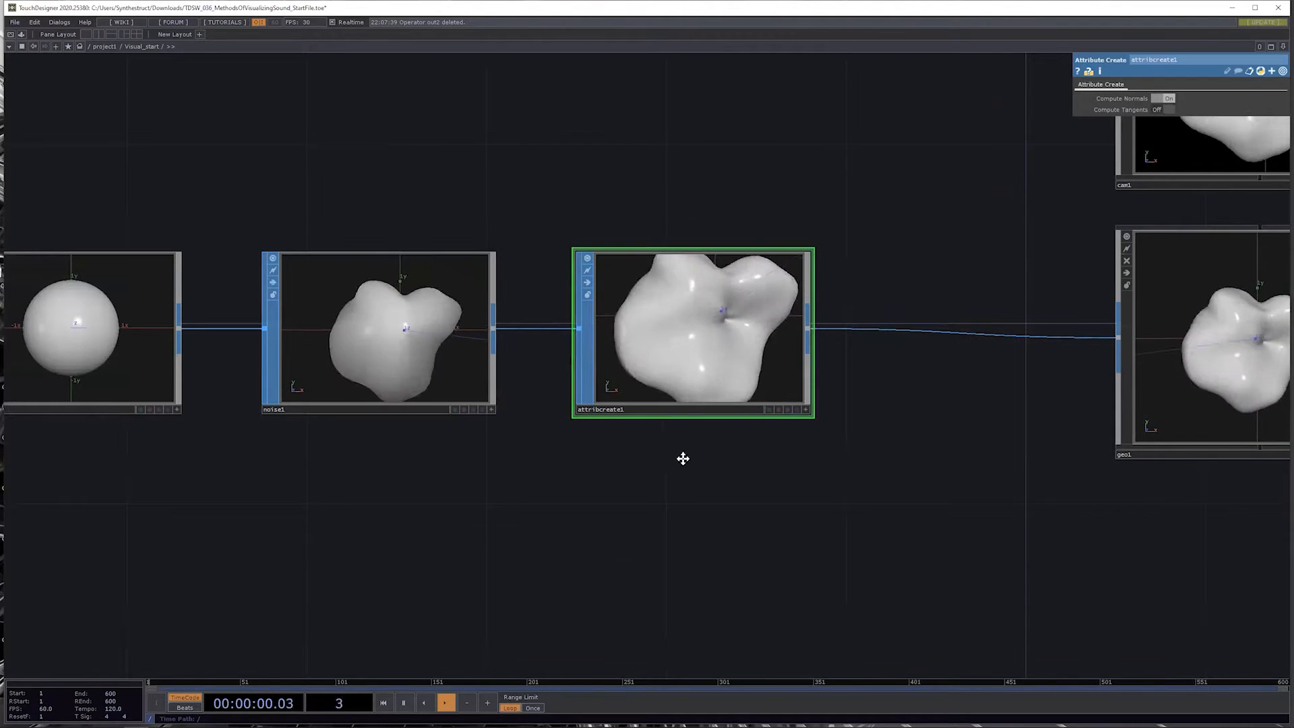
scroll(511, 481, "down", 3)
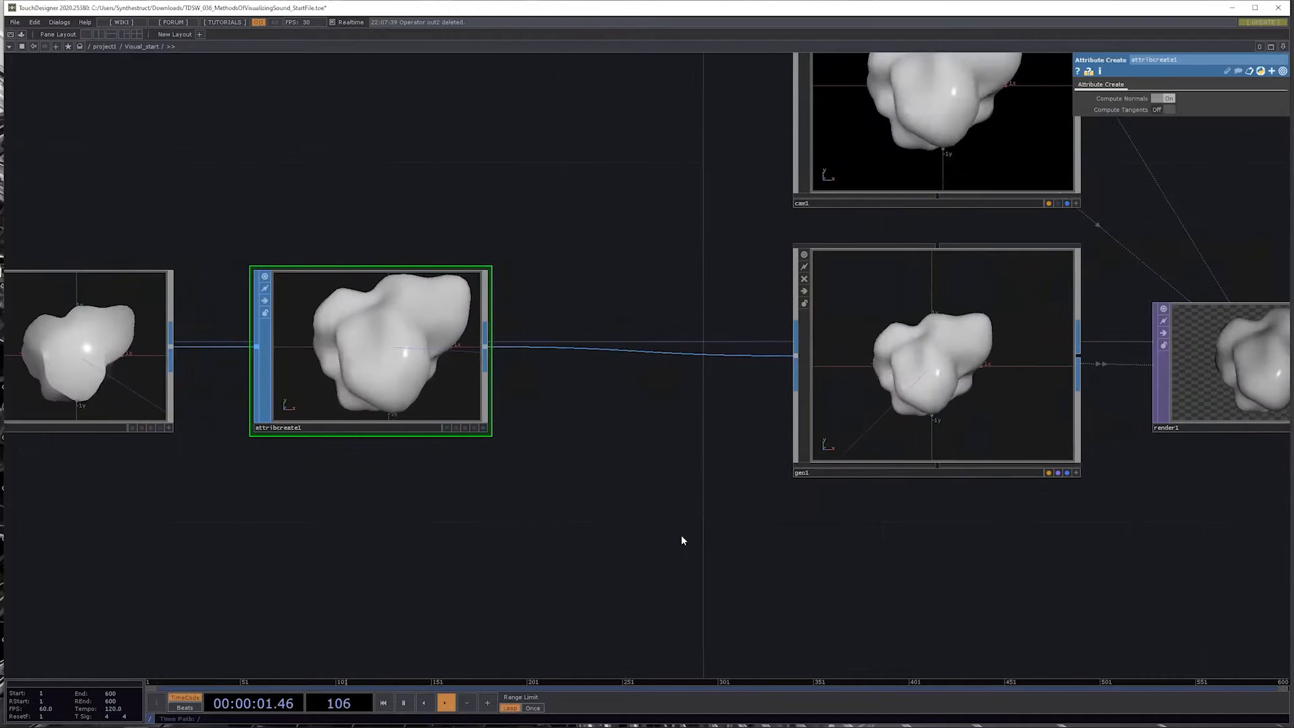
scroll(684, 537, "down", 2)
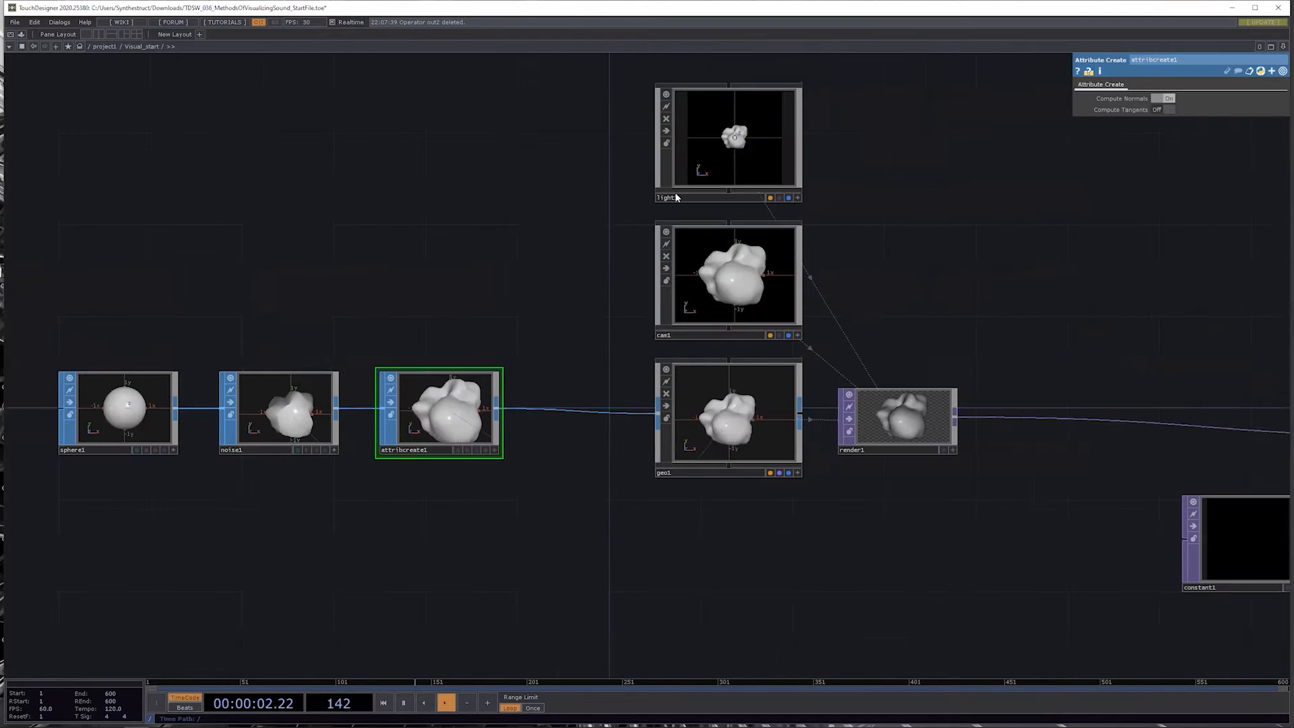
left_click(716, 411)
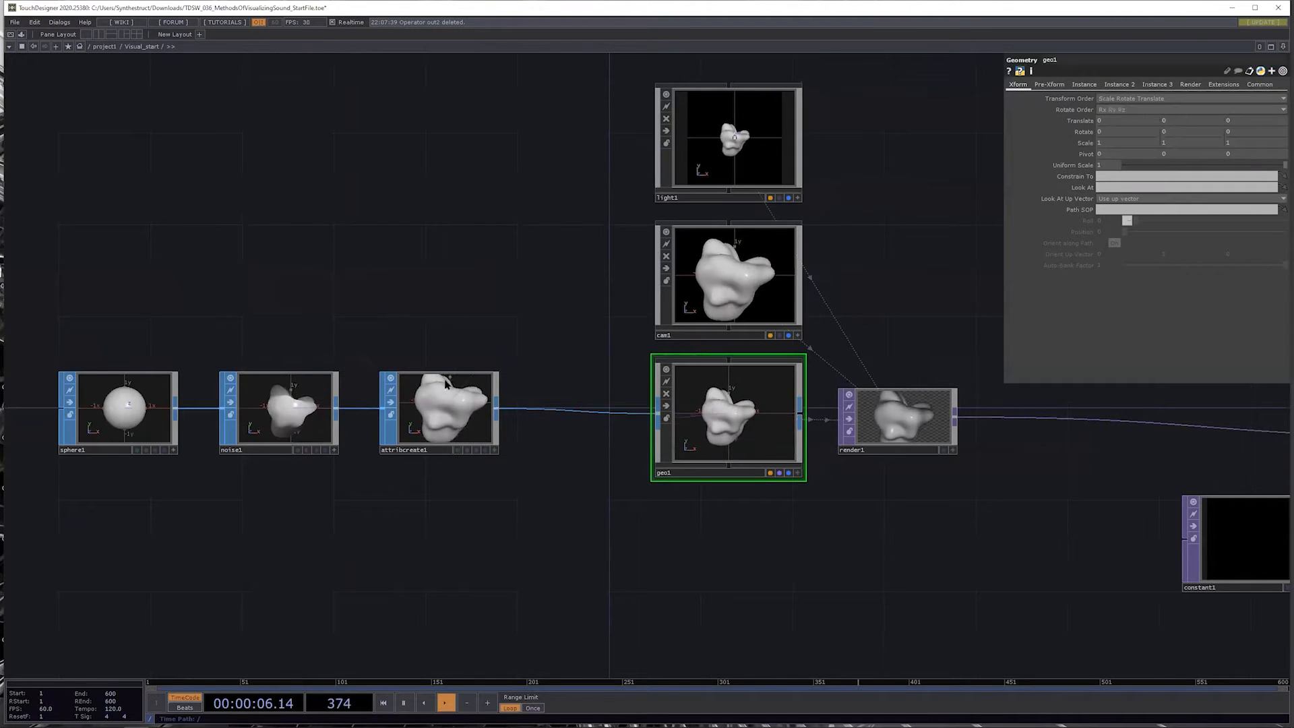
left_click(445, 415)
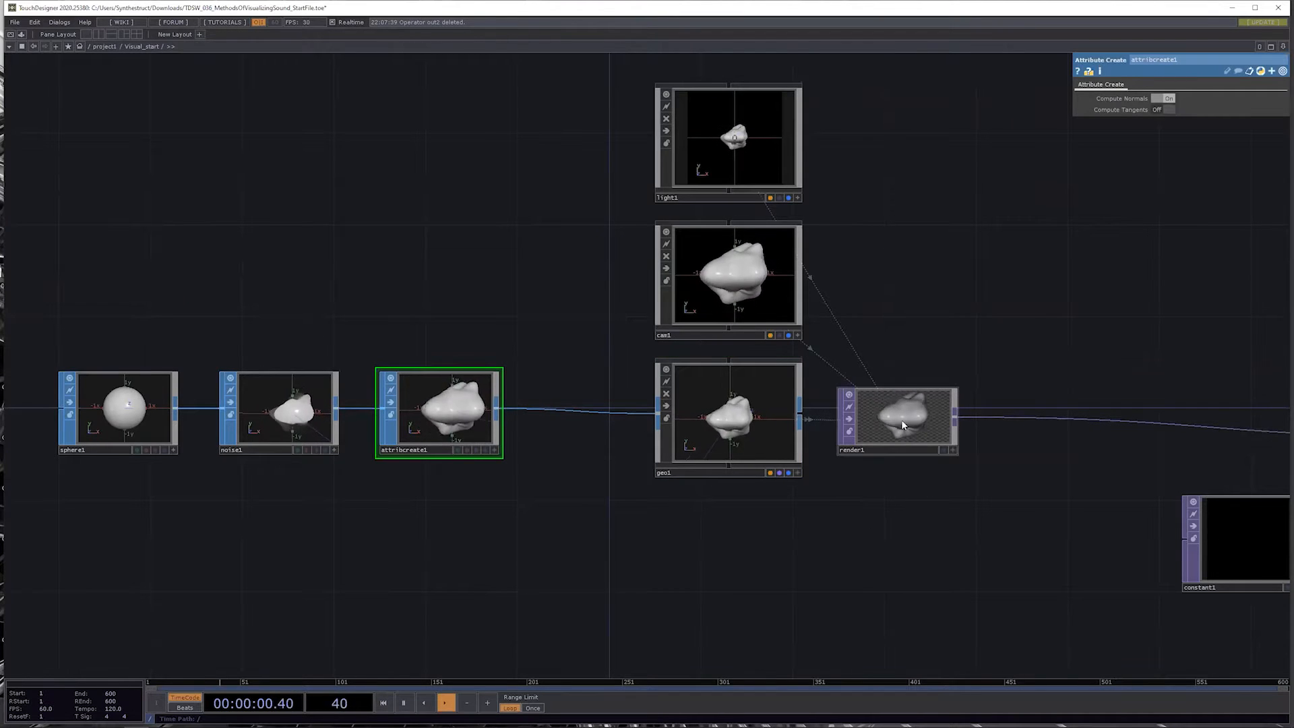
Step: Inspect the comp1 composite settings and how render1 and constant1 feed through it into out1
left_click_drag(979, 479, 447, 464)
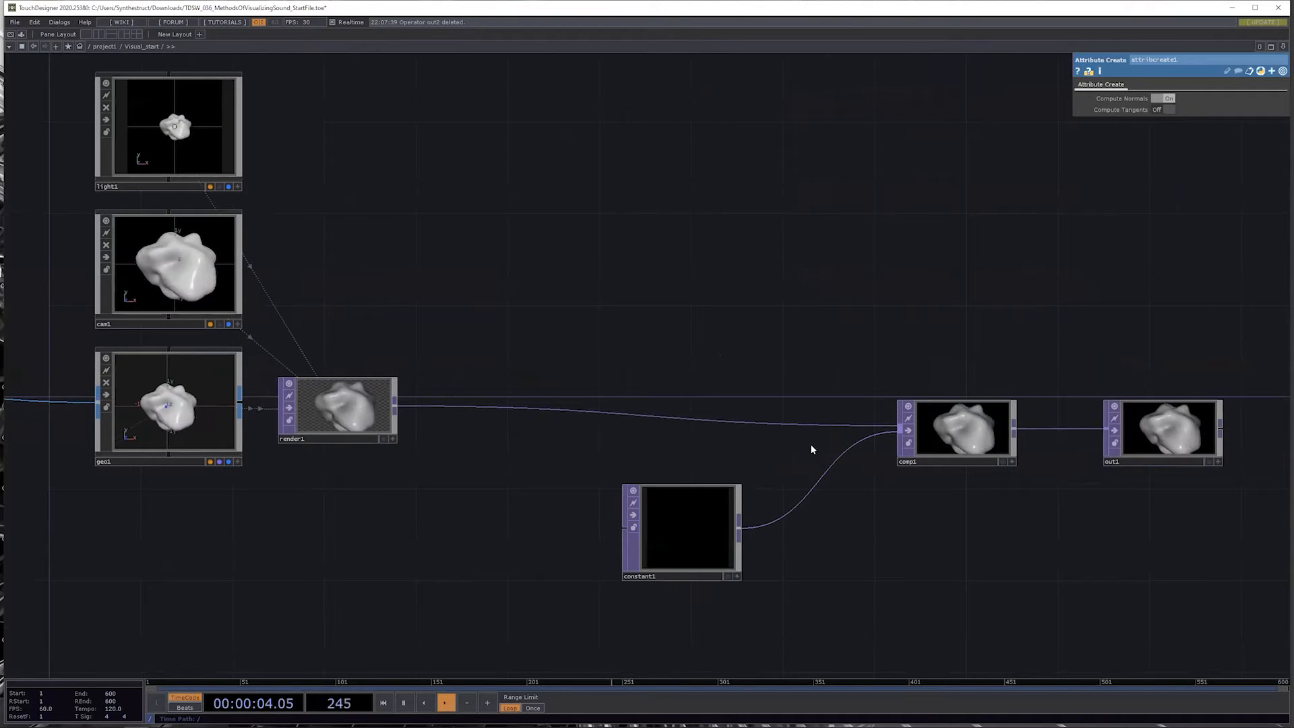
left_click(988, 431)
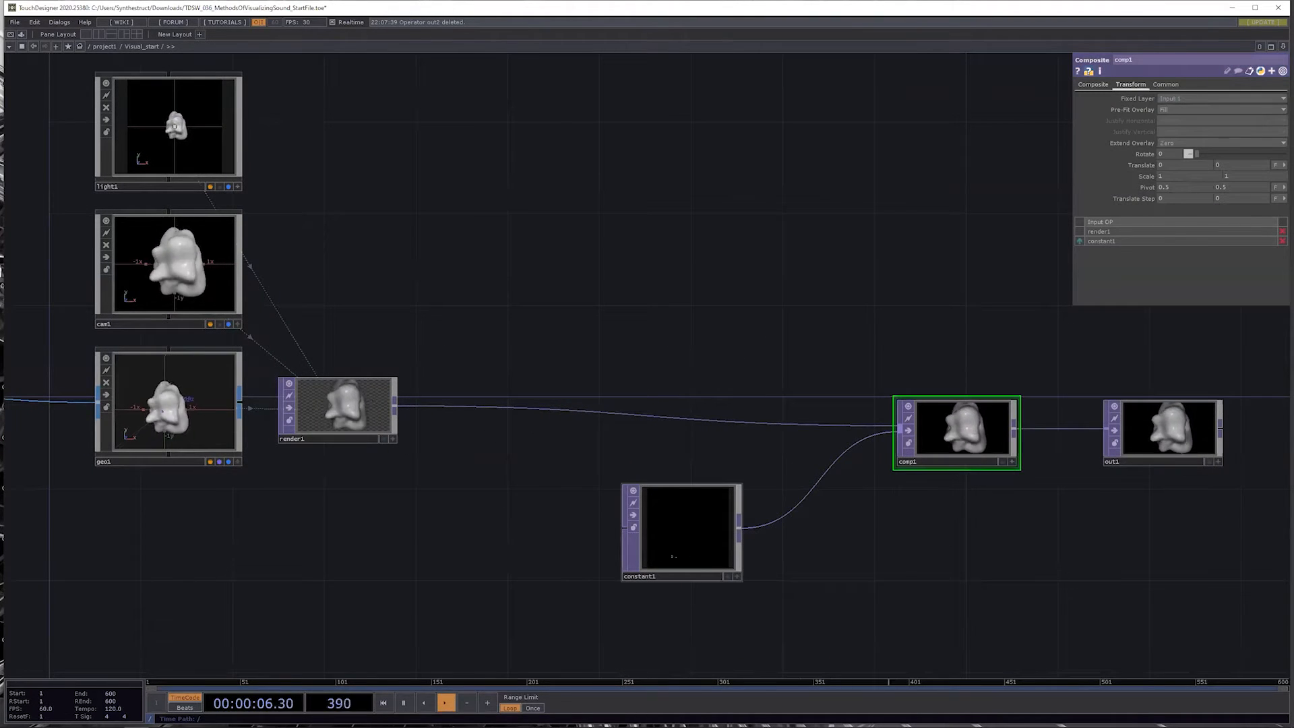
left_click_drag(1146, 563, 1234, 542)
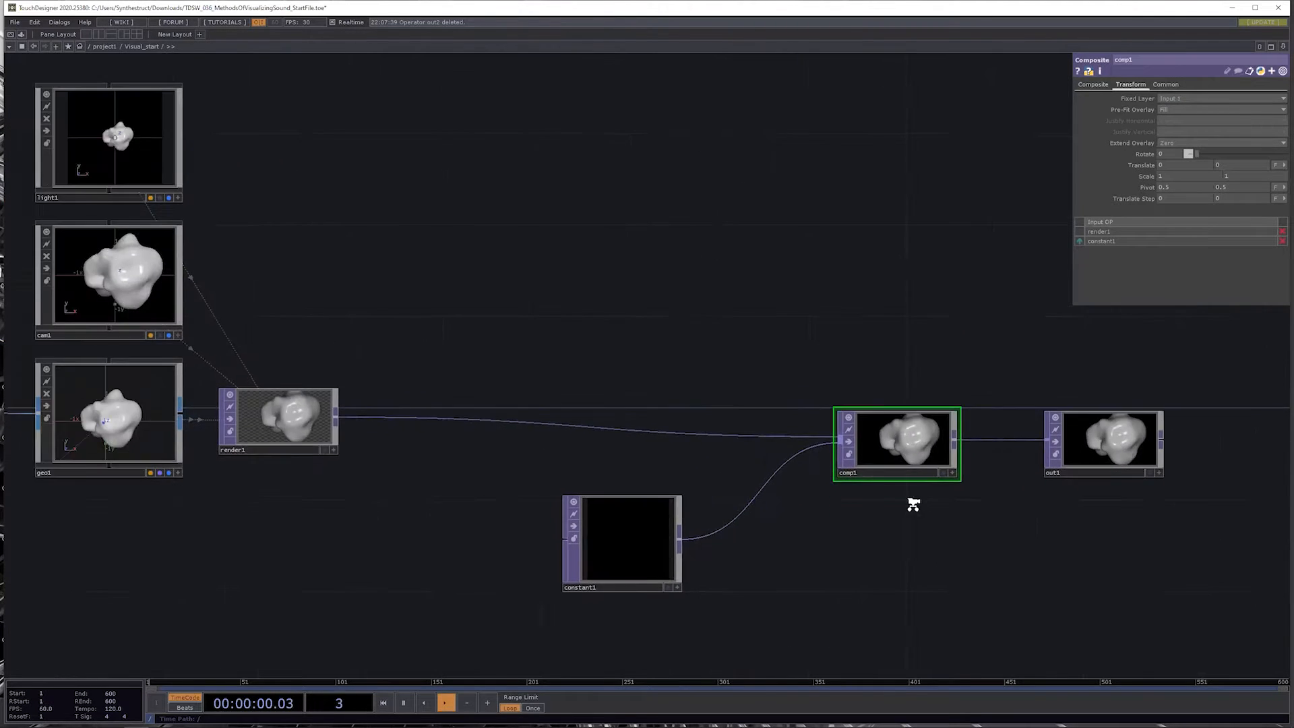
scroll(352, 520, "down", 3)
left_click_drag(353, 520, 523, 513)
left_click_drag(596, 615, 672, 603)
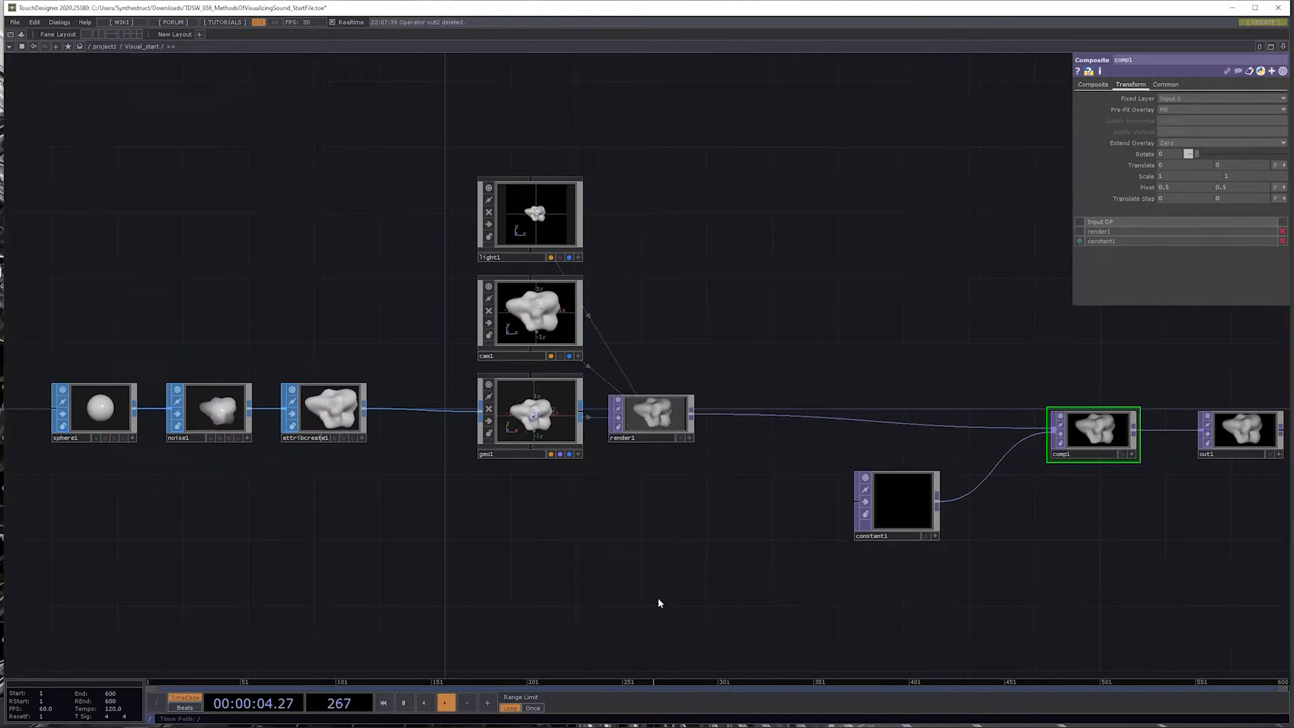
left_click_drag(578, 543, 707, 547)
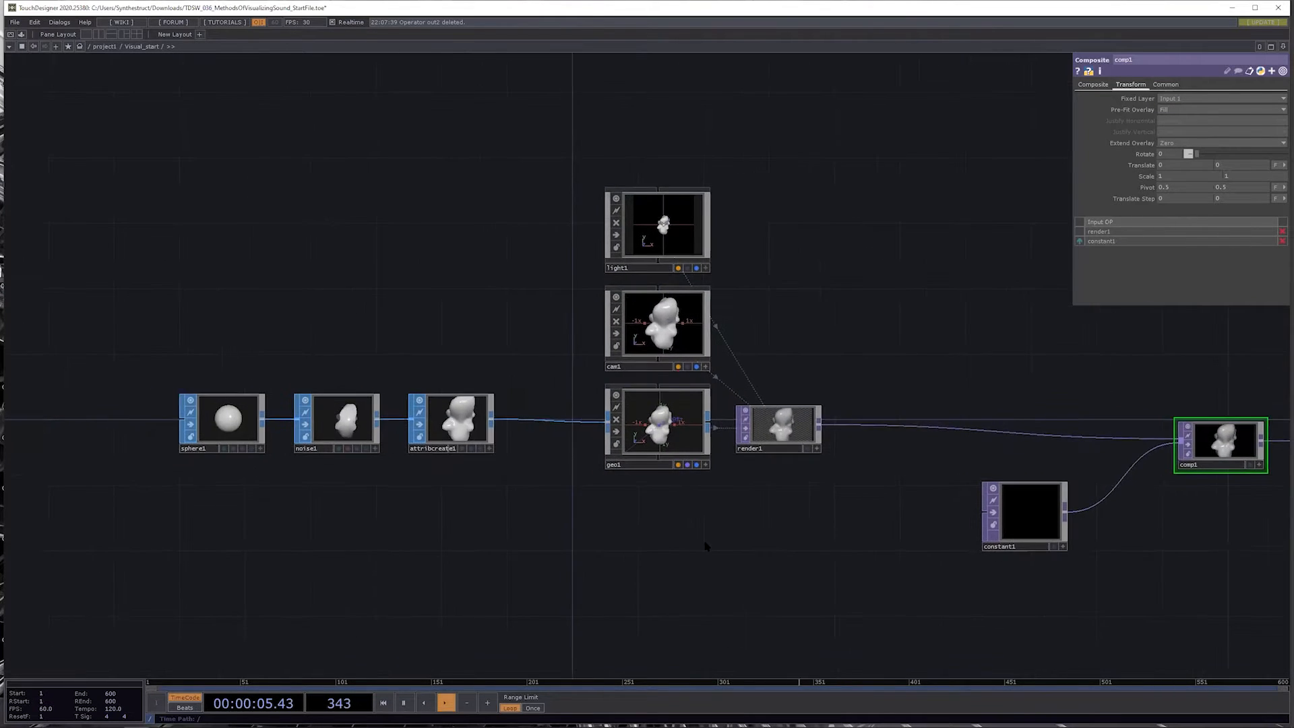
middle_click_drag(707, 547, 686, 576)
scroll(684, 575, "down", 3)
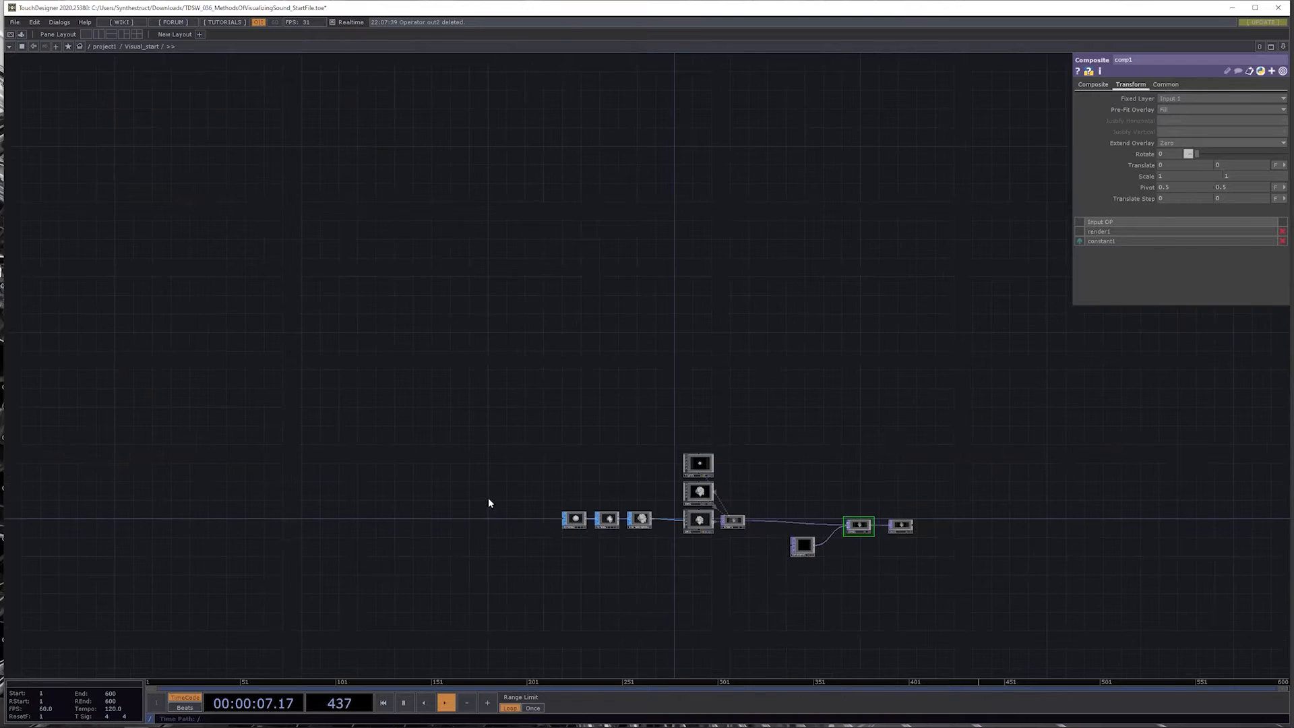
Step: Go up to project1 to view the Visual_start output beside the Analysis component, and re-enter Visual_start
key("u")
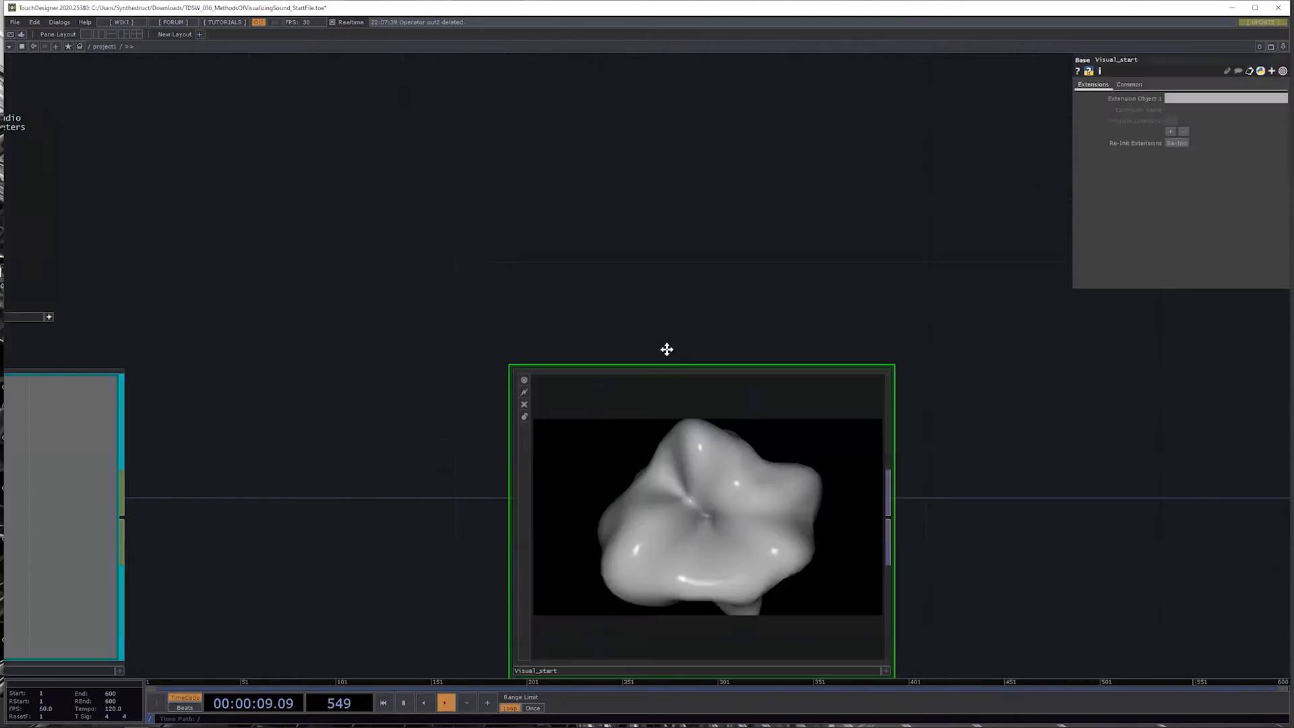
left_click_drag(682, 349, 884, 270)
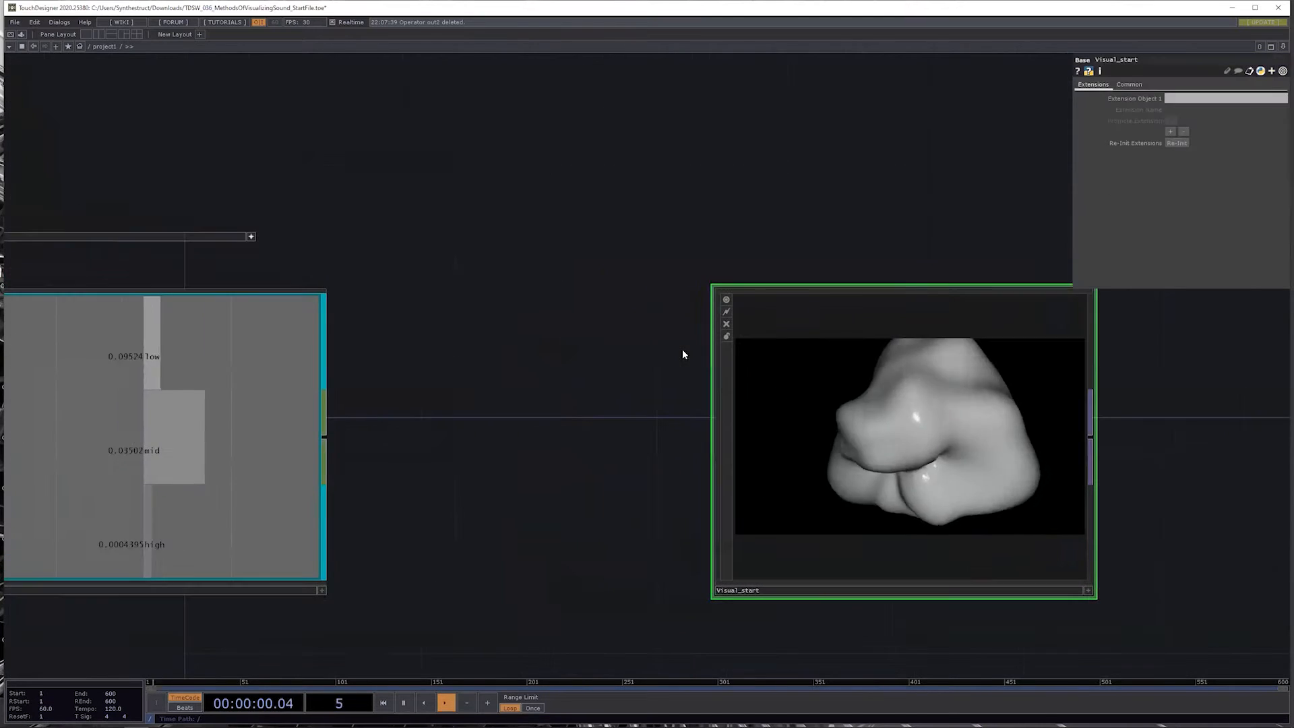
left_click_drag(665, 344, 645, 341)
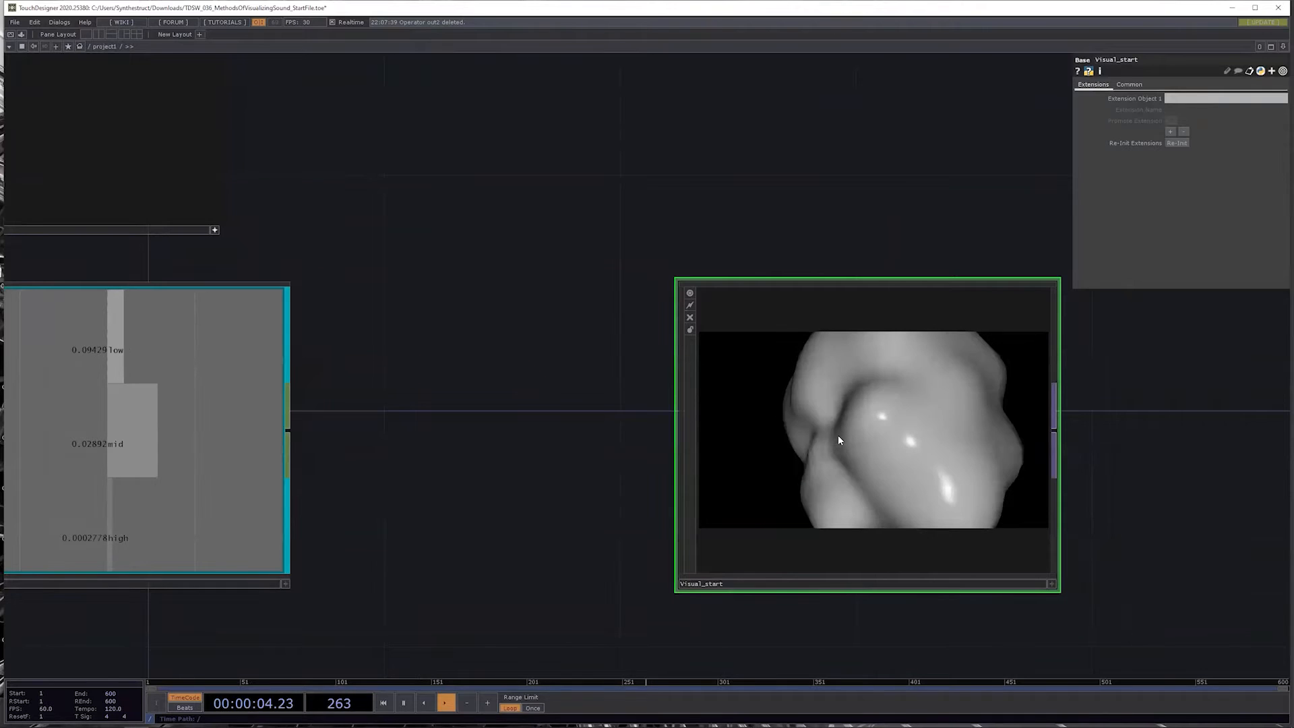
scroll(838, 435, "up", 3)
scroll(748, 581, "up", 3)
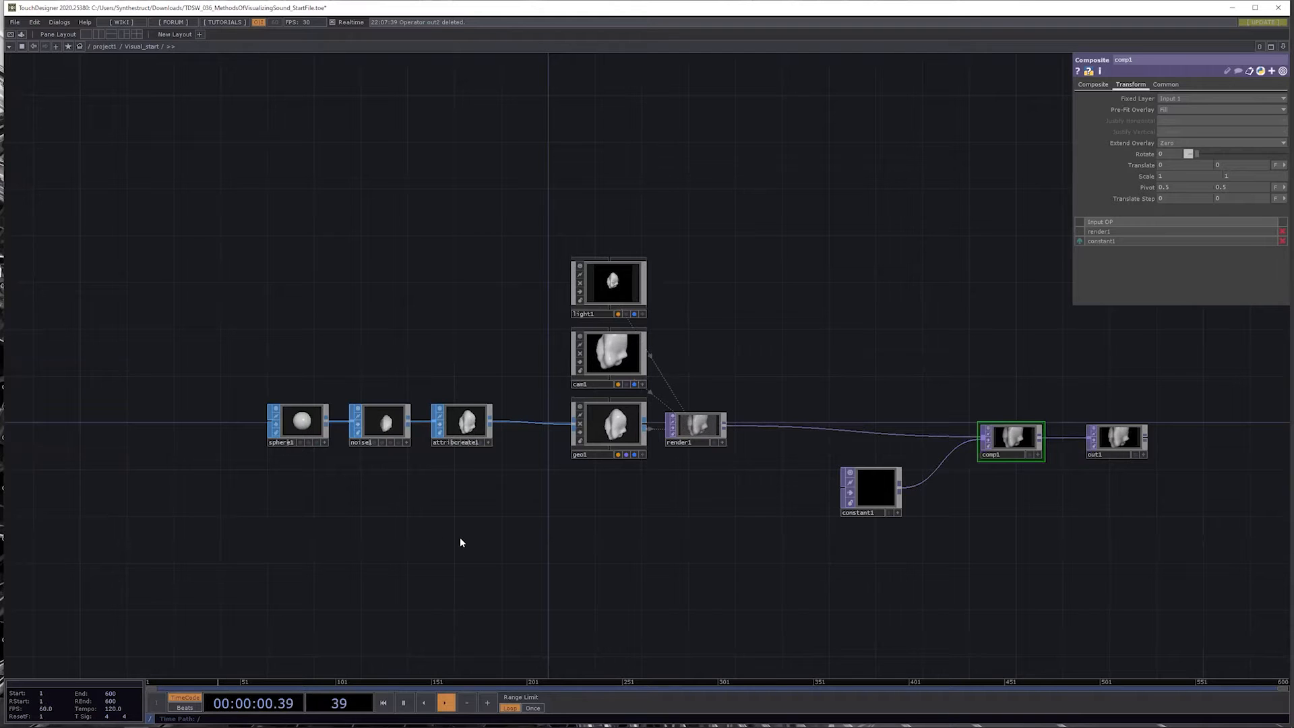
Step: Move the sphere1 operator farther from noise1 to widen the gap between them
left_click_drag(459, 507, 506, 499)
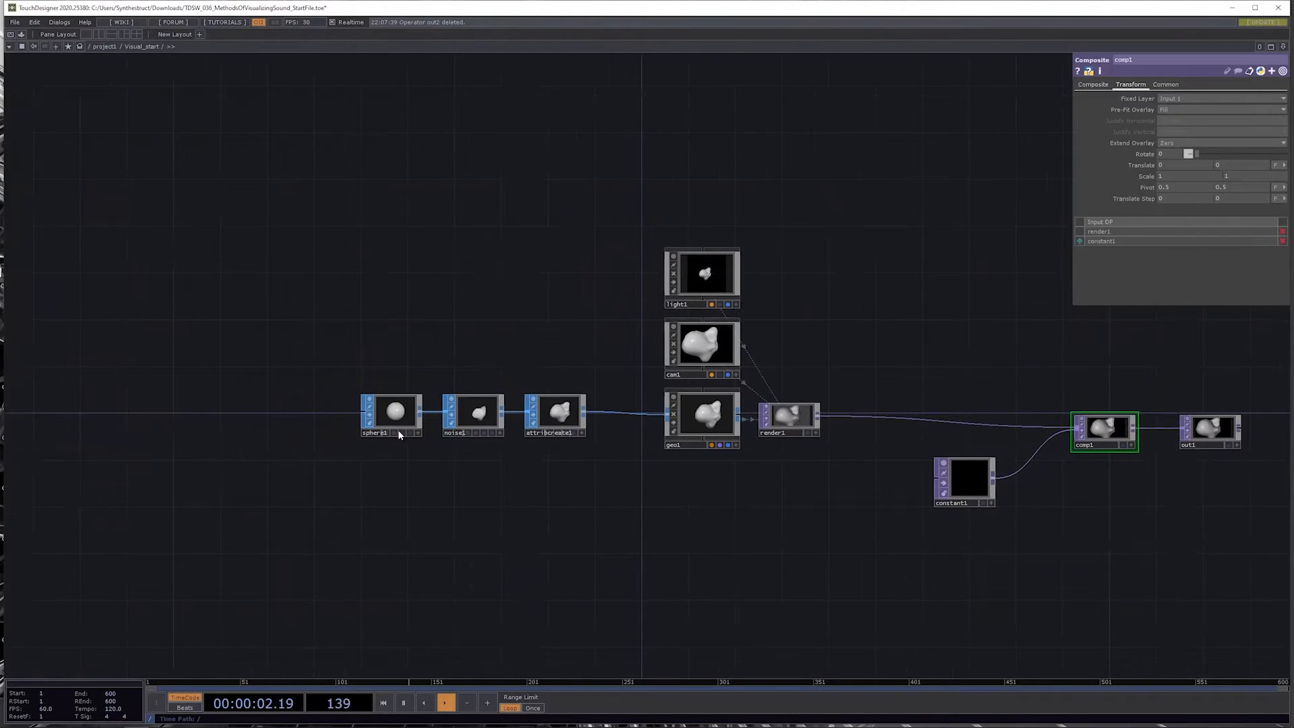
left_click_drag(357, 420, 341, 419)
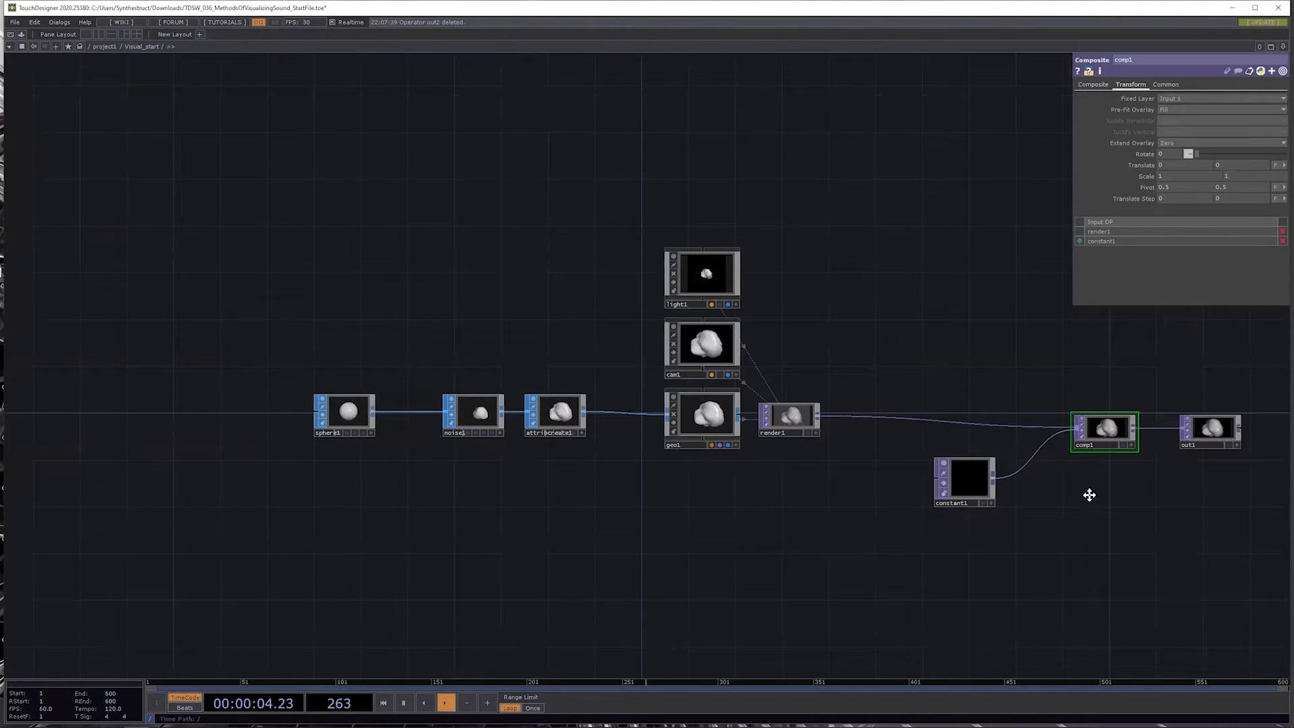
Step: Look over the output end of the network at comp1 and out1, and return to the sphere1 chain
left_click_drag(1089, 493, 963, 515)
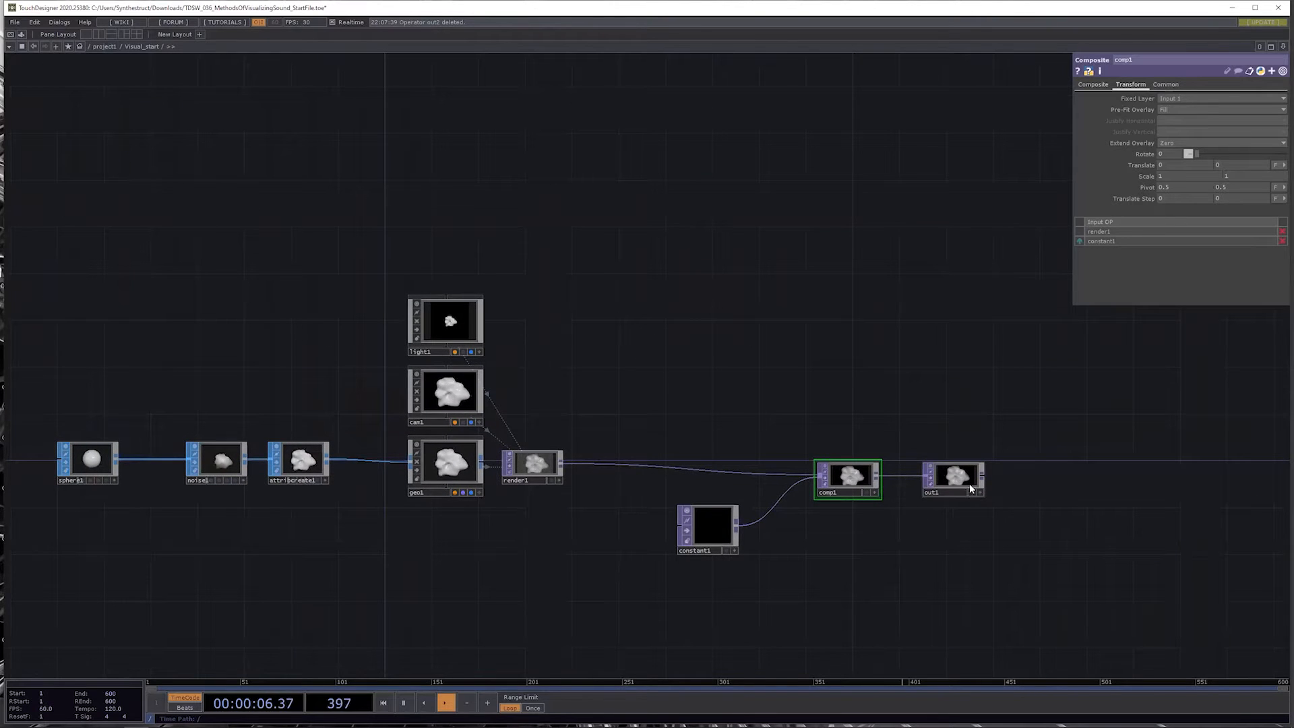
scroll(947, 529, "up", 5)
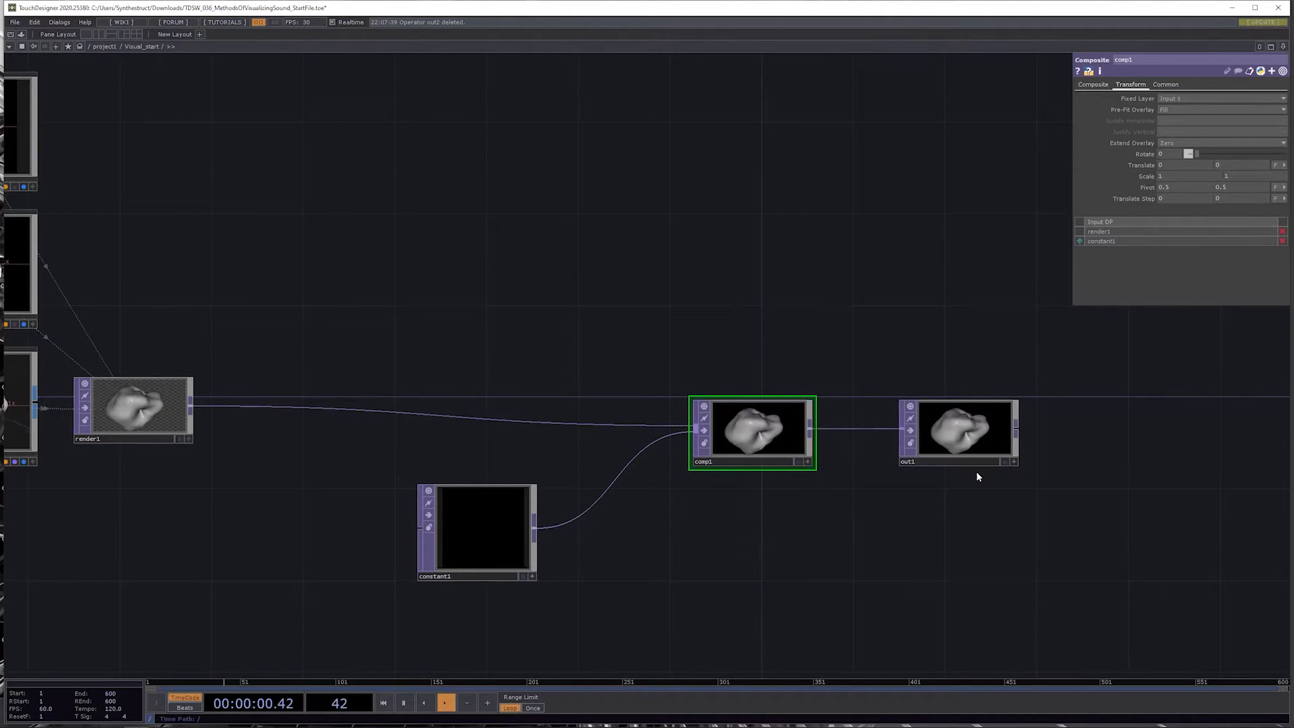
left_click_drag(823, 568, 1112, 550)
scroll(470, 563, "down", 6)
left_click_drag(470, 563, 862, 516)
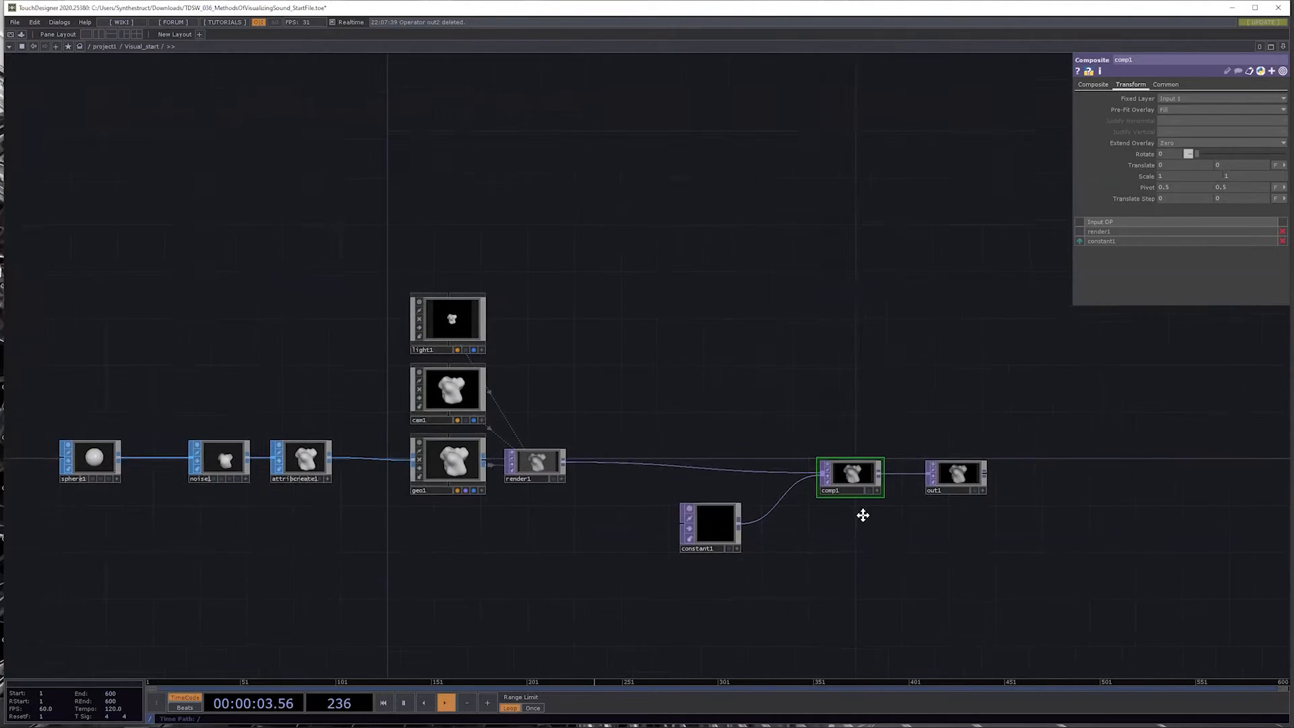
left_click_drag(597, 559, 964, 544)
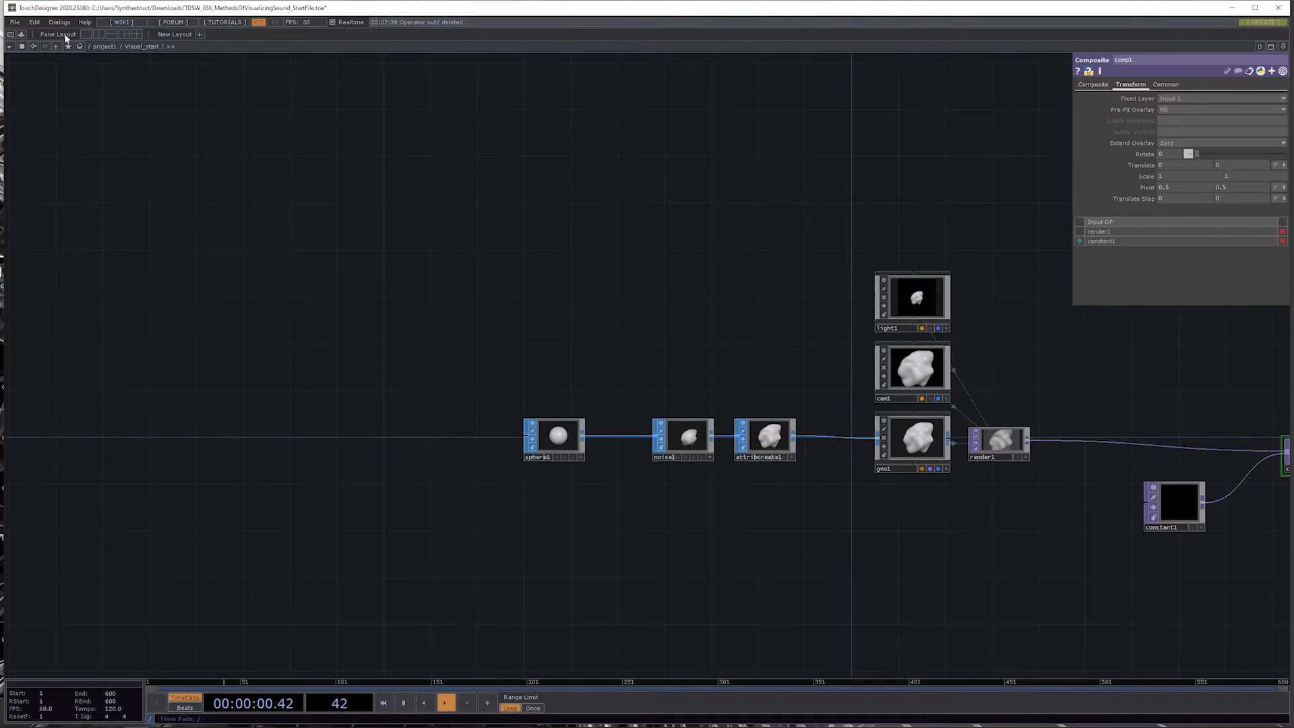
Step: Split the workspace into two side-by-side network panes, one showing project1 and the other the inside of Visual_start
left_click(99, 33)
left_click_drag(748, 565, 664, 562)
left_click_drag(1265, 555, 876, 563)
left_click_drag(1179, 549, 1138, 551)
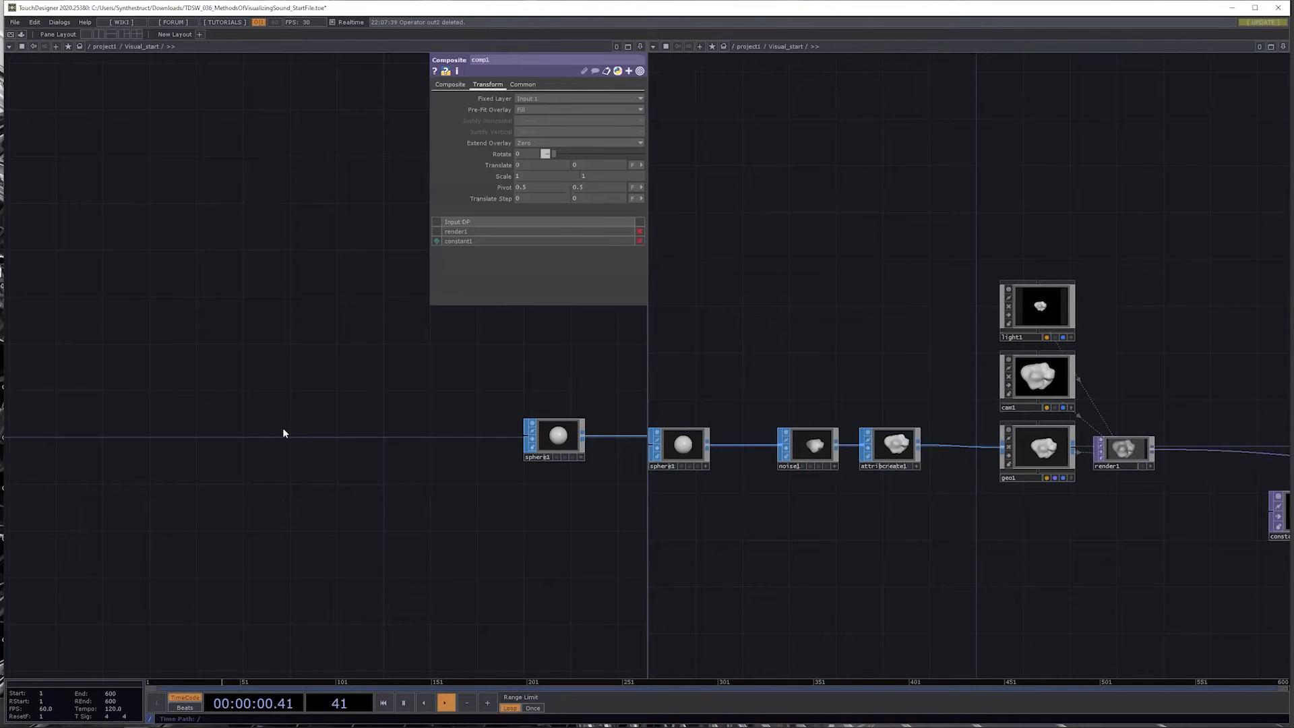
scroll(283, 433, "down", 10)
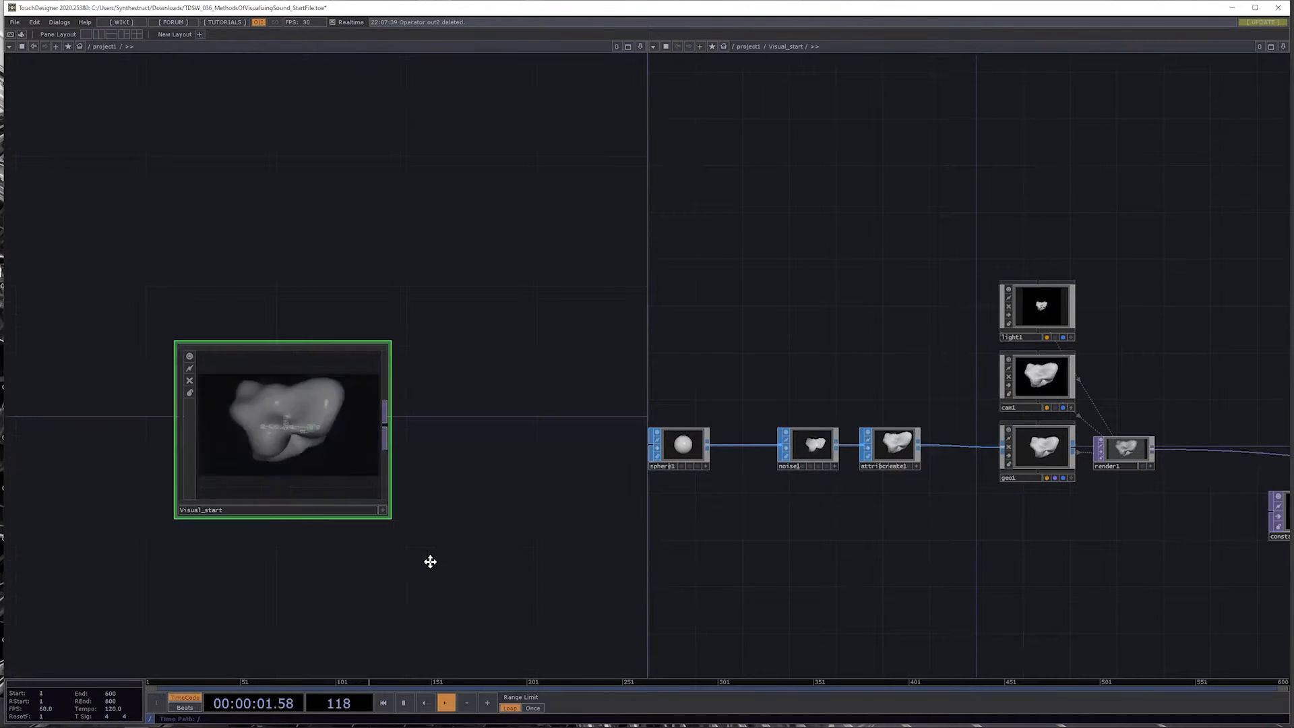
Step: Enter the Analysis component in the project1 pane to show its internal network
left_click_drag(430, 561, 430, 553)
middle_click_drag(431, 553, 381, 557)
left_click_drag(385, 553, 583, 349)
left_click_drag(481, 503, 497, 552)
scroll(491, 502, "up", 2)
scroll(491, 502, "up", 1)
scroll(496, 552, "down", 3)
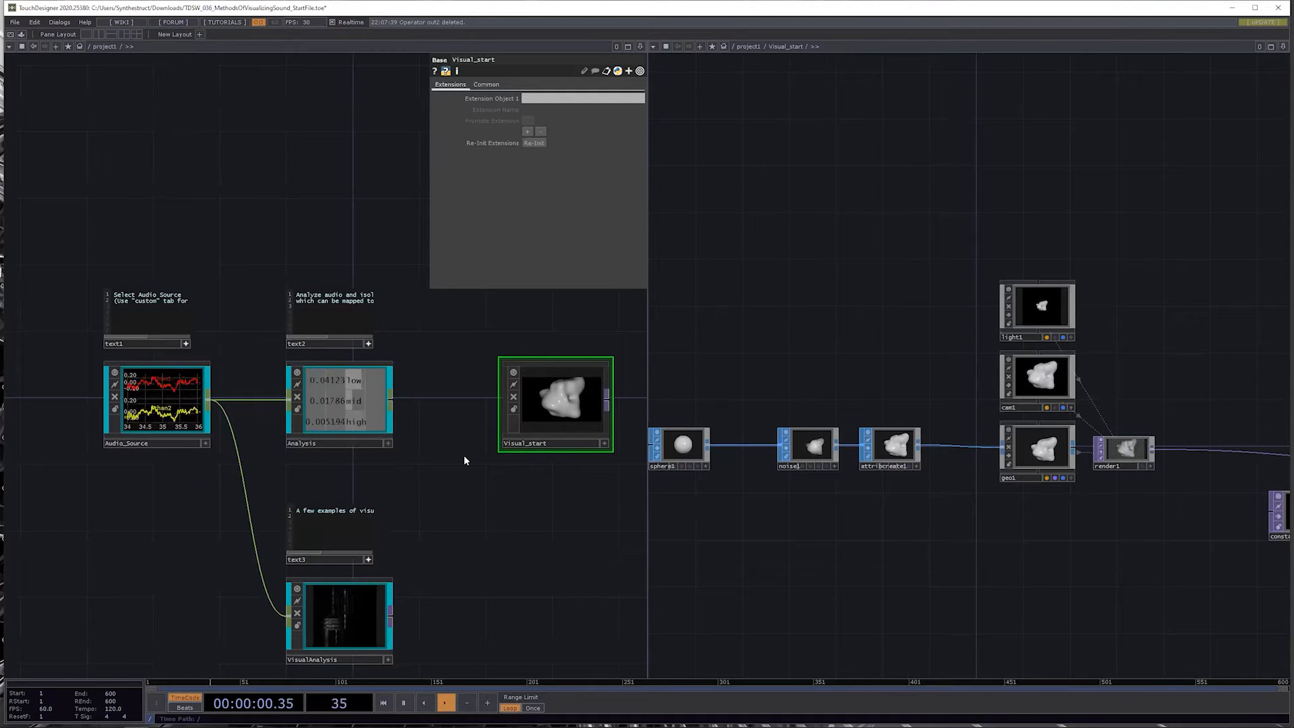
left_click(349, 403)
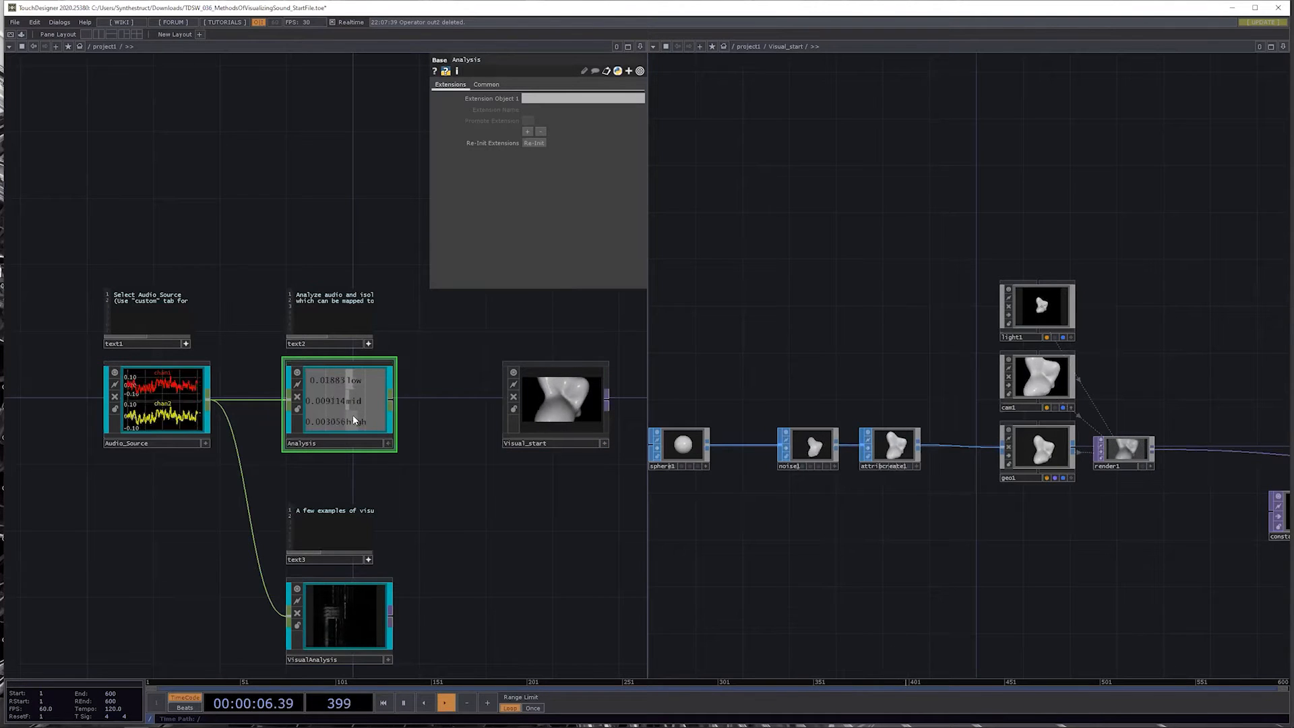
double_click(359, 414)
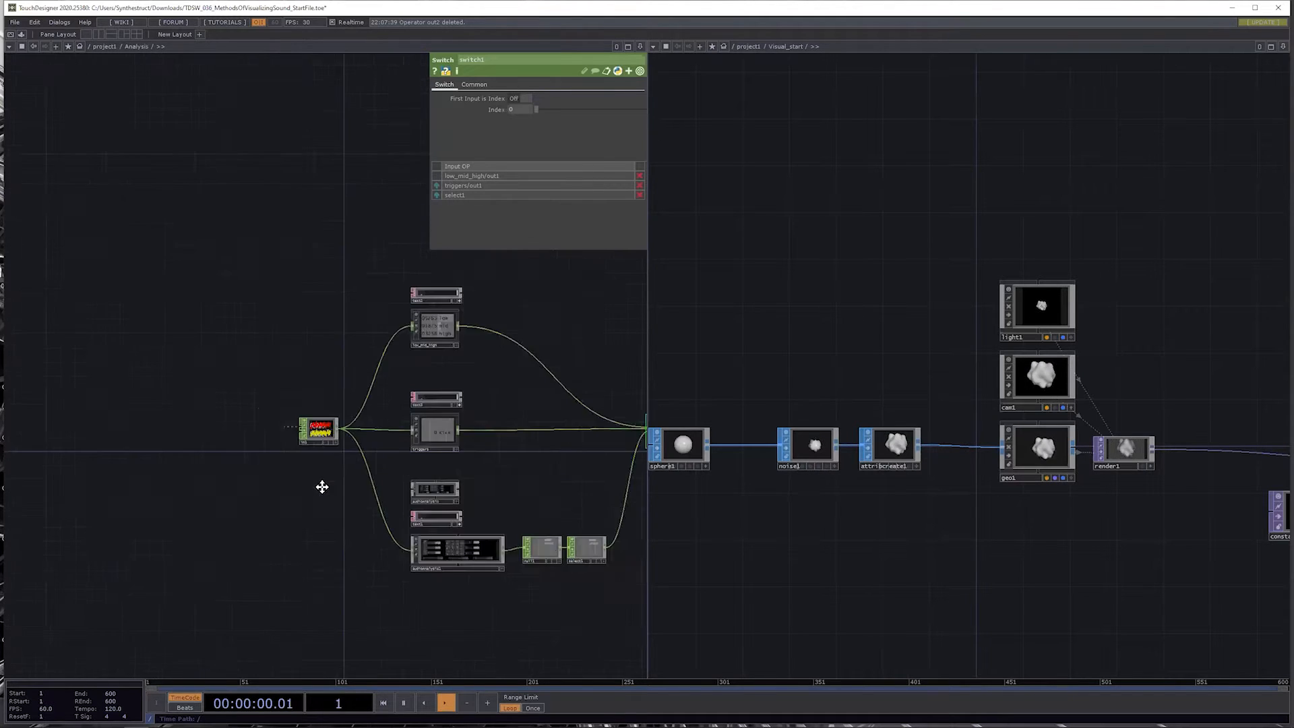
Step: Set the Index of switch1 to 2 so Analysis outputs the channels of the audioAnalysis1 branch
middle_click_drag(329, 518, 330, 607)
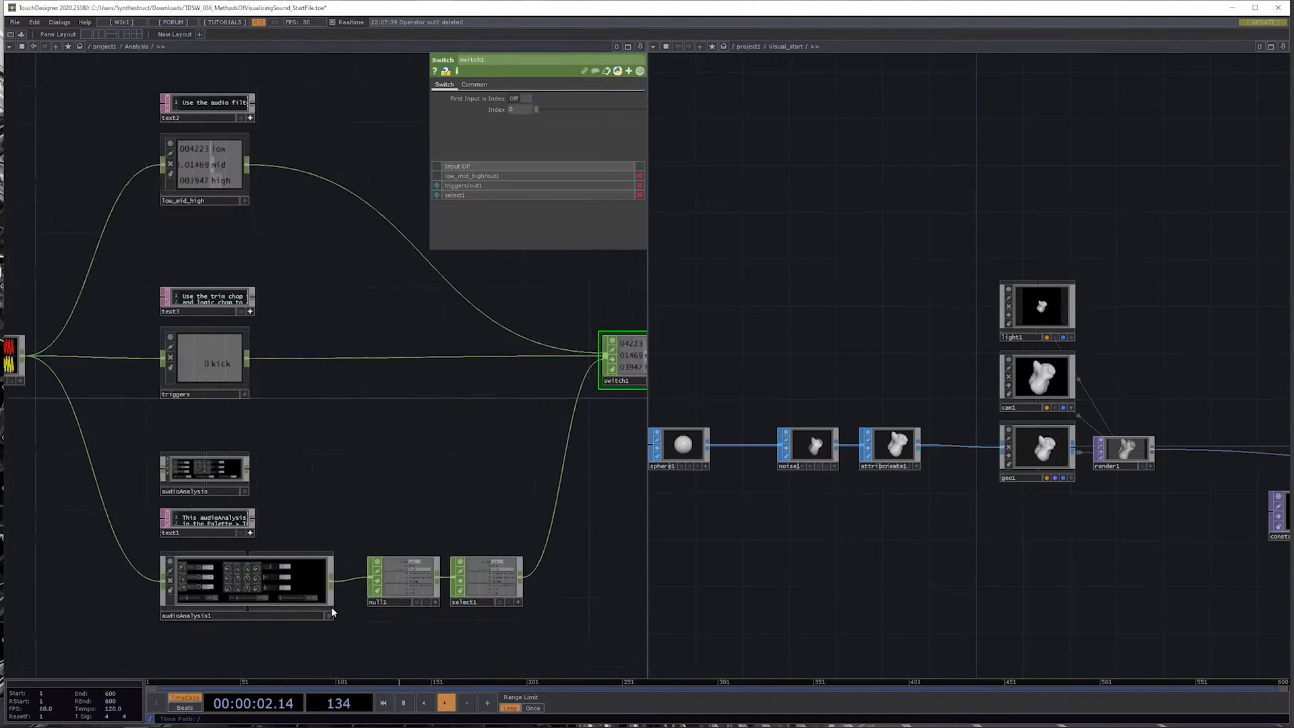
left_click_drag(461, 502, 191, 623)
left_click_drag(468, 559, 595, 372)
left_click_drag(516, 422, 637, 411)
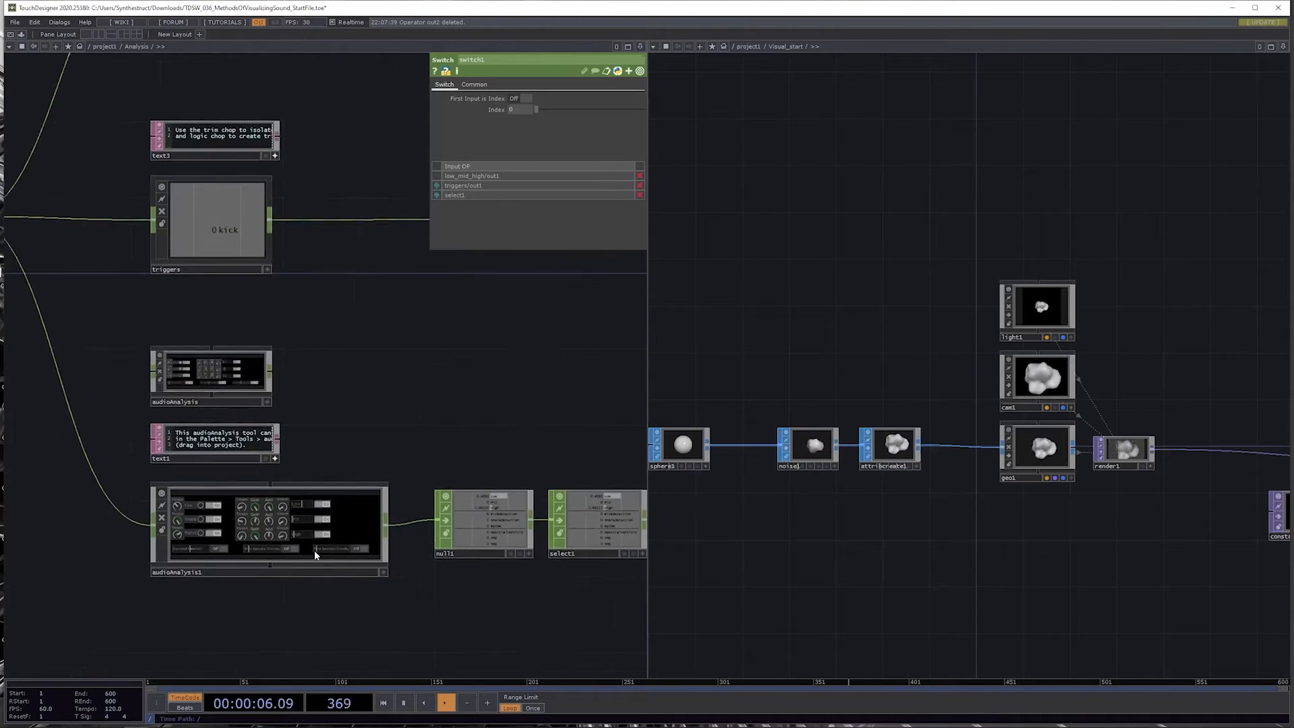
left_click_drag(472, 606, 361, 623)
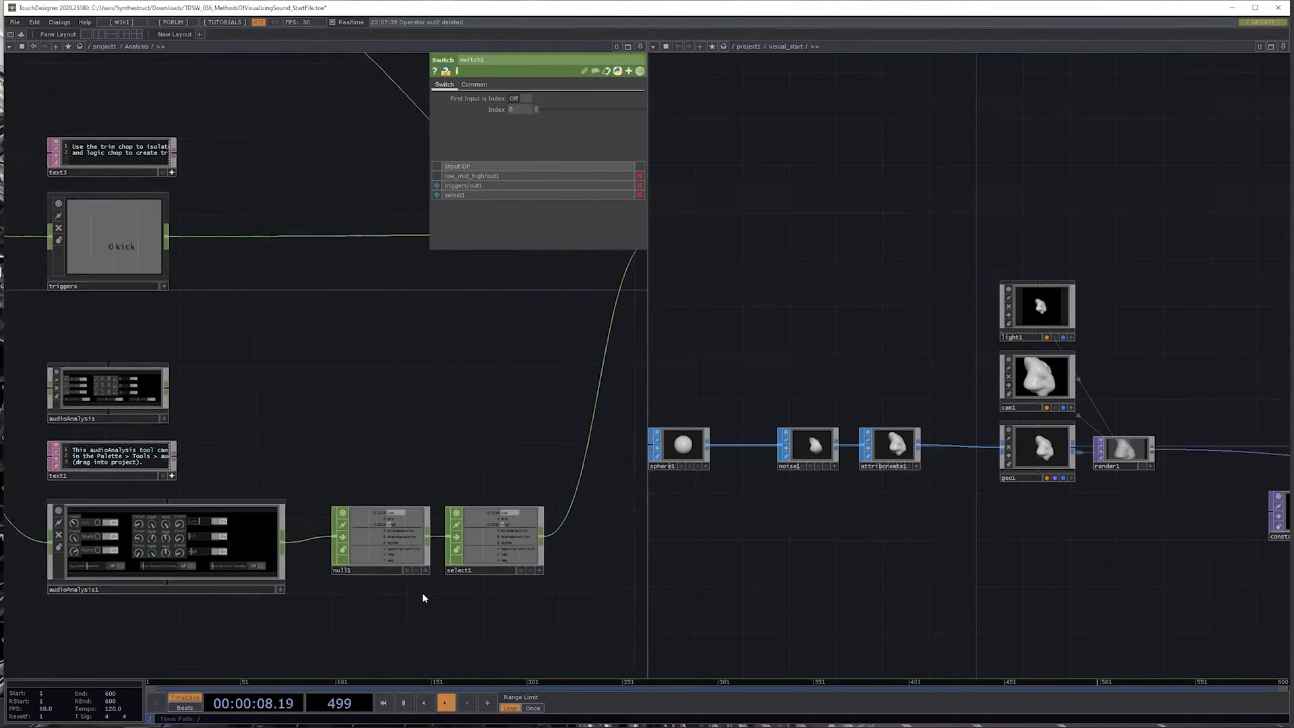
left_click_drag(489, 570, 314, 604)
left_click_drag(494, 546, 464, 616)
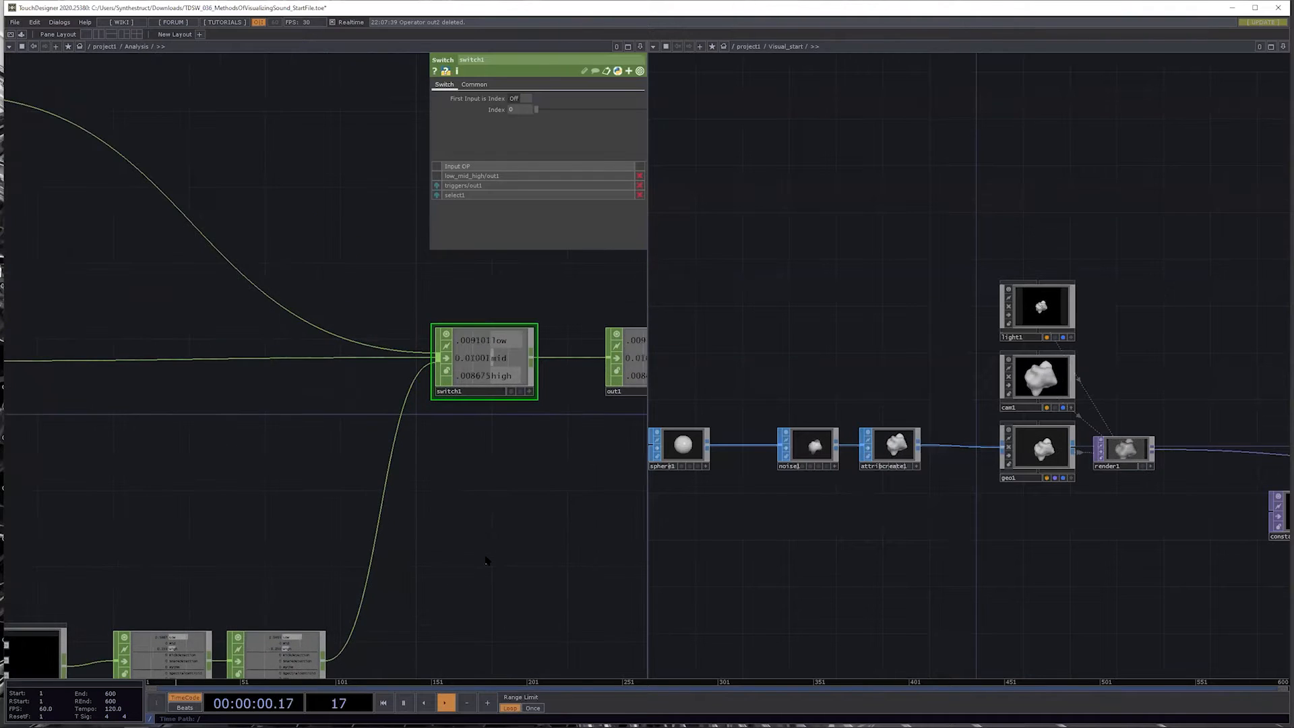
left_click(558, 110)
scroll(543, 301, "up", 5)
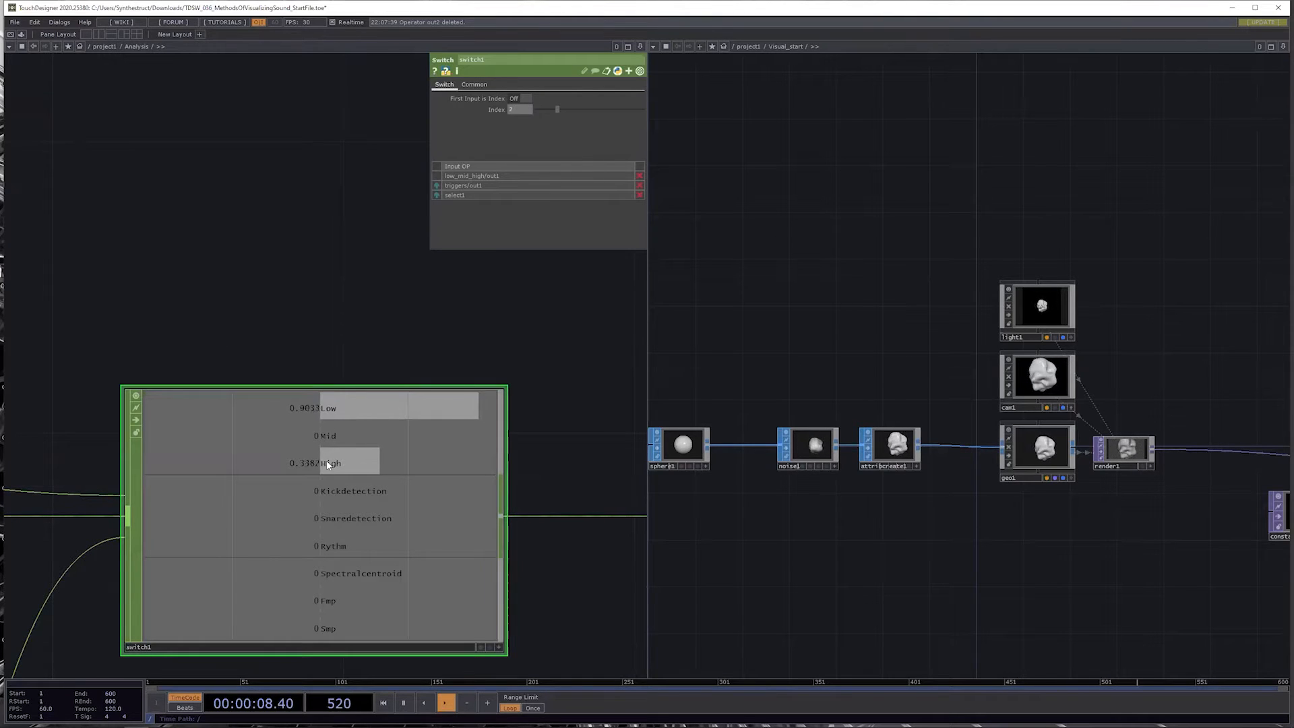
Step: Examine the Analysis chain from audioAnalysis1 through null1, select1 and switch1 to the out1 channels, and go back up to project1
left_click_drag(121, 378, 365, 307)
middle_click_drag(365, 306, 225, 536)
left_click_drag(543, 309, 786, 179)
left_click_drag(353, 503, 469, 460)
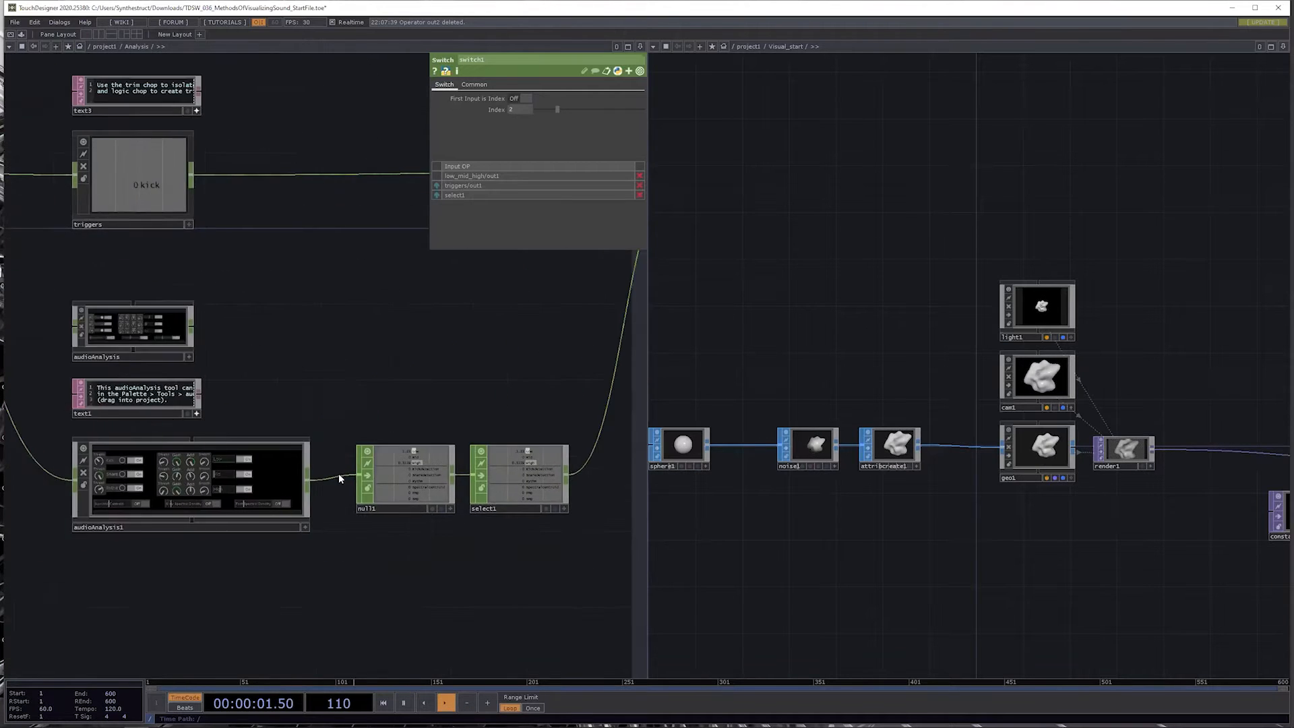
left_click_drag(339, 473, 501, 470)
mouse_move(289, 457)
middle_mouse_down()
mouse_move(364, 464)
mouse_move(40, 590)
middle_mouse_up()
left_click_drag(580, 433, 323, 572)
left_click_drag(540, 435, 370, 527)
left_click_drag(533, 463, 270, 603)
scroll(420, 504, "up", 5)
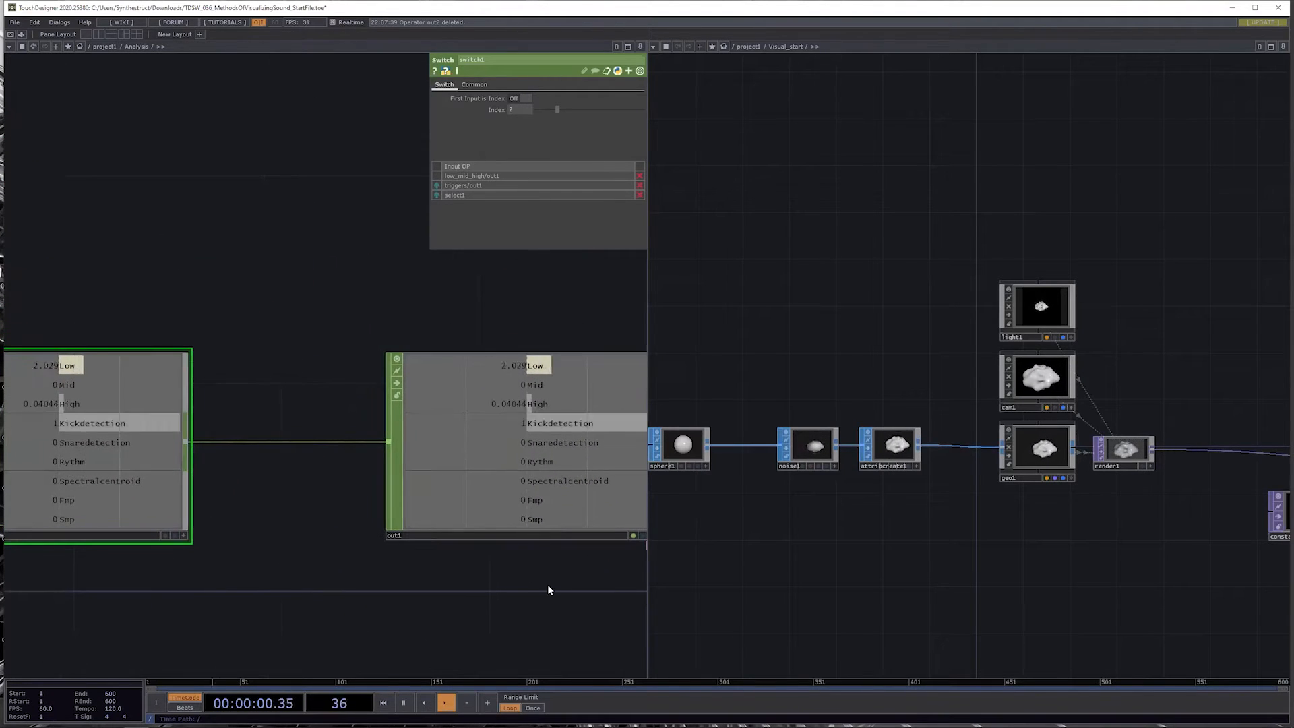
left_click_drag(547, 589, 244, 578)
scroll(332, 496, "down", 3)
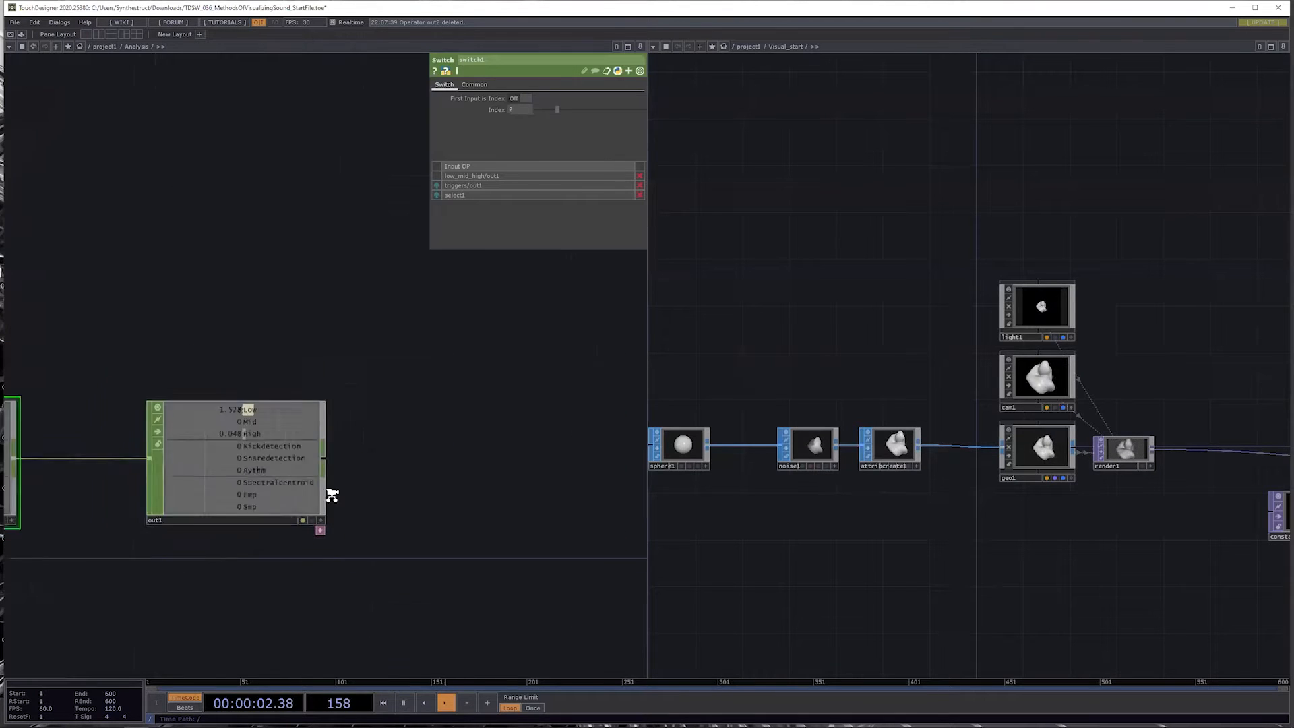
scroll(332, 495, "down", 6)
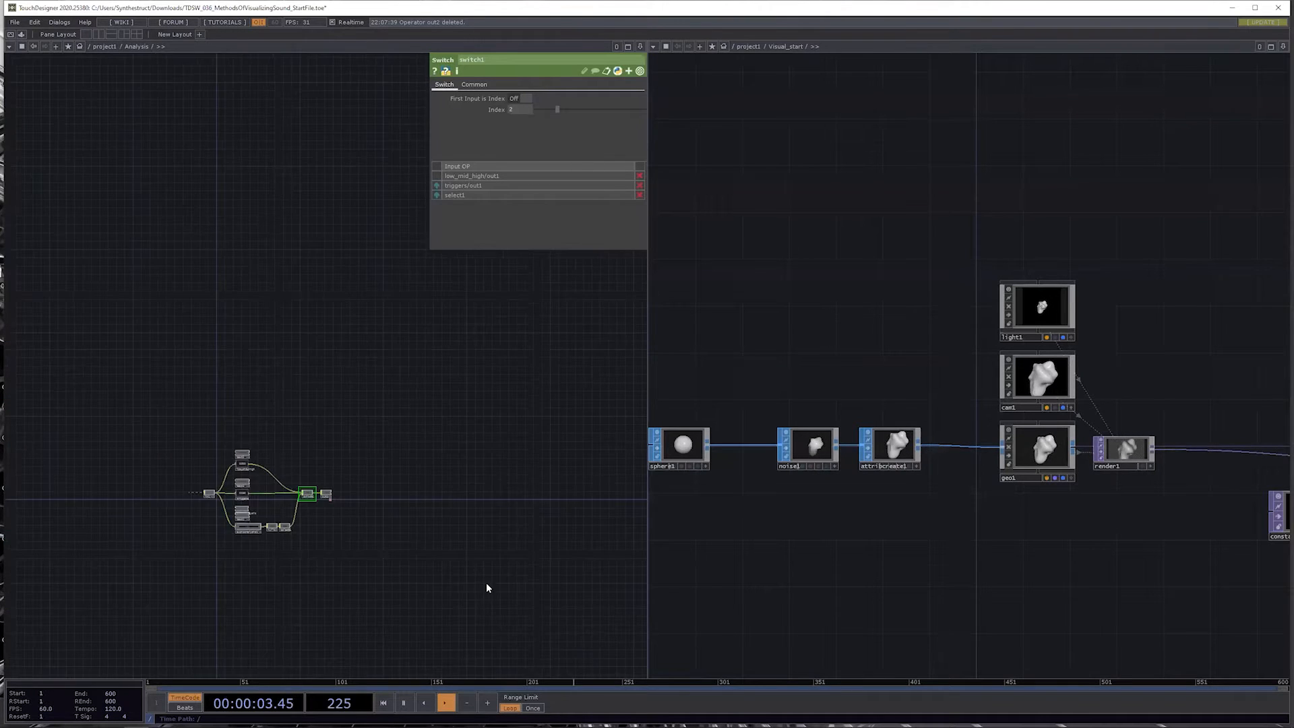
key("u")
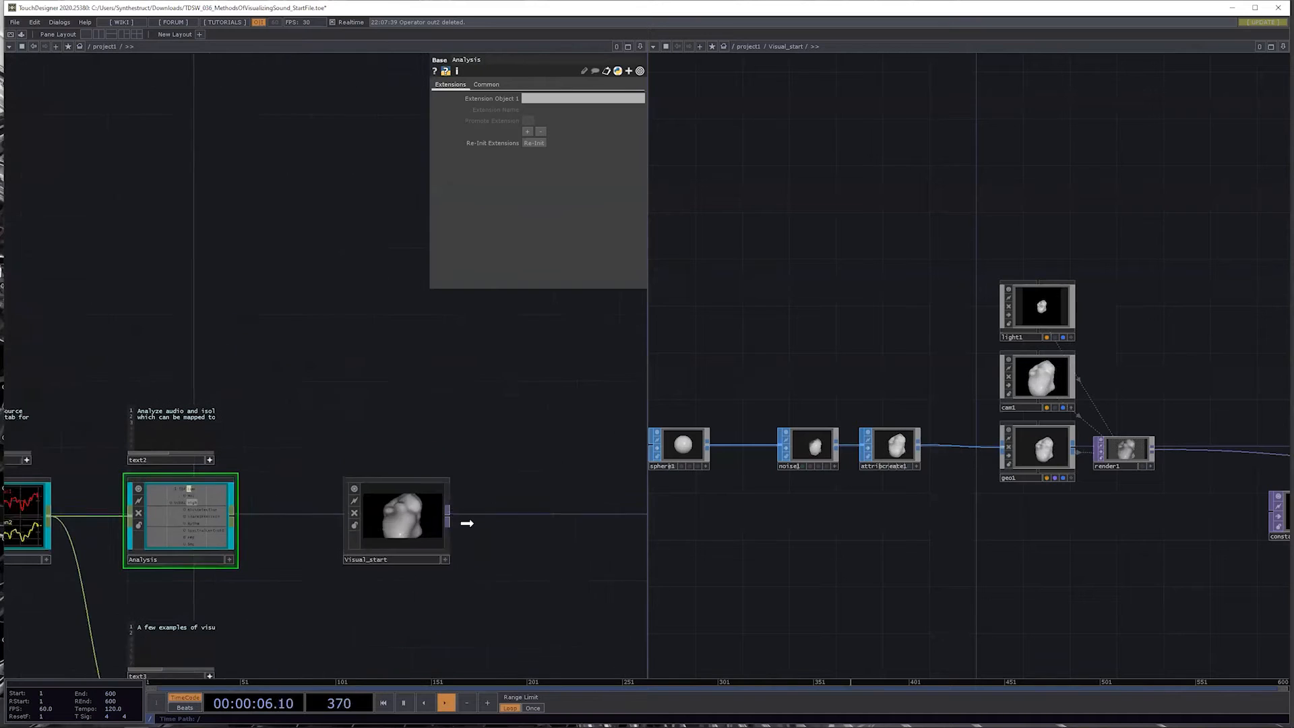
scroll(173, 535, "up", 8)
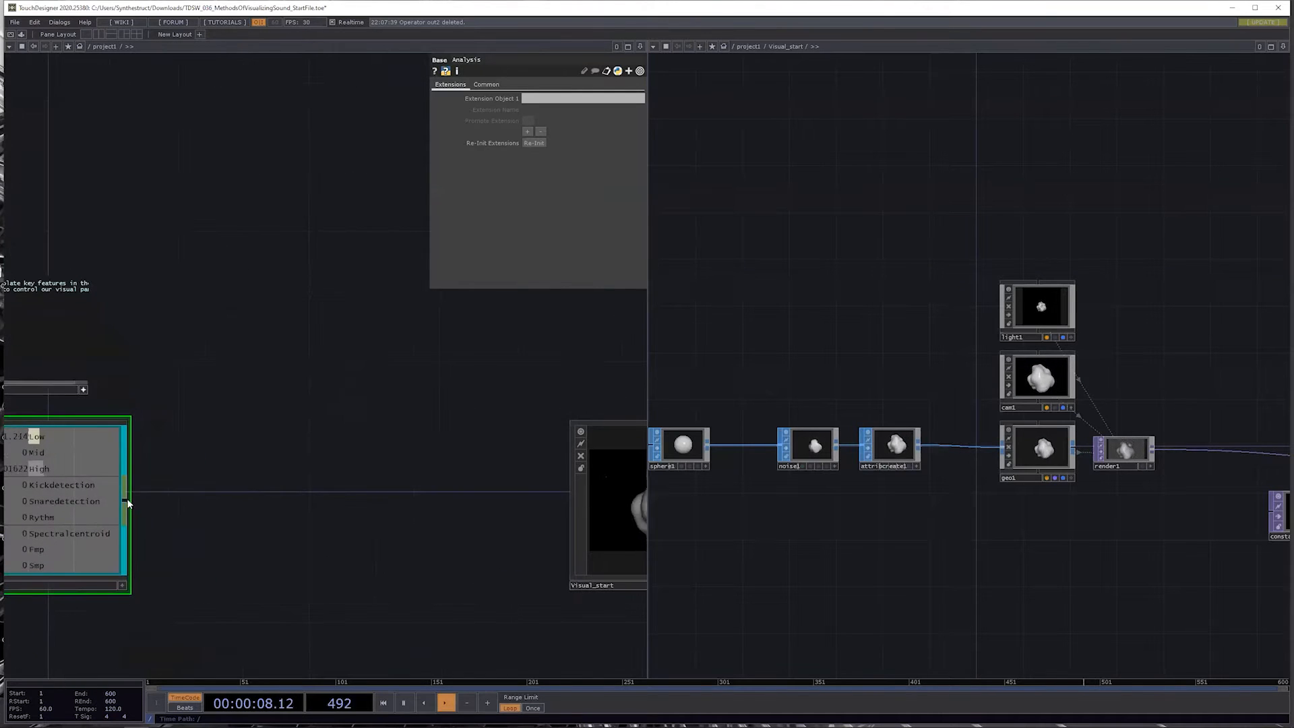
left_click(127, 499)
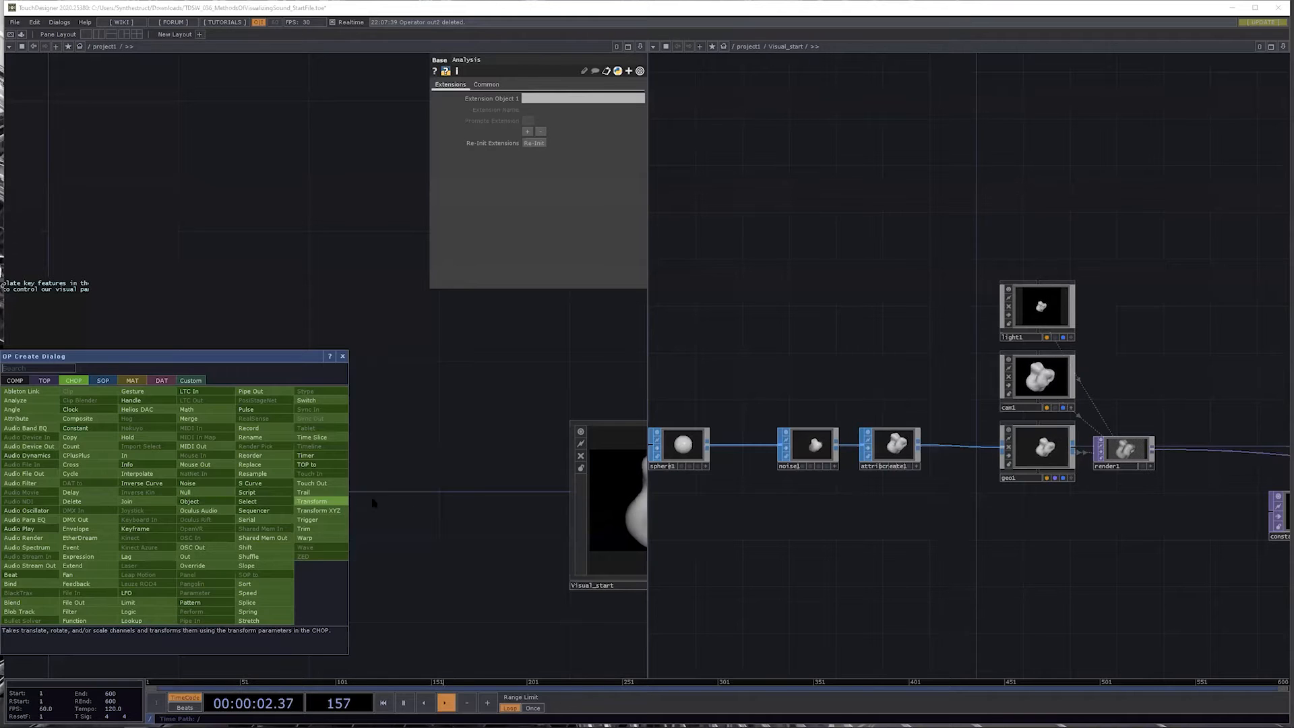
left_click(190, 498)
left_click(169, 494)
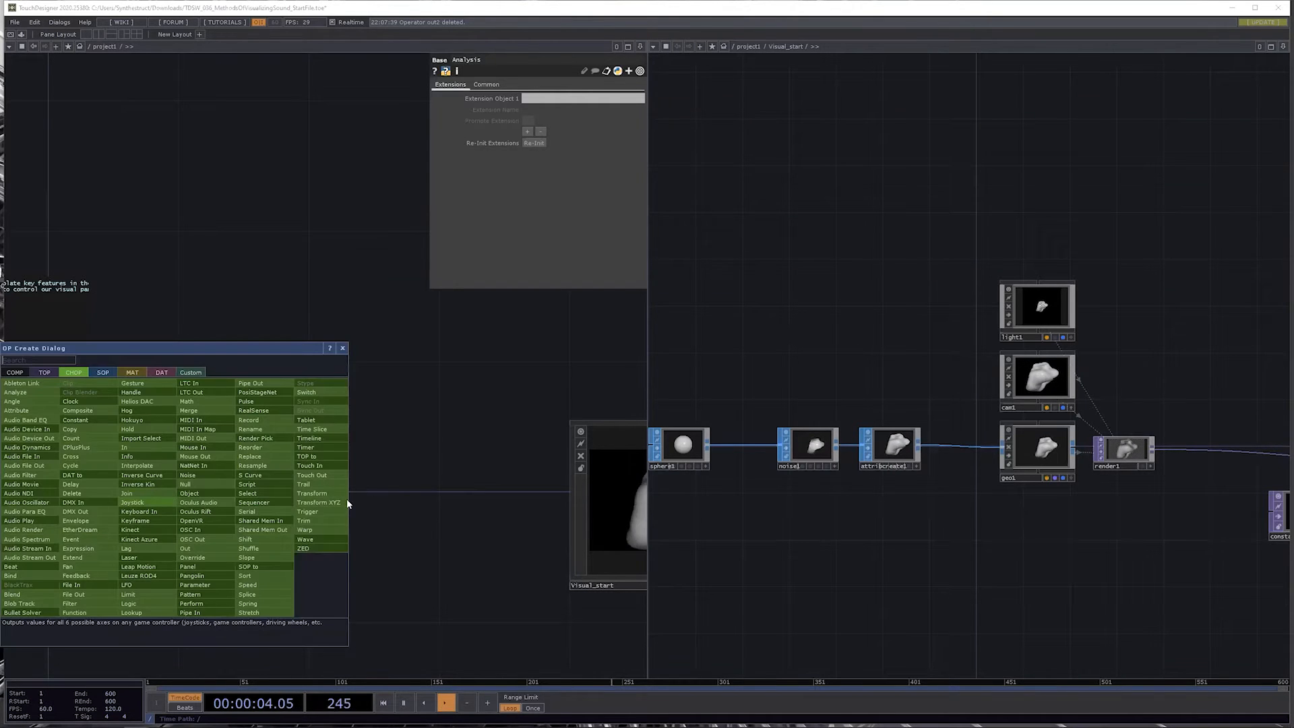
left_click(342, 348)
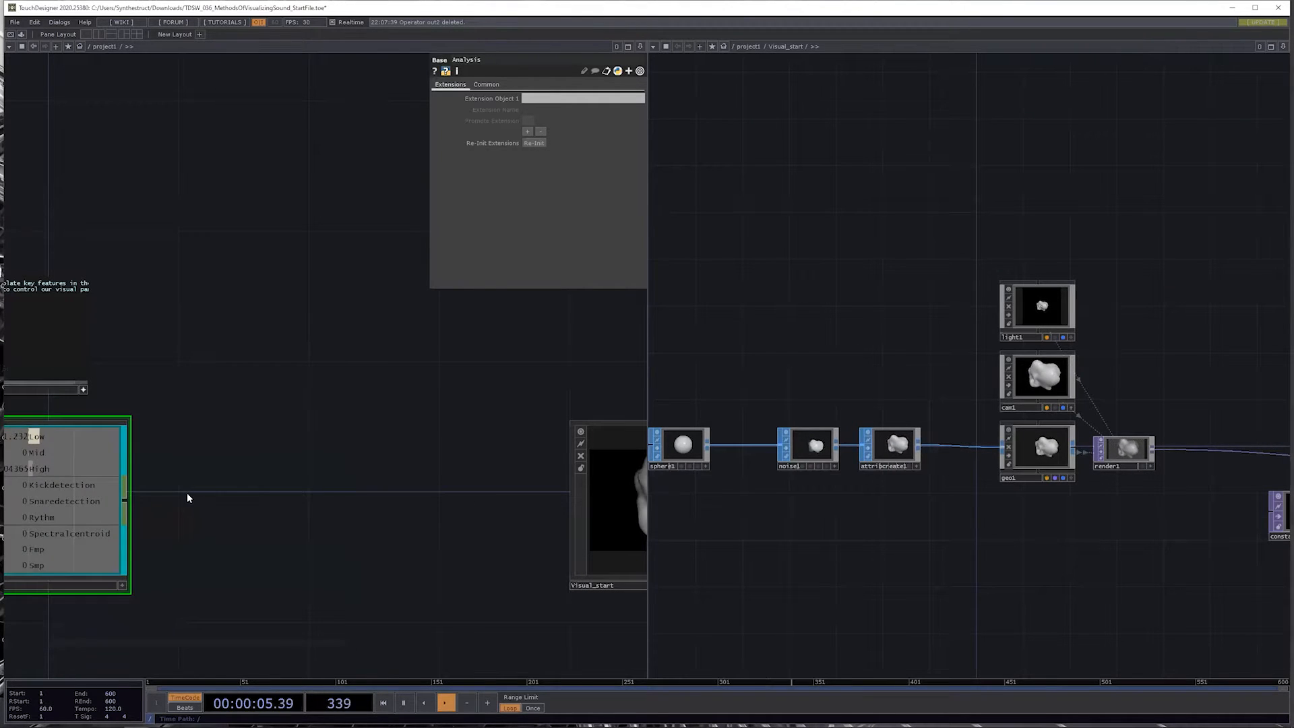
Step: Attach a Null CHOP to the output of Analysis and place it between Analysis and Visual_start
right_click(129, 502)
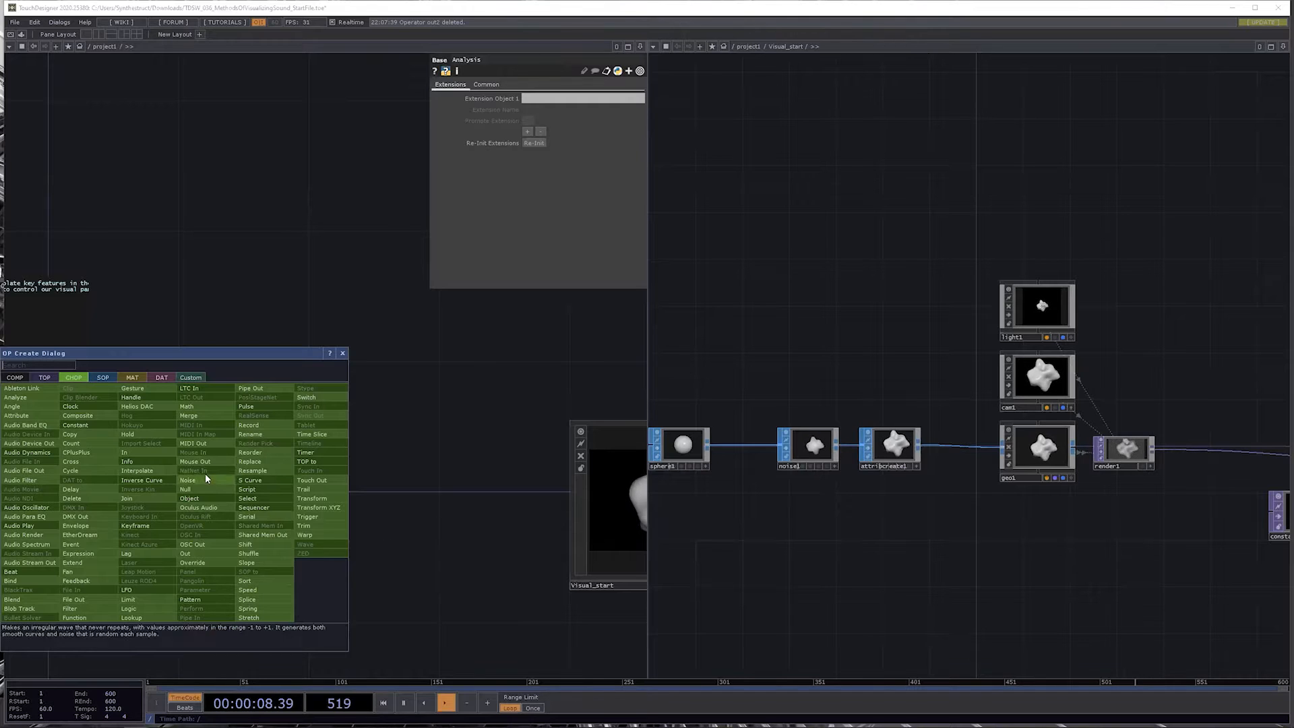
left_click(157, 611)
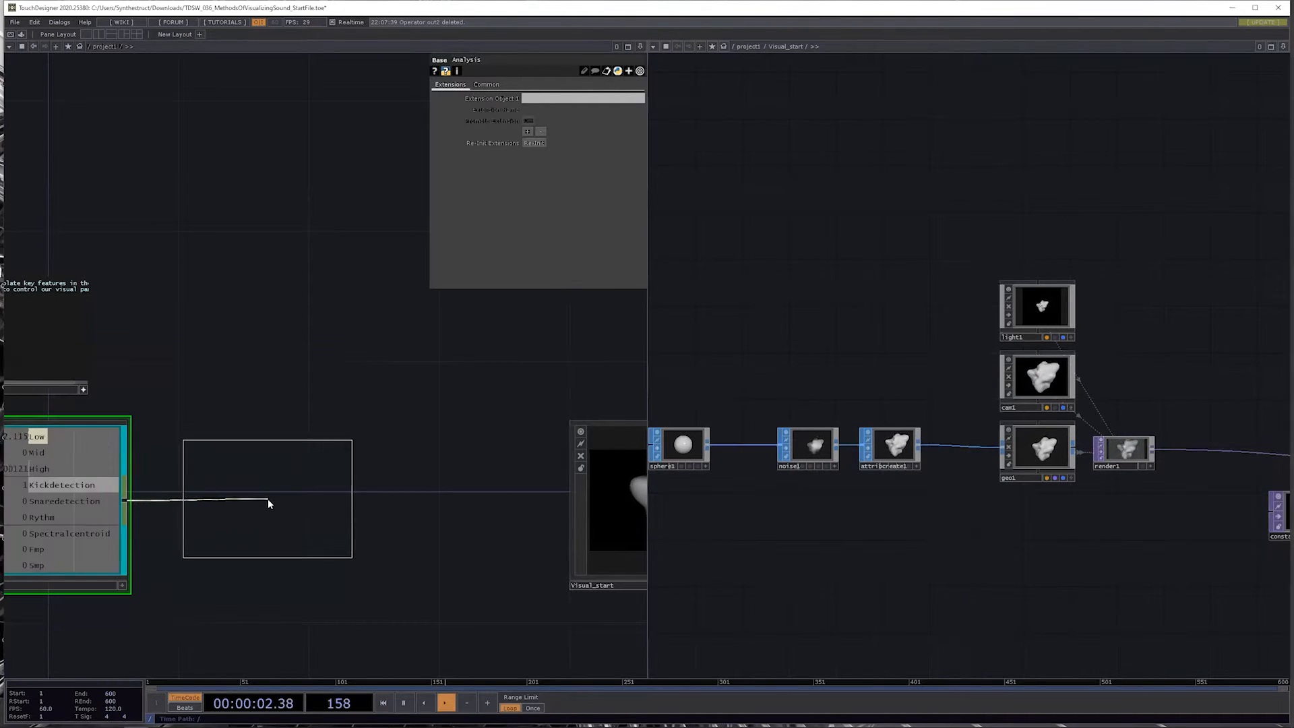
left_click(264, 499)
left_click_drag(427, 567, 310, 520)
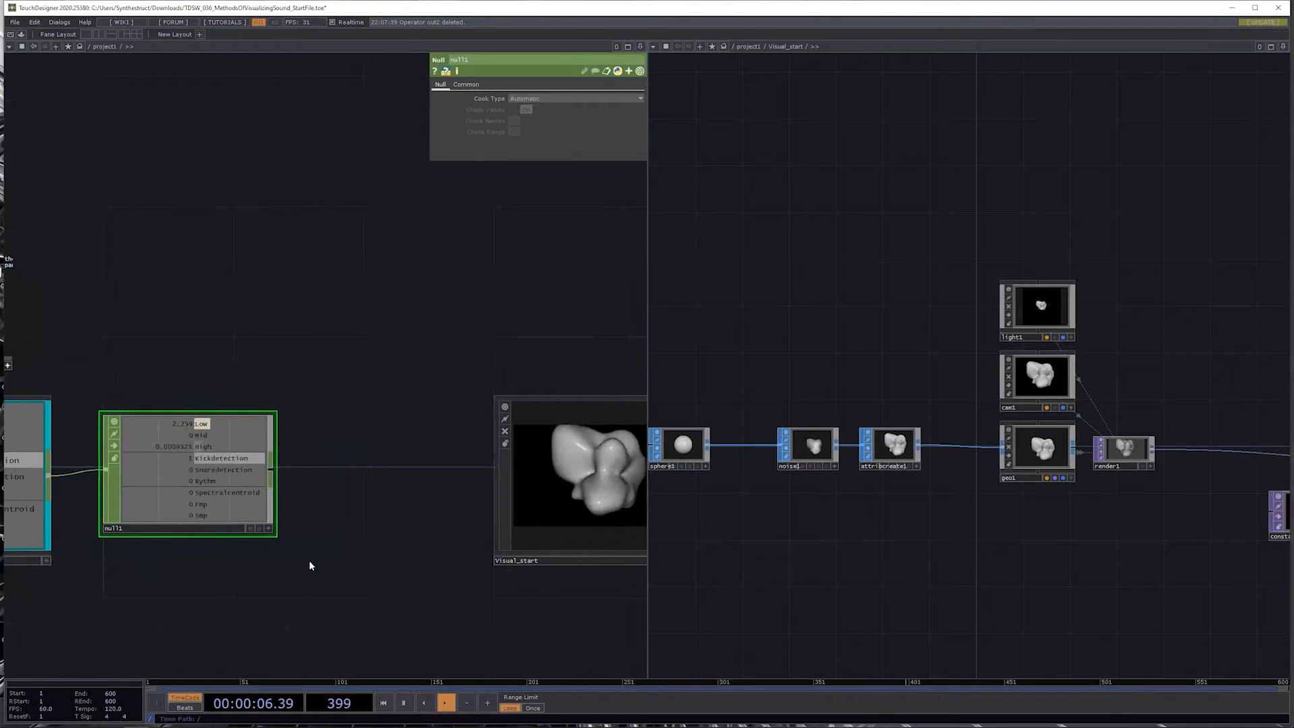
Step: Turn on the parameter display in the Visual_start network pane
left_click_drag(320, 571, 435, 572)
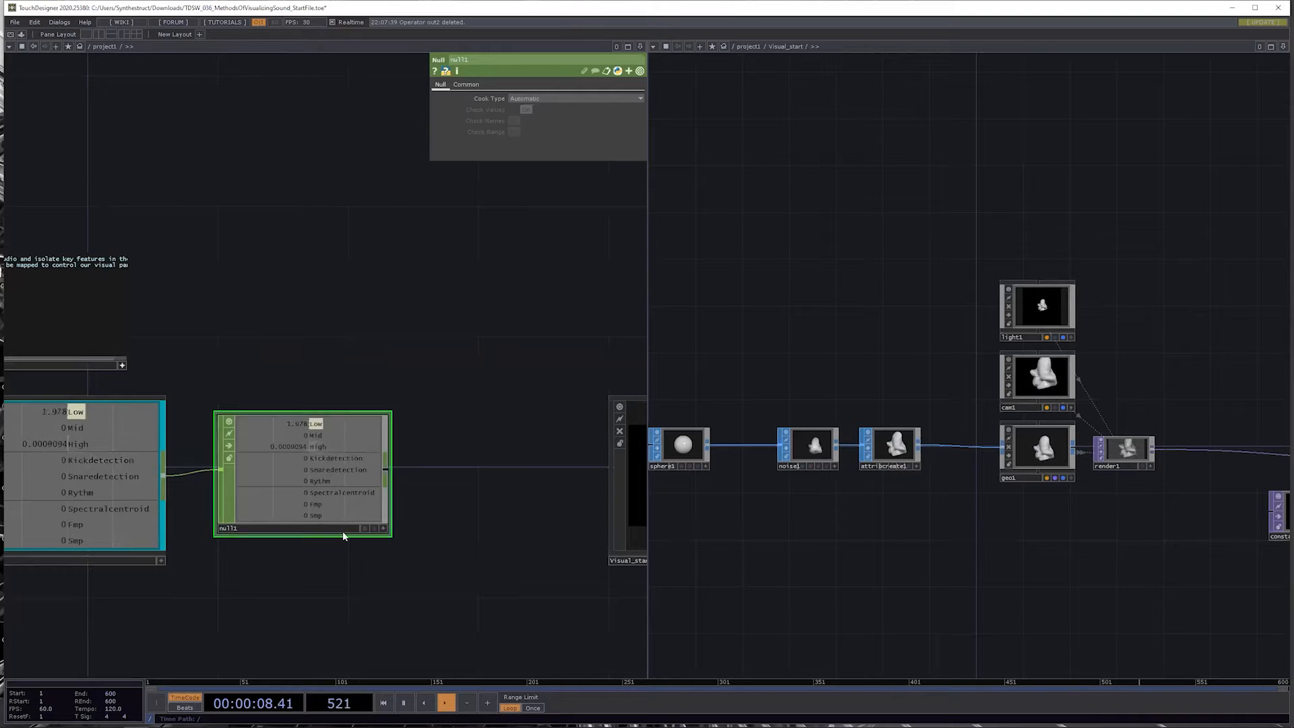
left_click_drag(544, 553, 616, 543)
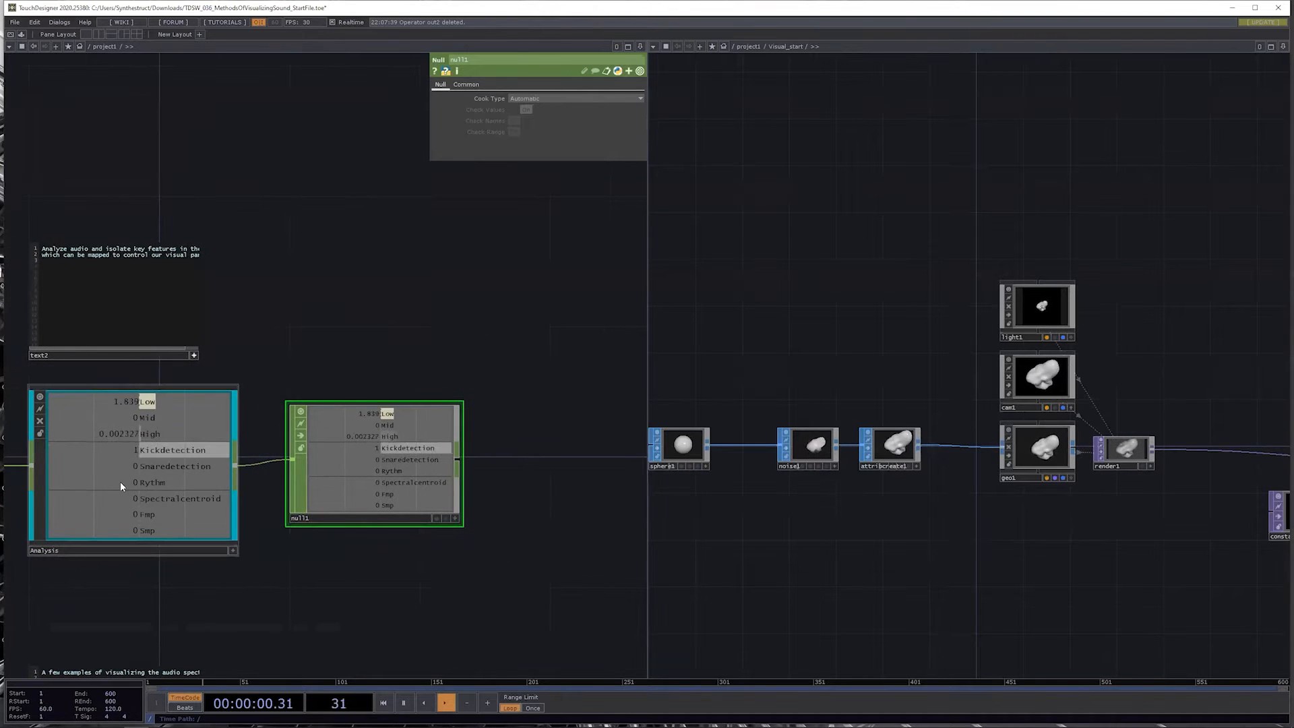
left_click_drag(479, 506, 329, 524)
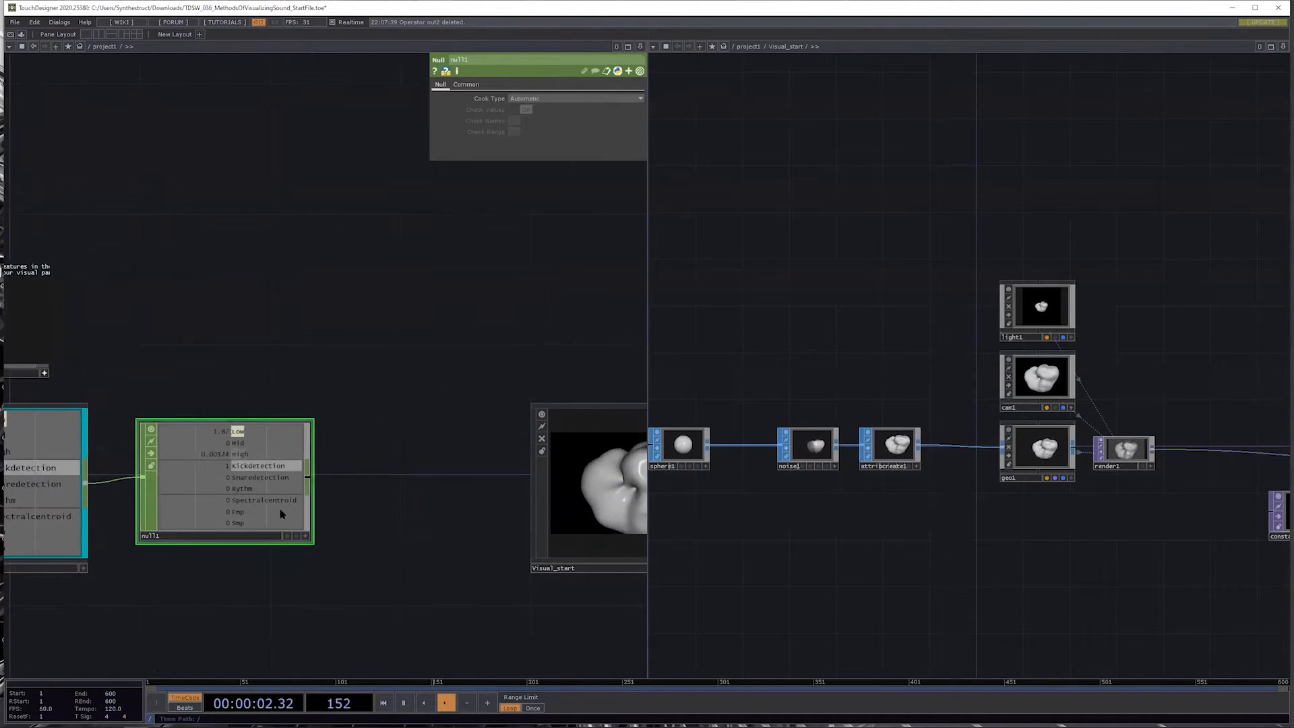
left_click_drag(381, 571, 327, 574)
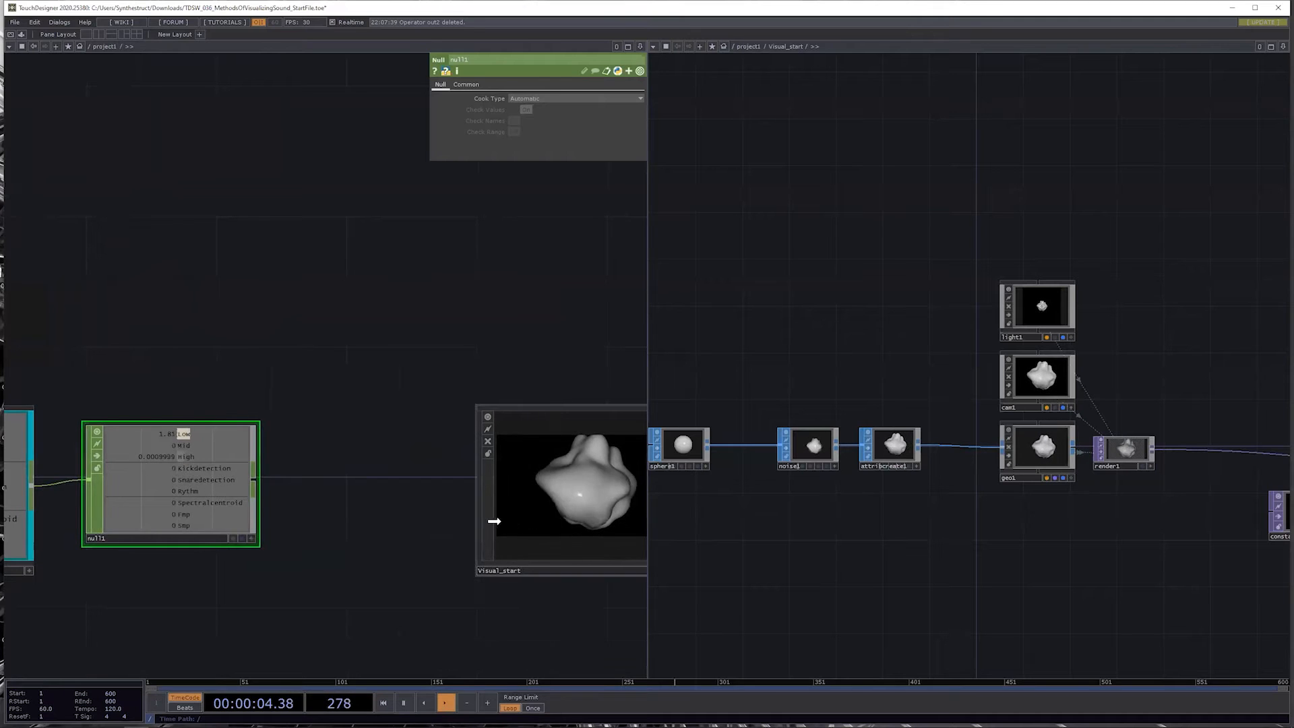
left_click_drag(490, 556, 424, 556)
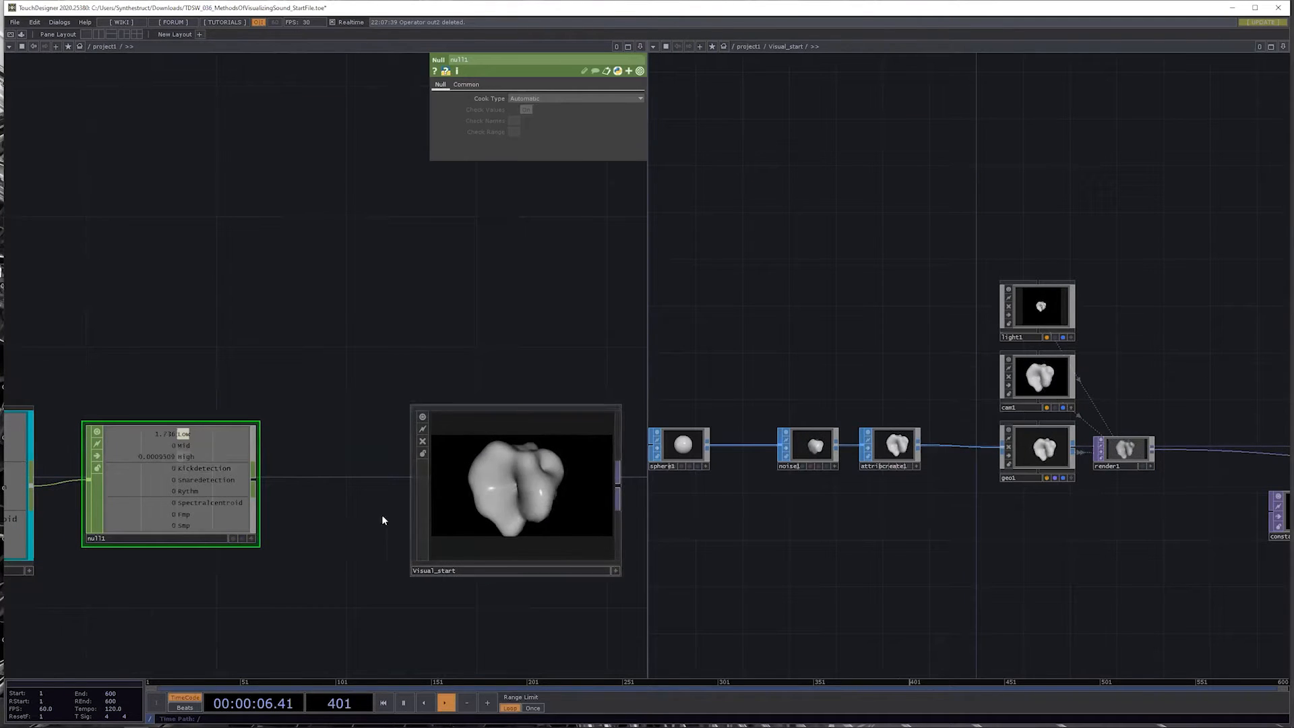
mouse_move(876, 541)
left_mouse_down()
mouse_move(964, 526)
mouse_move(899, 535)
left_mouse_up()
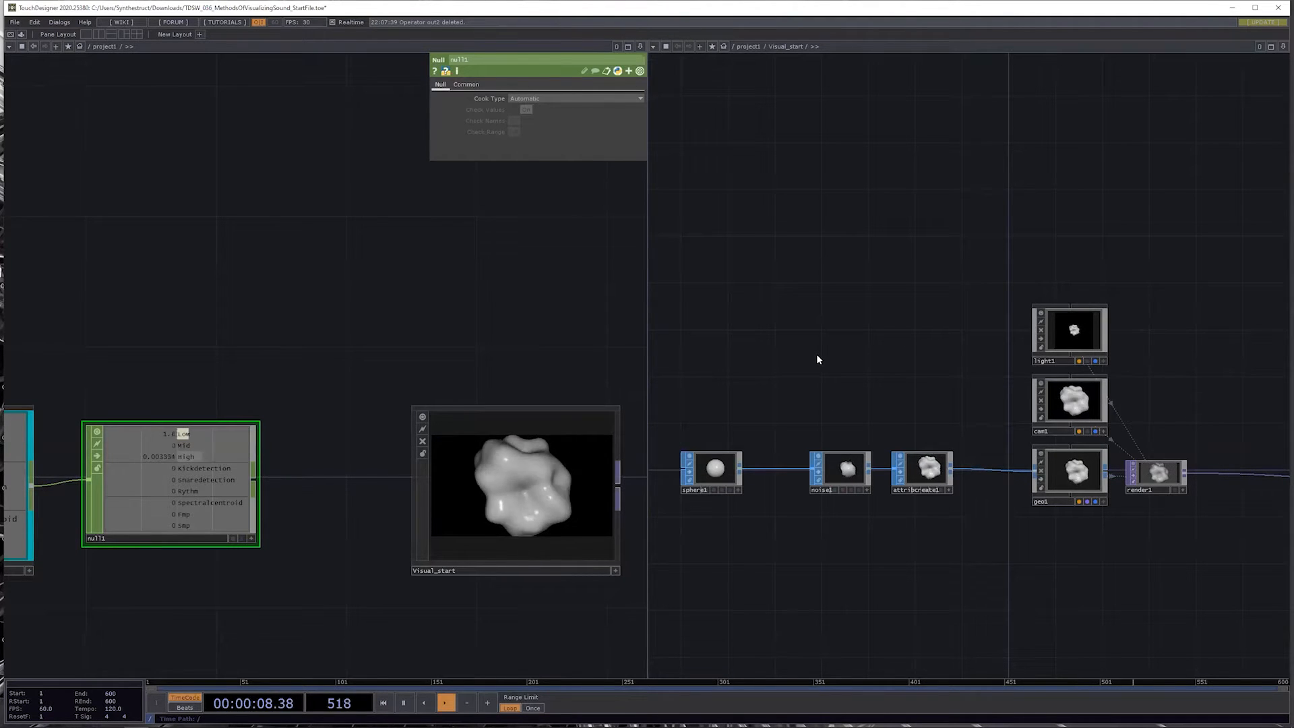
key("p")
key("p")
key("p")
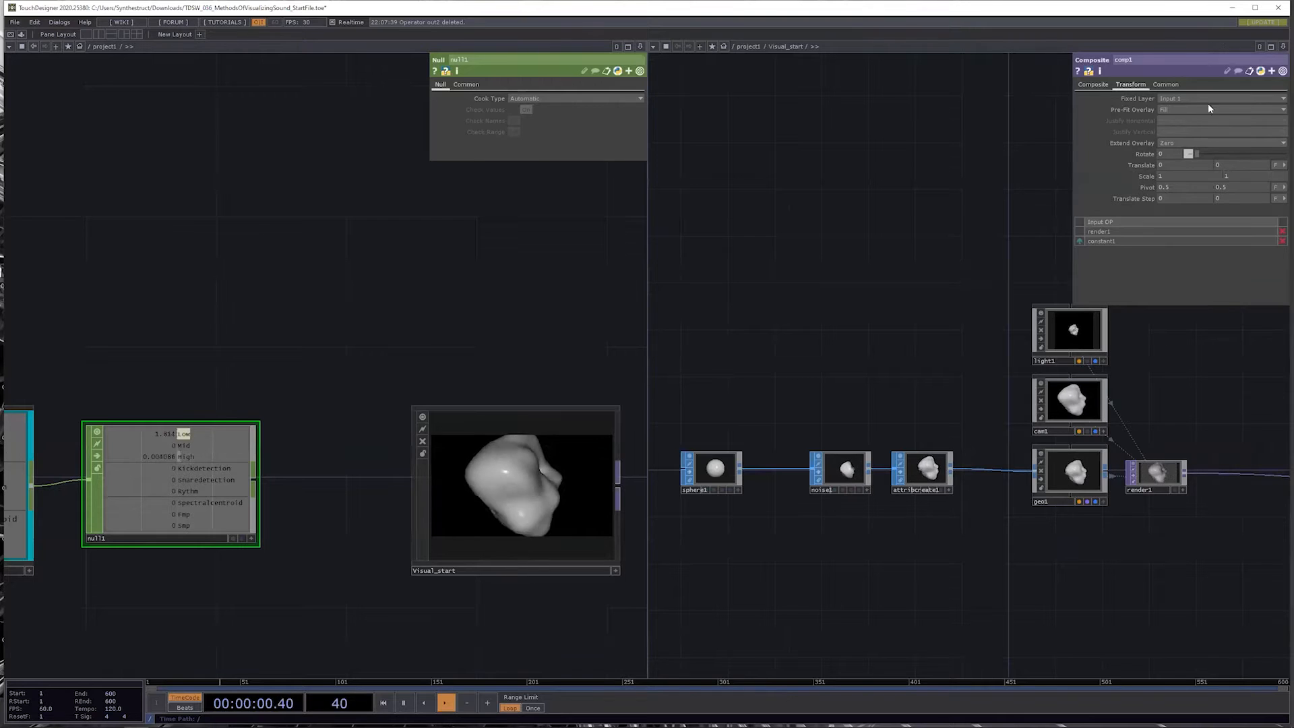
key("p")
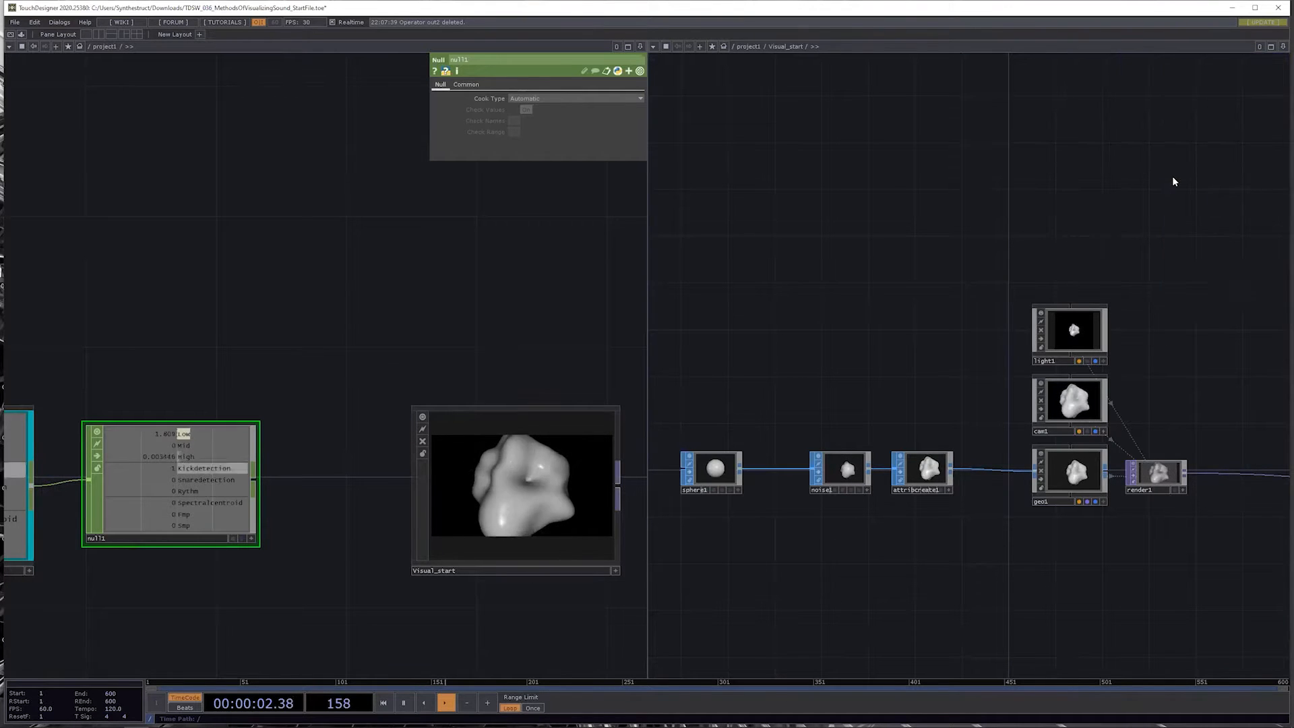
key("p")
key("p")
key("p")
key("p")
key("p")
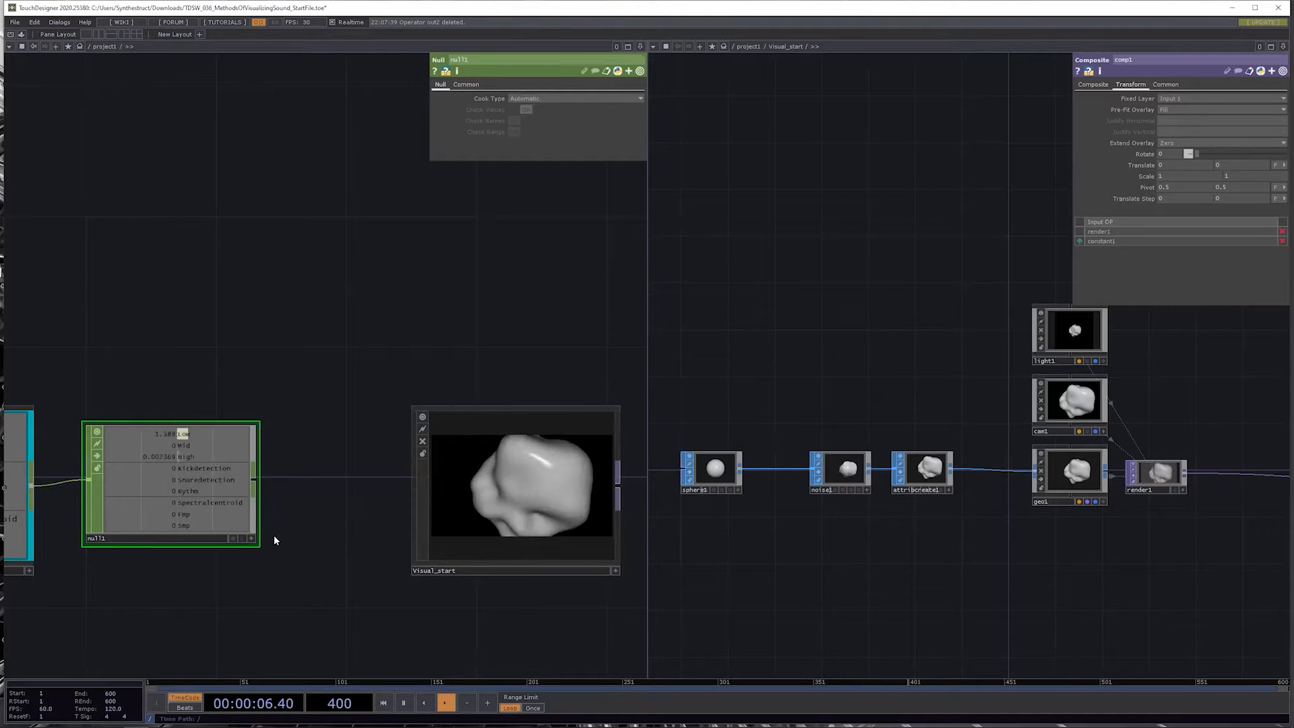
Step: Select the noise1 operator in Visual_start to show its Noise parameters beside the enlarged null1 channels
left_click_drag(273, 535, 407, 500)
scroll(407, 500, "up", 5)
left_click_drag(769, 573, 842, 549)
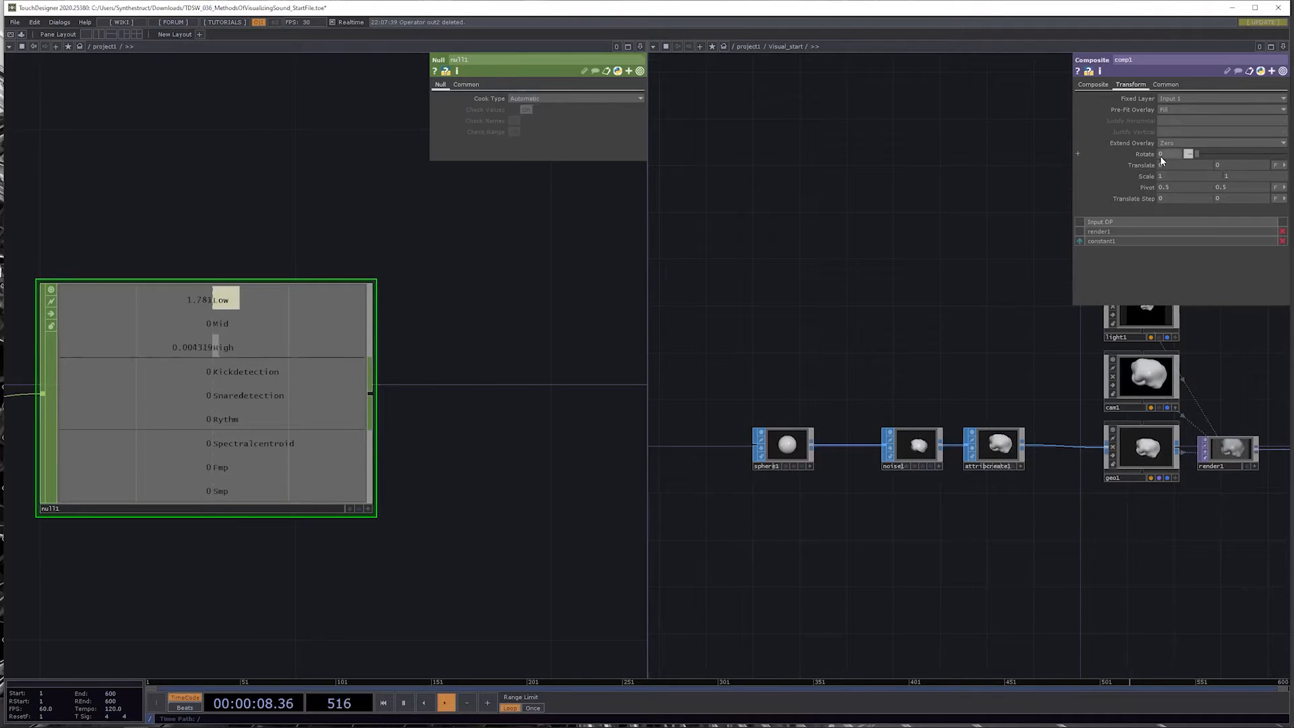
left_click(1166, 111)
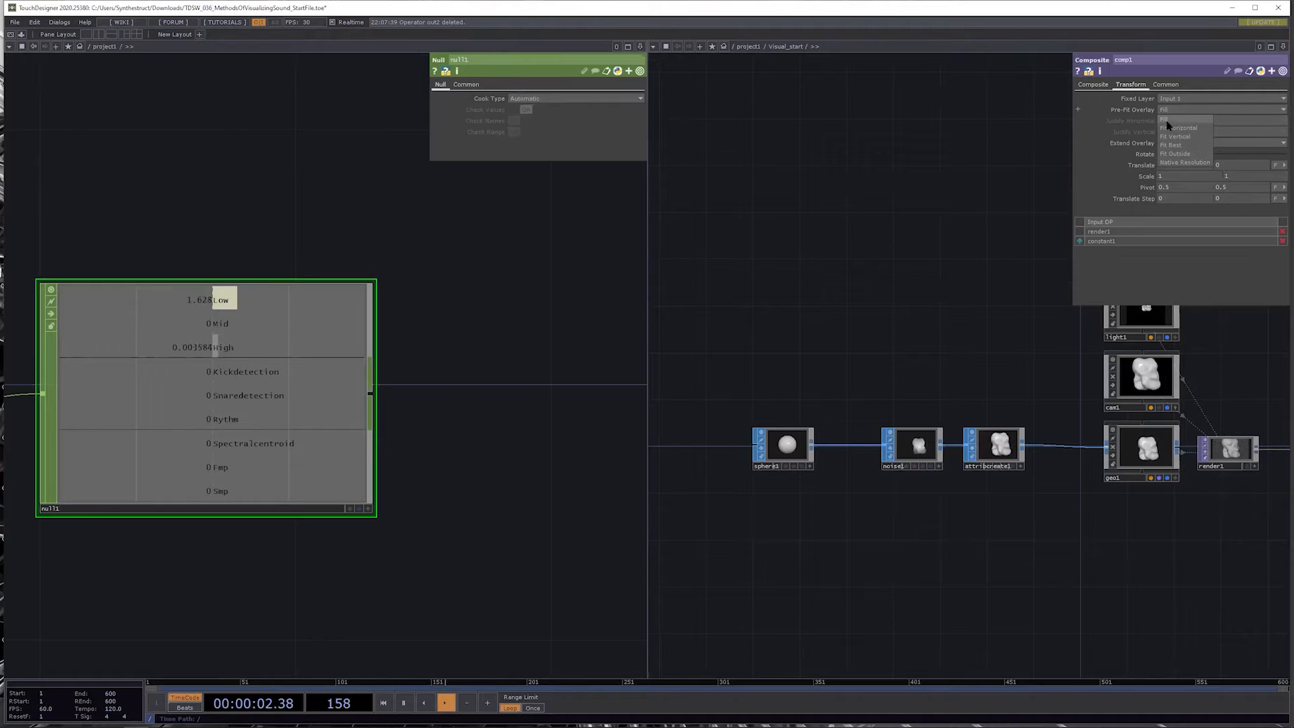
left_click(1173, 109)
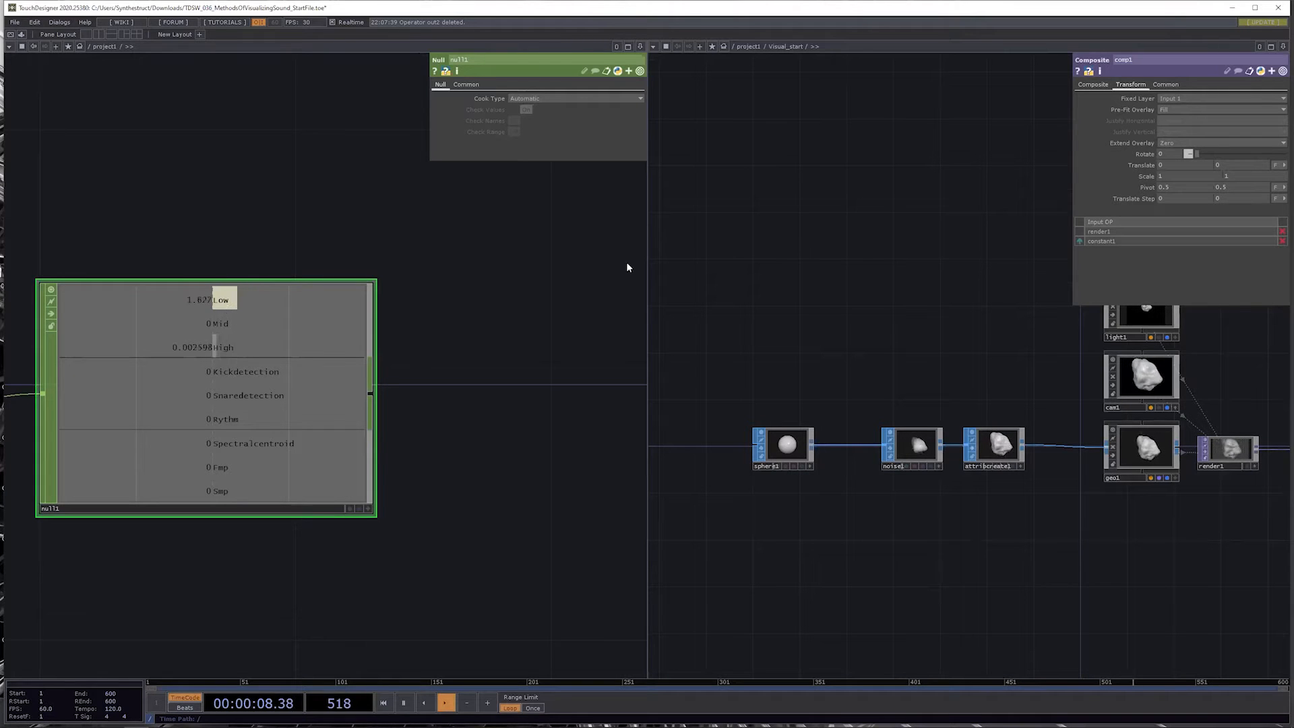
scroll(848, 492, "up", 4)
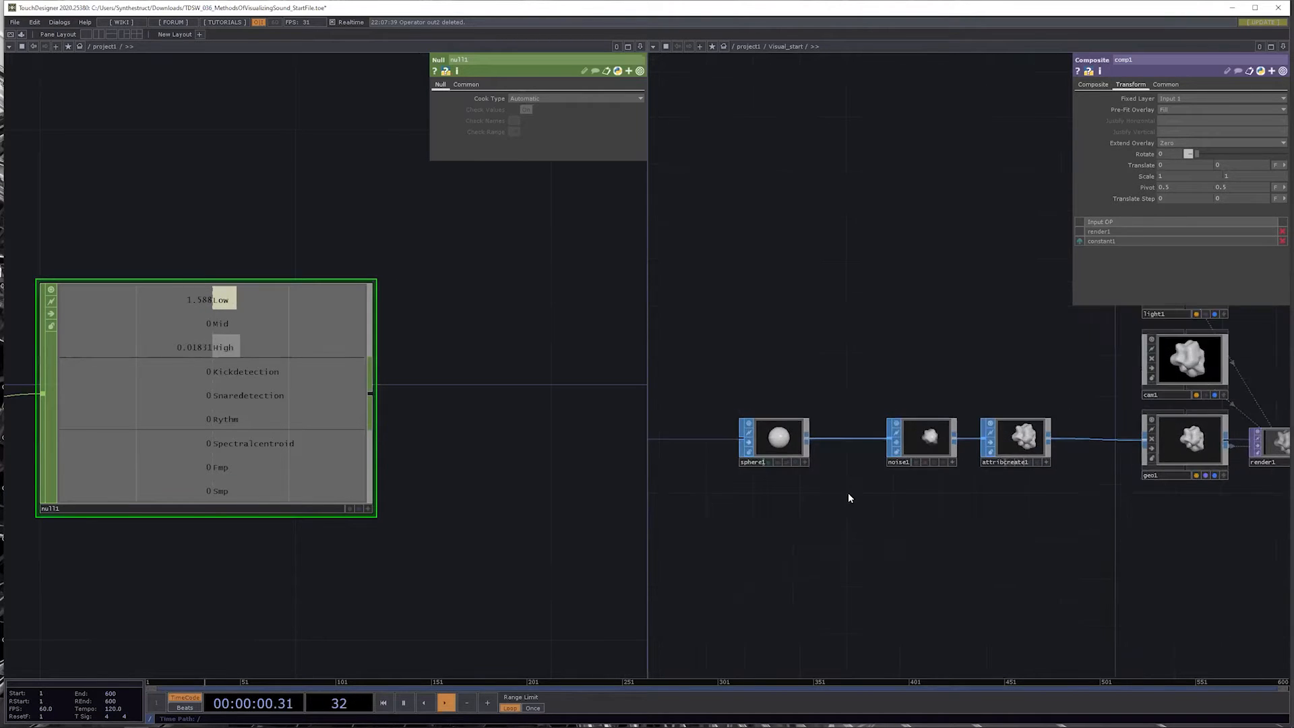
scroll(869, 521, "up", 5)
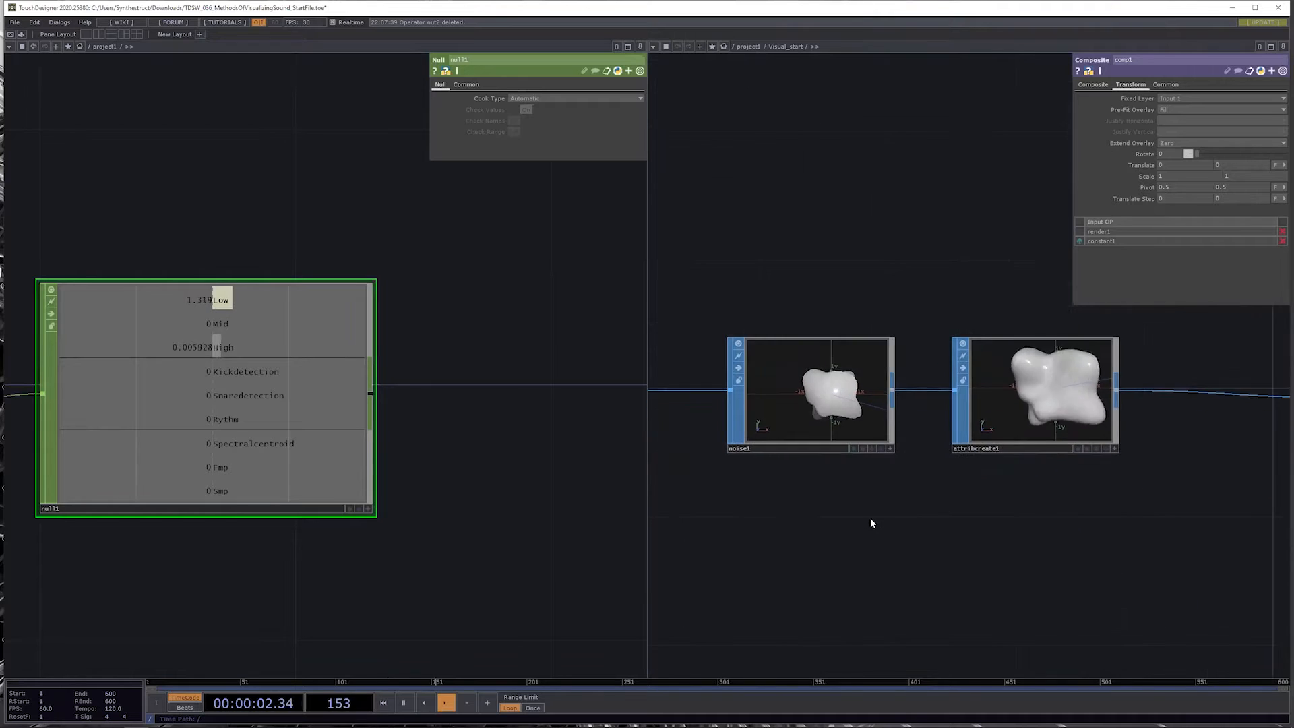
left_click(990, 465)
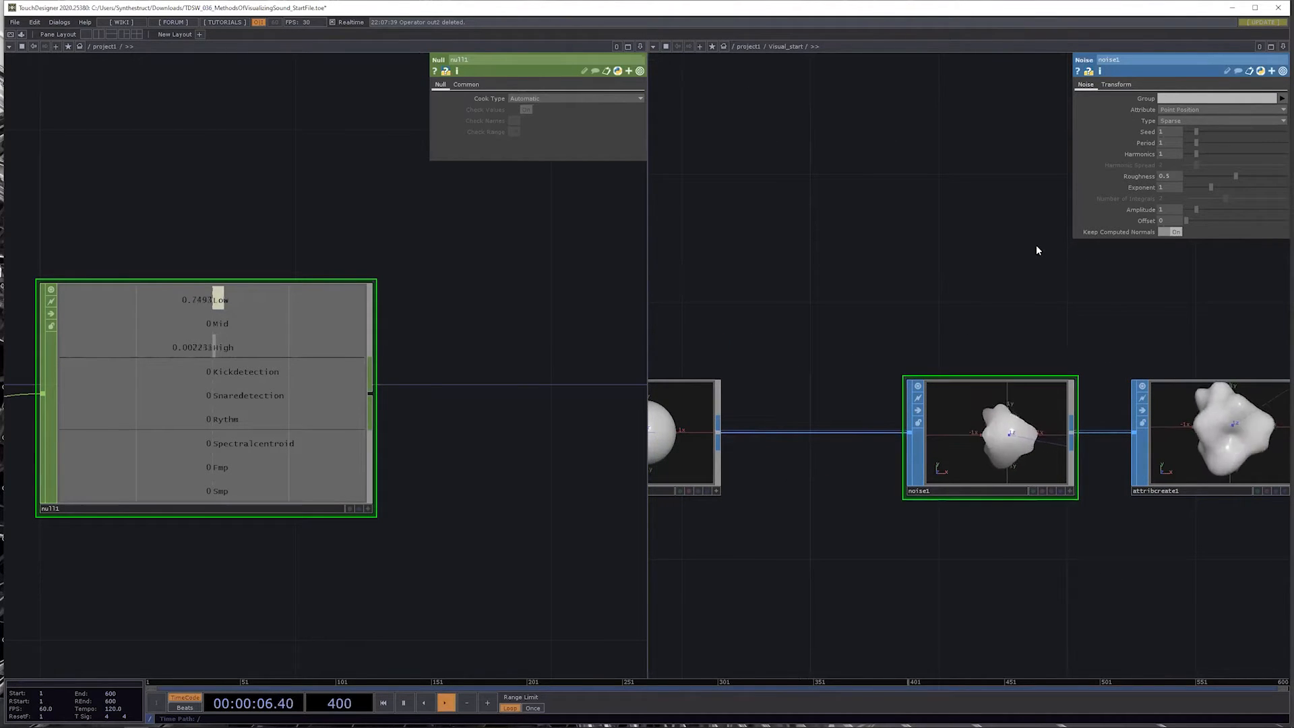
Step: Lower noise1's Seed to about 0.92 and Period to about 0.85, checking the deformation in its enlarged viewer
scroll(1058, 459, "up", 1)
scroll(1058, 459, "up", 1)
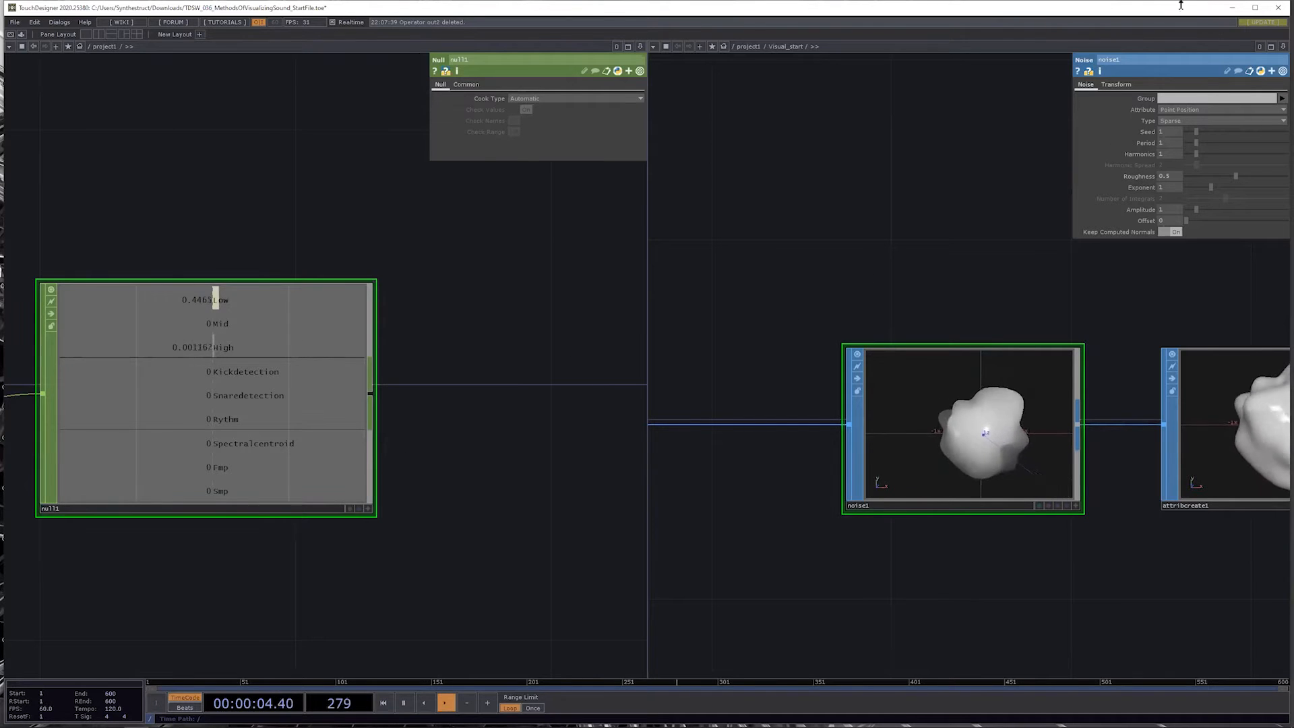
left_click_drag(1211, 130, 1204, 160)
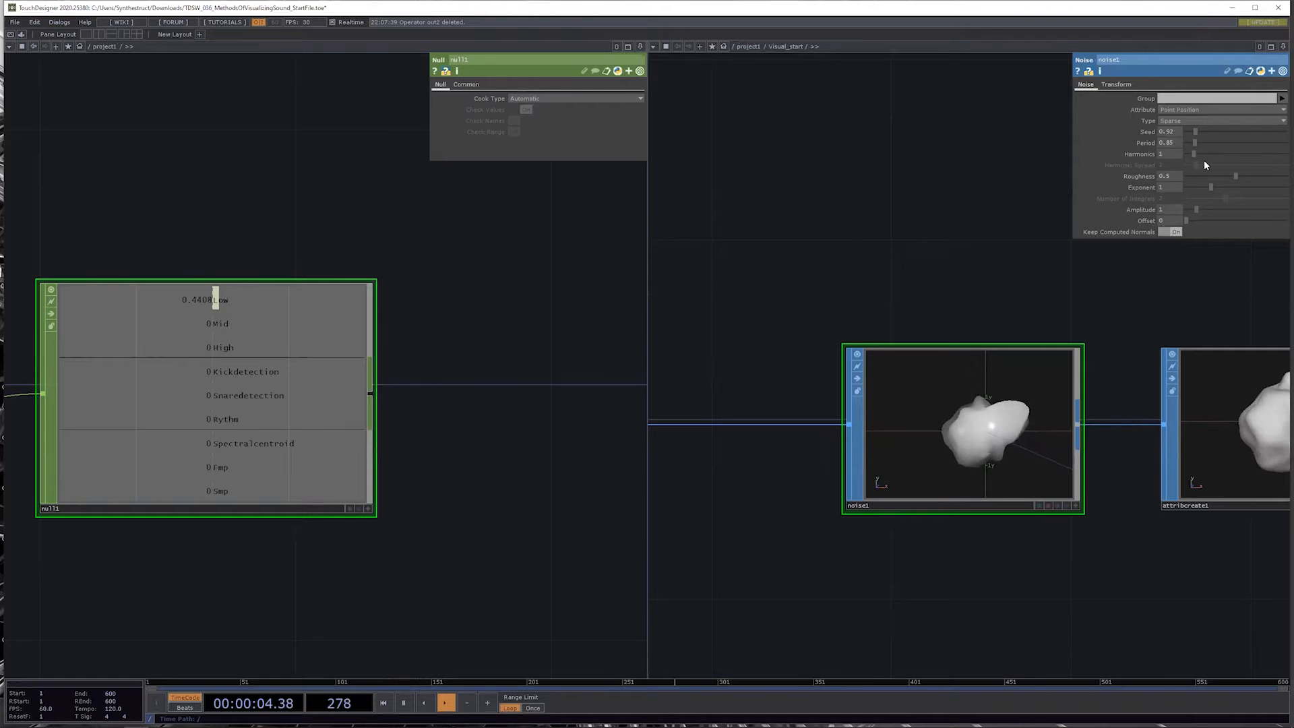
scroll(1200, 206, "up", 2)
scroll(1200, 205, "up", 2)
left_click_drag(978, 304, 1057, 100)
scroll(1010, 212, "down", 3)
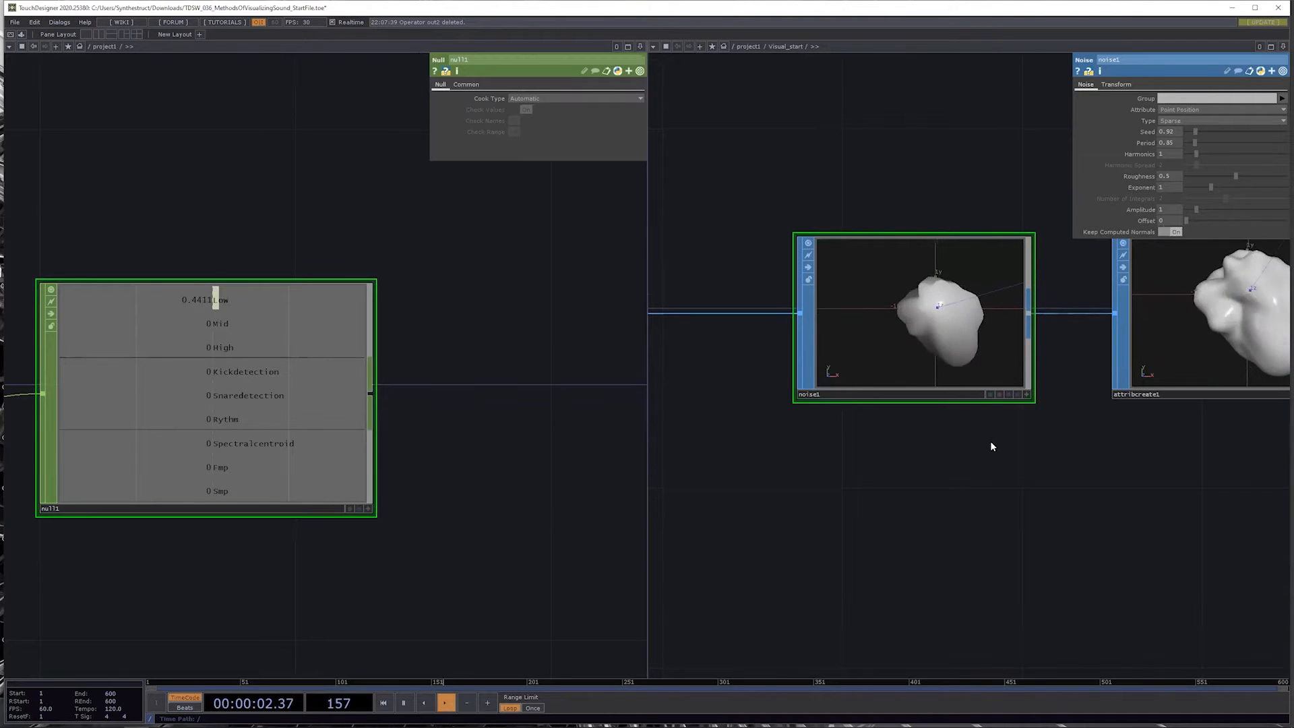
scroll(895, 348, "up", 2)
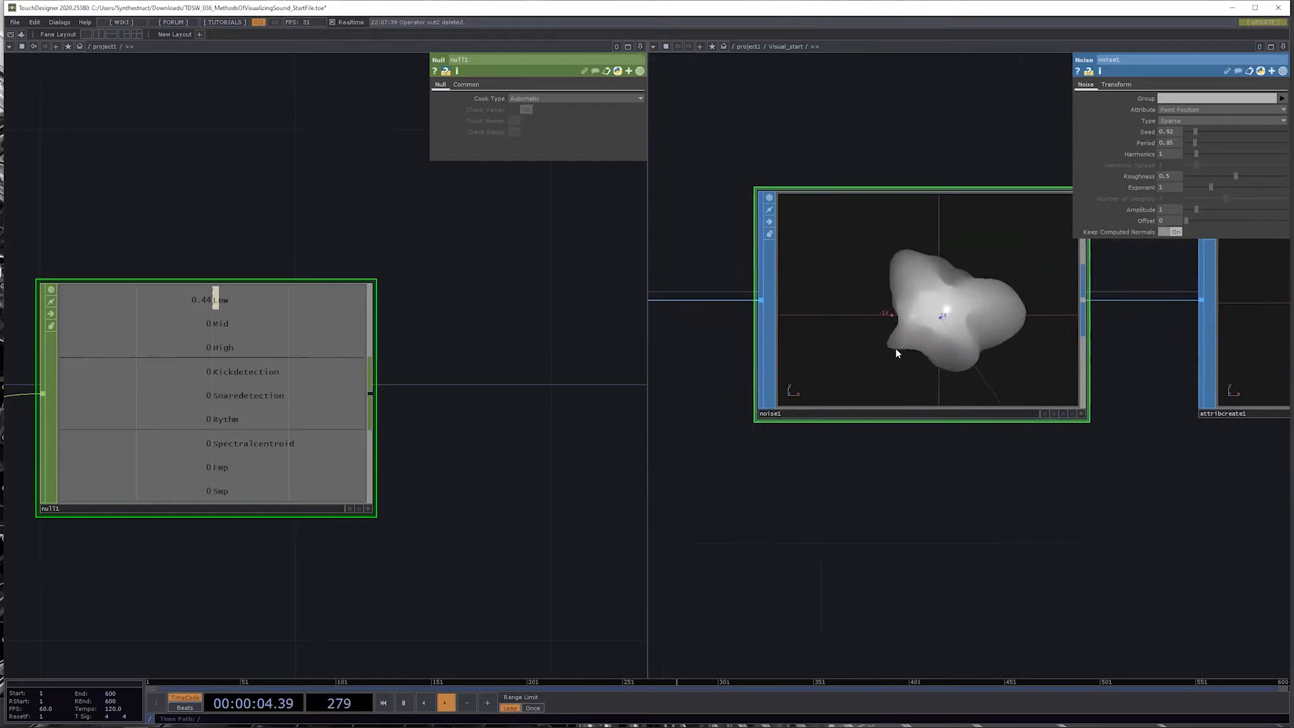
scroll(837, 227, "up", 2)
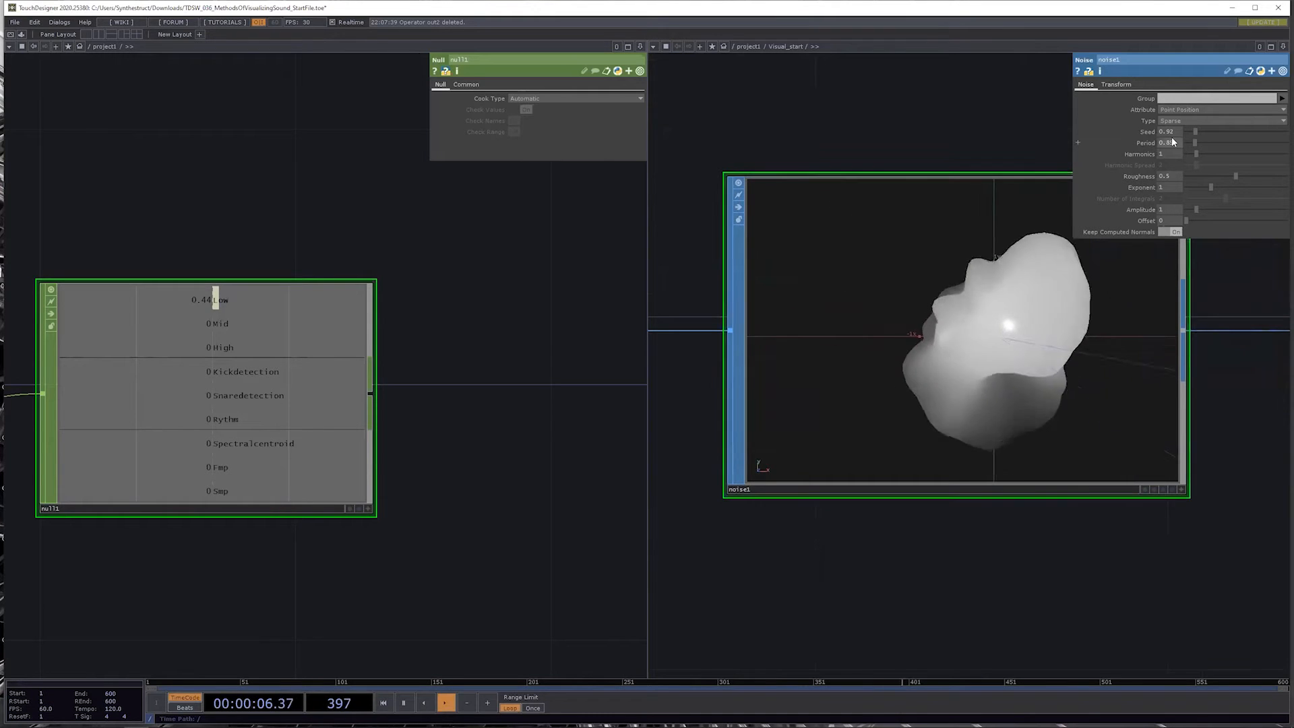
Step: Make null1's viewer active and export its High channel to the Amplitude parameter of noise1
left_click(1154, 209)
left_click(1153, 208)
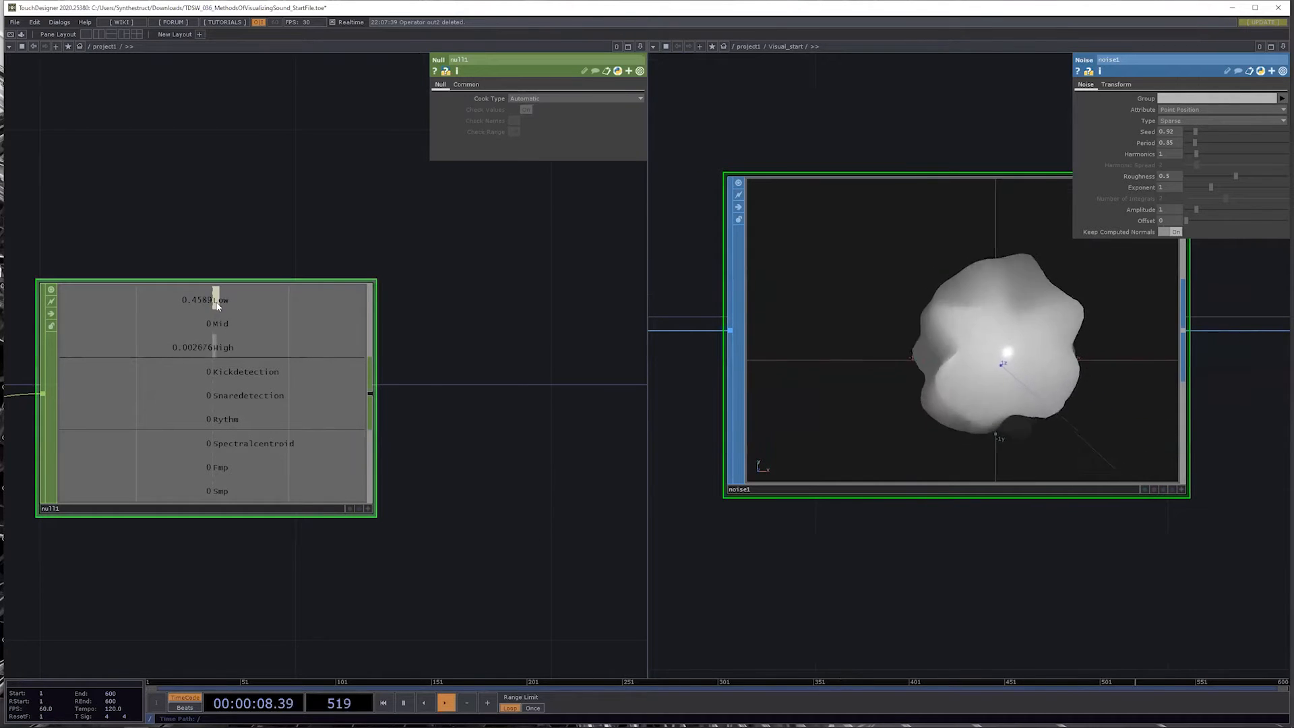
scroll(377, 543, "down", 3)
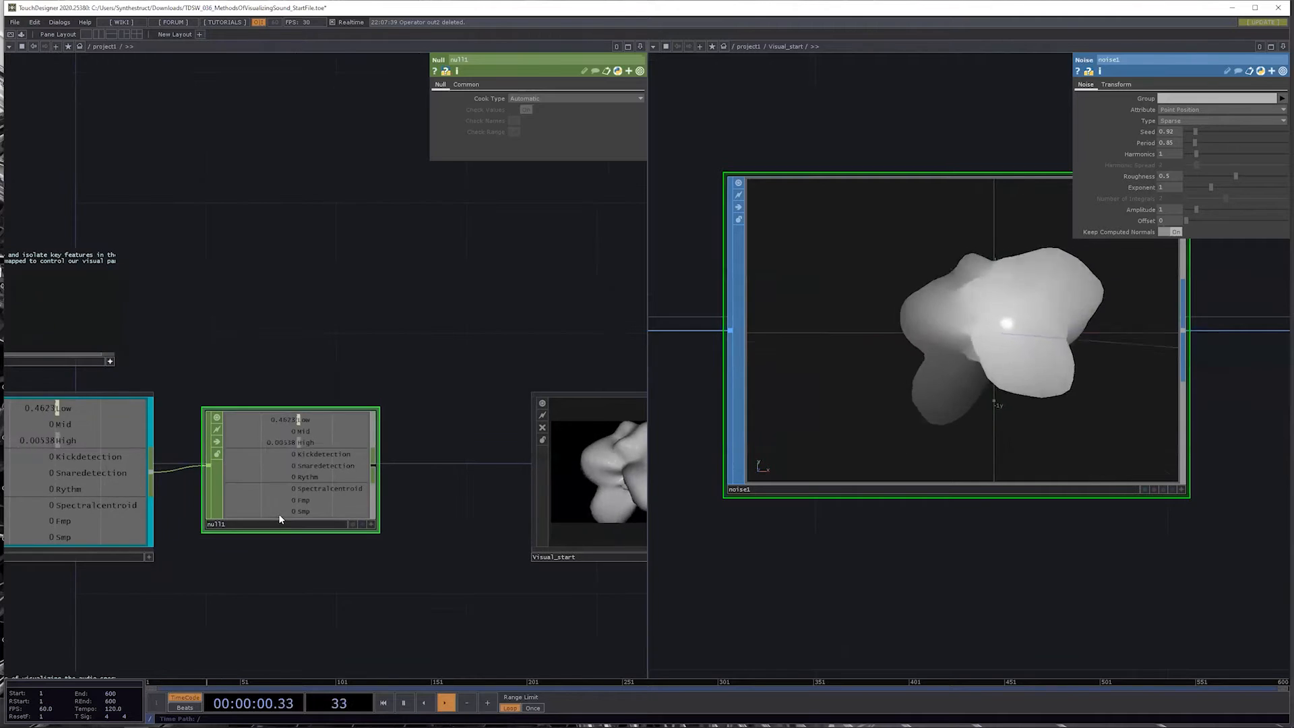
scroll(278, 514, "up", 2)
scroll(432, 520, "up", 2)
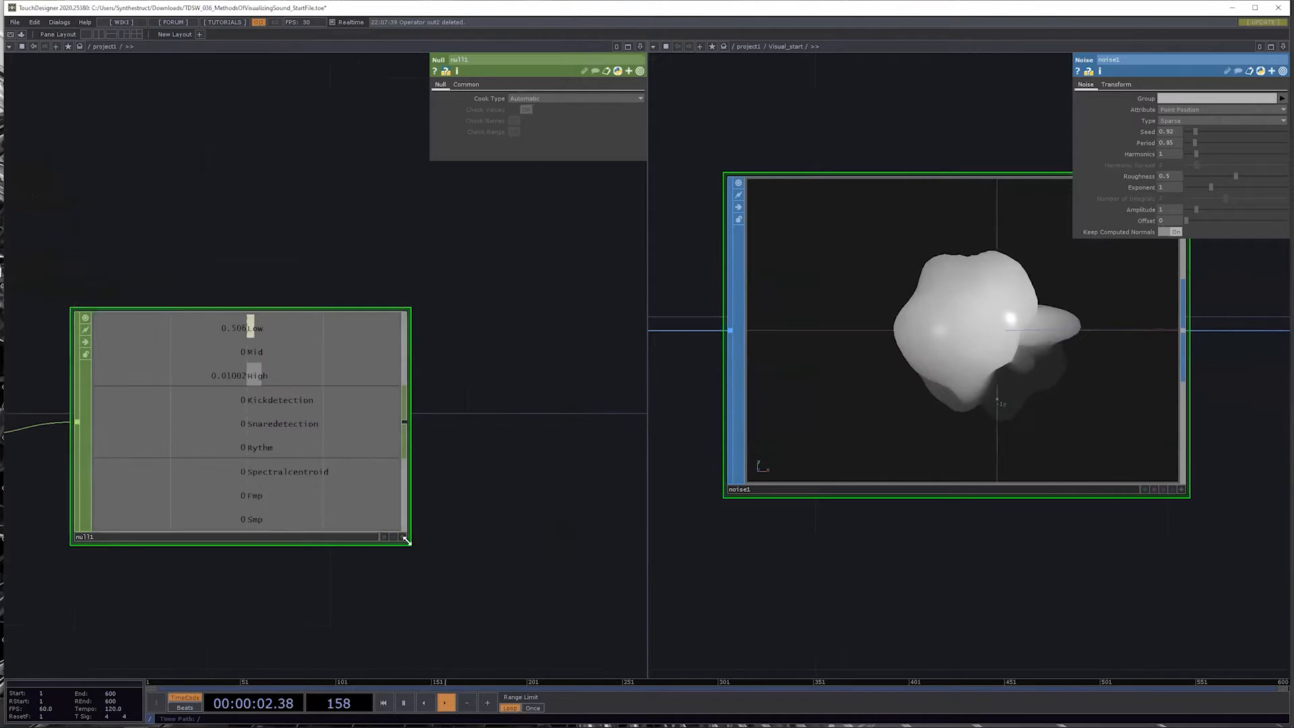
left_click(402, 537)
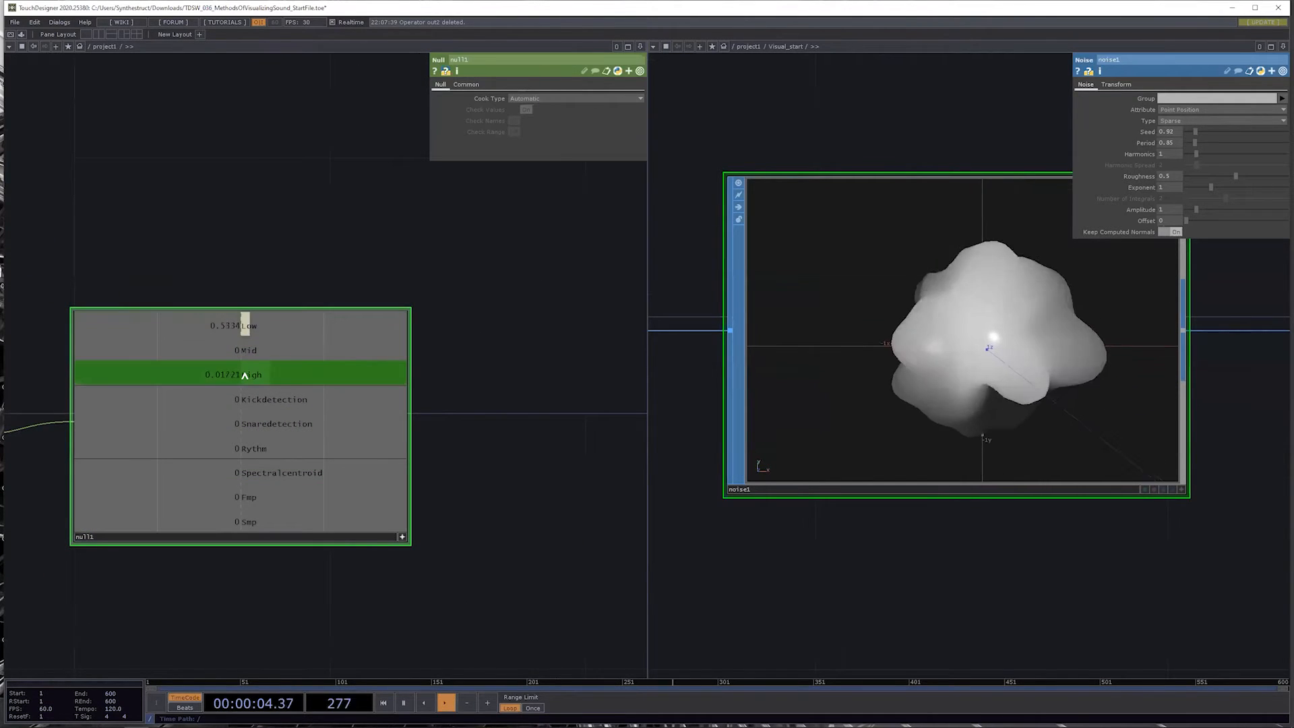
left_click_drag(245, 373, 1149, 210)
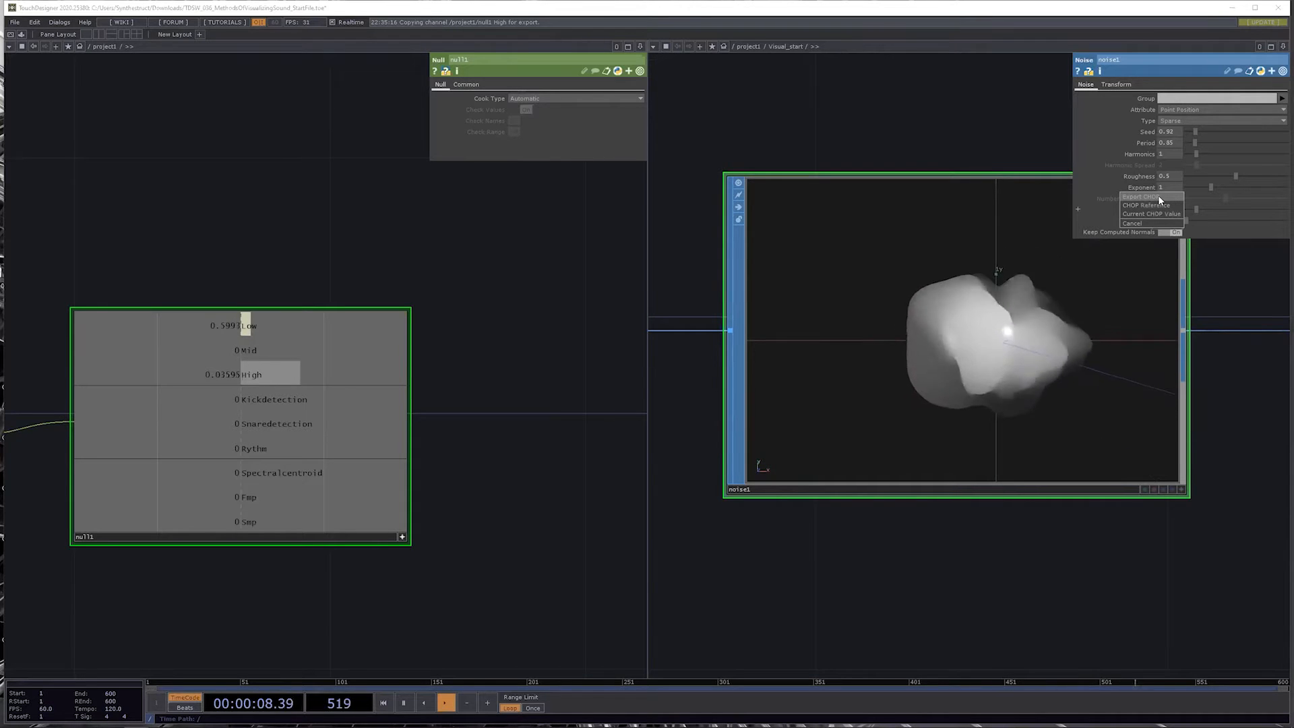
left_click(1157, 196)
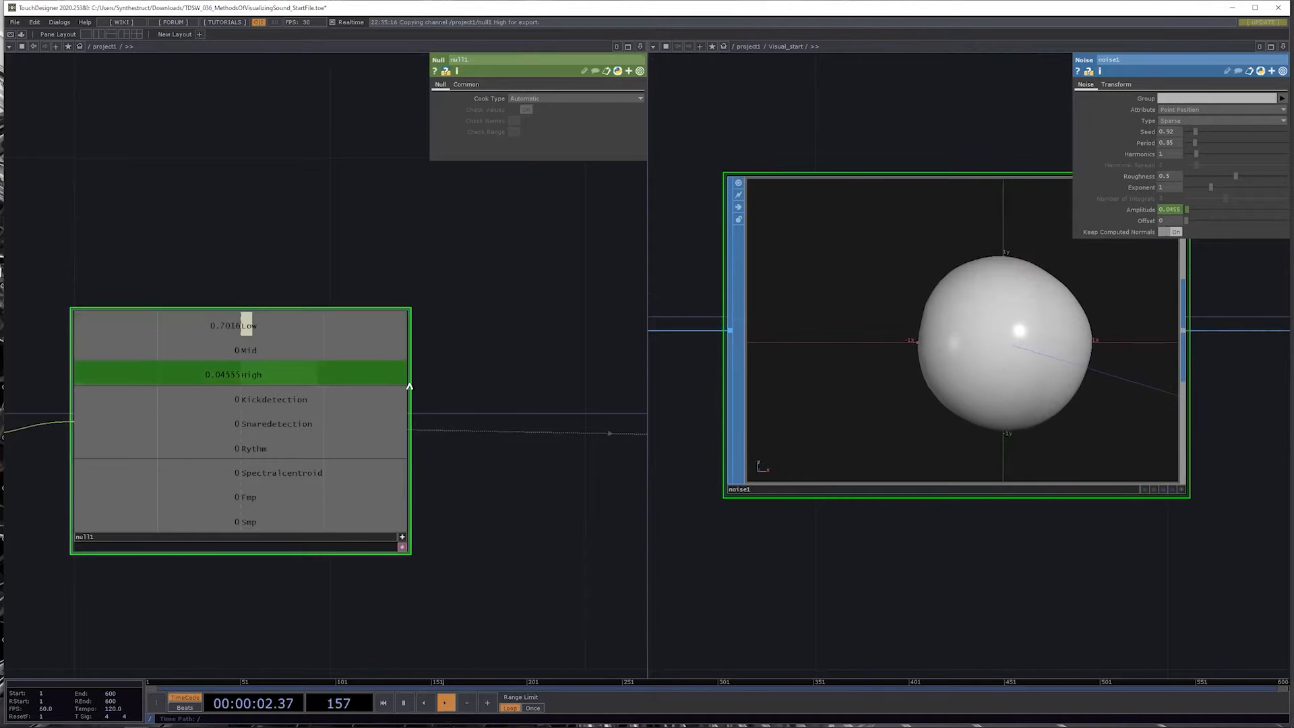
Step: Look inside the Audio_Source component and go back up to project1 to view its custom audio parameters
left_click_drag(396, 584, 526, 535)
scroll(526, 536, "down", 2)
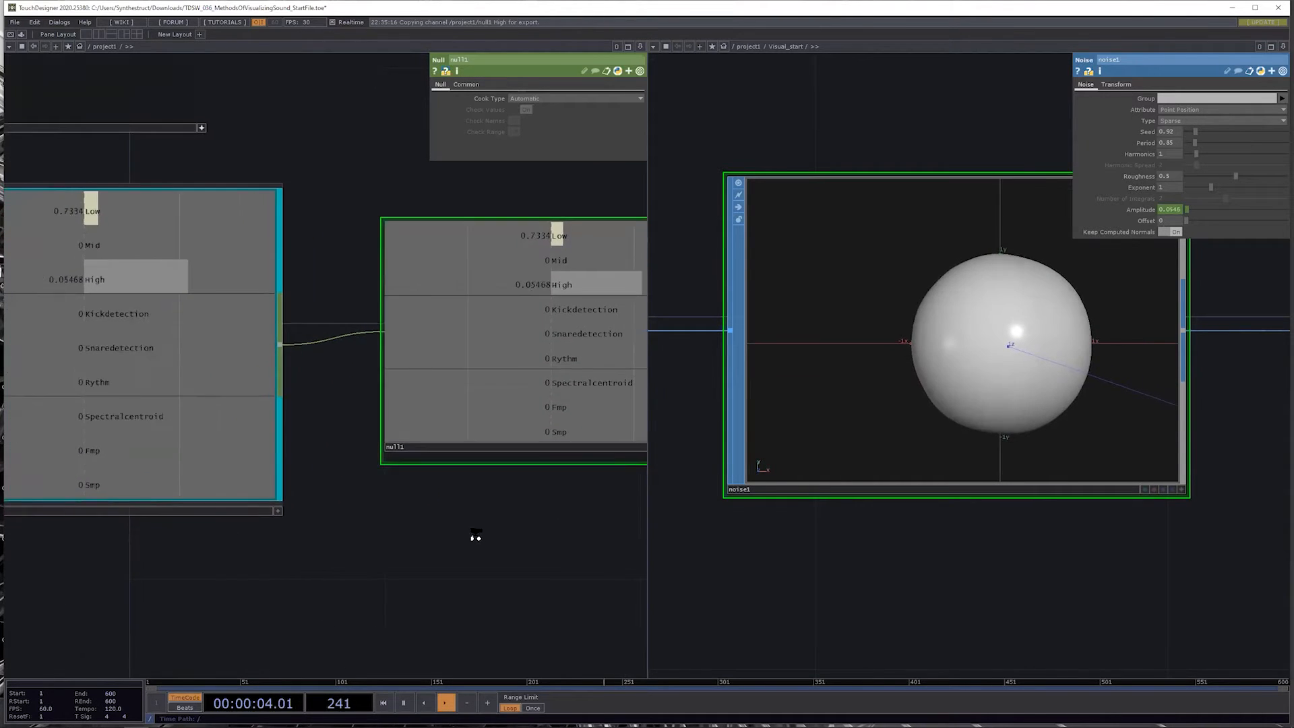
scroll(474, 537, "down", 3)
double_click(86, 483)
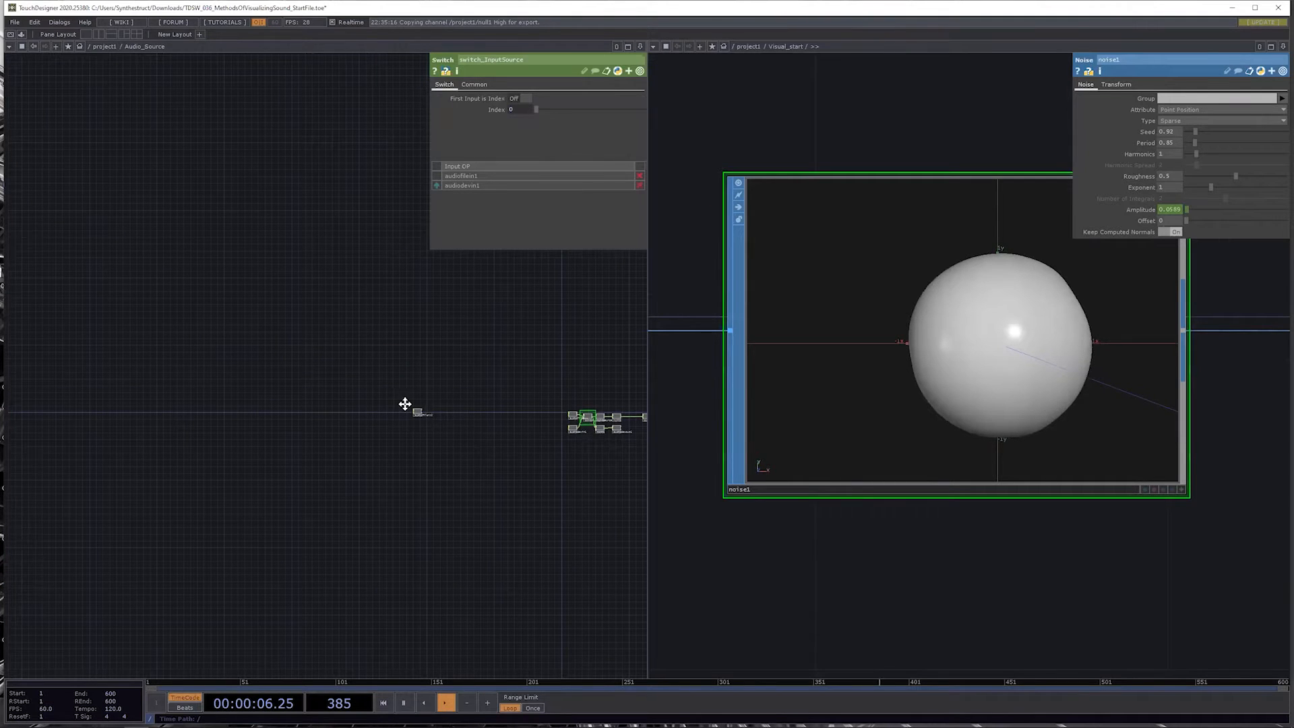
left_click_drag(405, 404, 378, 425)
scroll(402, 424, "down", 2)
key("u")
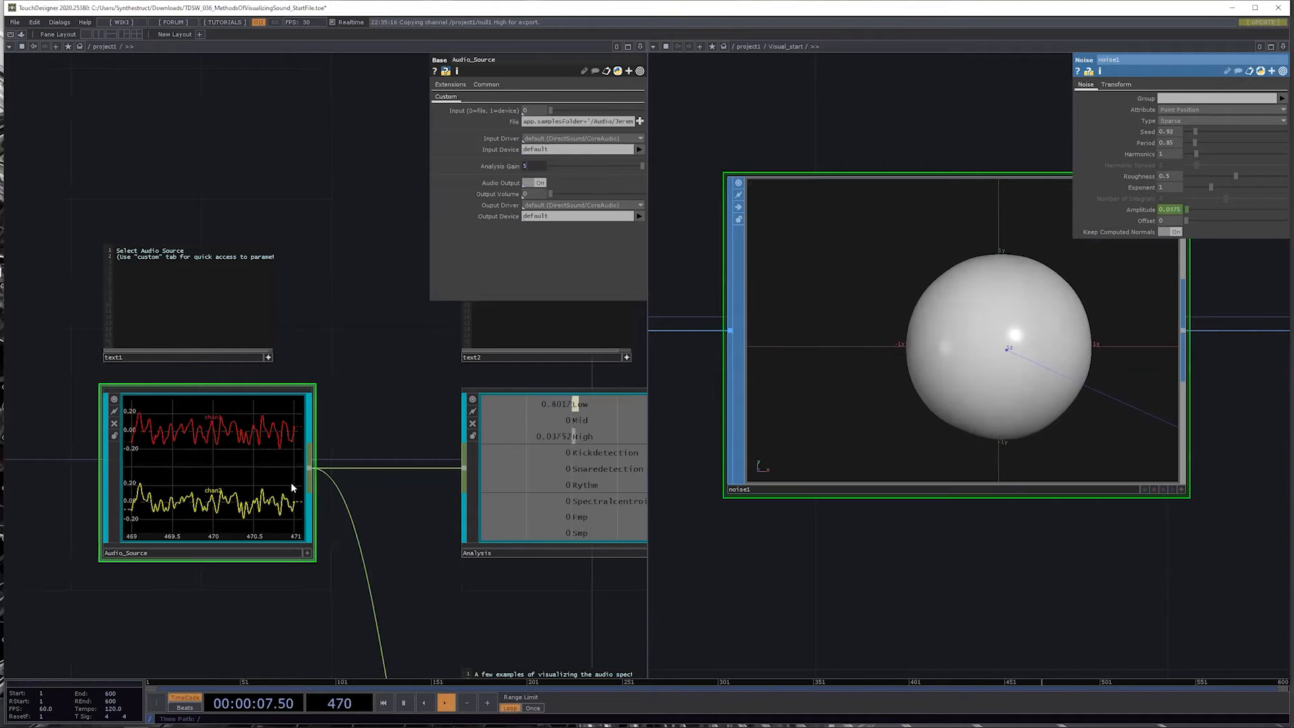
Step: Inside Audio_Source, raise the Multiply gain of the volume Math operator to 40 and return to project1
key("i")
scroll(411, 454, "up", 5)
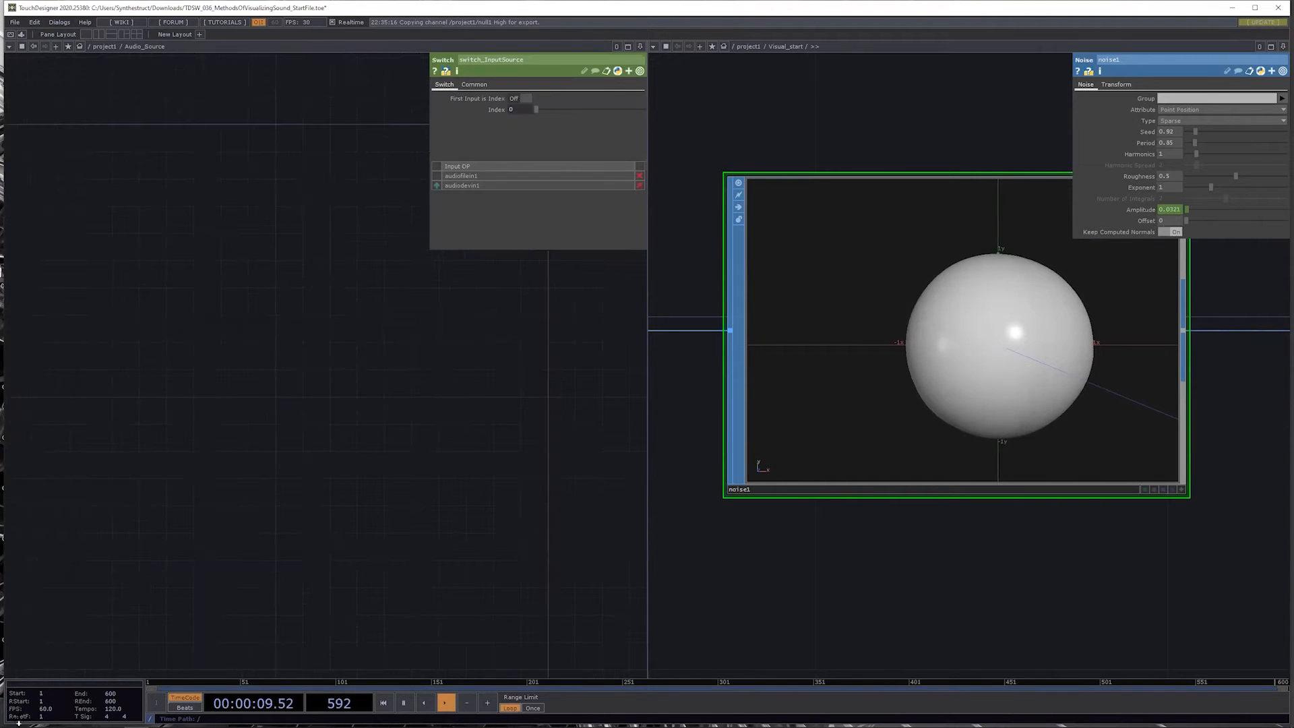
left_click_drag(458, 418, 27, 674)
scroll(240, 407, "up", 4)
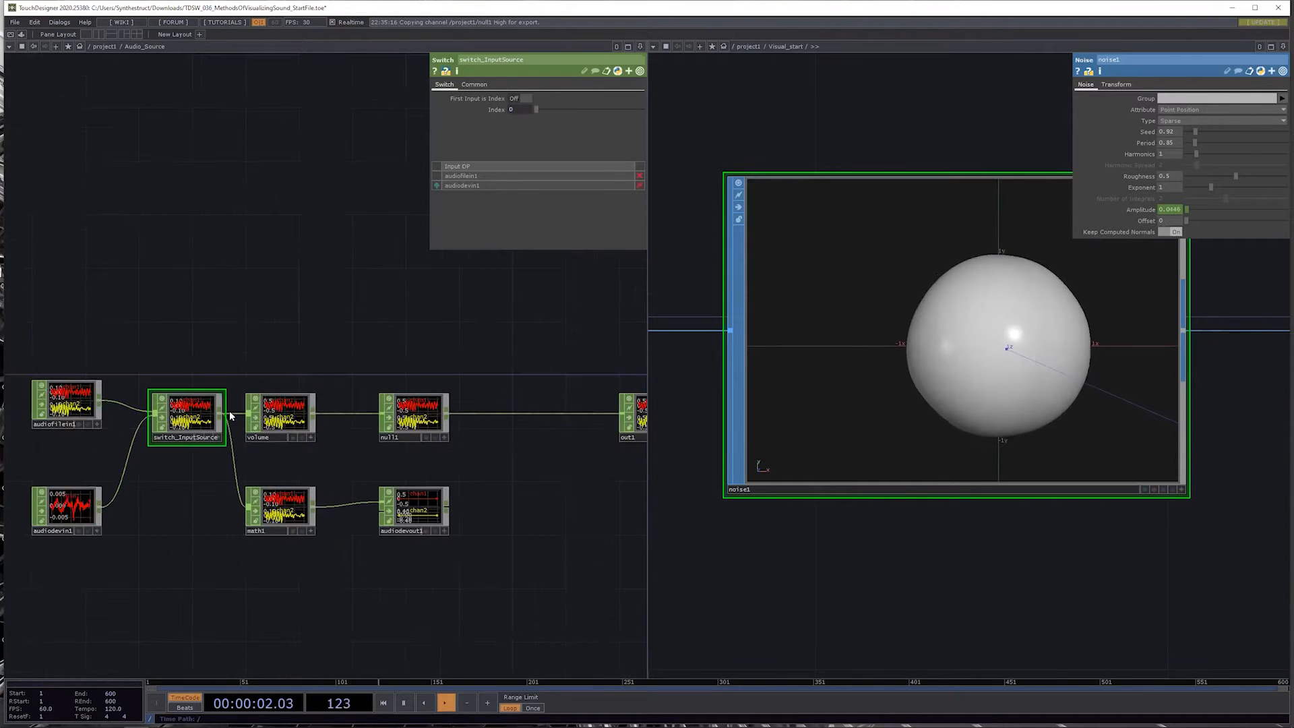
left_click(280, 412)
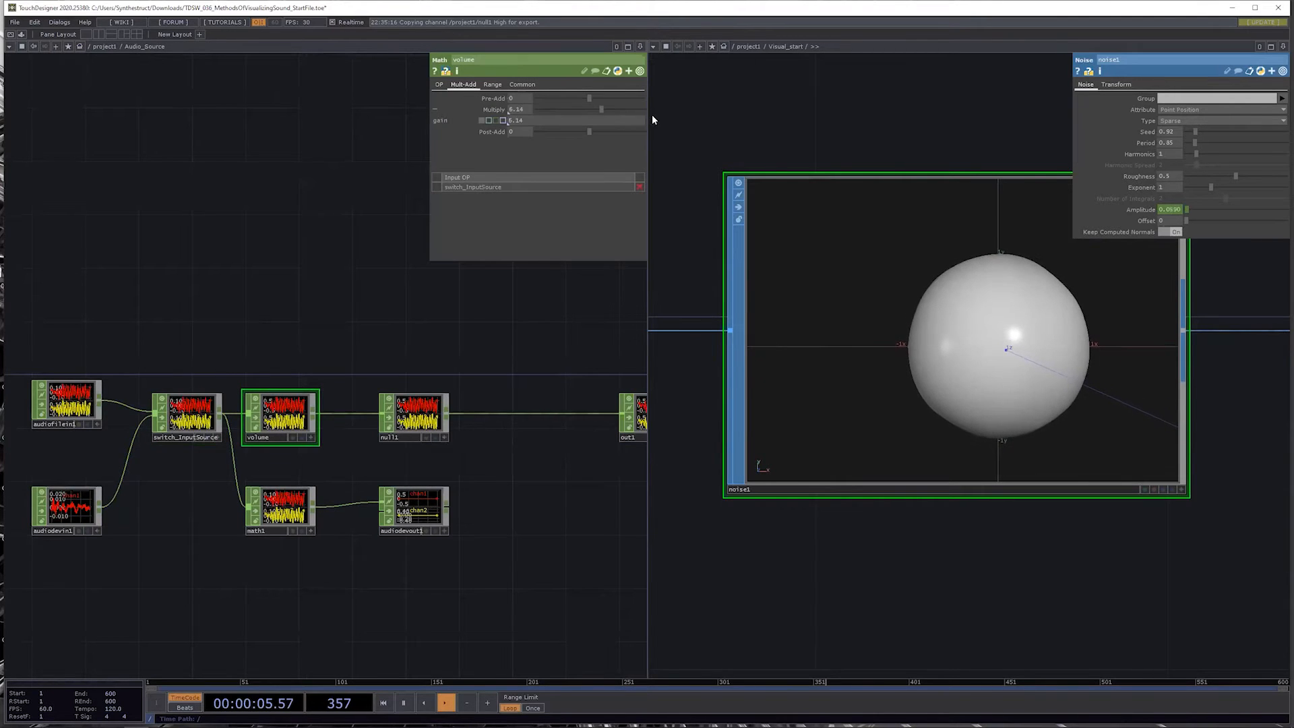
left_click_drag(652, 120, 666, 120)
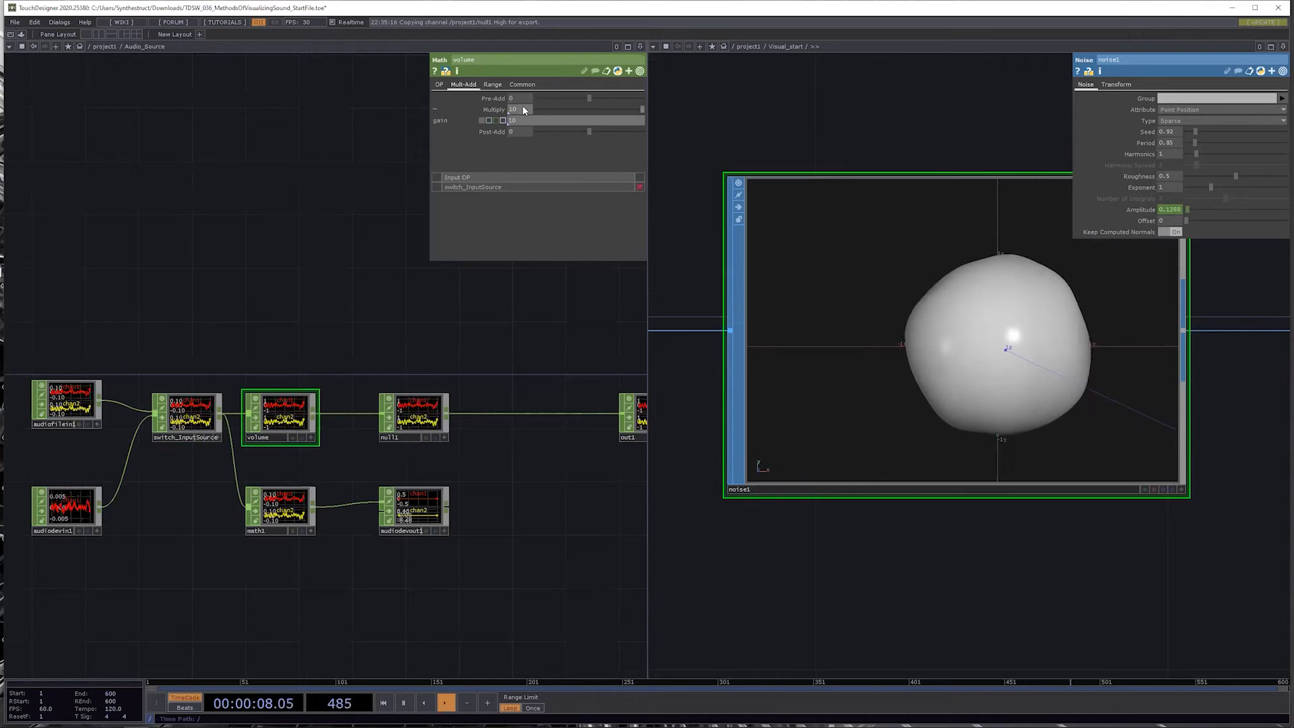
middle_click_drag(523, 108, 626, 537)
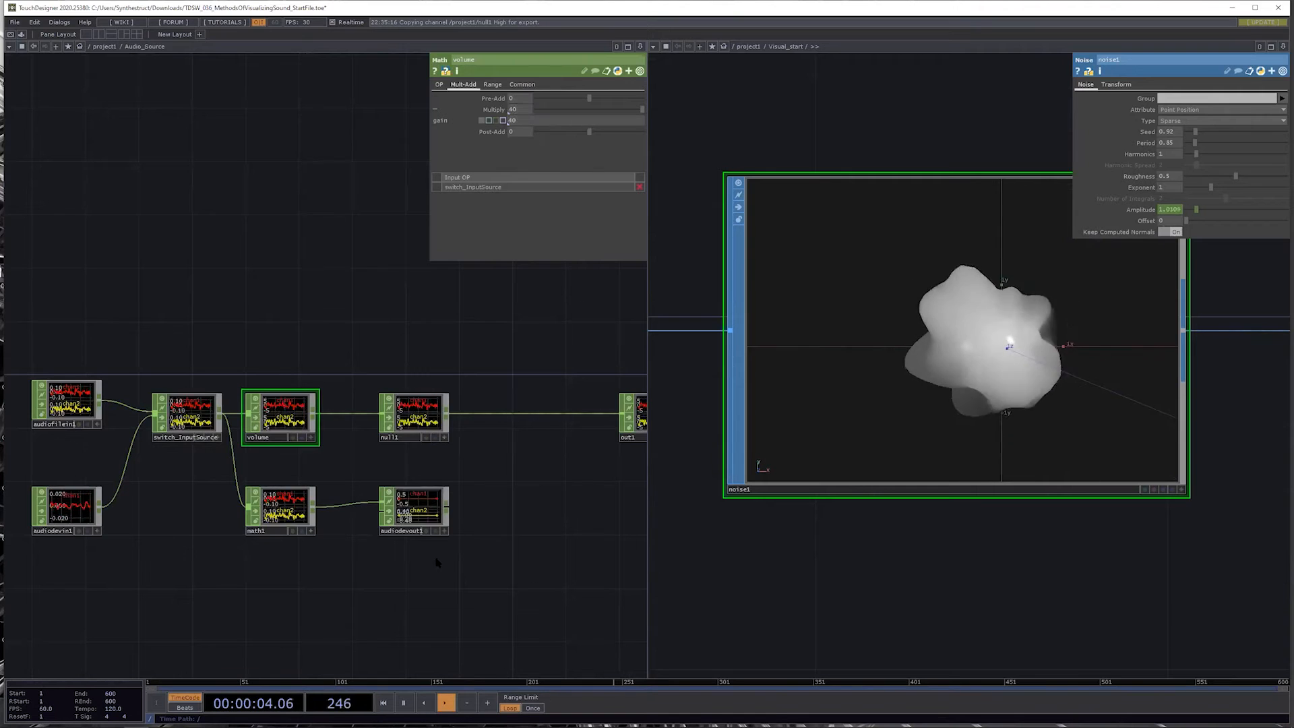
scroll(448, 562, "down", 10)
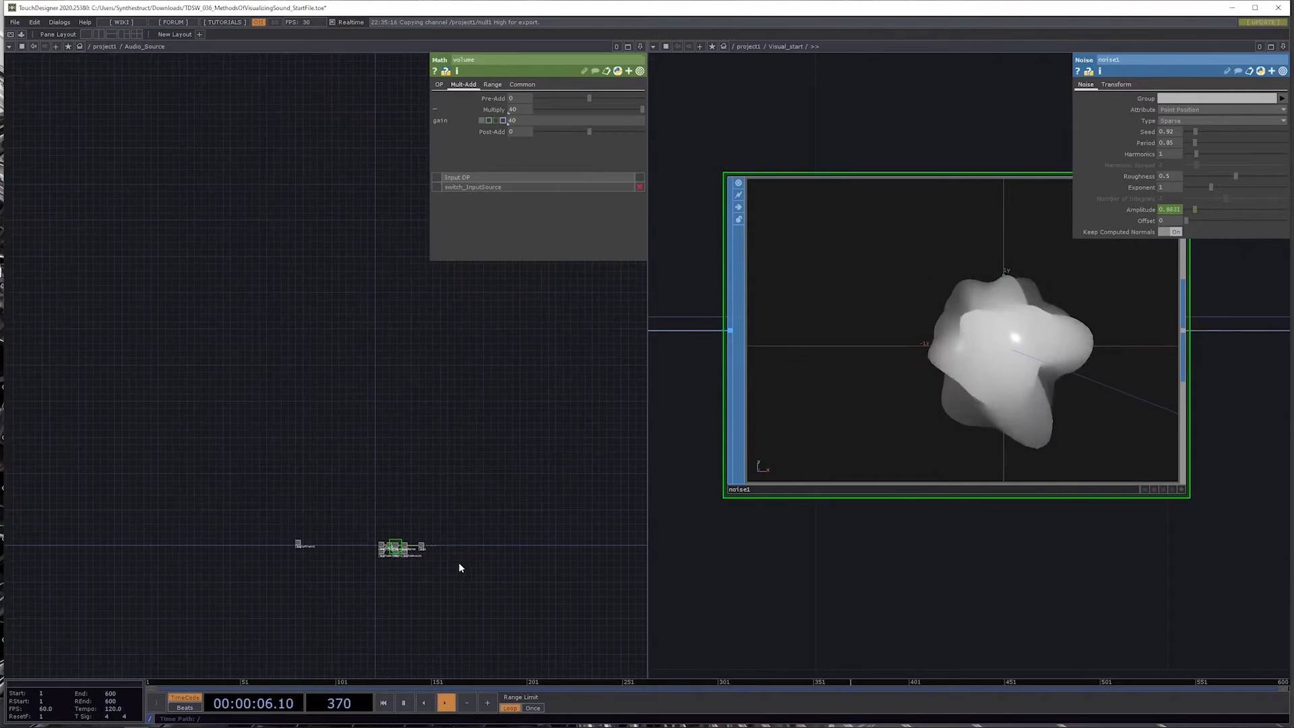
left_click_drag(588, 675, 387, 614)
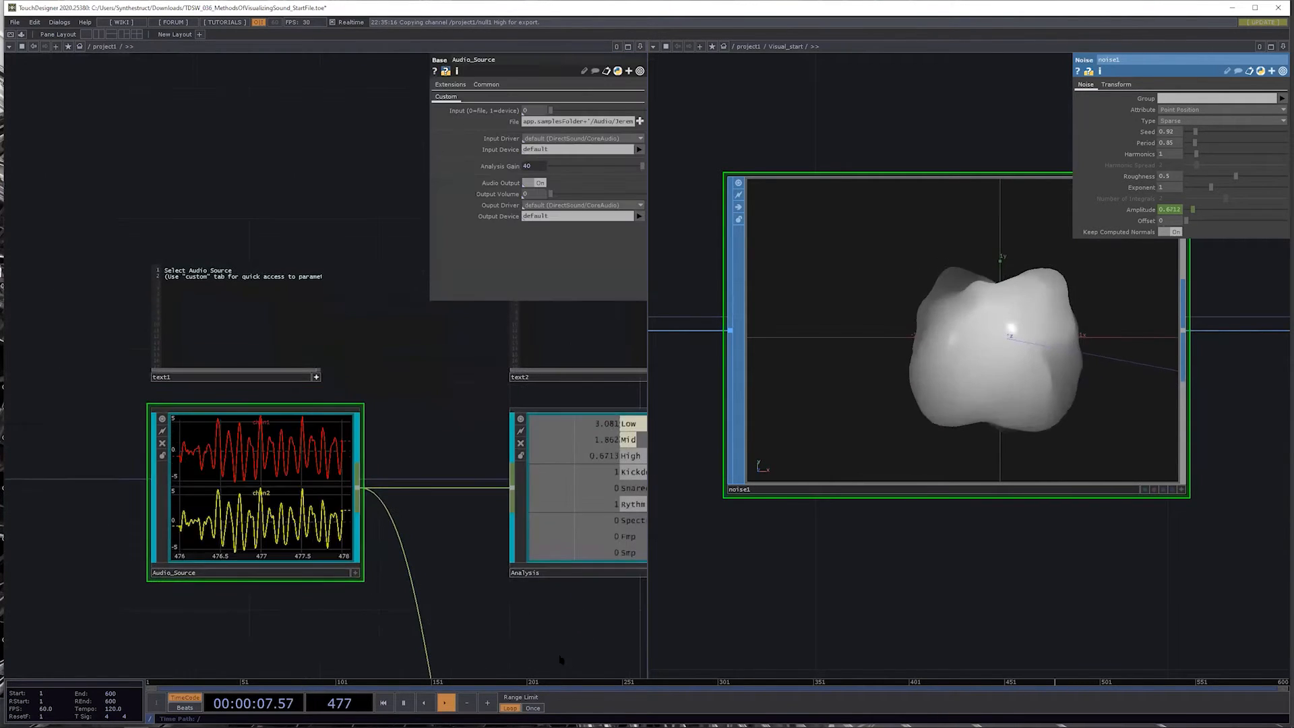
Step: Examine the audio-driven shape in Visual_start from noise1 through geo1 and render1 to the comp1 and out1 images
middle_click_drag(441, 569, 175, 482)
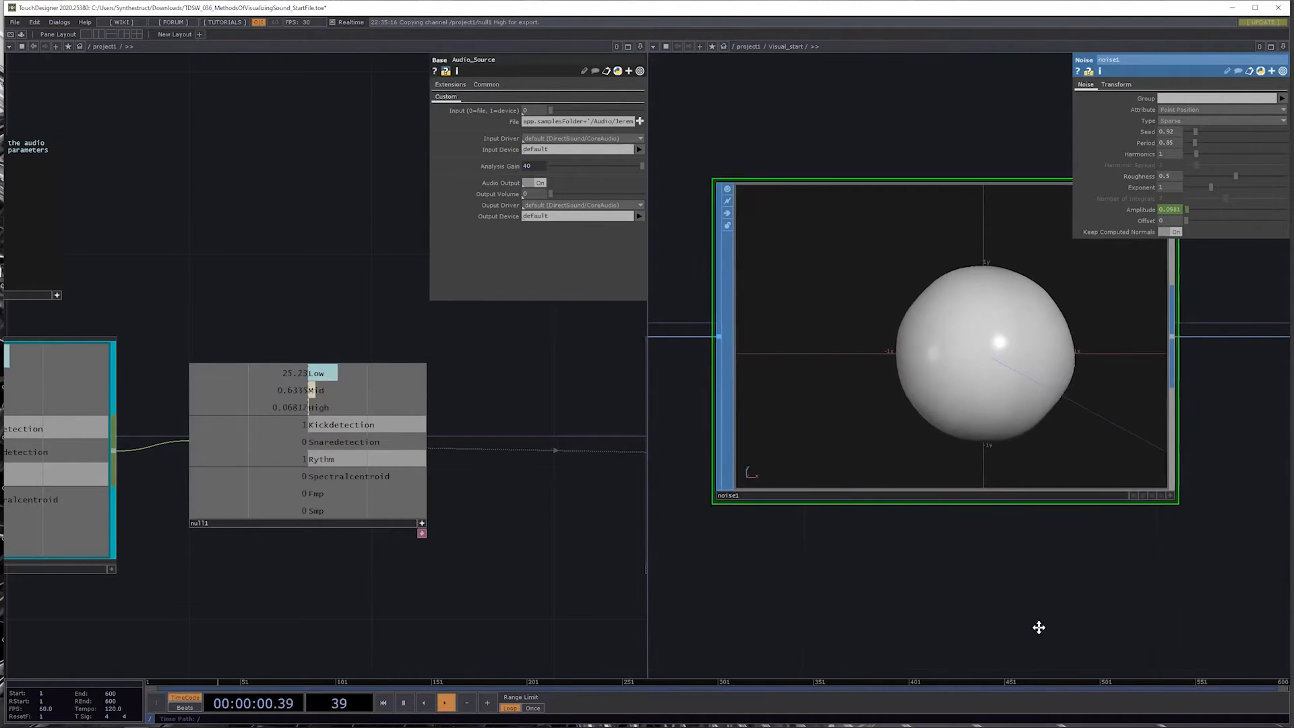
scroll(1041, 531, "down", 3)
scroll(1040, 532, "up", 5)
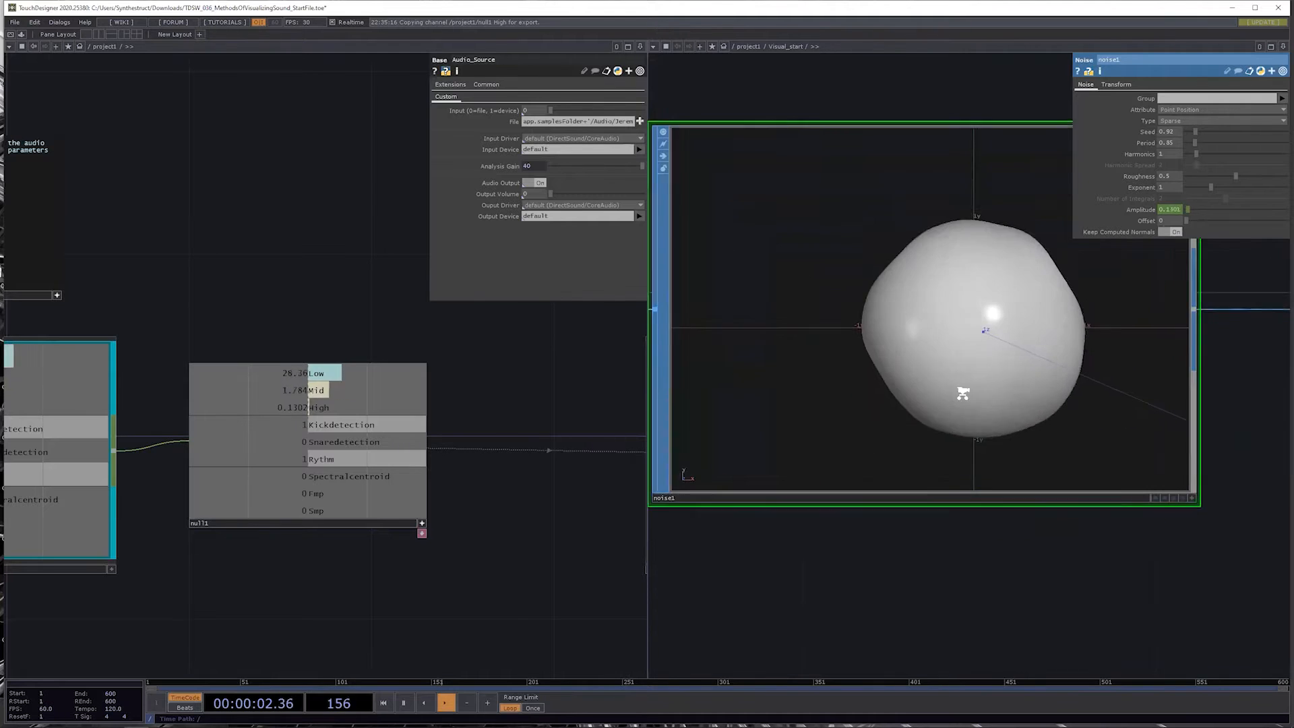
scroll(894, 550, "down", 5)
left_click_drag(1138, 595, 720, 539)
scroll(1007, 525, "down", 5)
left_click_drag(1129, 569, 734, 536)
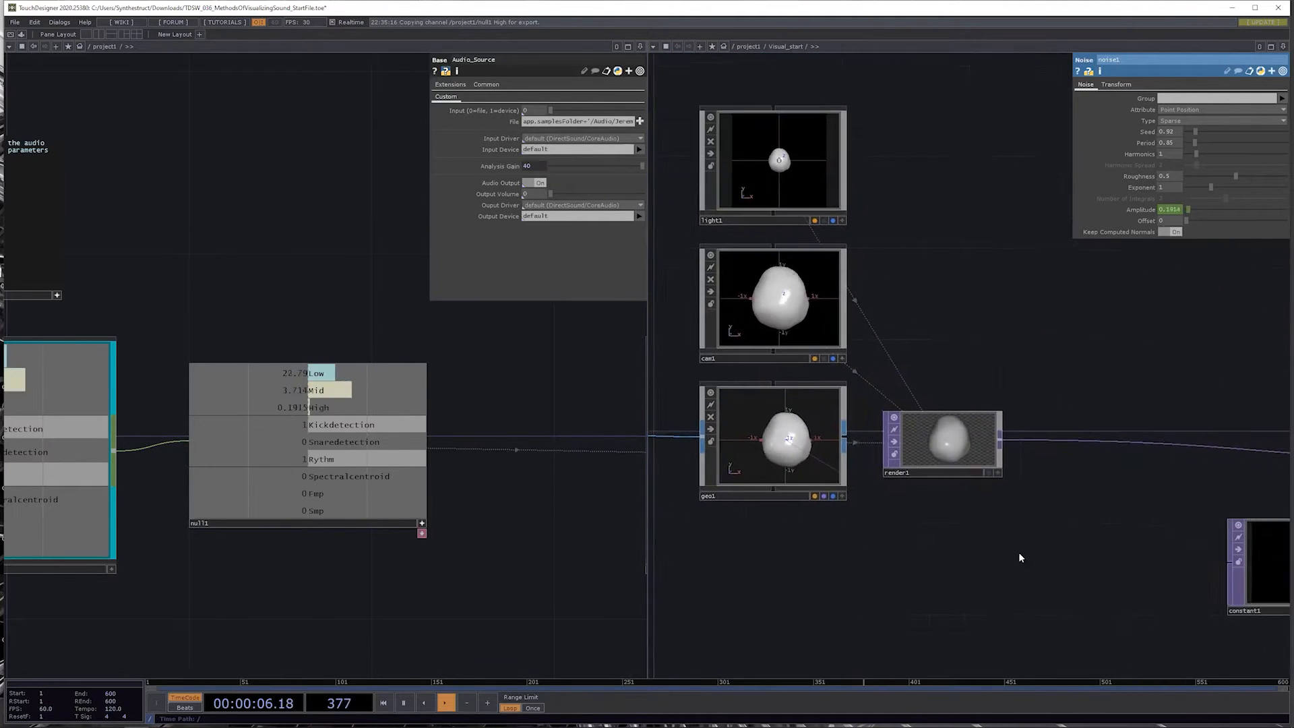
left_click_drag(1016, 555, 740, 534)
left_click_drag(1171, 534, 945, 540)
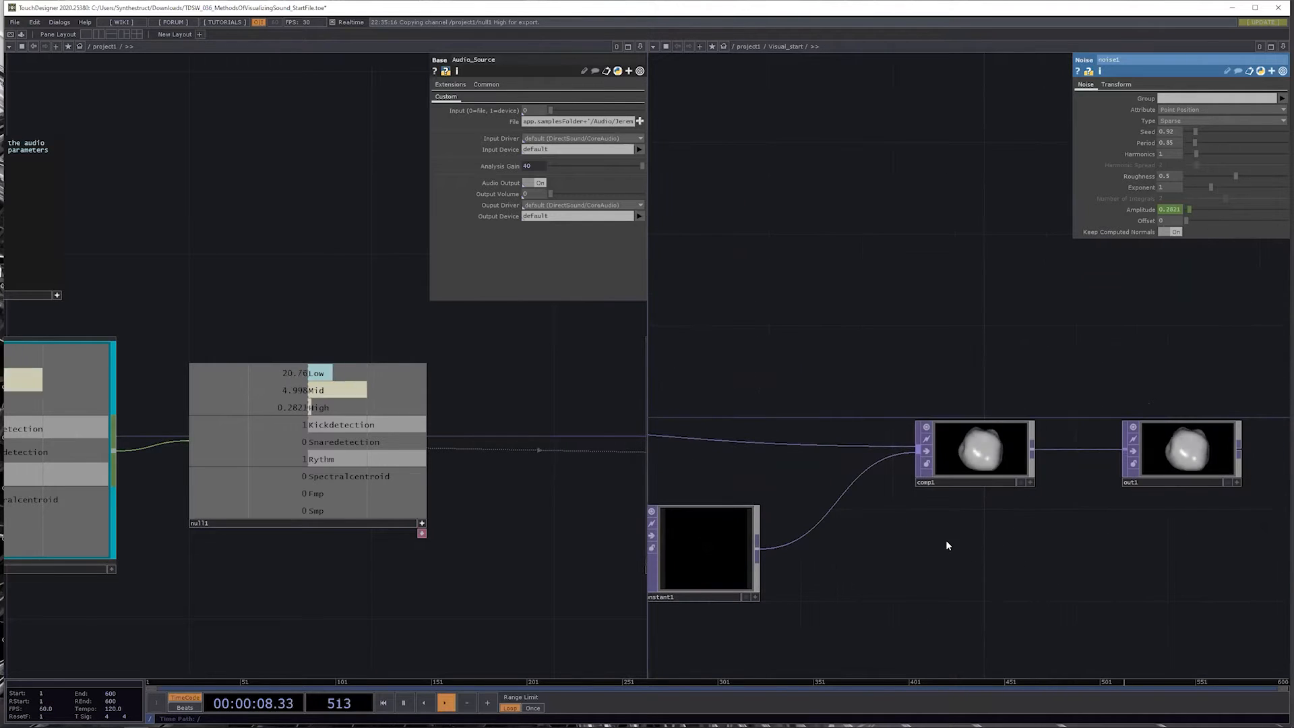
scroll(943, 535, "up", 2)
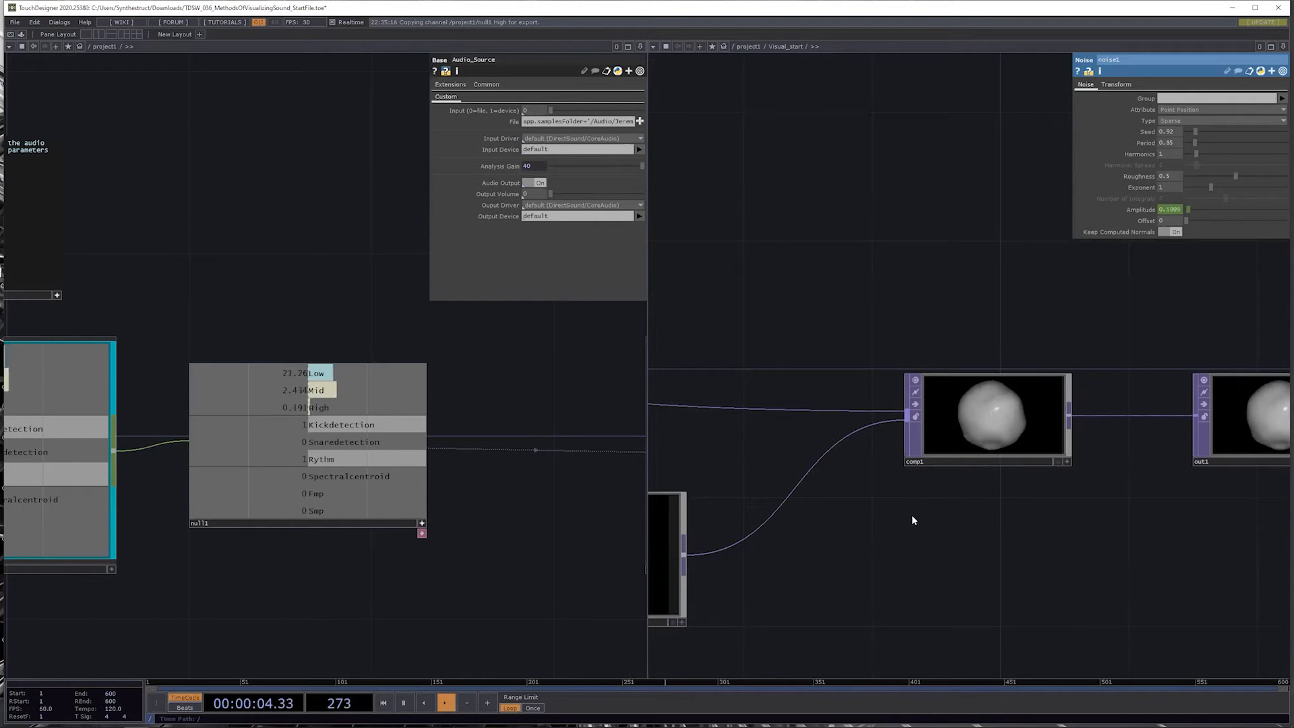
scroll(943, 532, "up", 3)
scroll(890, 588, "up", 2)
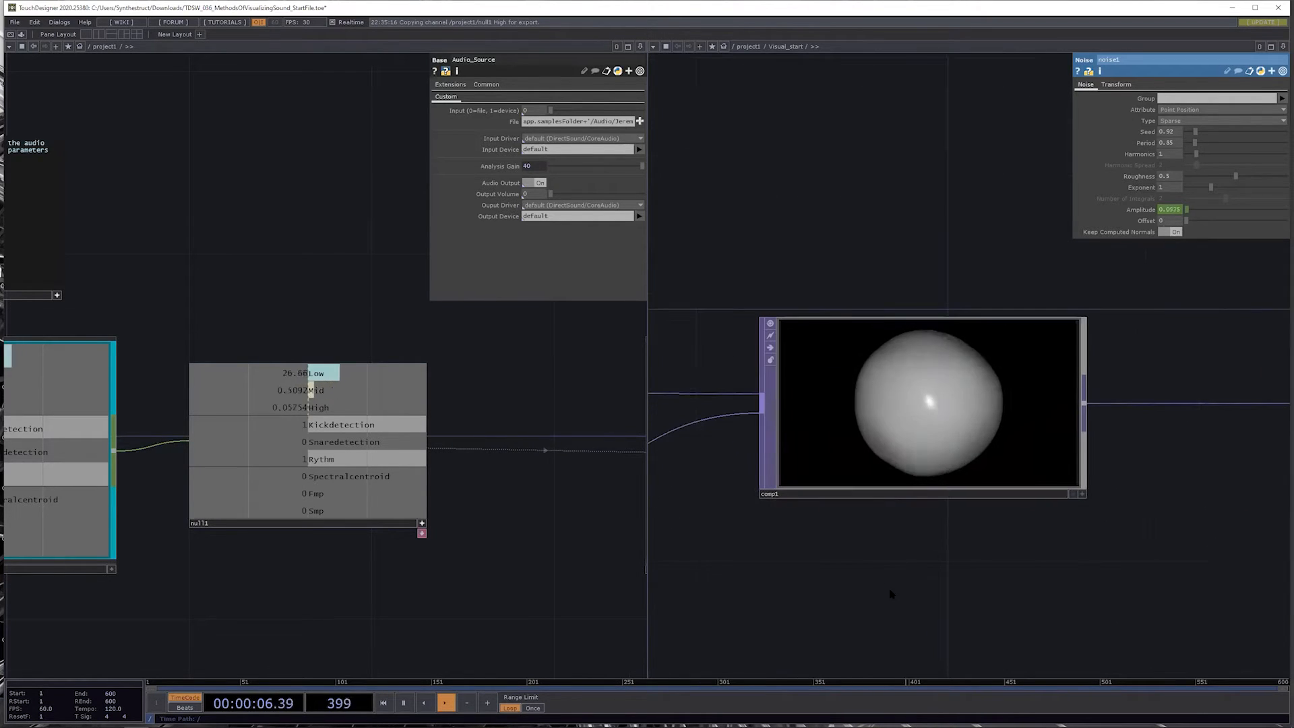
Step: Move out1 away from comp1, add a Level TOP on comp1's output and place it between the two
scroll(890, 591, "down", 6)
left_click_drag(950, 592, 818, 582)
left_click_drag(1081, 504, 1242, 504)
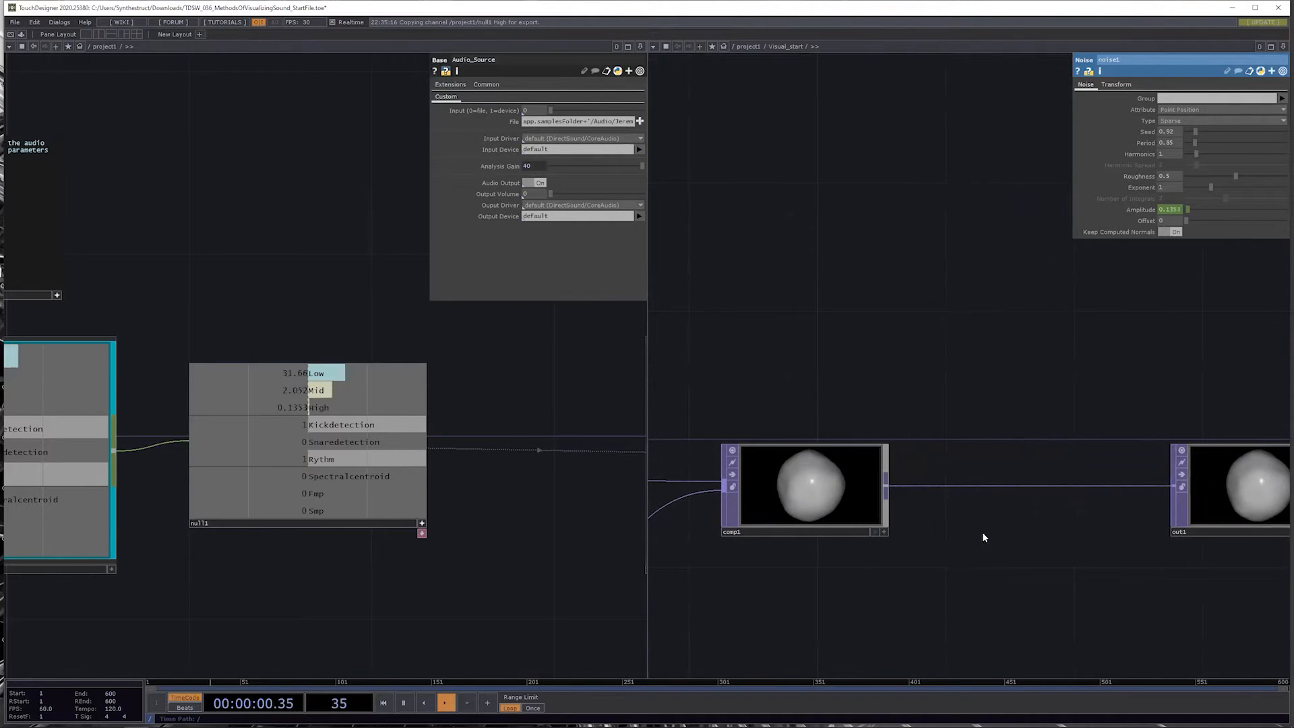
right_click(887, 487)
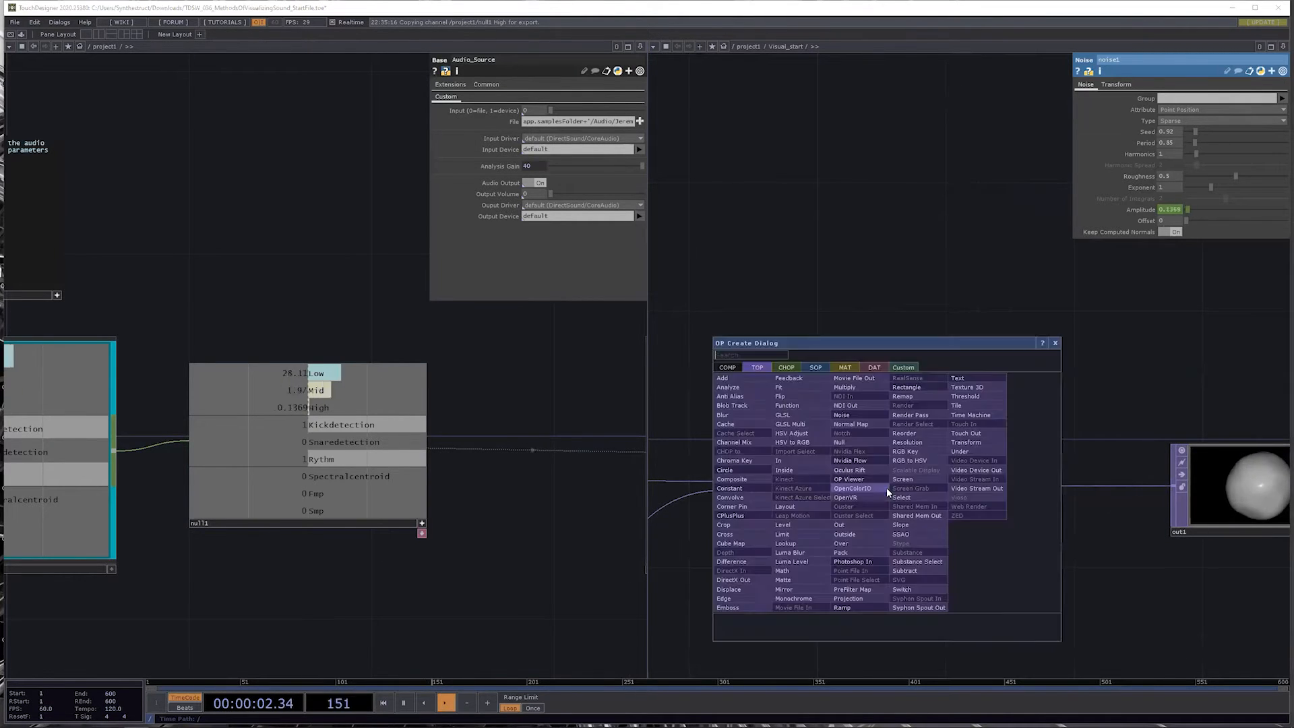
left_click(800, 528)
left_click(800, 526)
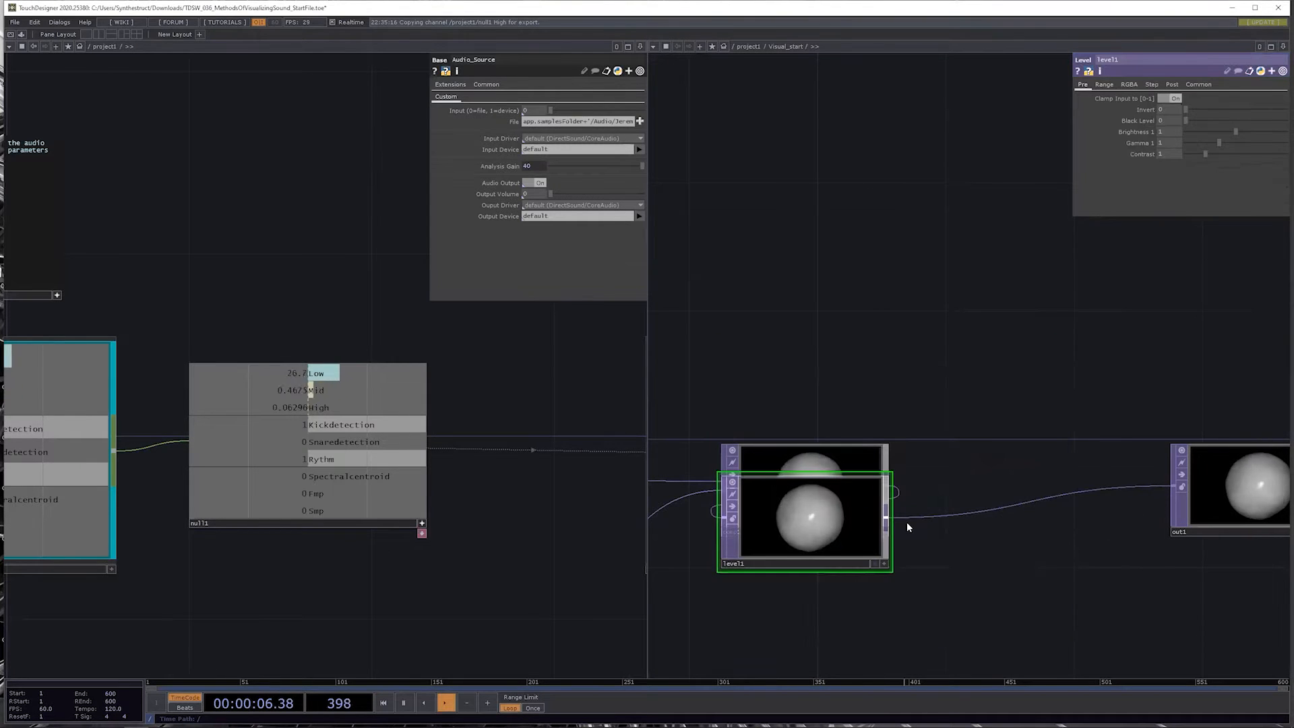
left_click(1015, 505)
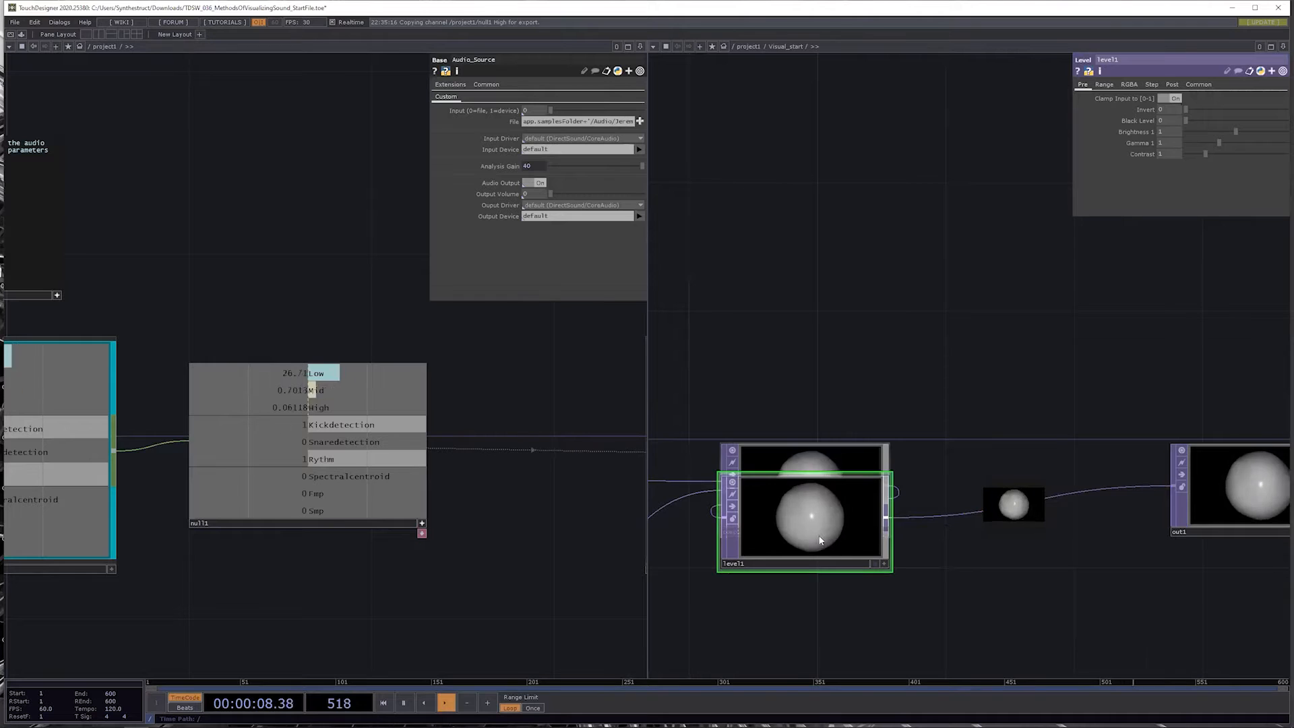
left_click_drag(806, 530, 1033, 505)
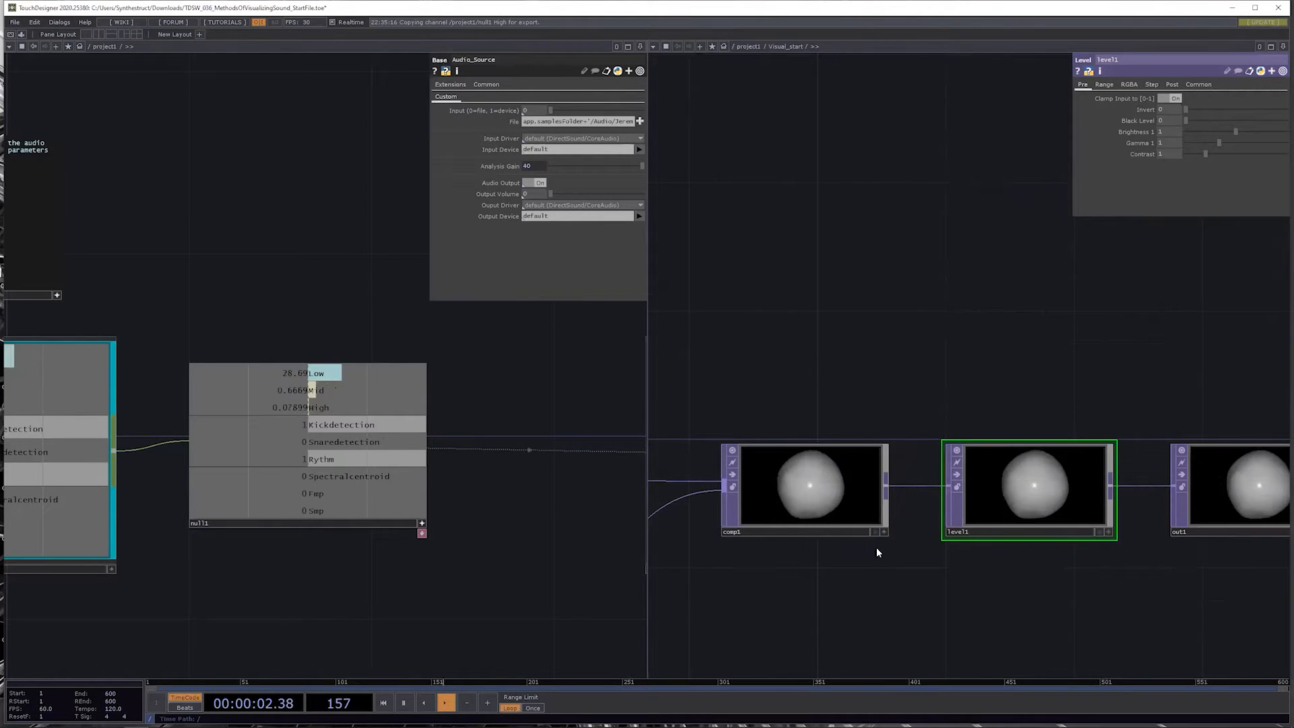
Step: Shift out1 and level1 further along the chain to leave a wide gap after comp1
scroll(997, 599, "down", 5)
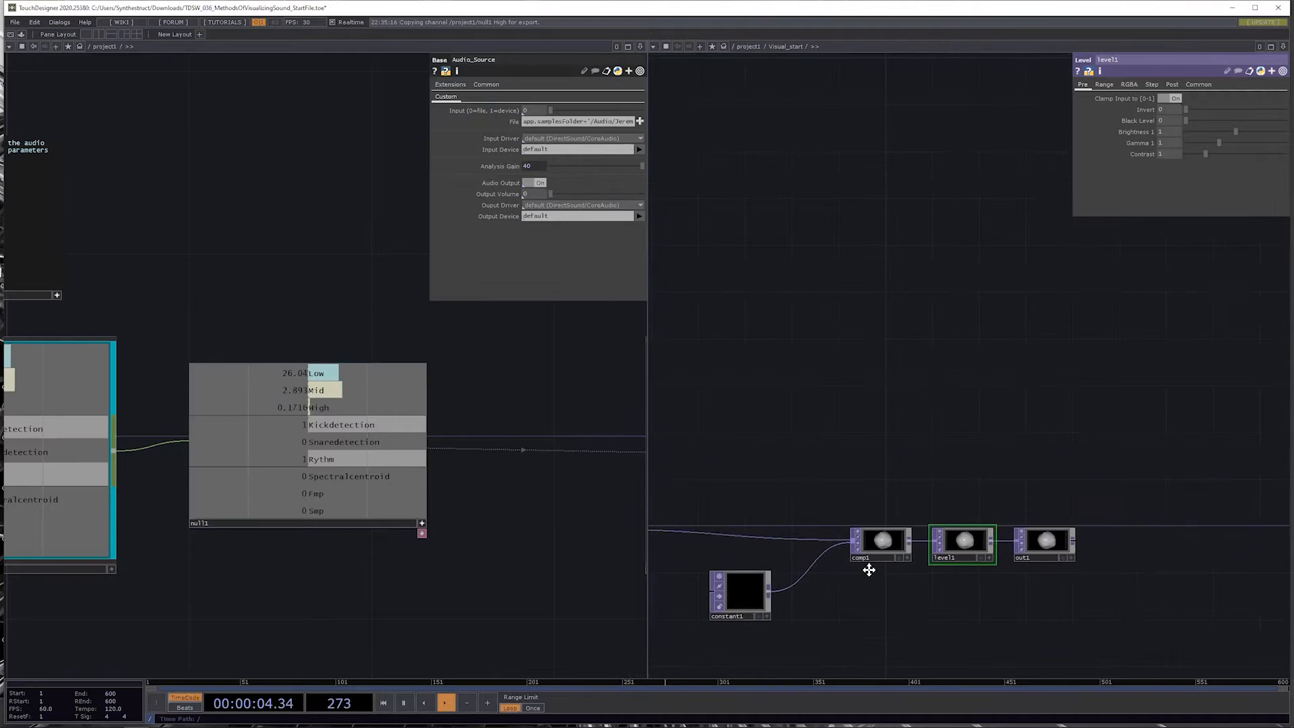
left_click_drag(939, 524, 1149, 524)
scroll(888, 578, "up", 2)
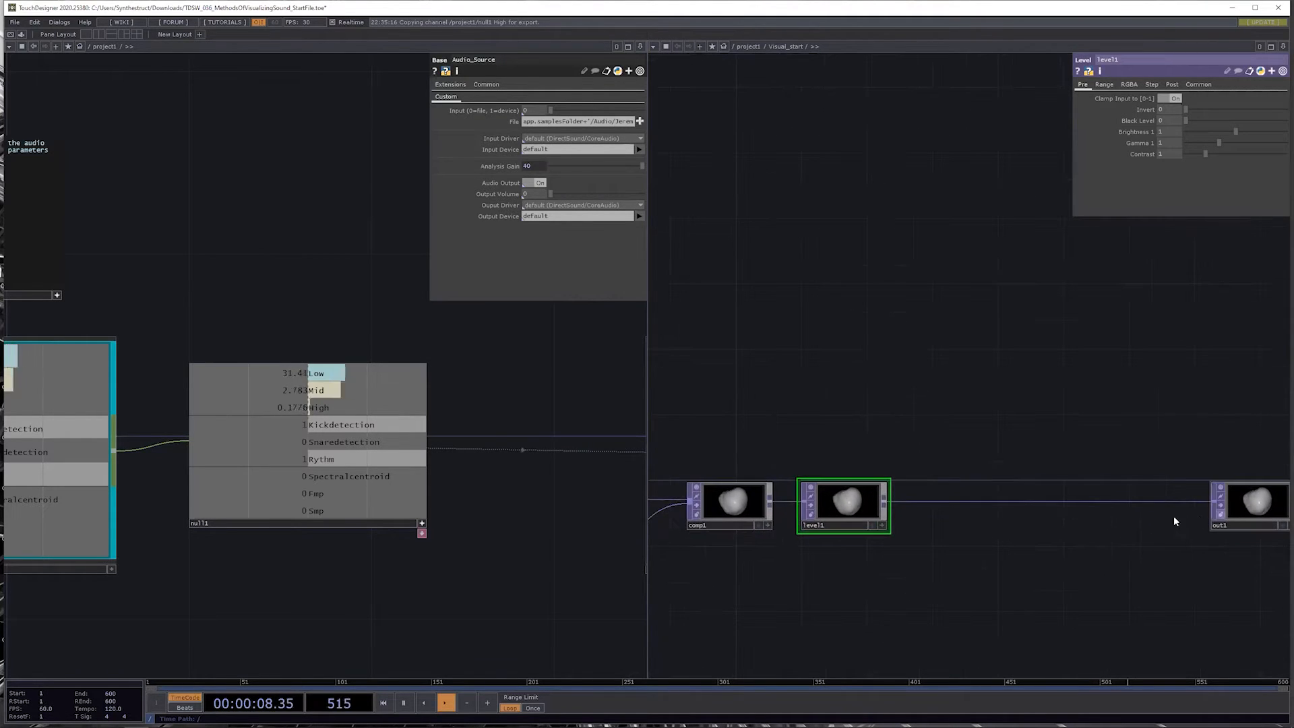
left_click_drag(860, 502, 1073, 502)
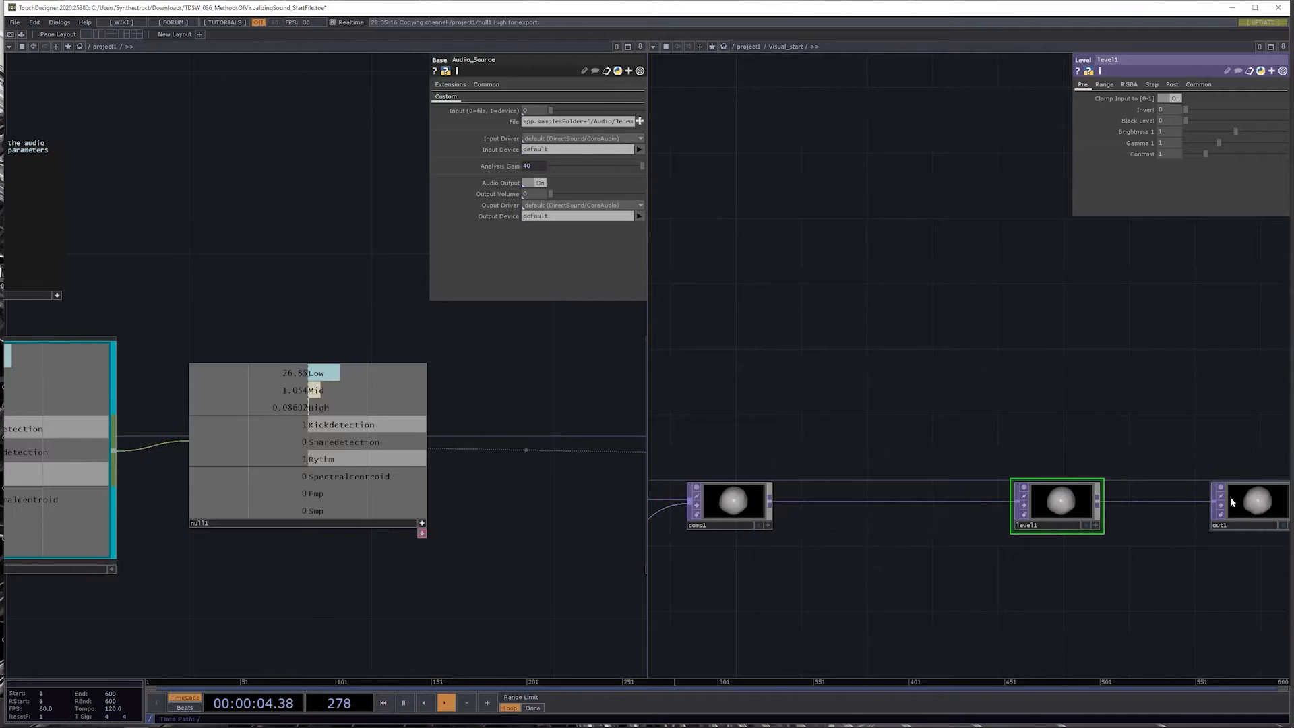
Step: Browse the TOP, CHOP, SOP and MAT operators available to follow comp1's output
scroll(666, 542, "up", 2)
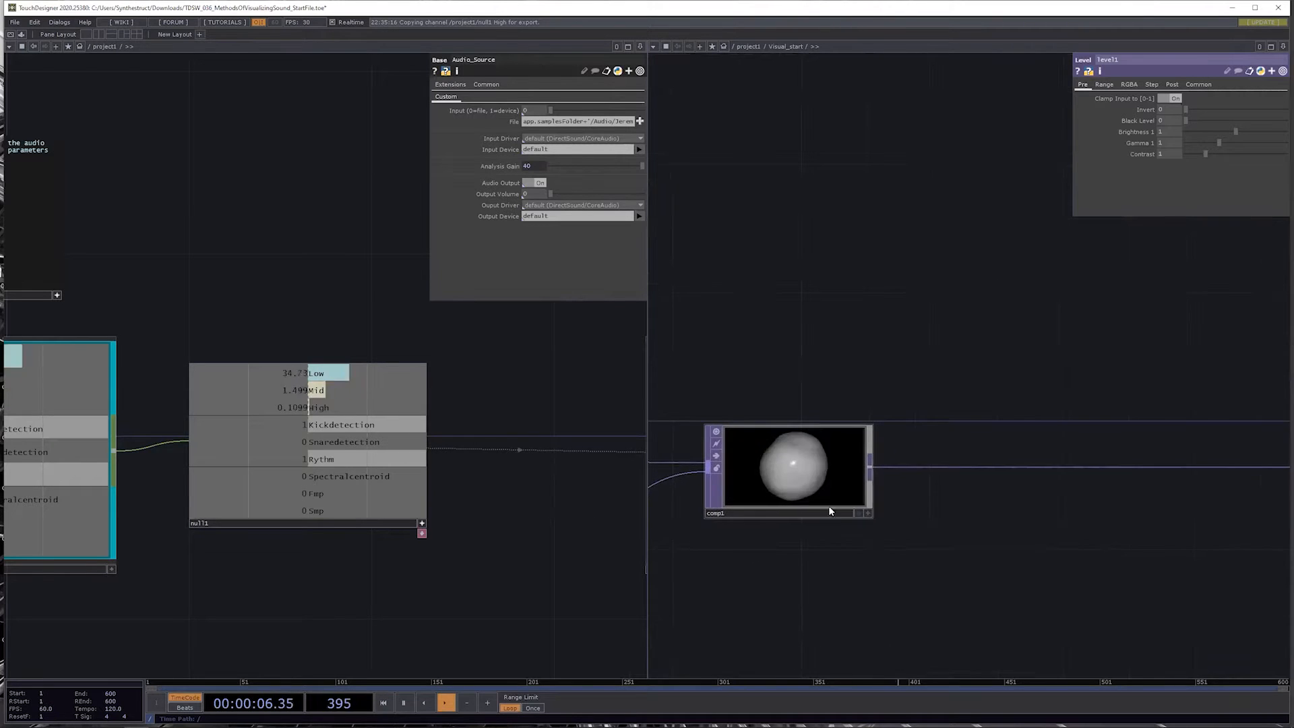
right_click(869, 467)
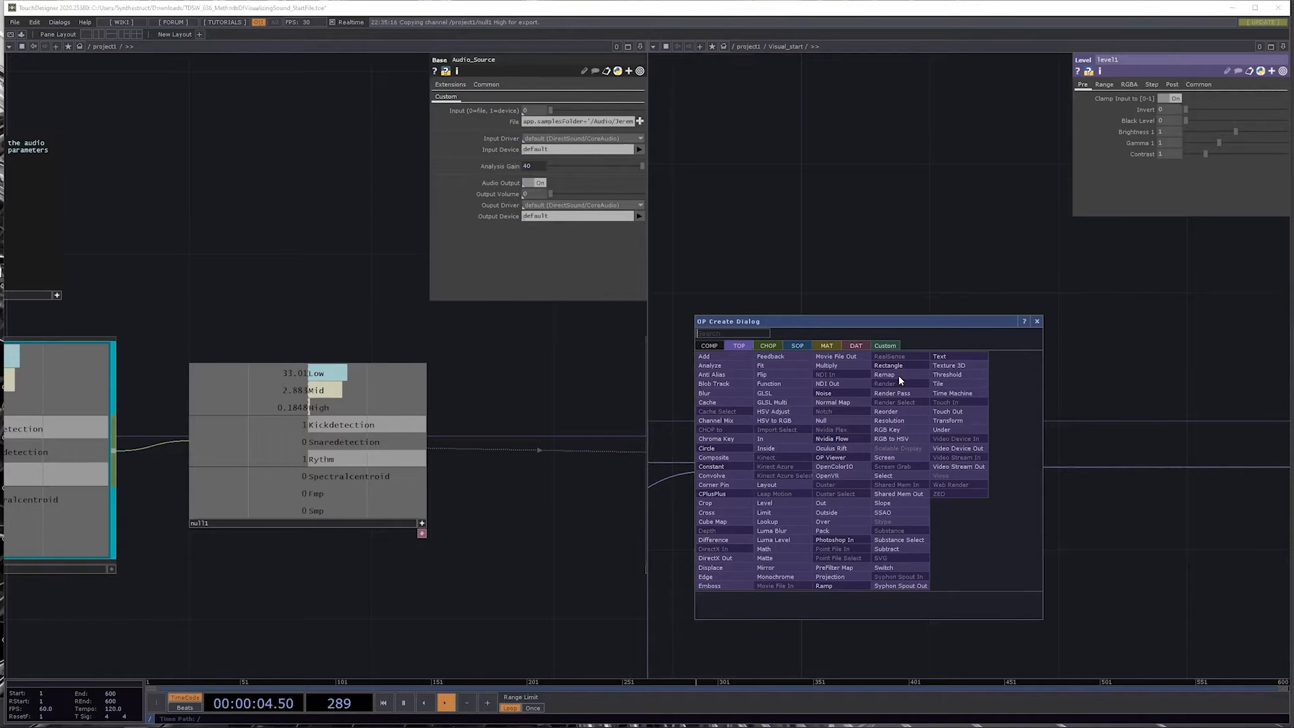
left_click_drag(879, 321, 889, 540)
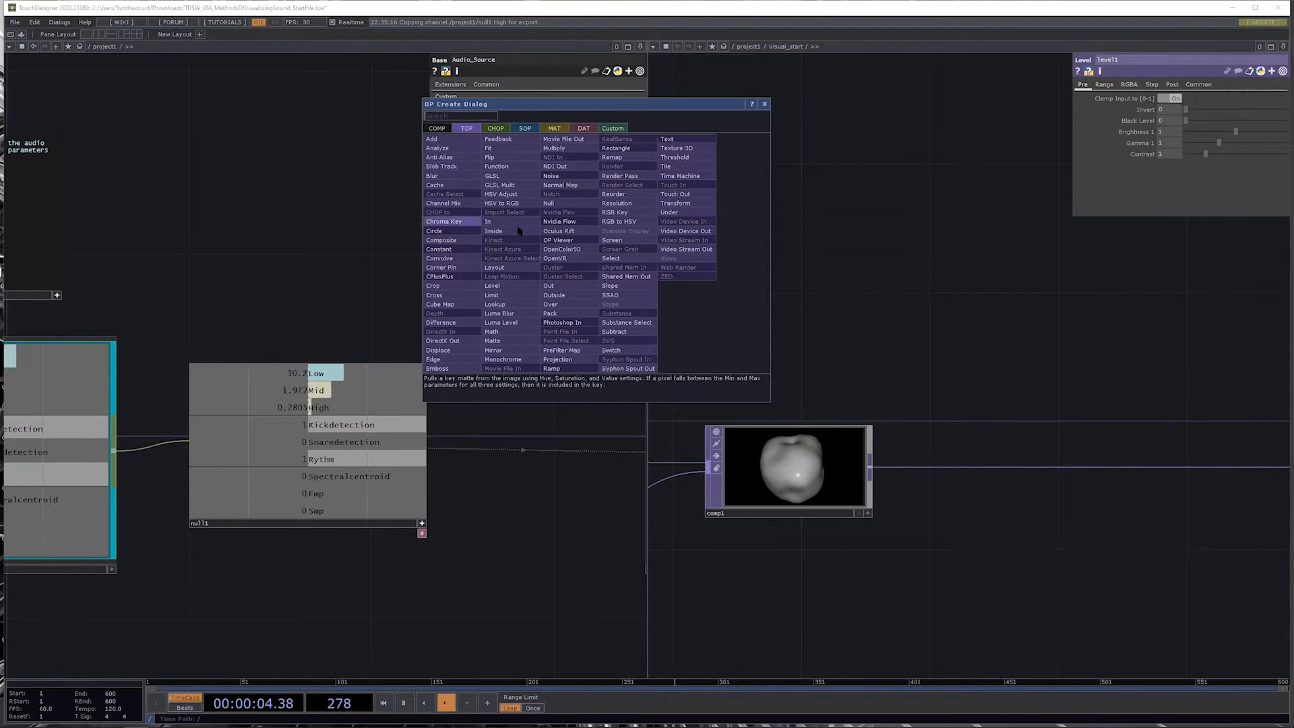
left_click(501, 128)
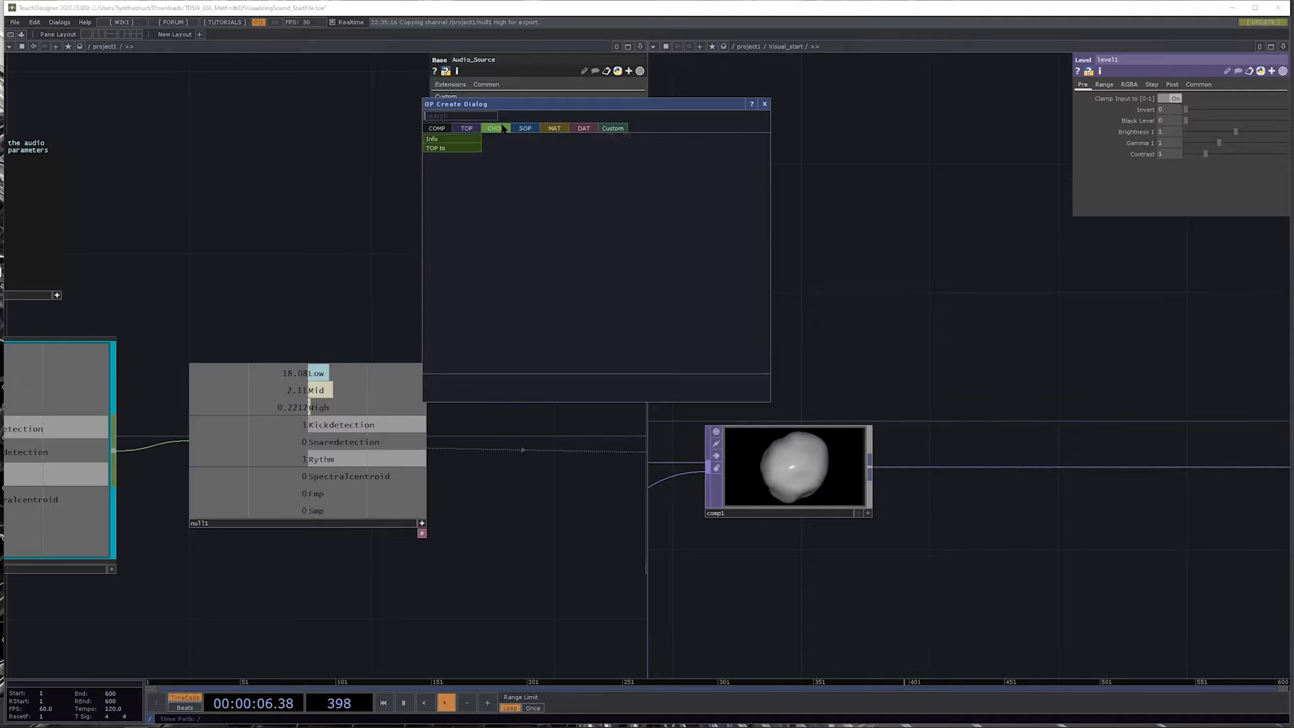
left_click(472, 128)
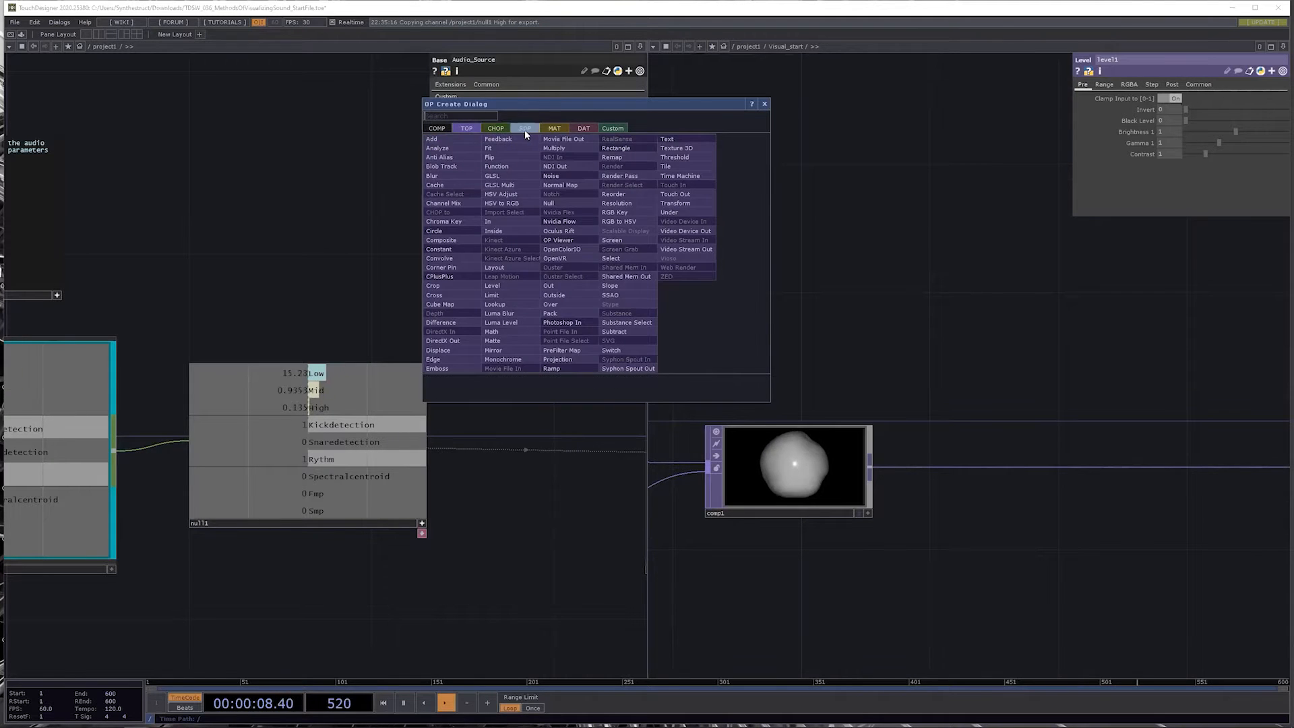
left_click(524, 128)
left_click(553, 128)
left_click(469, 127)
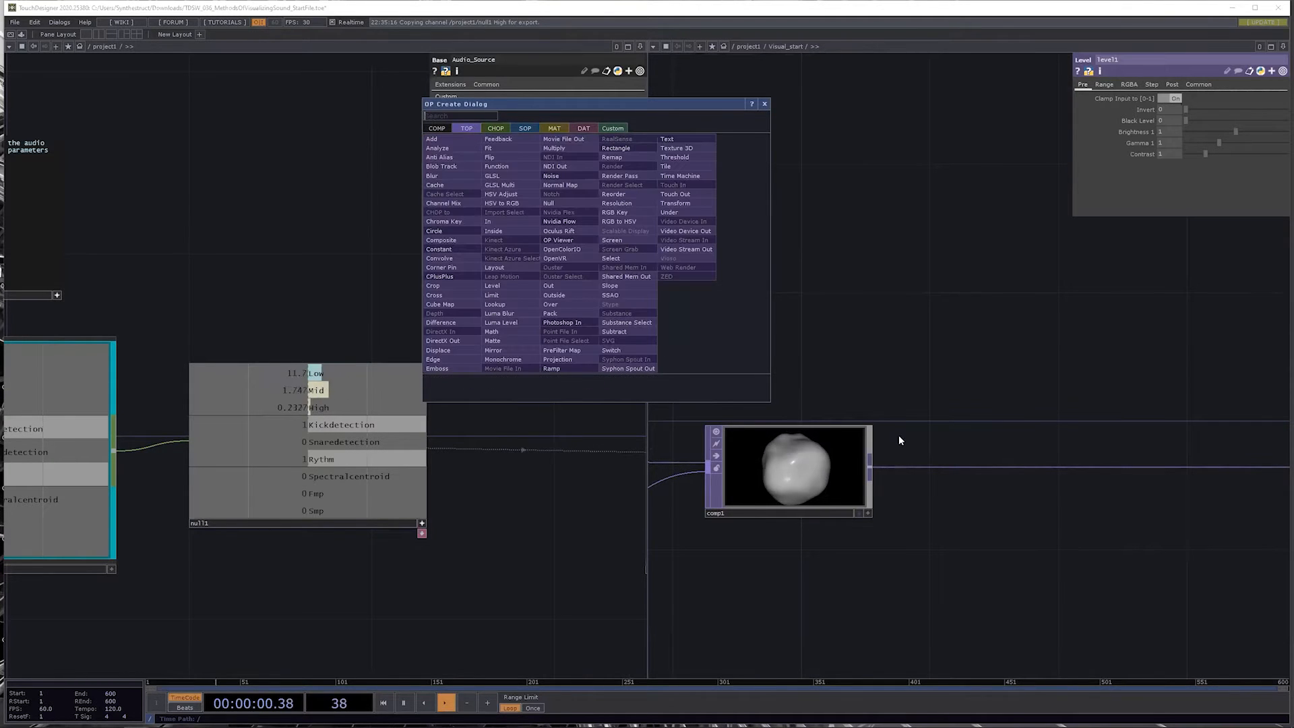
scroll(953, 539, "down", 4)
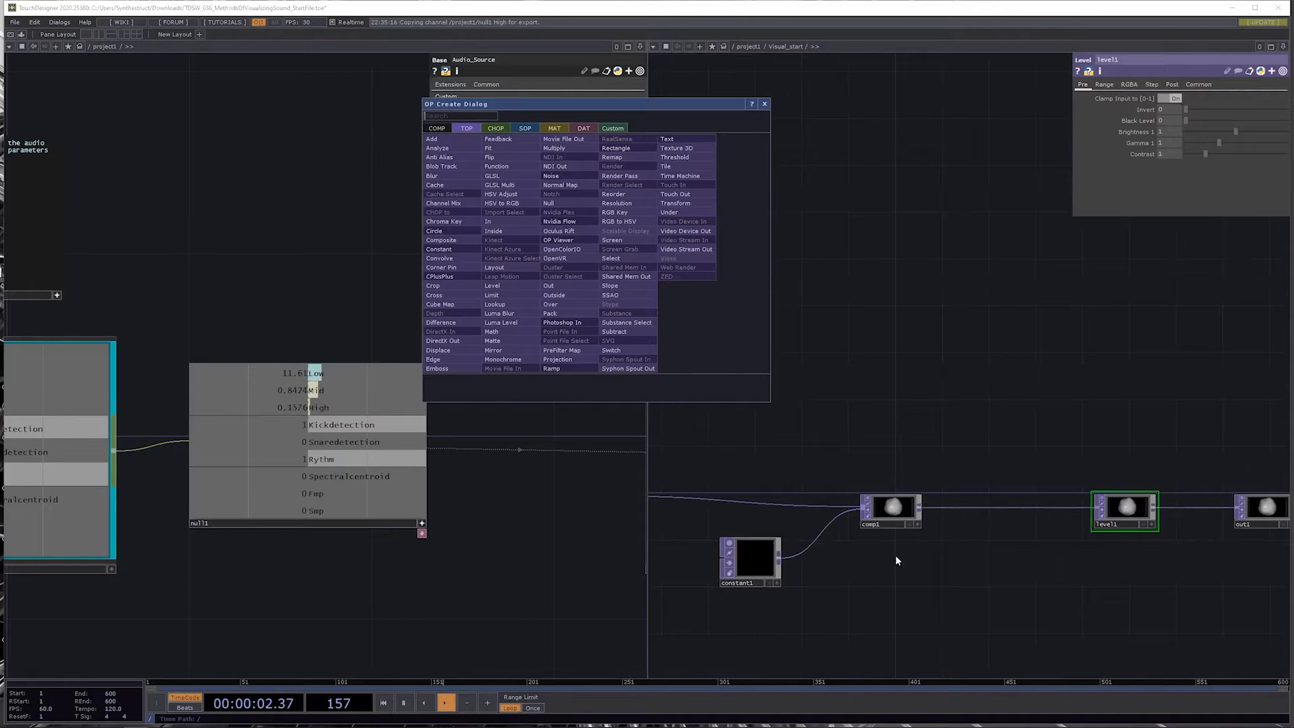
scroll(895, 559, "down", 3)
right_click(913, 521)
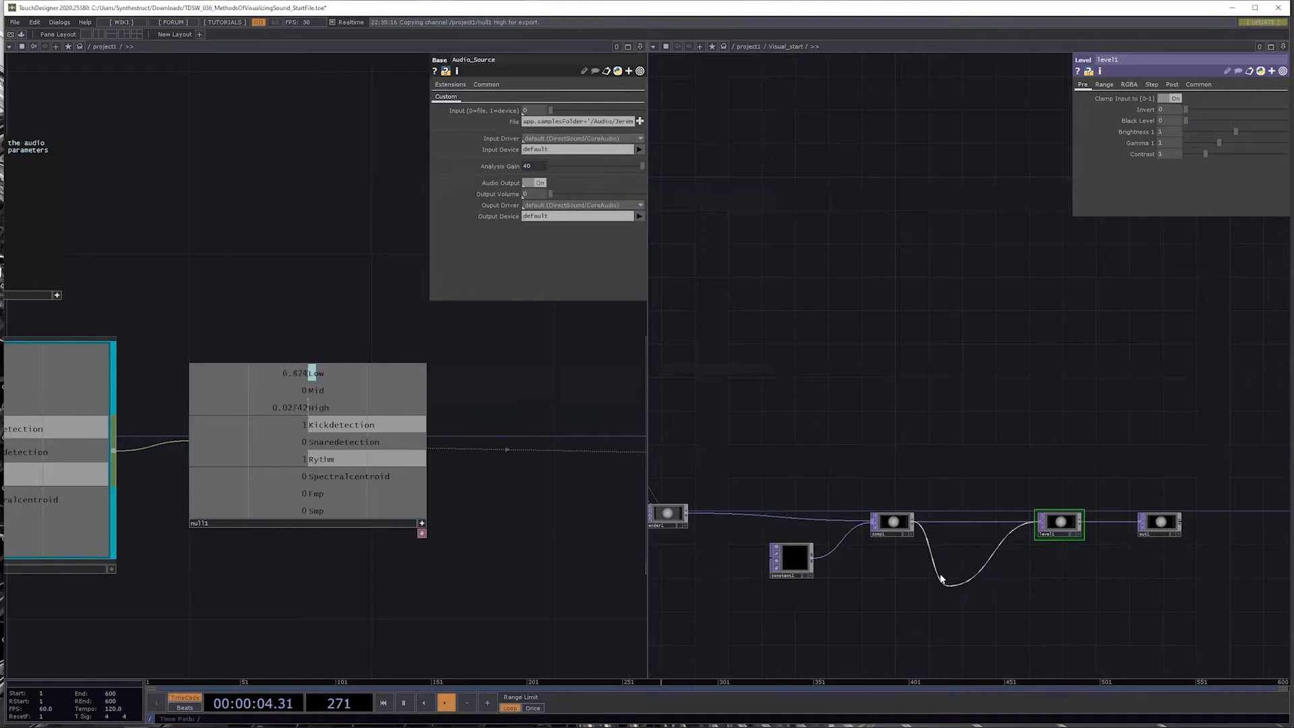
left_click_drag(931, 549, 995, 532)
scroll(996, 529, "up", 5)
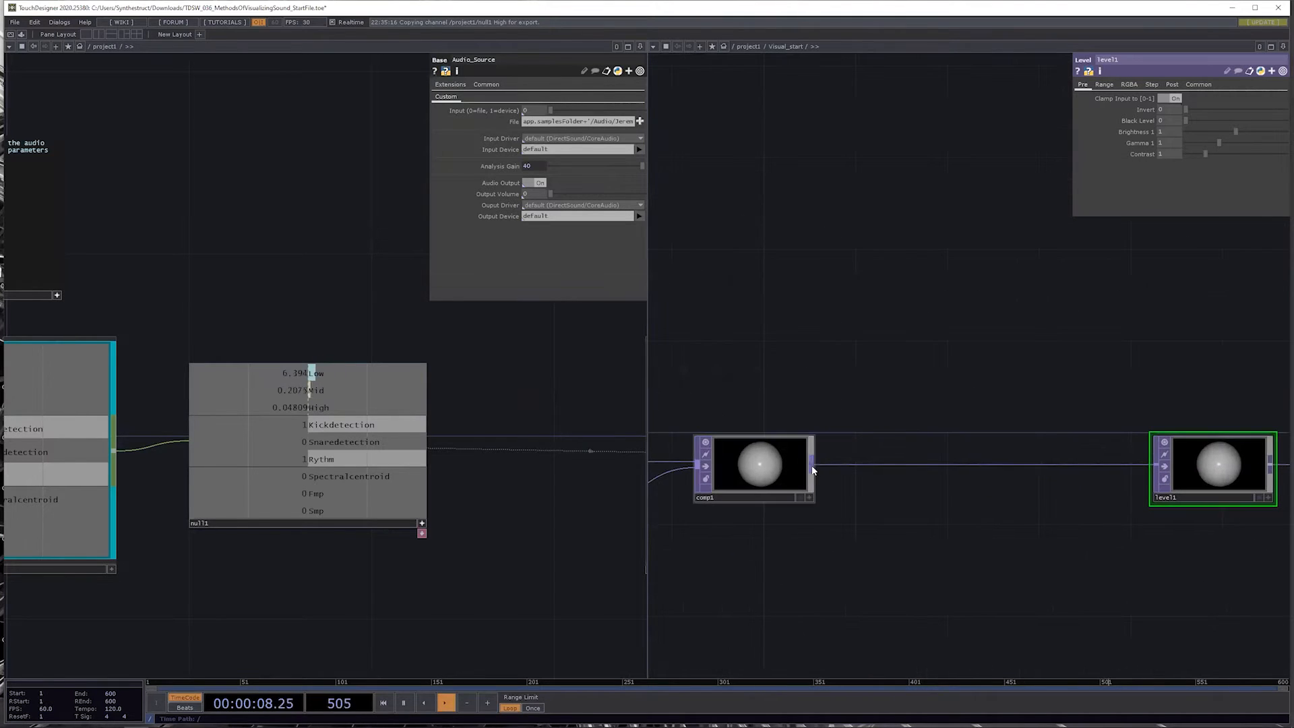
right_click(812, 470)
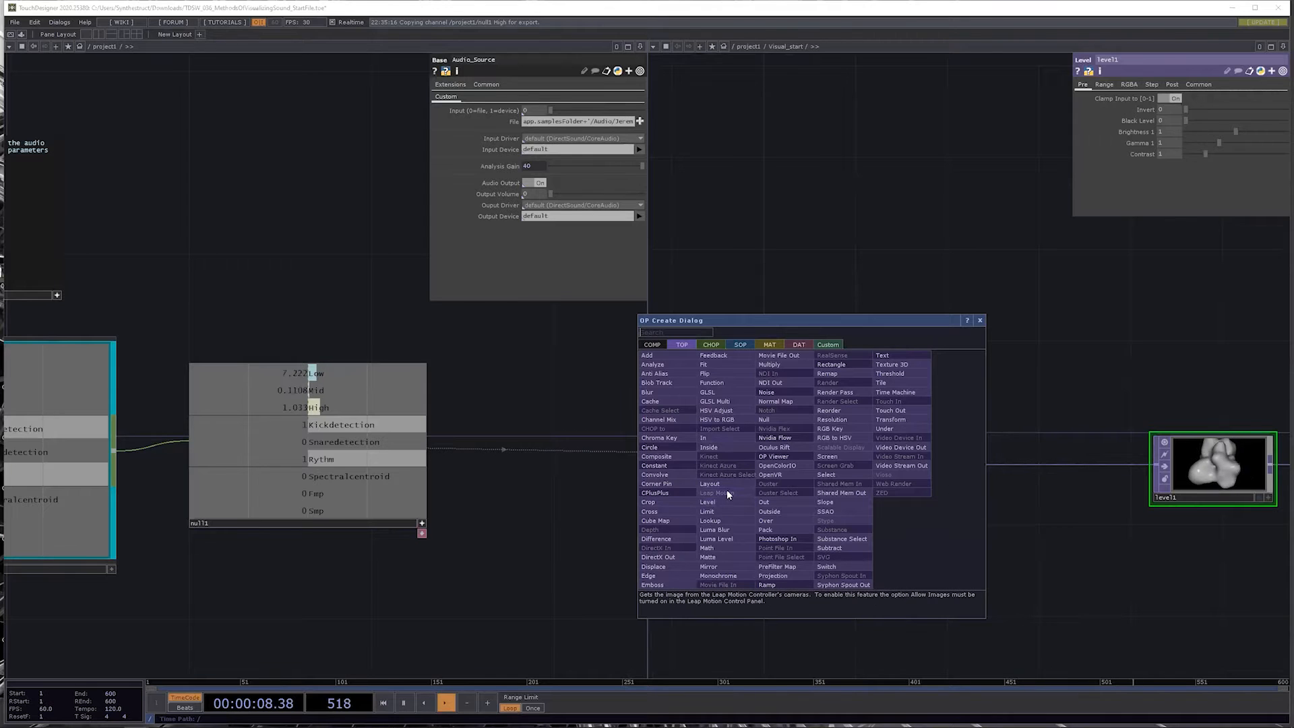
left_click(981, 320)
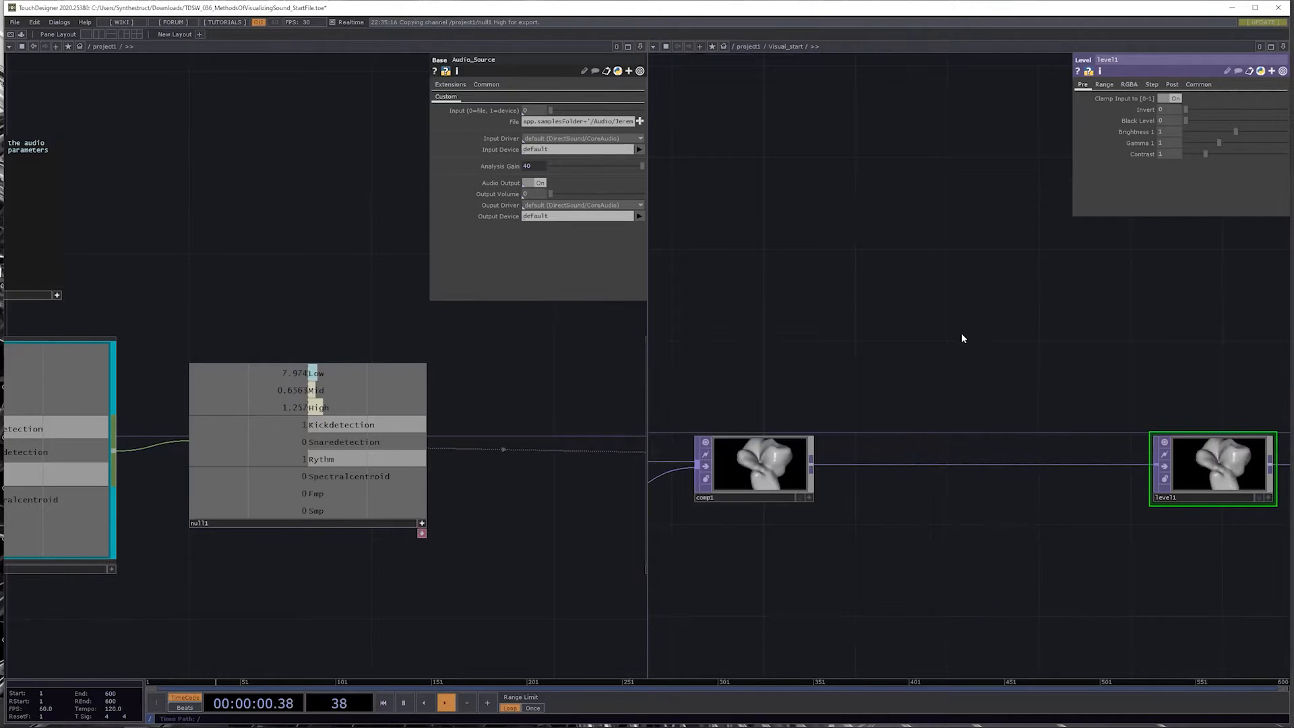
Step: Examine the audio-deformed shape in comp1's image up close
scroll(889, 560, "up", 3)
left_click(868, 495)
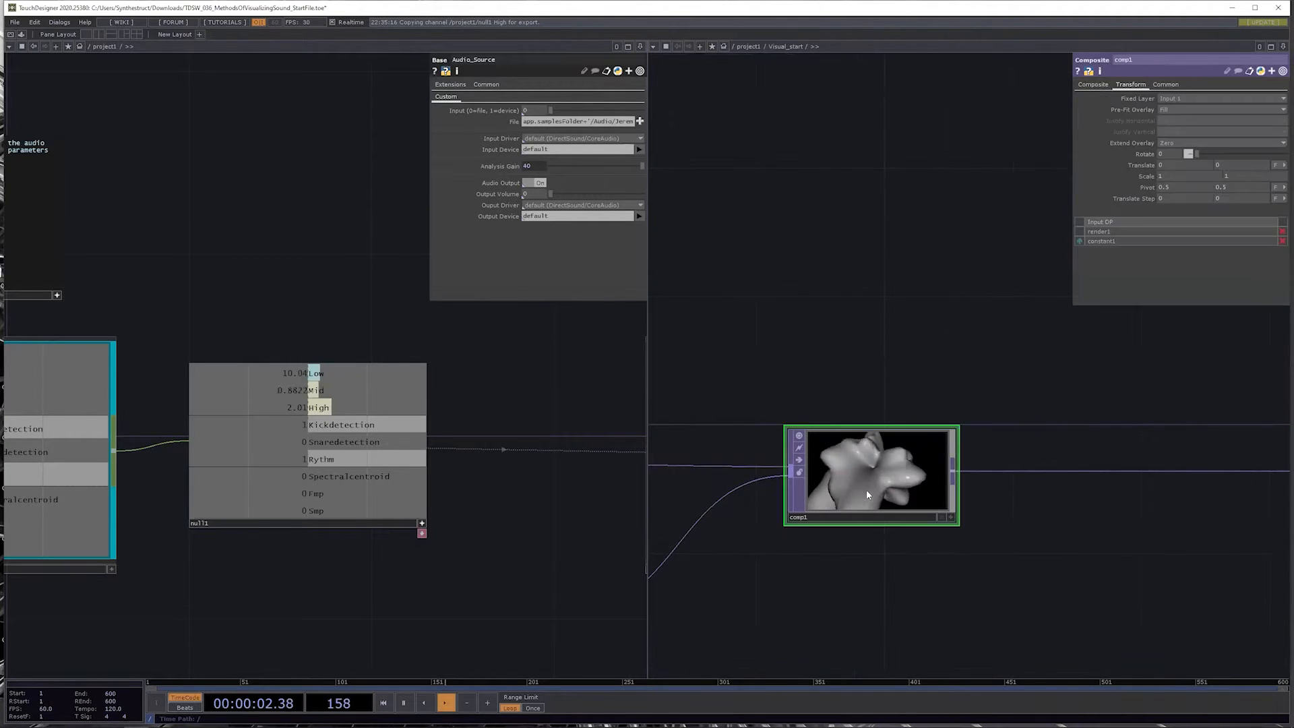
scroll(1041, 258, "up", 3)
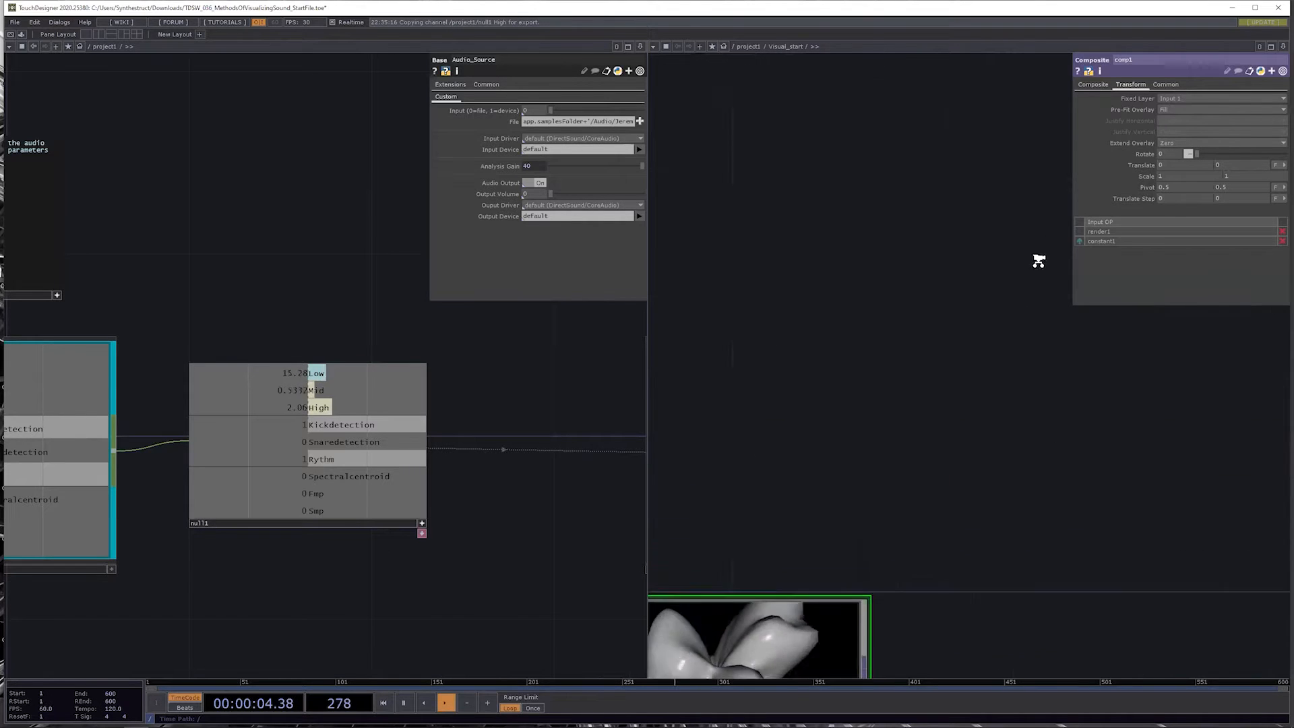
left_click_drag(817, 424, 1024, 202)
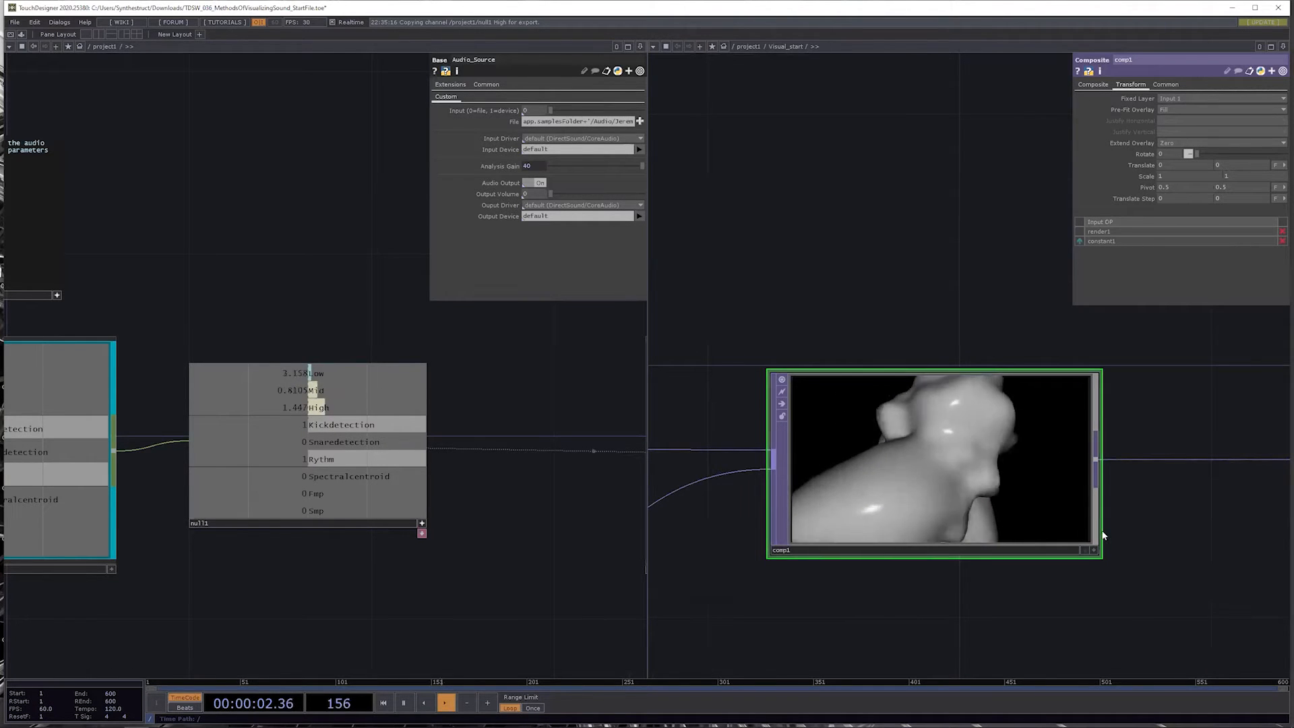
scroll(1112, 533, "down", 4)
left_click_drag(1156, 550, 705, 524)
Step: Drive level1's Invert parameter with null1's Kickdetection channel, using Export CHOP
left_click(1179, 482)
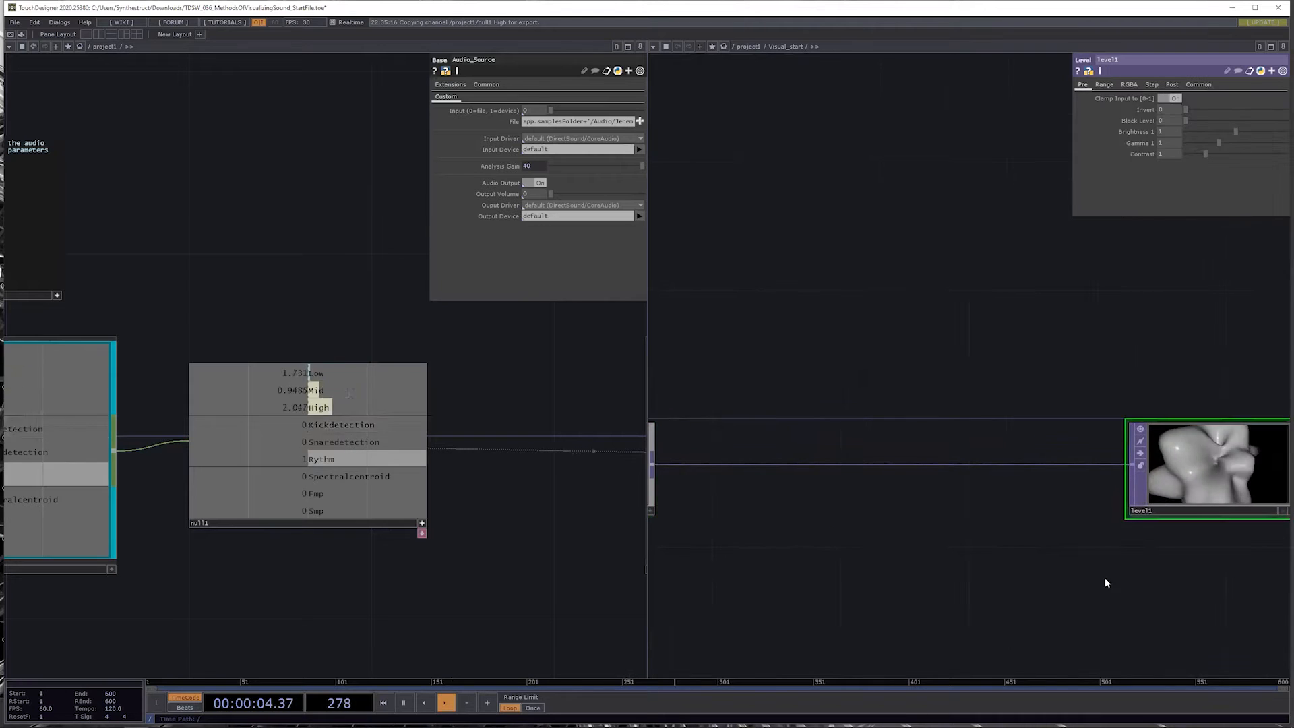
left_click_drag(1103, 586, 829, 574)
scroll(927, 549, "up", 2)
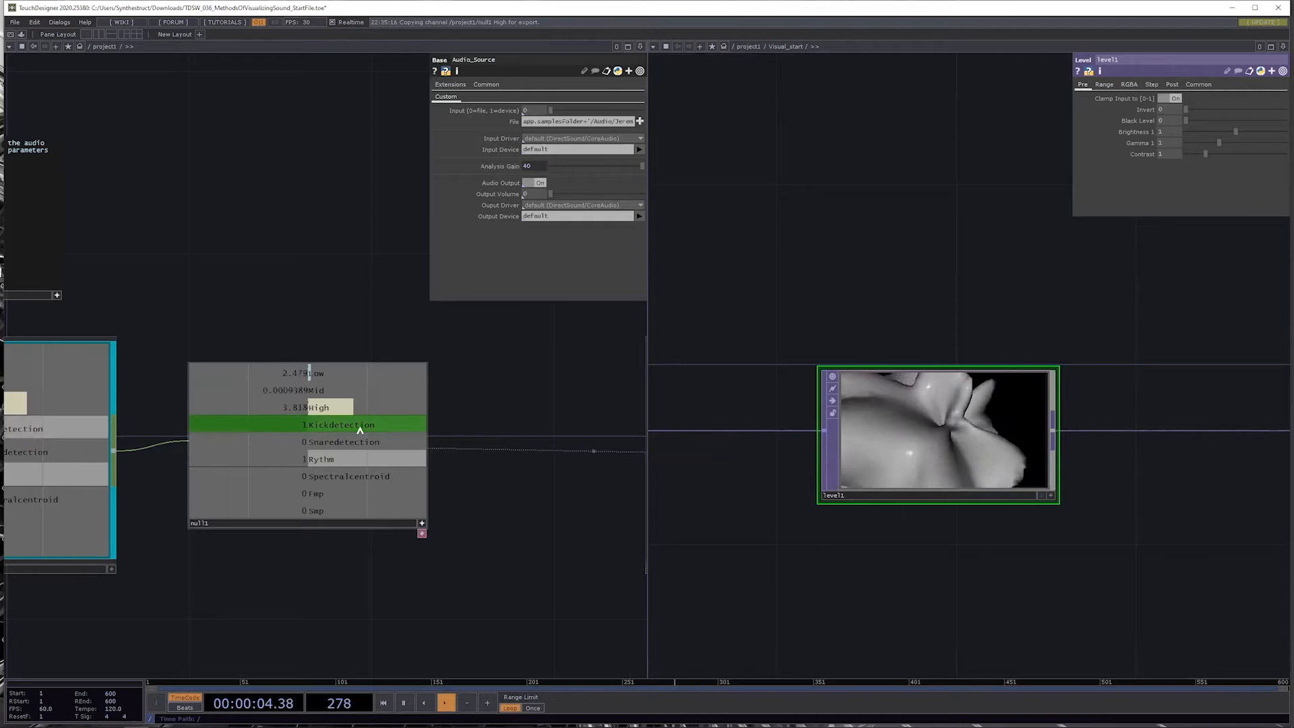
left_click_drag(377, 428, 1002, 274)
left_click_drag(336, 424, 1149, 110)
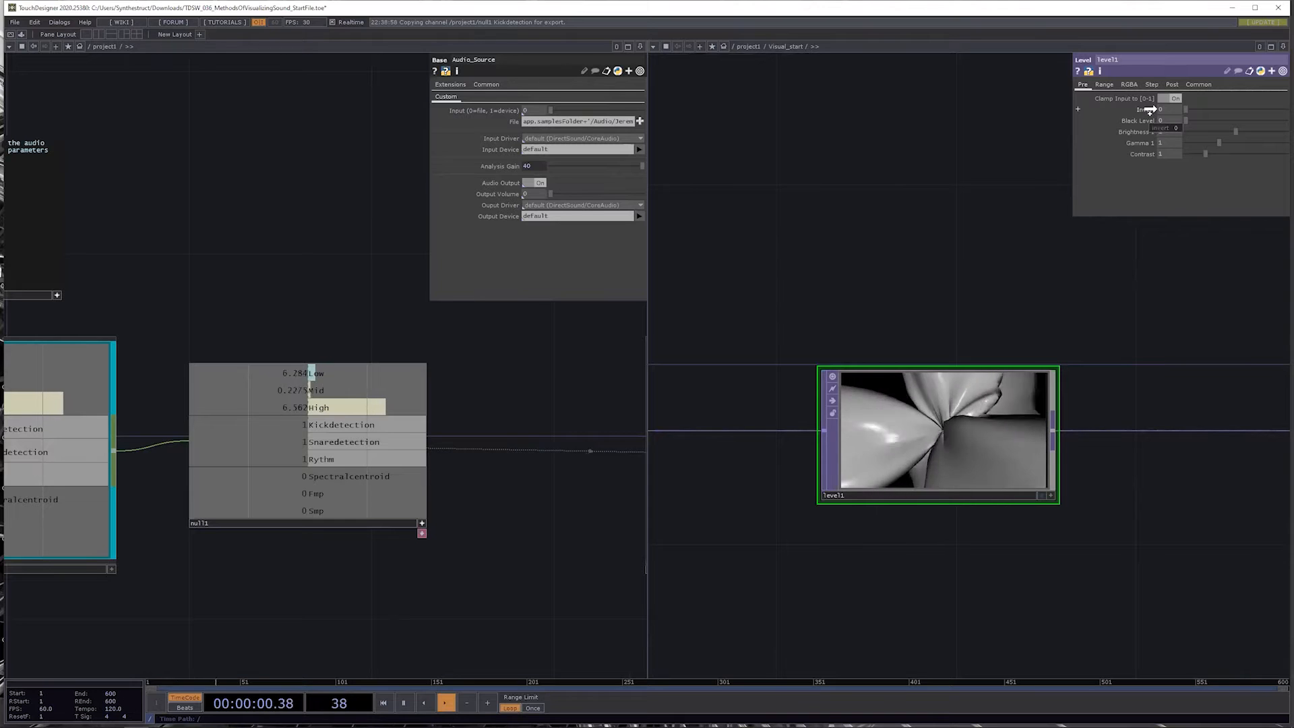
left_click_drag(1156, 109, 1156, 110)
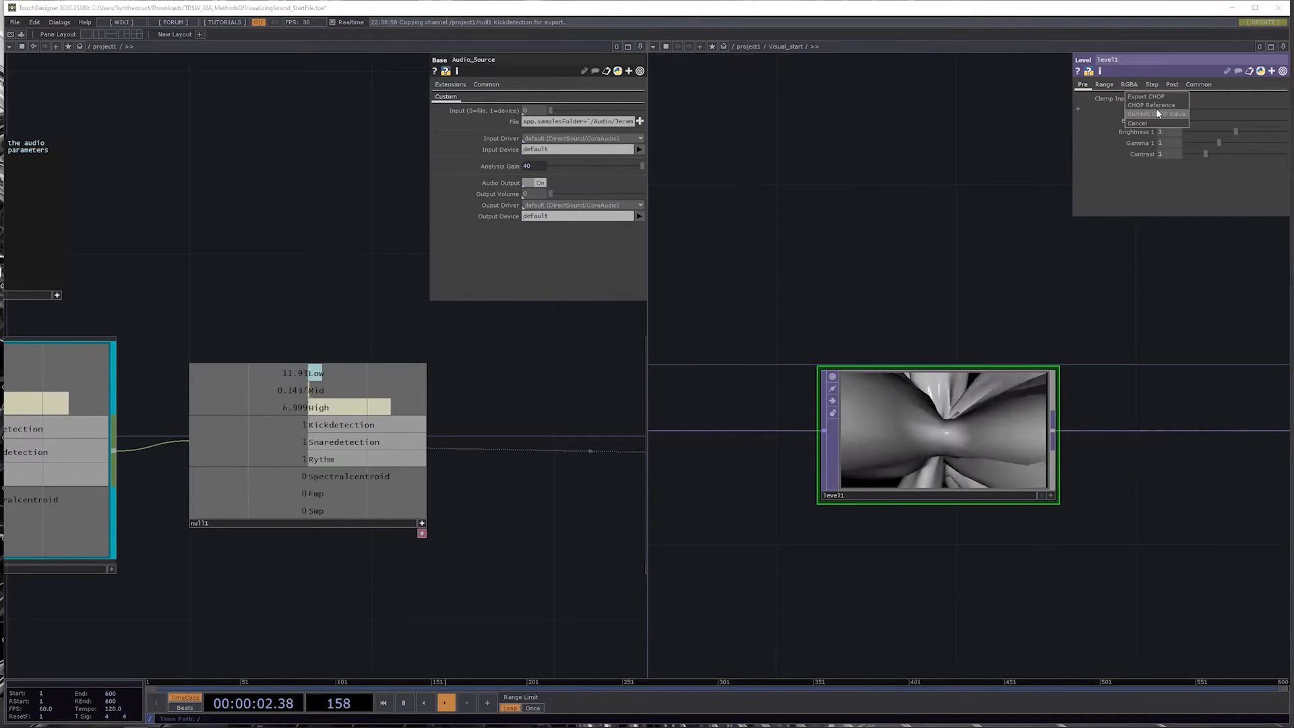
left_click(1156, 99)
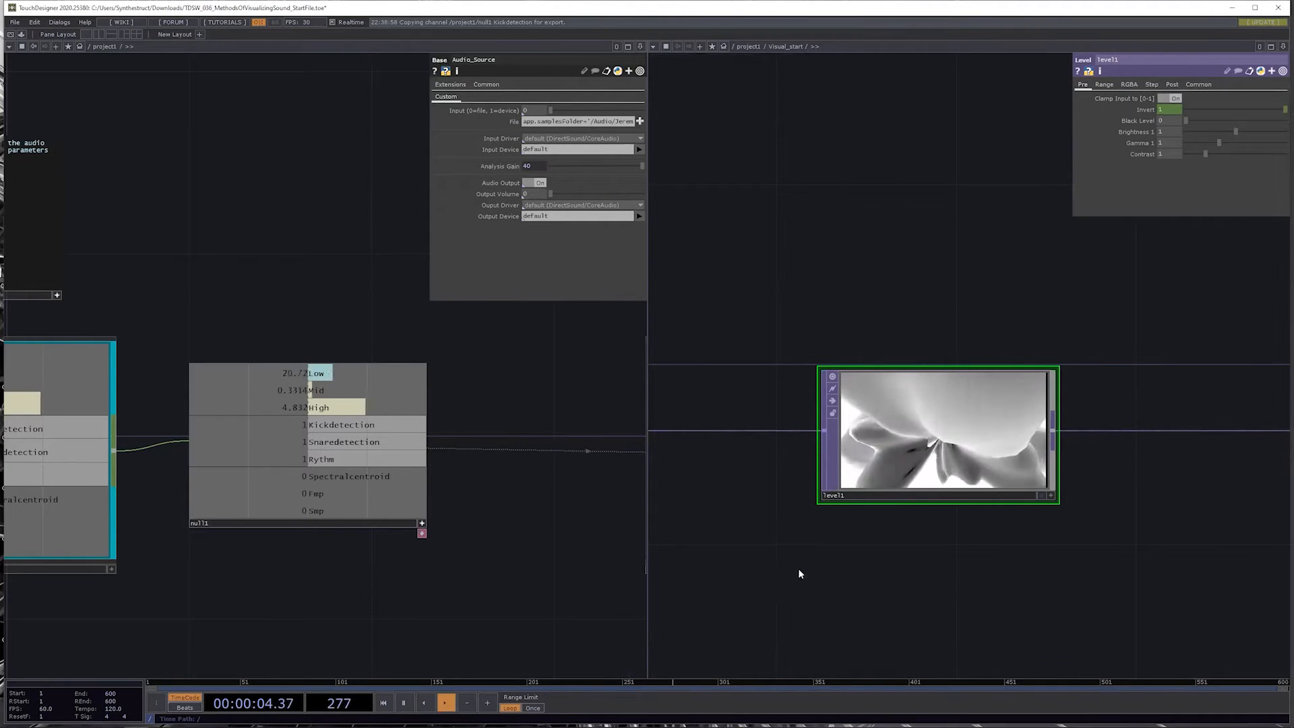
Step: Inspect the kick-driven inversion in level1's image up close
scroll(798, 555, "up", 1)
left_click_drag(797, 553, 813, 540)
scroll(815, 540, "up", 2)
scroll(872, 531, "down", 2)
left_click_drag(900, 524, 744, 589)
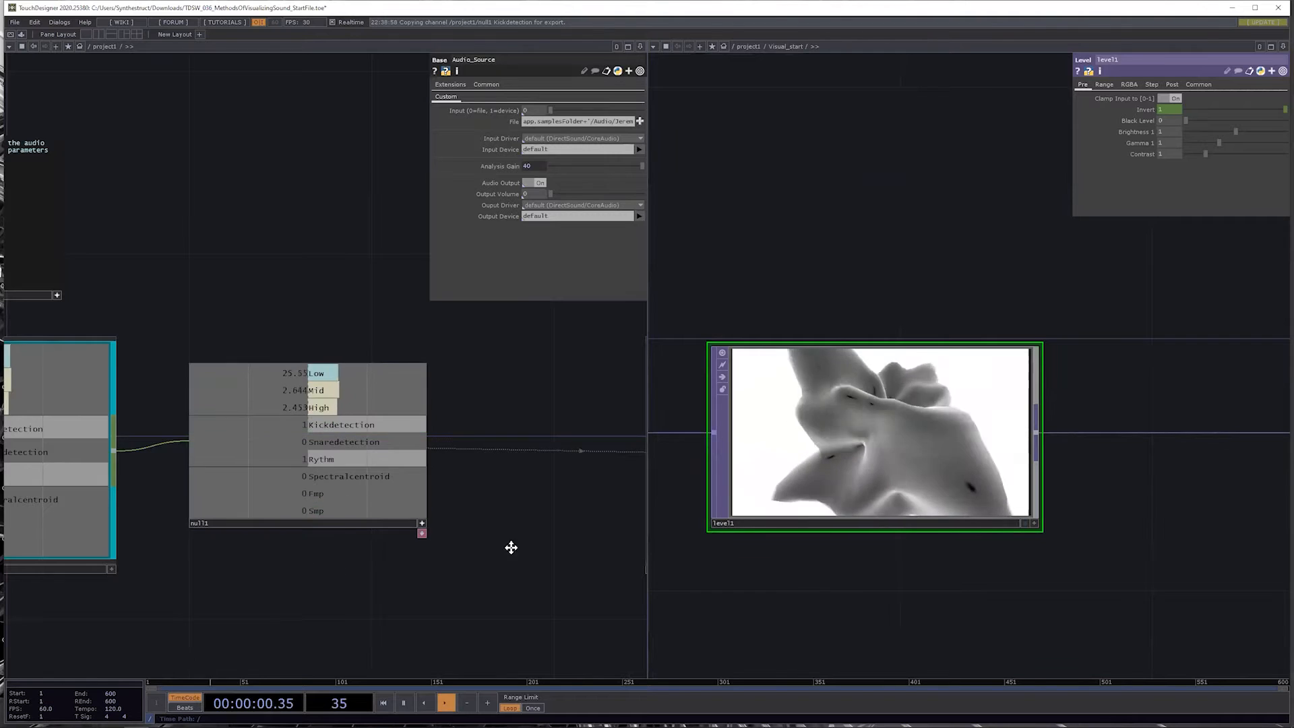
Step: Enter the Analysis component in project1, examine the controls of audioAnalysis1 and return to project1
scroll(518, 465, "down", 2)
scroll(219, 483, "up", 2)
left_click_drag(126, 566, 206, 560)
scroll(214, 495, "down", 2)
scroll(213, 500, "down", 2)
left_click_drag(154, 438, 144, 408)
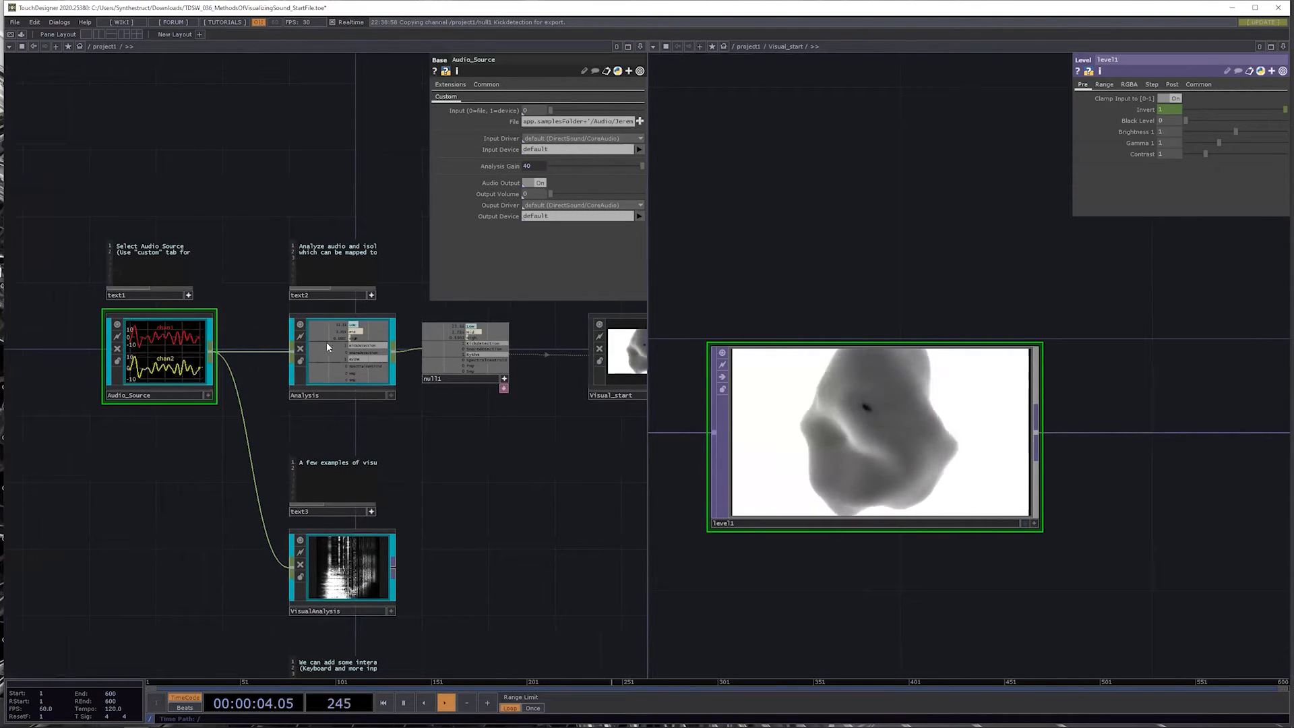
left_click(353, 367)
key("i")
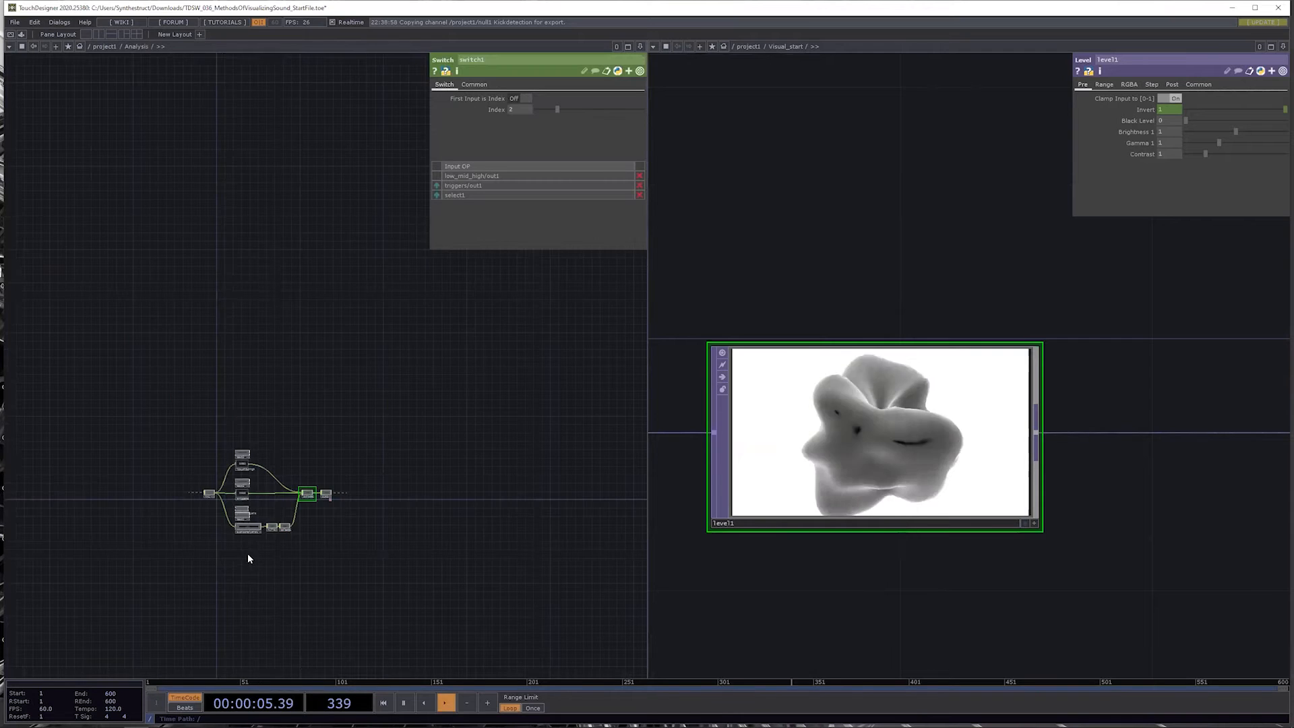
scroll(248, 558, "up", 10)
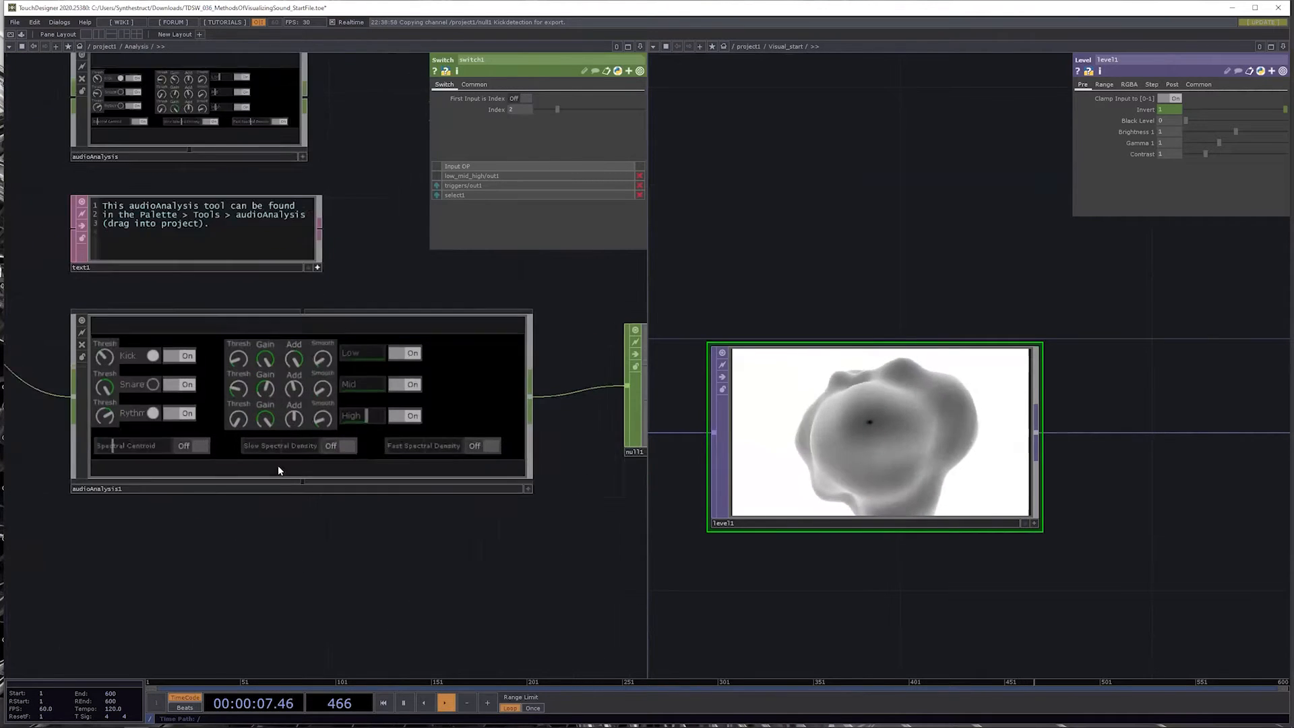
scroll(278, 470, "down", 15)
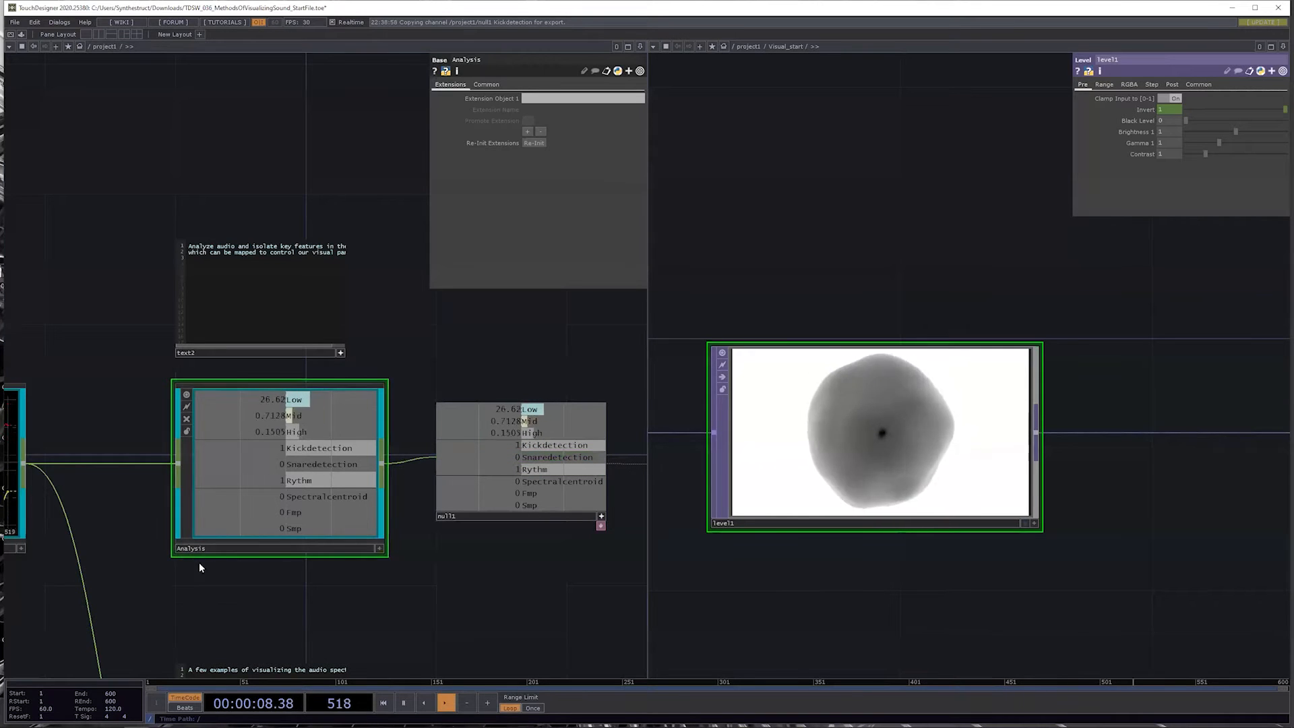
Step: Re-enter the Analysis component, select audioAnalysis1 and make its viewer active so the knobs can be adjusted
left_click_drag(399, 559, 253, 499)
key("i")
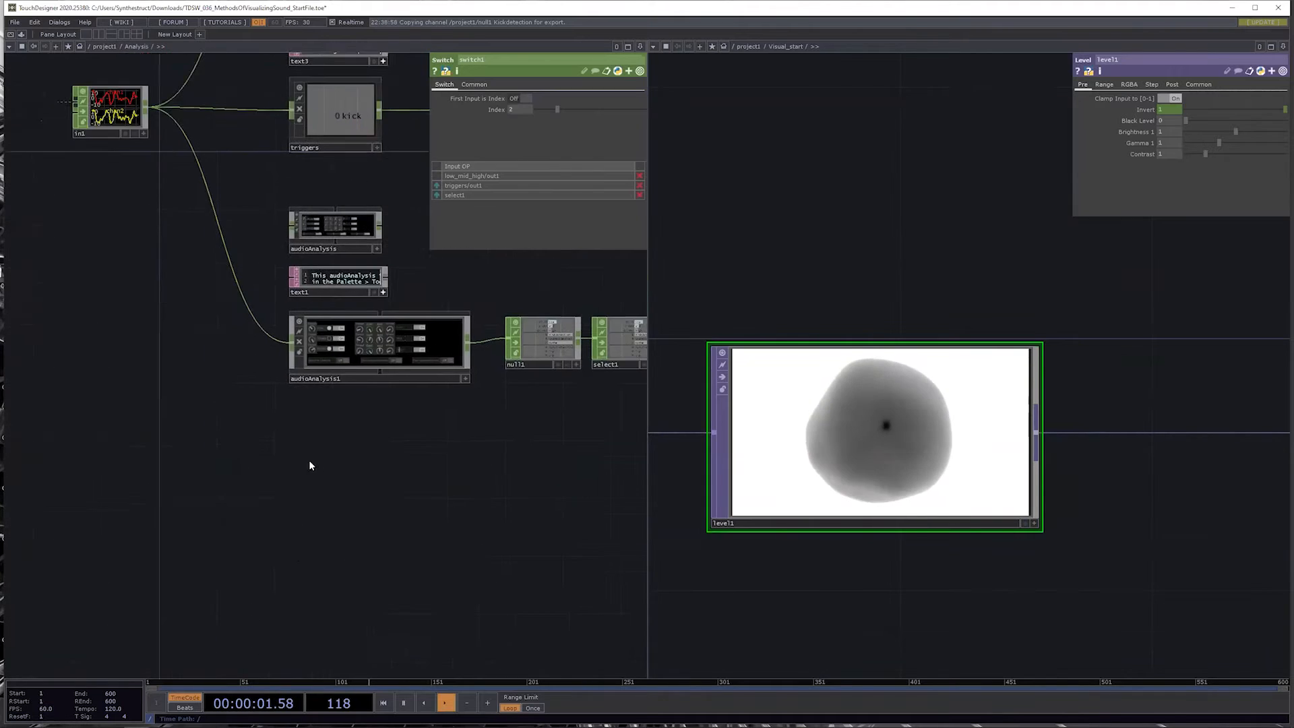
scroll(394, 453, "up", 5)
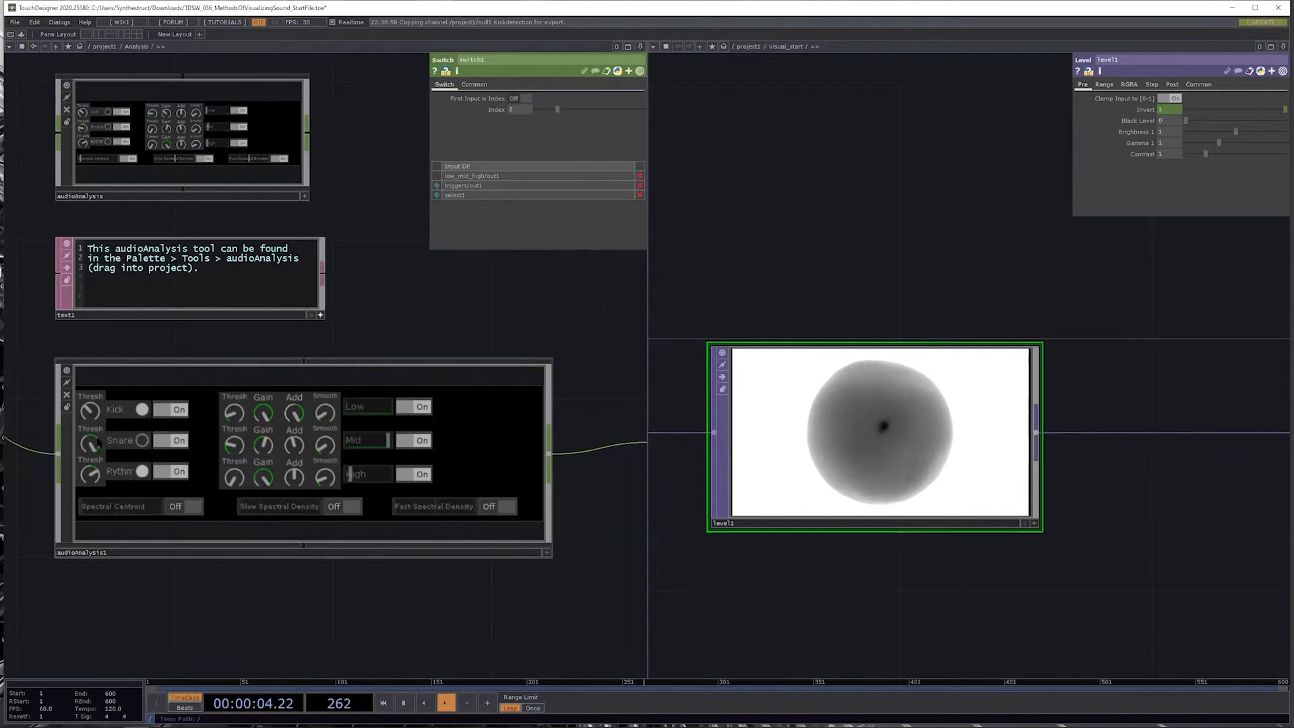
left_click(270, 413)
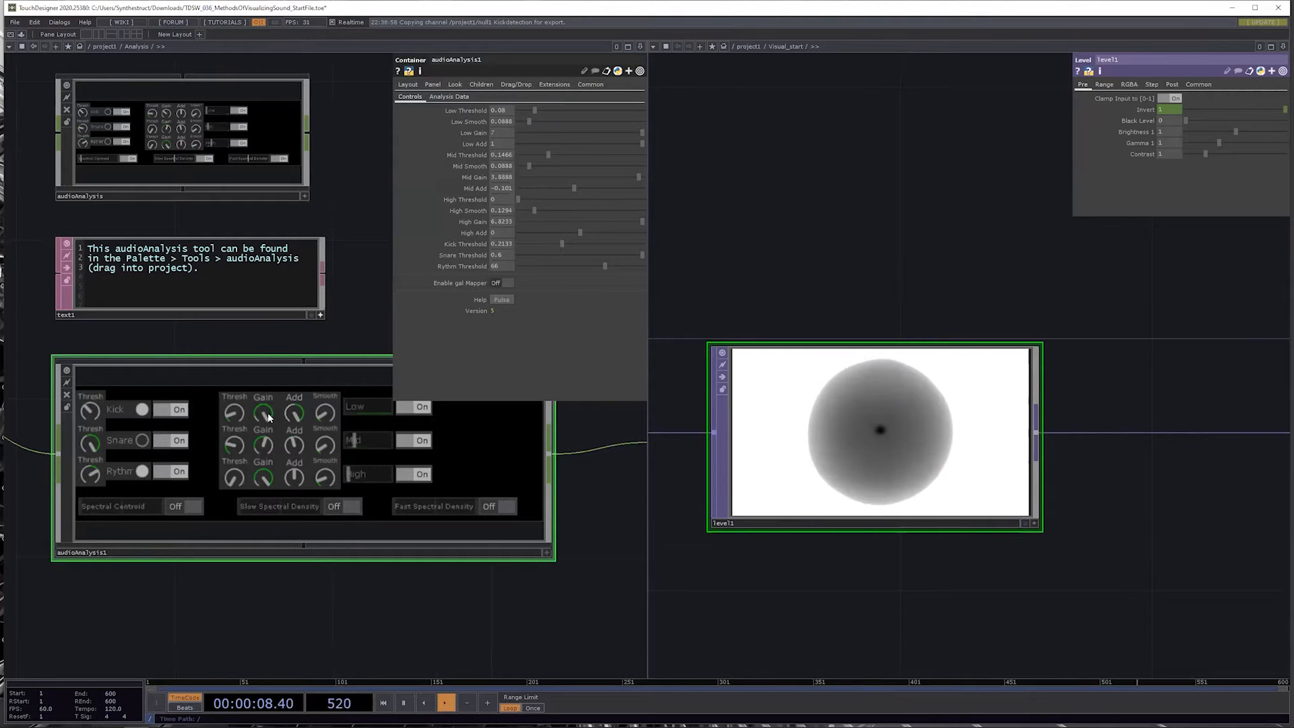
left_click(547, 553)
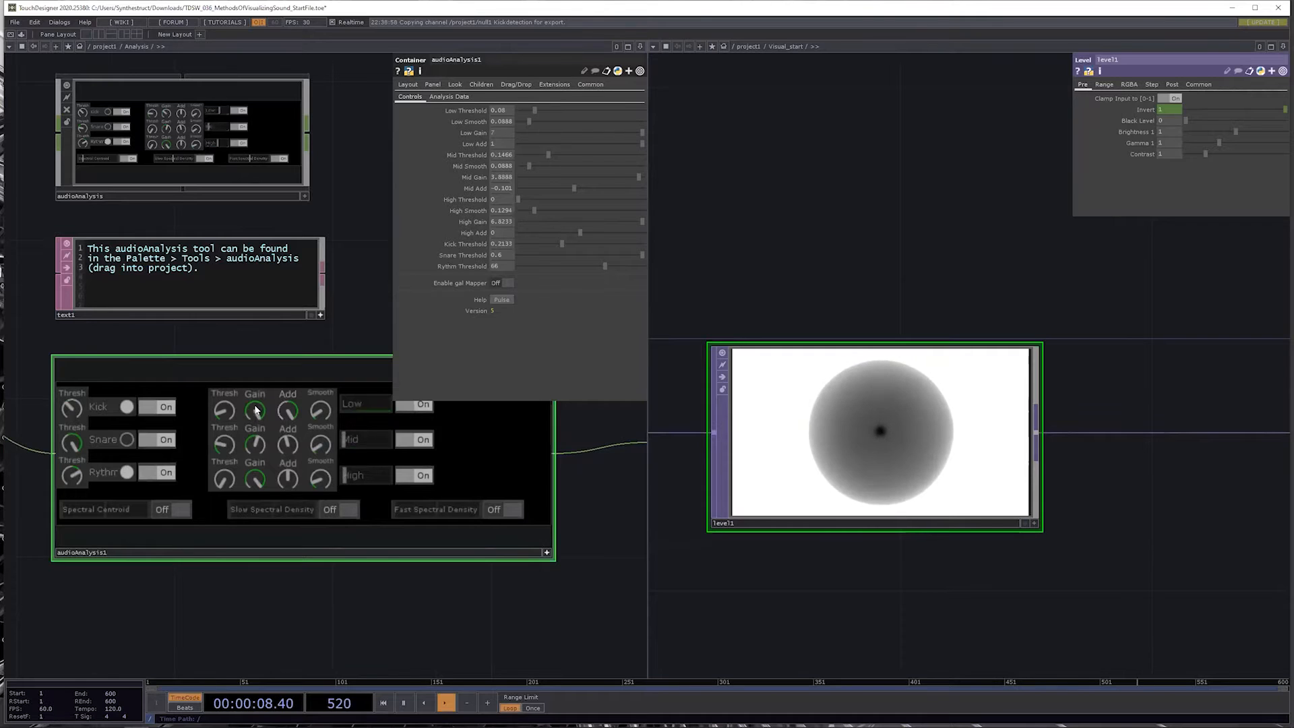
left_click(547, 552)
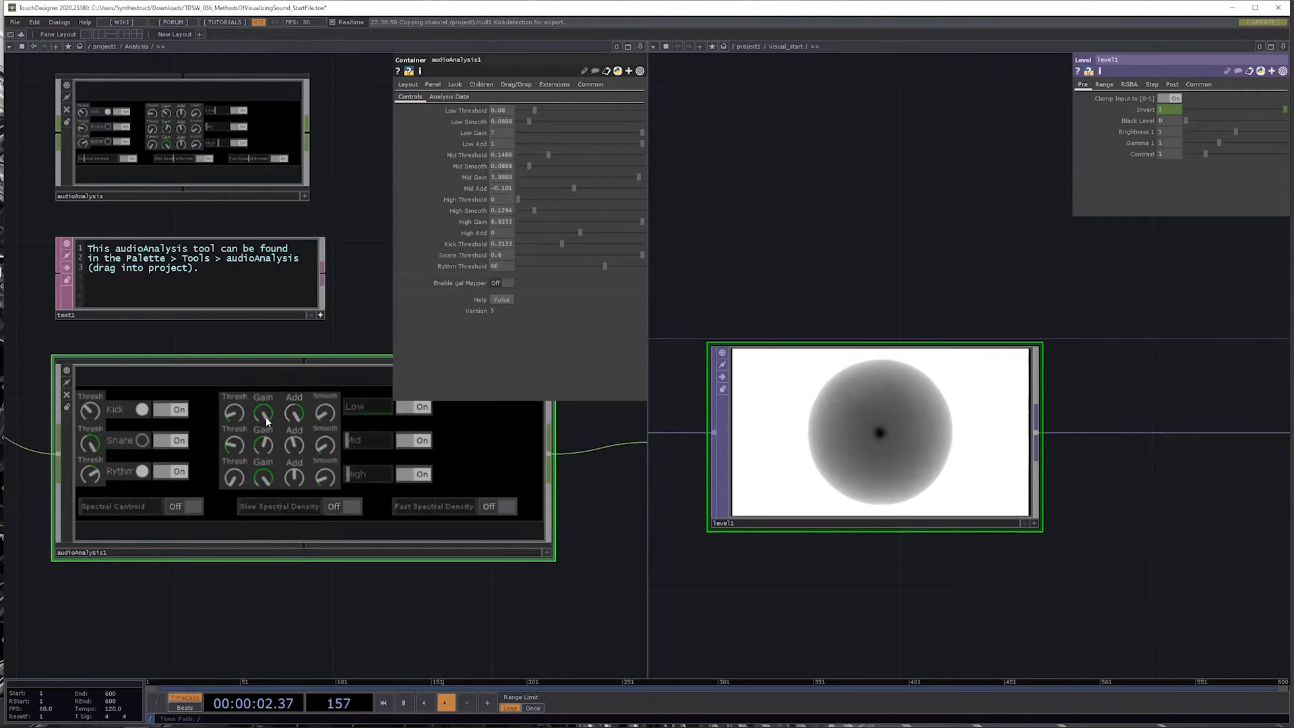
left_click(546, 553)
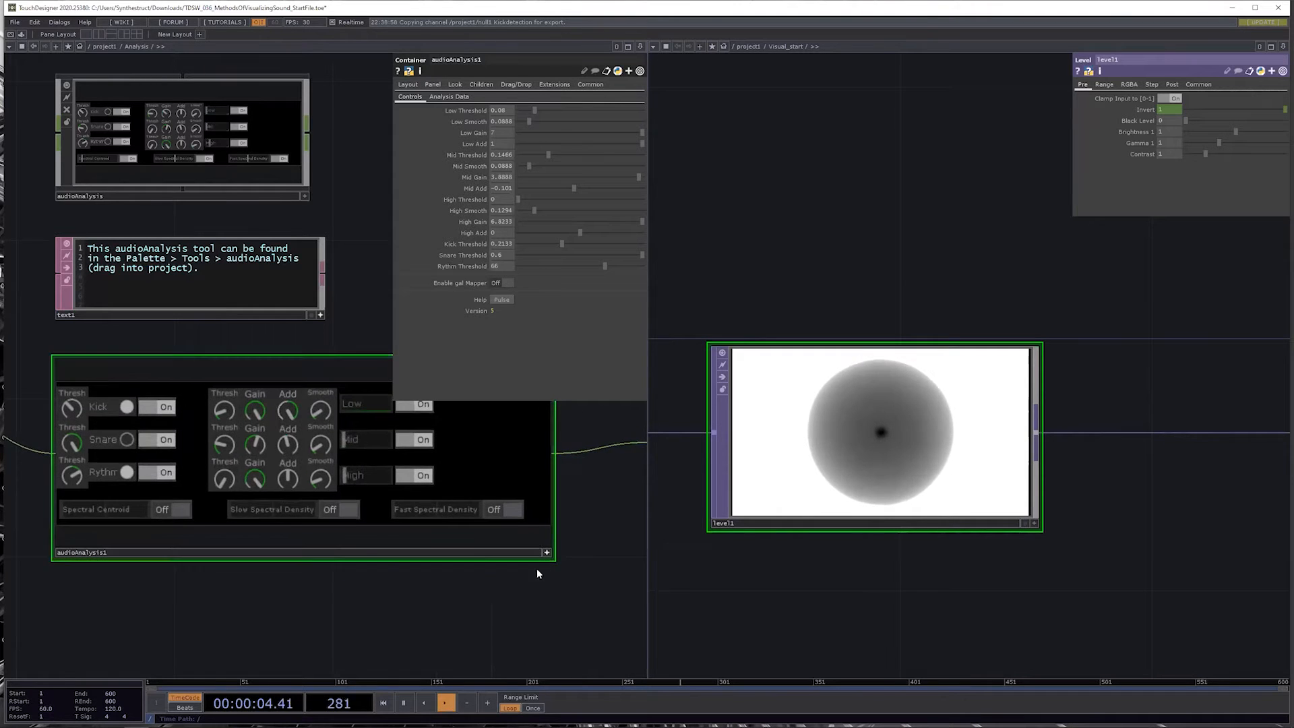
Step: Lower the Kick Threshold of audioAnalysis1 to about 0.1866
left_click_drag(499, 636, 521, 671)
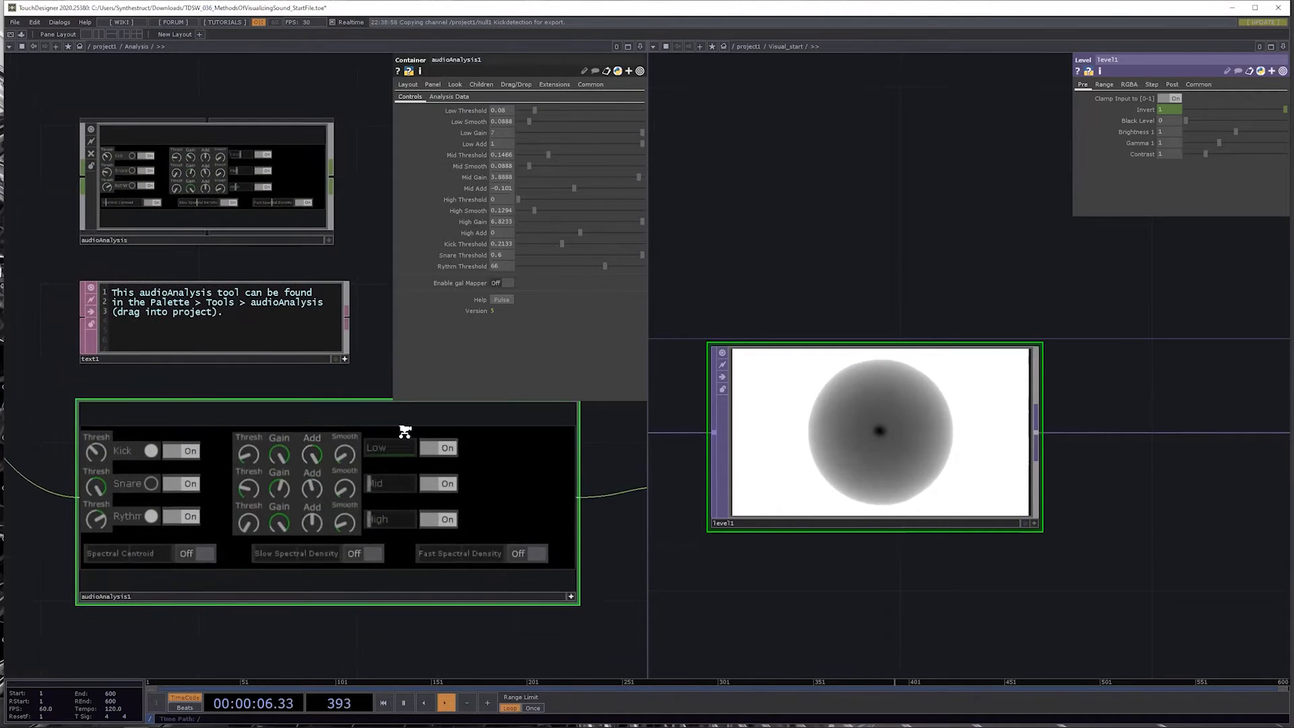
scroll(404, 431, "up", 3)
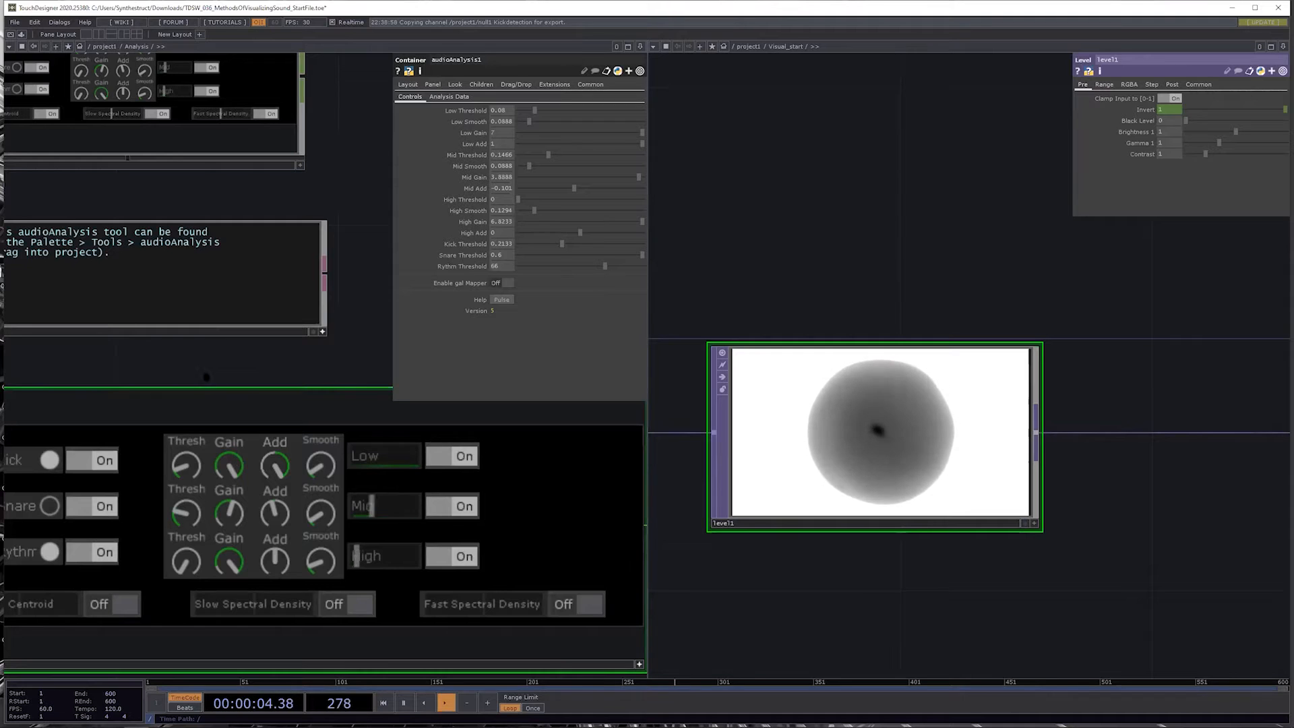
left_click_drag(206, 370, 322, 346)
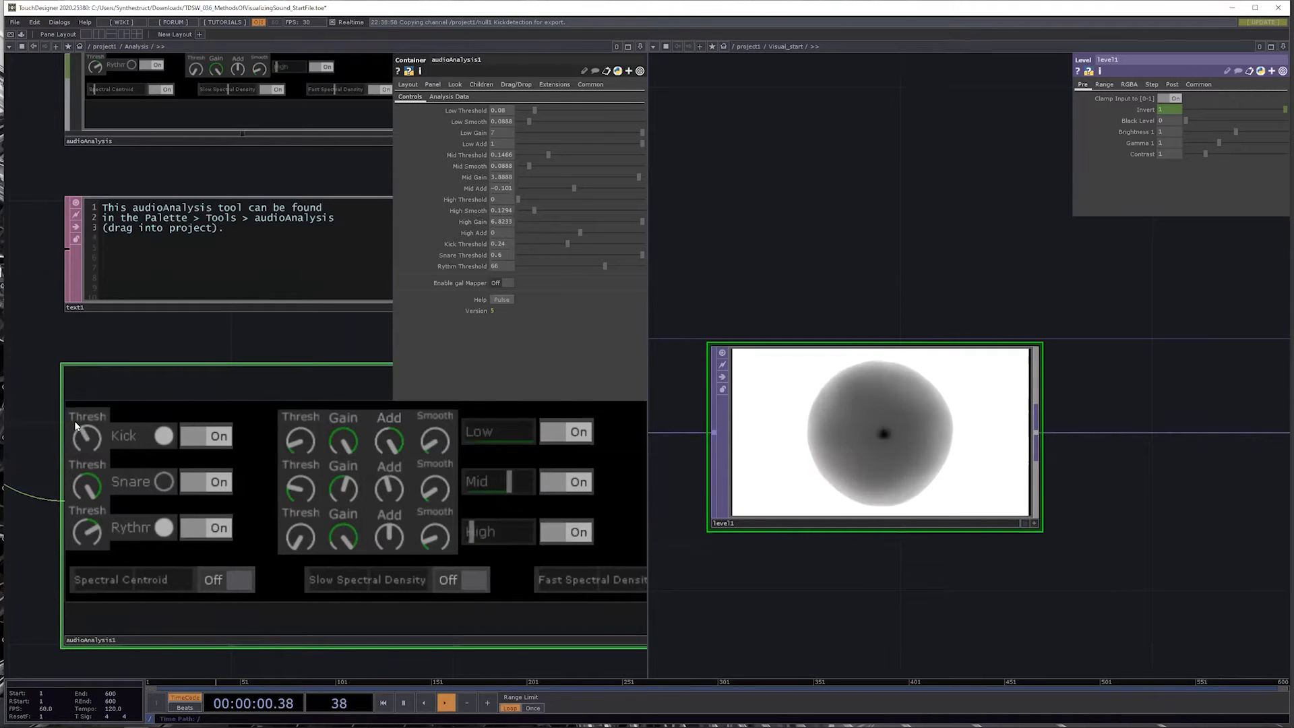
left_click_drag(79, 428, 80, 439)
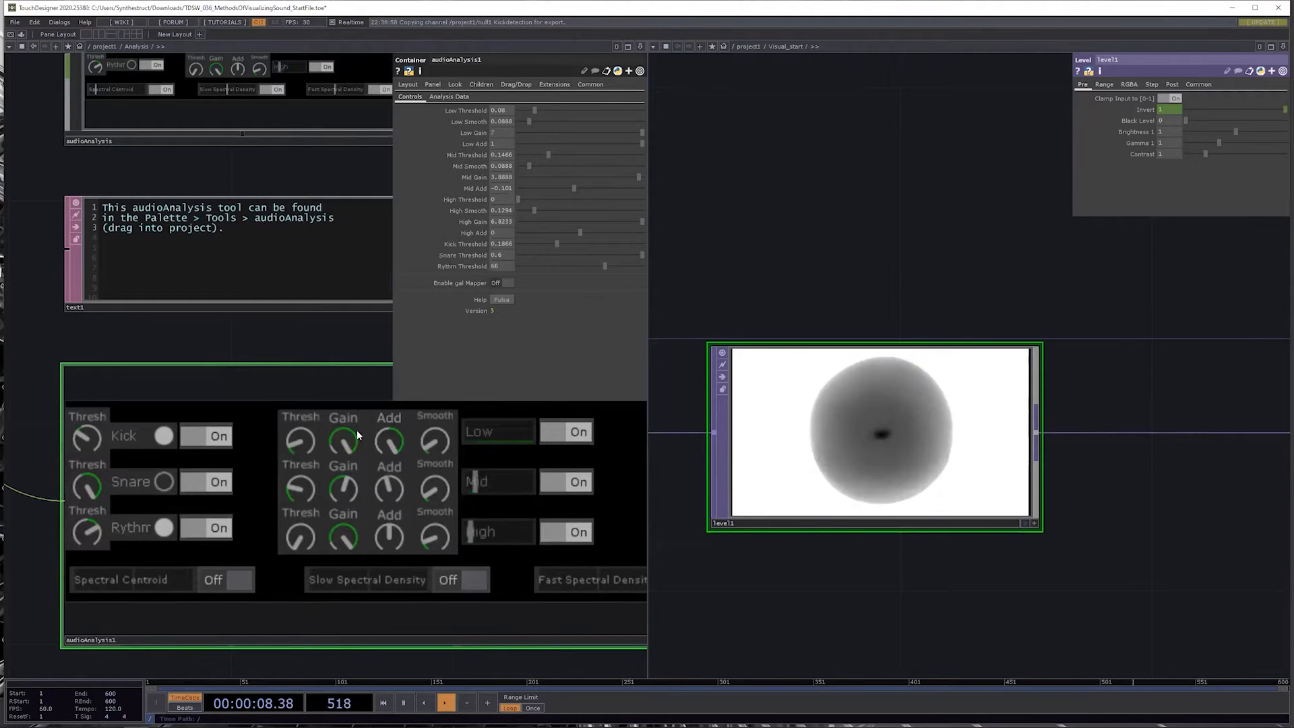
scroll(537, 548, "down", 5)
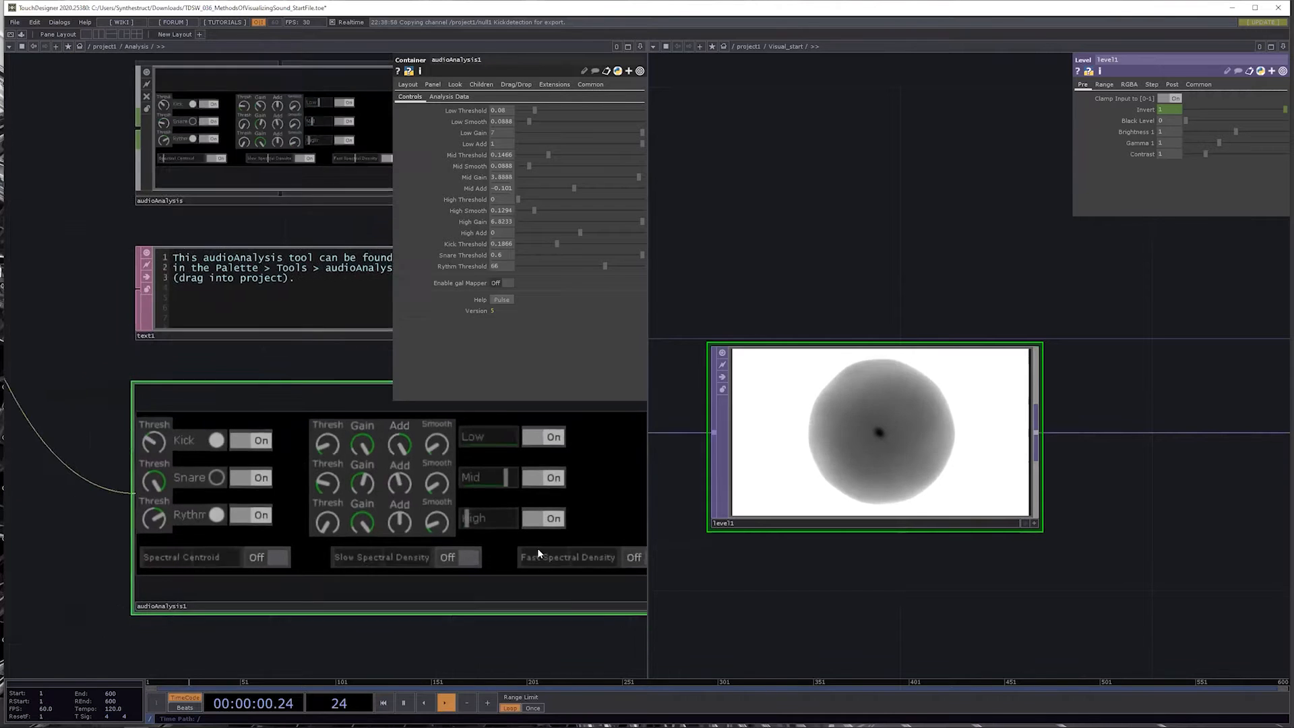
Step: Follow the Visual_start chain from level1 back to sphere1, examining the noise deformation and attribcreate1's settings
left_click_drag(363, 609, 142, 628)
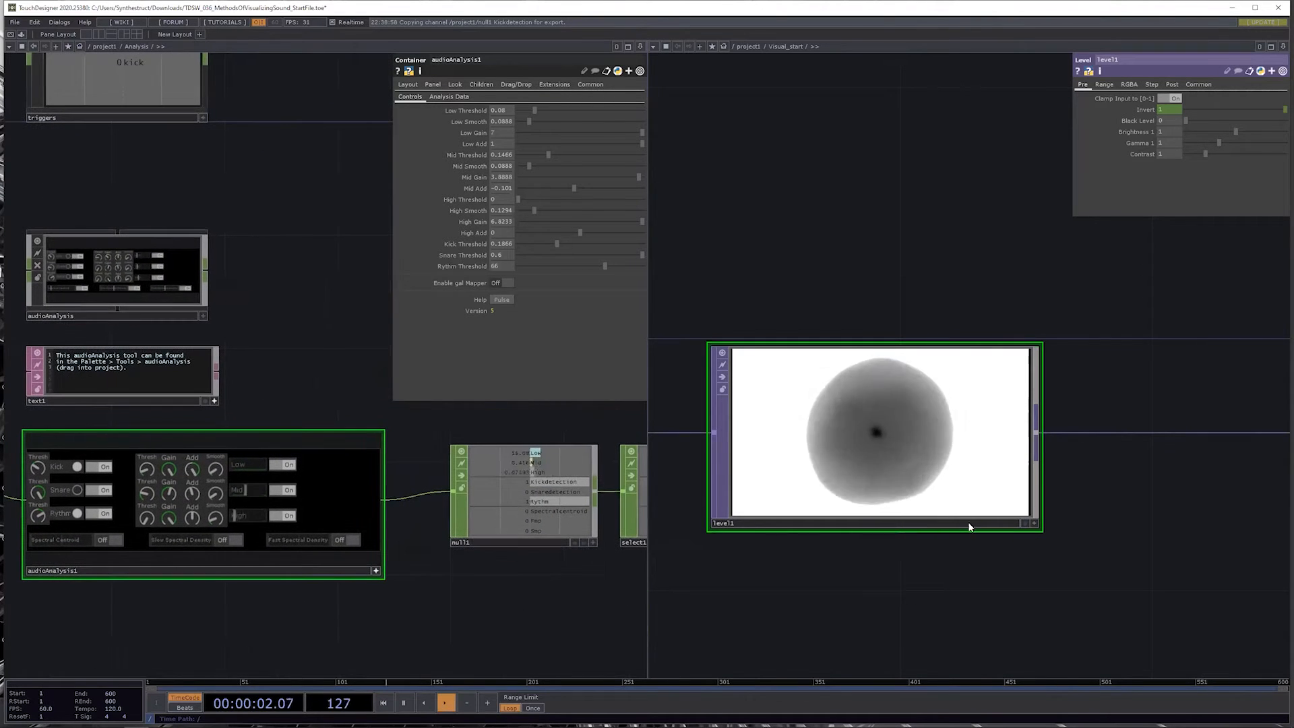
scroll(1060, 520, "down", 5)
left_click_drag(1060, 519, 1194, 481)
scroll(955, 559, "down", 5)
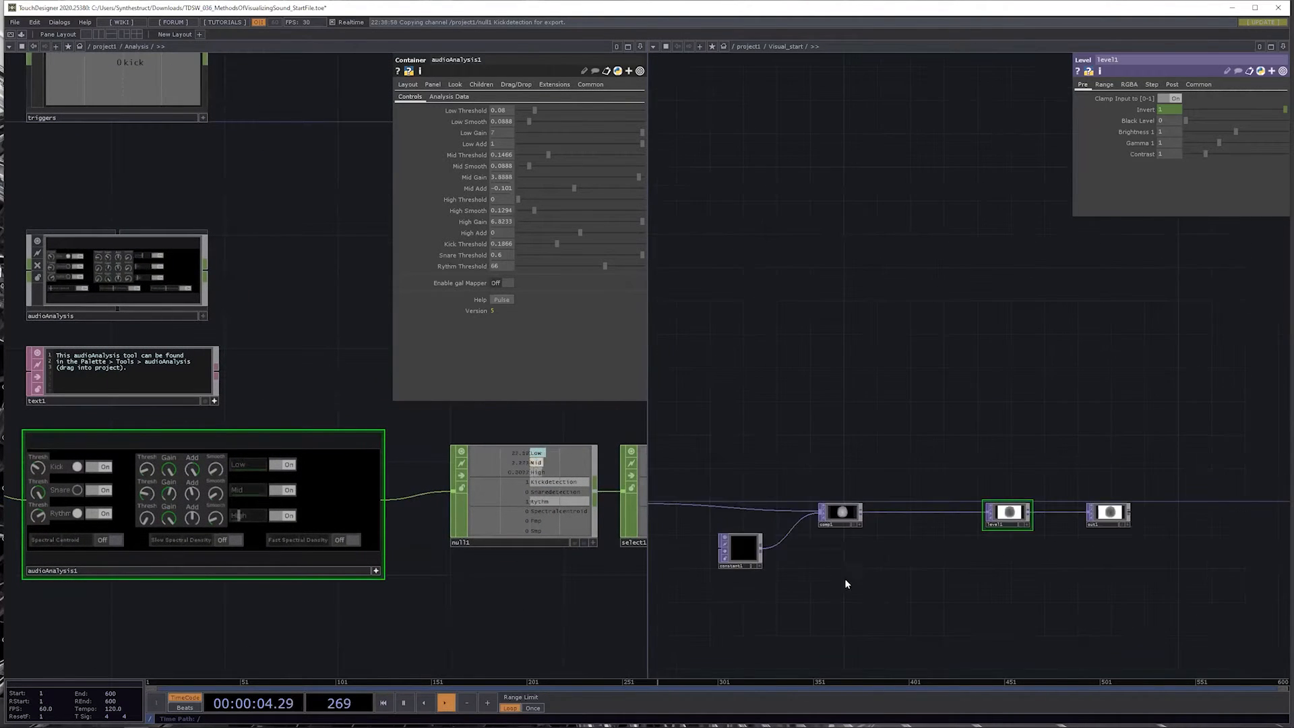
left_click_drag(844, 579, 1012, 549)
scroll(1012, 547, "up", 3)
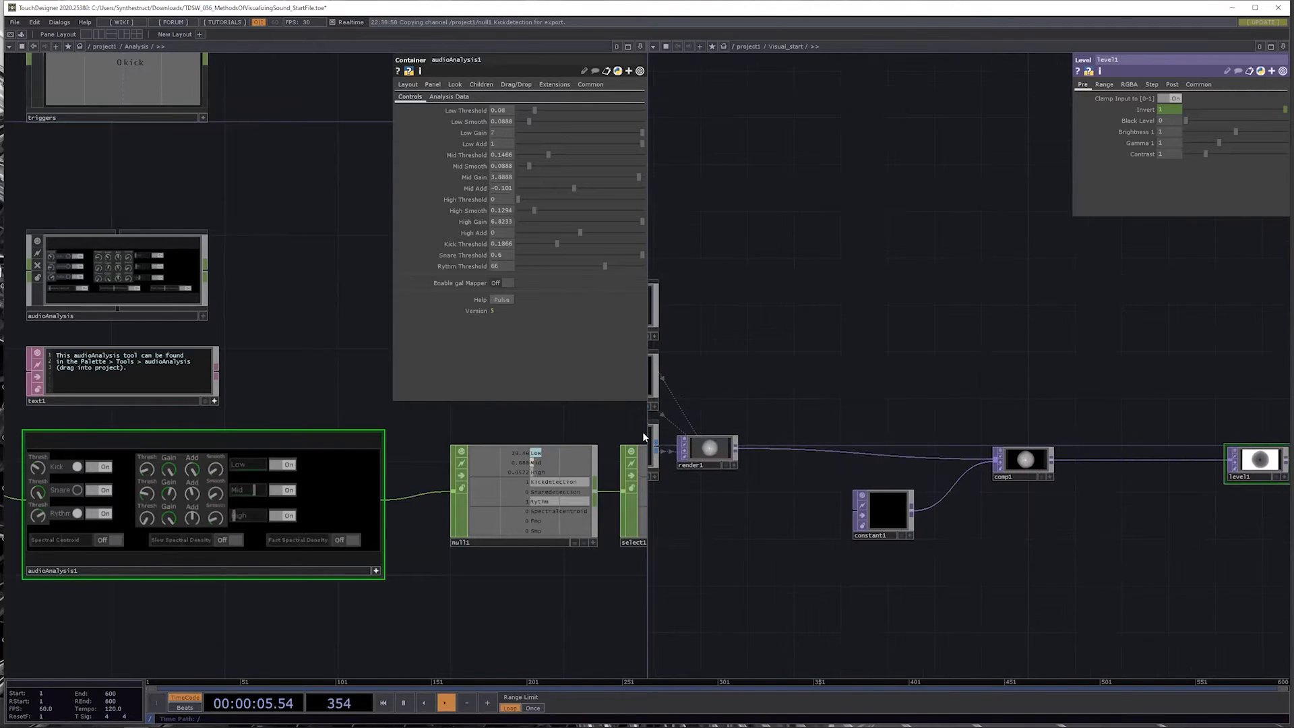
left_click_drag(785, 517, 1030, 470)
left_click_drag(789, 477, 1049, 510)
left_click_drag(909, 544, 990, 593)
left_click_drag(937, 523, 982, 531)
scroll(963, 494, "up", 3)
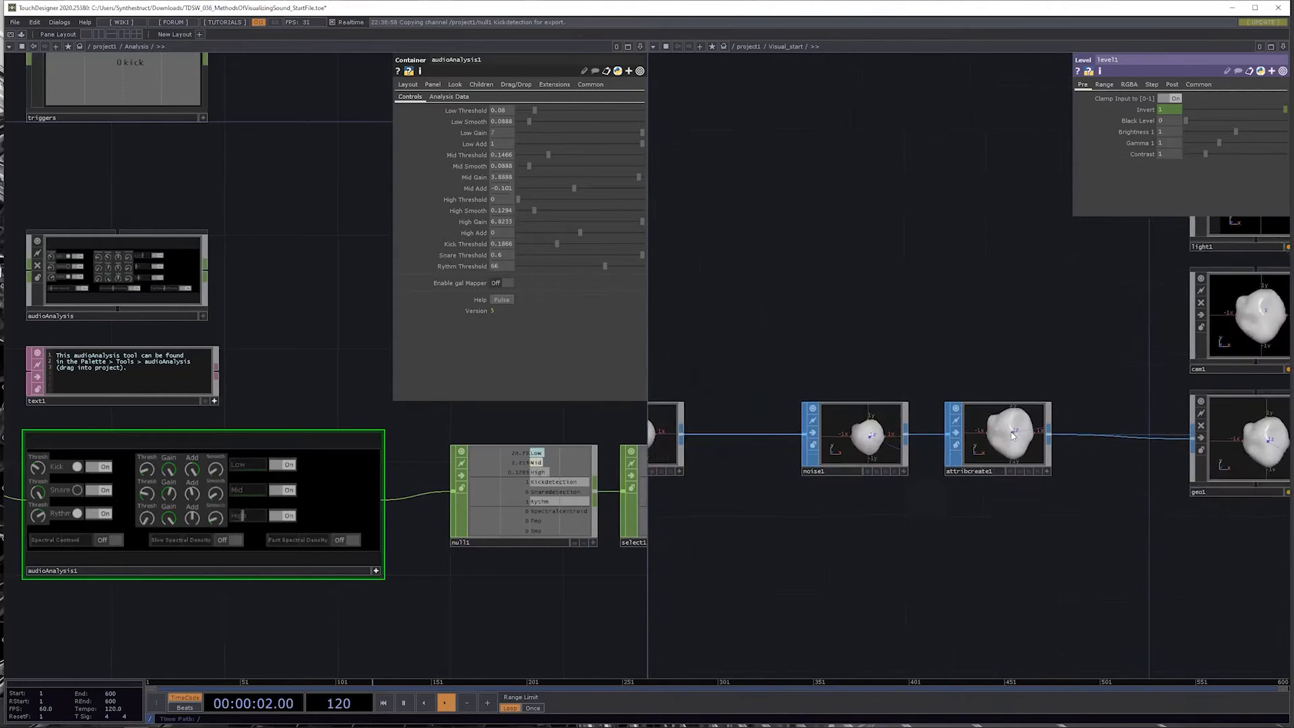
left_click(985, 468)
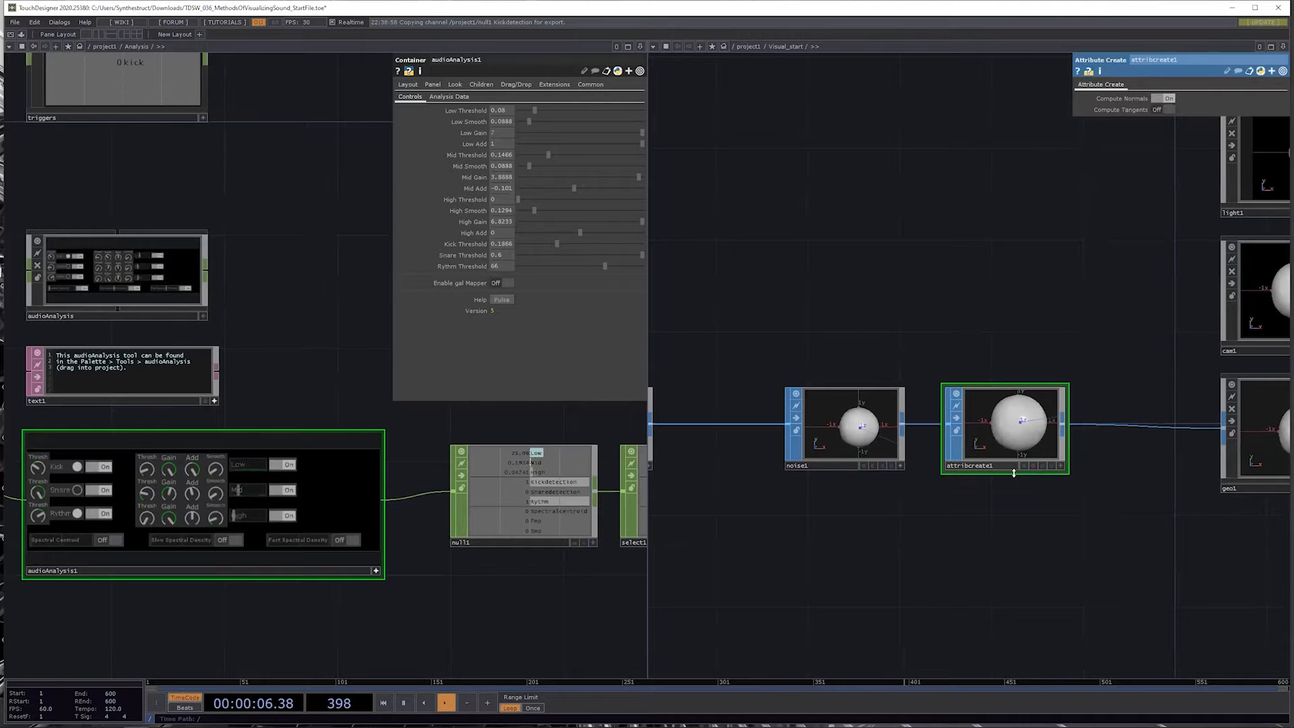
left_click_drag(963, 571, 1056, 567)
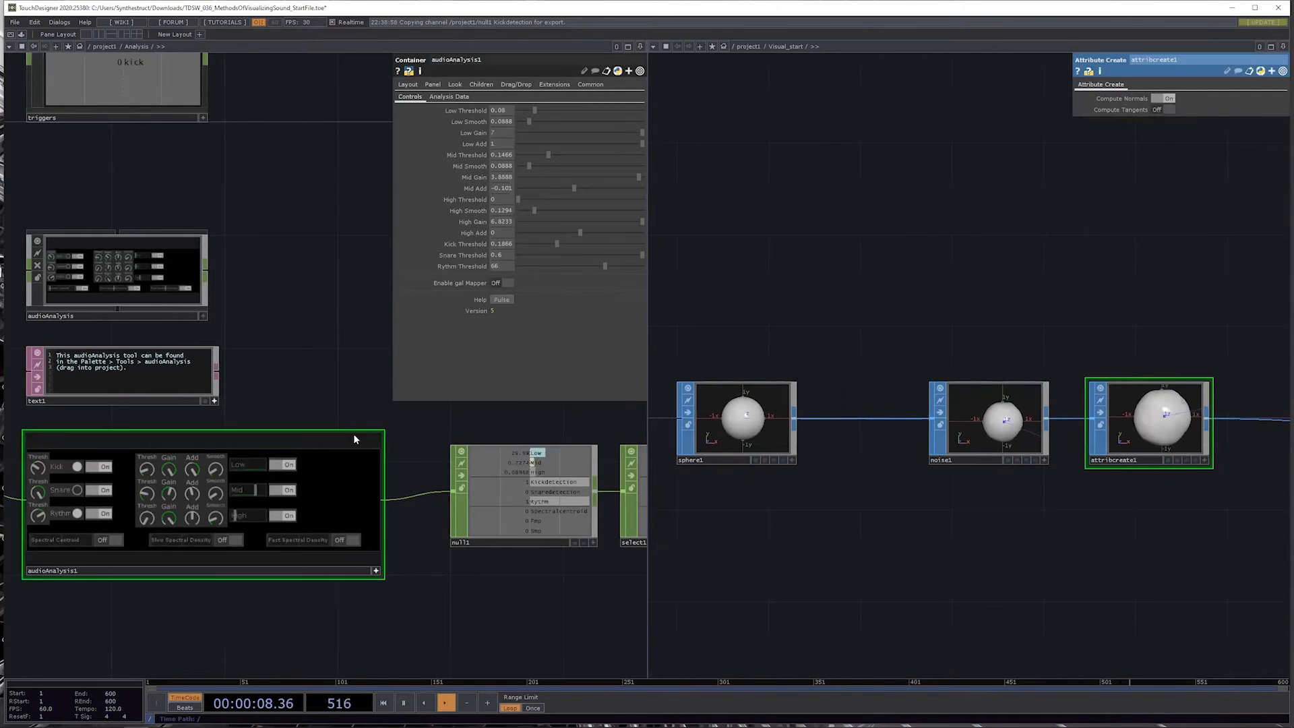
Step: Return from Analysis to project1 and raise the Output Volume of Audio_Source to about 0.348
scroll(354, 438, "down", 4)
left_click_drag(105, 428, 286, 574)
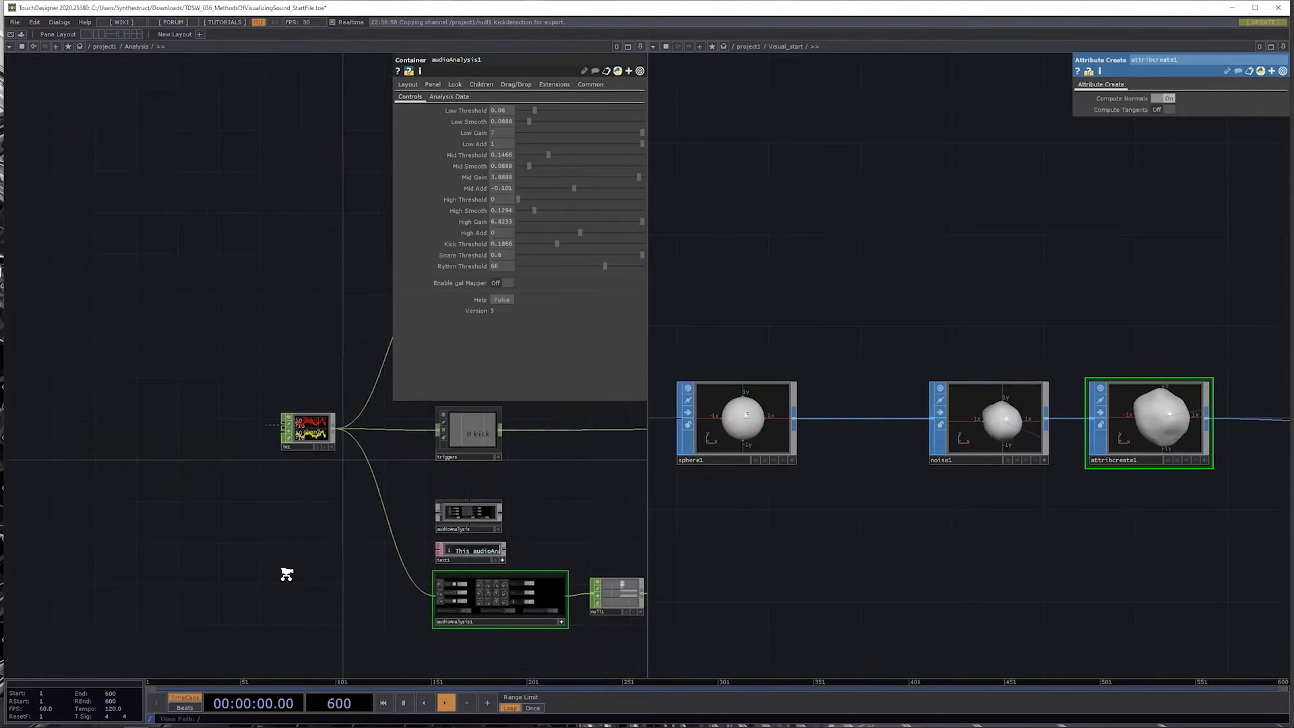
scroll(286, 574, "down", 8)
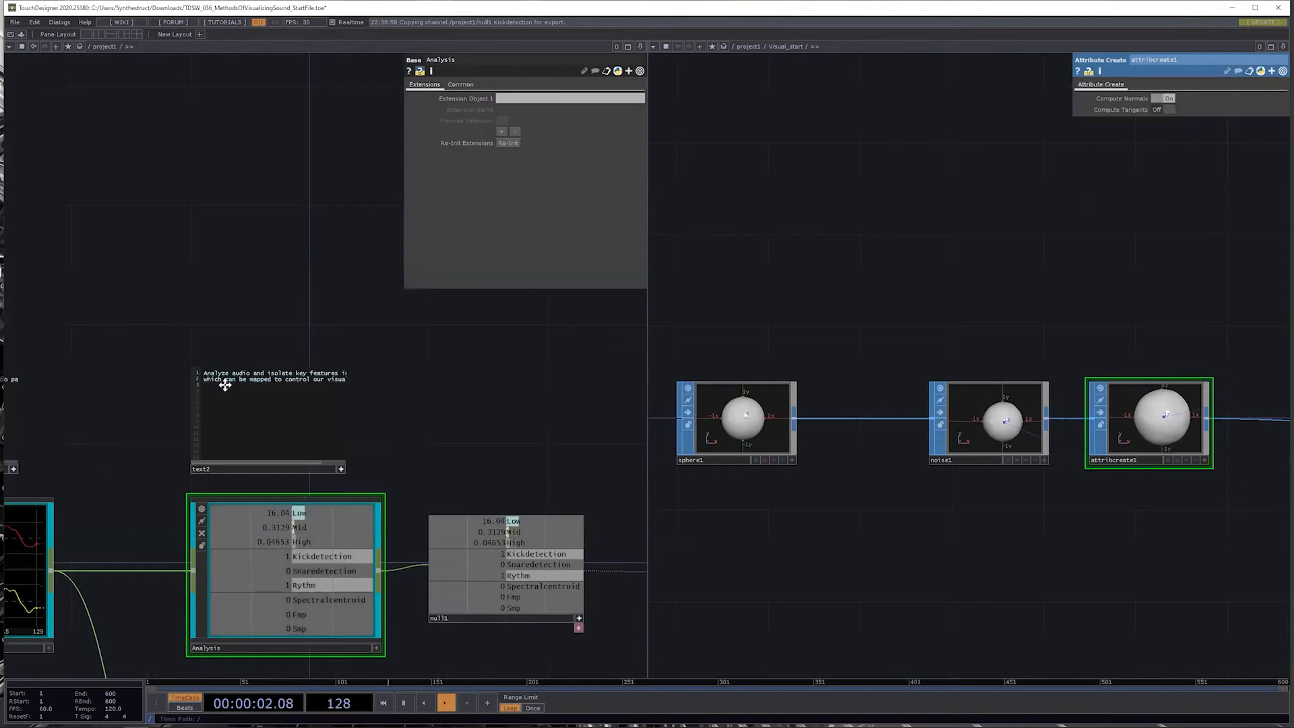
left_click_drag(225, 384, 404, 378)
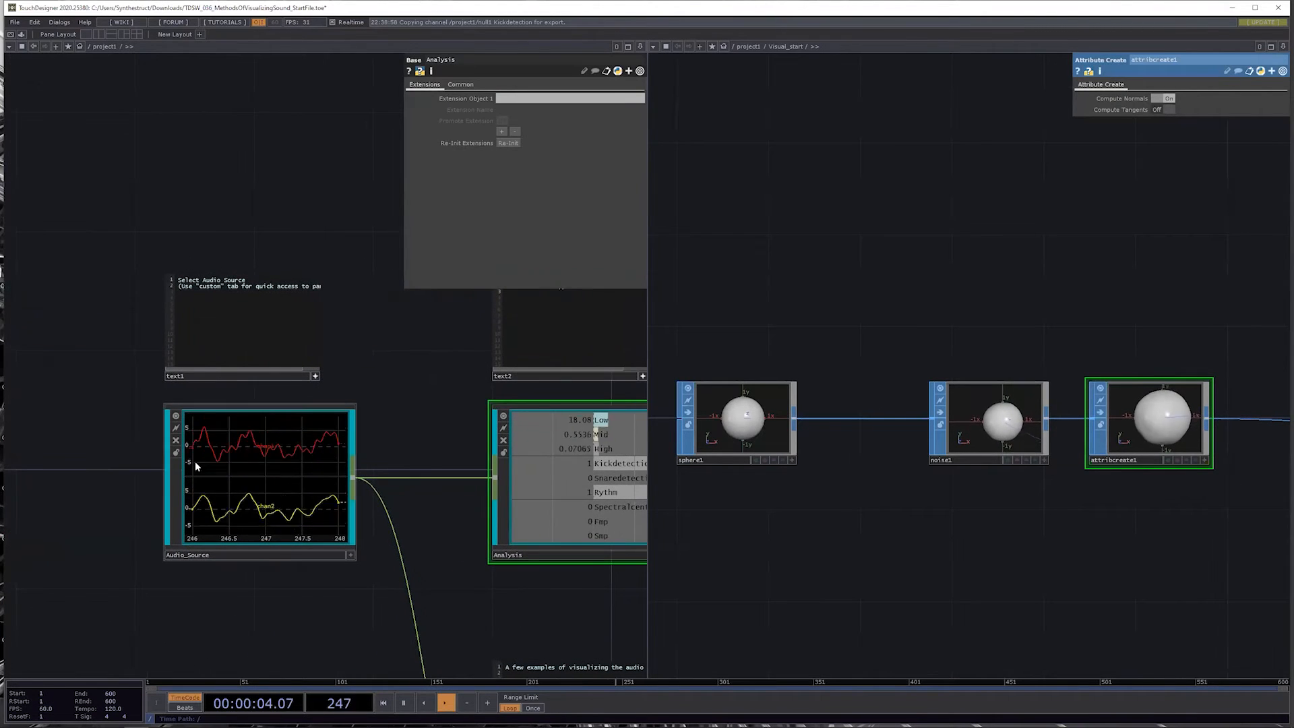
left_click(195, 464)
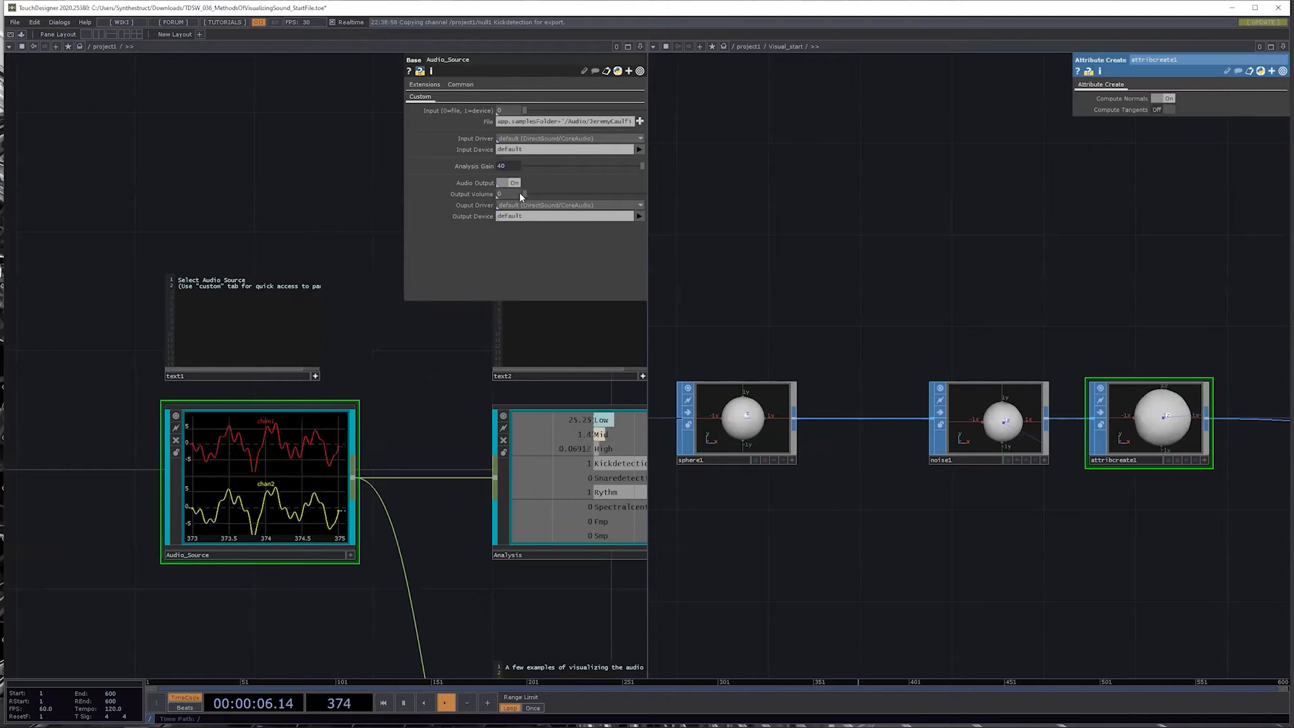
left_click_drag(523, 194, 564, 207)
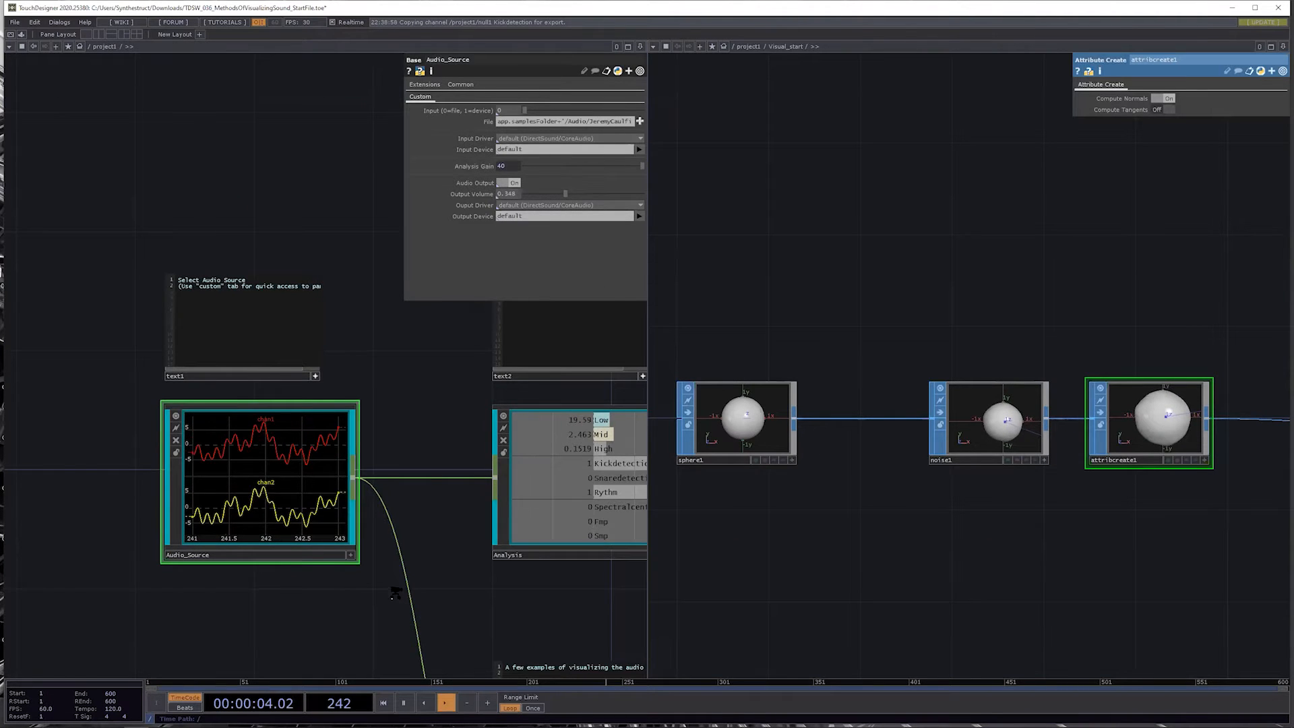
Step: Enter the Audio_Source component and examine the parameters of math1 and audiodevout1
middle_click_drag(395, 593, 378, 546)
left_click_drag(402, 442, 334, 560)
scroll(382, 545, "up", 5)
left_click(379, 506)
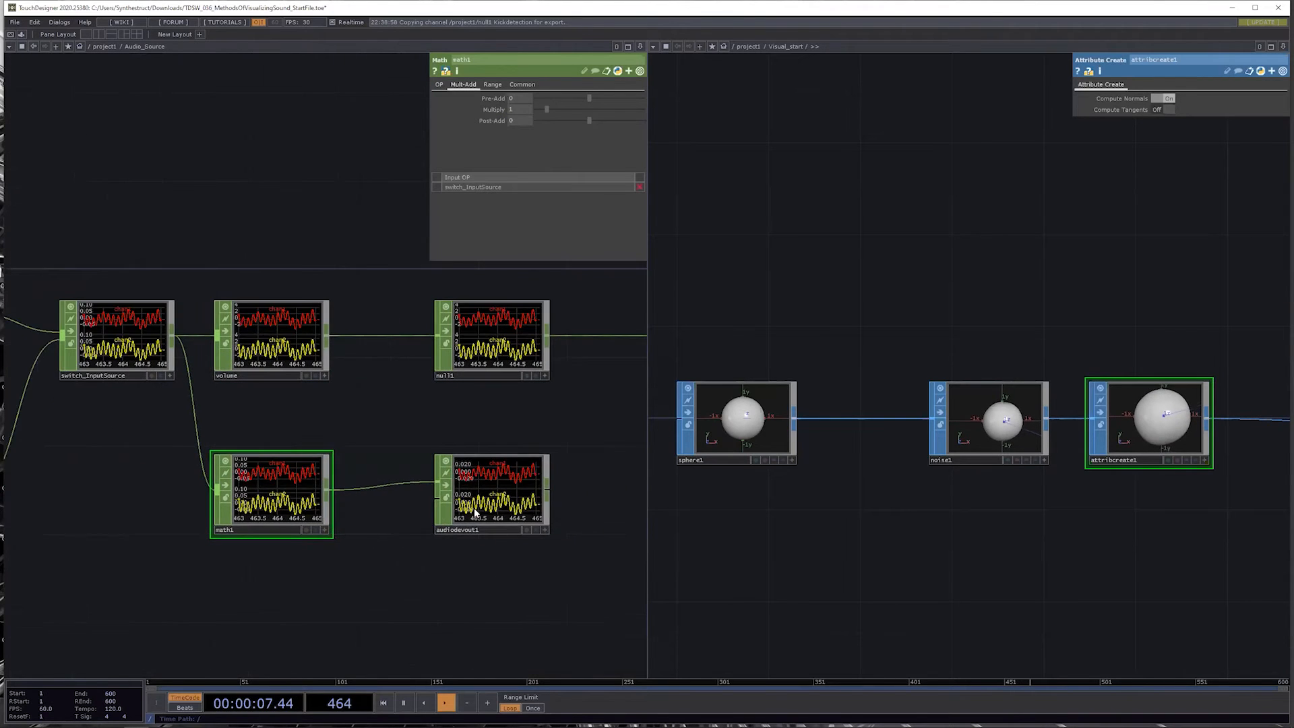
left_click_drag(569, 517, 527, 522)
left_click(456, 506)
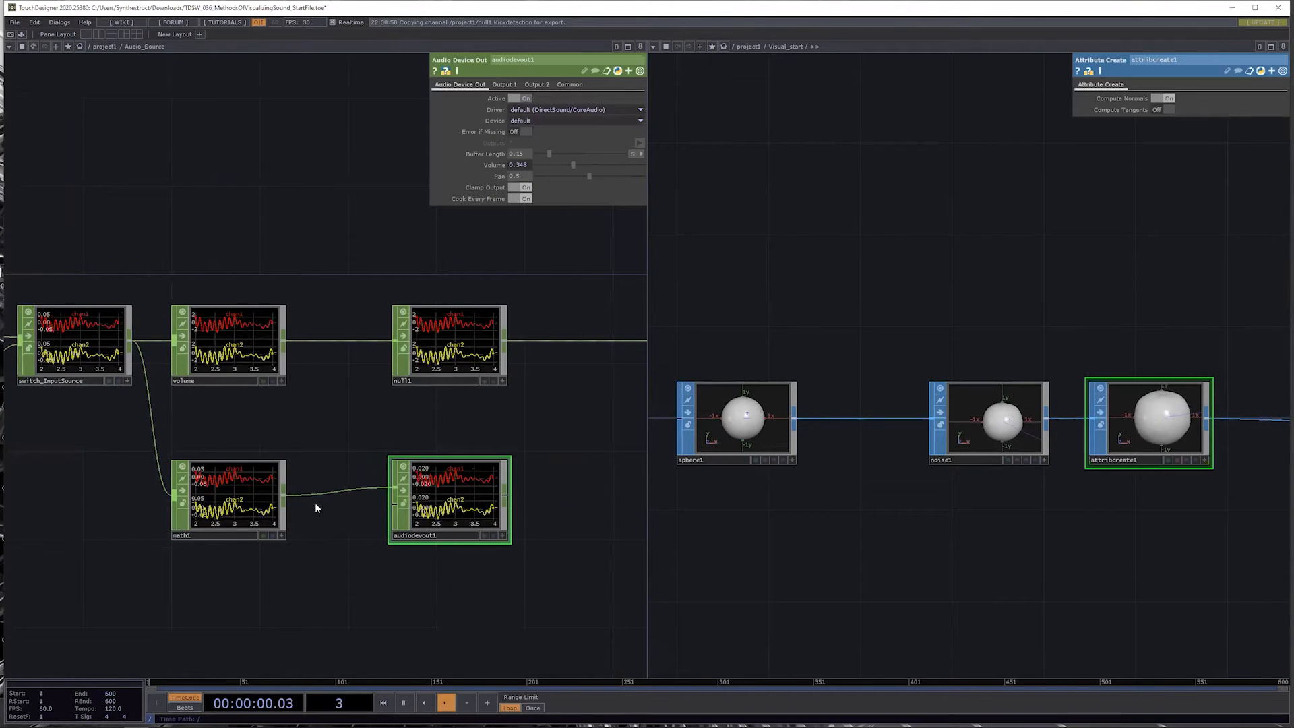
left_click(253, 480)
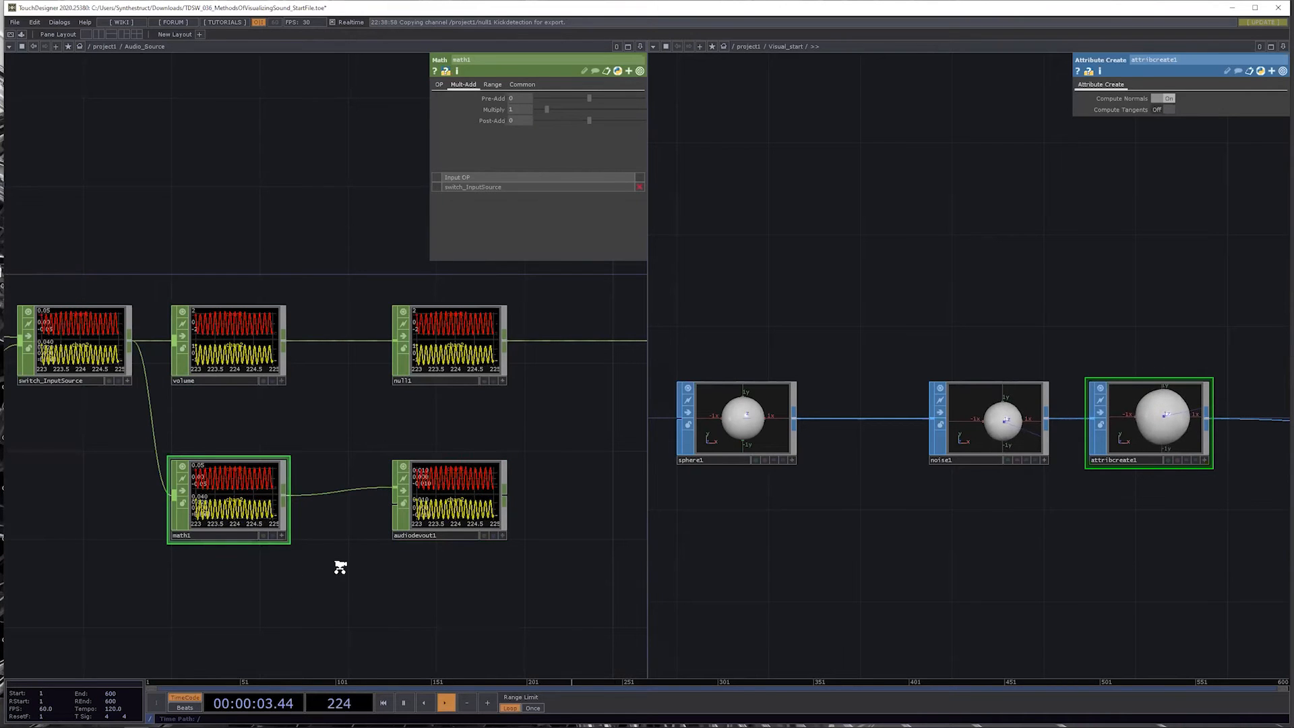
Step: Leave the Audio_Source component and lower its Output Volume to about 0.121
scroll(340, 567, "down", 10)
scroll(330, 569, "up", 6)
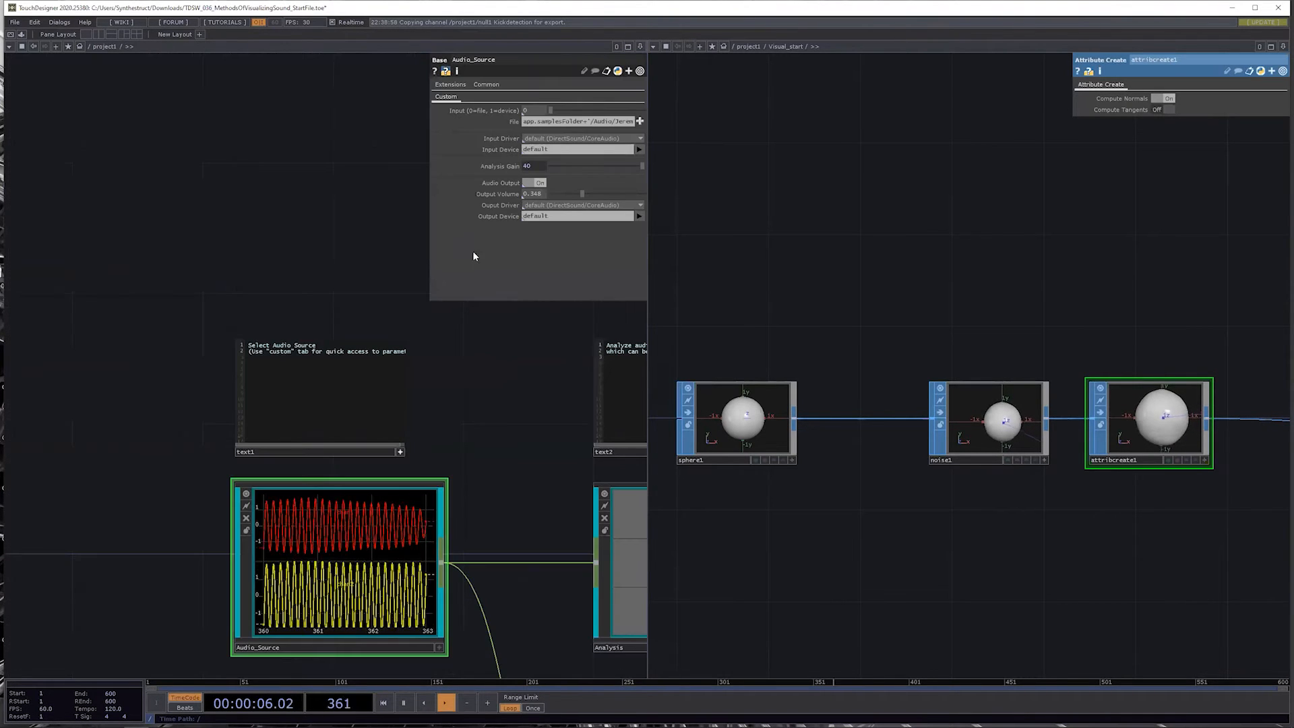
left_click_drag(582, 194, 561, 196)
Step: Switch the workspace to a single network pane and frame the whole Visual_start network in it
left_click_drag(1012, 549, 956, 550)
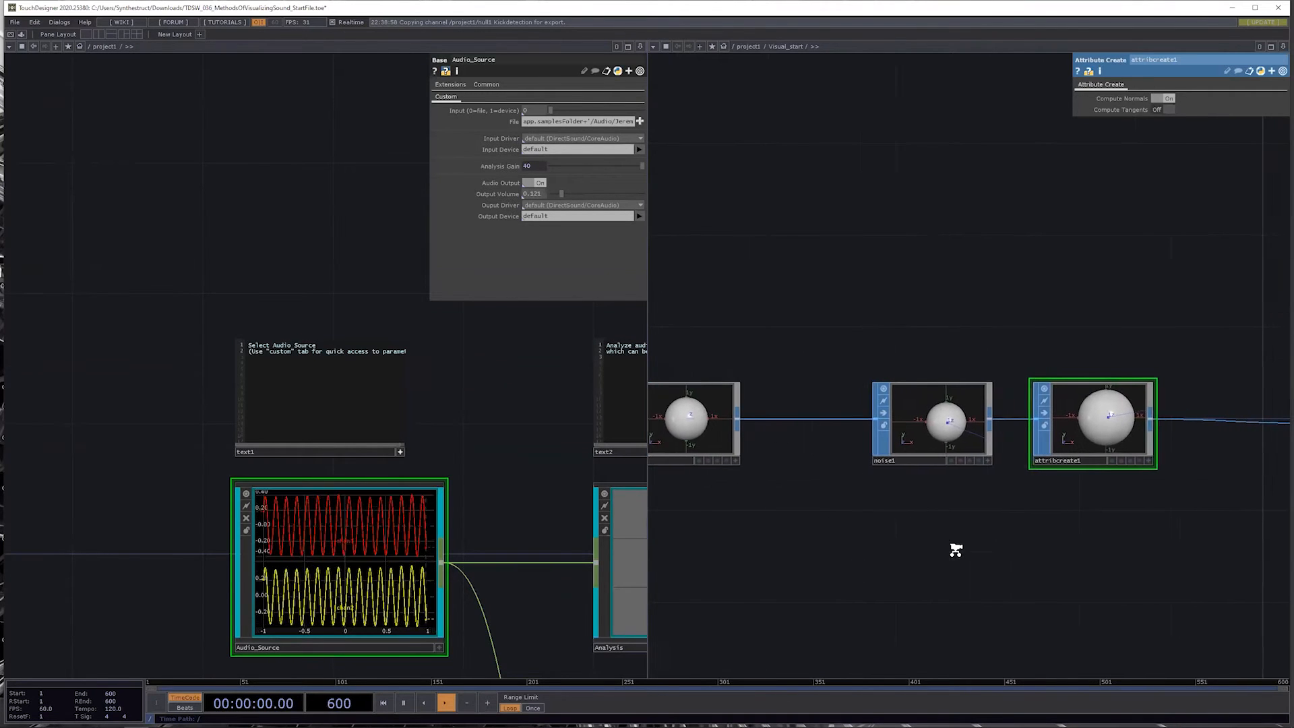
scroll(701, 419, "down", 5)
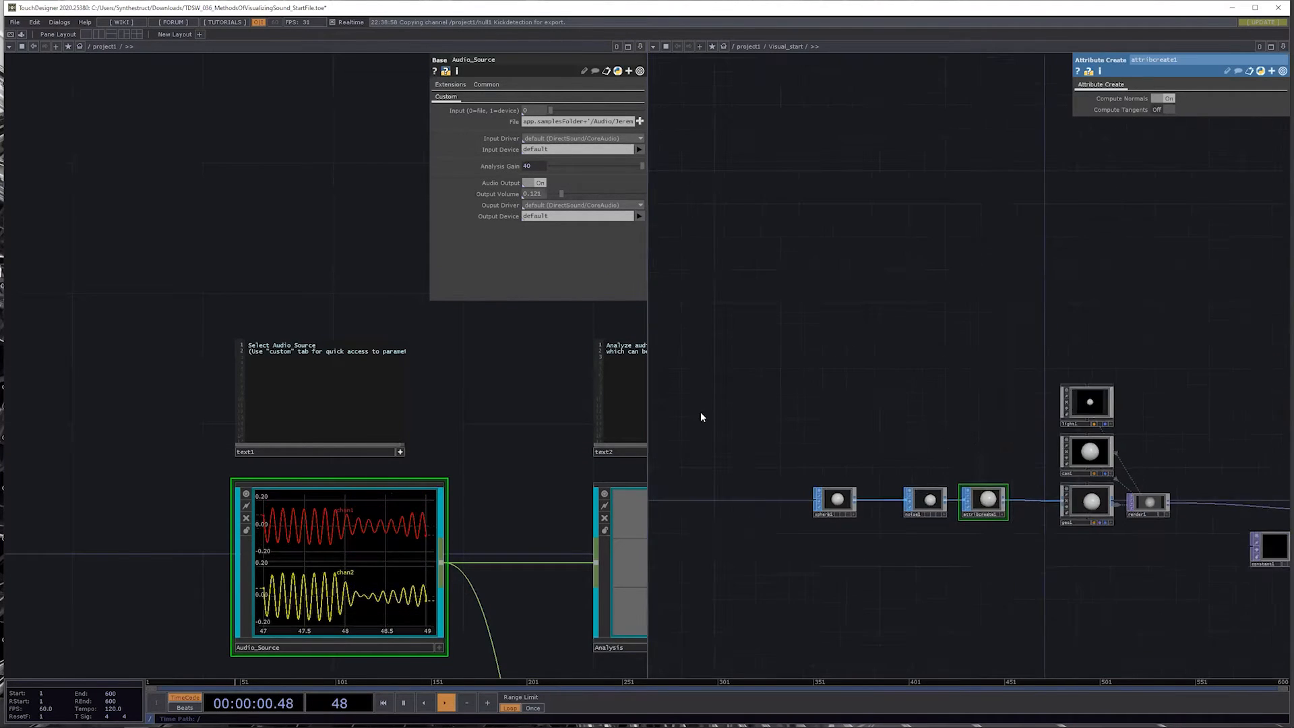
left_click(99, 34)
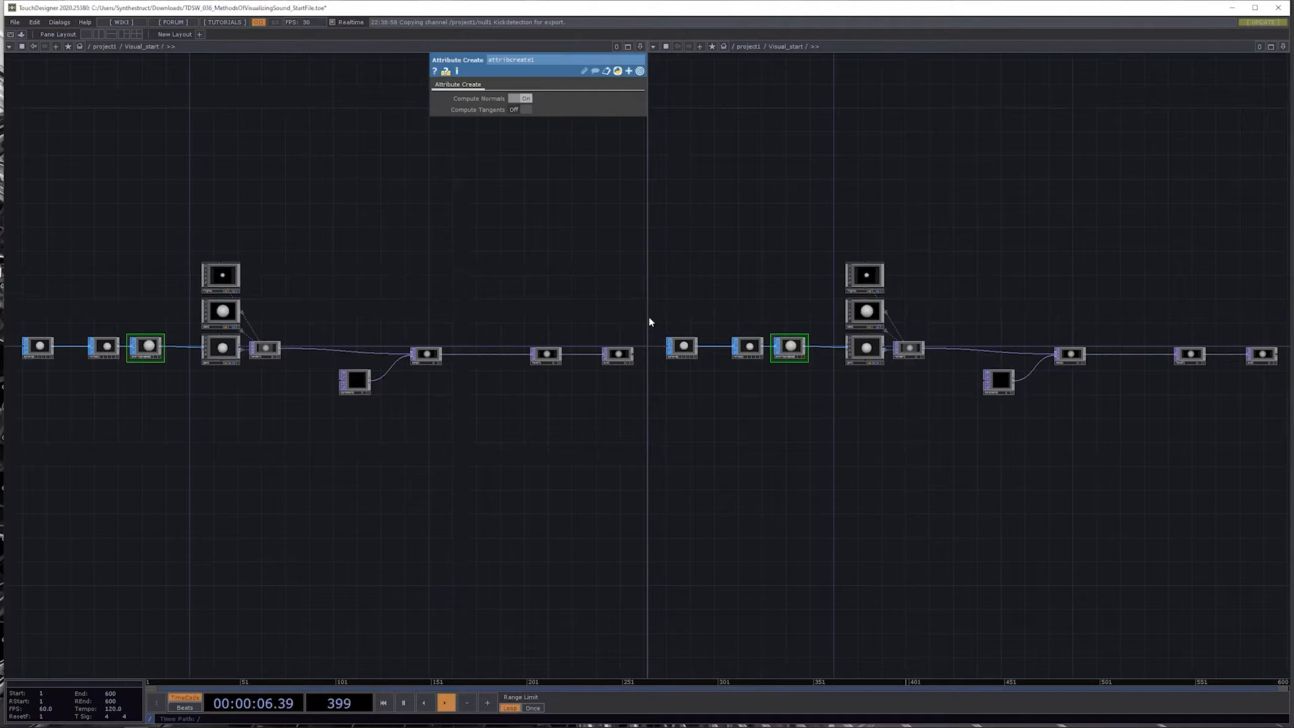
key("Tab")
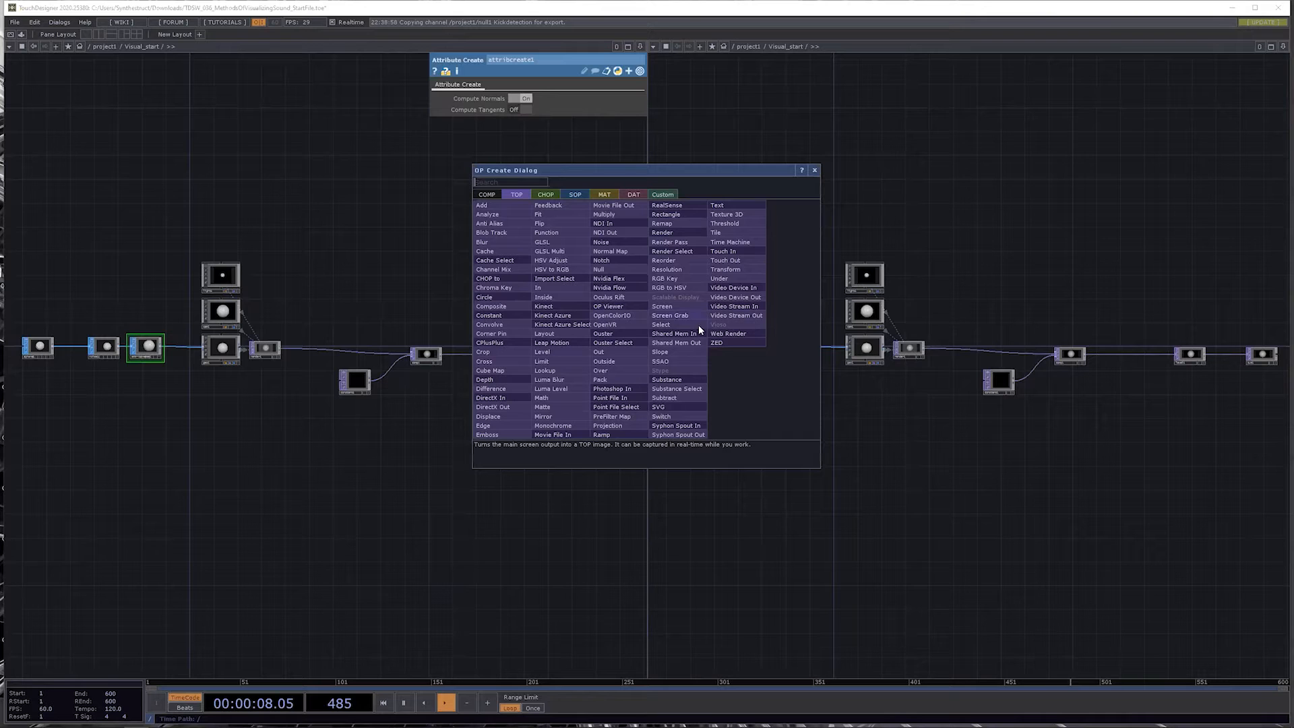
left_click(814, 170)
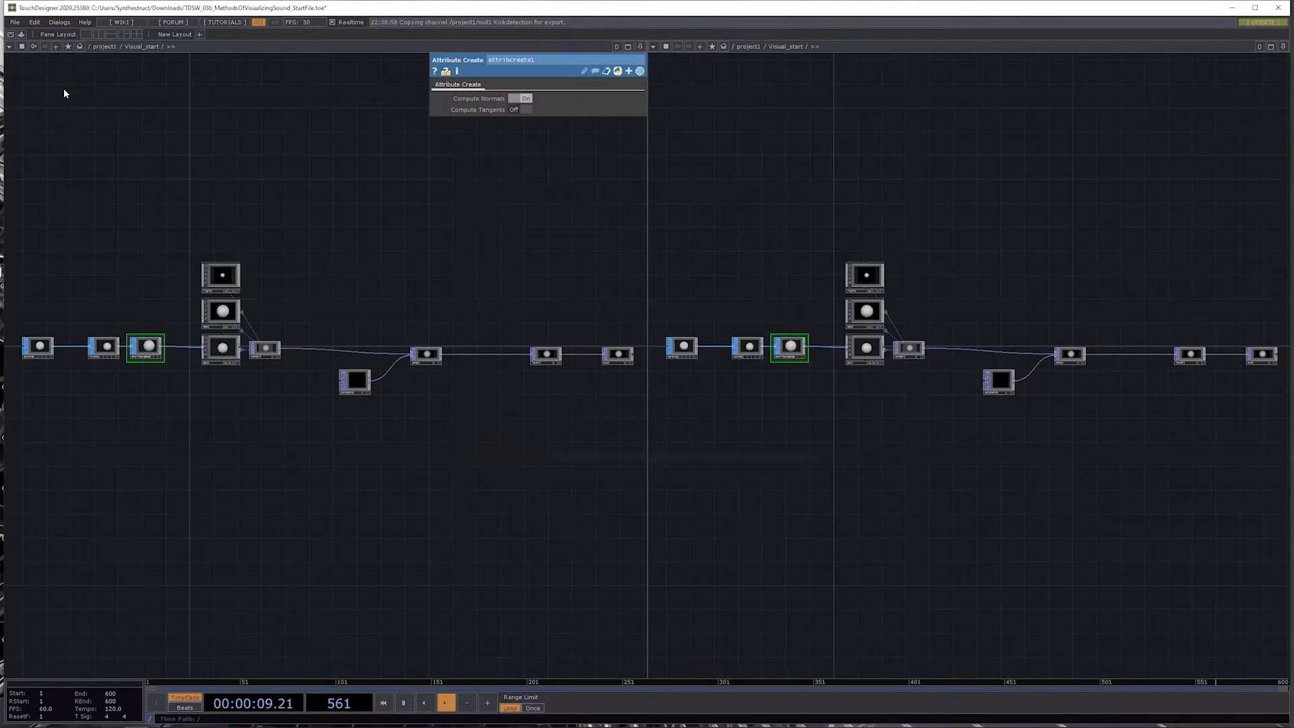
left_click(85, 34)
key("h")
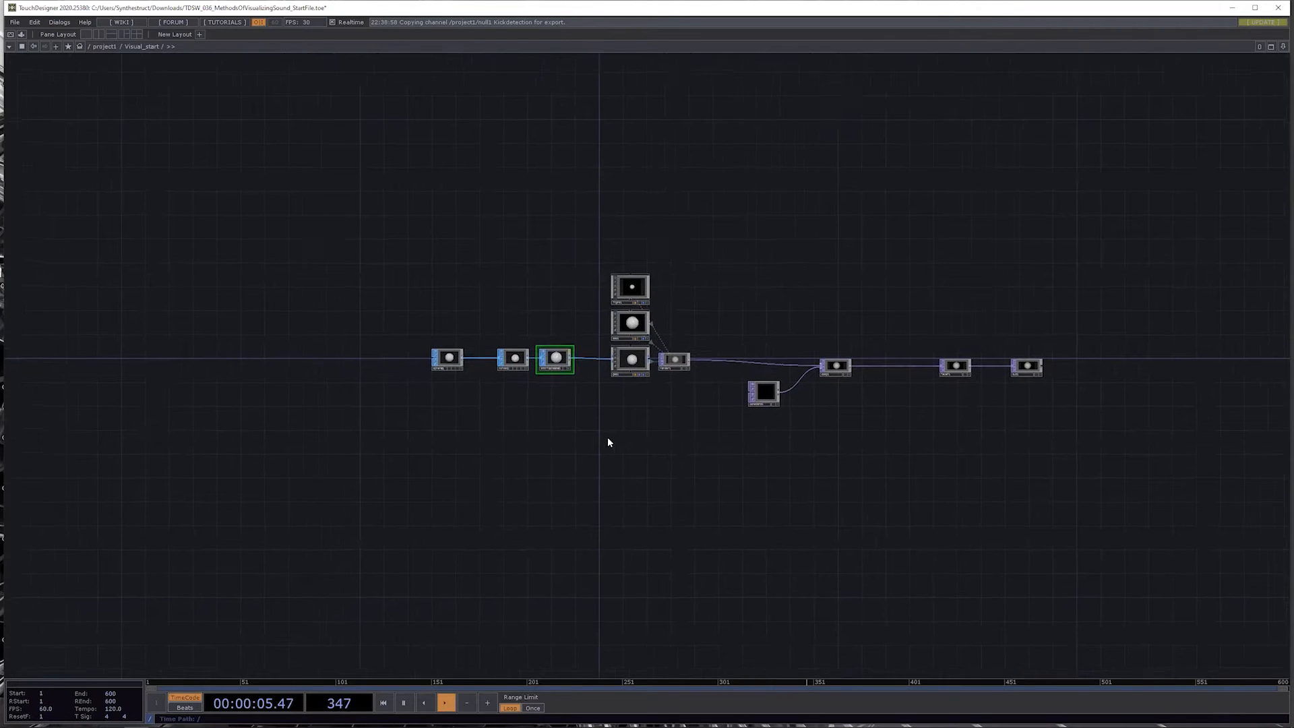
Step: Delete the stray openvr1 operator and display the parameters of attribcreate1
left_click(577, 462)
key("Delete")
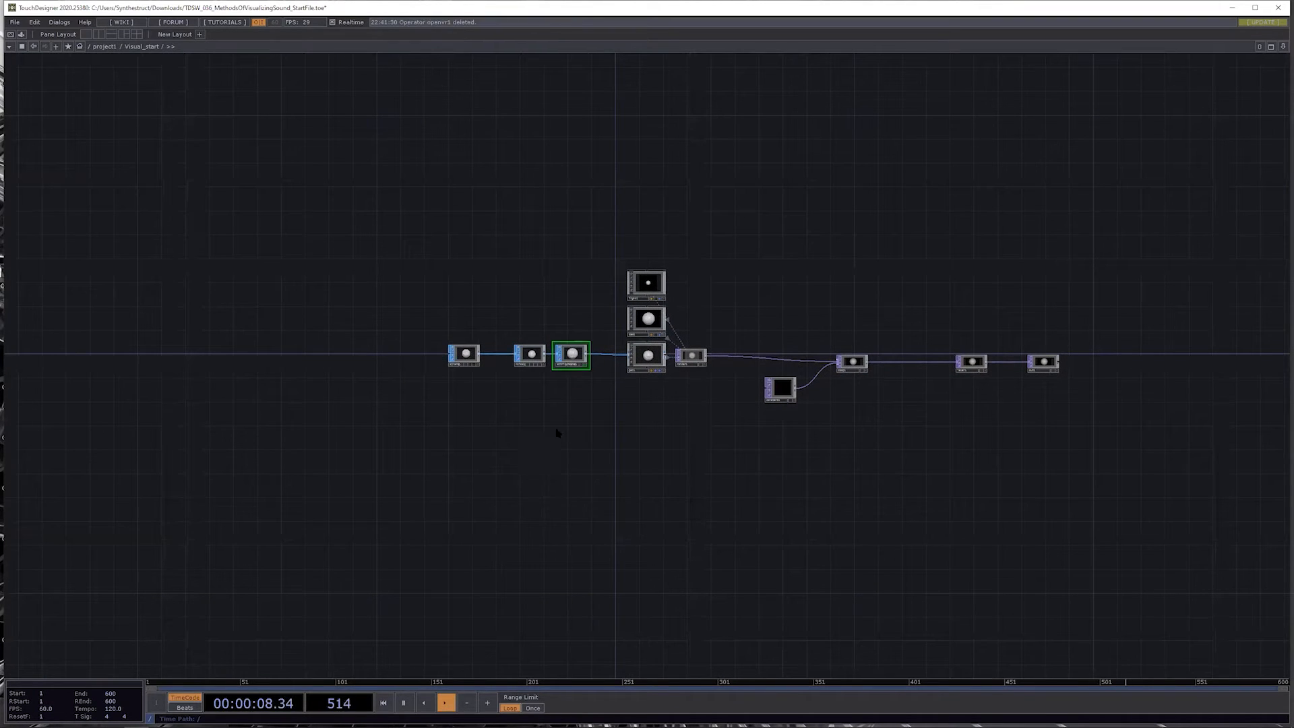
scroll(557, 434, "up", 4)
scroll(689, 579, "up", 4)
left_click_drag(651, 299, 739, 400)
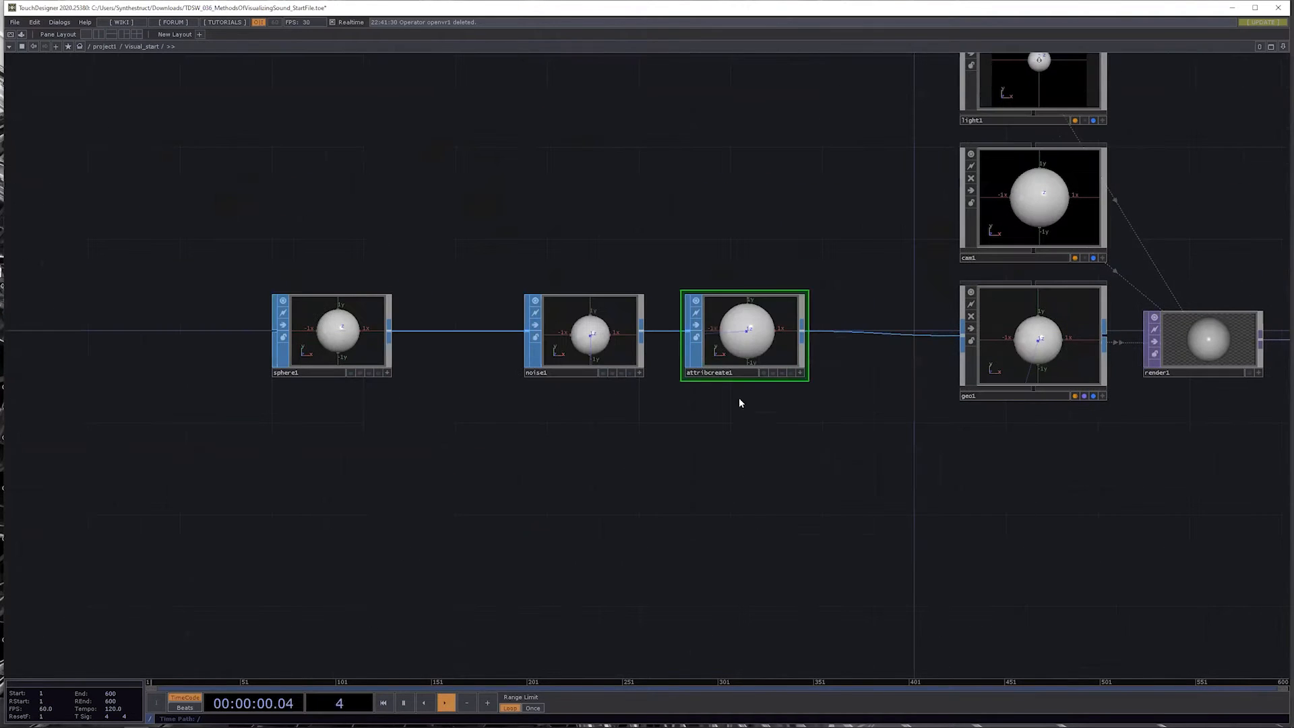
key("p")
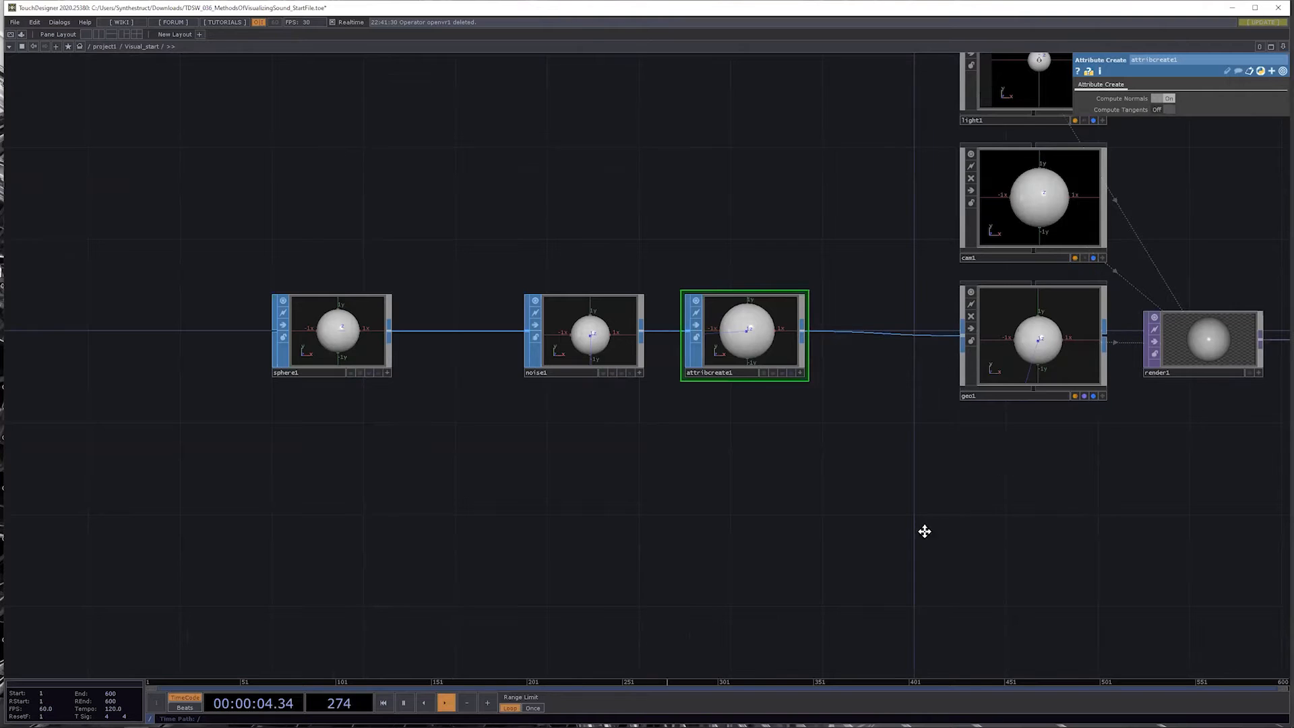
Step: Inspect the parameters of the Visual_start operators in turn: cam1, noise1, attribcreate1, geo1, render1, comp1 and level1
left_click_drag(924, 531, 850, 601)
left_click(966, 268)
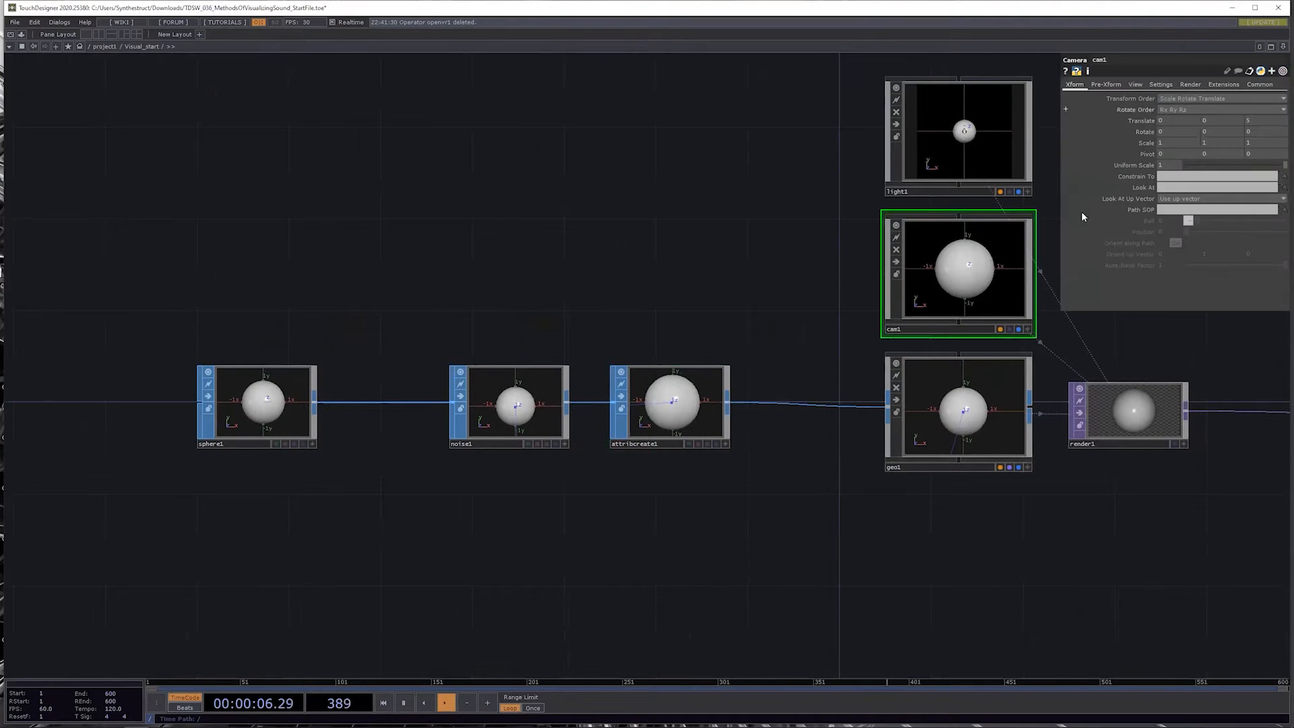
scroll(660, 574, "down", 5)
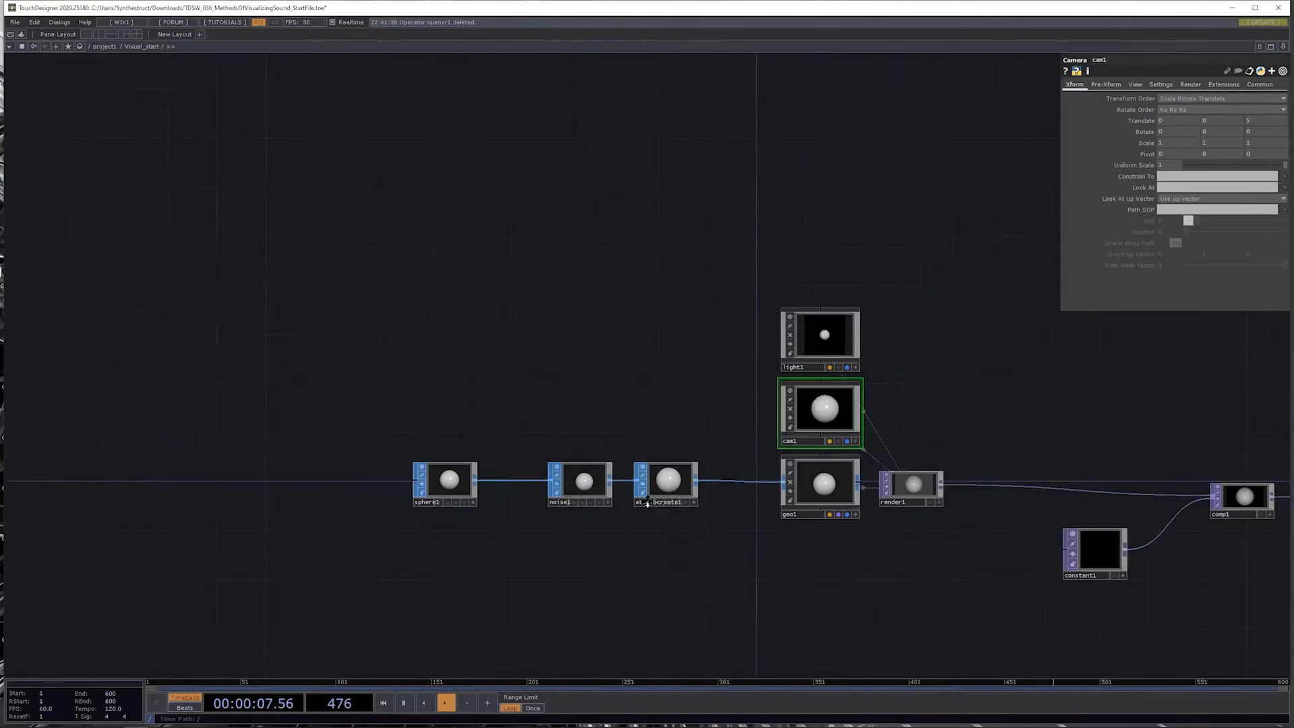
left_click_drag(681, 529, 616, 503)
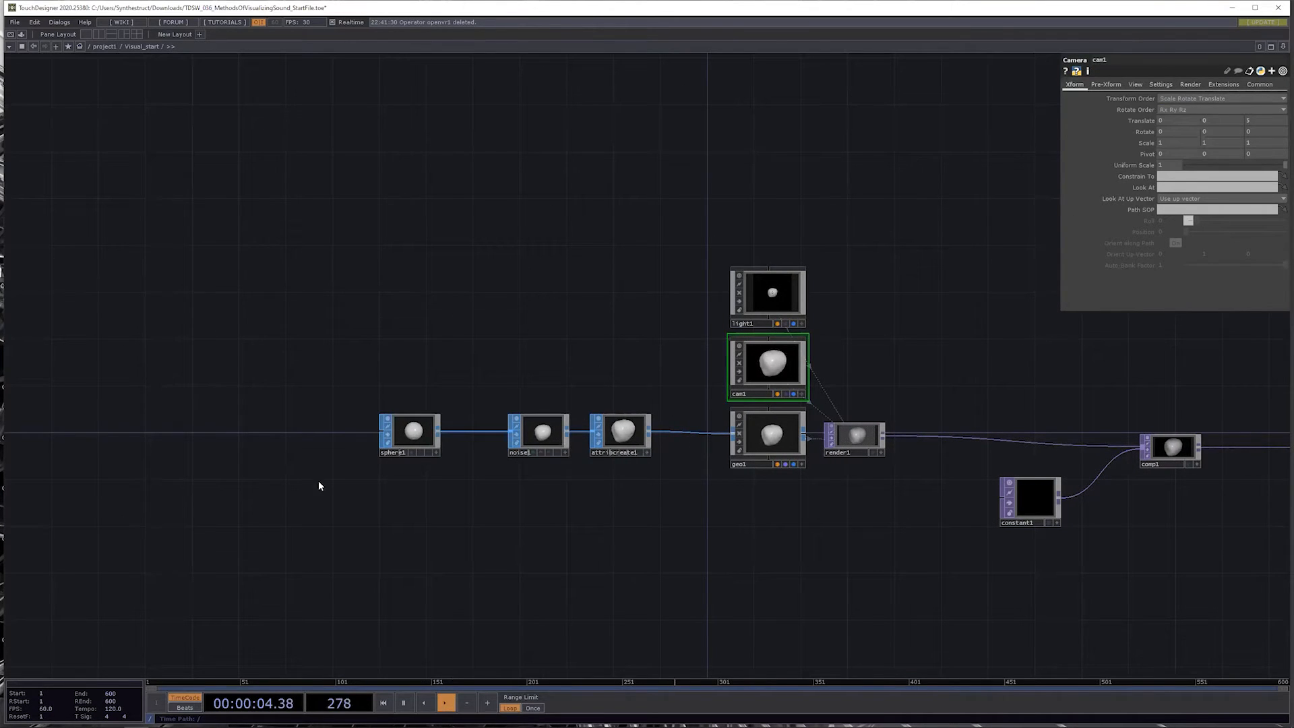
left_click(545, 436)
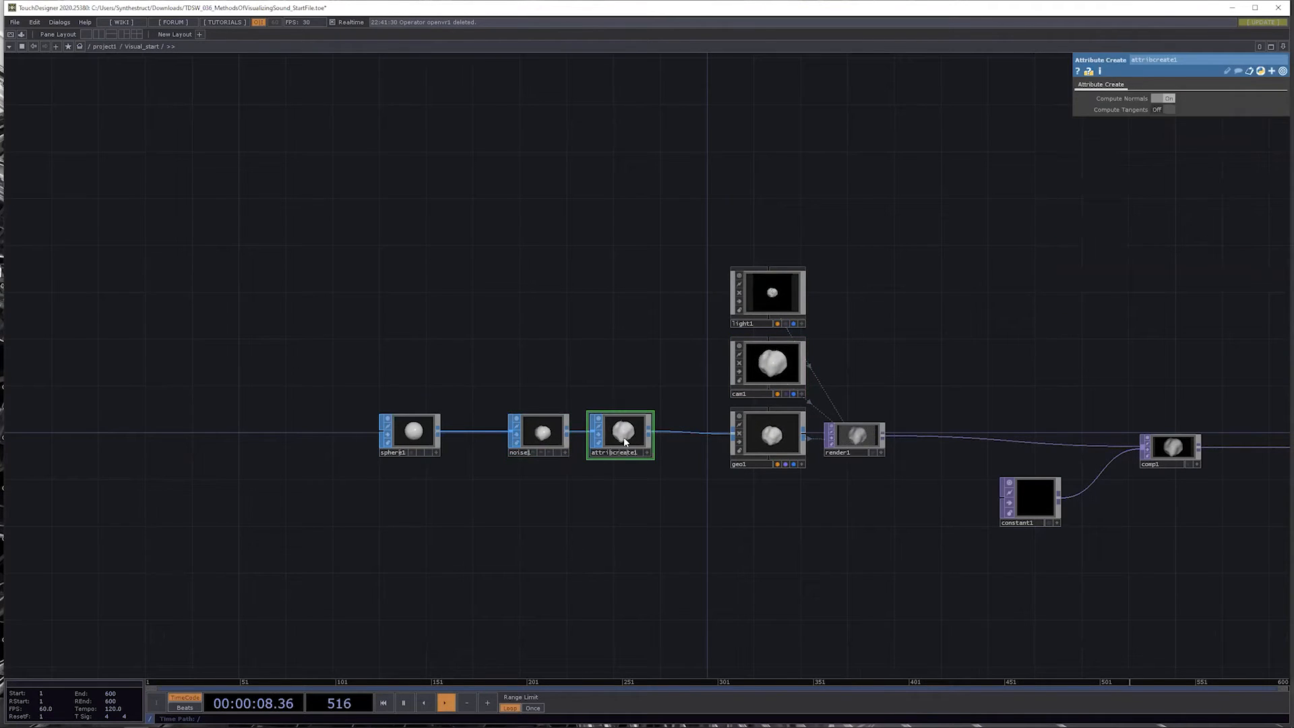
left_click(768, 434)
left_click(844, 441)
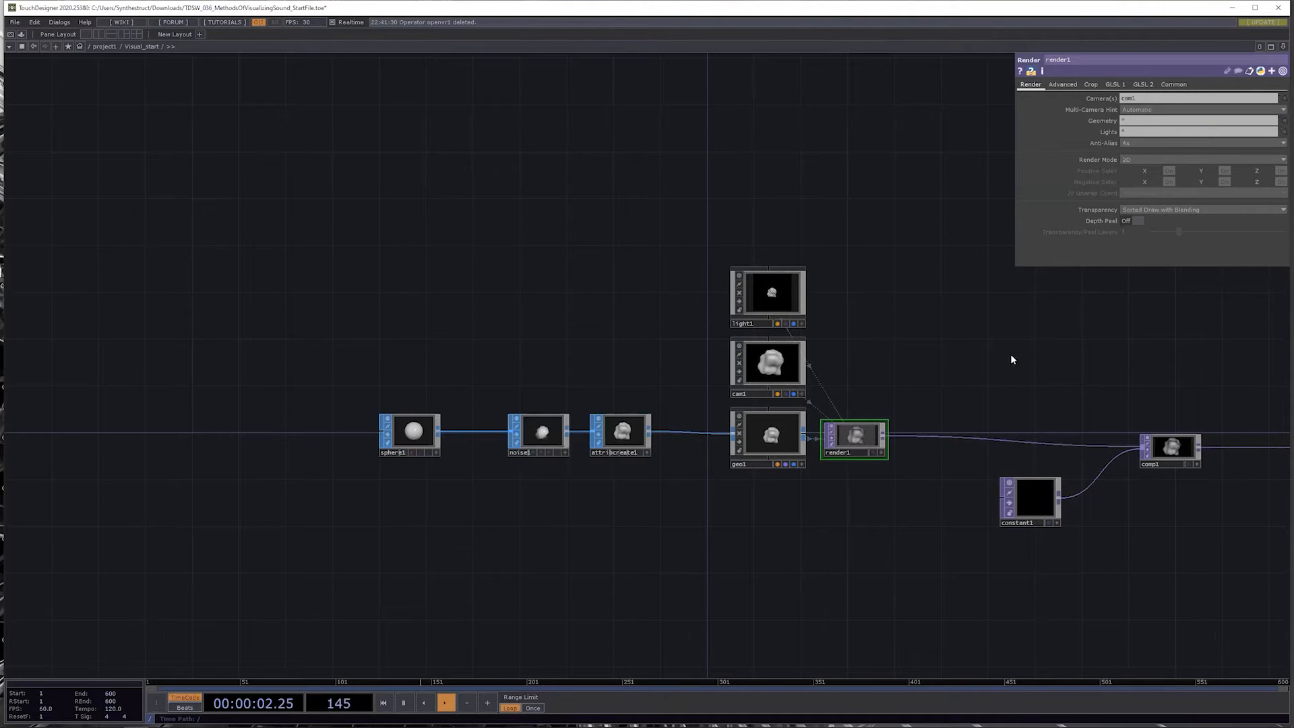
left_click(1167, 446)
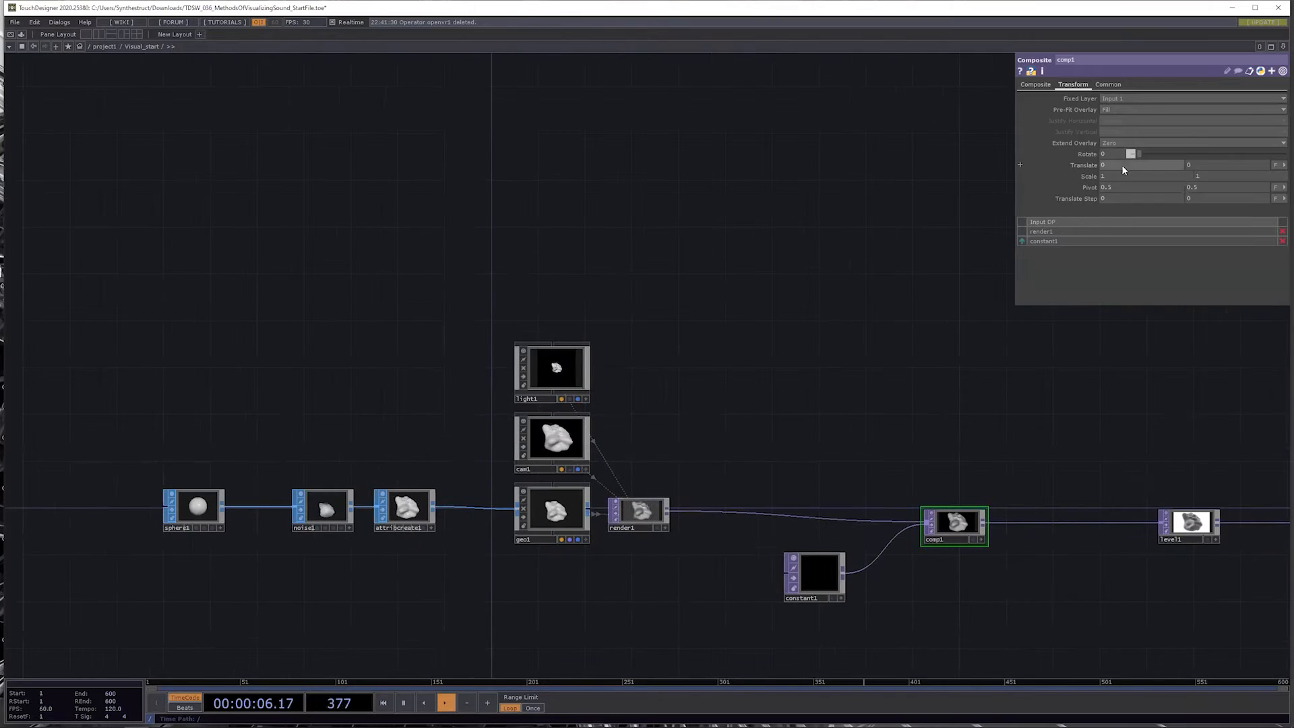
left_click(1190, 521)
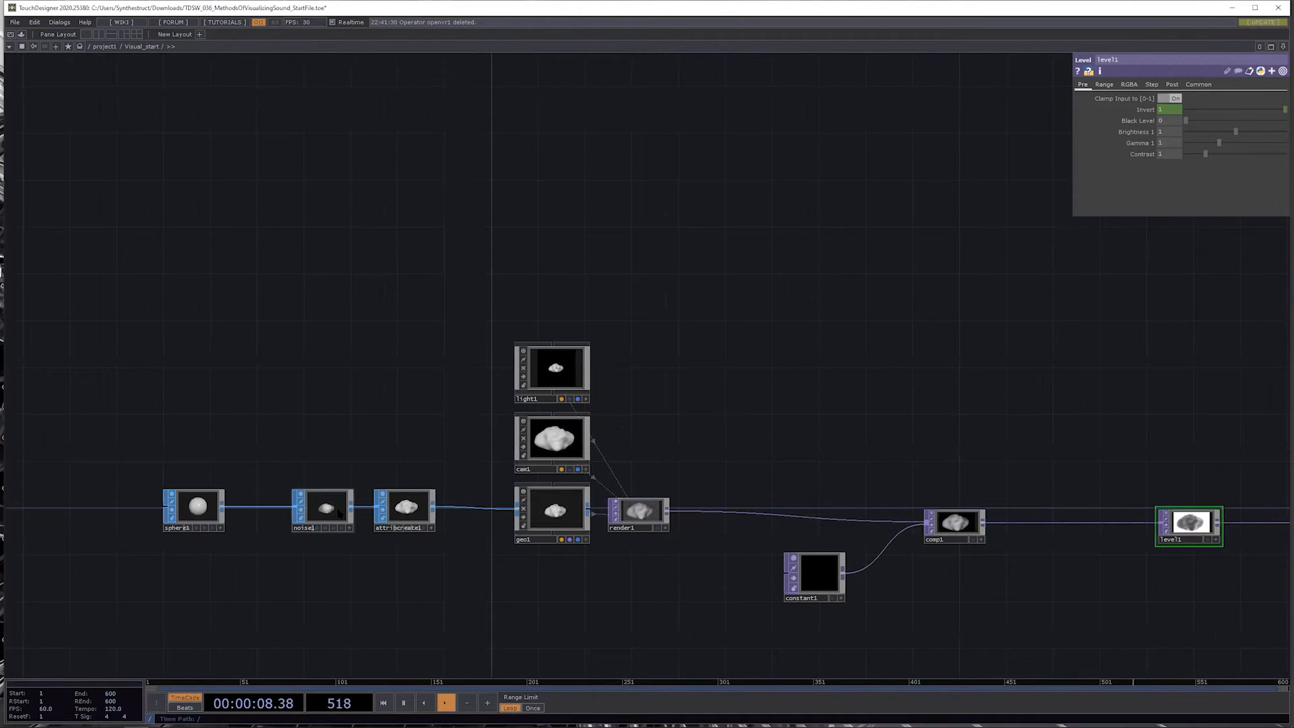
Step: Review the parameters of attribcreate1, cam1 and light1
left_click(404, 506)
left_click(554, 438)
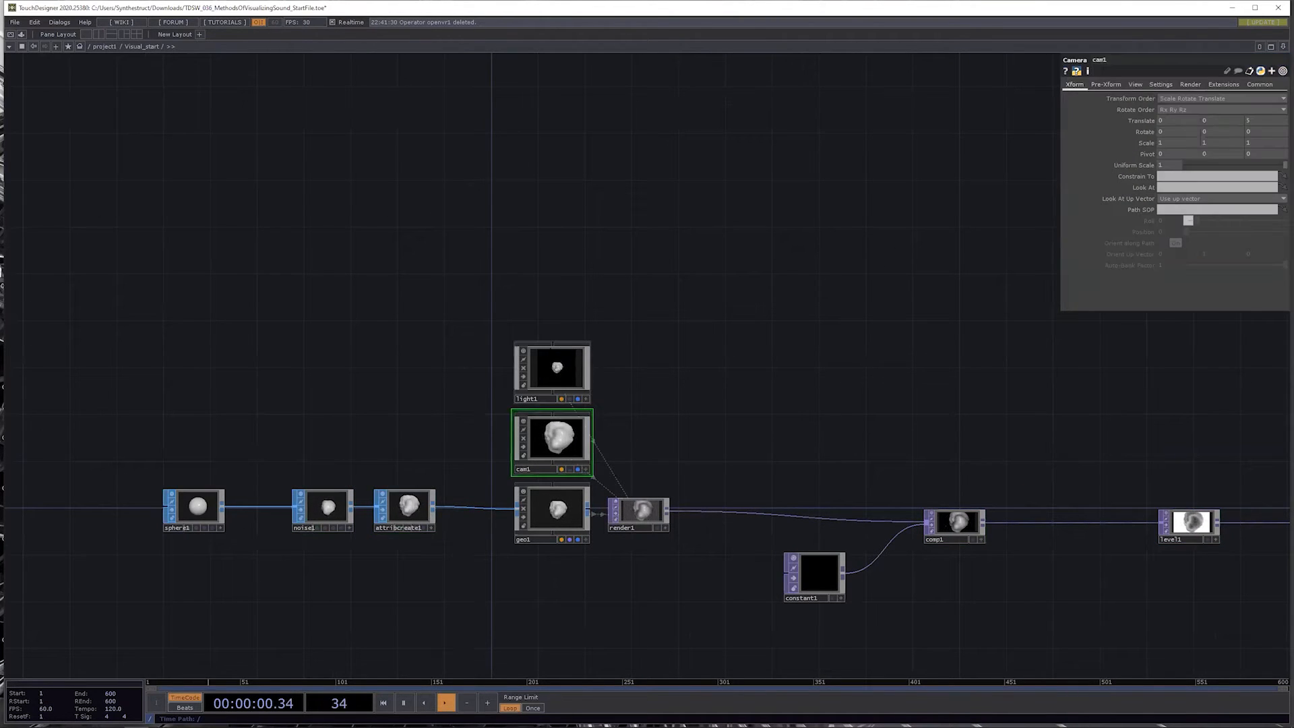
left_click(554, 369)
left_click_drag(744, 576, 718, 564)
left_click_drag(542, 580, 700, 593)
Step: Go back up to project1 and set the Output Volume of Audio_Source to 0
scroll(395, 619, "down", 10)
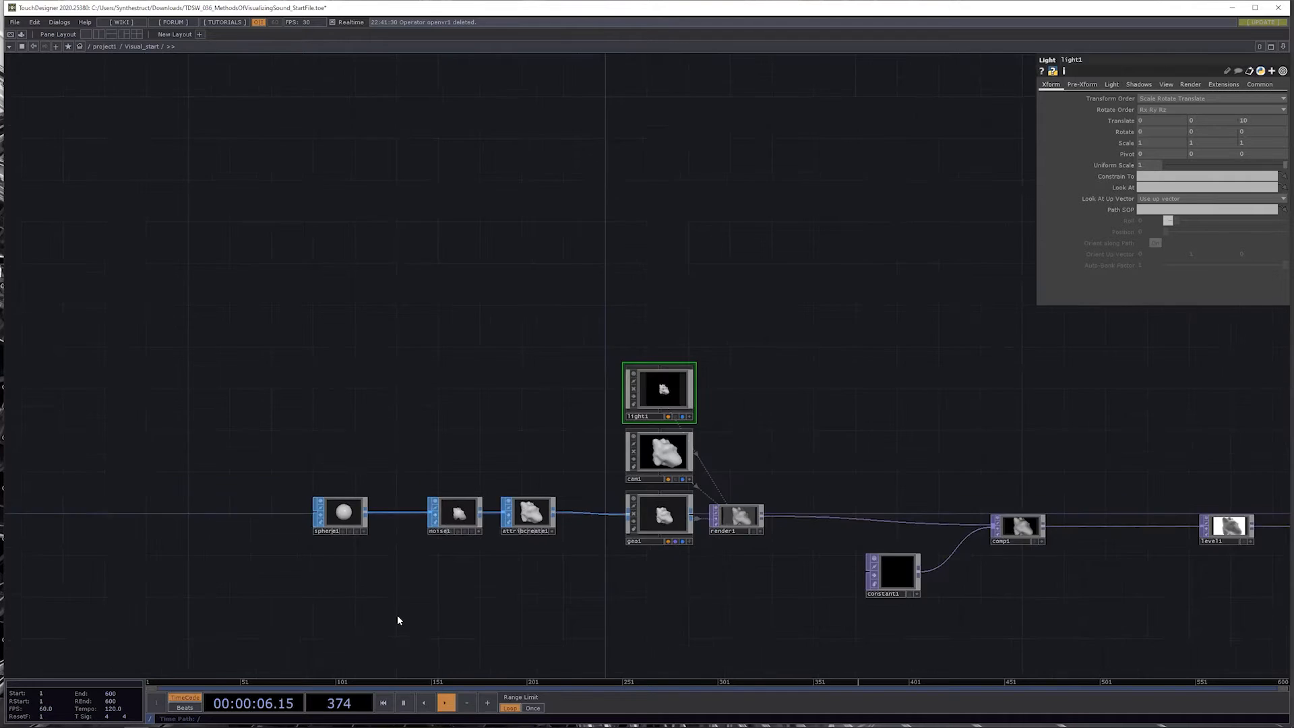
middle_click_drag(558, 333, 364, 418)
left_click_drag(611, 514, 779, 494)
left_click_drag(155, 306, 256, 286)
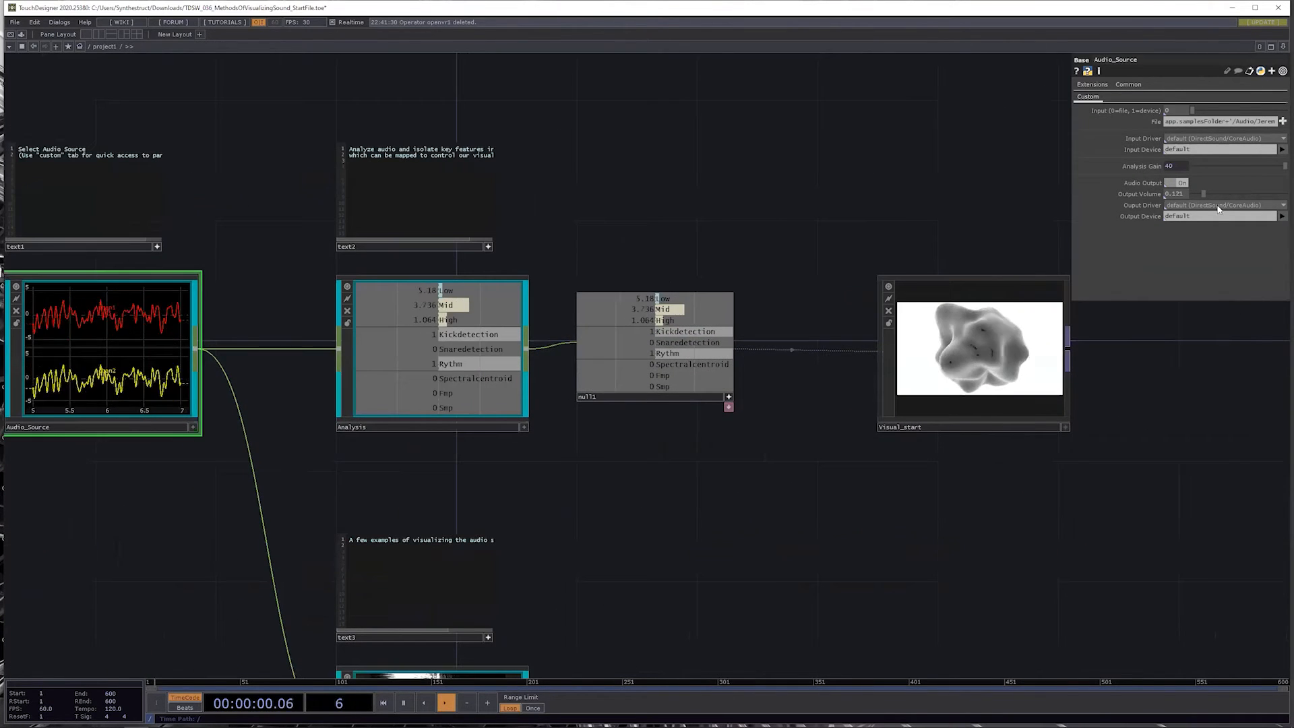
left_click_drag(1204, 195, 1191, 196)
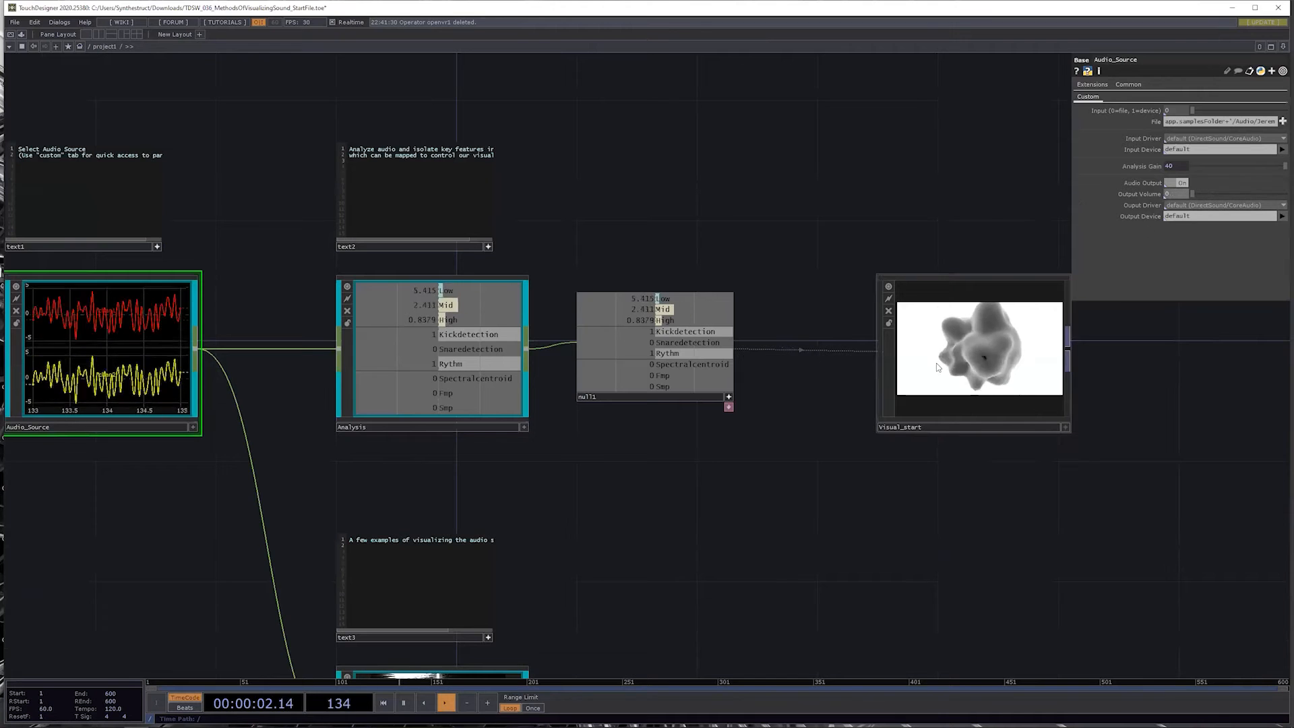
Step: Enter Visual_start, open the Component Editor for the parent component and place its window clear of the operator network
left_click(1017, 326)
key("i")
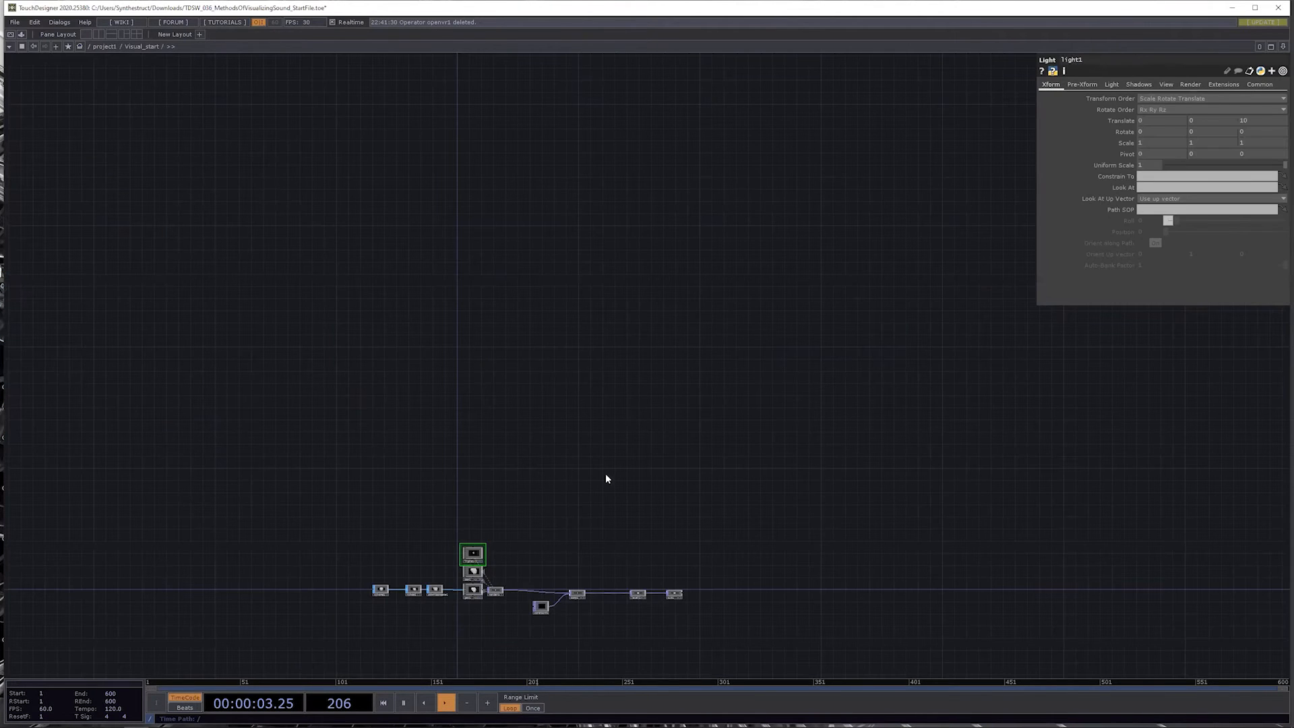
key("h")
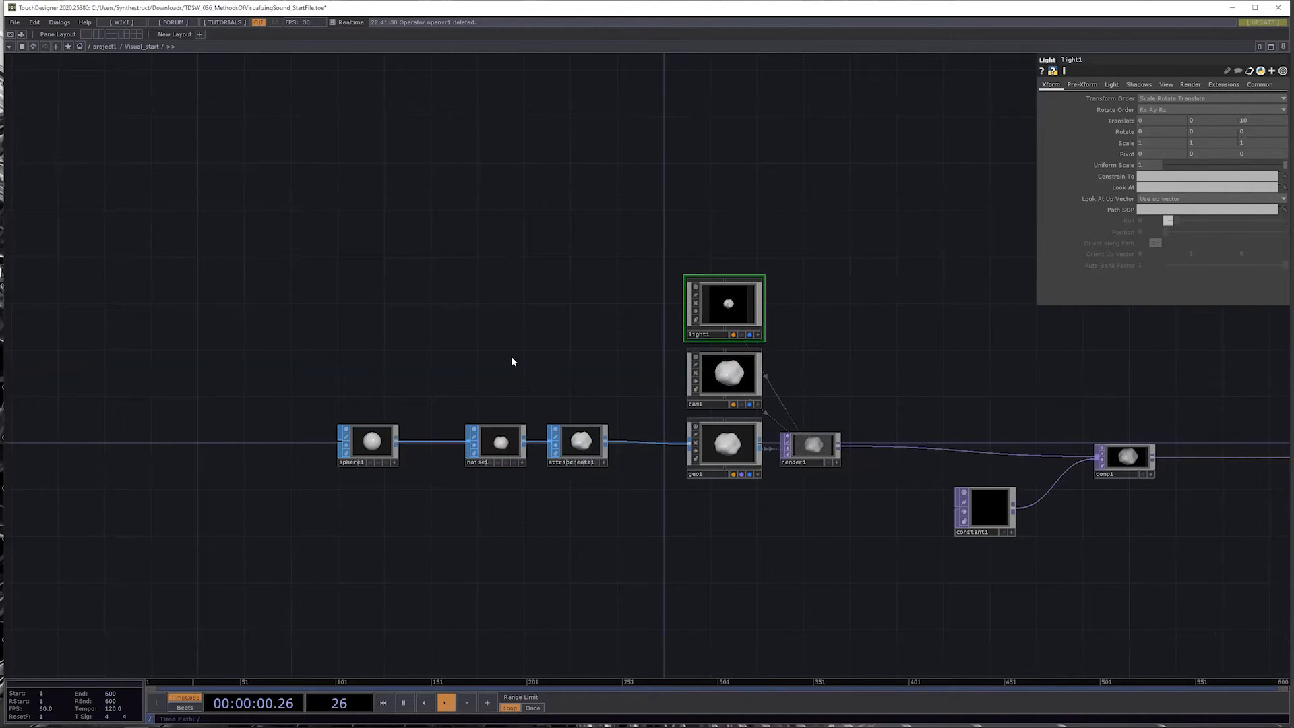
right_click(458, 282)
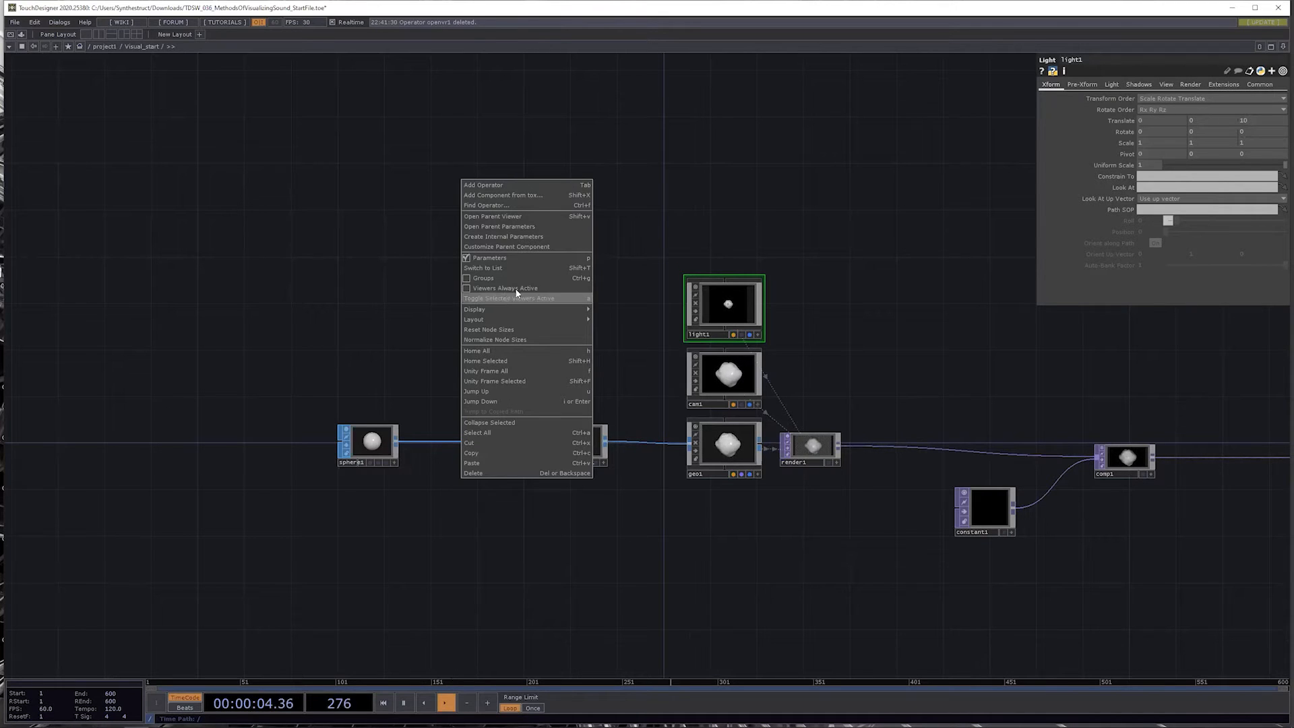
left_click(516, 246)
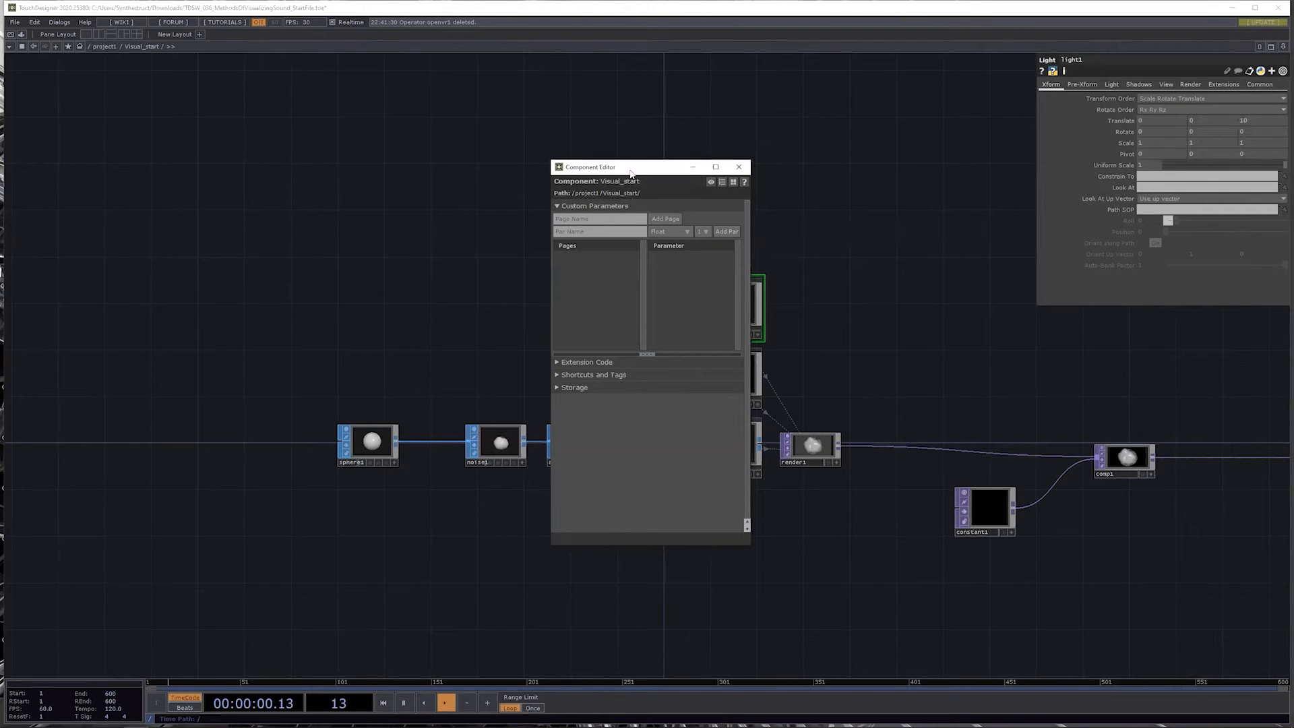
left_click_drag(639, 172, 155, 100)
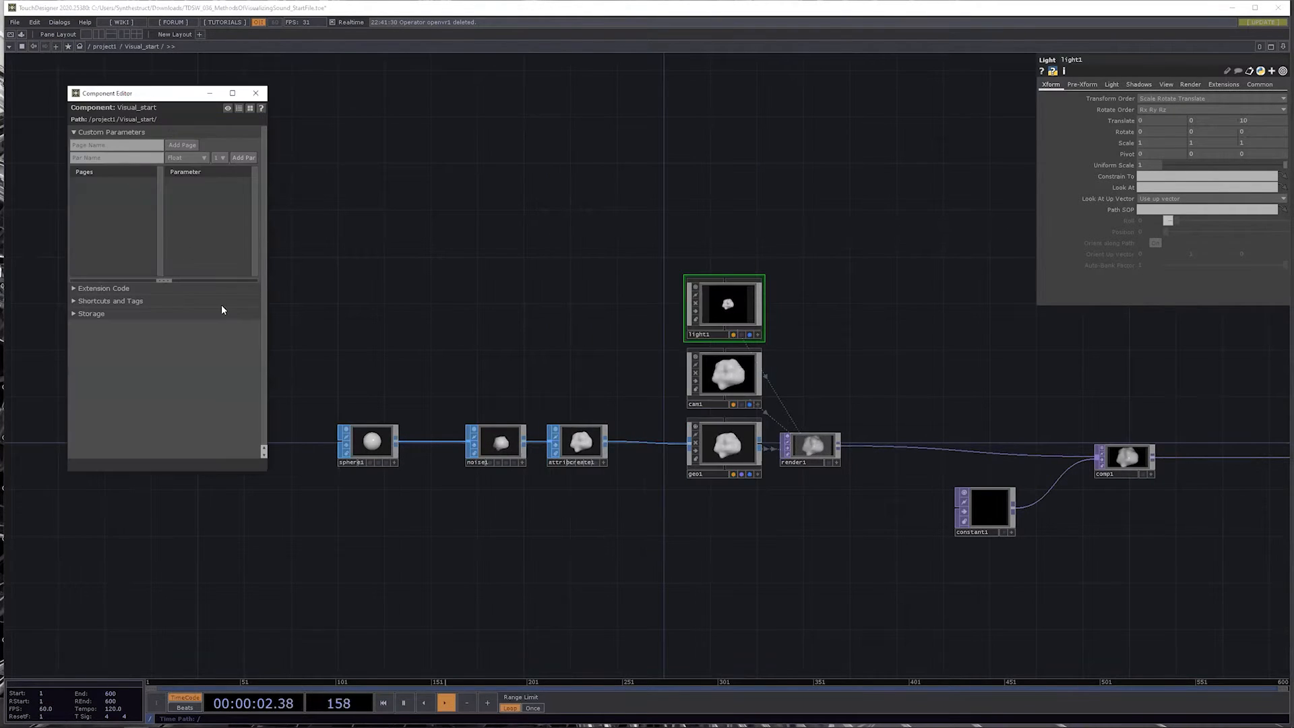
Step: Go up to project1 and display the custom parameters of Audio_Source as a reference
scroll(639, 343, "down", 15)
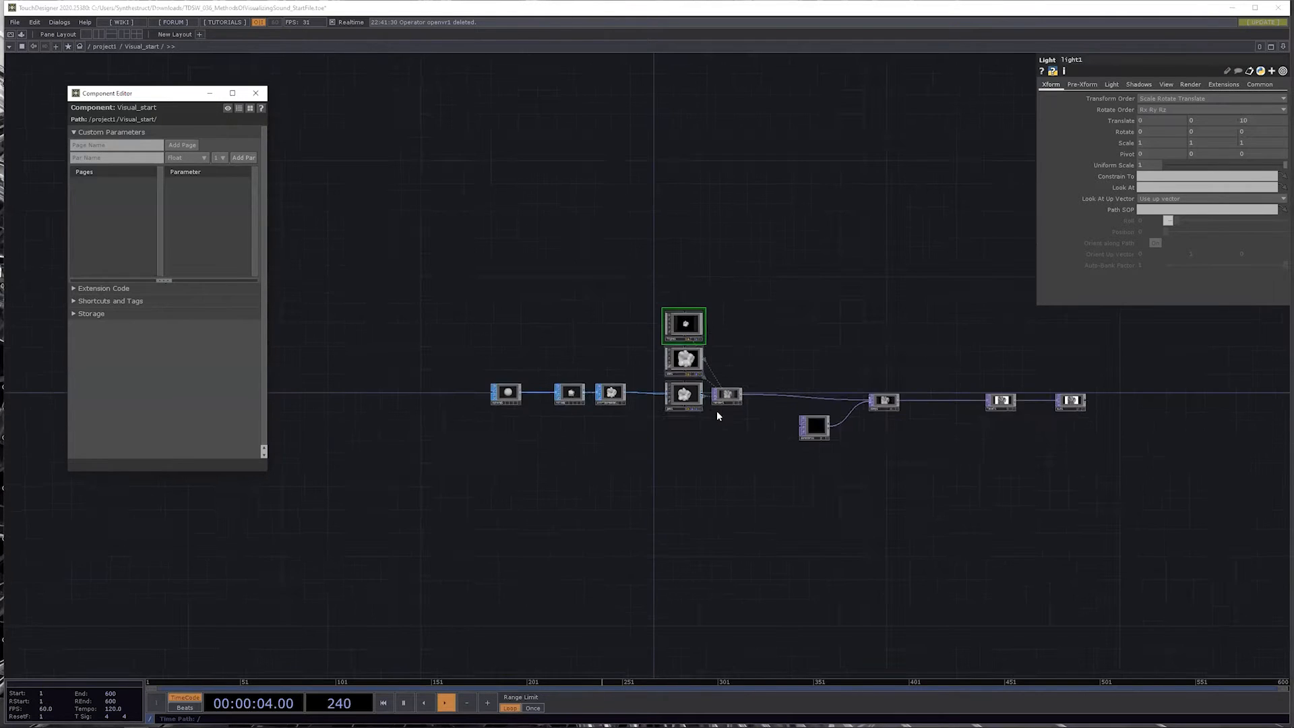
left_click(770, 347)
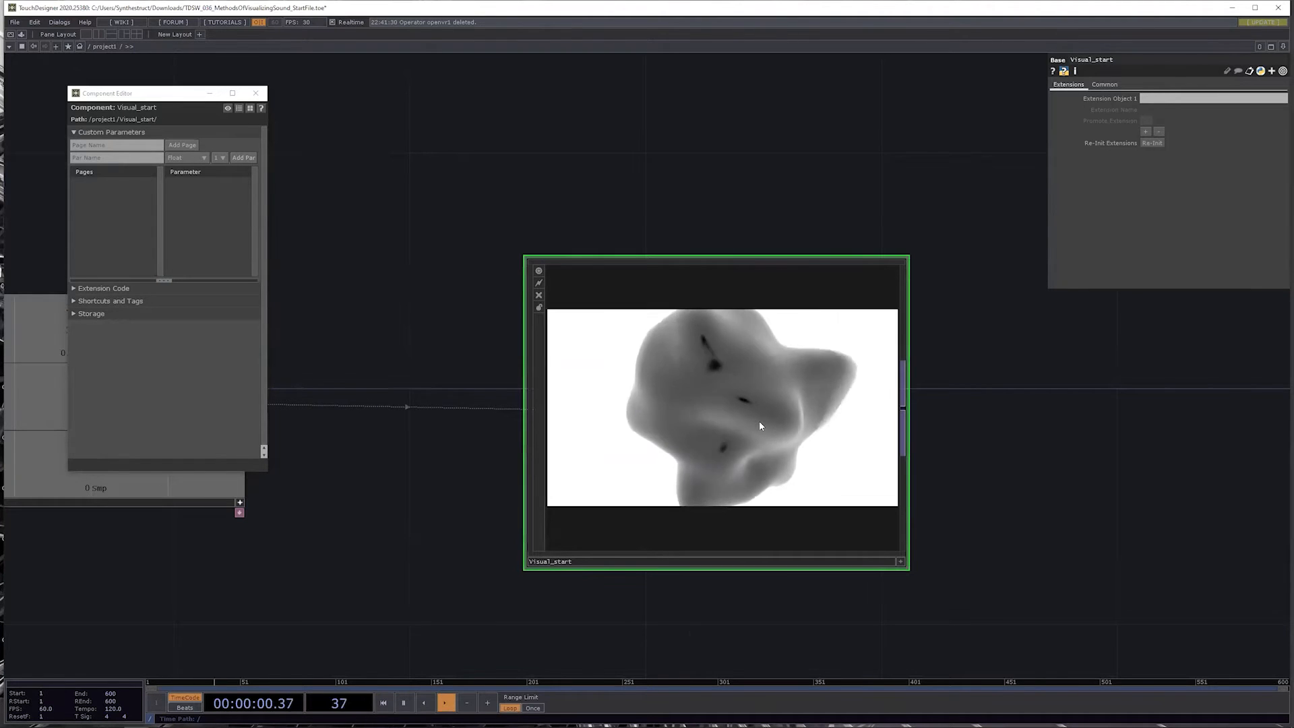
key("i")
key("u")
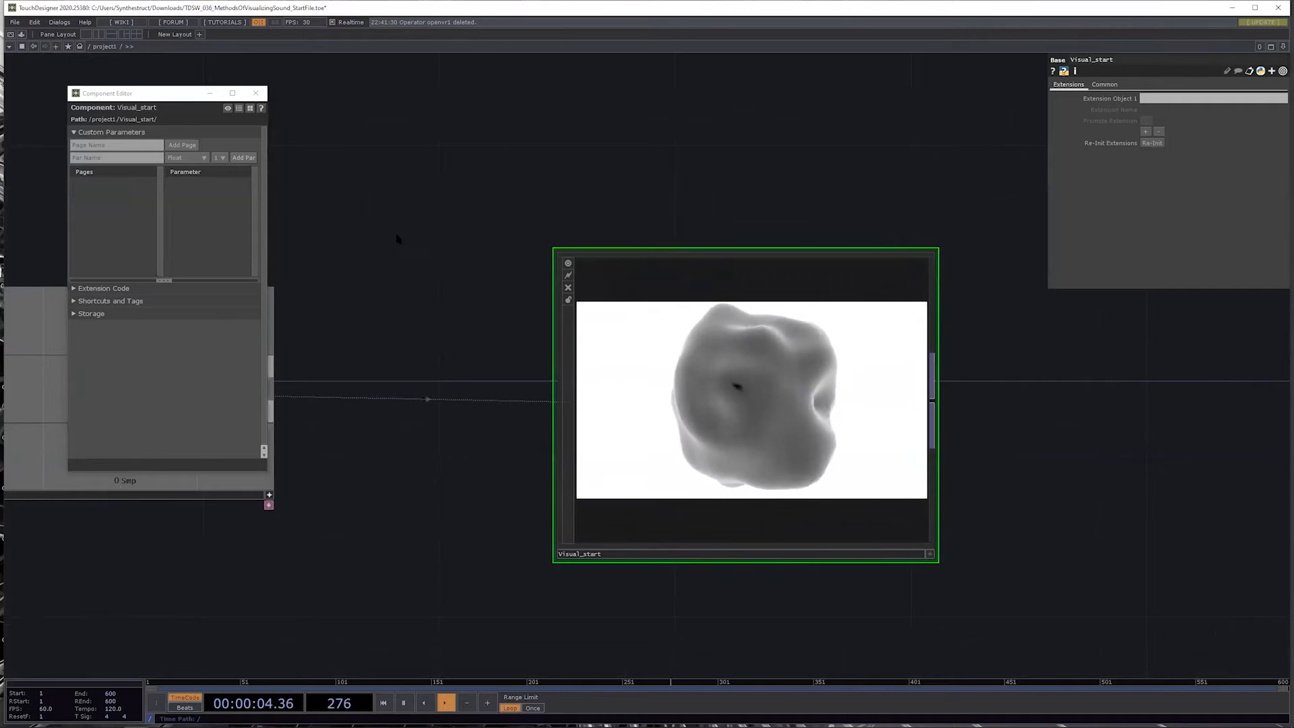
scroll(525, 476, "down", 5)
left_click_drag(468, 536, 752, 515)
left_click(525, 441)
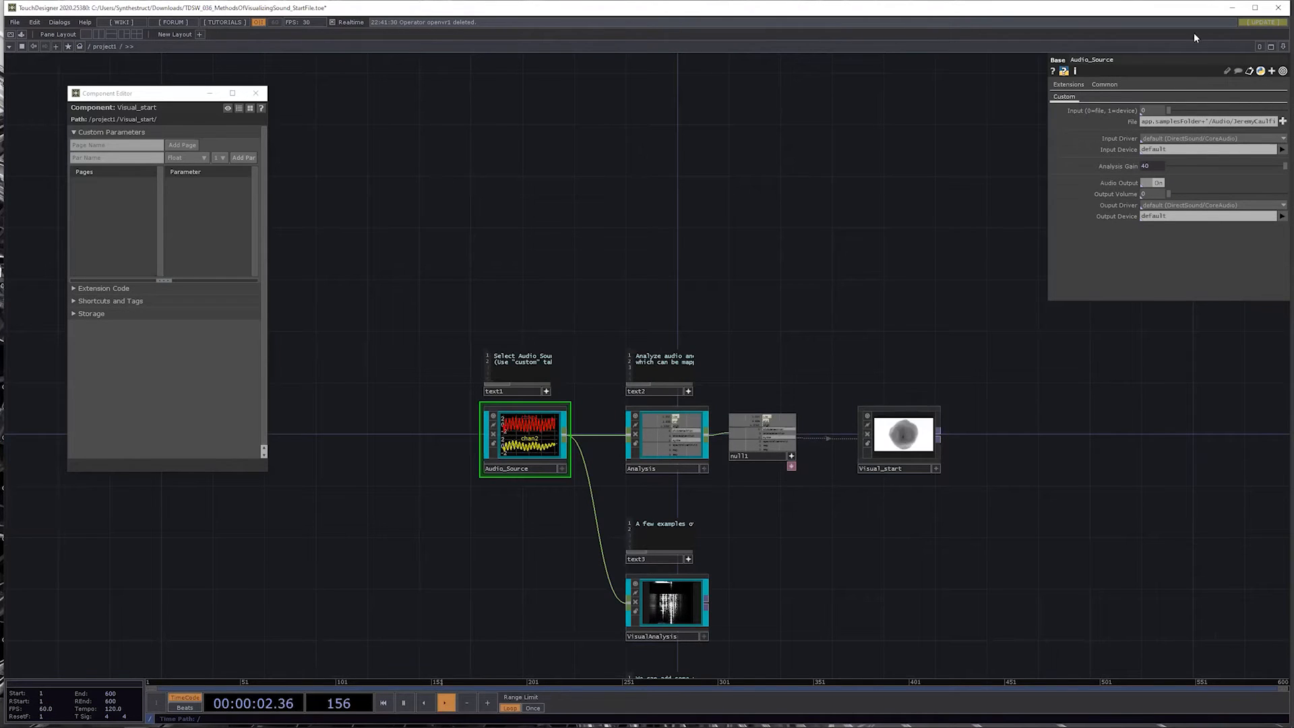
Step: Go back into Visual_start and inspect the parameters of attribcreate1 and noise1
scroll(913, 520, "up", 5)
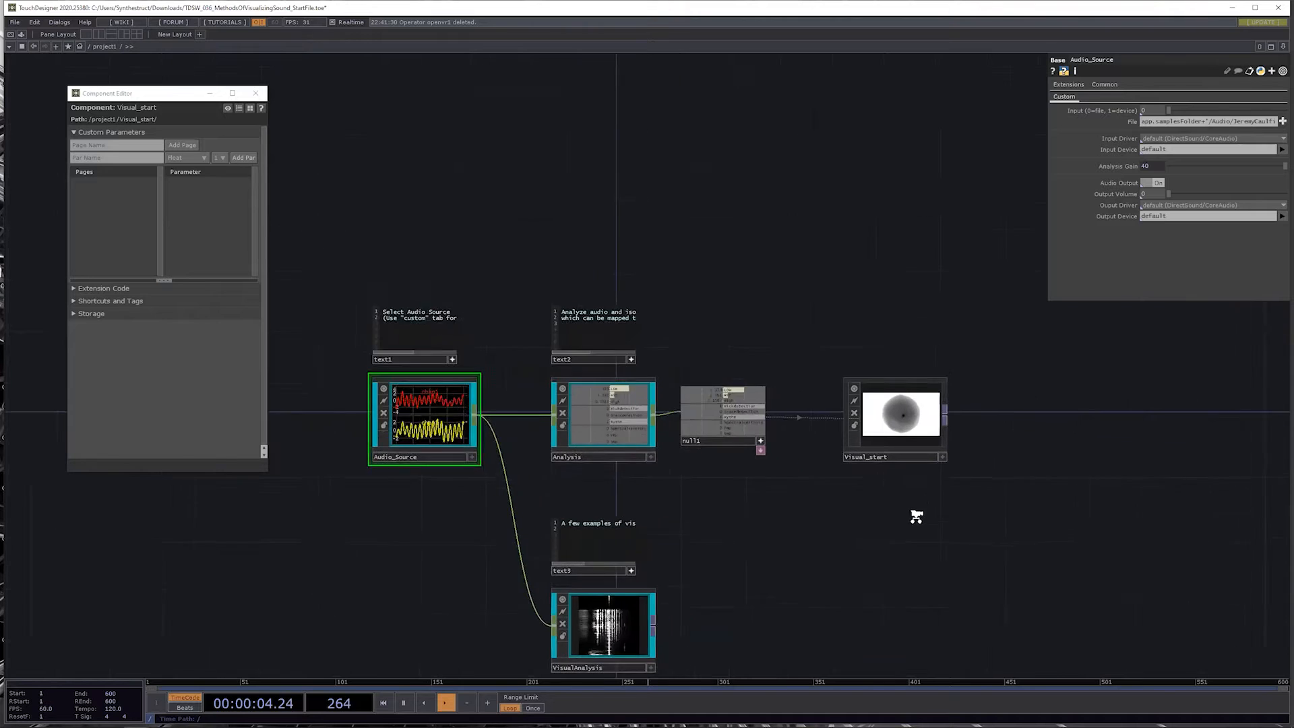
scroll(767, 325, "up", 5)
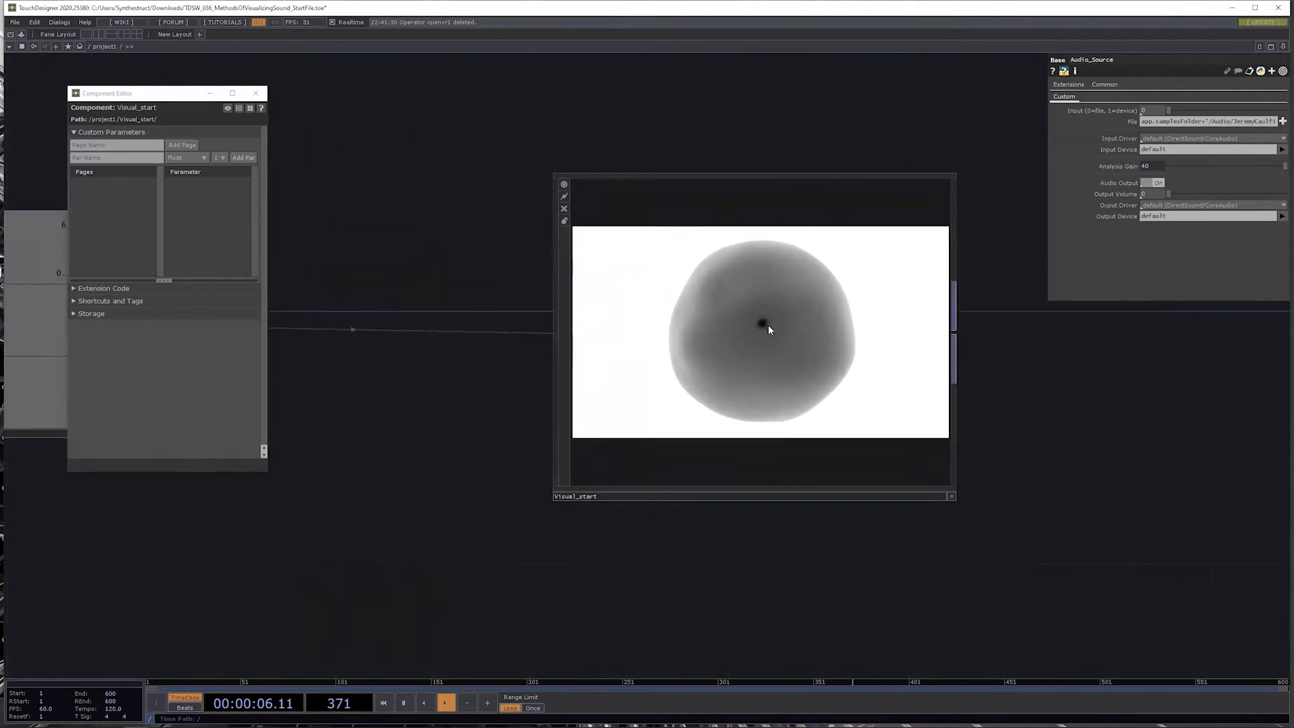
left_click(759, 410)
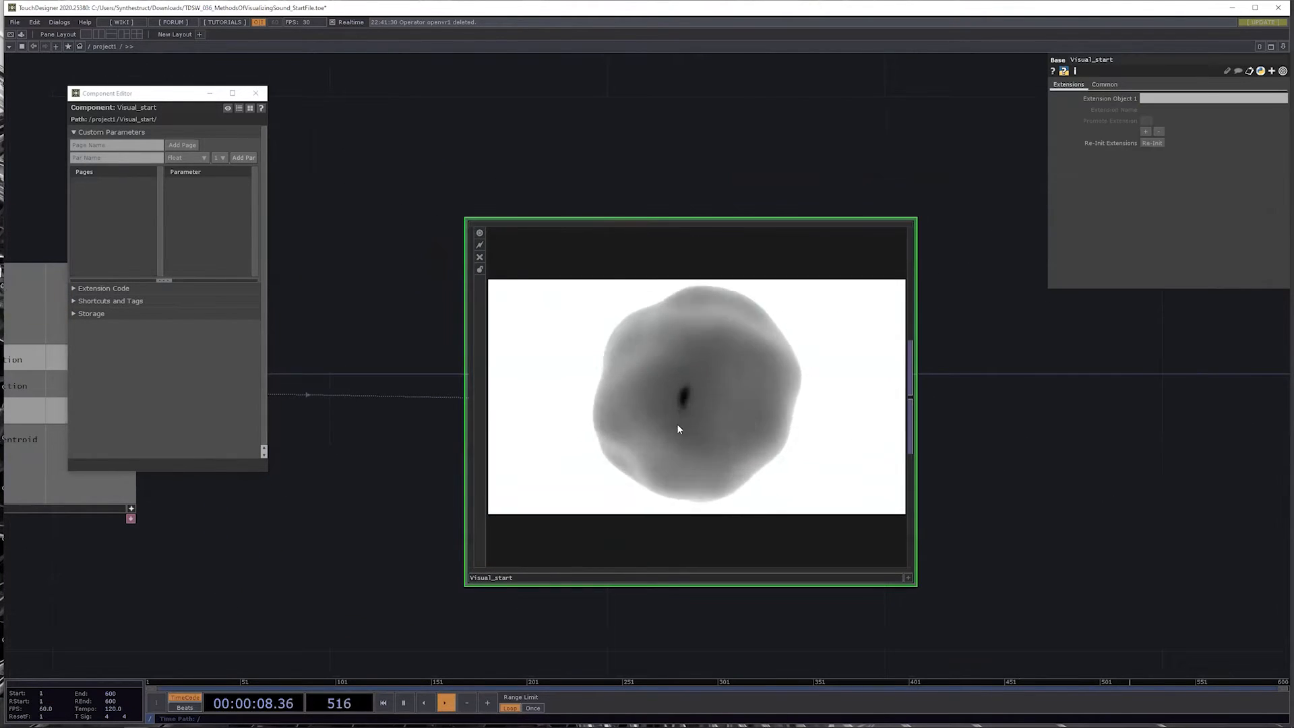
scroll(662, 481, "up", 2)
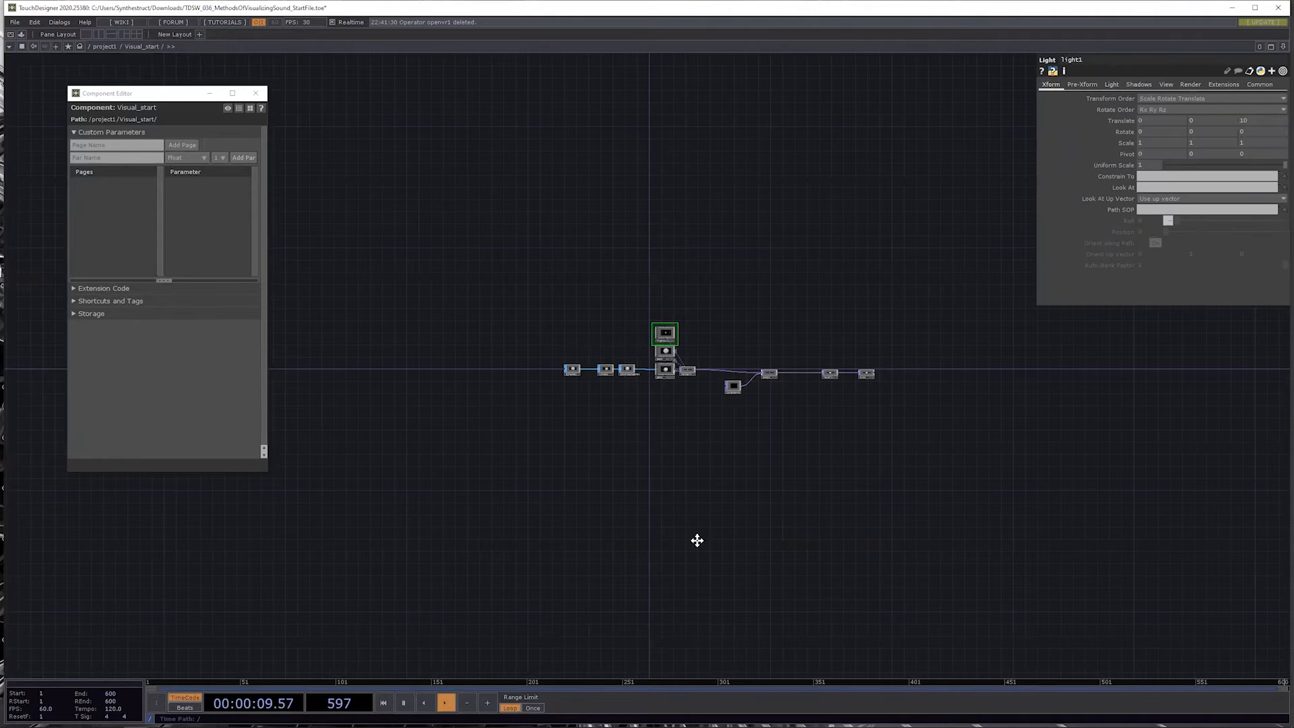
scroll(696, 539, "up", 5)
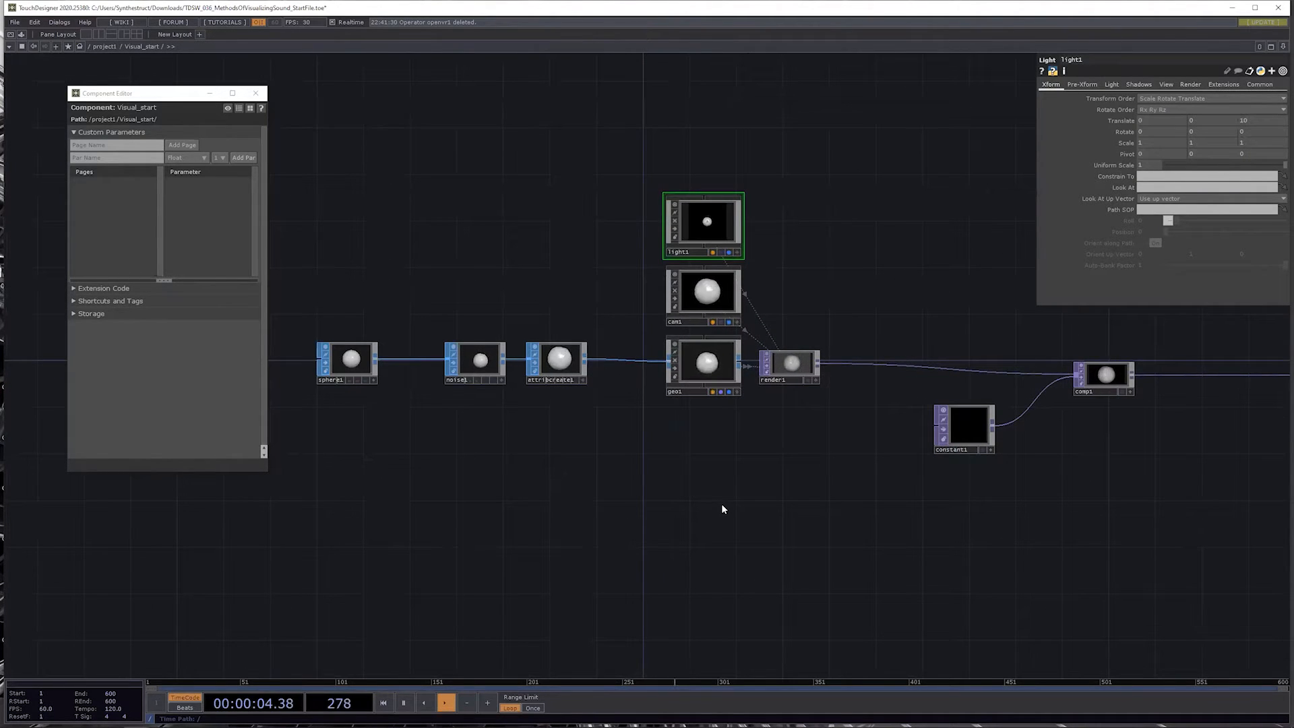
left_click_drag(609, 450, 774, 543)
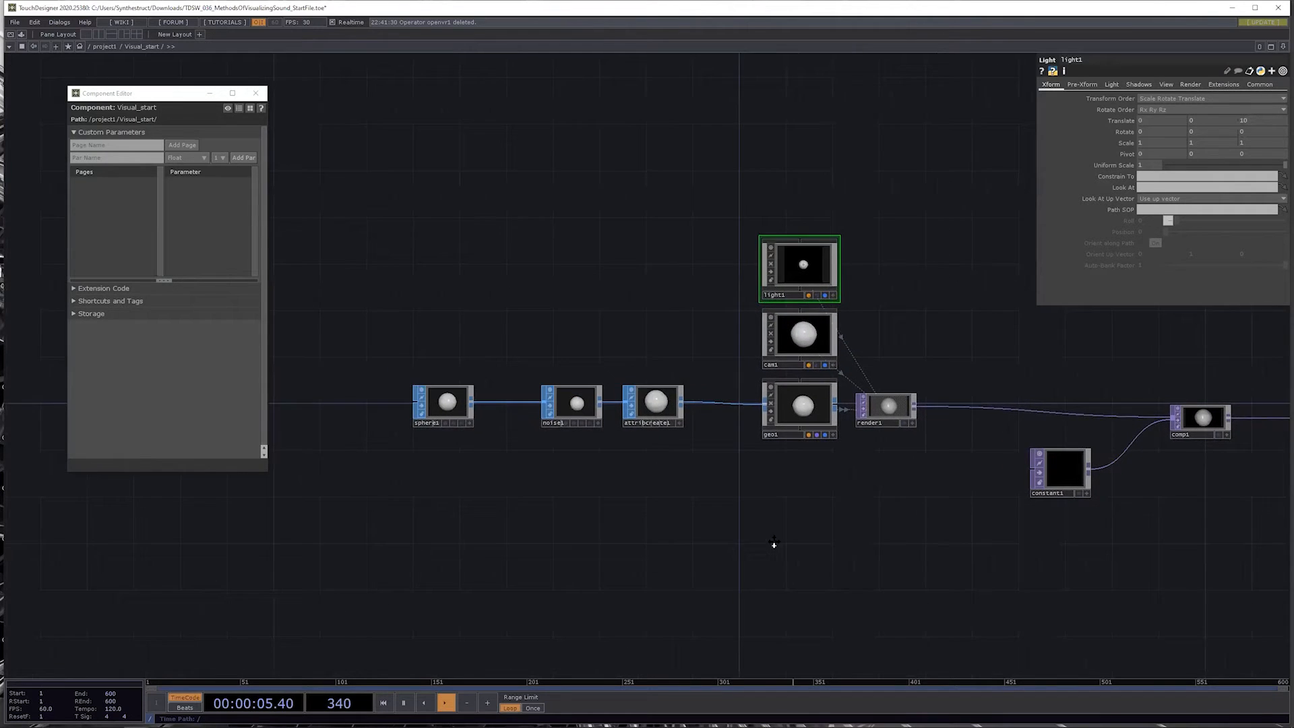
left_click(673, 416)
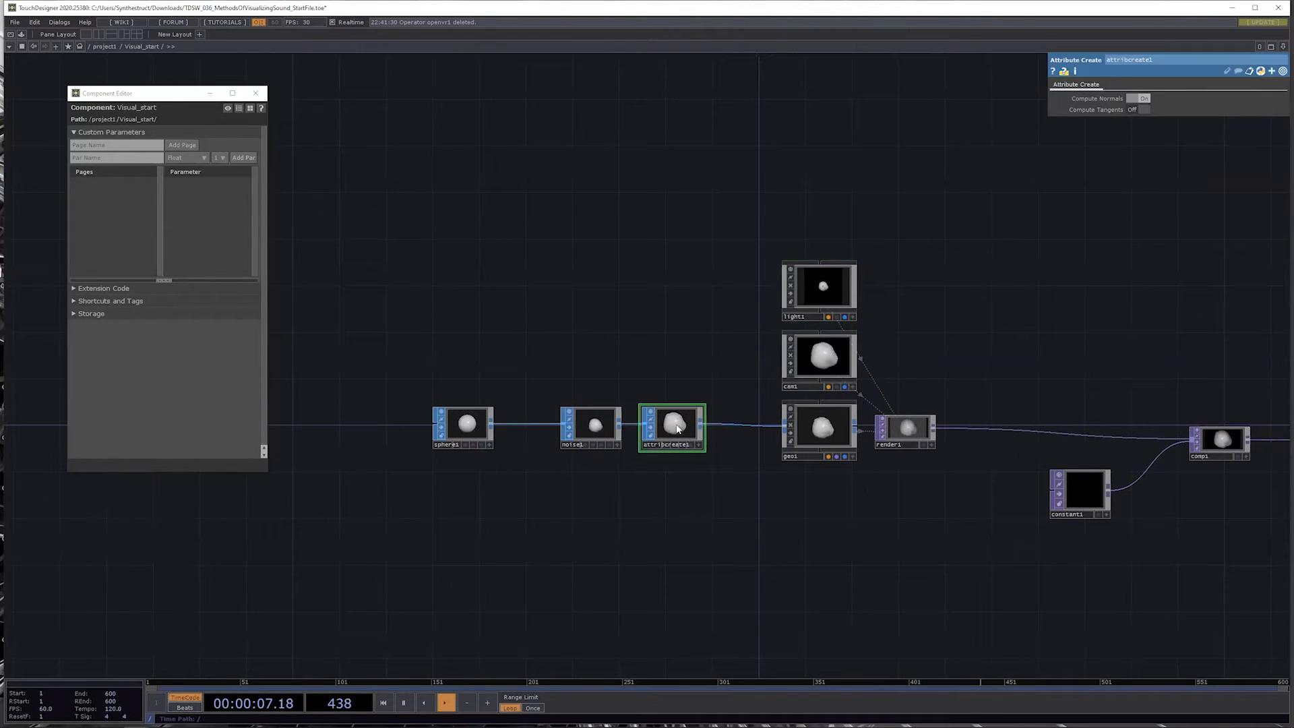
left_click(612, 437)
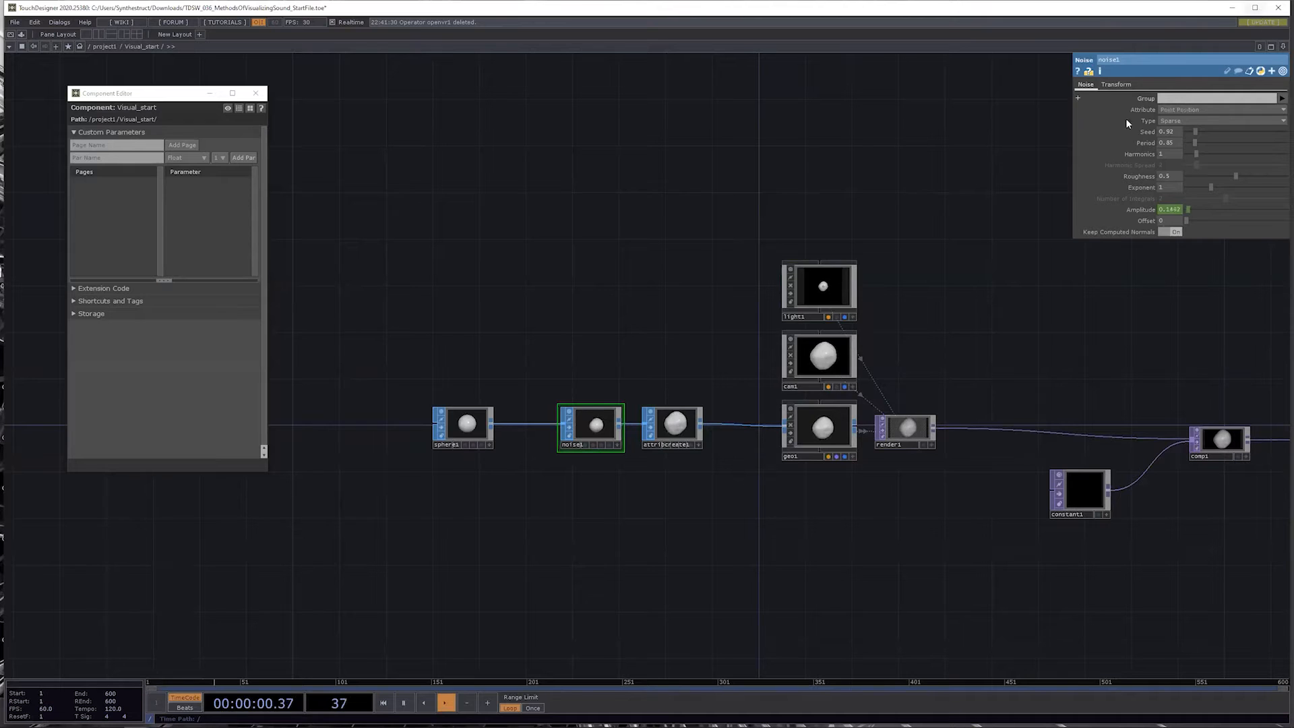
left_click(673, 426)
left_click_drag(692, 537, 696, 543)
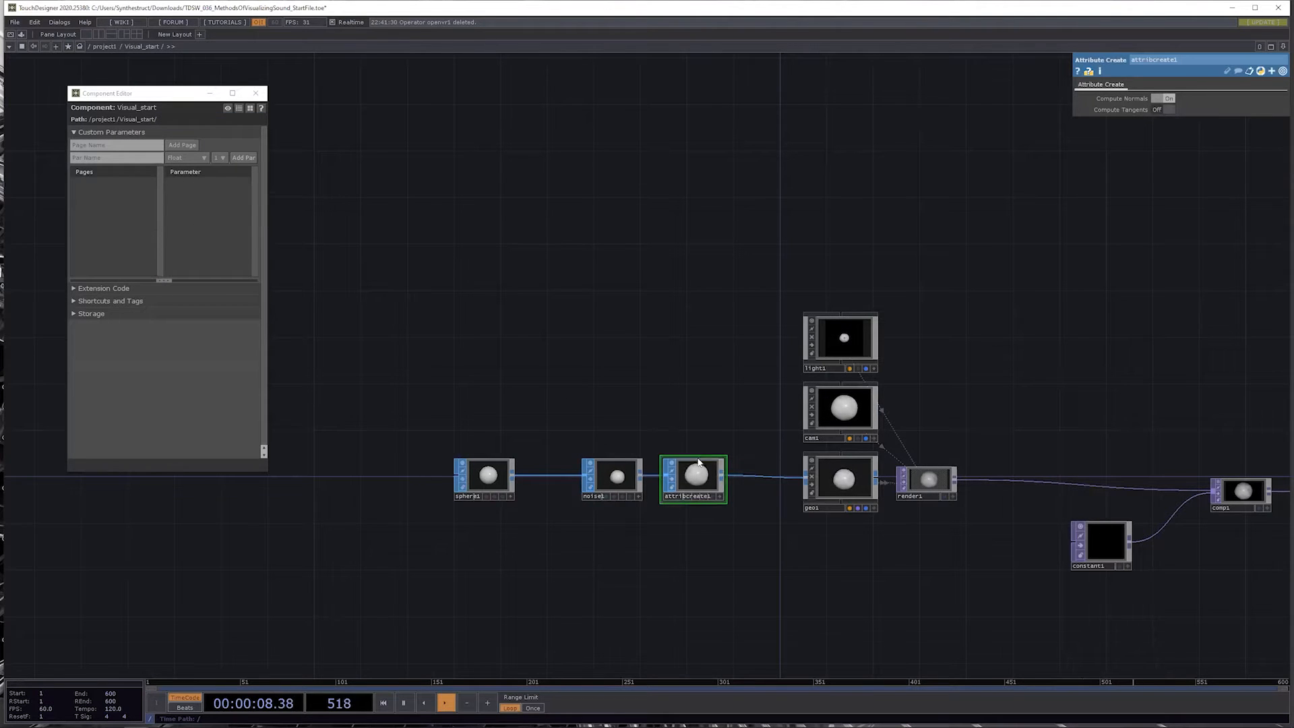
Step: Check the Visual_start preview from project1 and return to its internal operator network
scroll(713, 467, "down", 4)
scroll(714, 472, "down", 3)
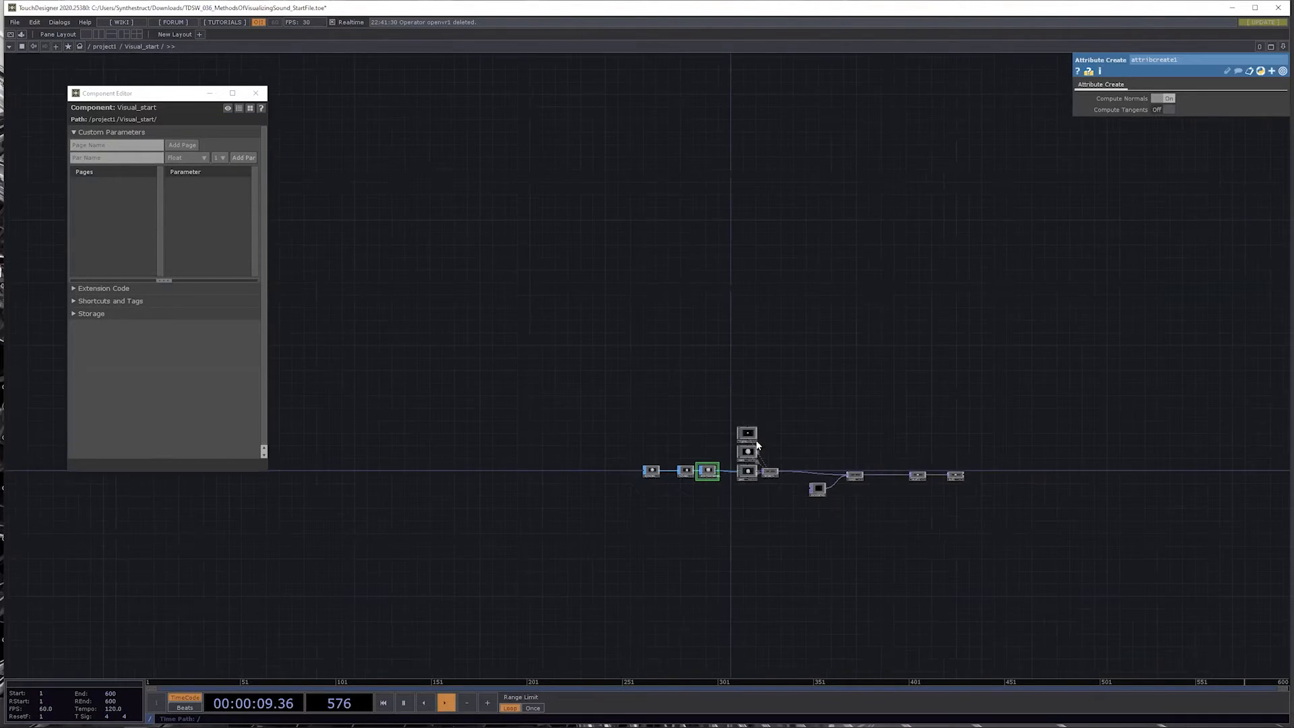
scroll(1073, 203, "down", 3)
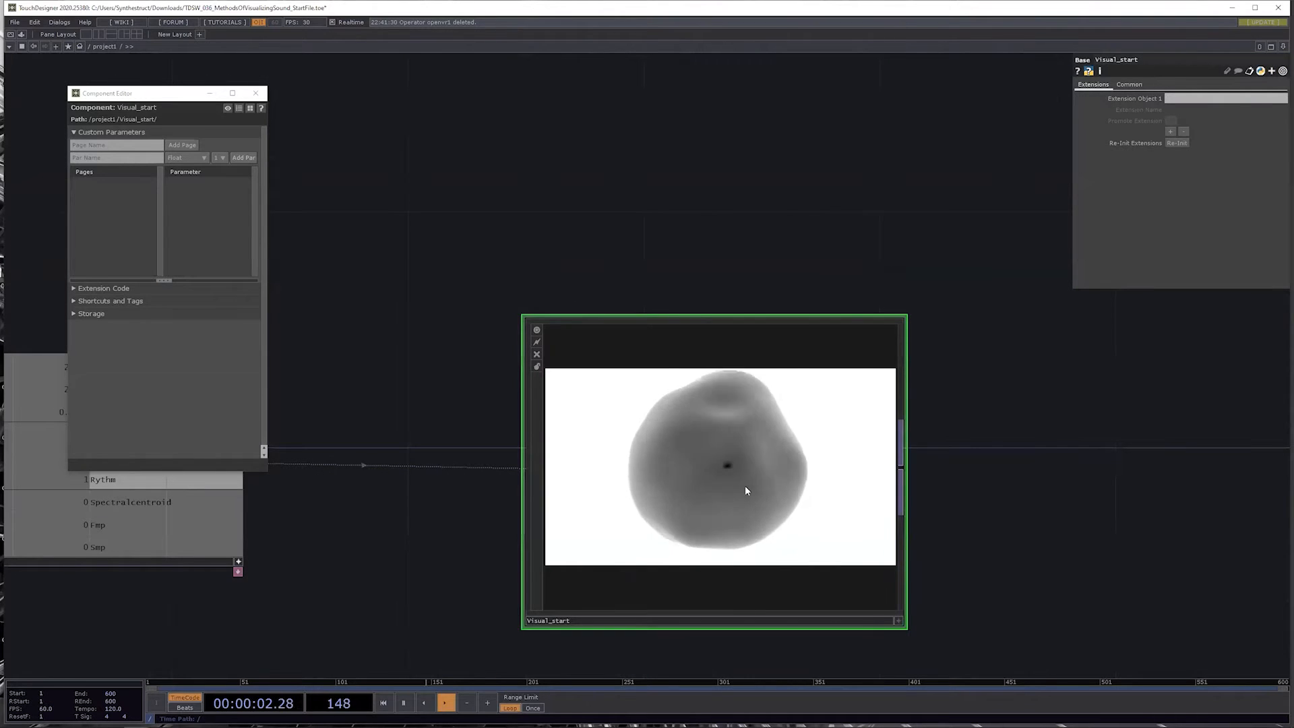
scroll(735, 471, "up", 3)
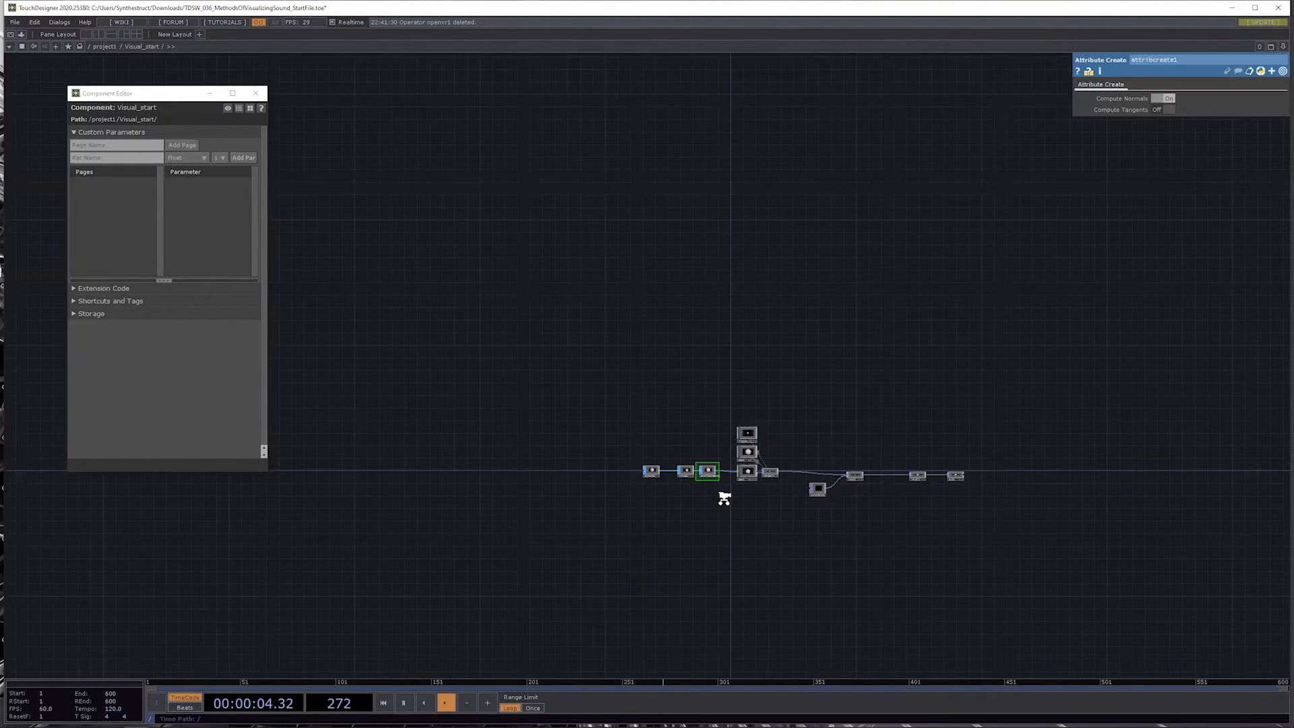
scroll(724, 499, "up", 5)
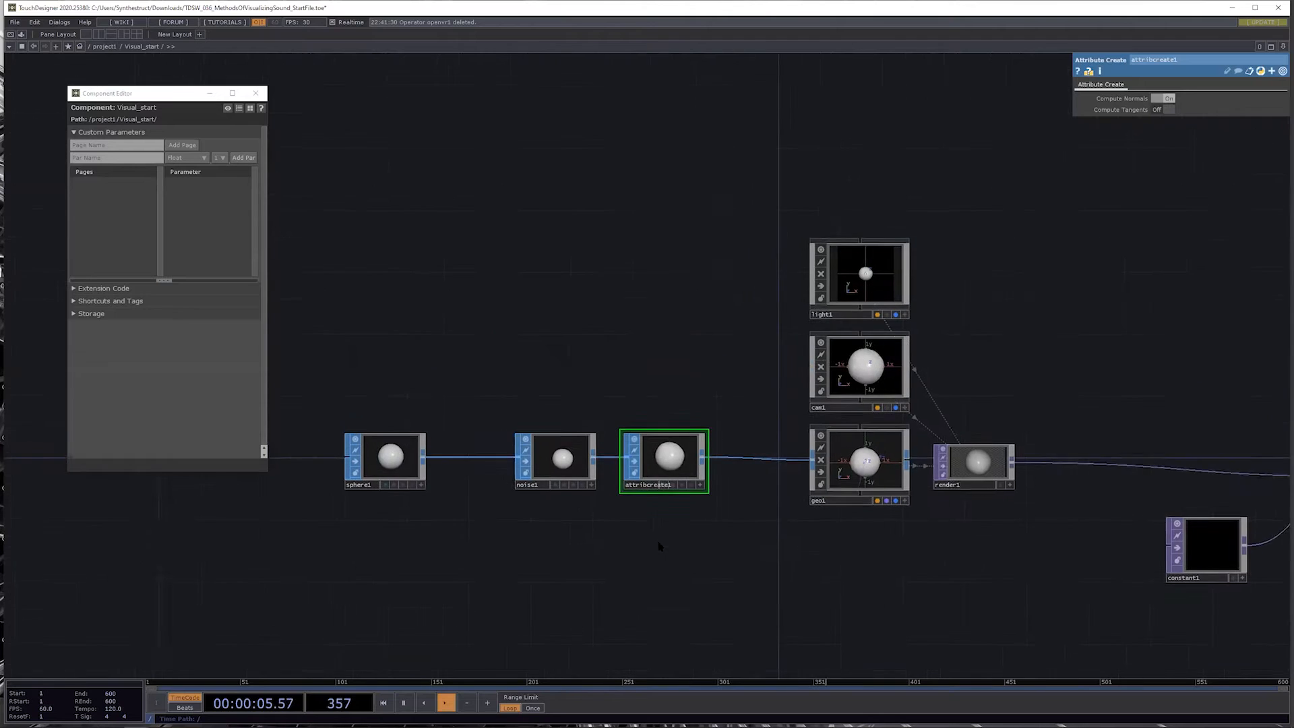
left_click_drag(658, 541, 625, 538)
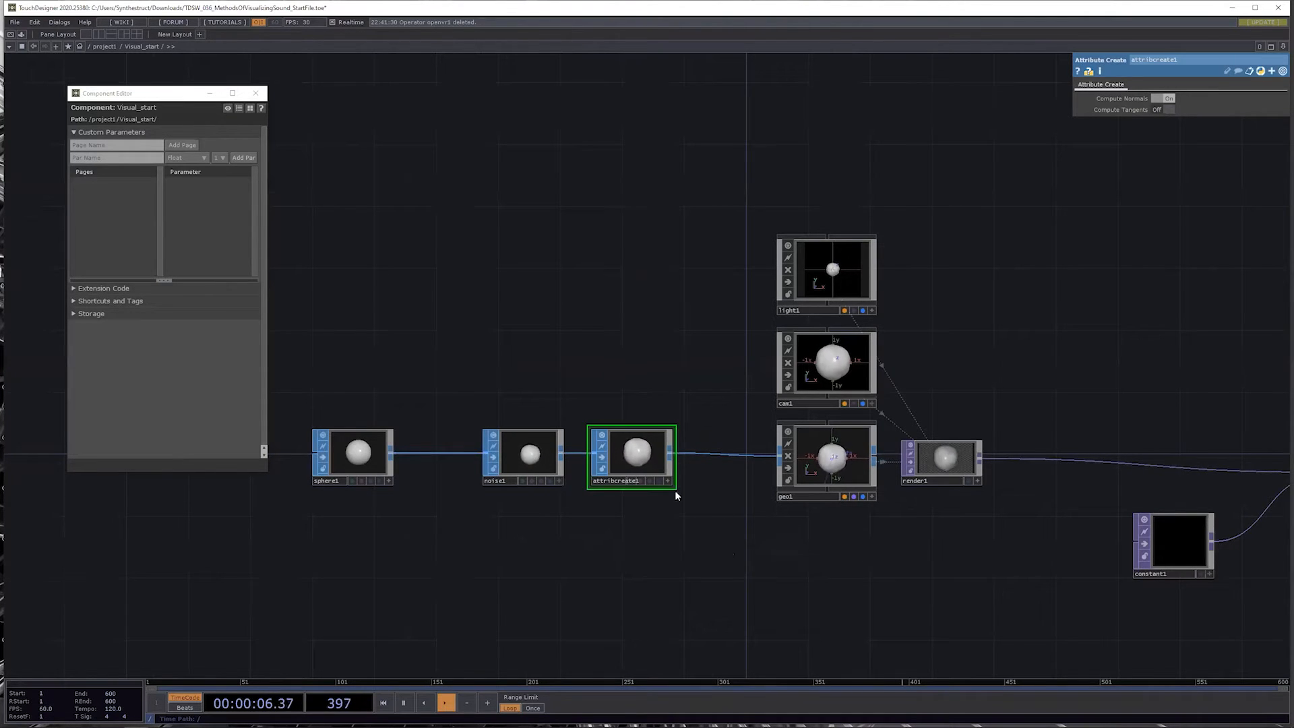
mouse_move(632, 322)
left_mouse_down()
mouse_move(641, 347)
mouse_move(629, 313)
left_mouse_up()
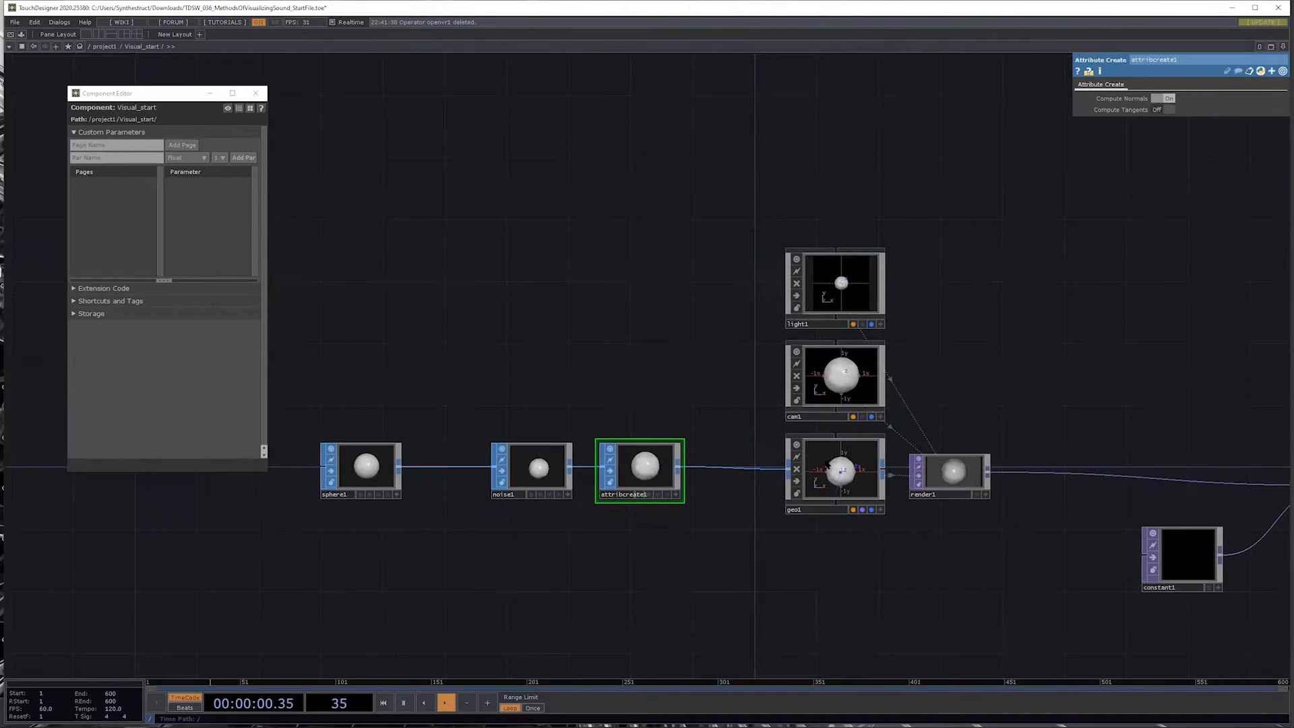
left_click_drag(770, 570, 764, 567)
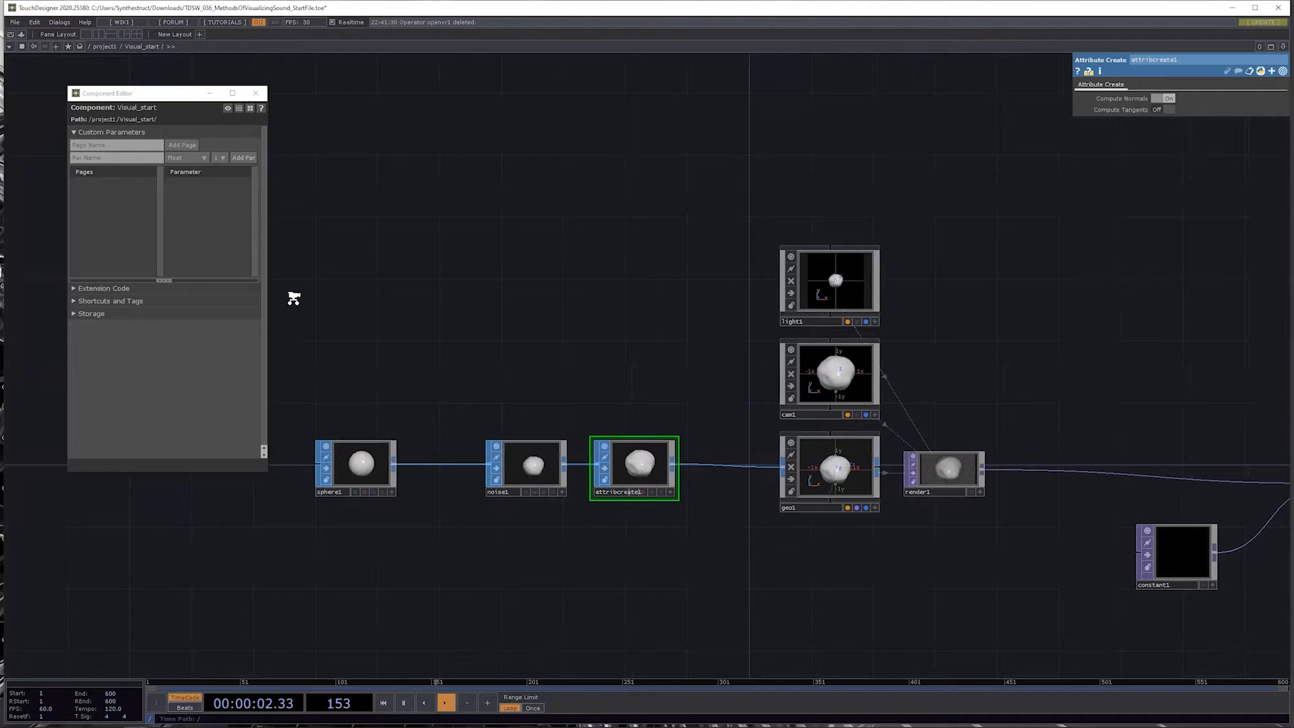
scroll(292, 296, "up", 3)
scroll(292, 296, "down", 3)
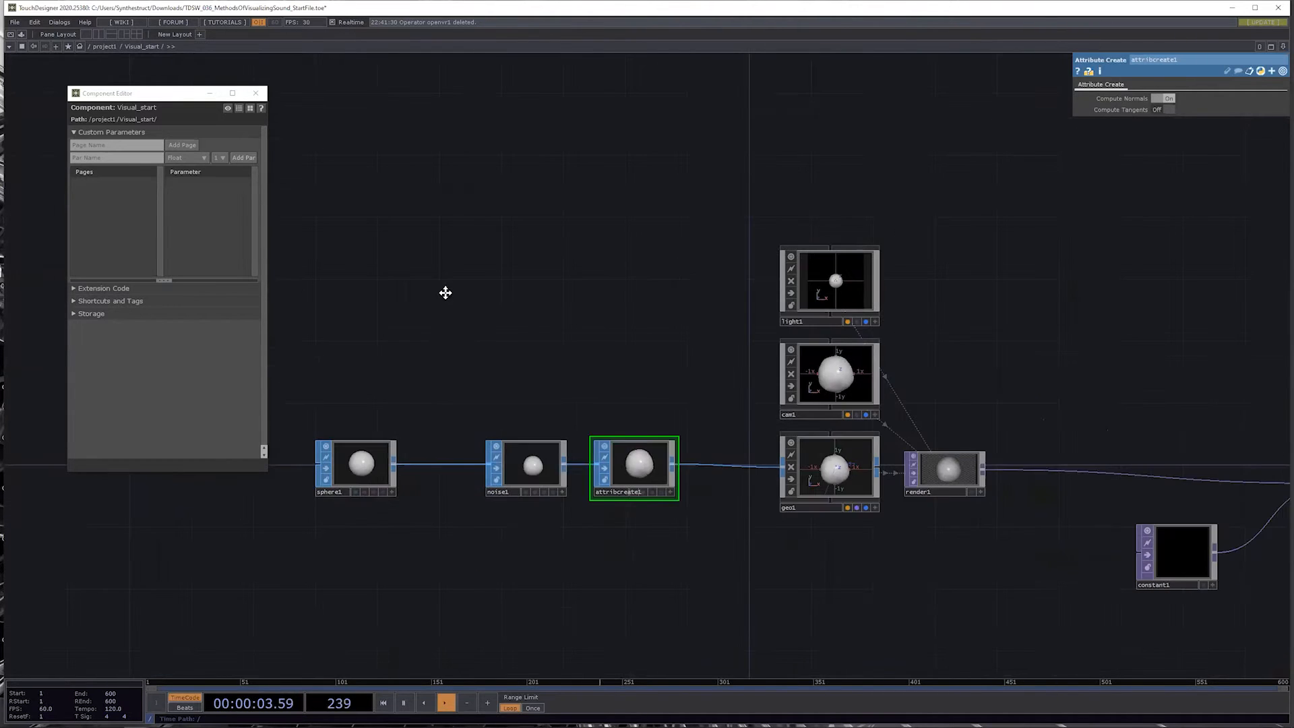
left_click_drag(445, 292, 472, 253)
left_click(119, 144)
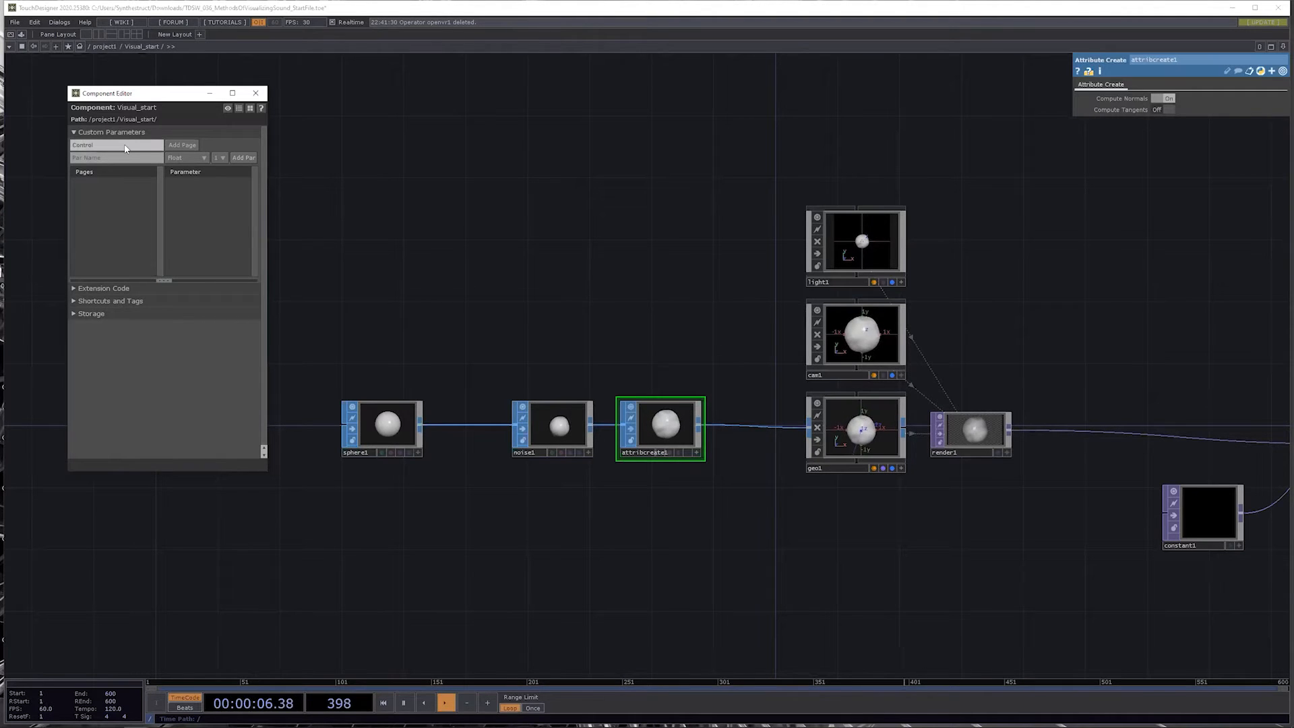
left_click(124, 147)
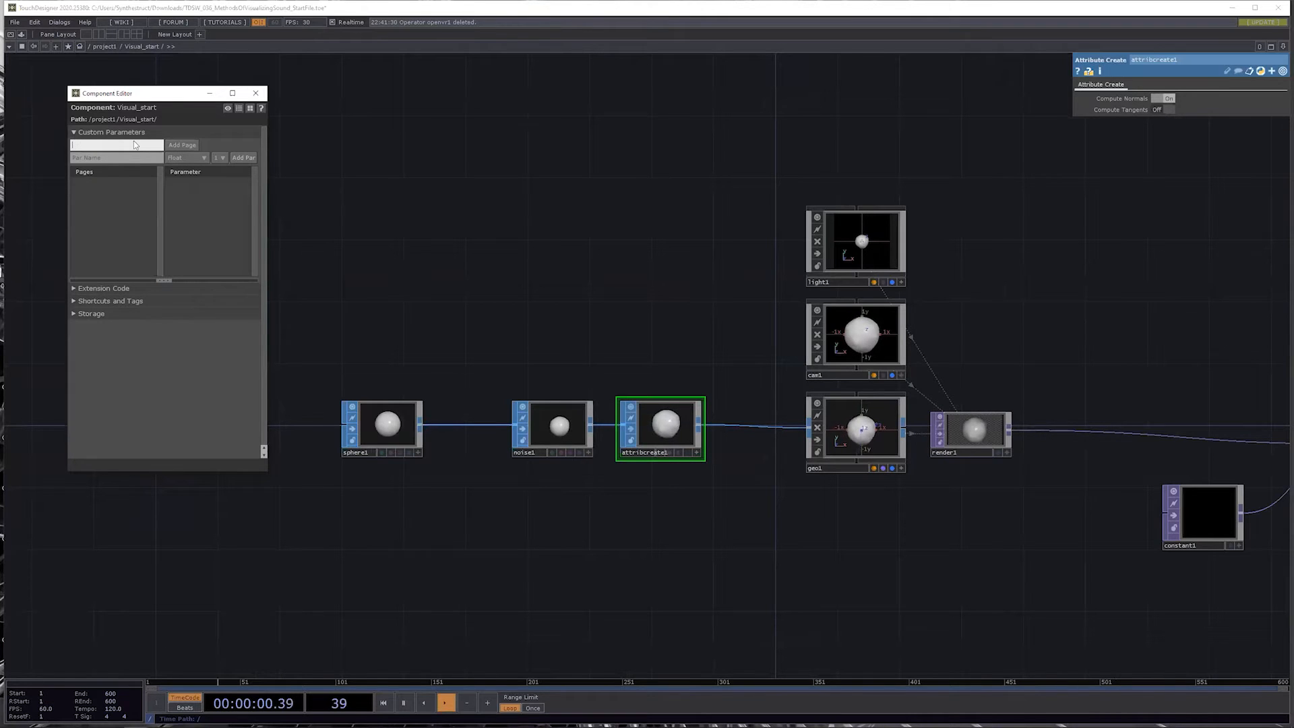
key("Tab")
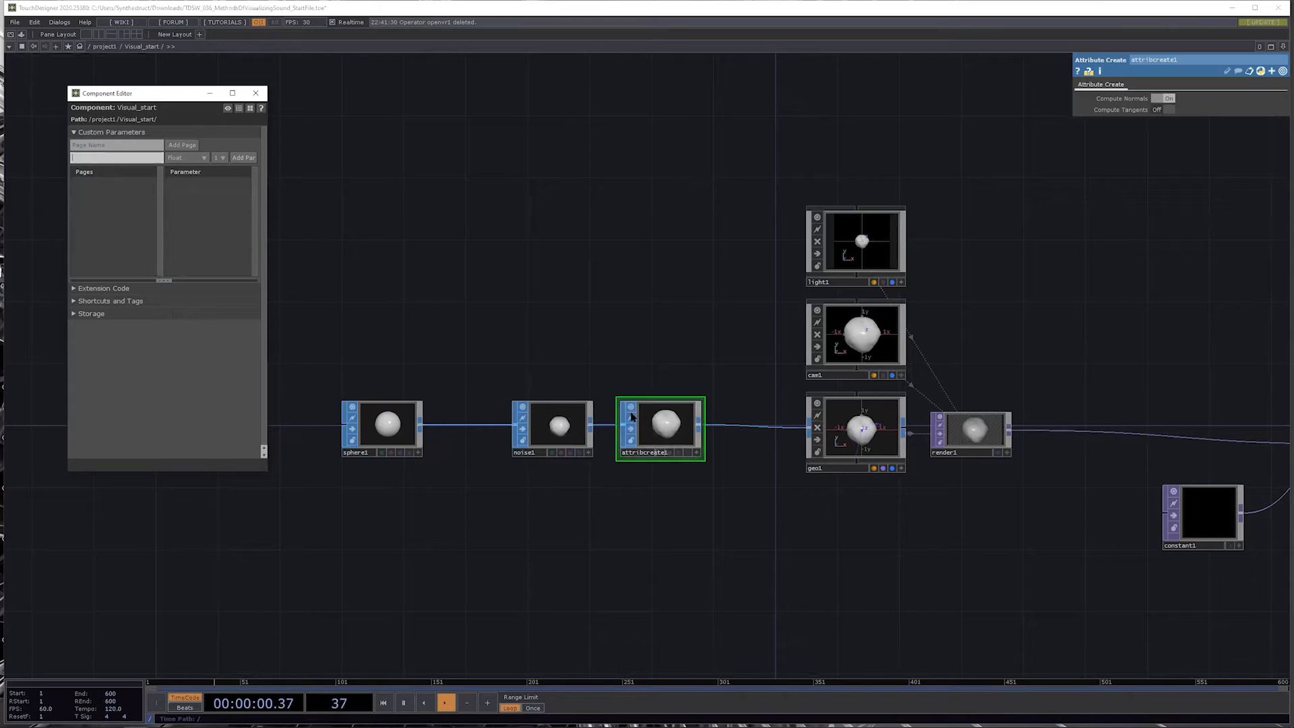
Step: Examine the parameters of noise1 and sphere1 for candidates to expose as custom parameters
scroll(550, 494, "up", 4)
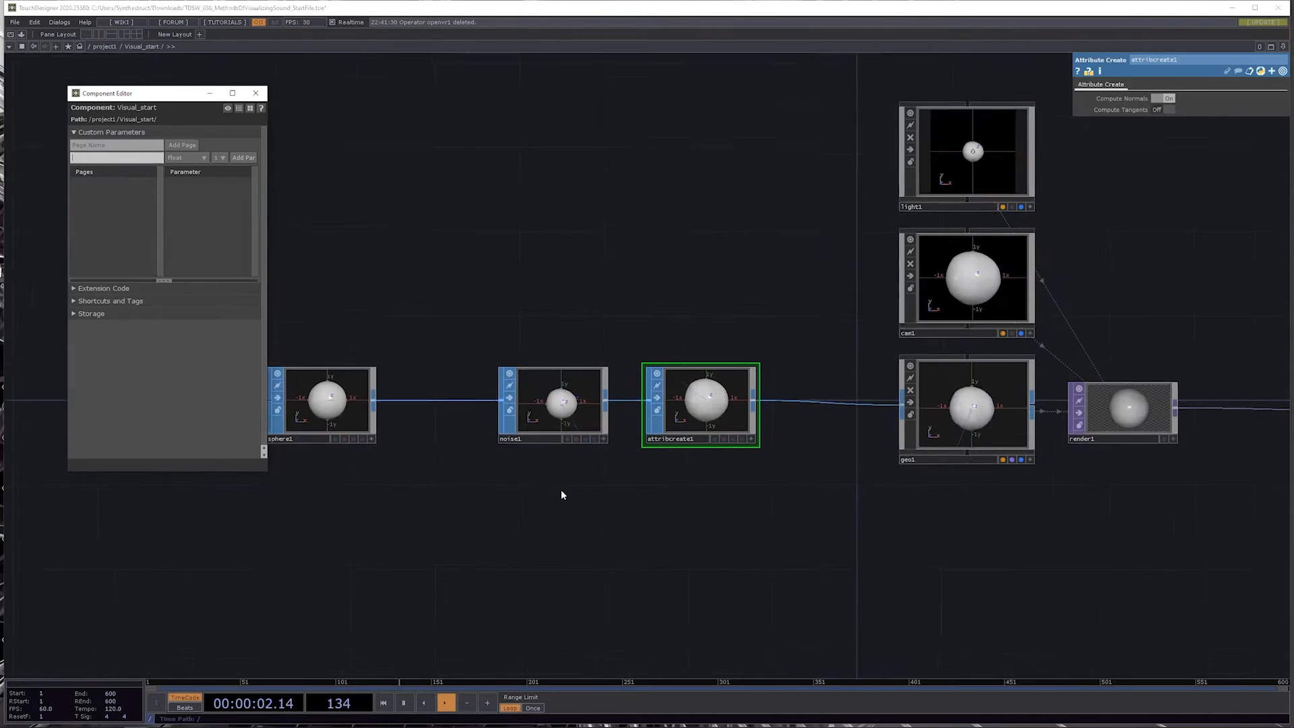
left_click(571, 456)
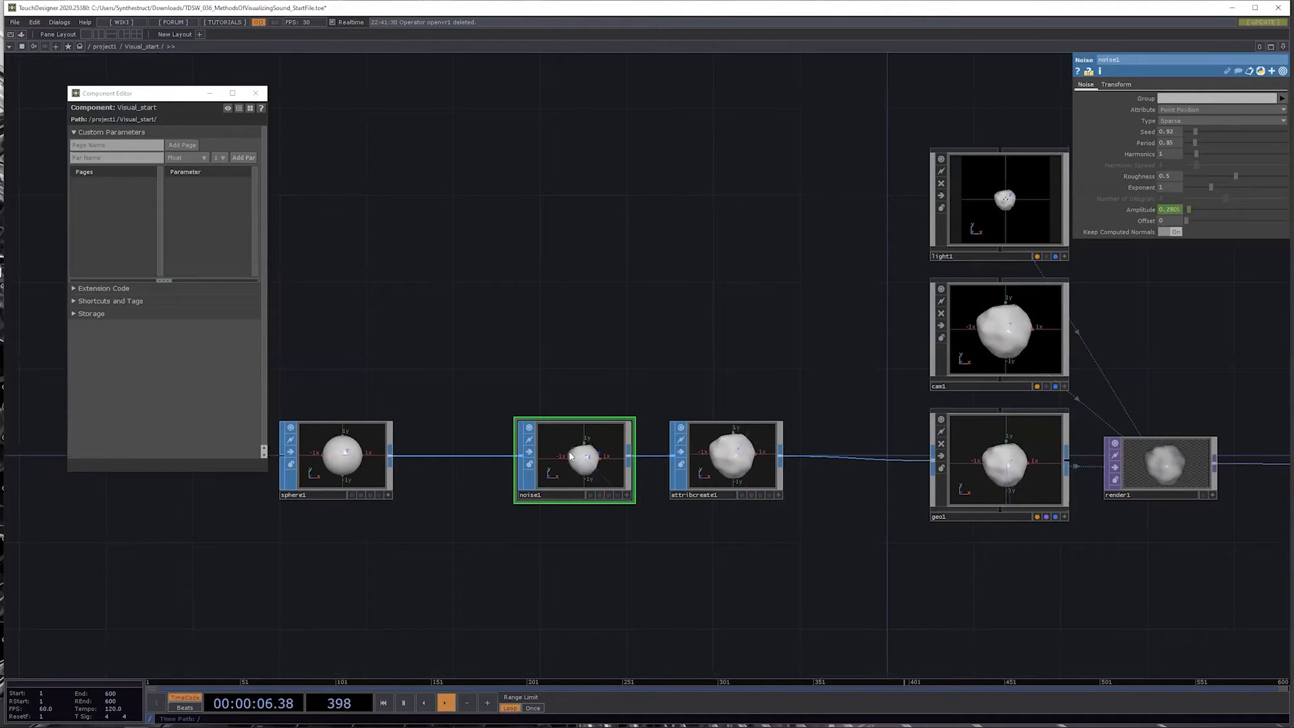
scroll(551, 524, "up", 3)
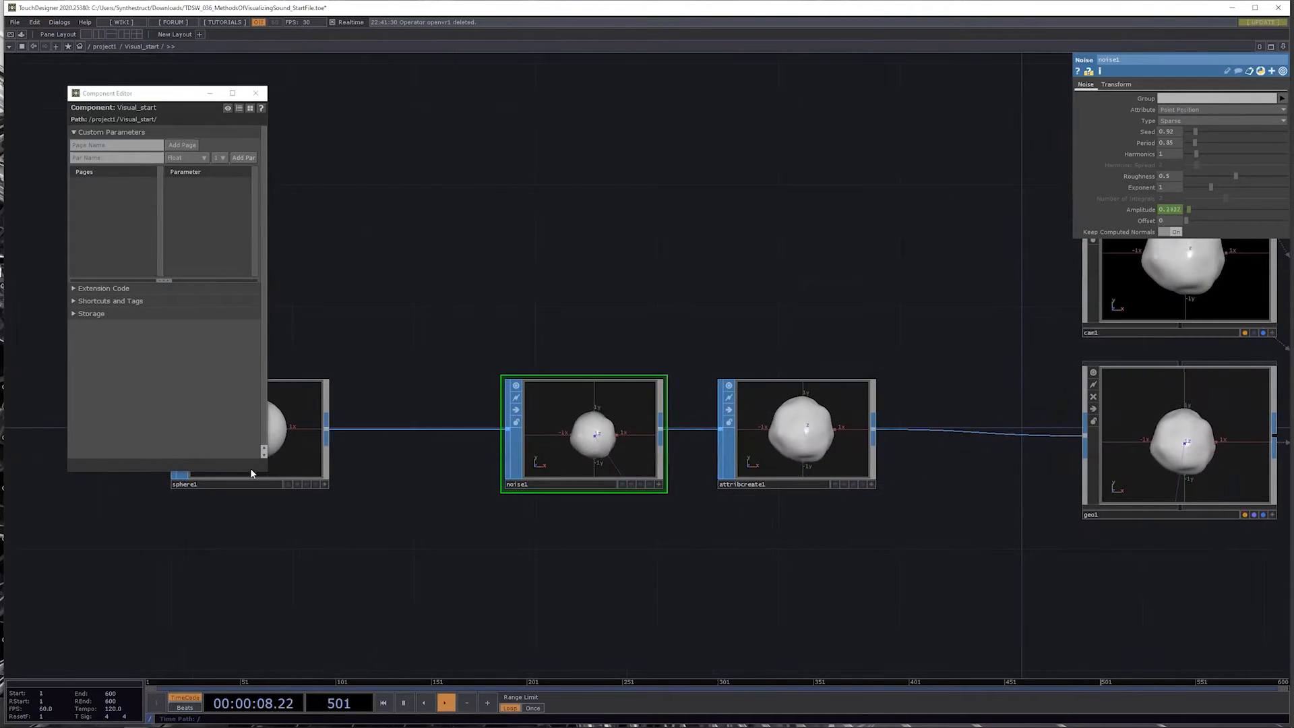
left_click_drag(402, 557, 462, 607)
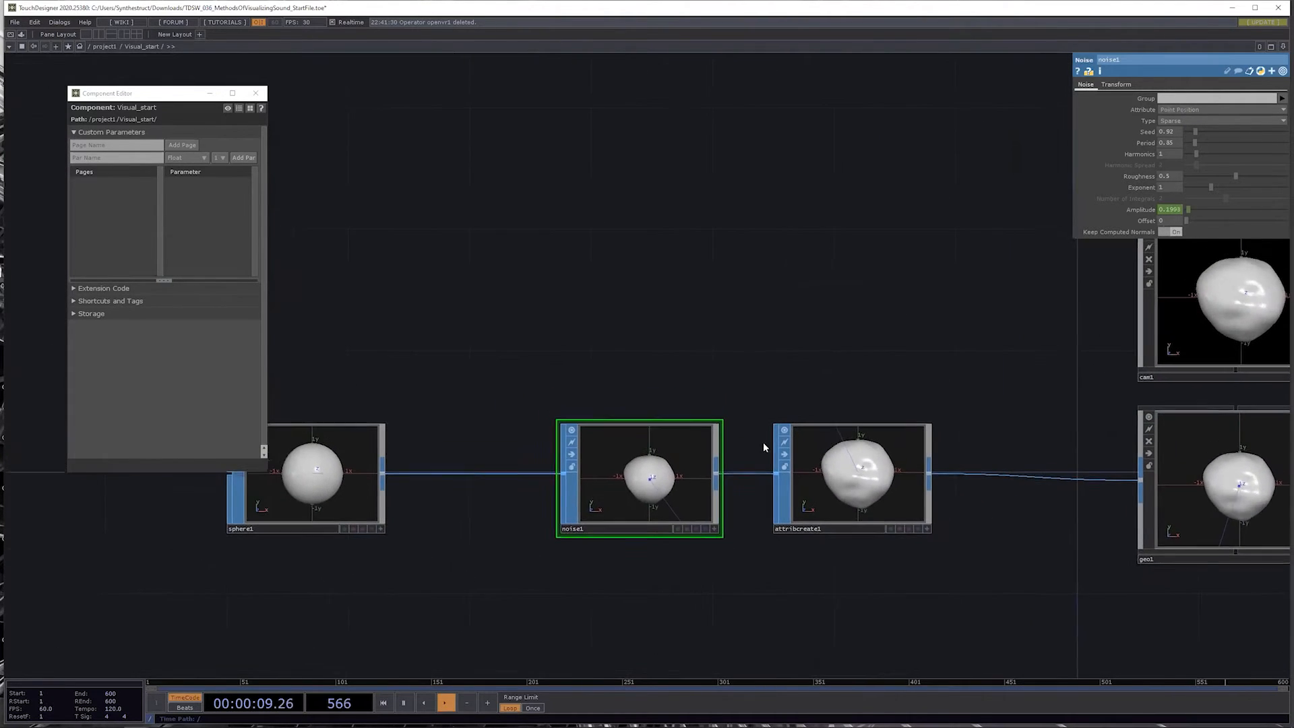
left_click(351, 497)
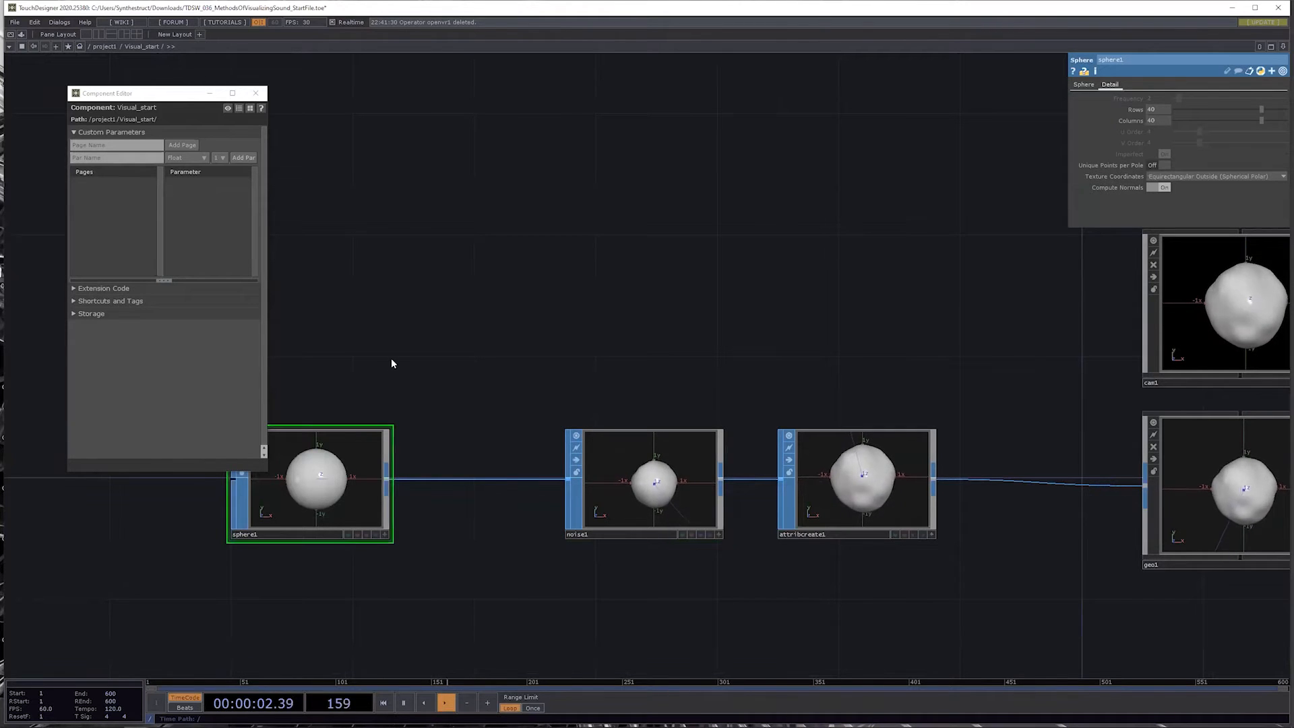
left_click(638, 473)
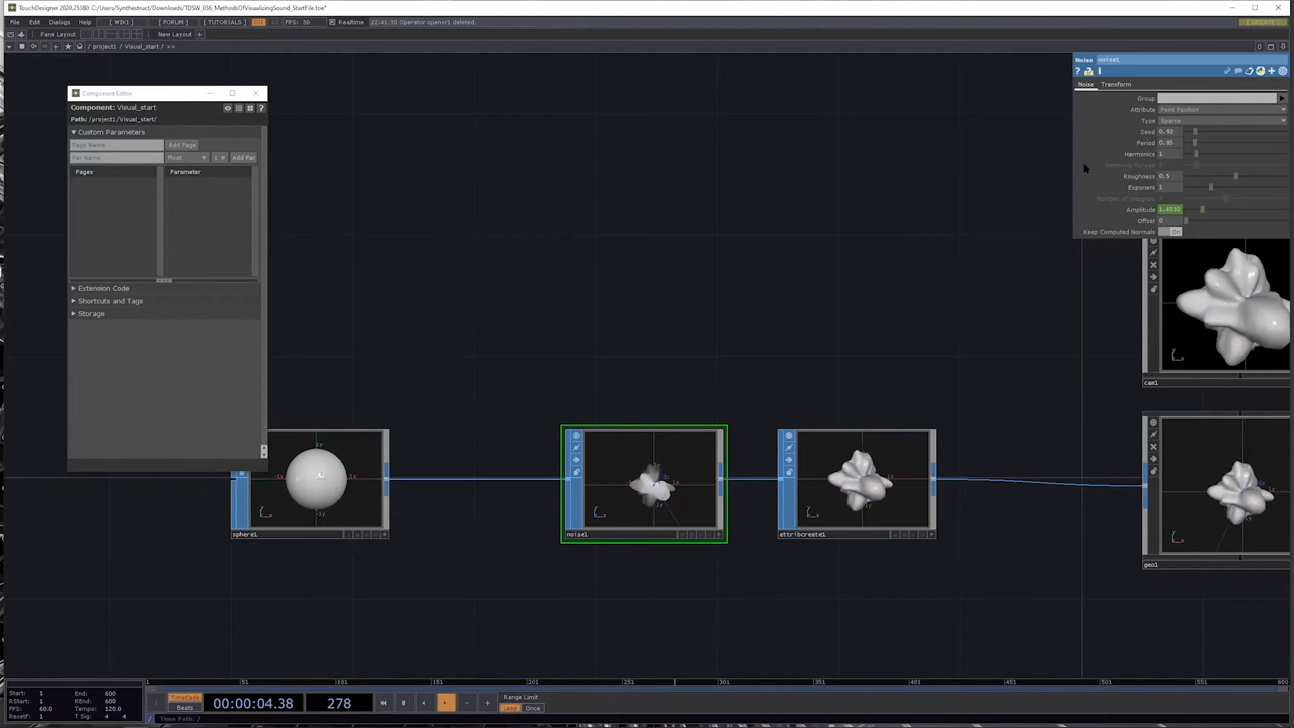
Step: Set noise1's Seed to about 3.01 and bind it to a new Seed custom parameter of Visual_start, with the new parameter as master
mouse_move(1196, 133)
left_mouse_down()
mouse_move(1231, 130)
mouse_move(1215, 131)
left_mouse_up()
left_click(1079, 131)
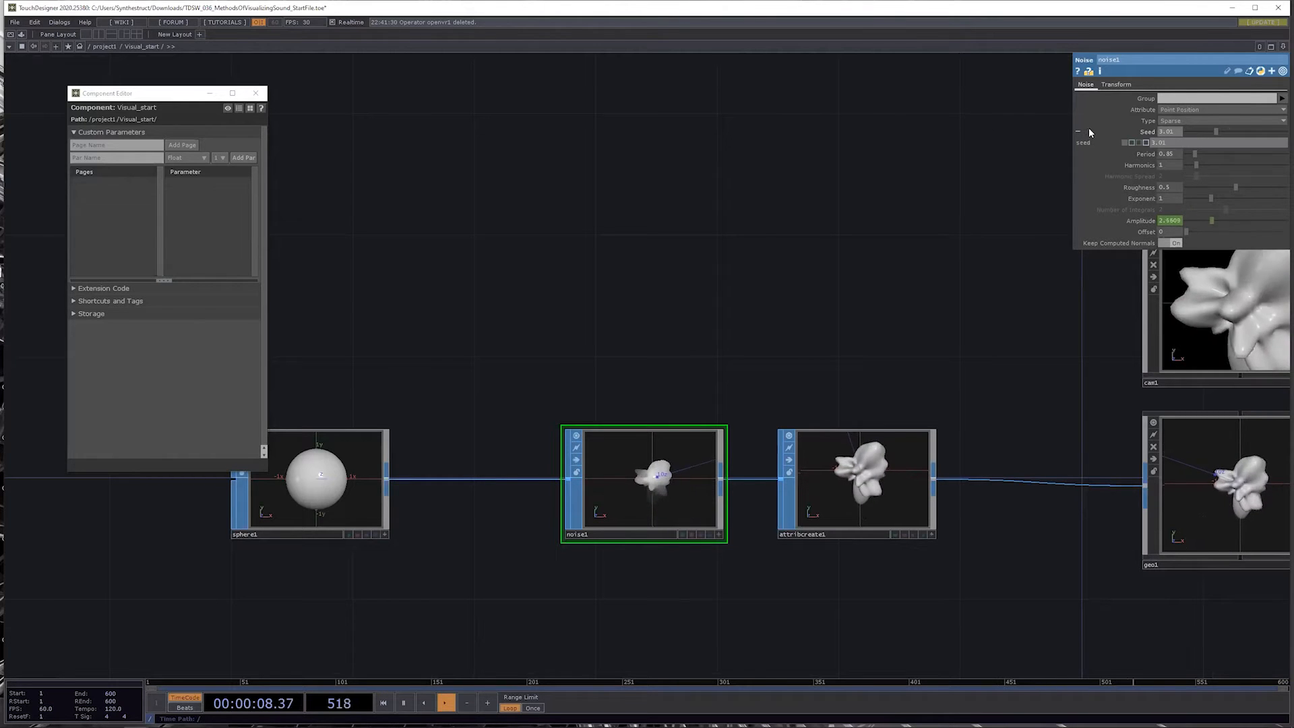
middle_click_drag(1150, 133, 1168, 128)
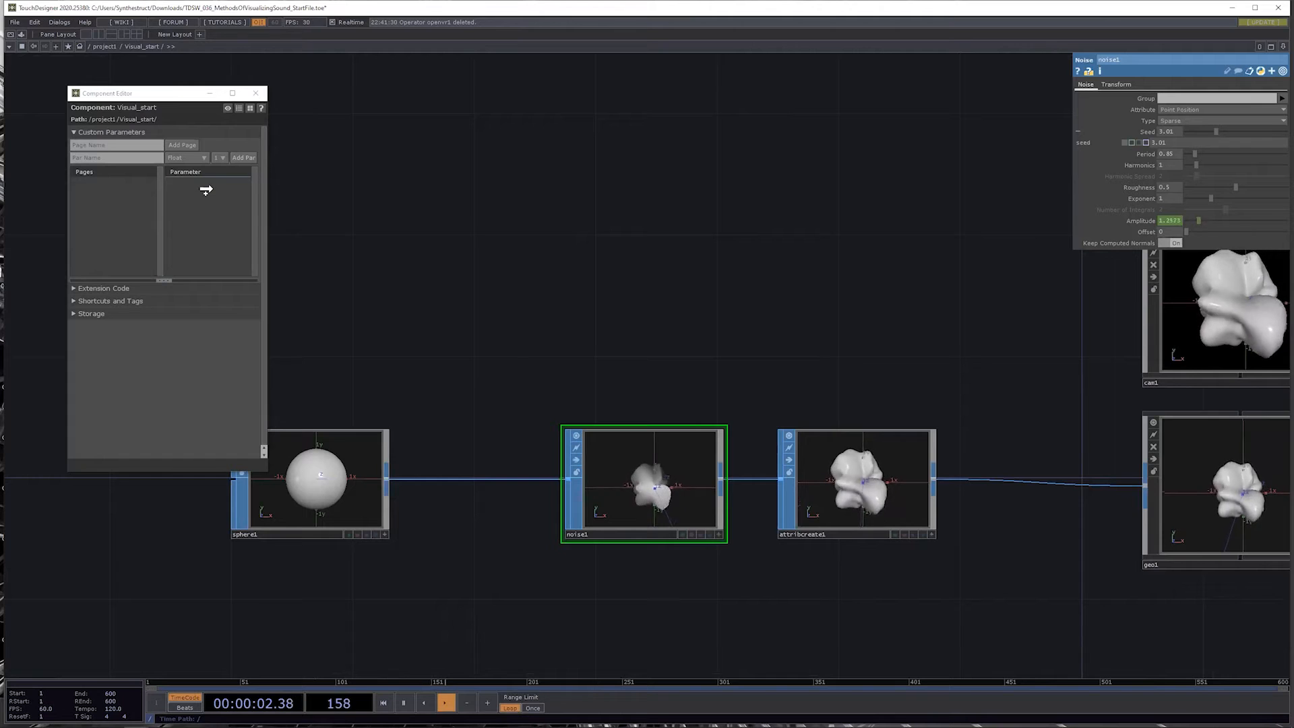
left_click_drag(206, 191, 214, 192)
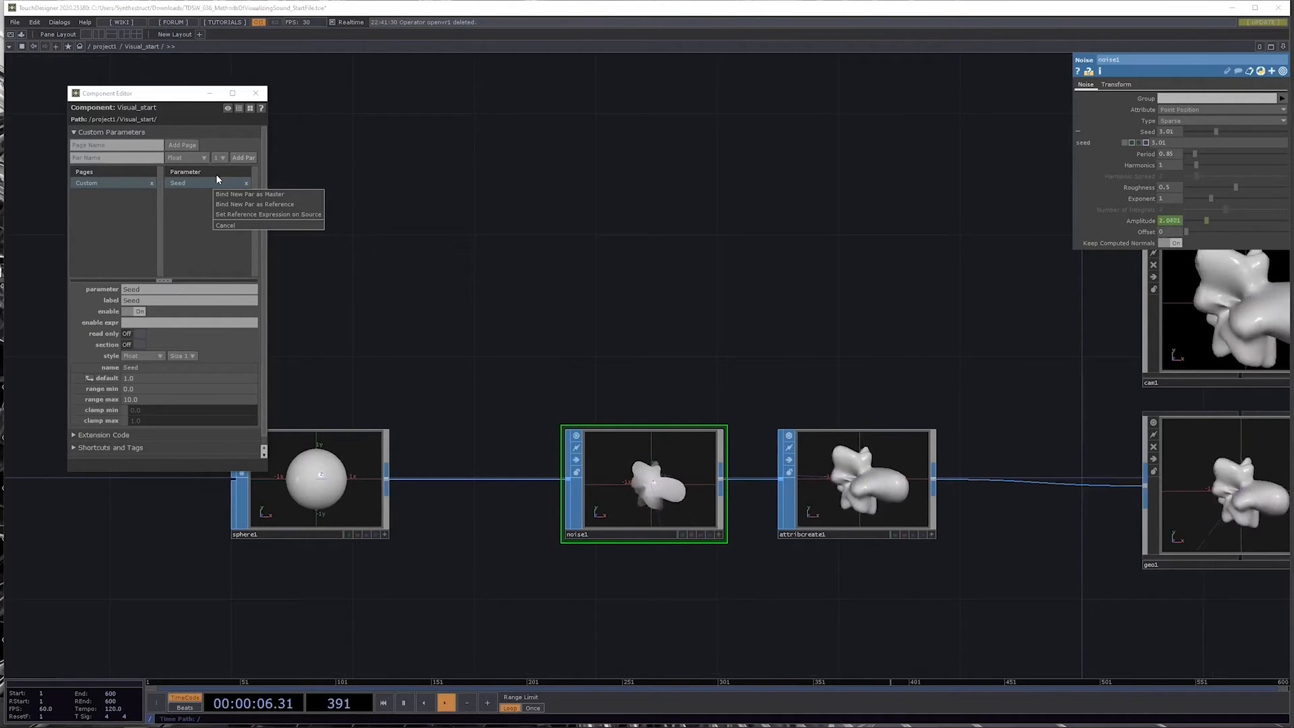
left_click(281, 195)
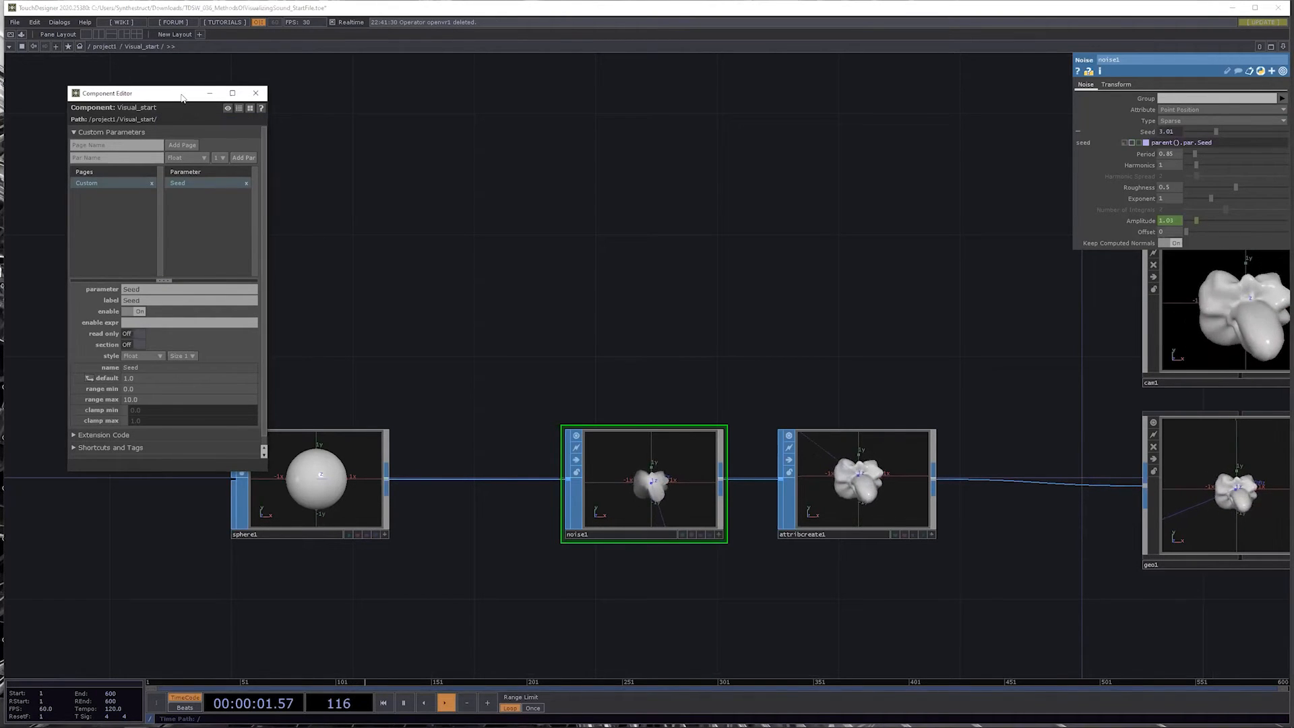
Step: Move the Component Editor aside and open the parent component Visual_start's parameters in a separate floating window
left_click_drag(181, 98, 463, 69)
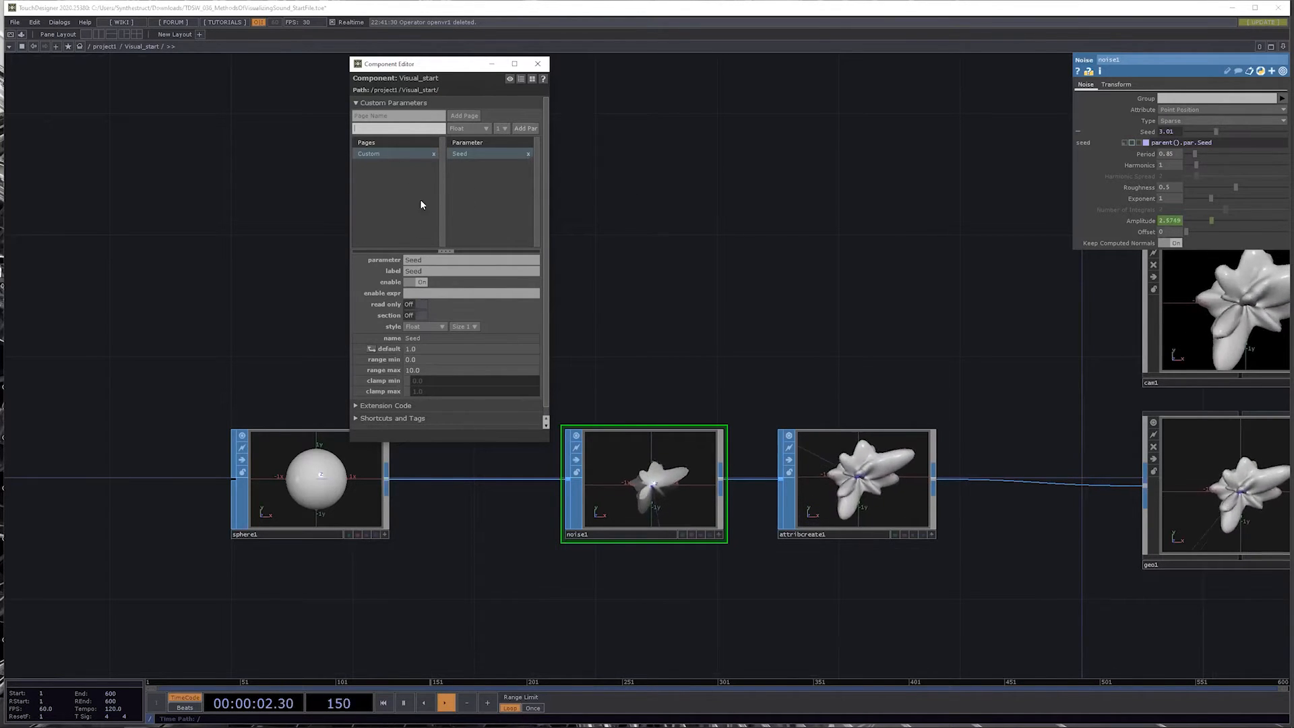
right_click(645, 152)
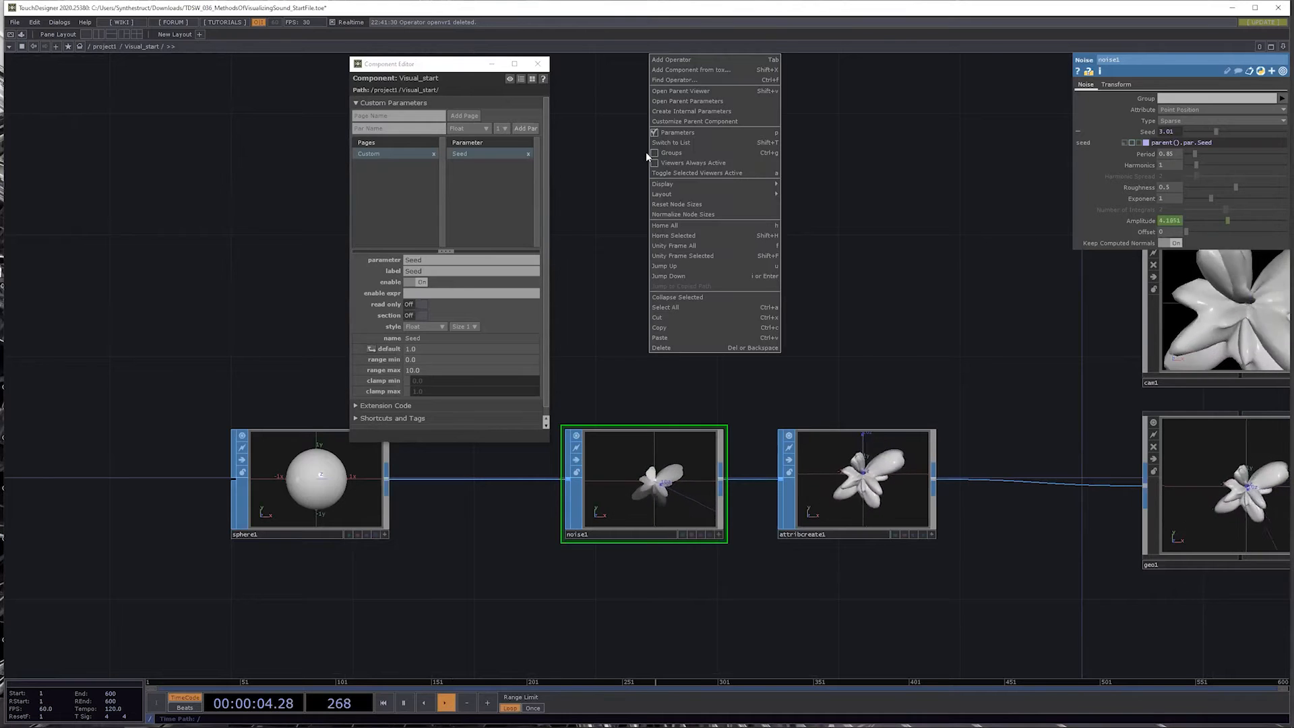
mouse_move(665, 182)
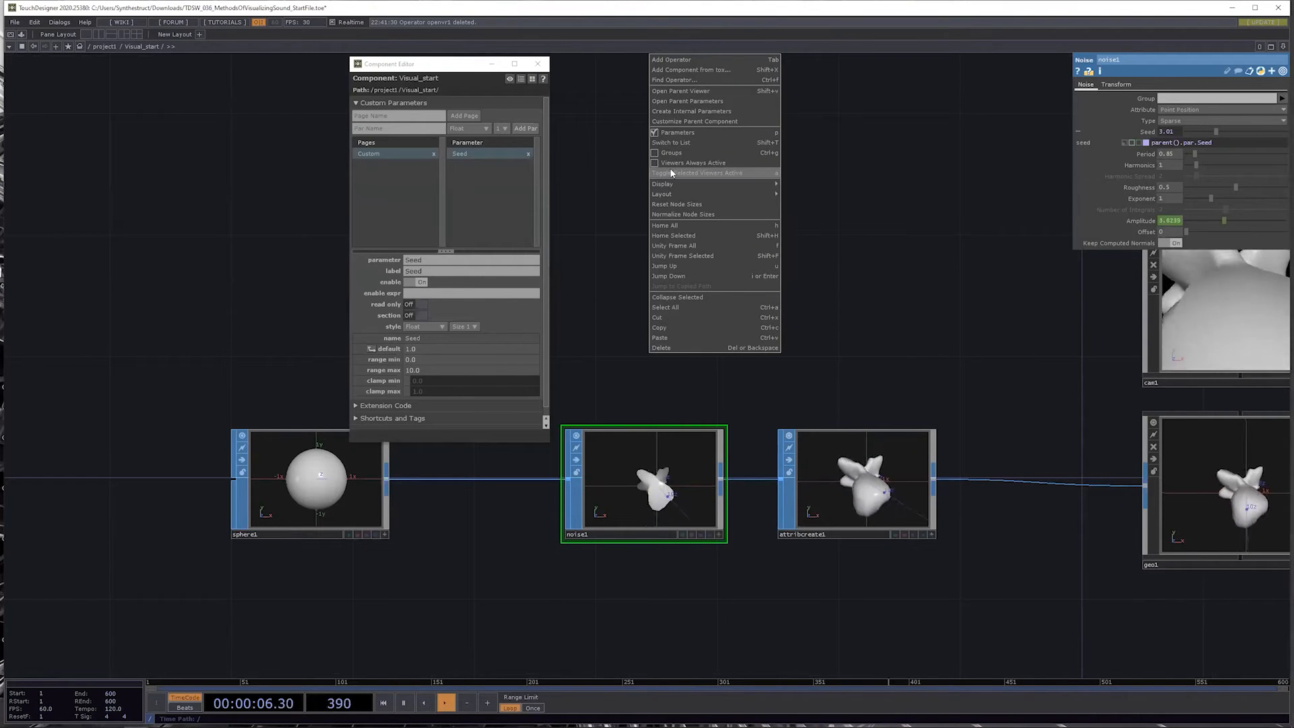
left_click(709, 102)
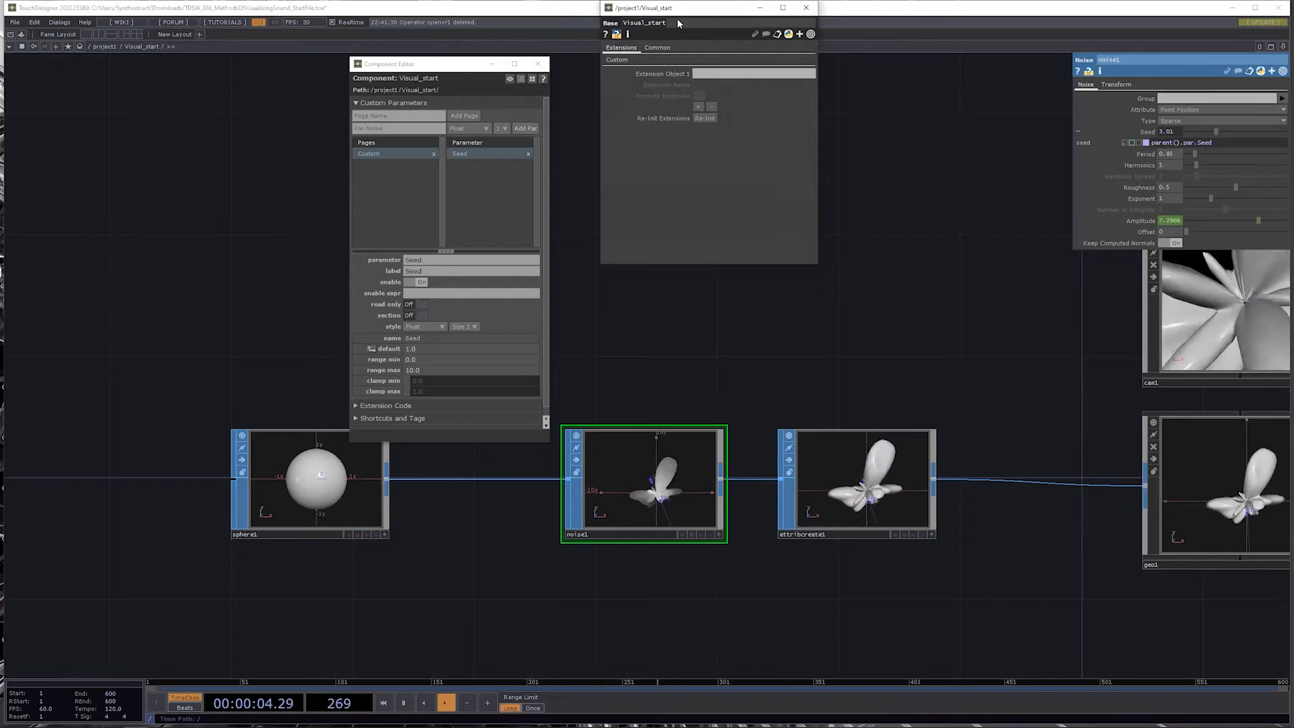
scroll(890, 357, "down", 8)
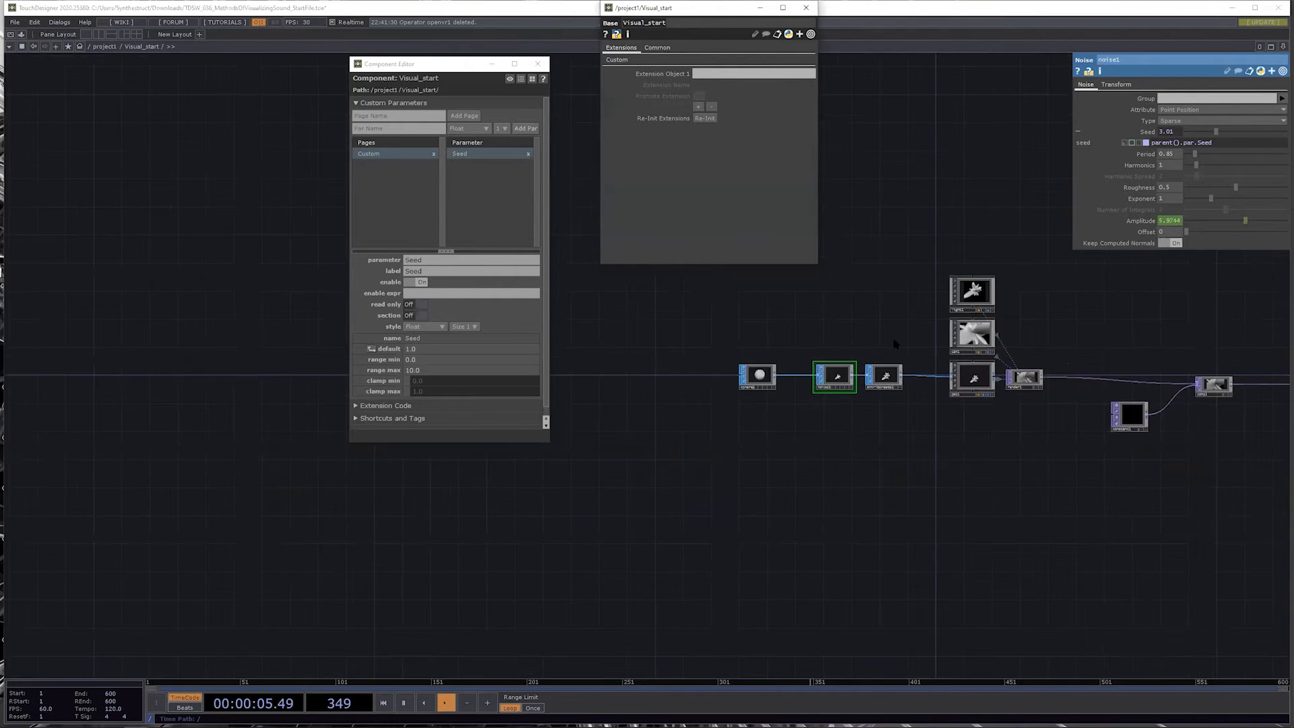
Step: Go up to the project1 network and show the custom Seed parameter in the Visual_start parameter window
scroll(892, 375, "down", 10)
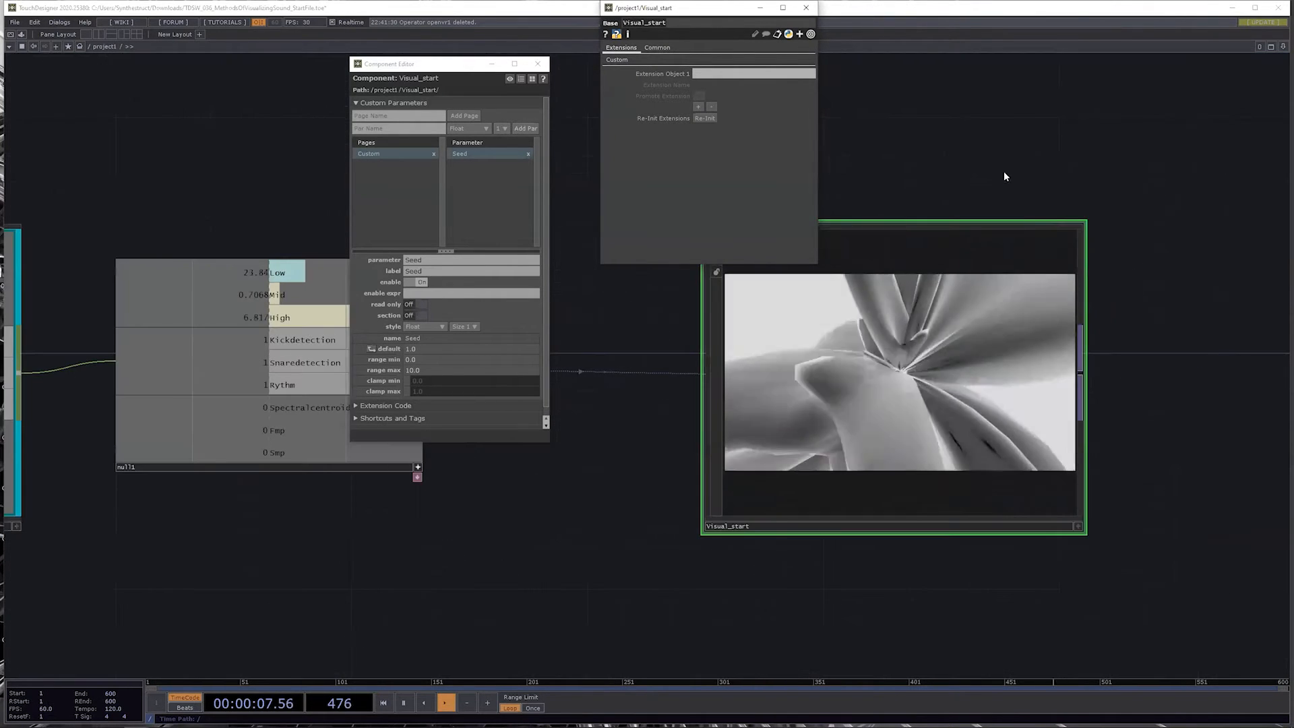
scroll(884, 510, "up", 3)
scroll(879, 500, "down", 3)
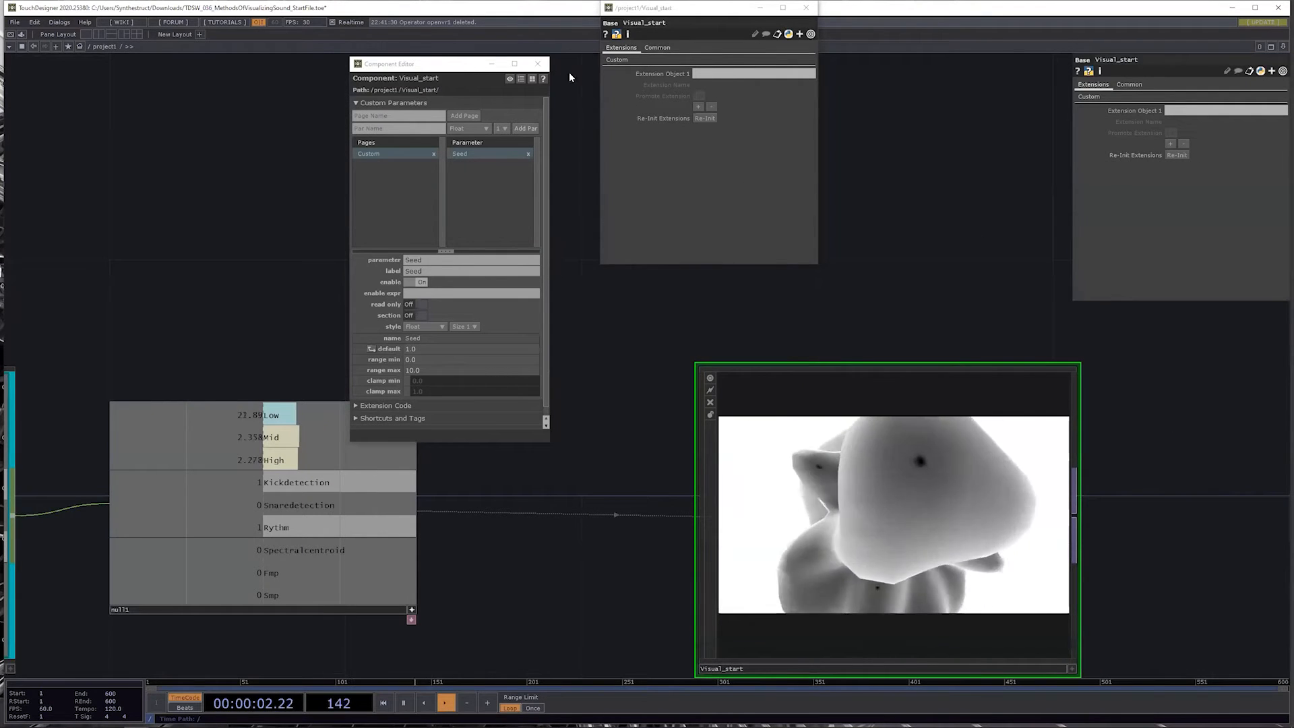
left_click(619, 60)
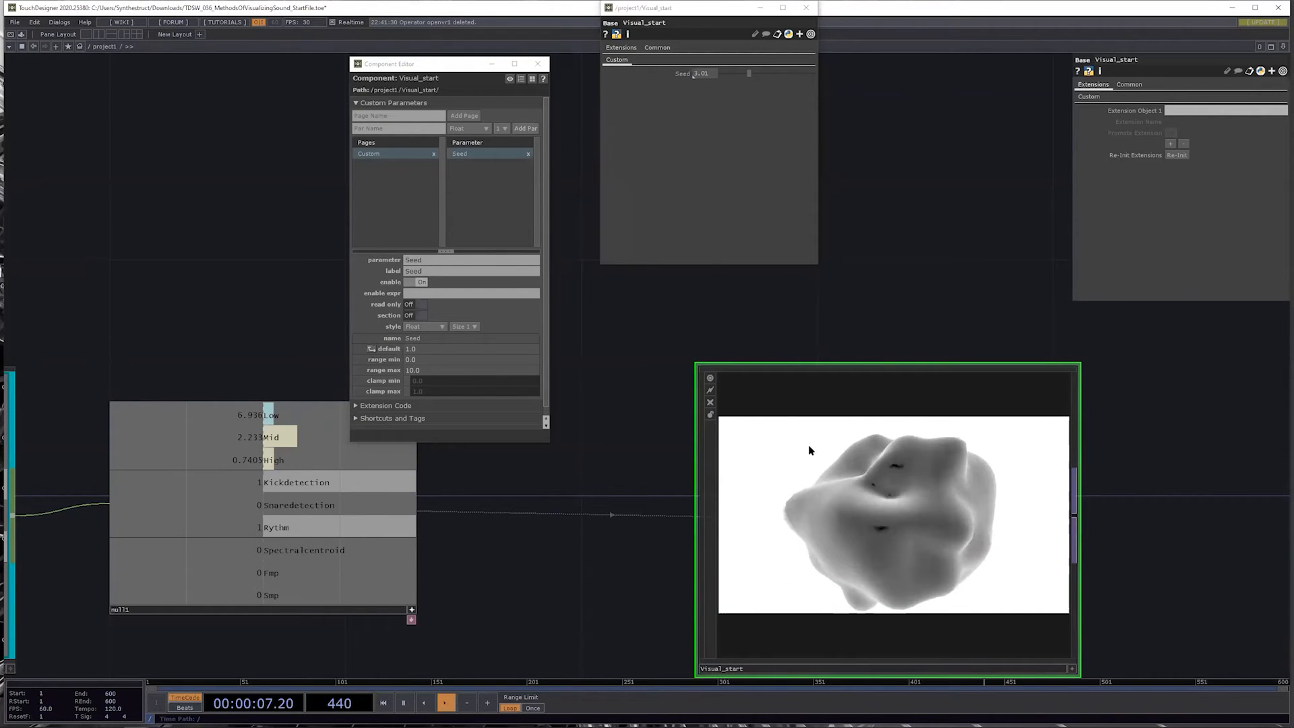
Step: Enter the Visual_start network and arrange the Component Editor and the floating parameter window side by side, clear of the nodes
scroll(809, 450, "up", 3)
scroll(871, 592, "up", 3)
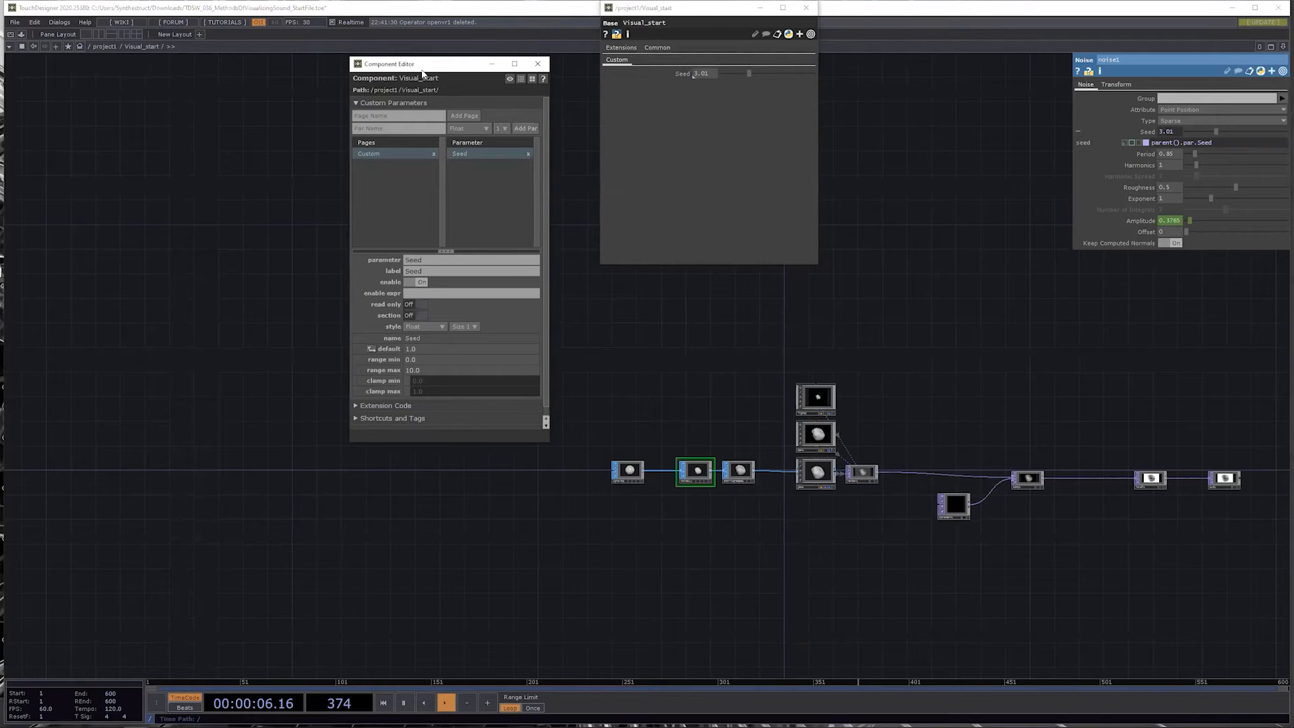
left_click_drag(438, 64, 101, 70)
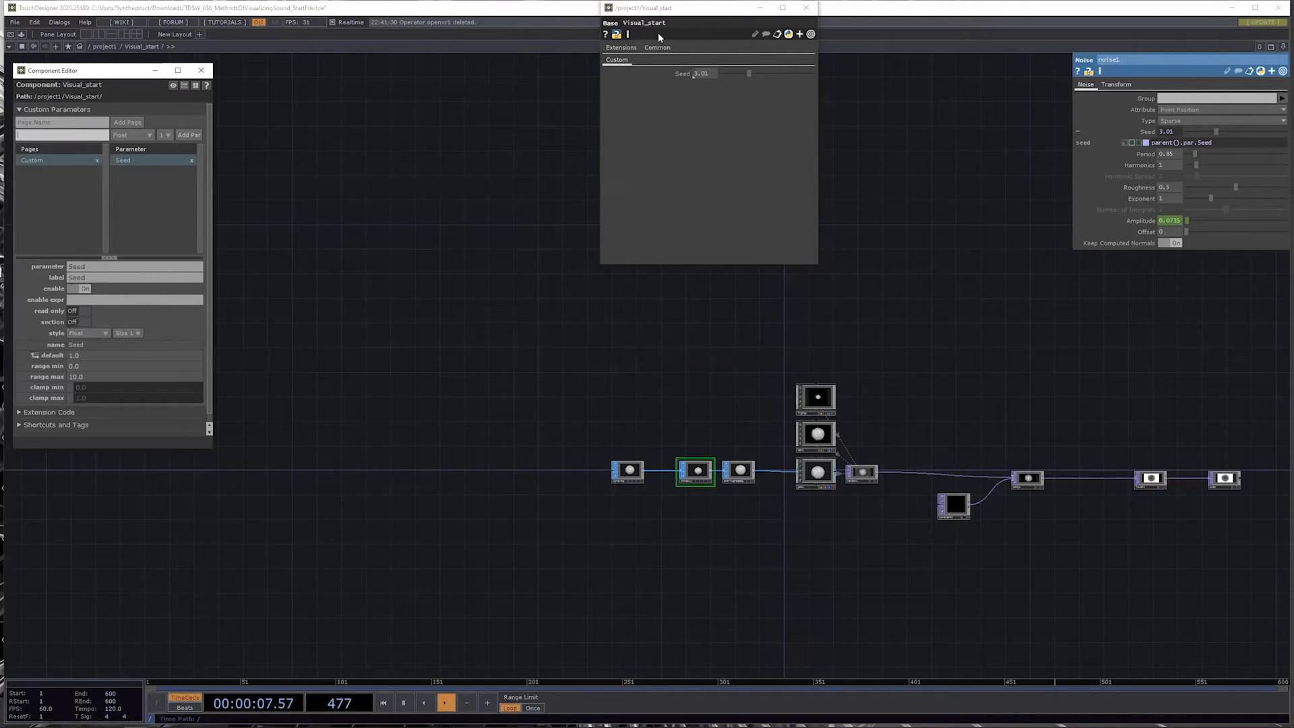
left_click(695, 27)
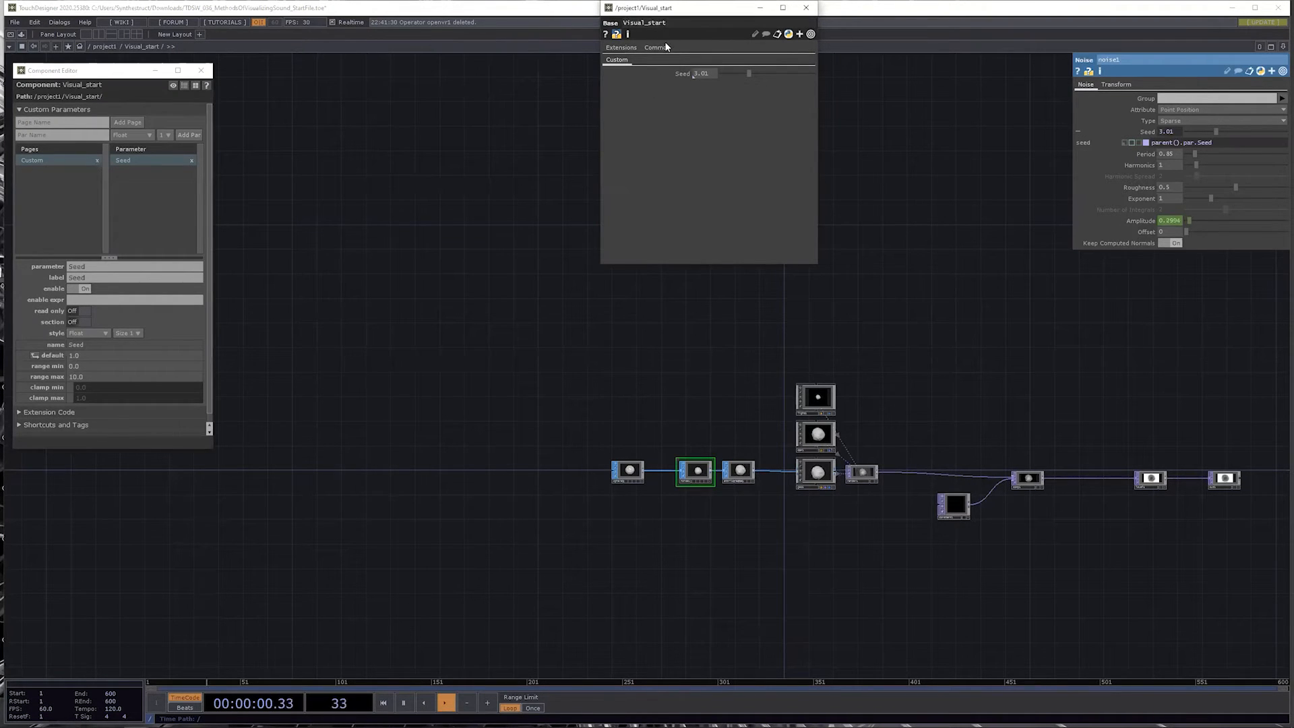
double_click(741, 16)
left_click(1258, 6)
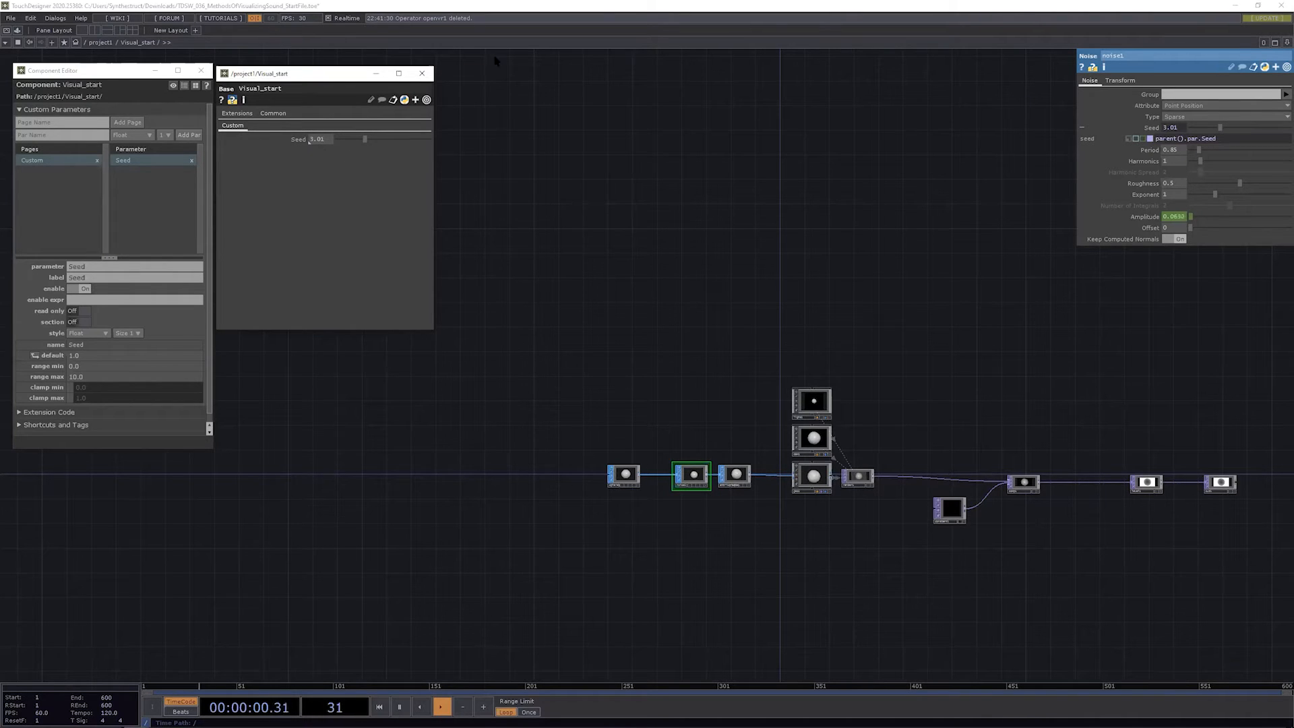
Step: Return to the project1 network and lower the Visual_start component's custom Seed to 0.77
left_click_drag(732, 197, 791, 234)
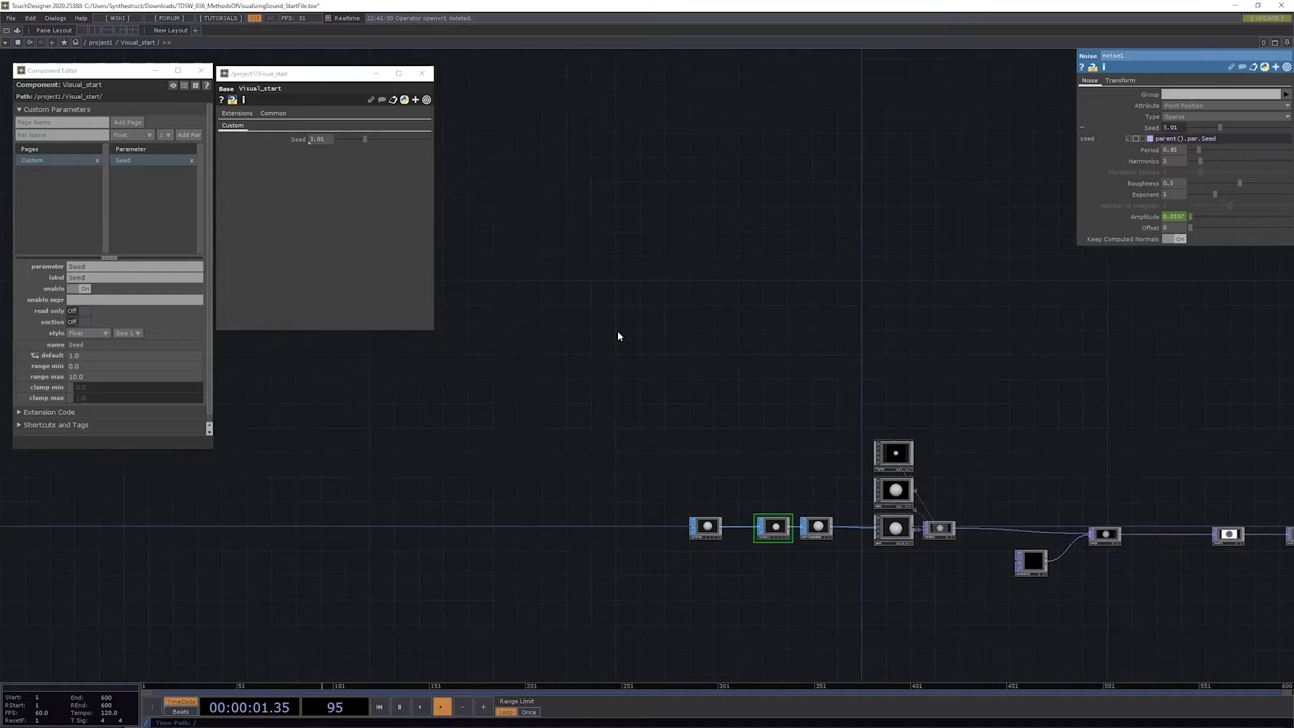
left_click_drag(618, 335, 640, 352)
scroll(668, 355, "down", 8)
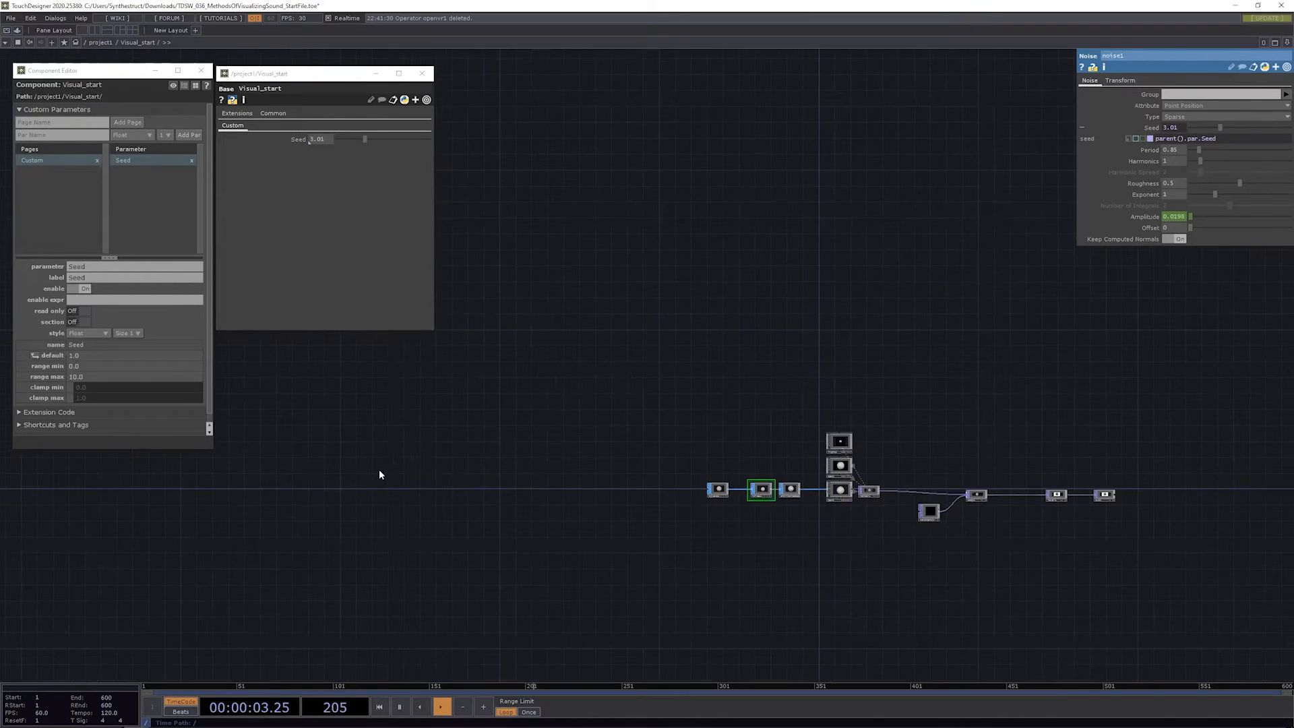
left_click_drag(560, 242, 756, 231)
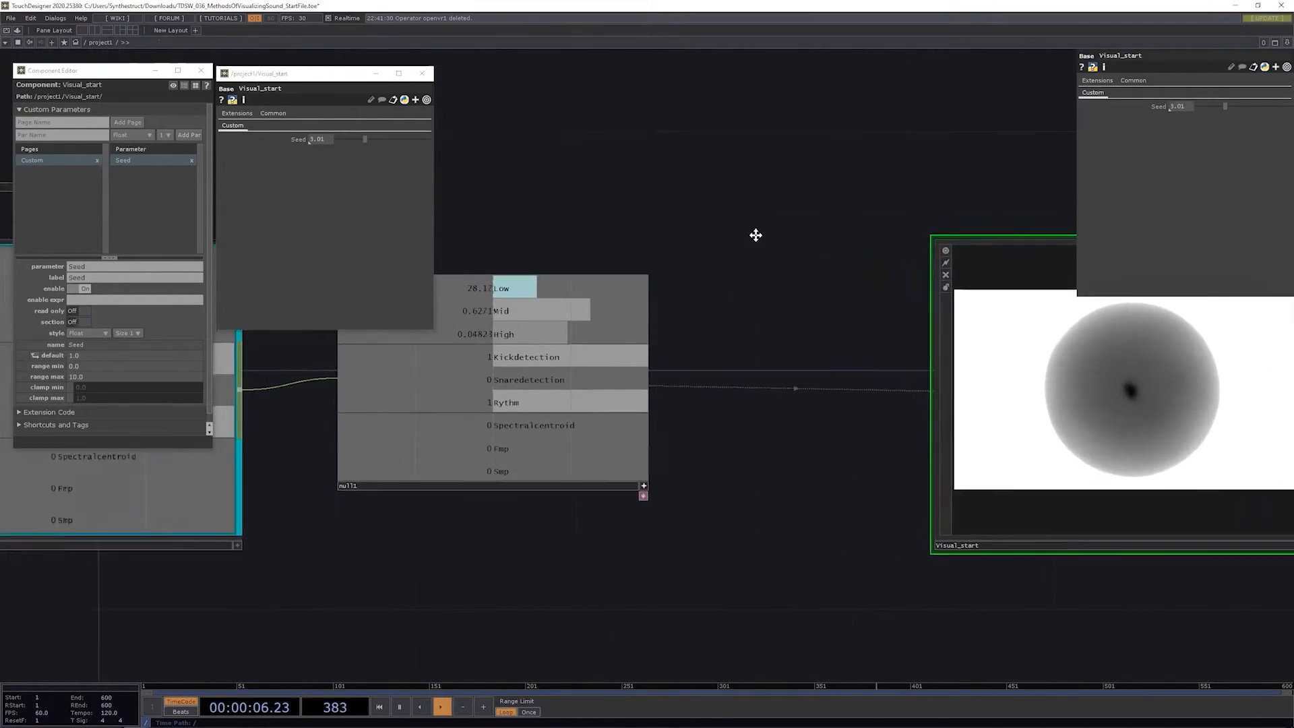
left_click_drag(364, 138, 341, 152)
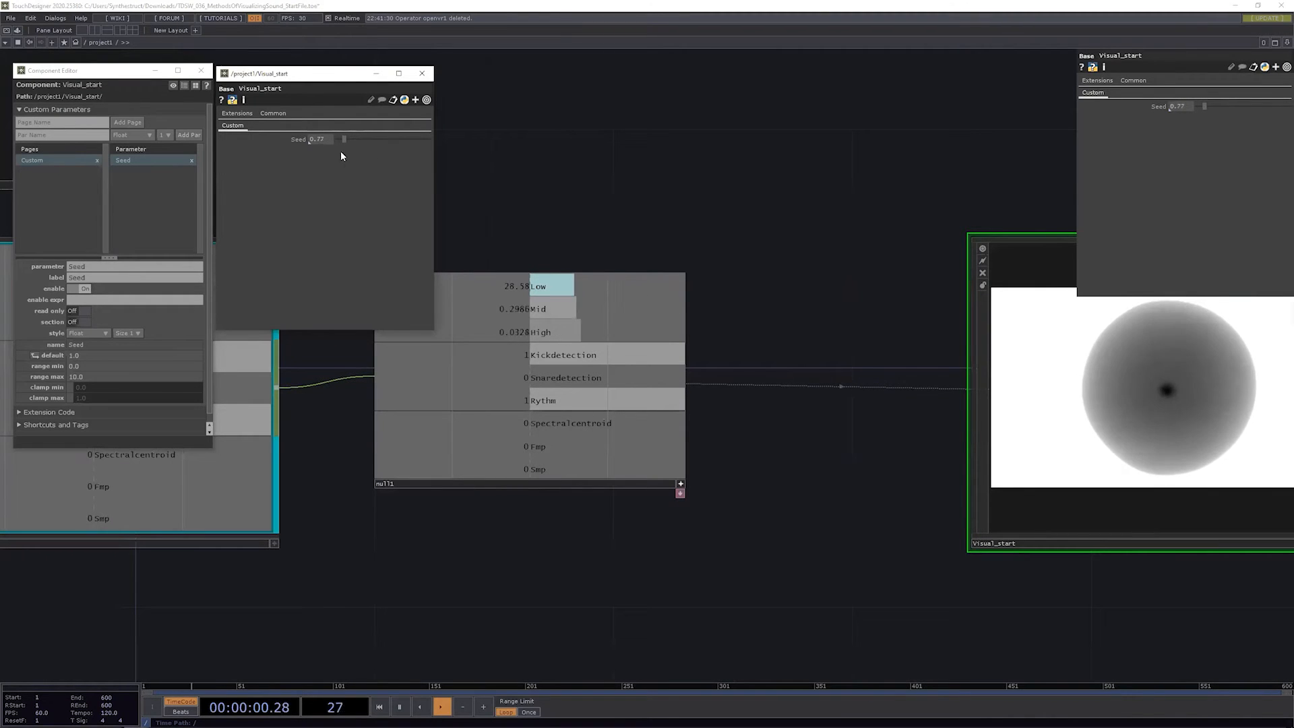
Step: Export the Low channel of null1 to the custom Seed parameter of the Visual_start component
left_click_drag(524, 229, 673, 205)
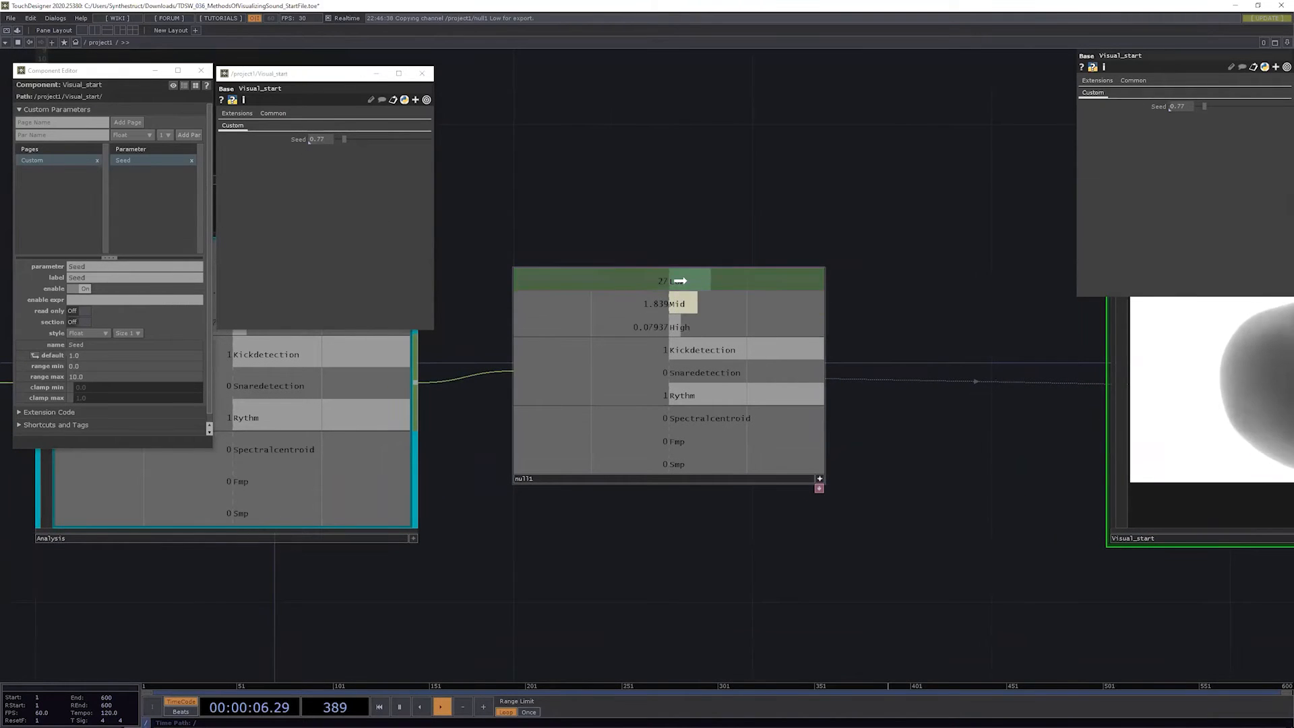
left_click_drag(680, 280, 564, 241)
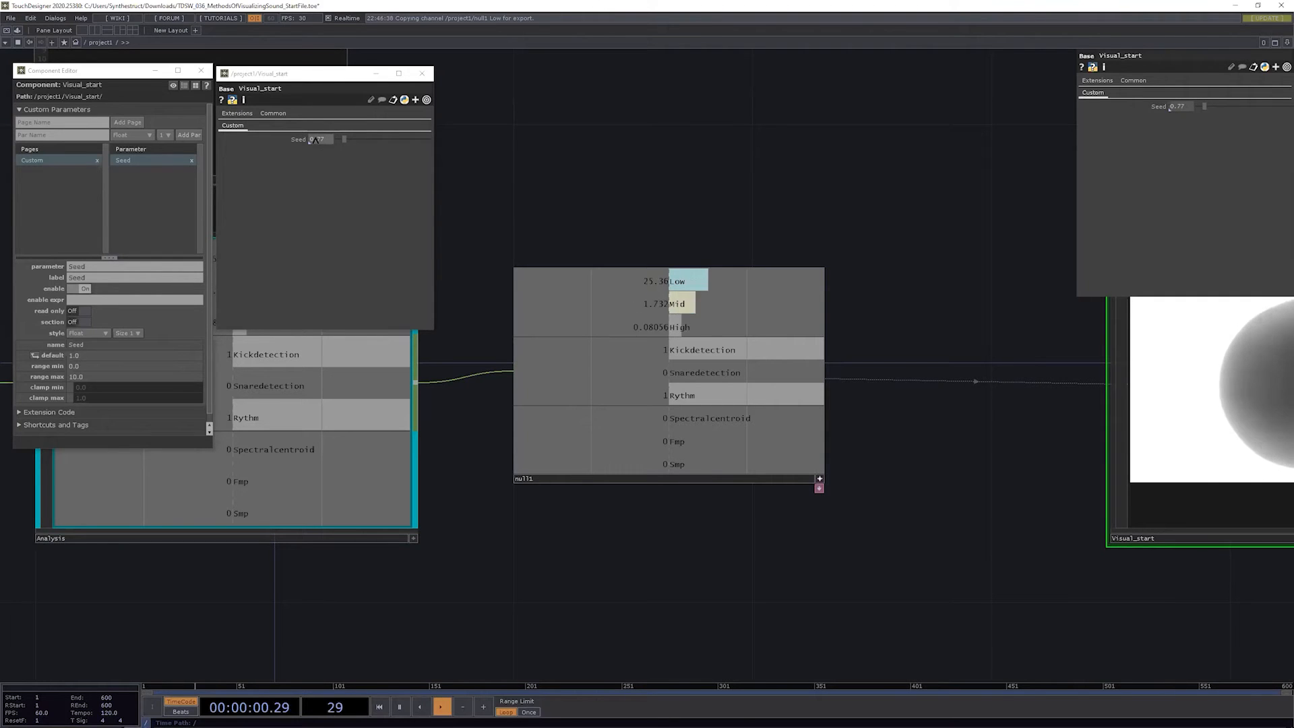
left_click_drag(314, 140, 314, 138)
left_click(314, 124)
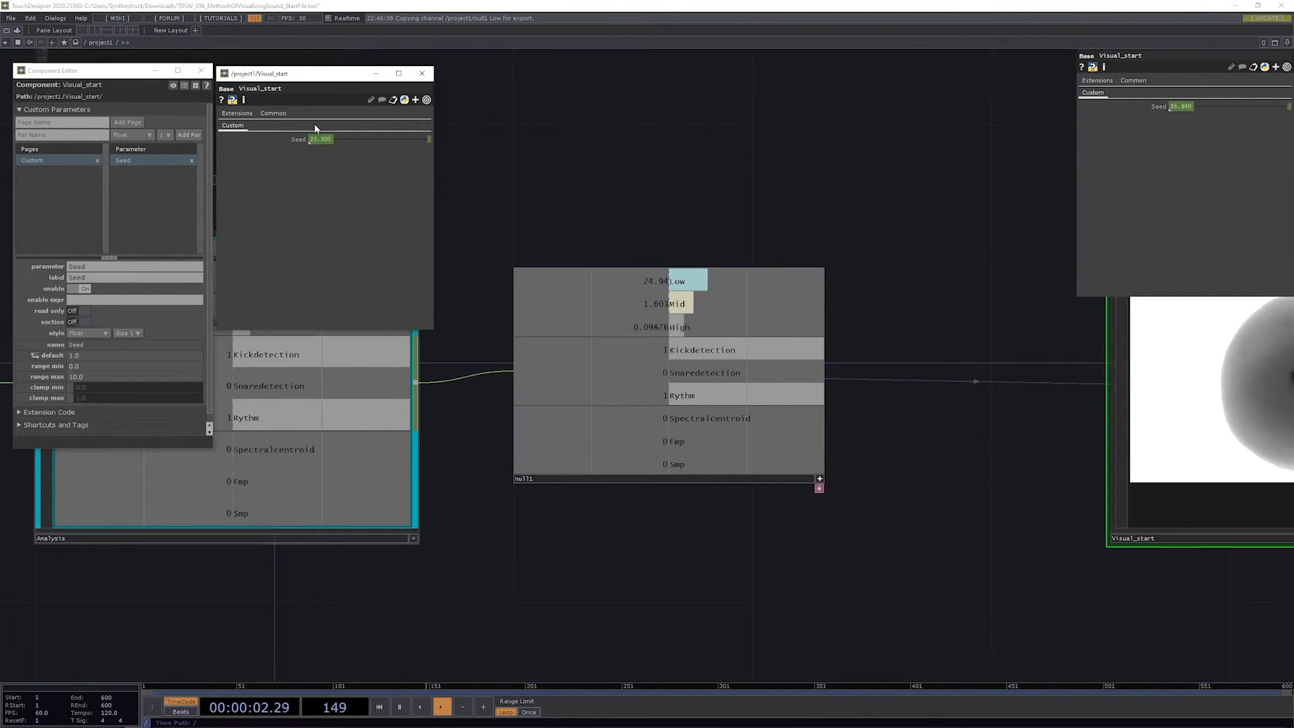
Step: Examine the signal chain from Audio_Source through Analysis and null1 to the Visual_start component's output
left_click_drag(898, 510, 822, 478)
scroll(665, 558, "down", 5)
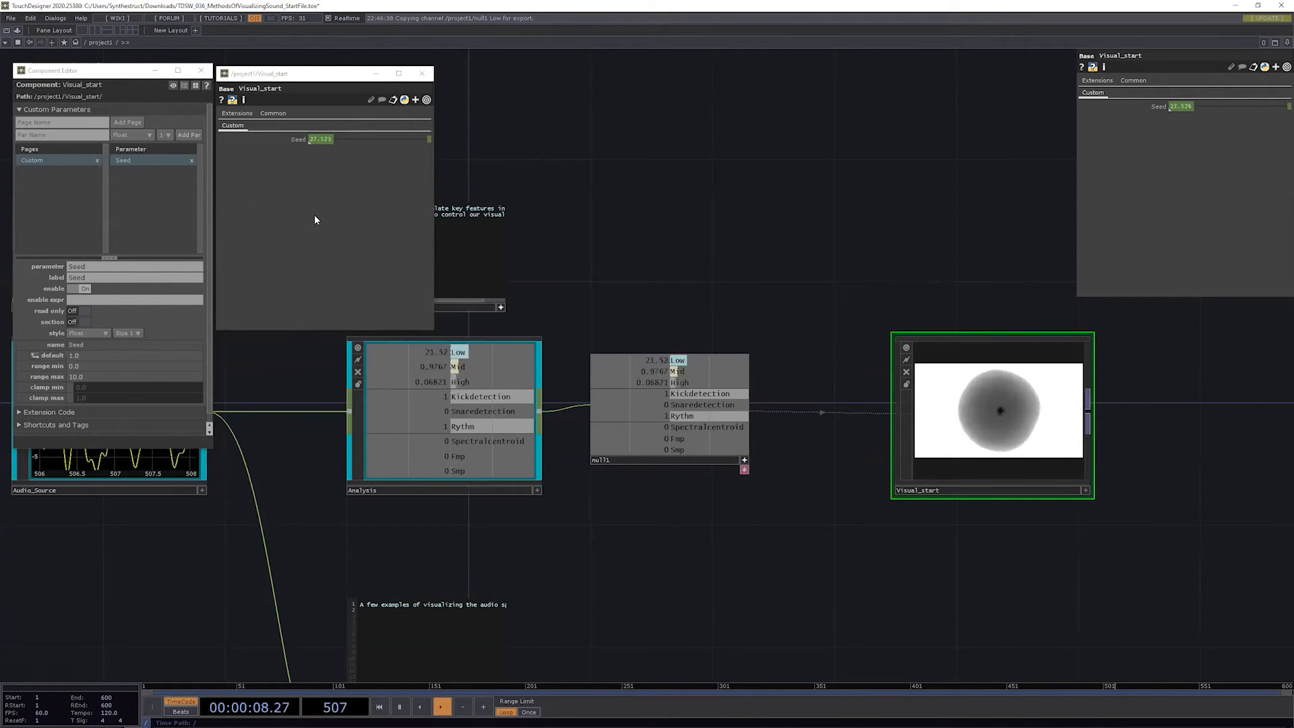
left_click_drag(1073, 533, 852, 310)
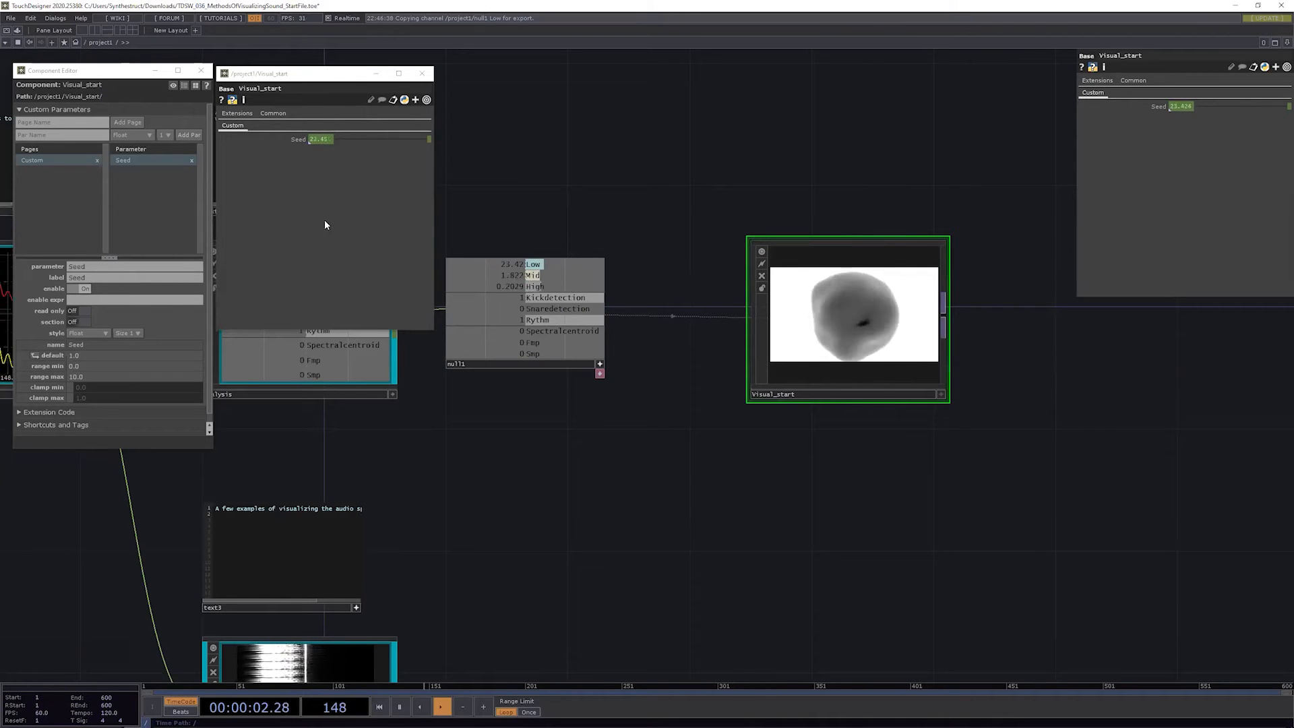
left_click_drag(548, 204, 722, 170)
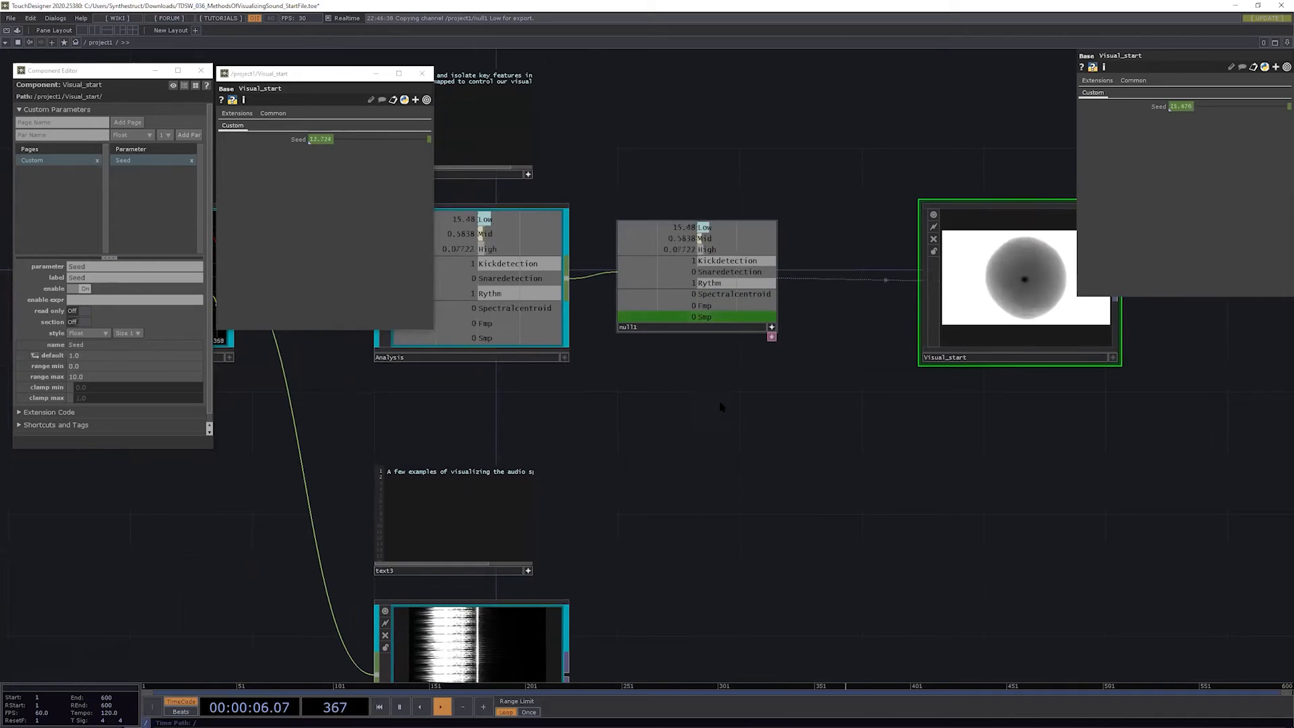
left_click_drag(693, 403, 801, 485)
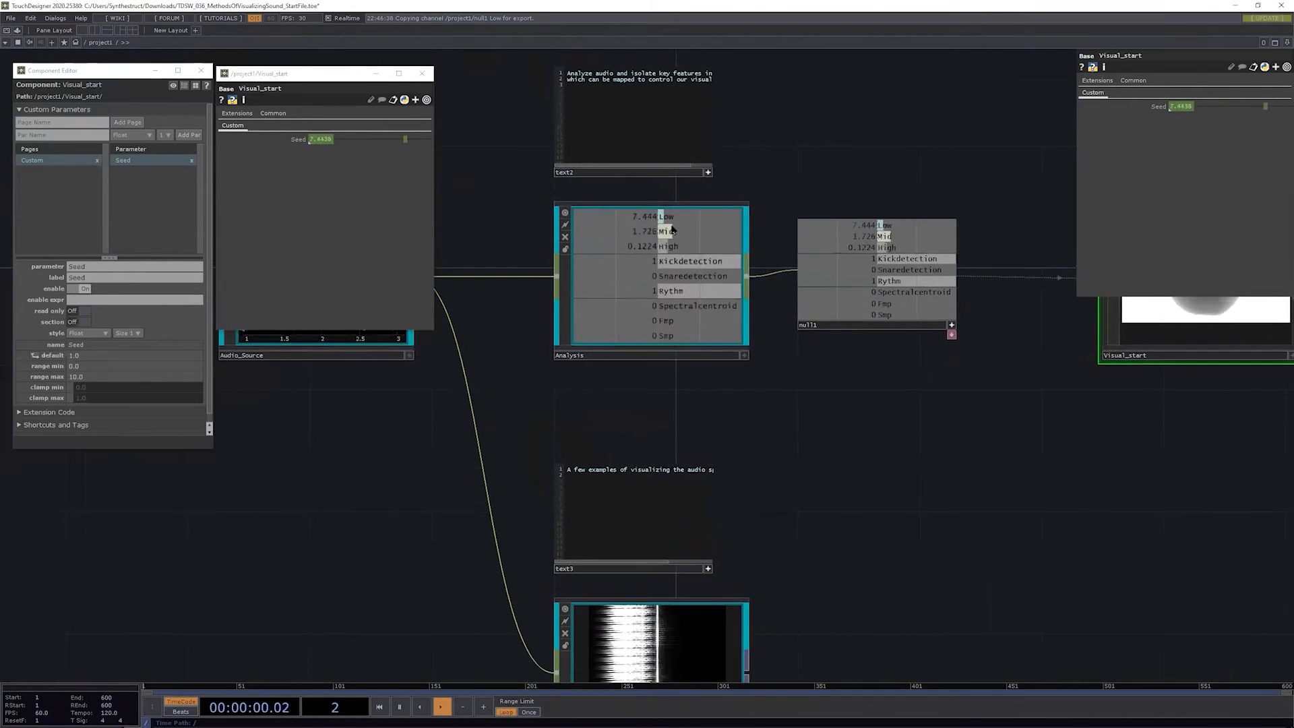
left_click_drag(883, 398, 1030, 336)
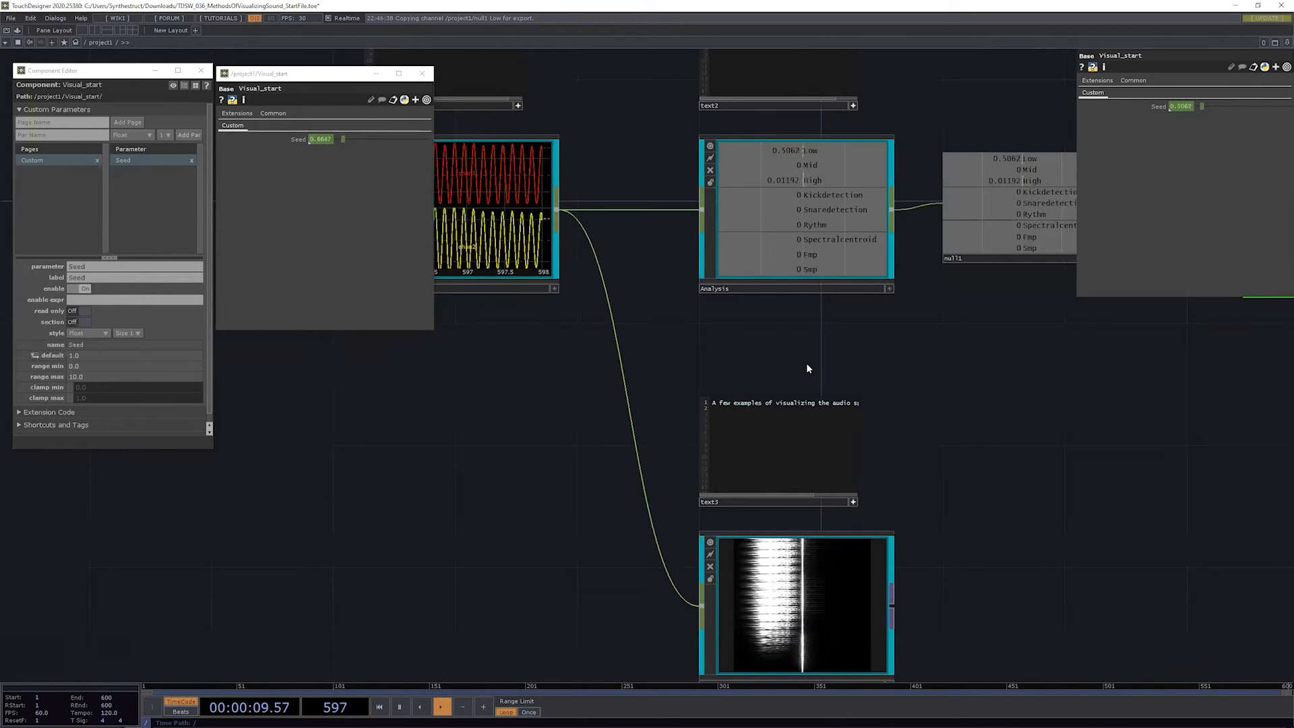
left_click_drag(806, 365, 330, 513)
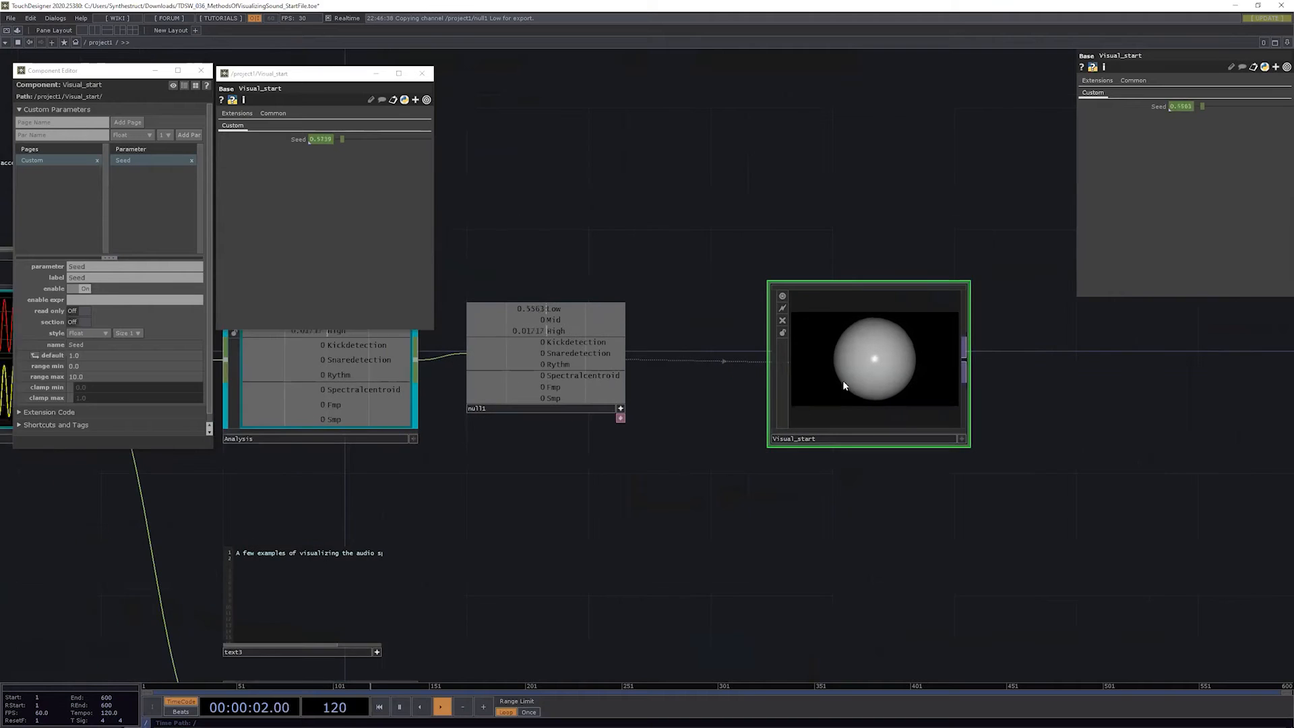
Step: Inside the Visual_start network, add a Phong material and place it directly below geo1
key("i")
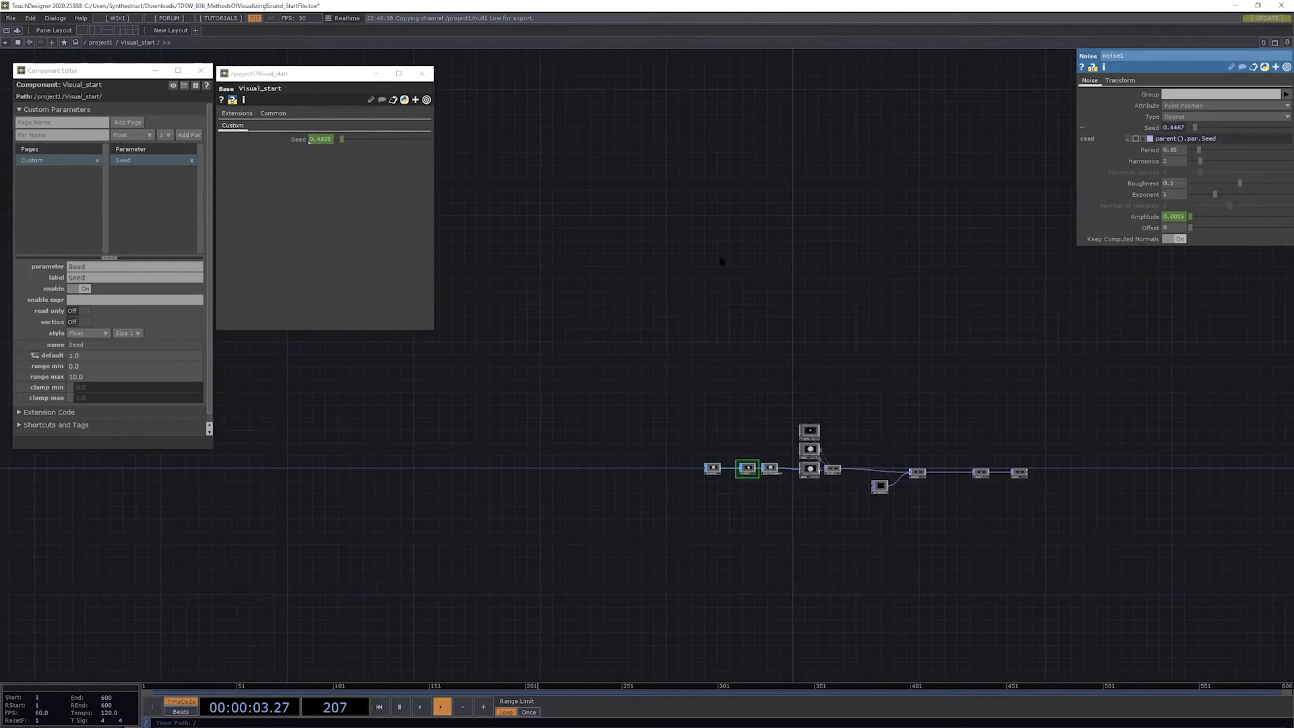
scroll(808, 553, "up", 8)
left_click_drag(720, 261, 640, 522)
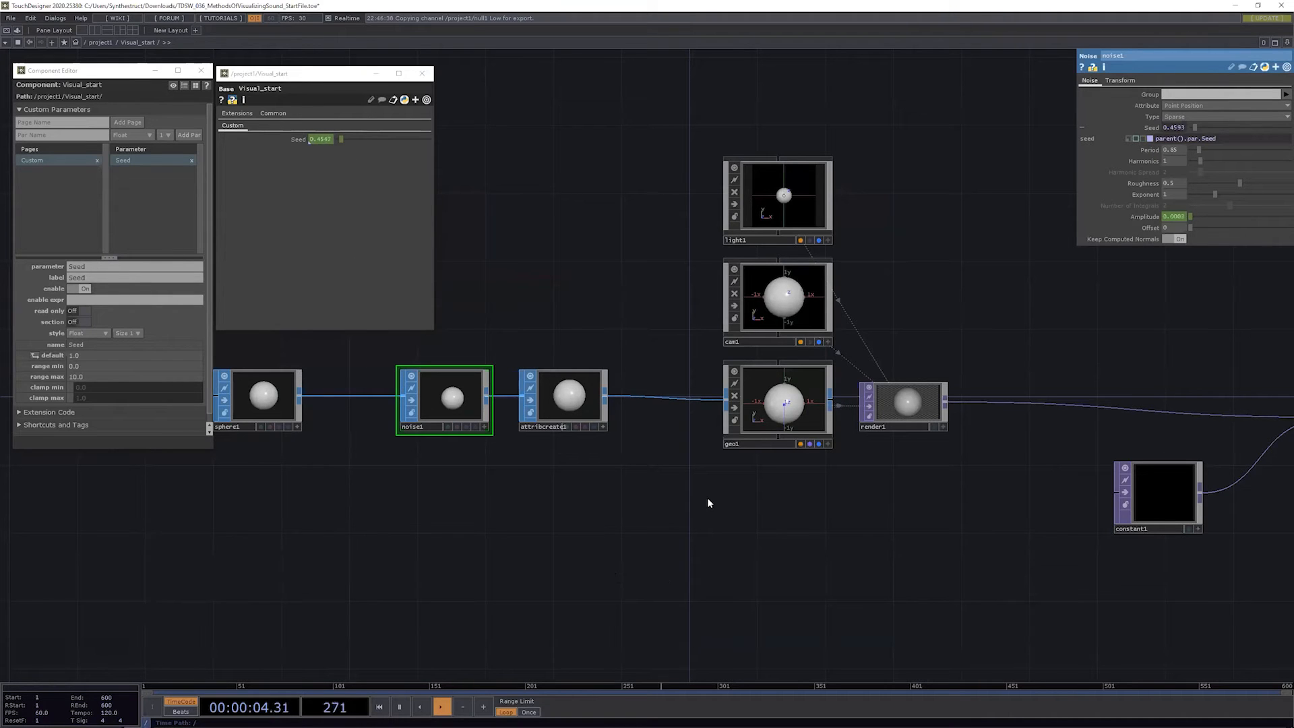
left_click_drag(778, 490, 749, 439)
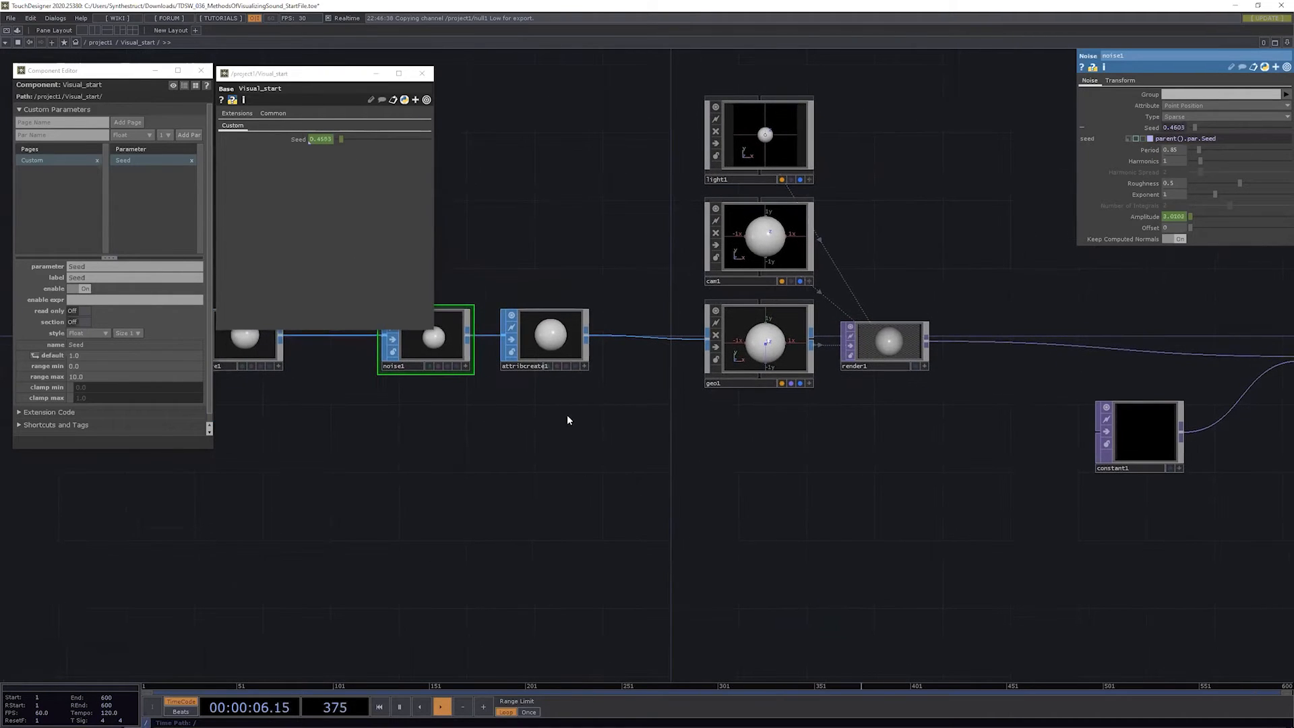
key("Tab")
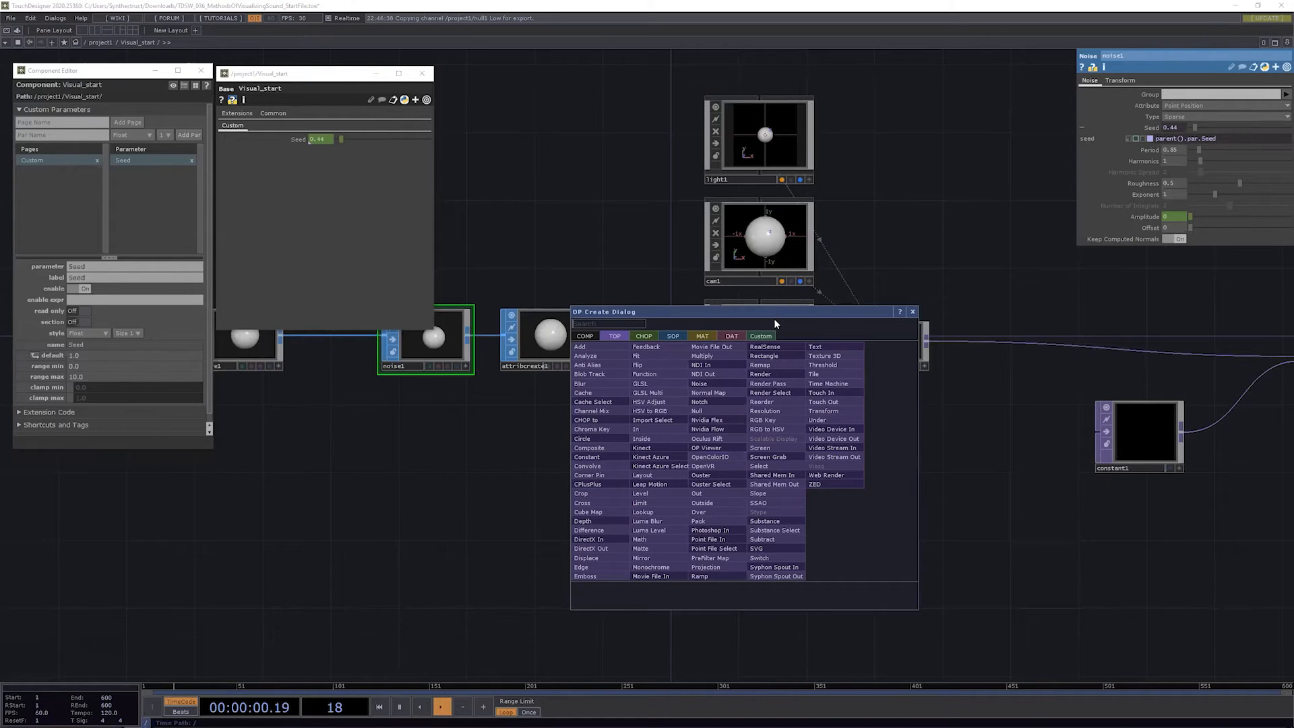
left_click_drag(774, 319, 573, 411)
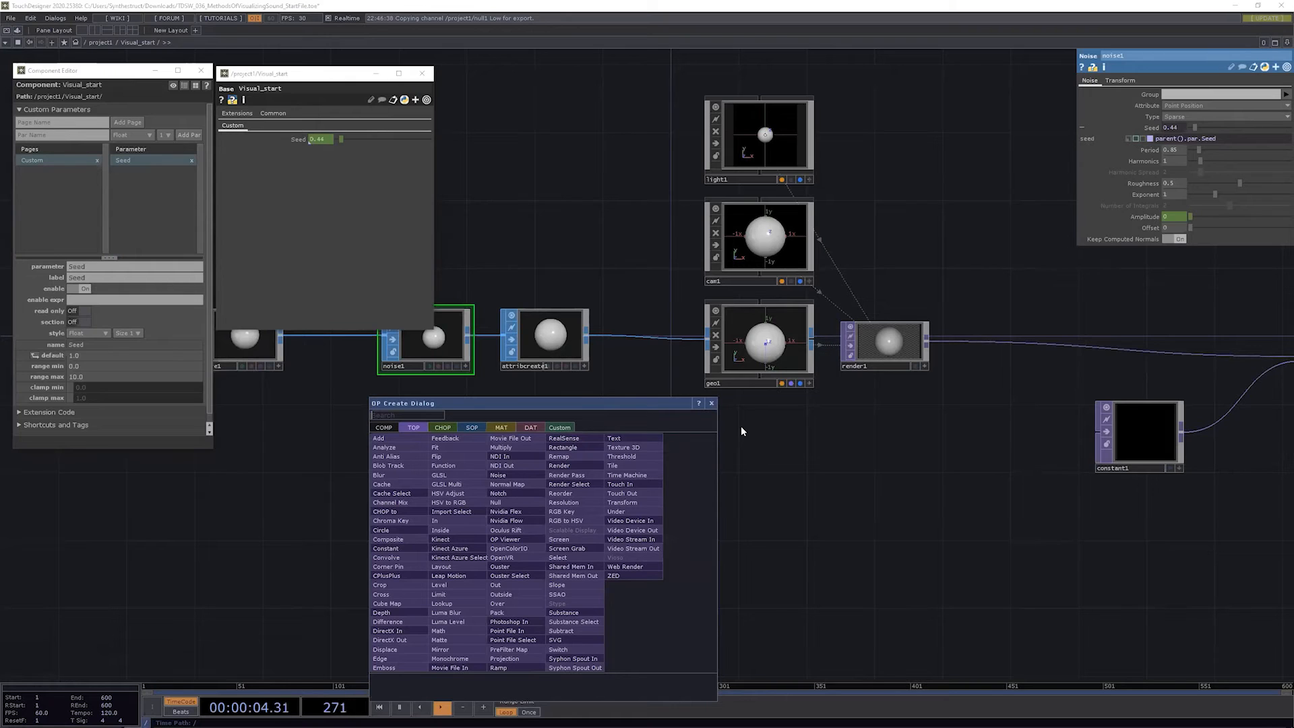
left_click(501, 427)
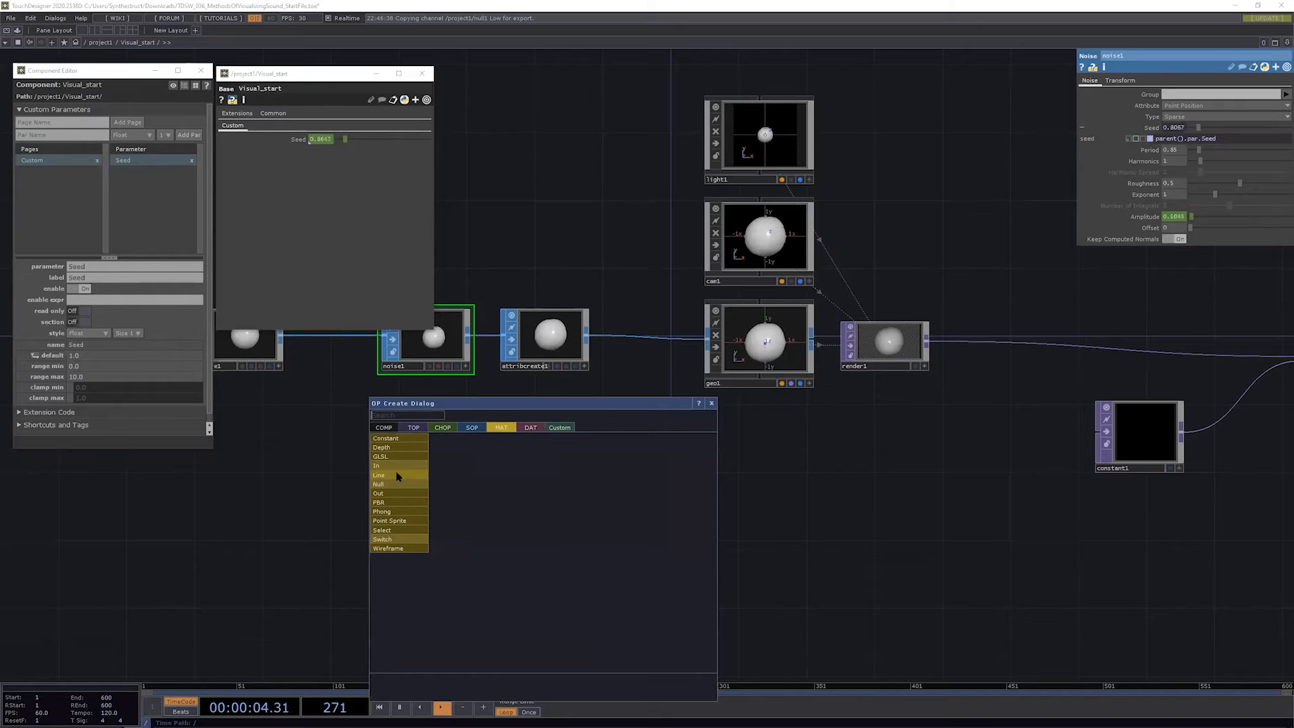
left_click(394, 520)
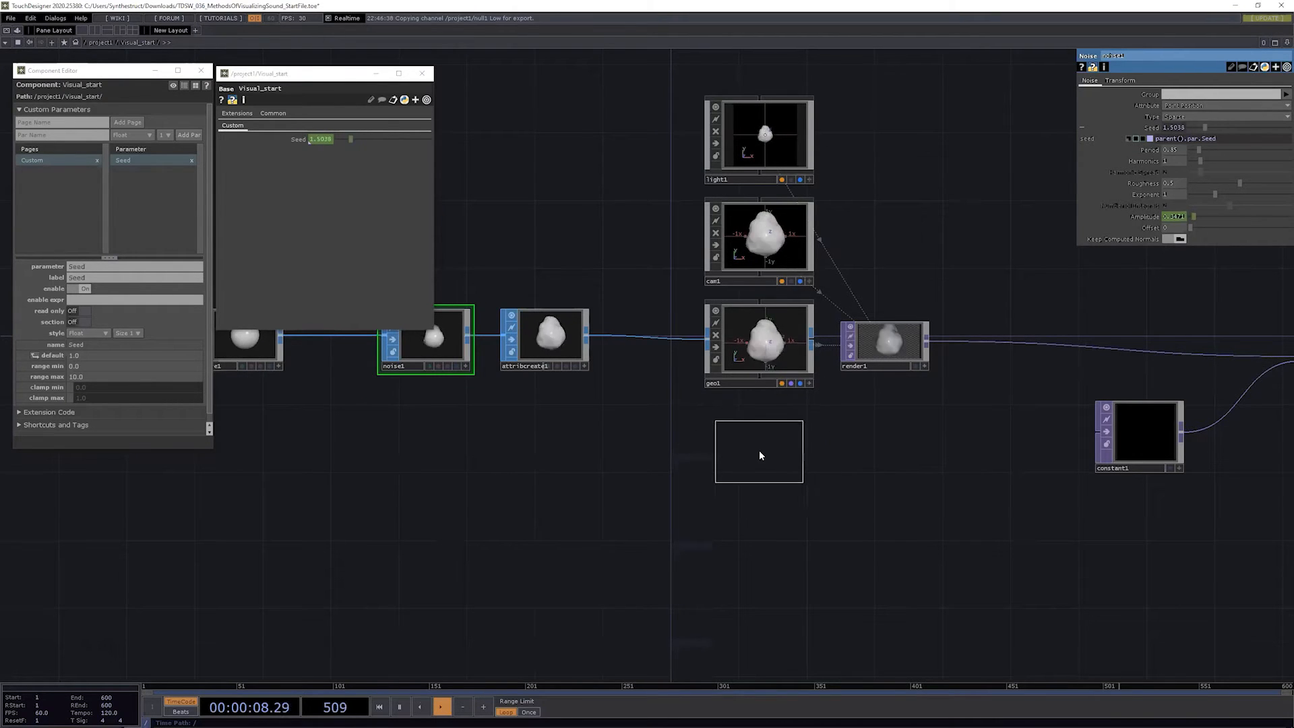
left_click(758, 447)
scroll(830, 442, "up", 5)
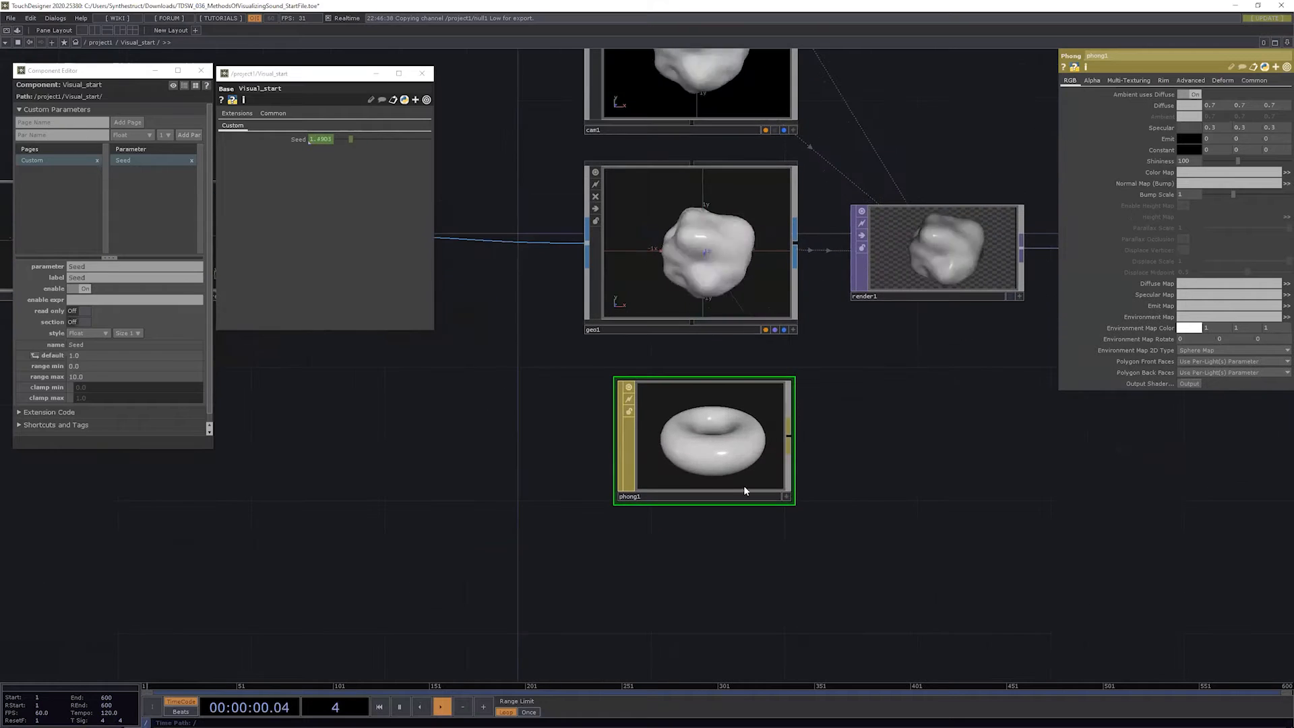
left_click_drag(730, 521, 714, 571)
left_click_drag(697, 493, 663, 526)
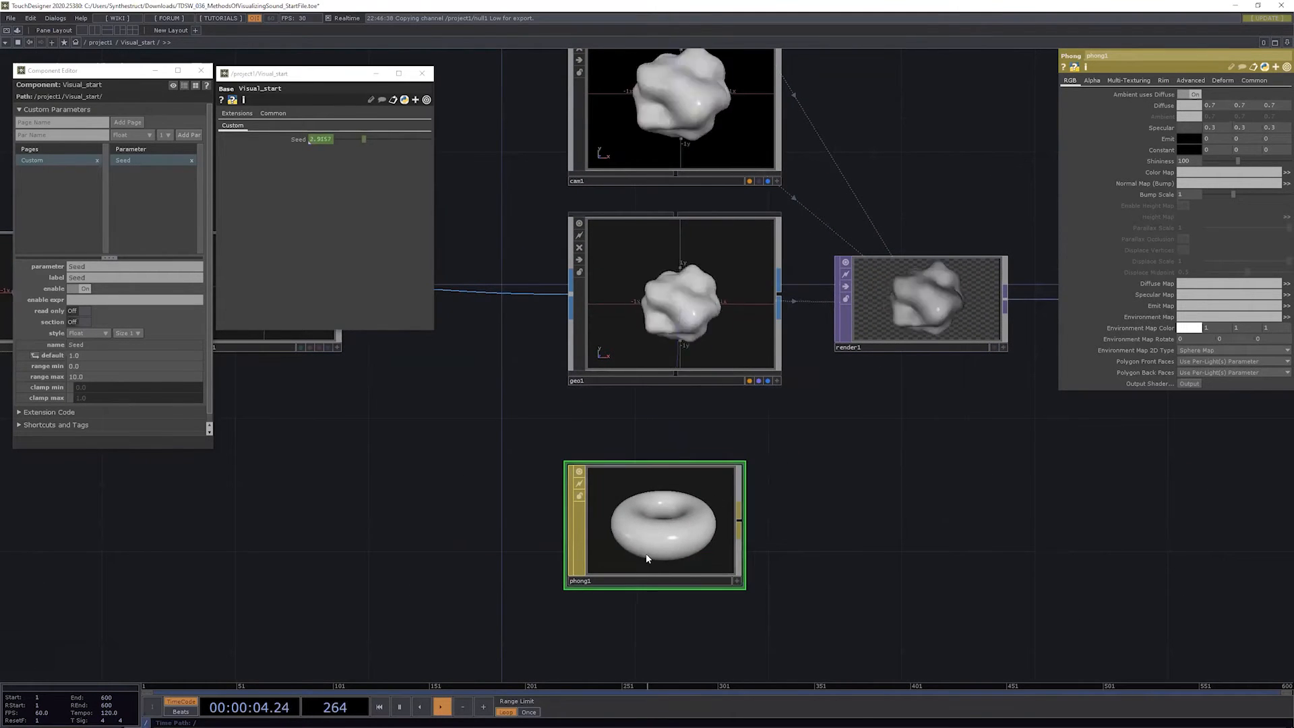
Step: Look over the available material operators and the preview of the new Phong material below geo1
key("Tab")
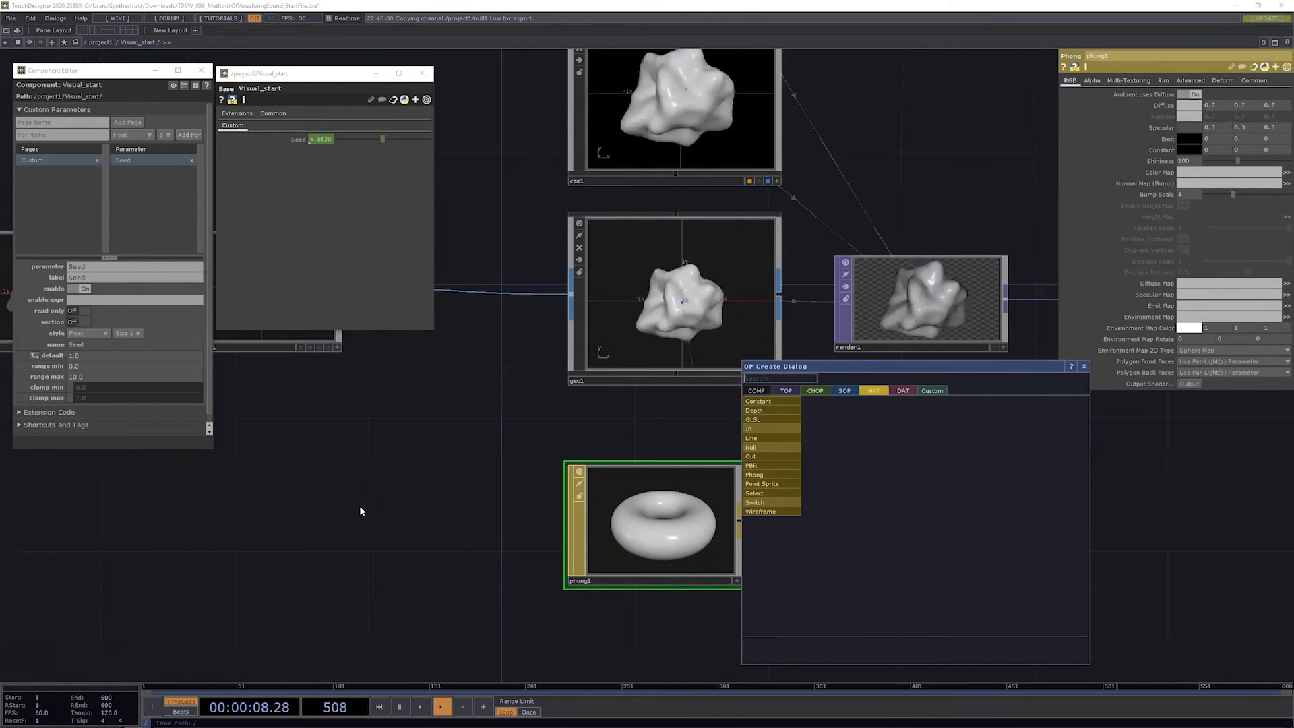
left_click(450, 425)
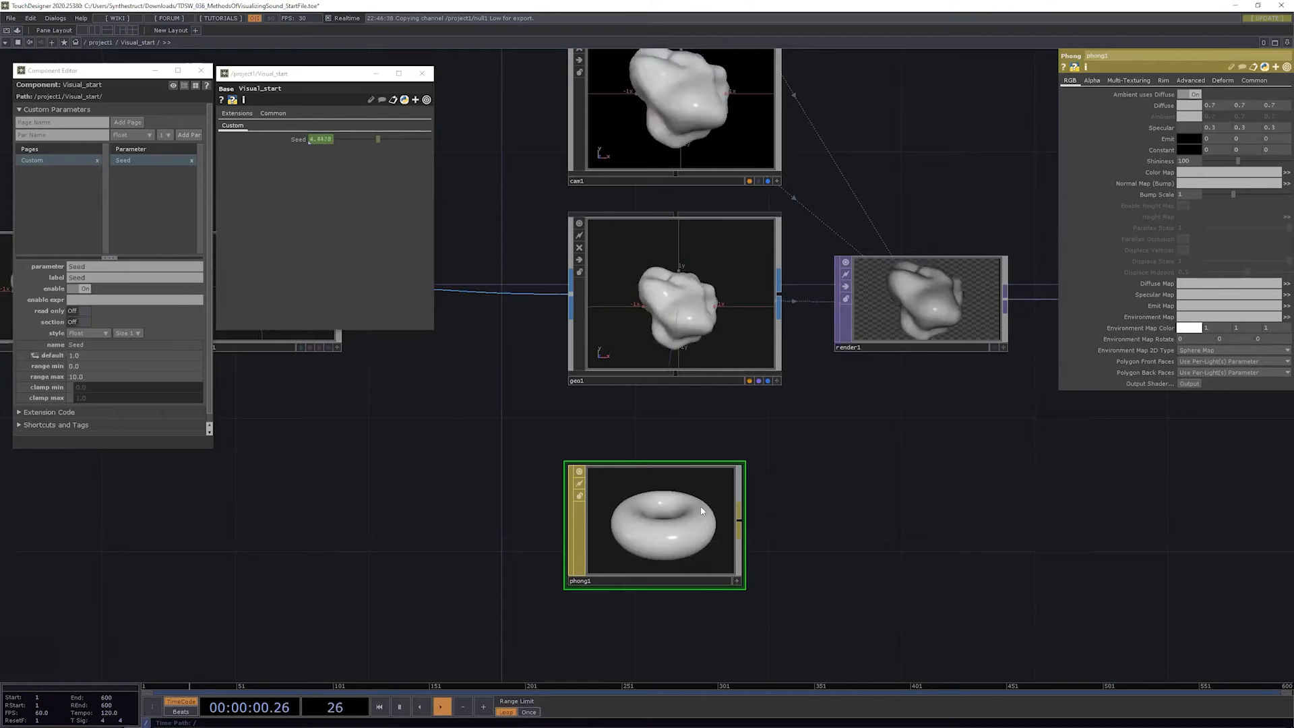
scroll(676, 562, "up", 2)
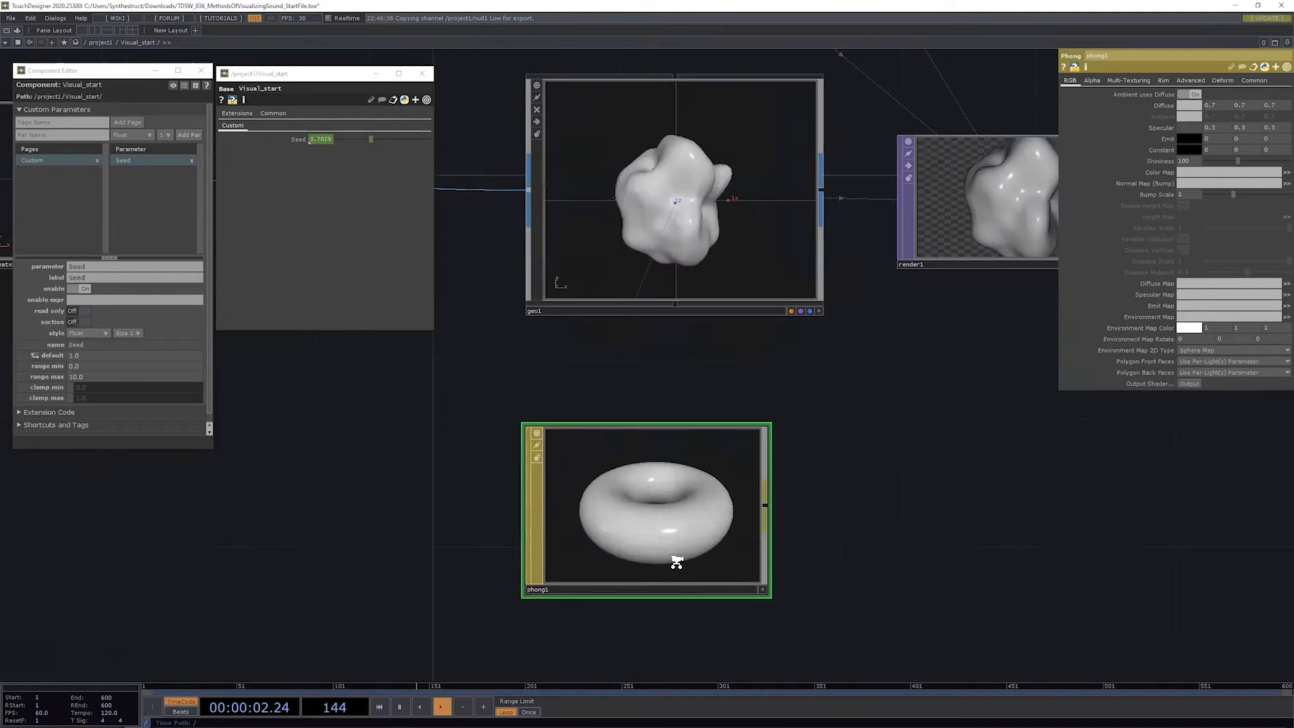
scroll(677, 562, "up", 2)
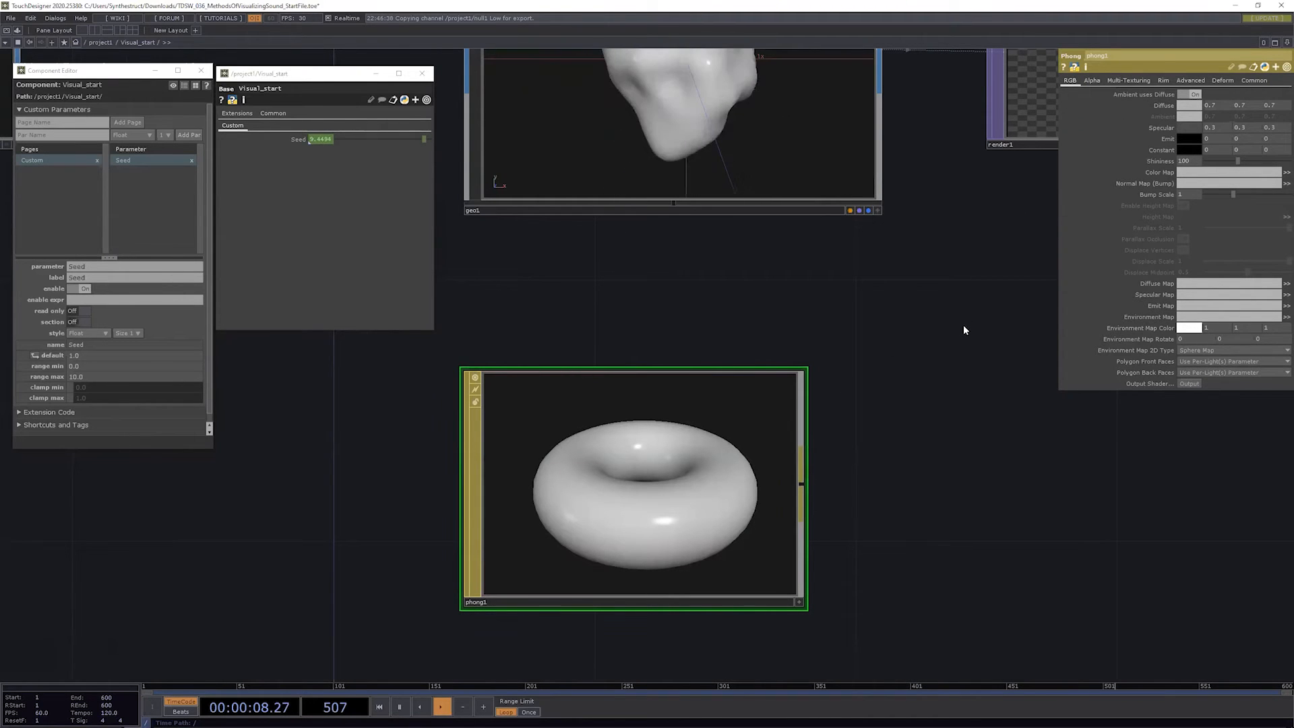
scroll(961, 330, "down", 3)
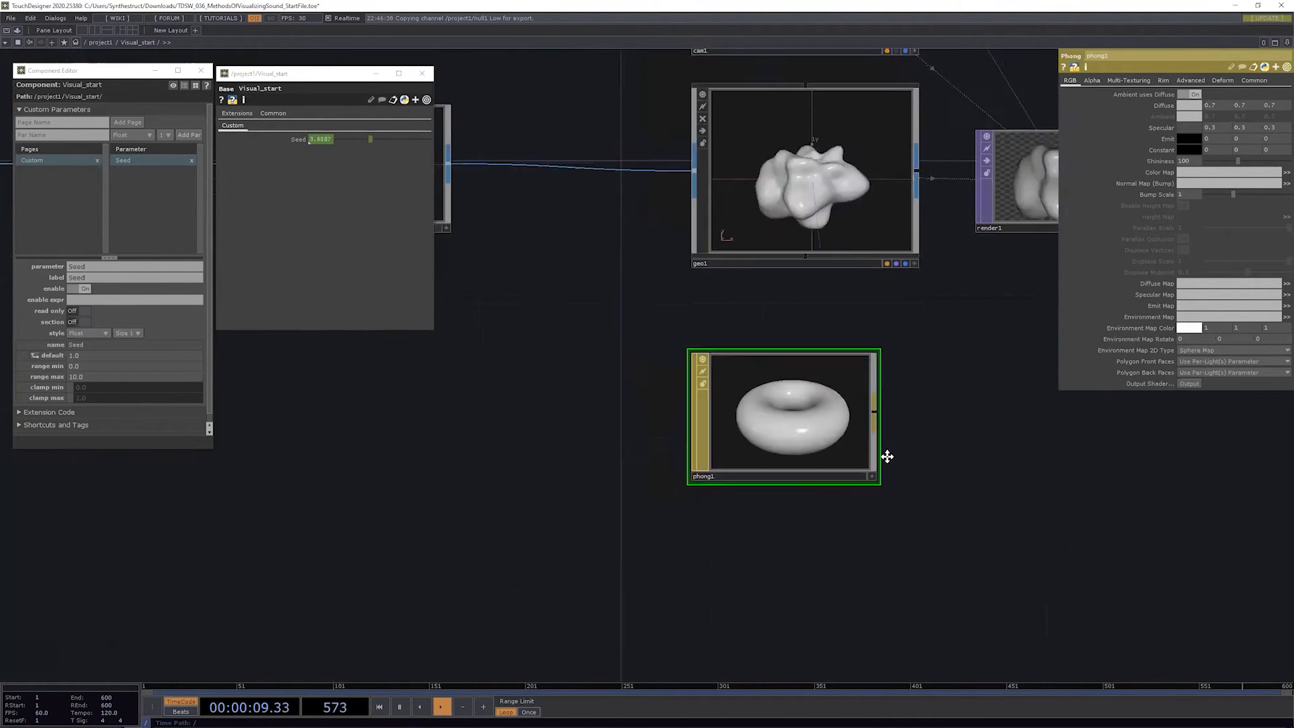
left_click_drag(870, 491, 755, 585)
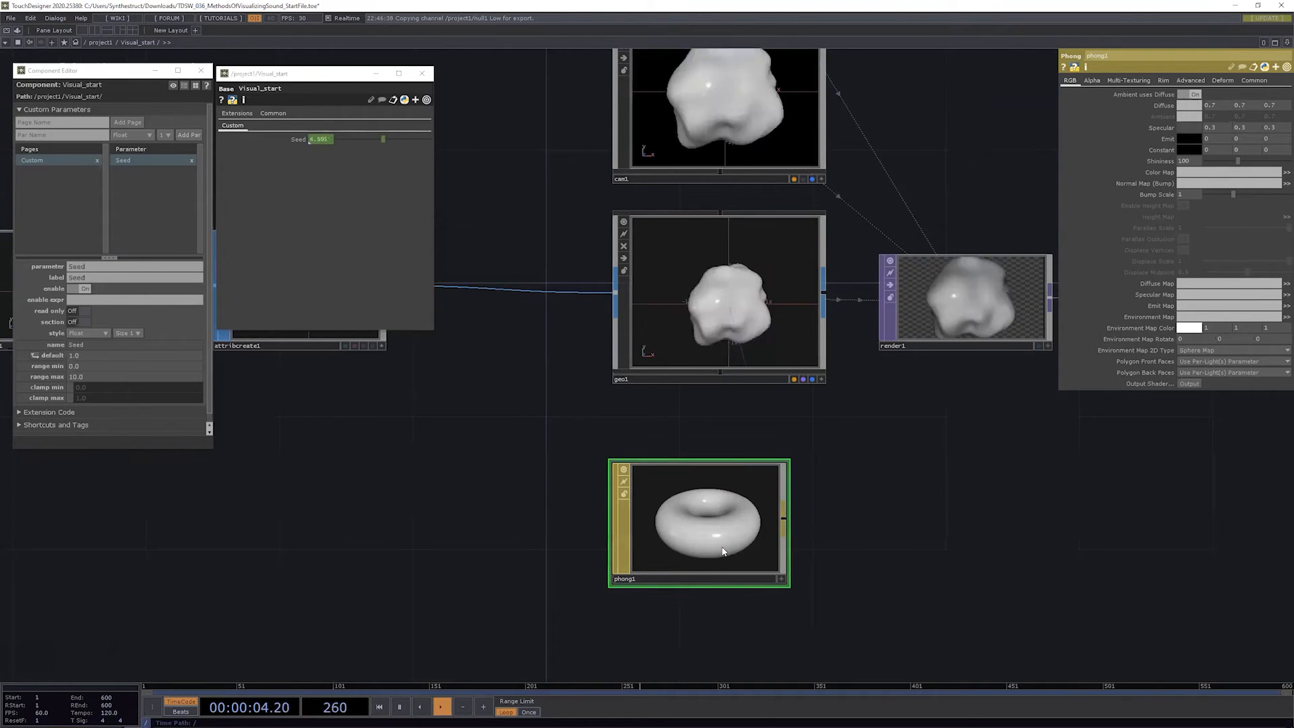
Step: Assign phong1 to geo1 as its Material parameter
left_click_drag(717, 534, 747, 283)
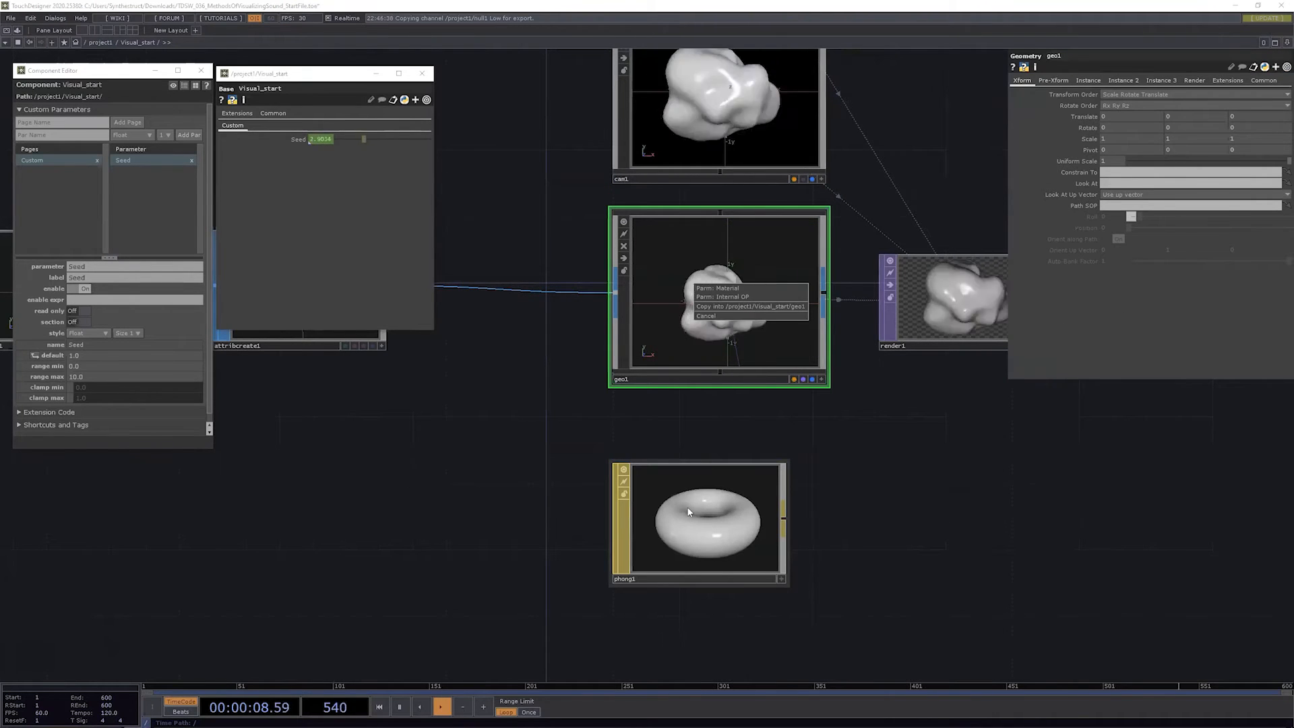
left_click(734, 289)
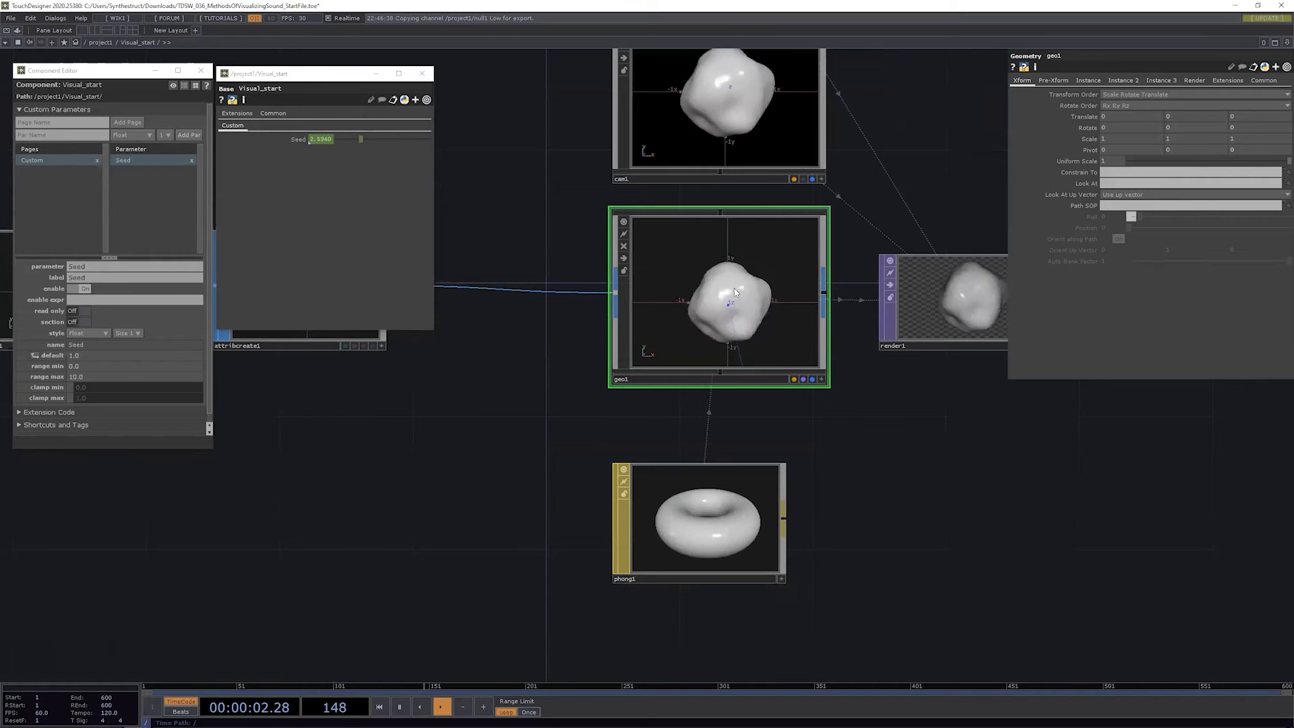
left_click_drag(870, 512, 907, 530)
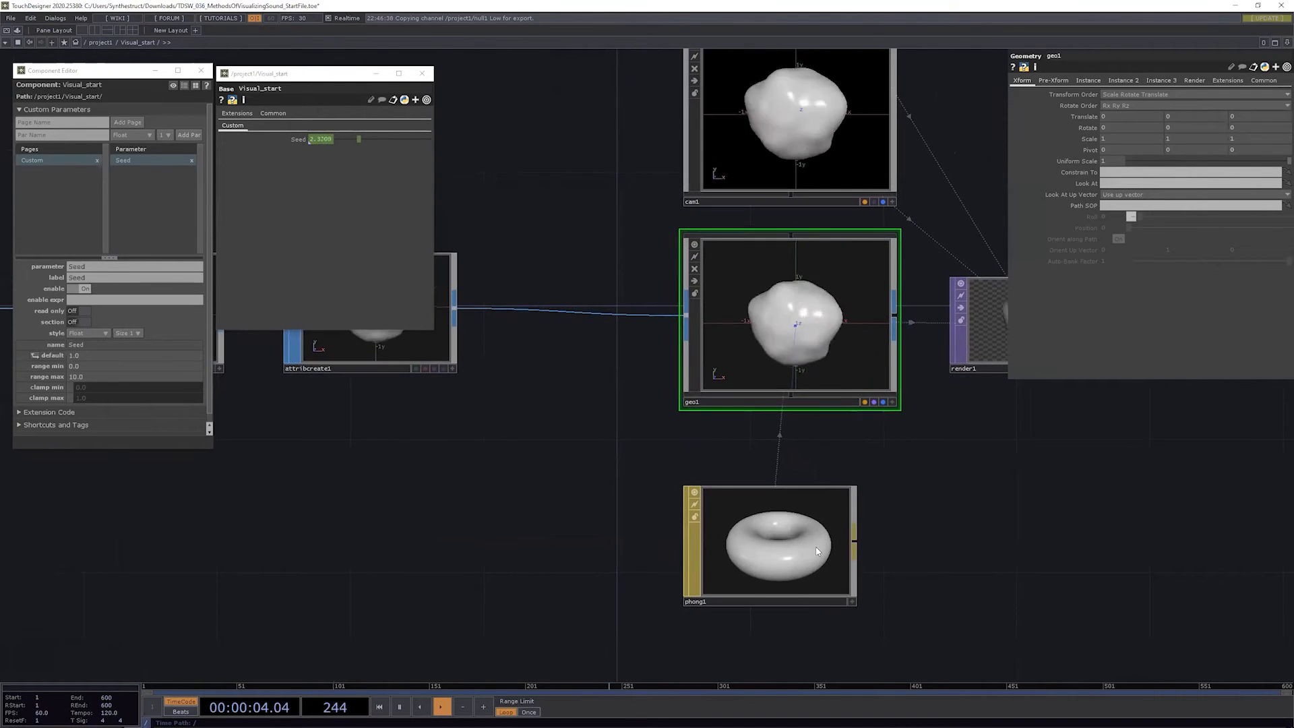
Step: Add phong1's Diffuse colour as a custom parameter on Visual_start, binding the new parameter as master
left_click(815, 569)
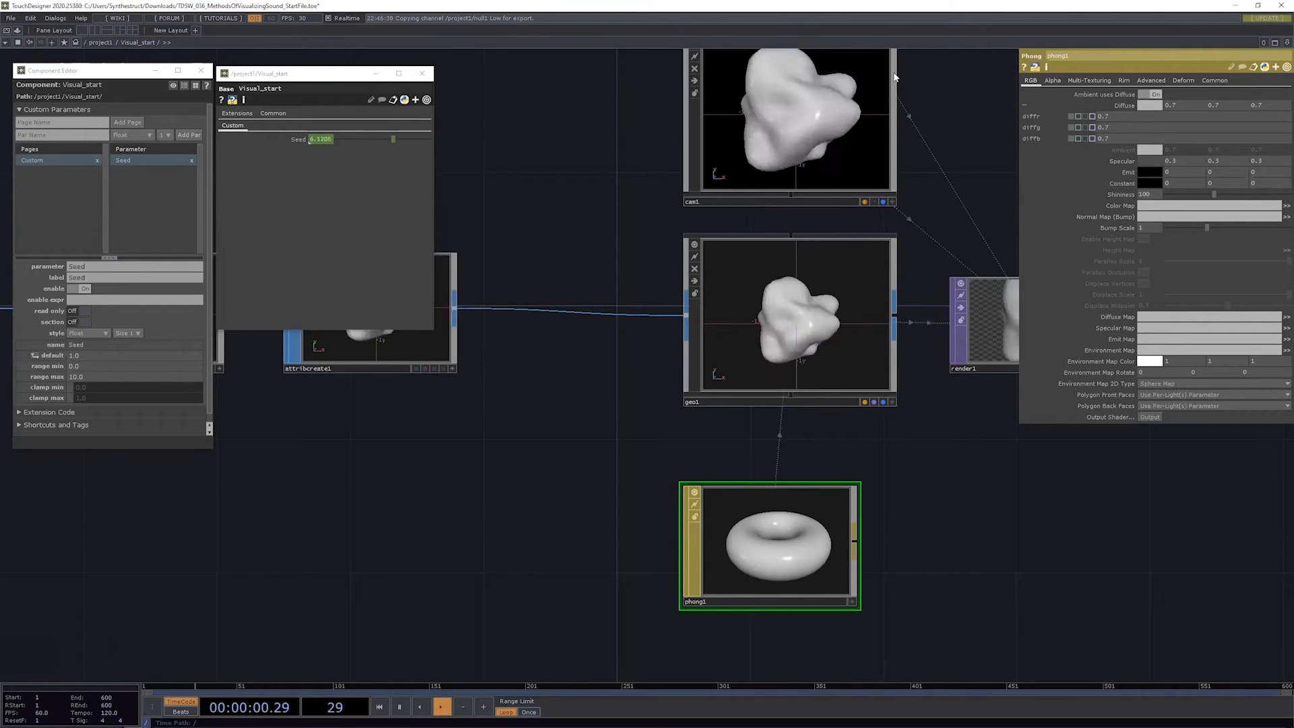
left_click(1024, 107)
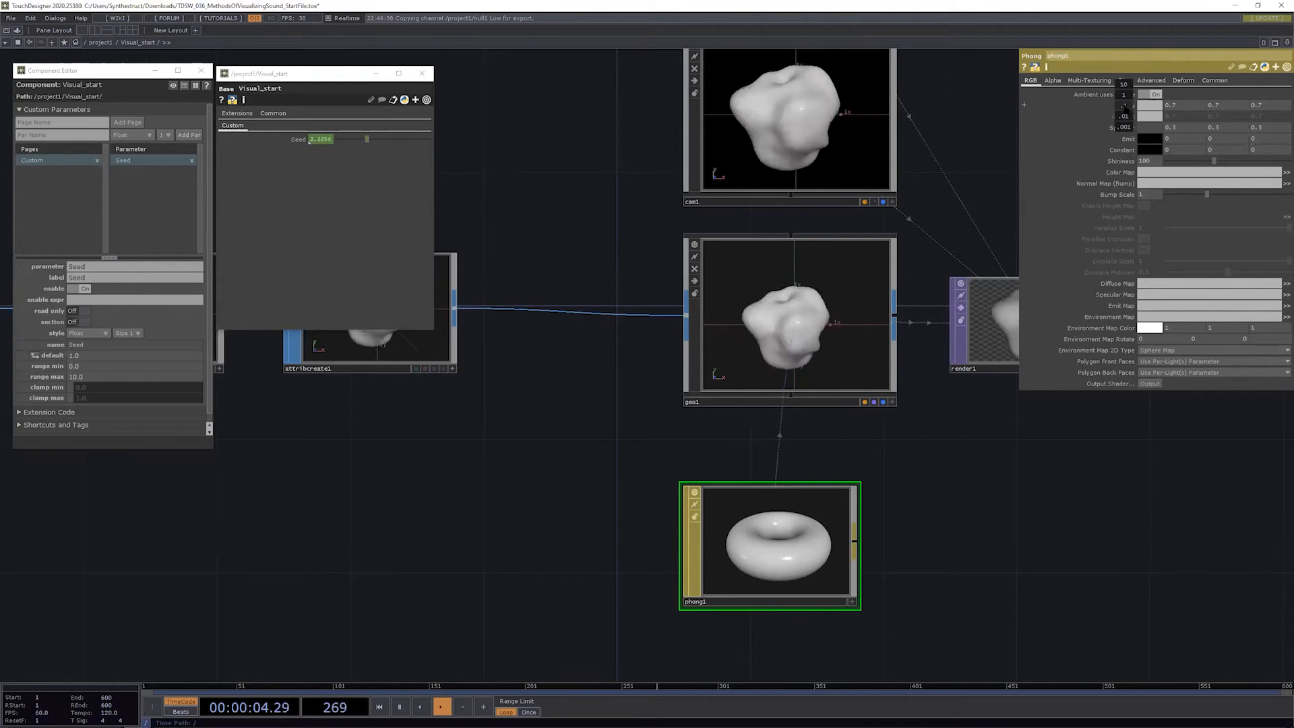
left_click(1112, 105)
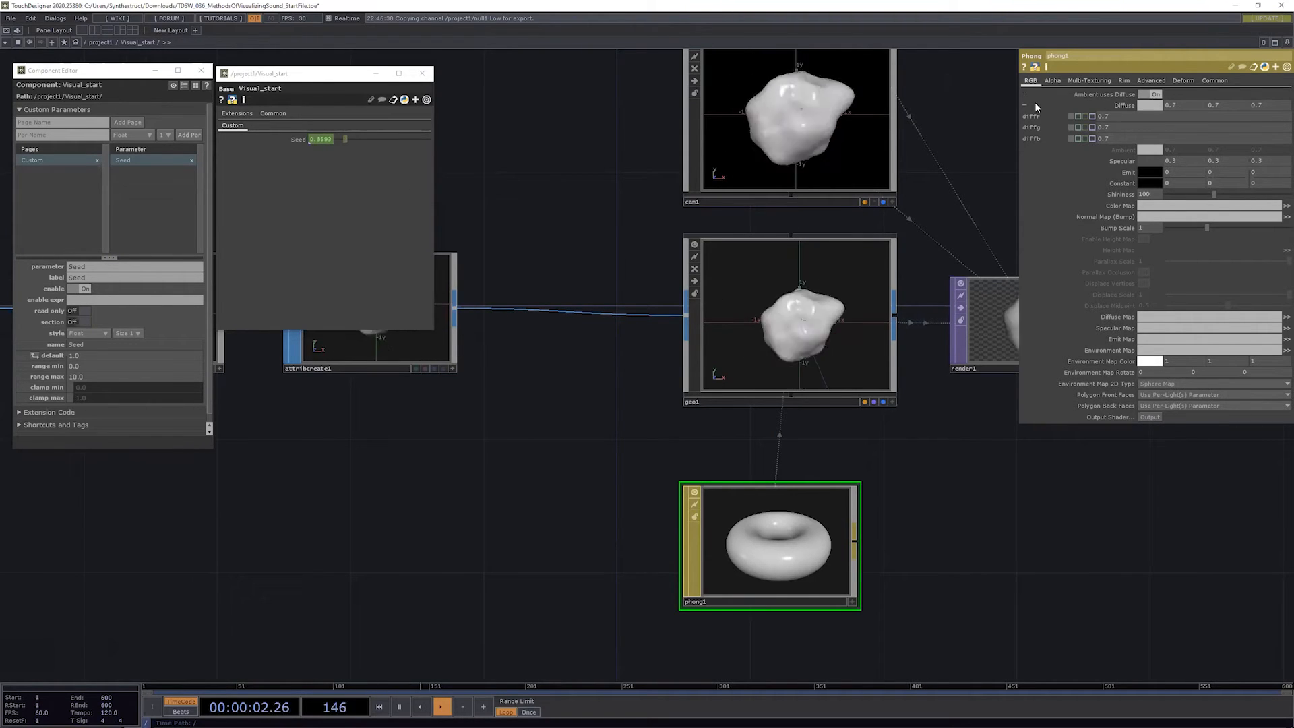
left_click(1133, 106)
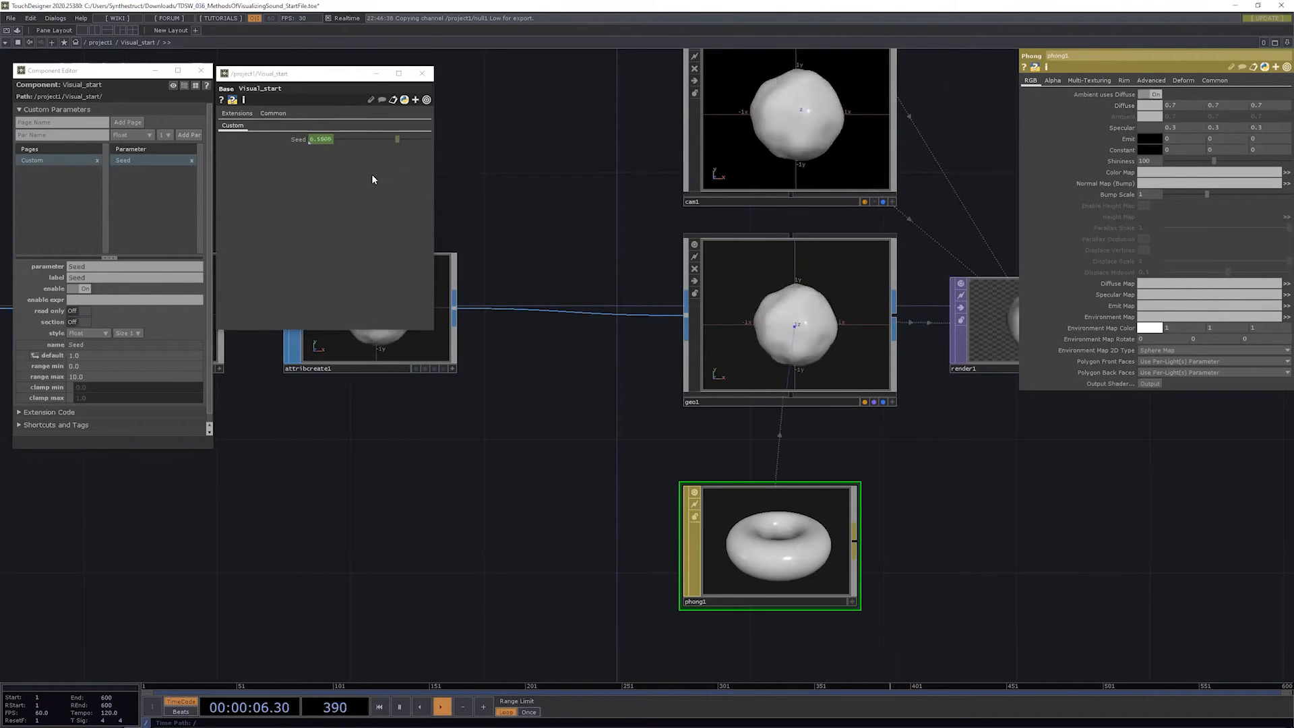
left_click_drag(465, 456, 530, 539)
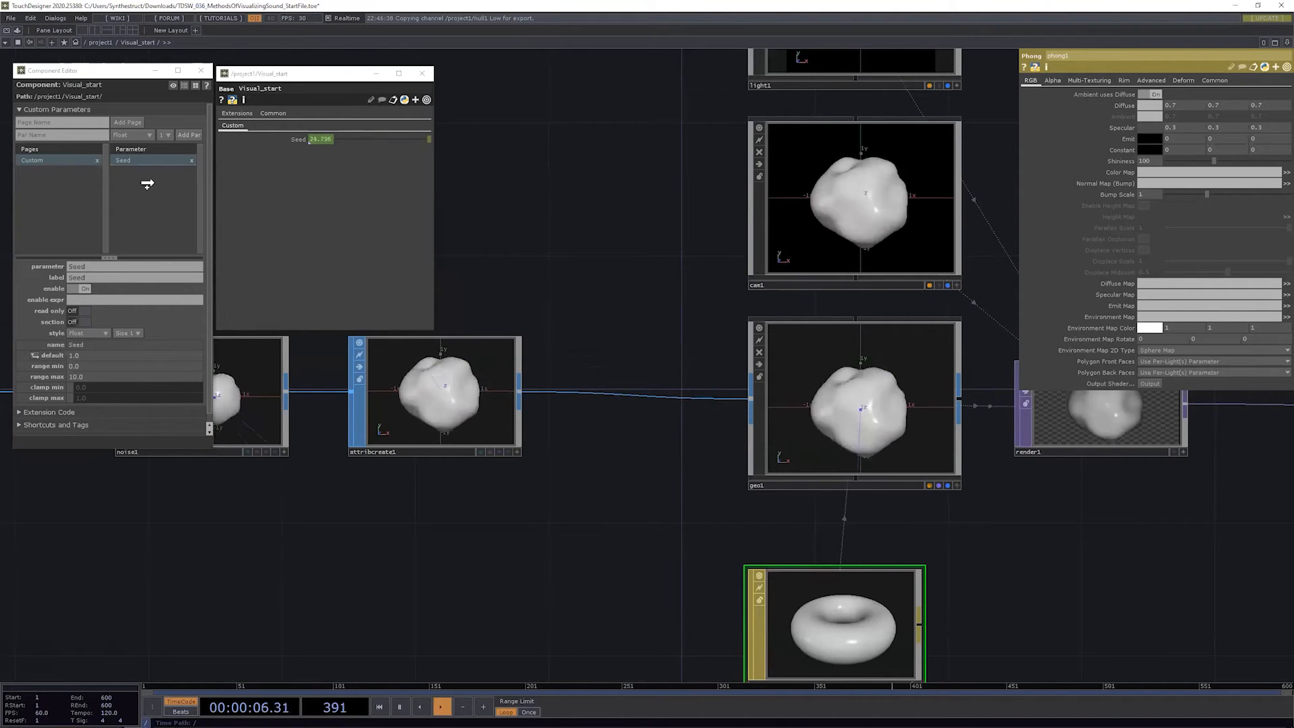
left_click_drag(147, 183, 155, 184)
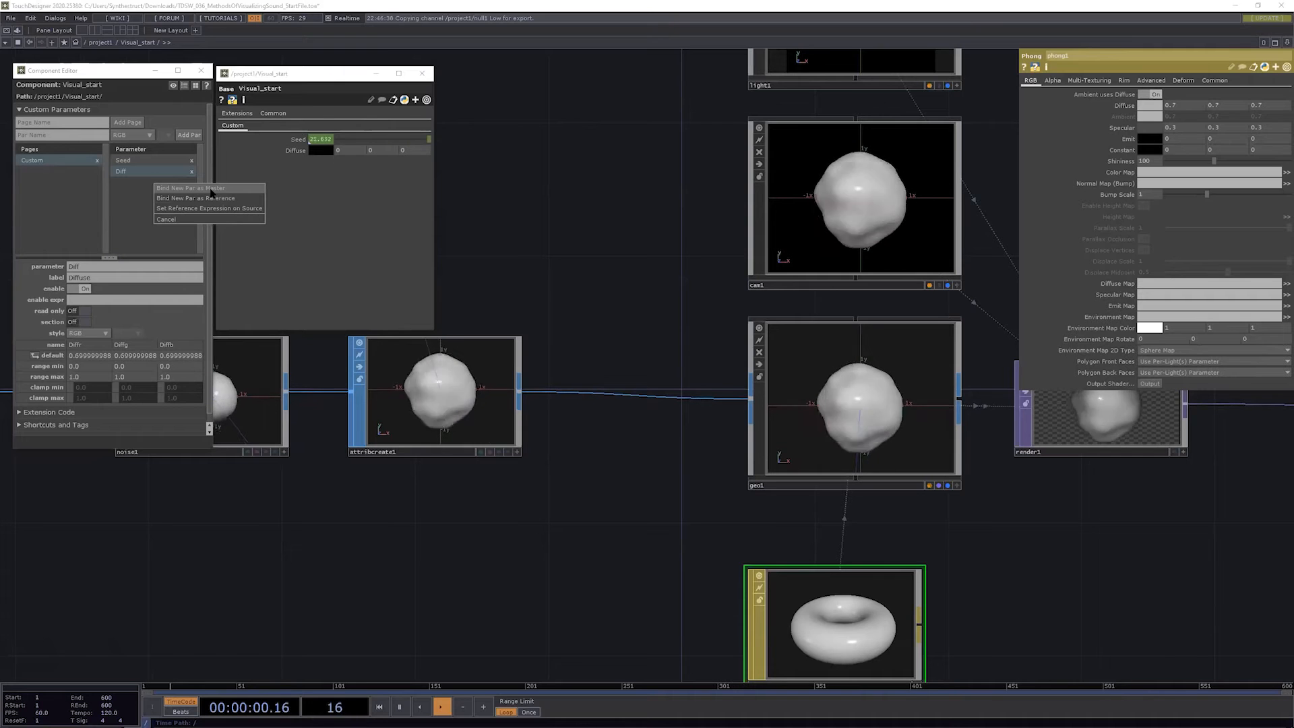
left_click(202, 188)
Step: Examine the network around noise1, geo1, phong1 and render1 alongside the new custom Diffuse parameter
left_click_drag(529, 497, 601, 483)
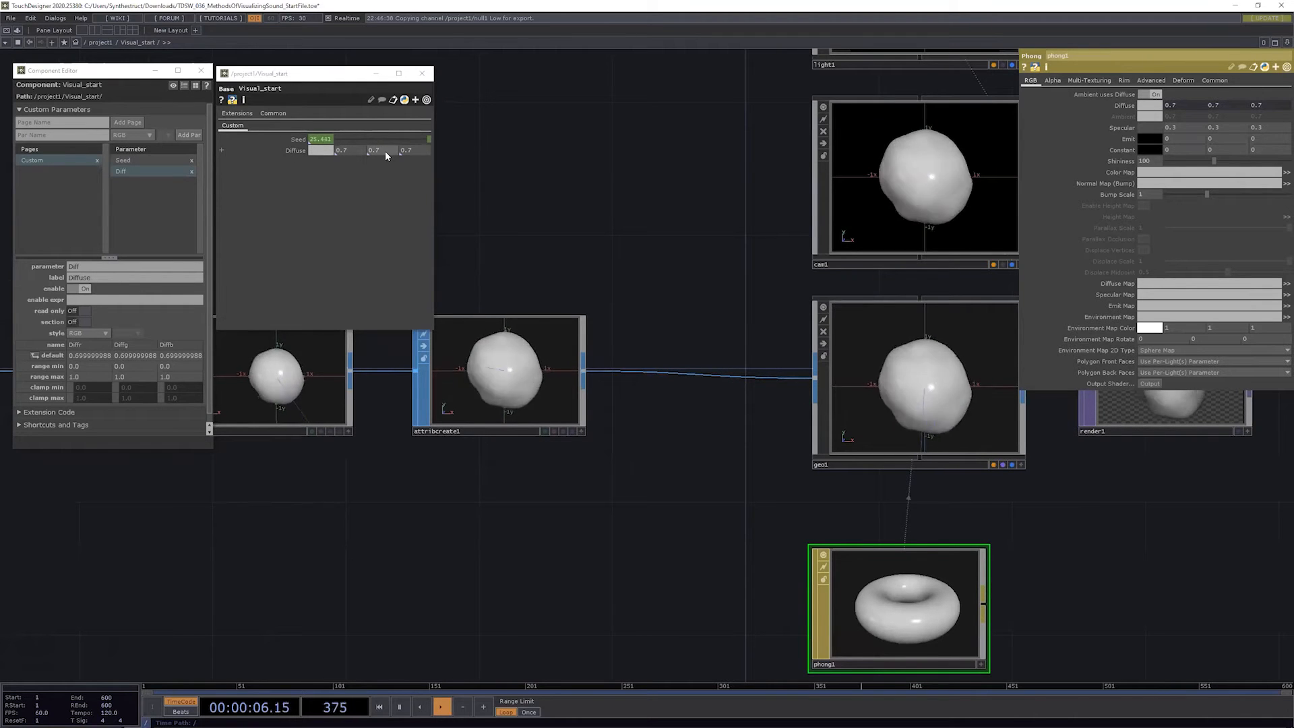
left_click_drag(713, 476, 301, 510)
left_click_drag(789, 547, 732, 523)
scroll(941, 471, "down", 3)
left_click_drag(595, 599, 972, 496)
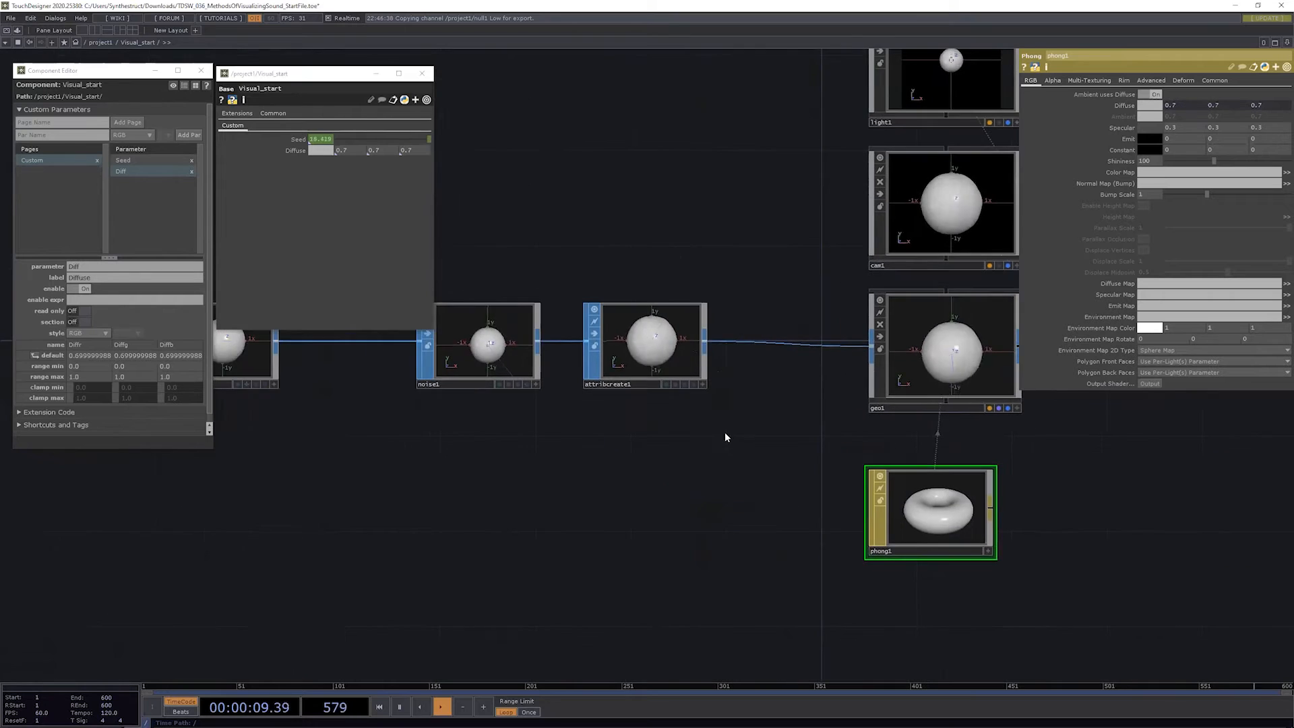
left_click_drag(686, 460, 839, 460)
left_click_drag(441, 464, 394, 458)
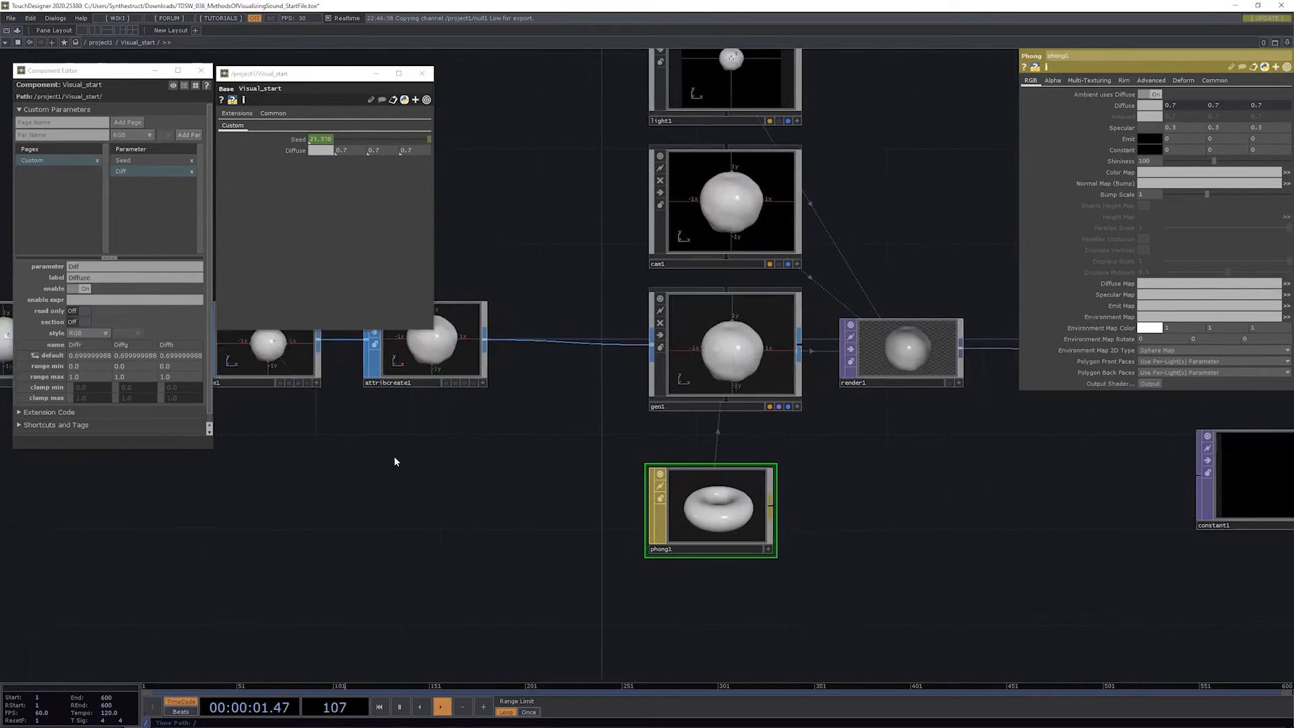
left_click_drag(724, 485, 827, 462)
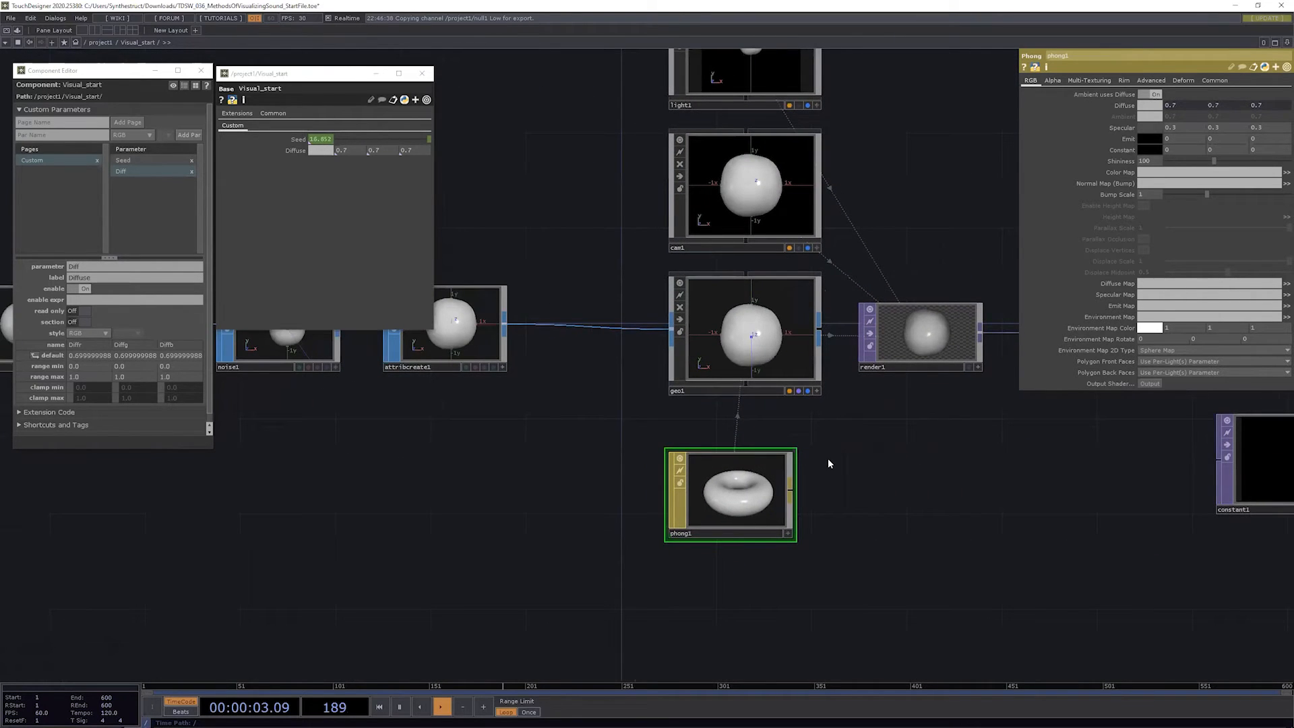
left_click_drag(574, 601, 763, 562)
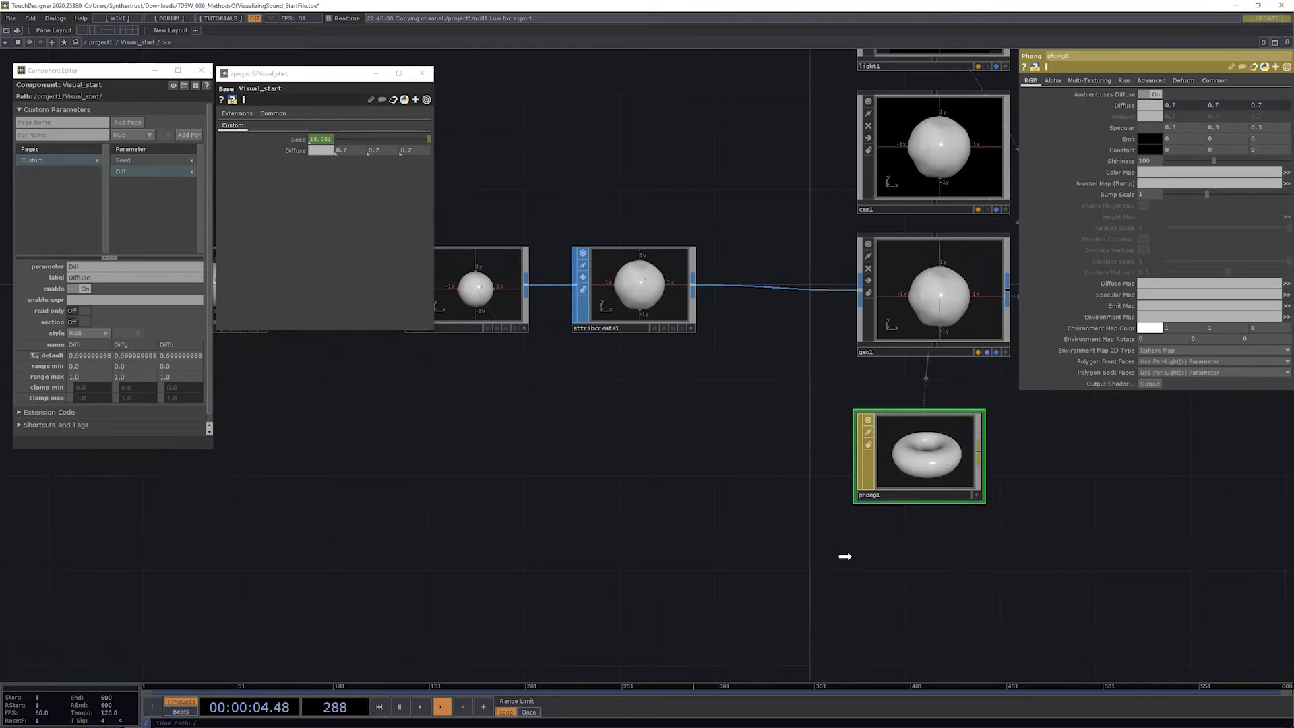
Step: Reposition phong1 in the network, ending with it aligned directly below geo1
left_click_drag(867, 468, 725, 587)
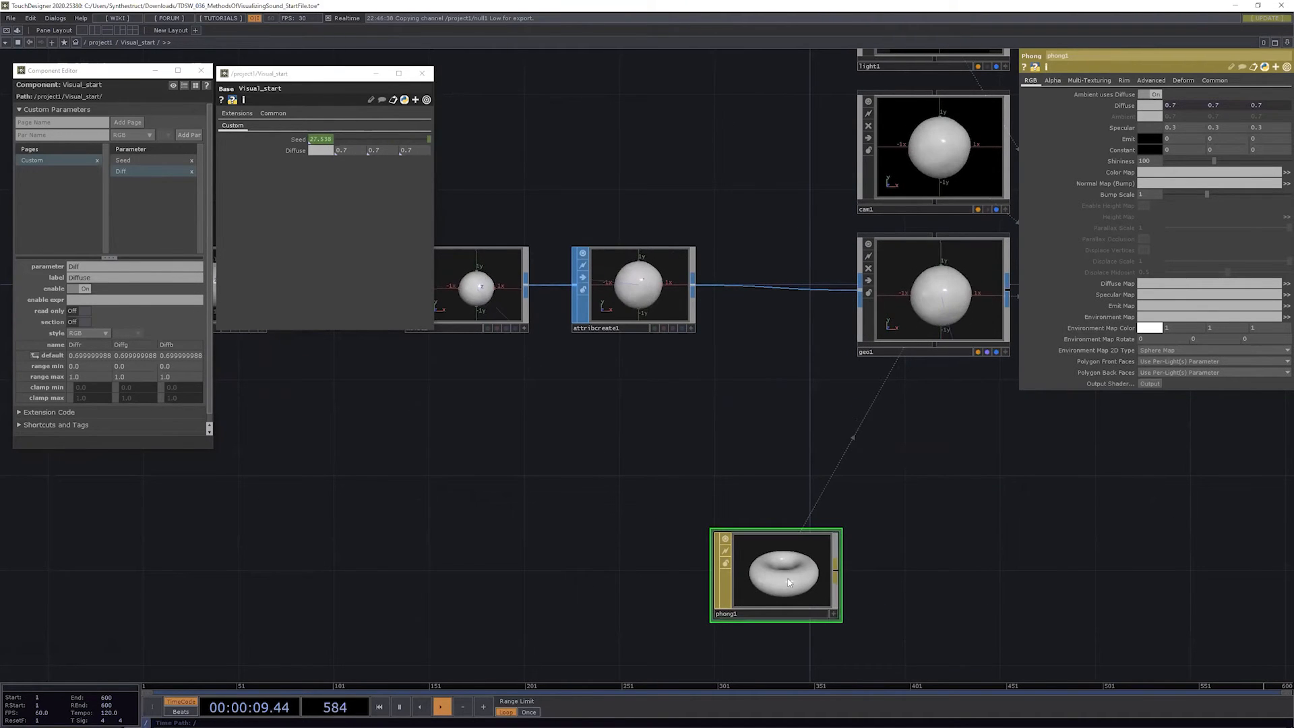
left_click_drag(788, 582, 836, 558)
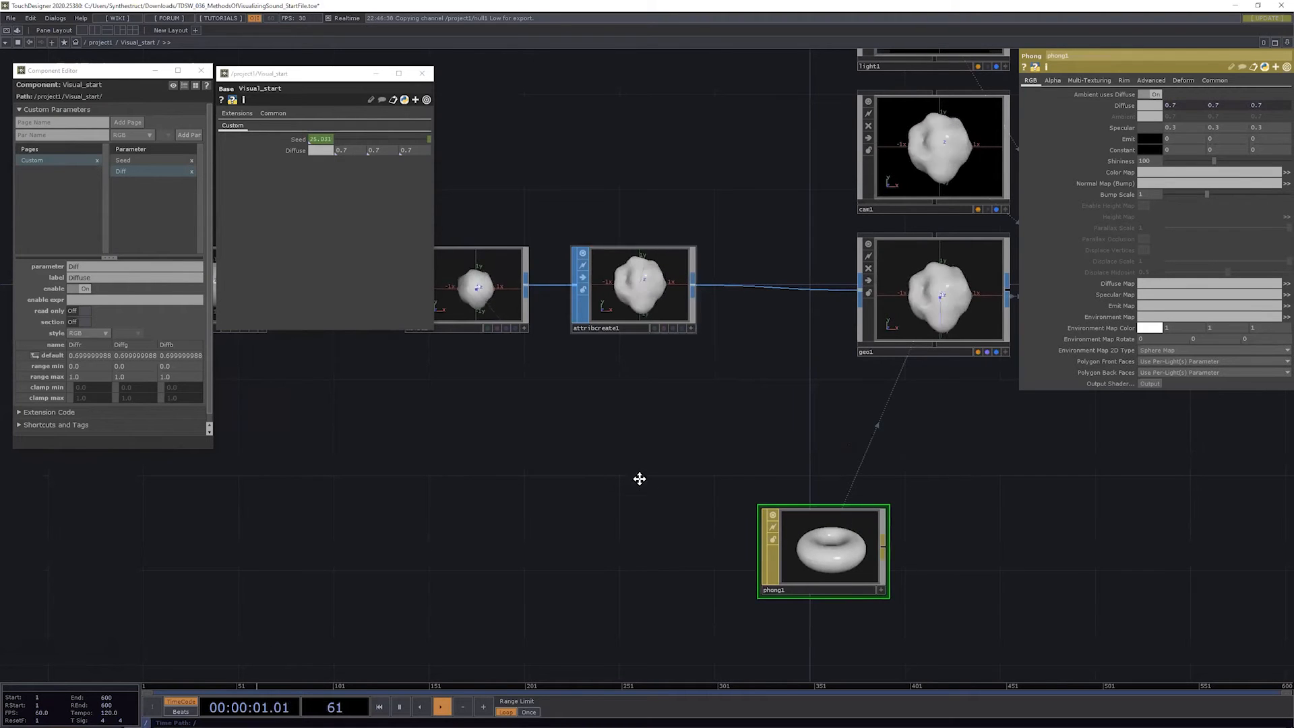
left_click_drag(525, 520, 330, 495)
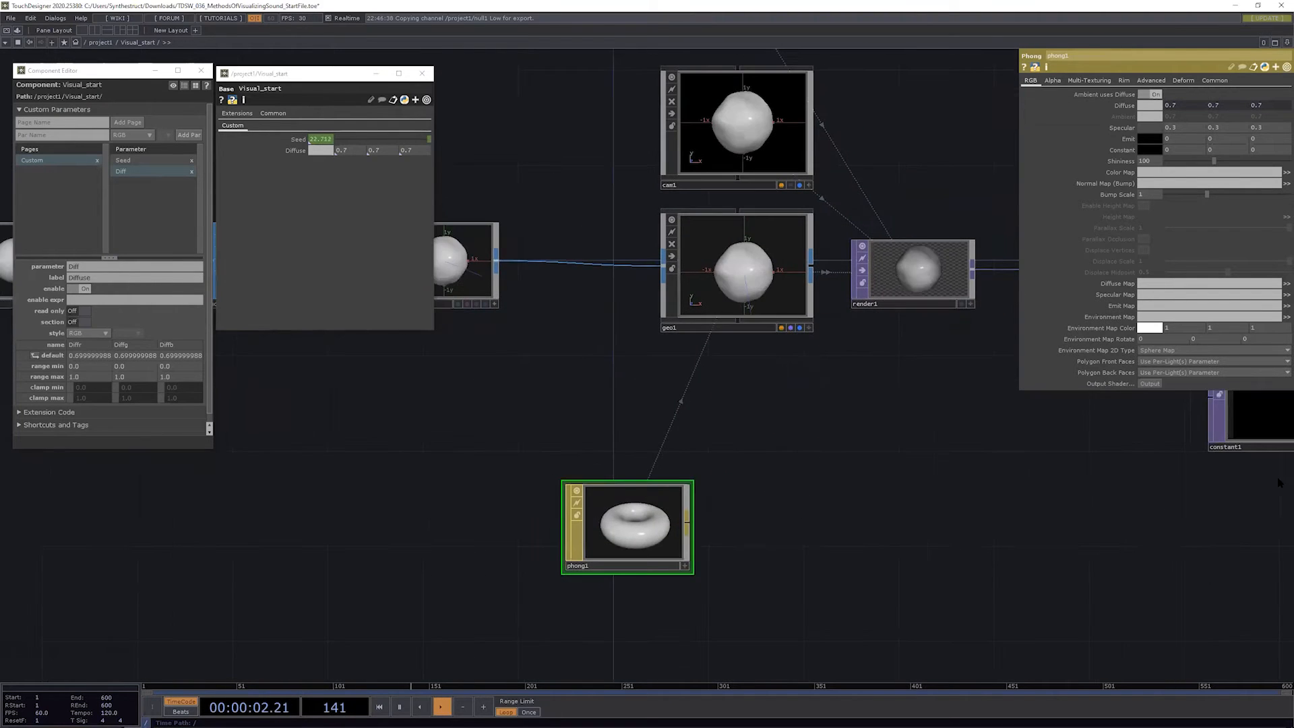
scroll(1141, 512, "down", 6)
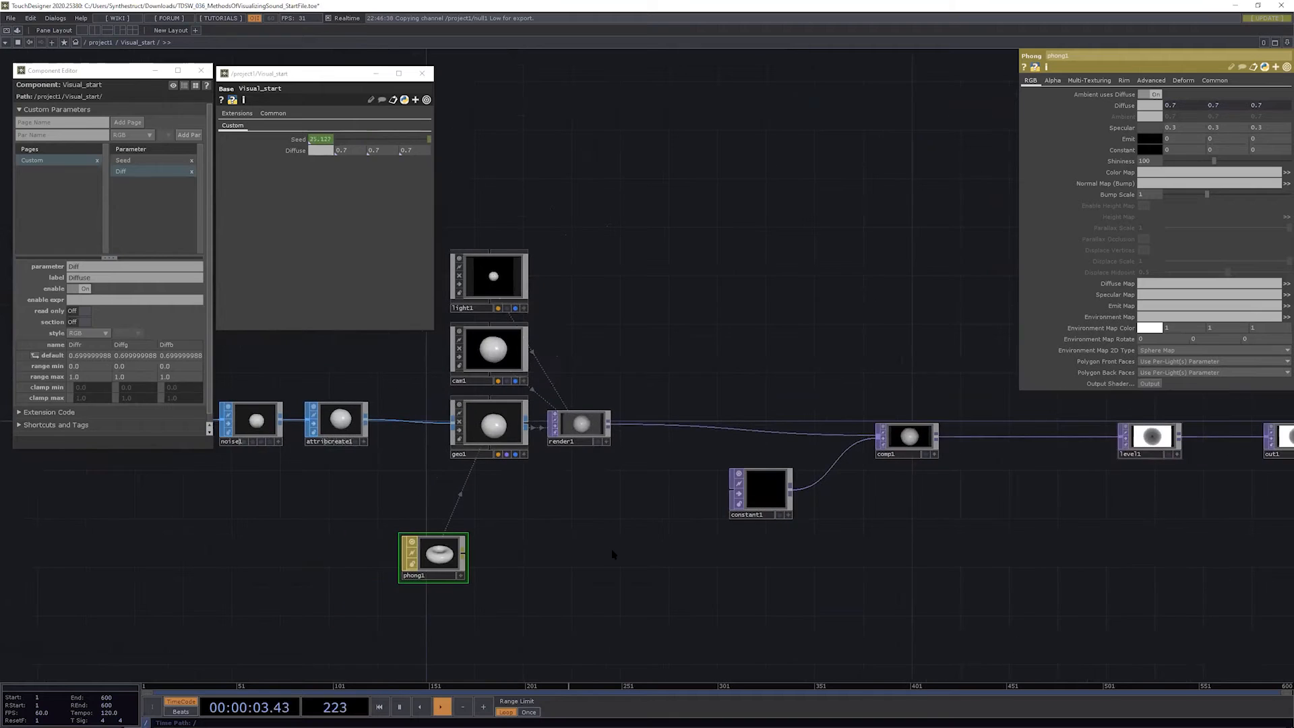
left_click_drag(612, 554, 677, 547)
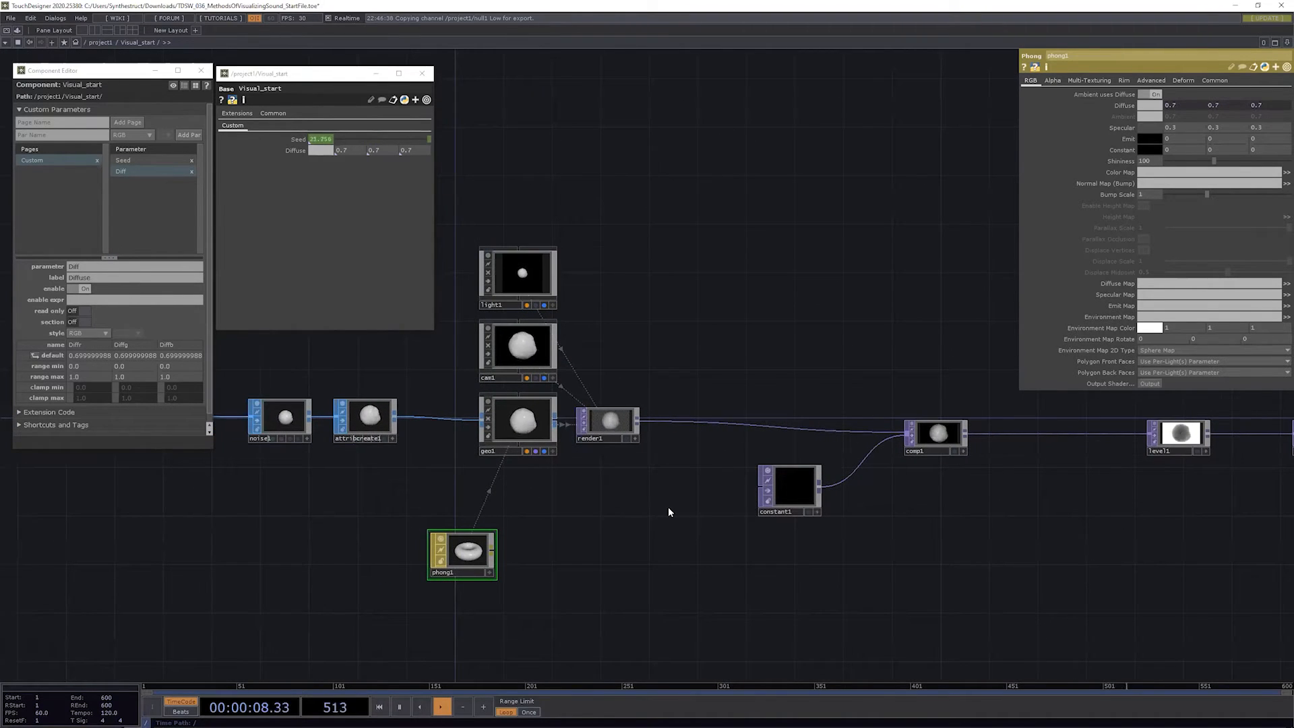
left_click_drag(541, 576, 671, 548)
scroll(671, 549, "up", 3)
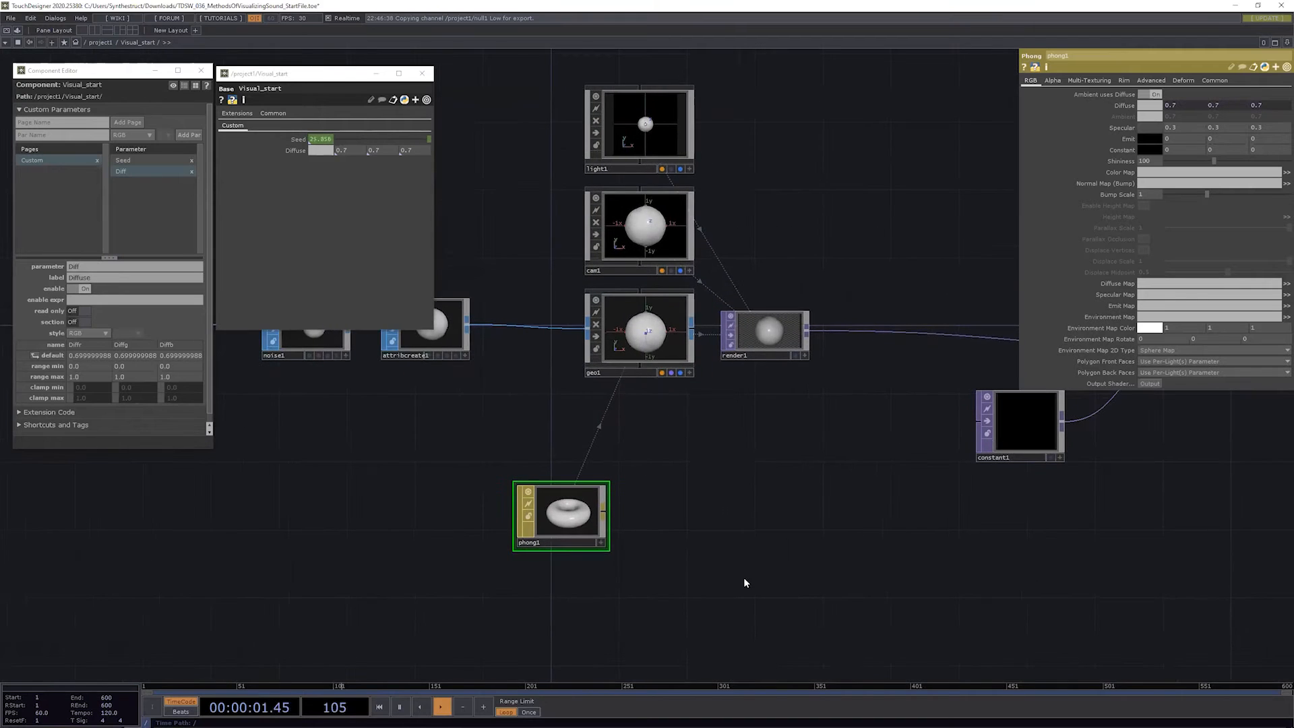
left_click_drag(822, 522, 876, 499)
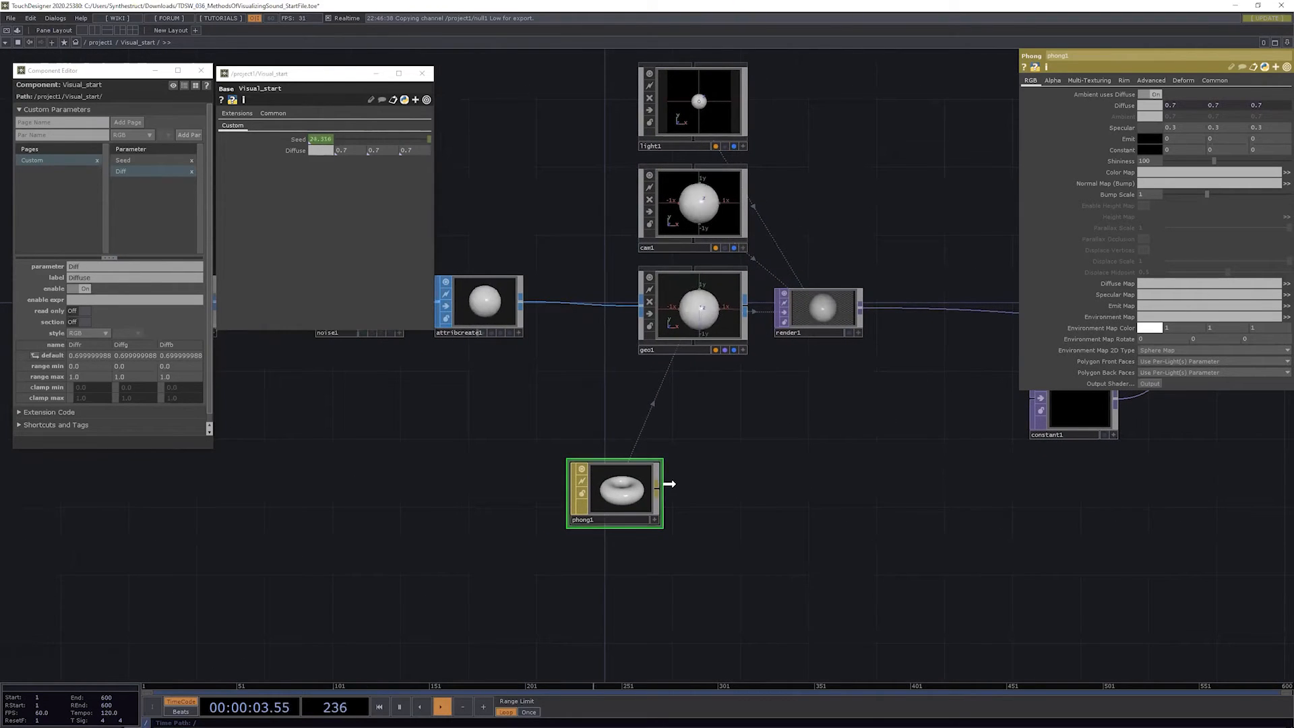
left_click_drag(619, 503, 688, 452)
left_click_drag(776, 454, 797, 502)
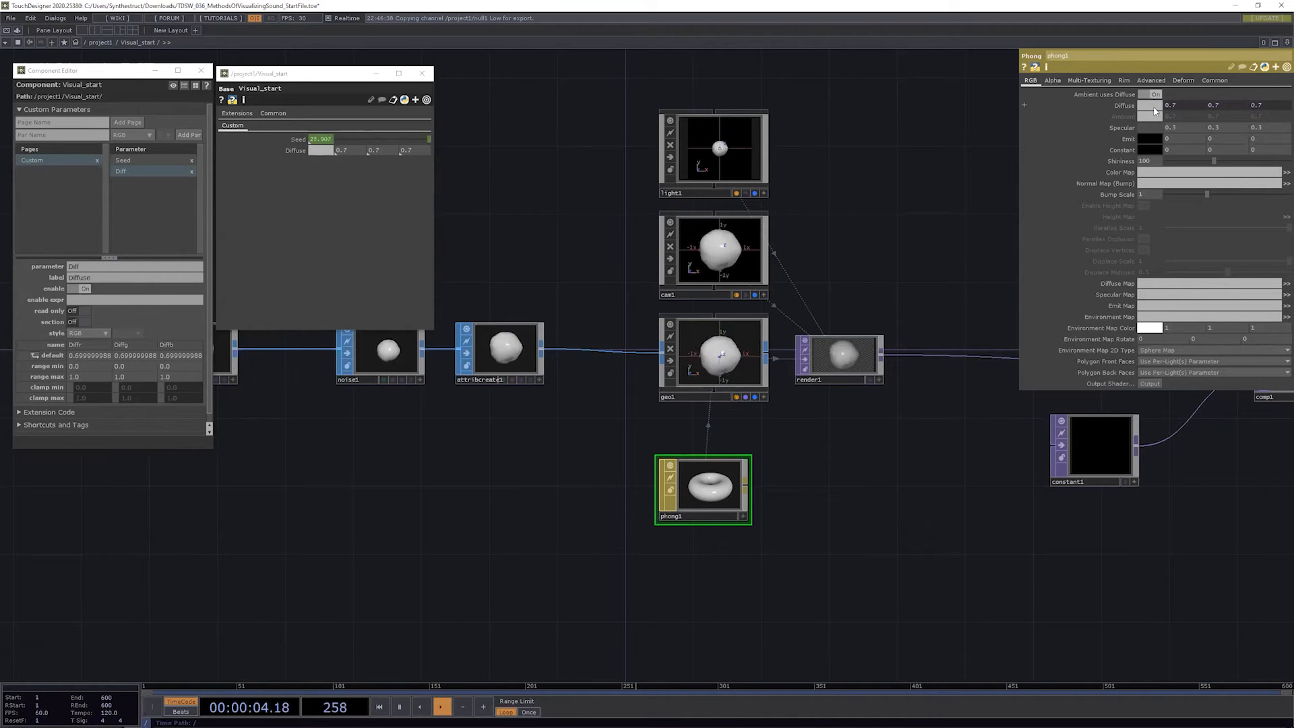
Step: Try blue and grey Diffuse colours on phong1, and settle on bright pink with red 1, green 0 and blue 0.552941
left_click(1153, 107)
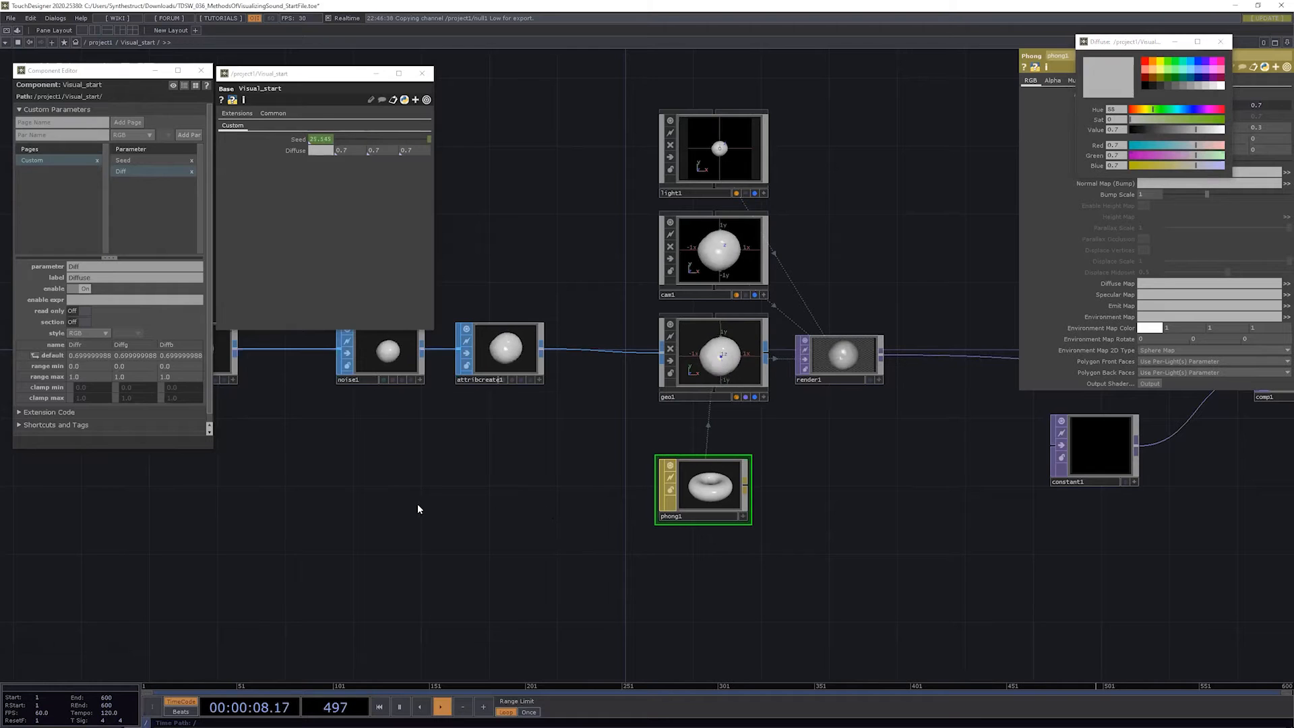
key("Tab")
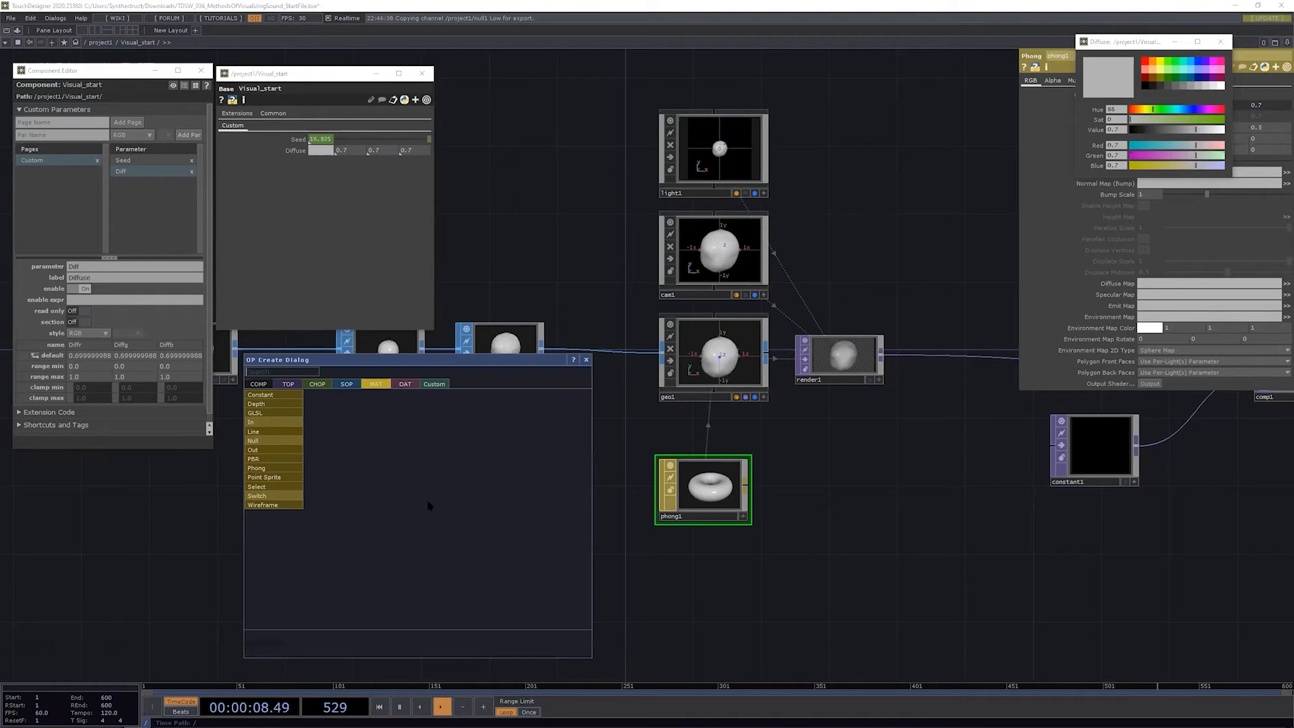
left_click(586, 363)
scroll(779, 431, "up", 4)
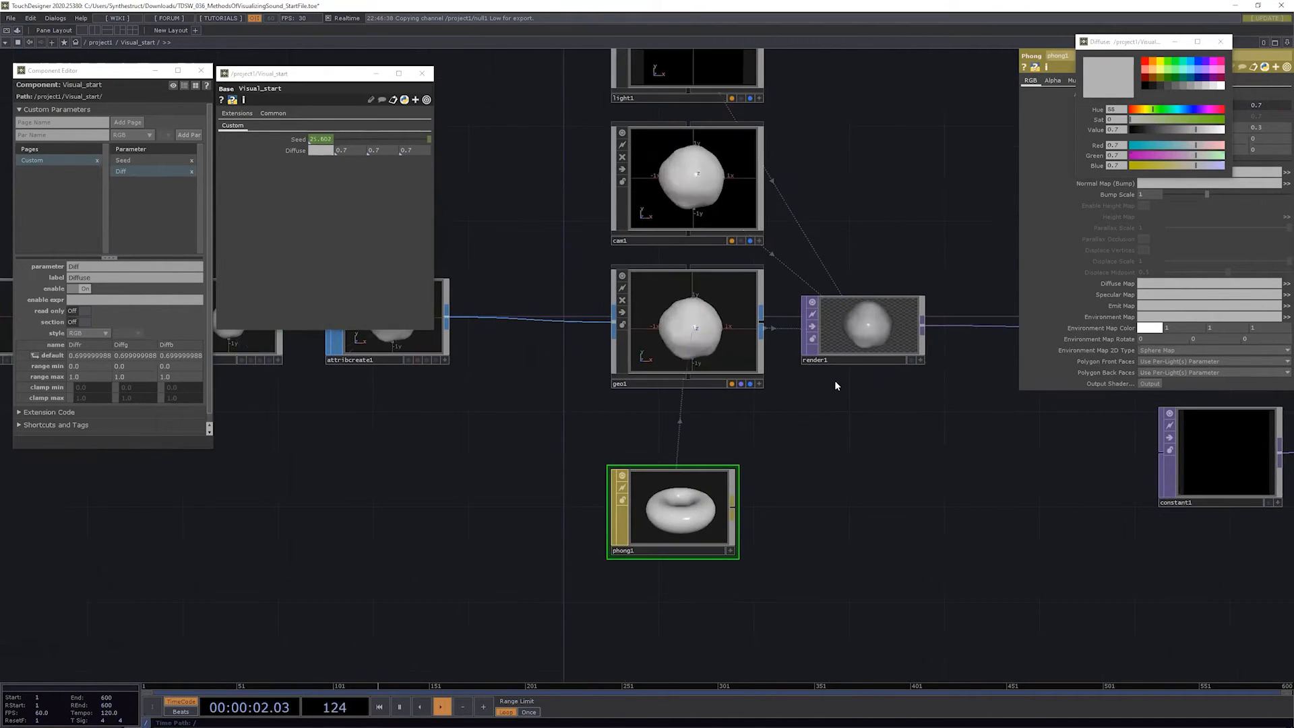
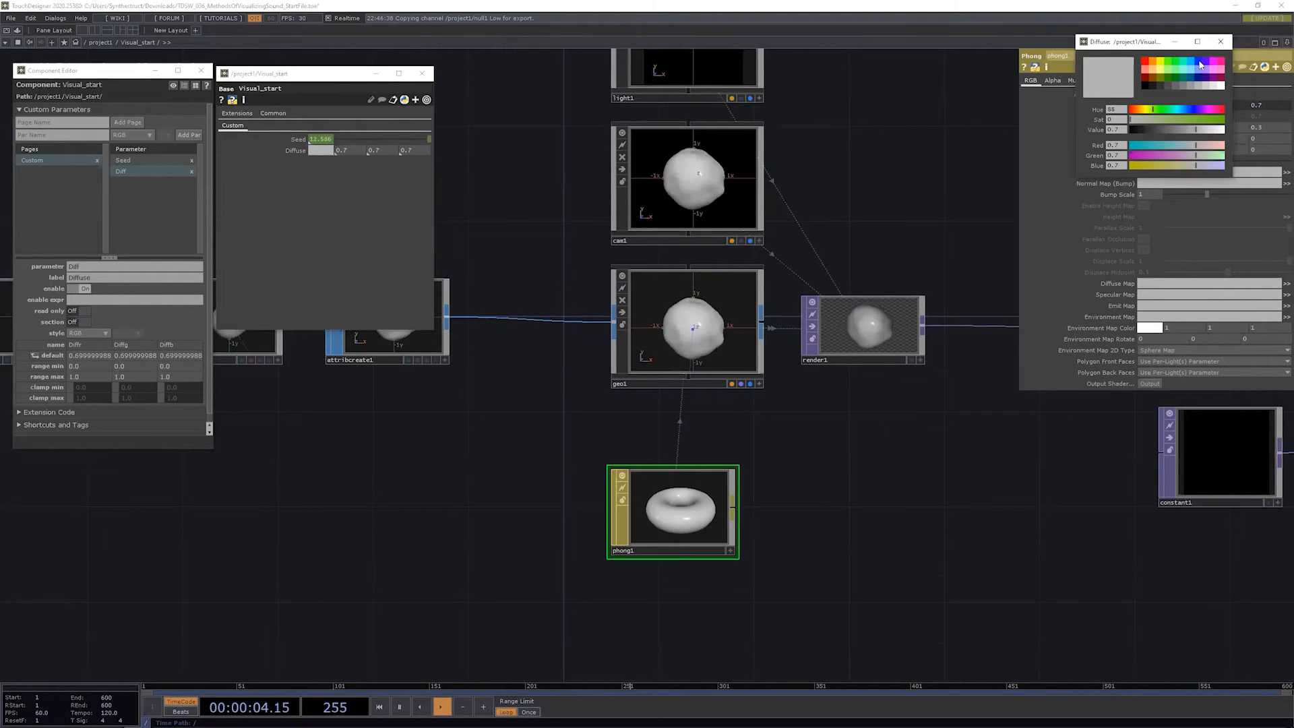
left_click(1199, 64)
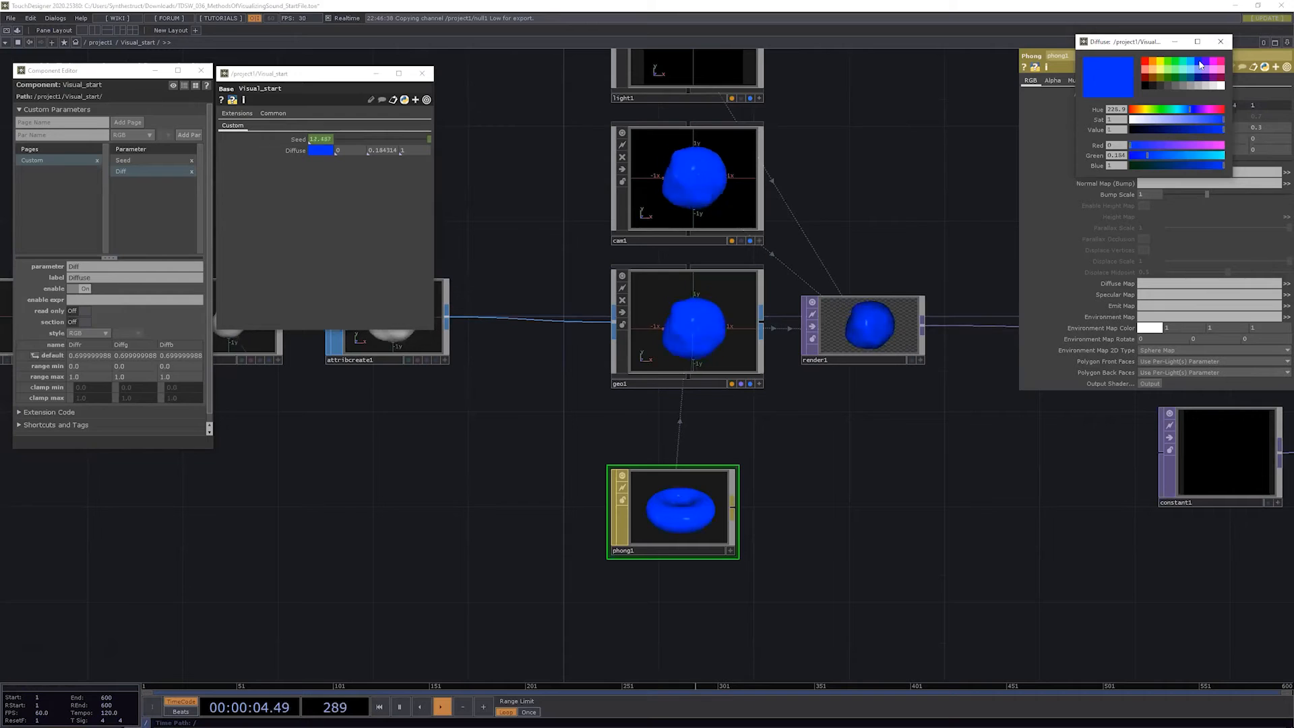
left_click(1171, 85)
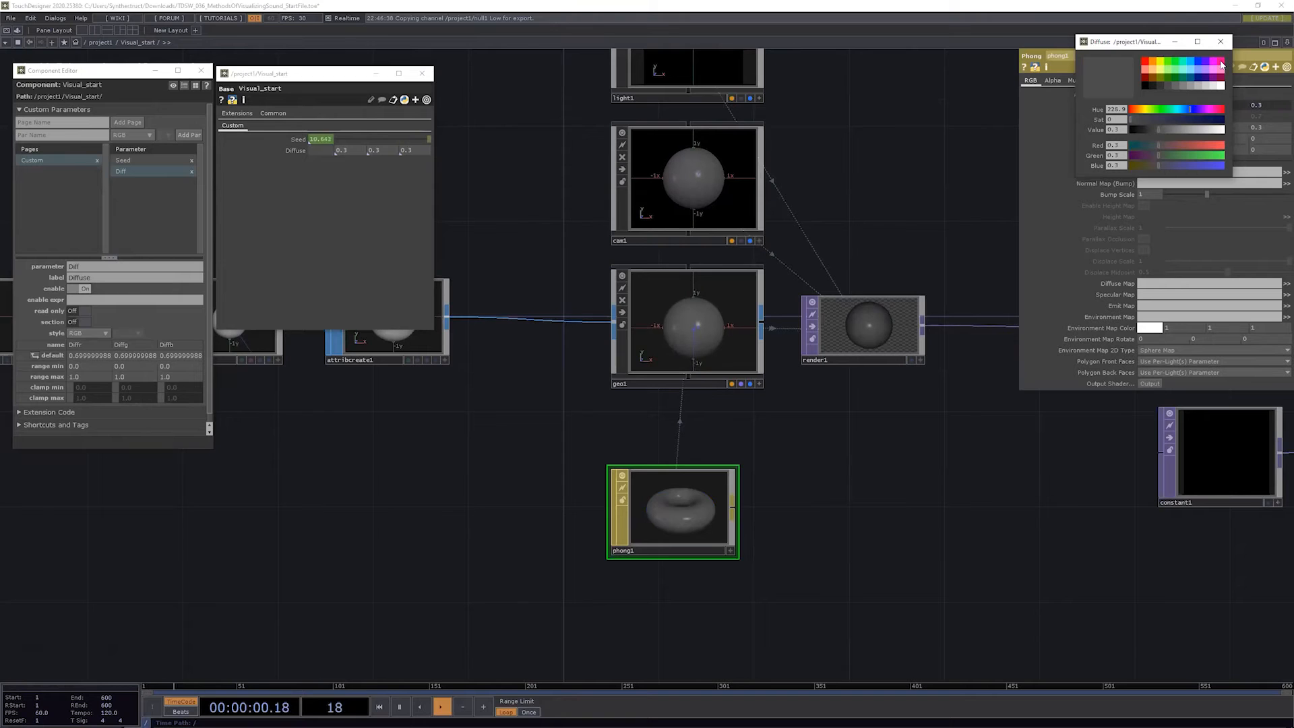
left_click(1179, 84)
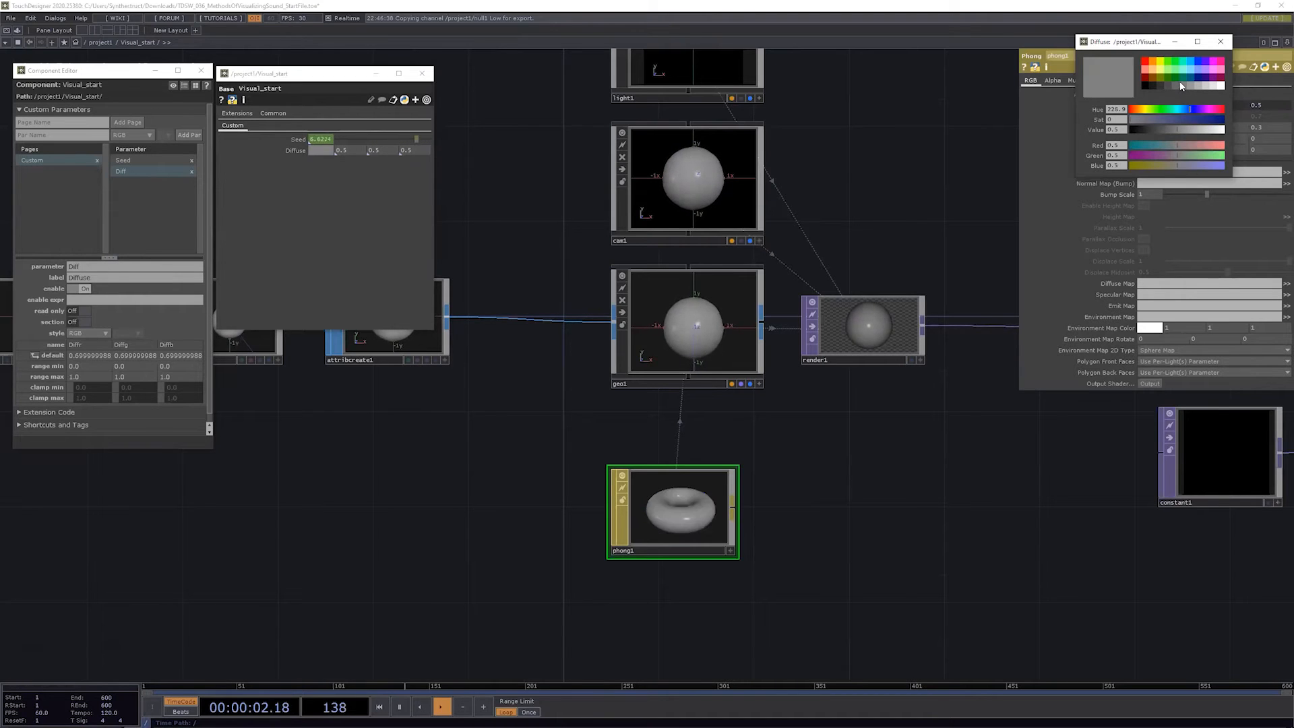
left_click(1222, 62)
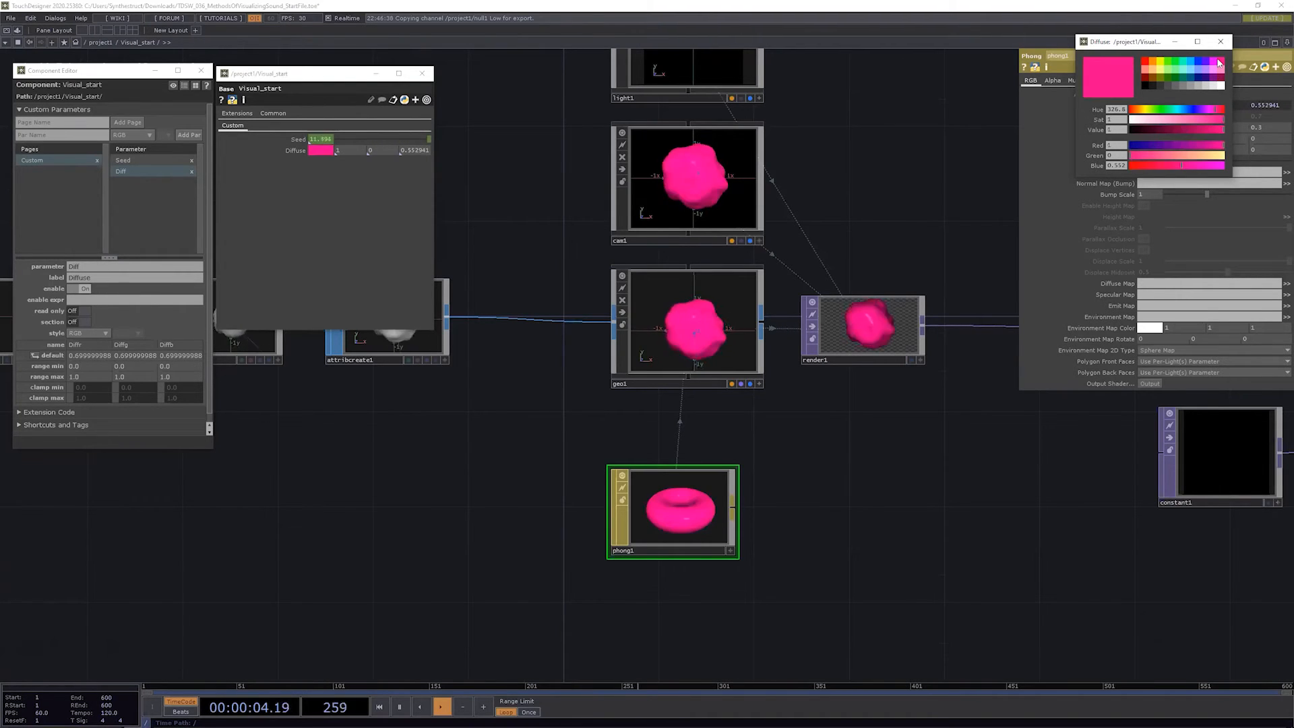
Step: Move phong1 farther down and to the left of geo1 to free space in the network
left_click_drag(883, 441, 910, 382)
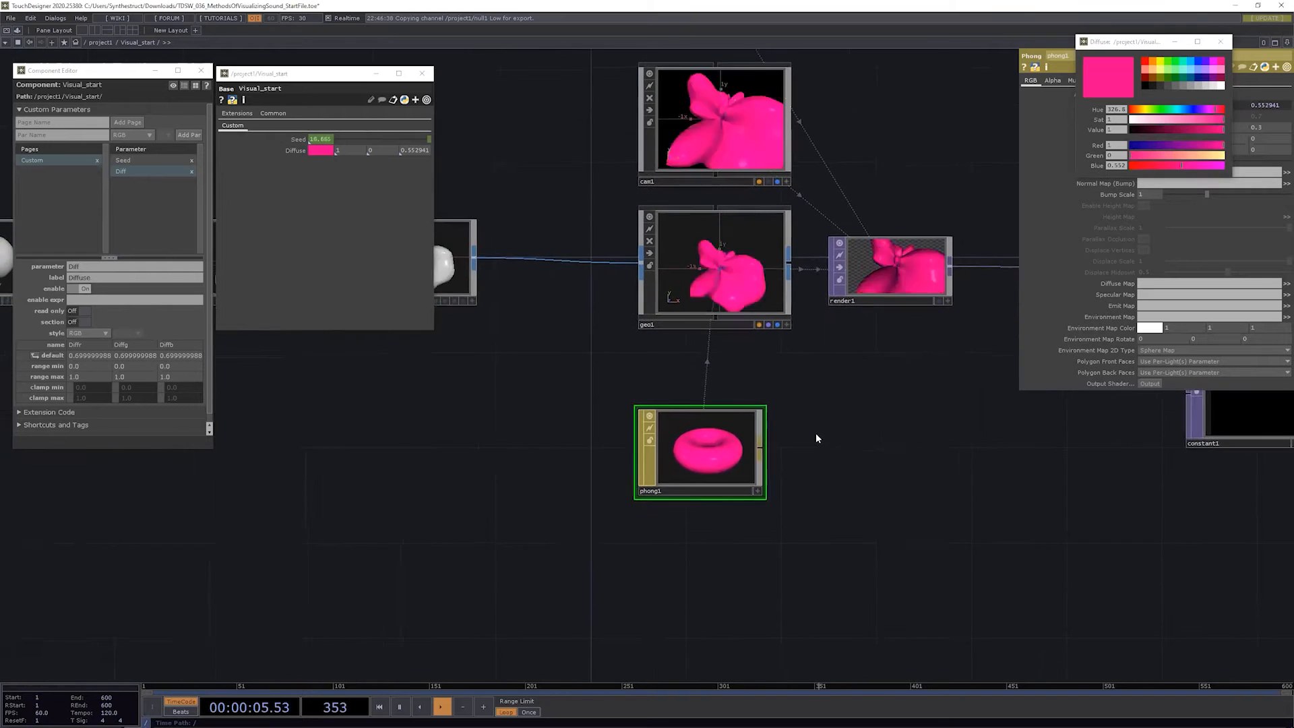
left_click_drag(815, 434, 709, 495)
key("Tab")
left_click(547, 553)
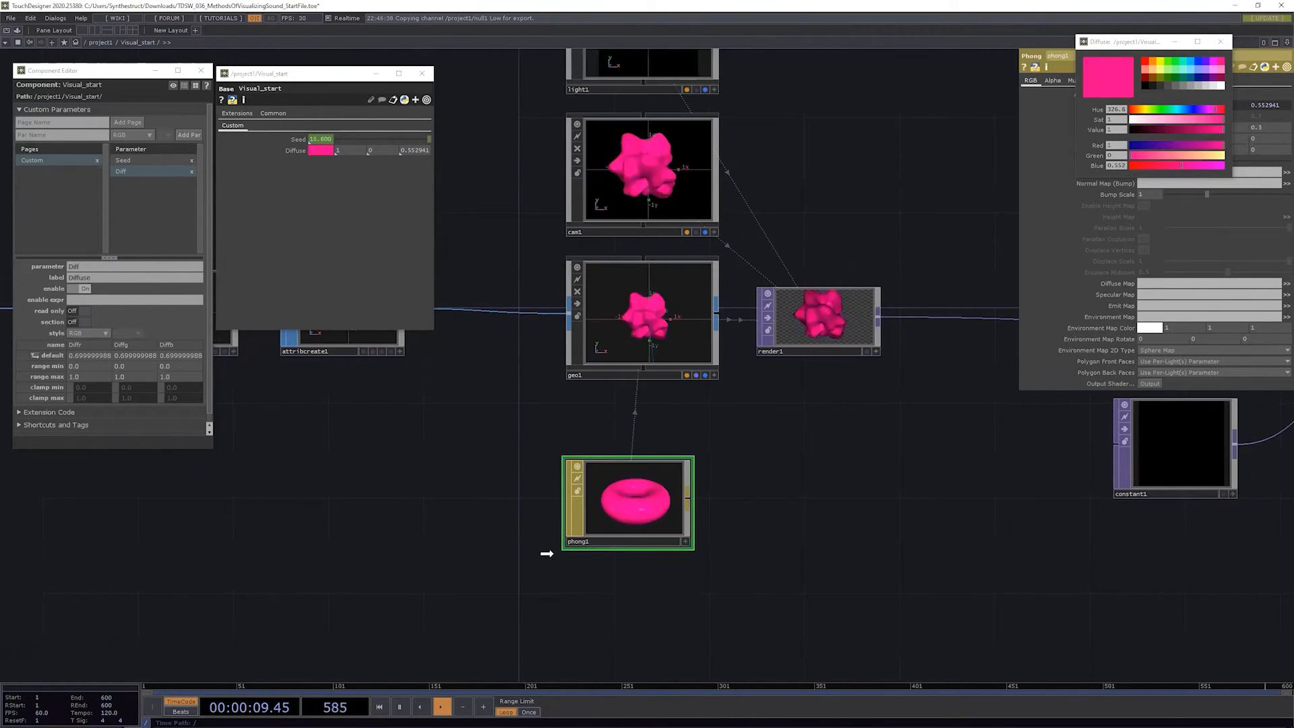
left_click_drag(618, 520, 523, 592)
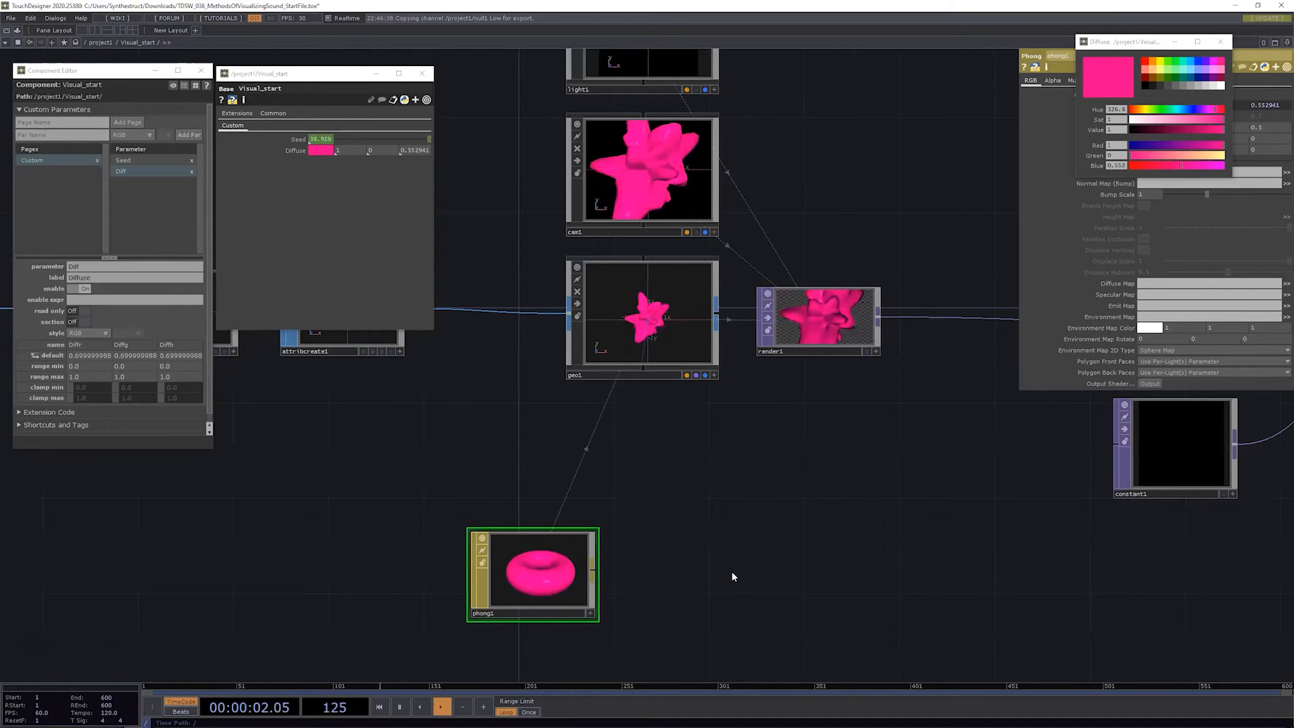
key("Tab")
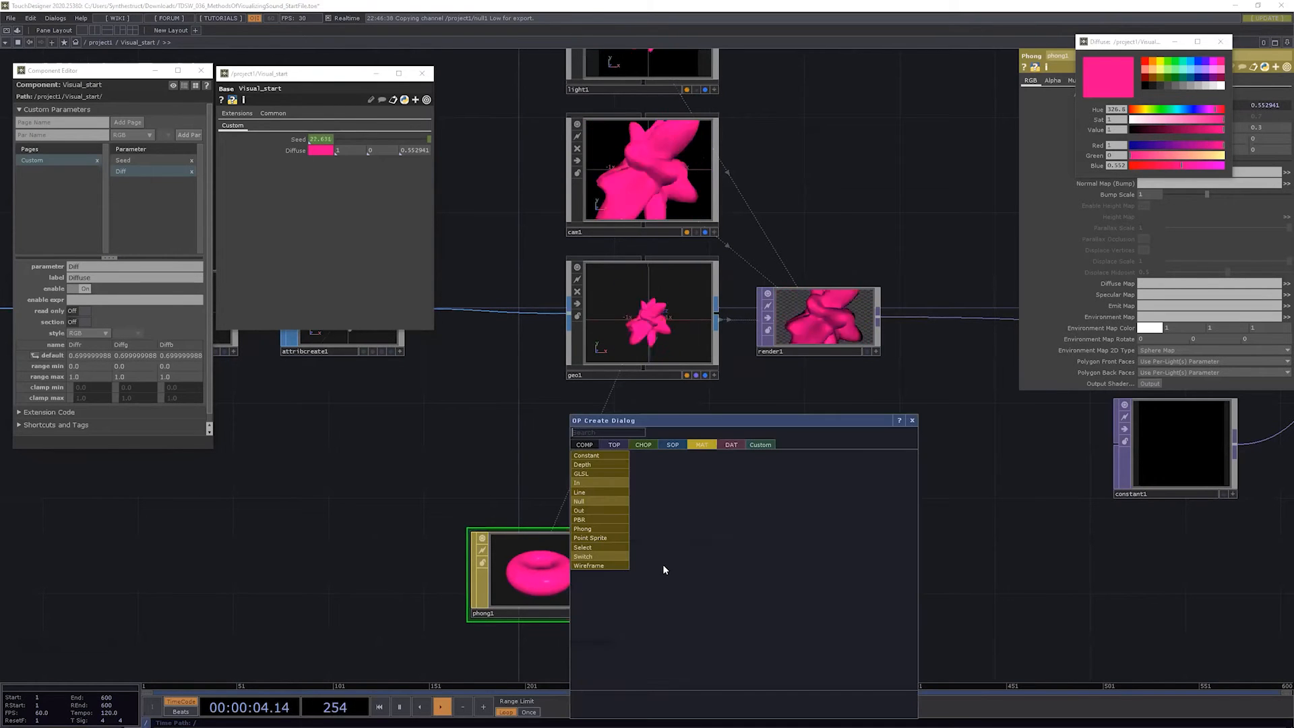
left_click(524, 573)
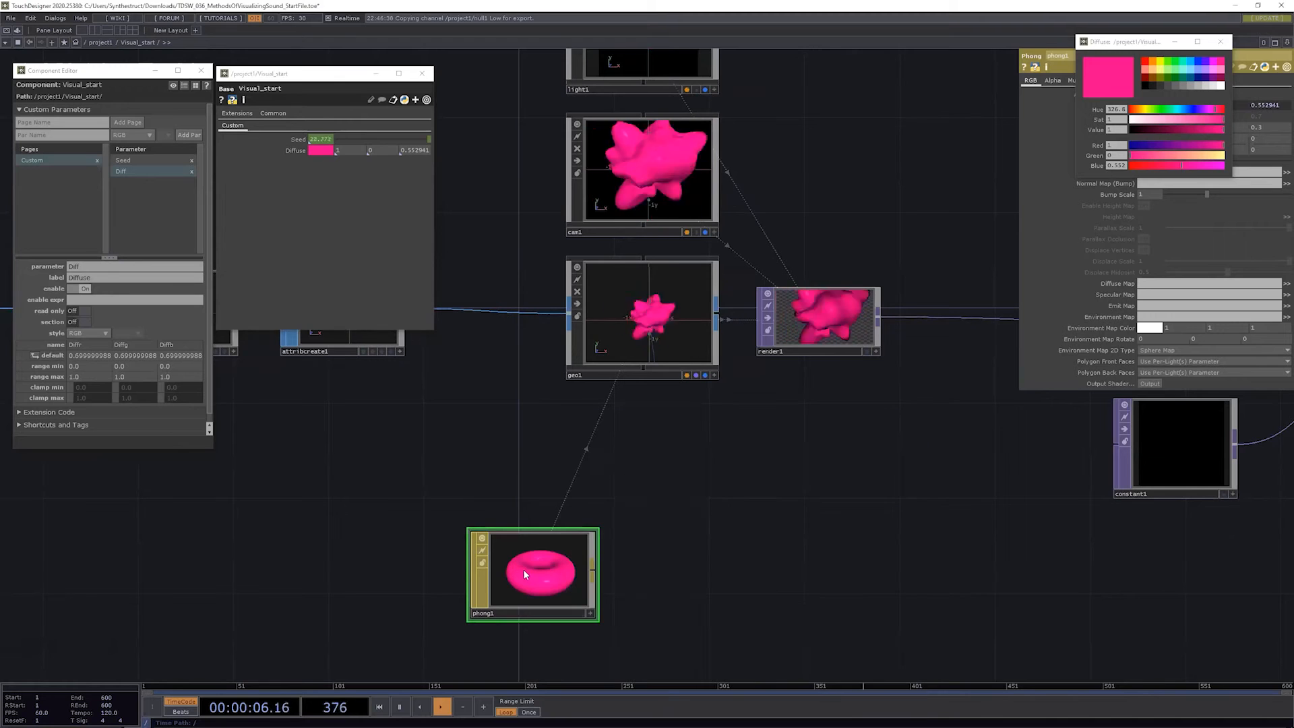
Step: Move phong1 back up directly below geo1 and close the Diffuse colour picker
left_click_drag(523, 568, 618, 520)
left_click_drag(852, 522, 914, 508)
left_click(678, 511)
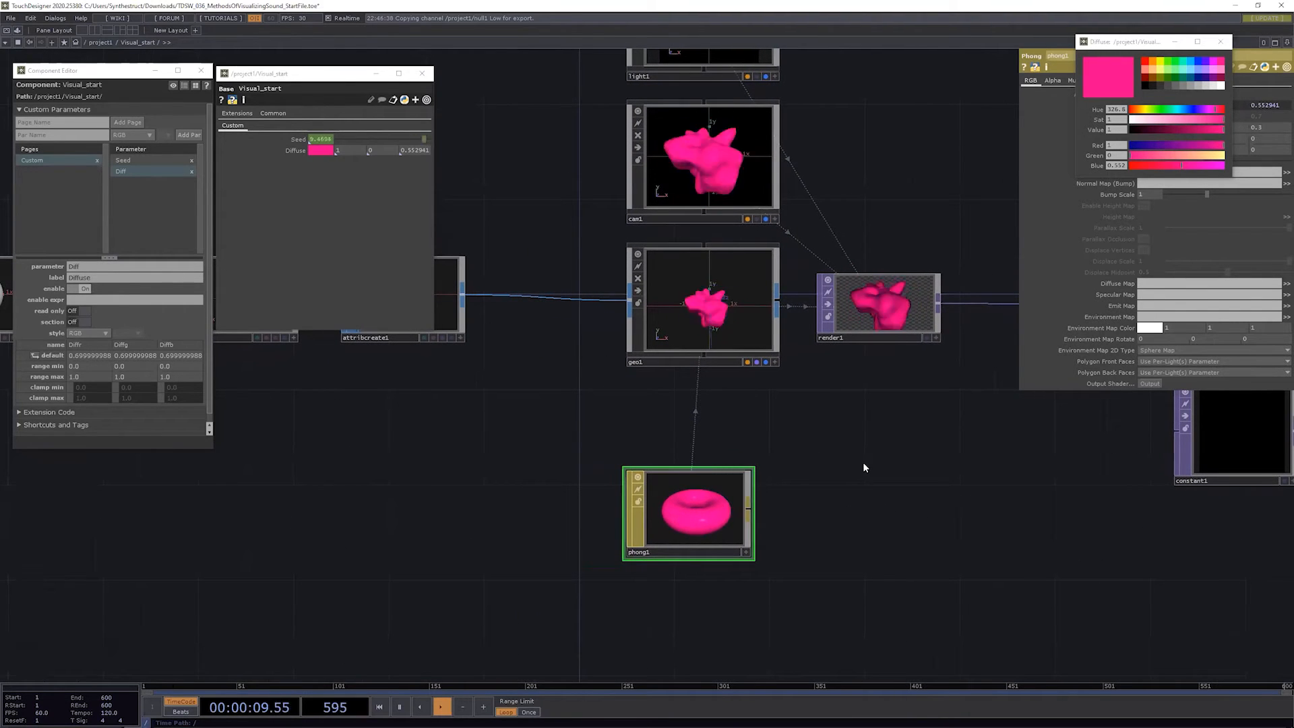
left_click(1221, 41)
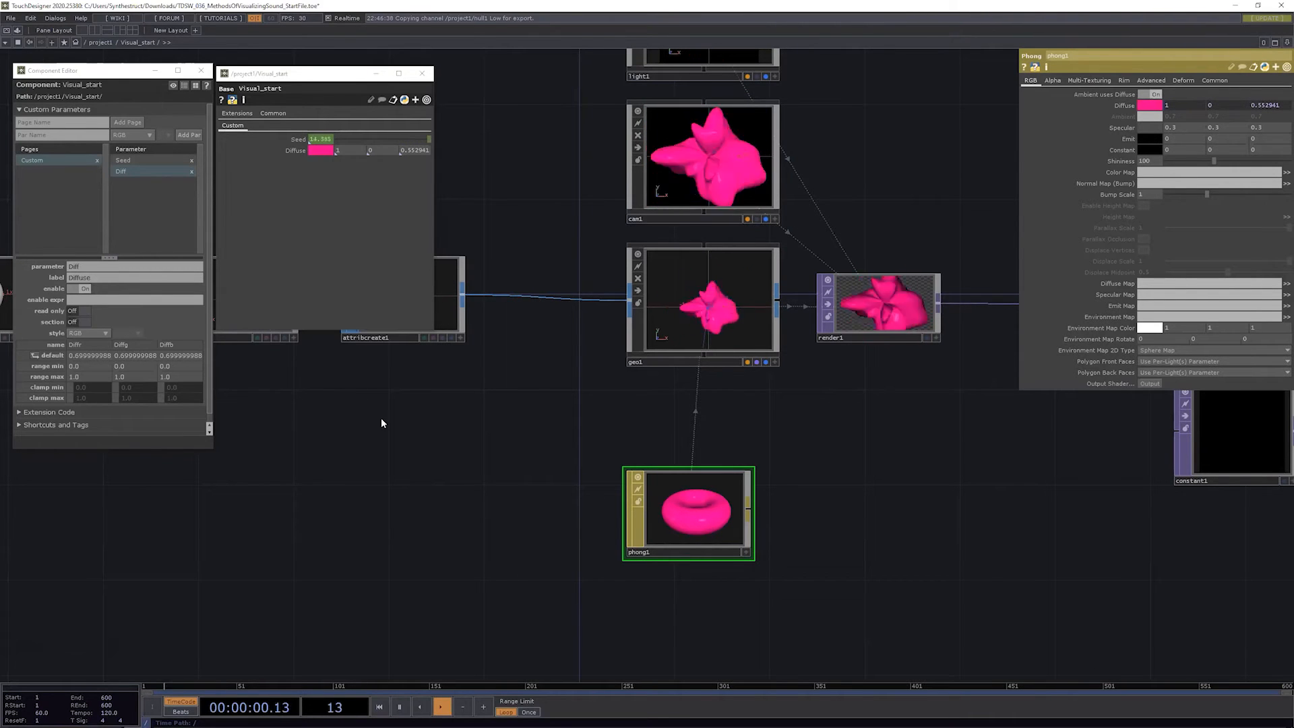
Step: Move the floating Visual_start parameter window clear of the component editor and return to the project1 network
left_click_drag(451, 515, 815, 536)
left_click_drag(320, 78, 508, 87)
left_click_drag(329, 271, 395, 354)
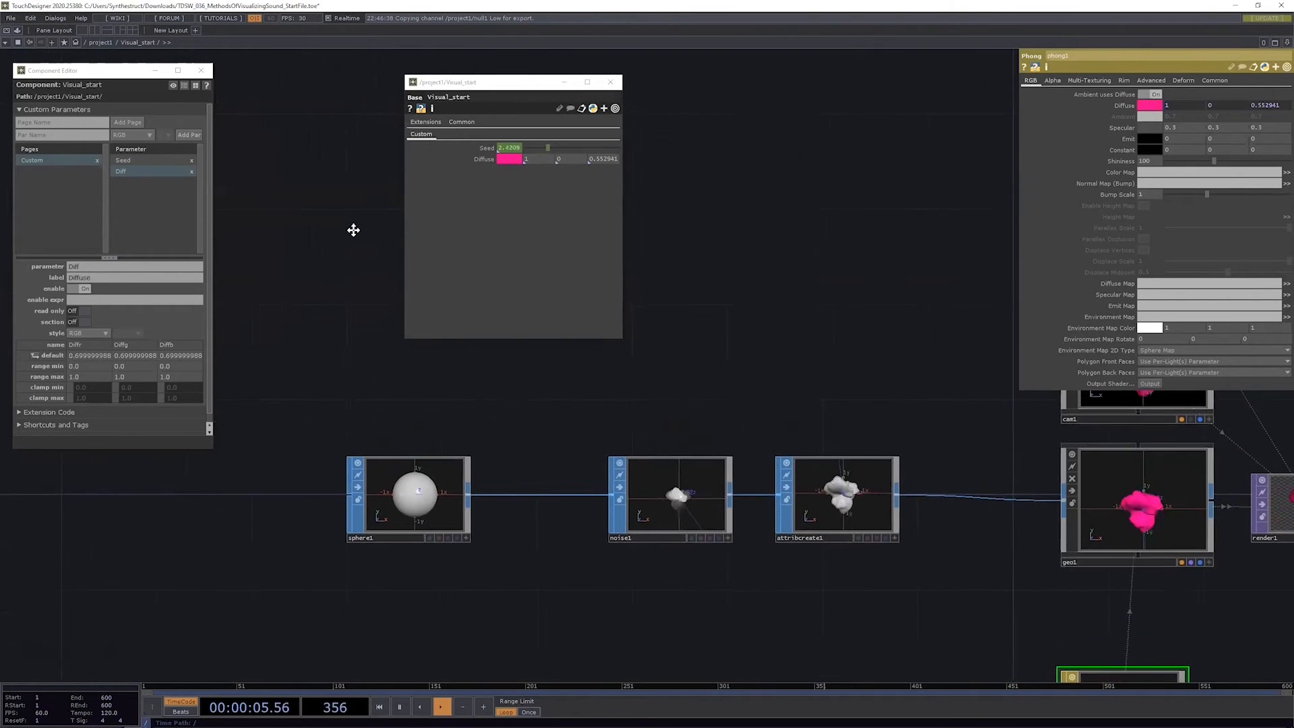
left_click_drag(352, 230, 364, 201)
mouse_move(459, 396)
left_mouse_down()
mouse_move(456, 375)
mouse_move(470, 379)
left_mouse_up()
scroll(462, 390, "down", 2)
scroll(343, 465, "down", 10)
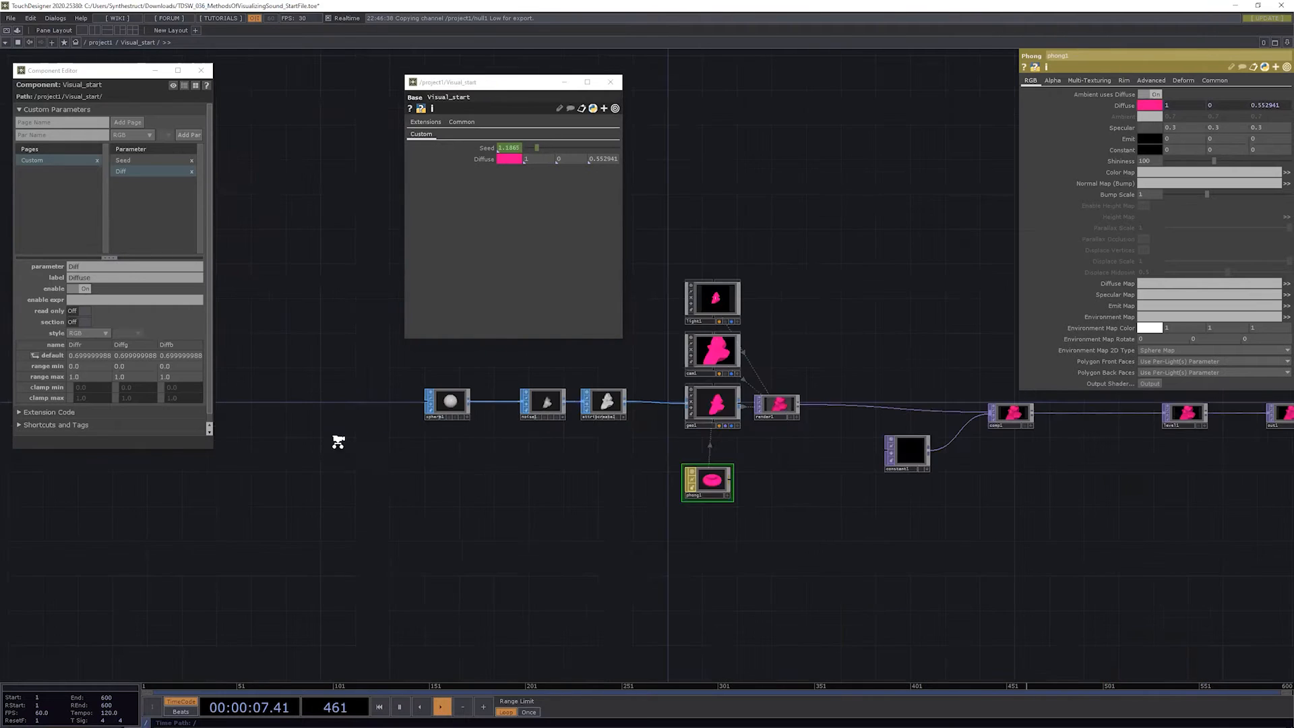
left_click_drag(579, 542, 1105, 491)
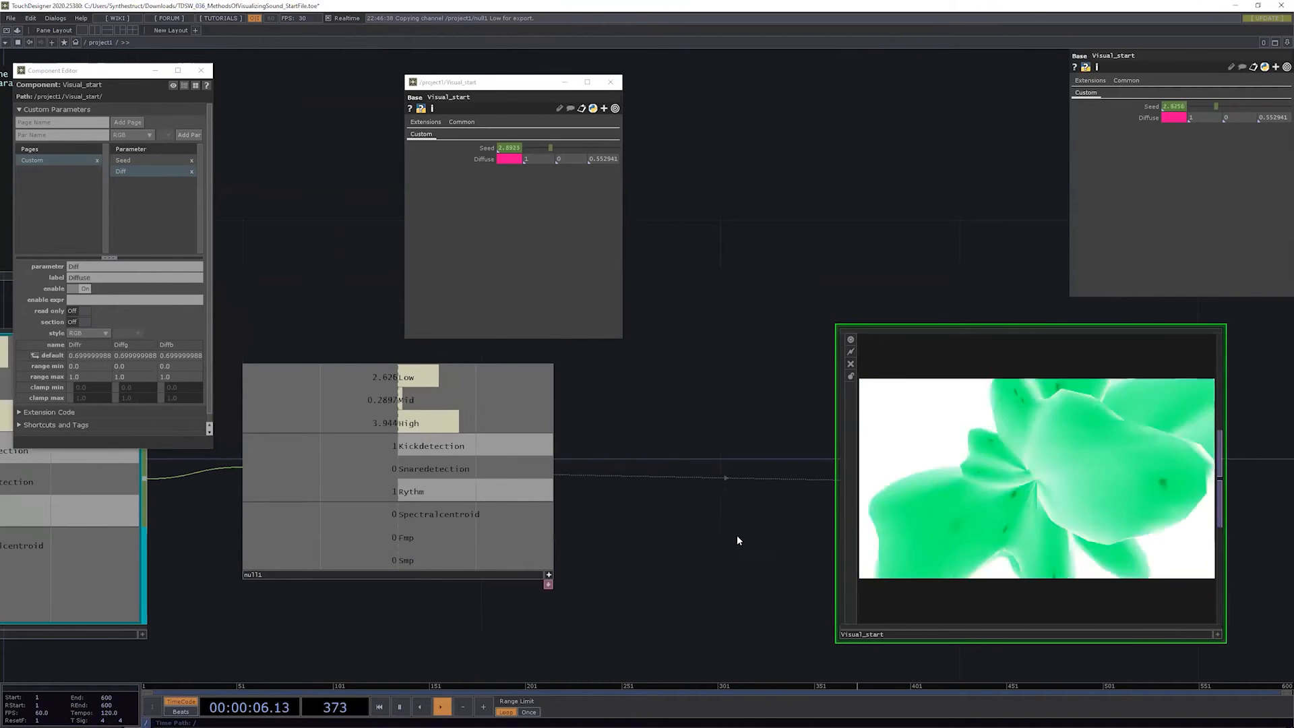
Step: Export null1's Mid channel to the green component of Visual_start's Diffuse colour
left_click_drag(737, 536, 803, 537)
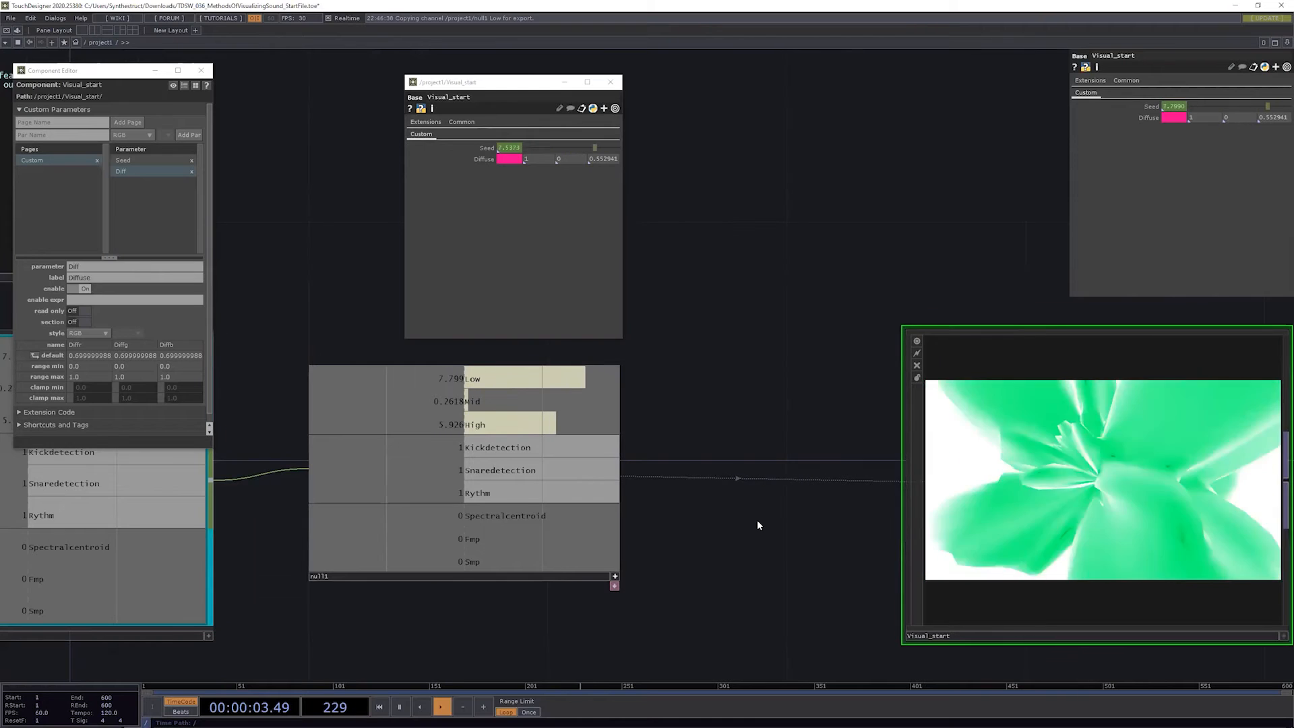
left_click_drag(757, 519, 820, 502)
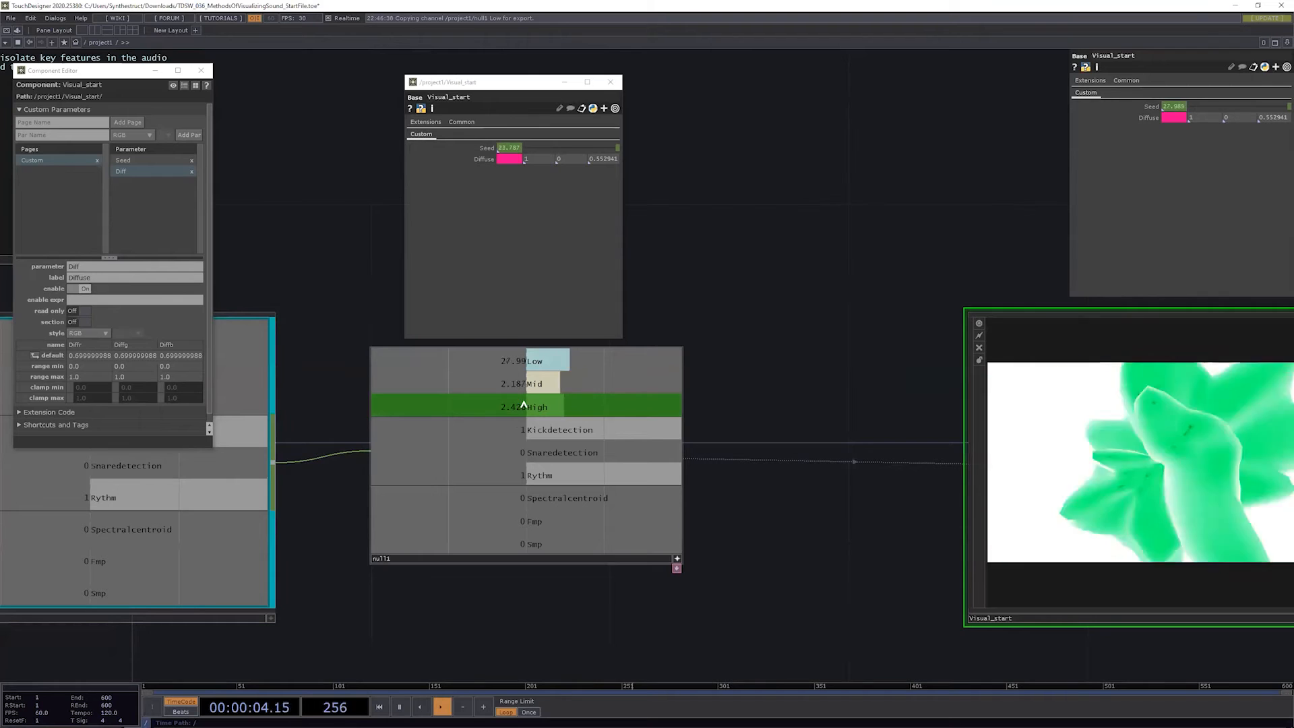
left_click_drag(547, 597, 1023, 587)
left_click_drag(712, 626, 429, 666)
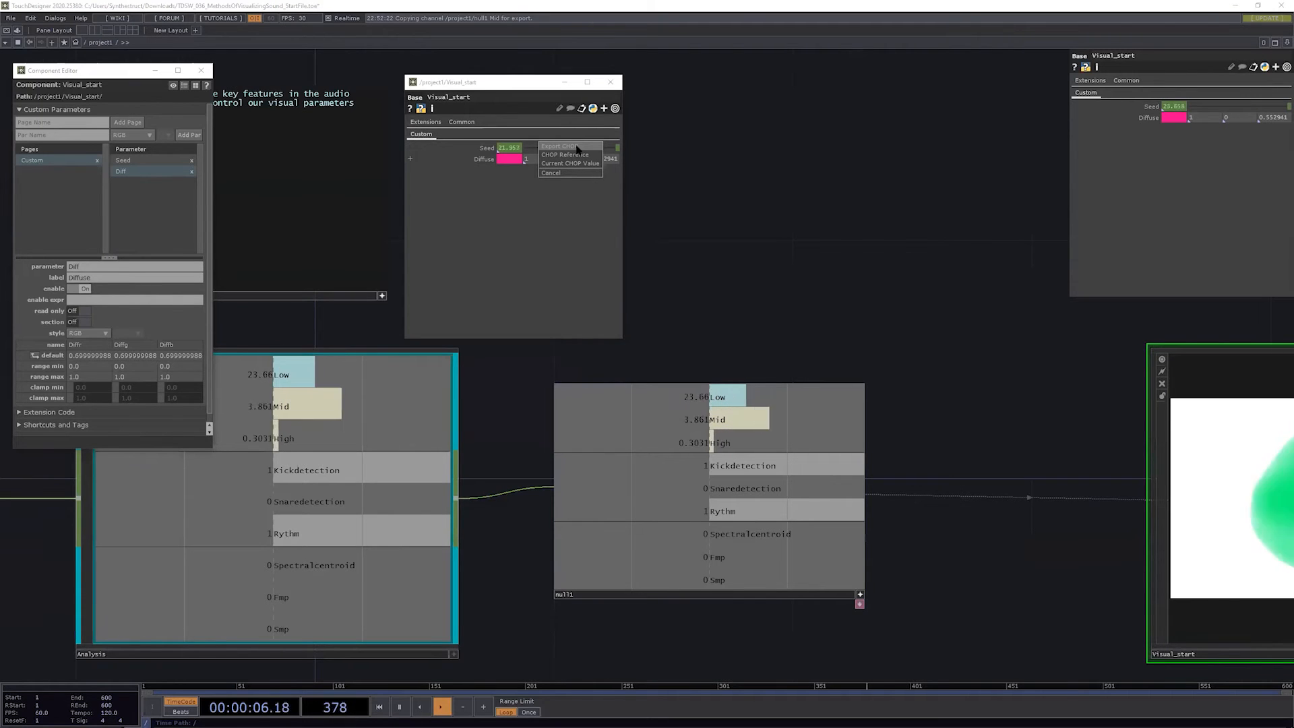
left_click(577, 149)
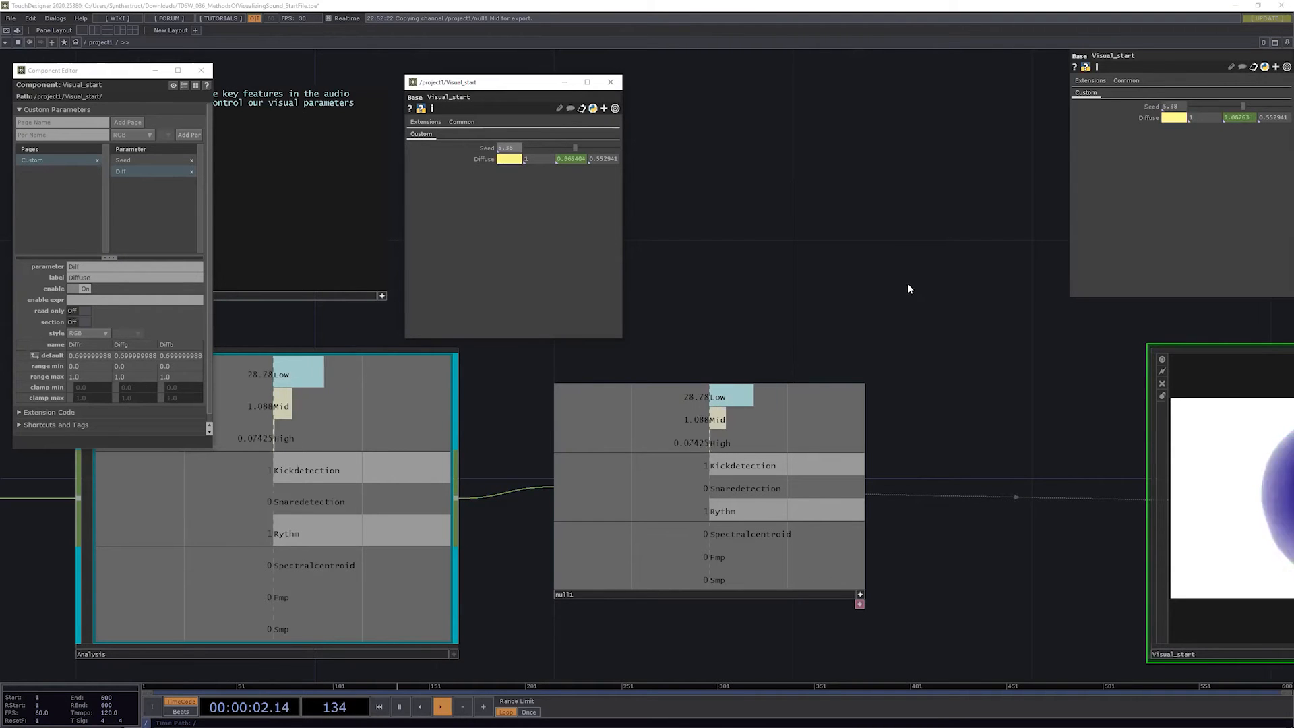
Step: Enter the Visual_start network and move phong1 farther below geo1 to make room between them
left_click_drag(909, 286, 770, 335)
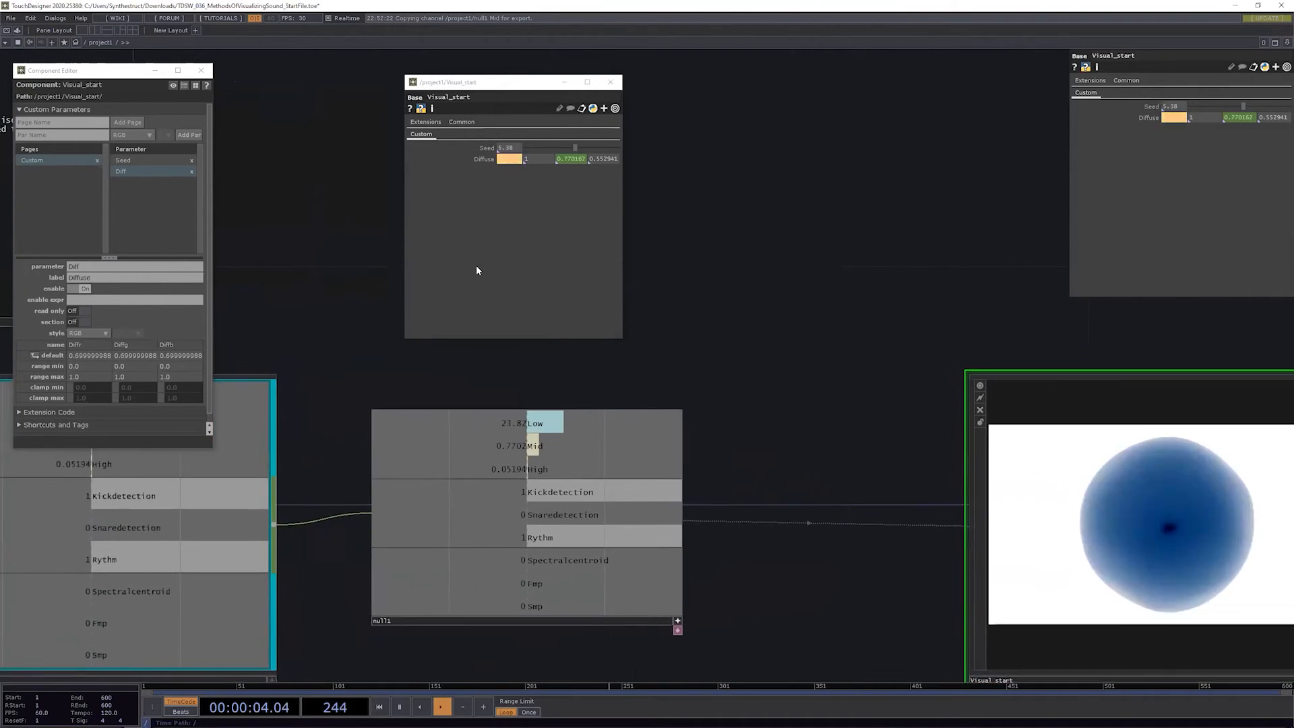
scroll(727, 364, "down", 5)
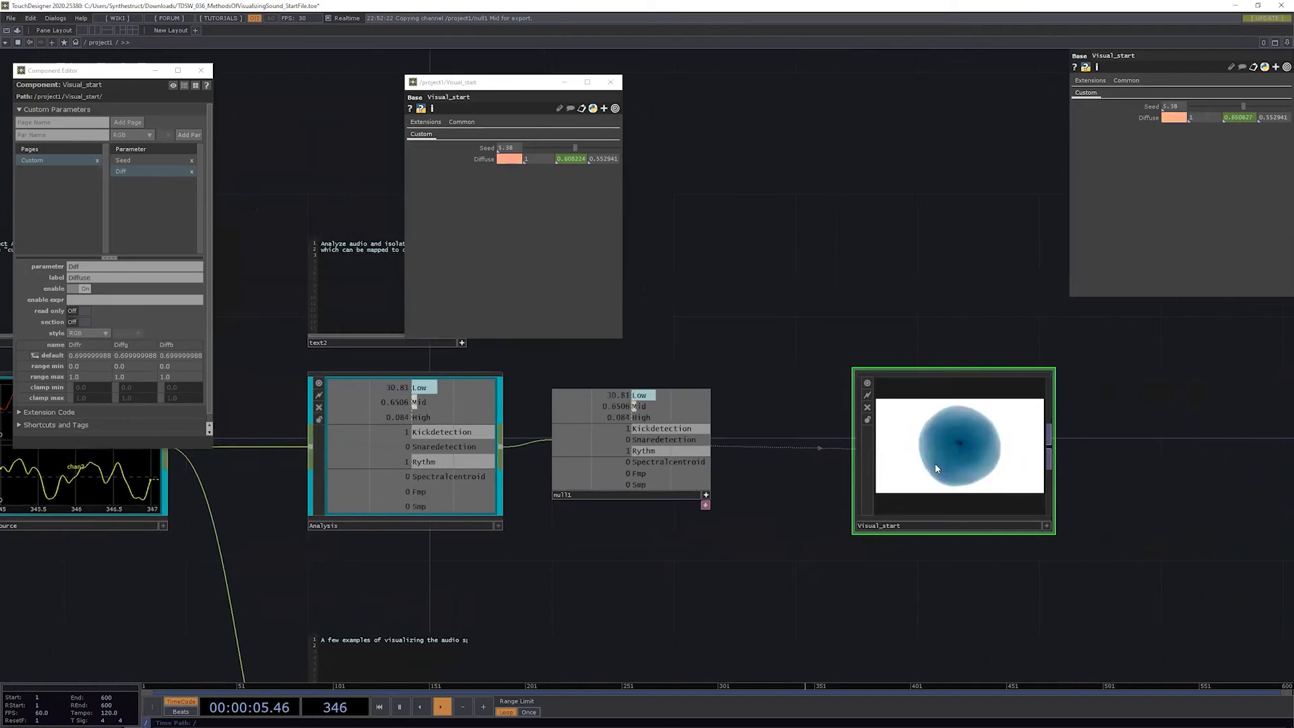
key("i")
scroll(870, 622, "up", 6)
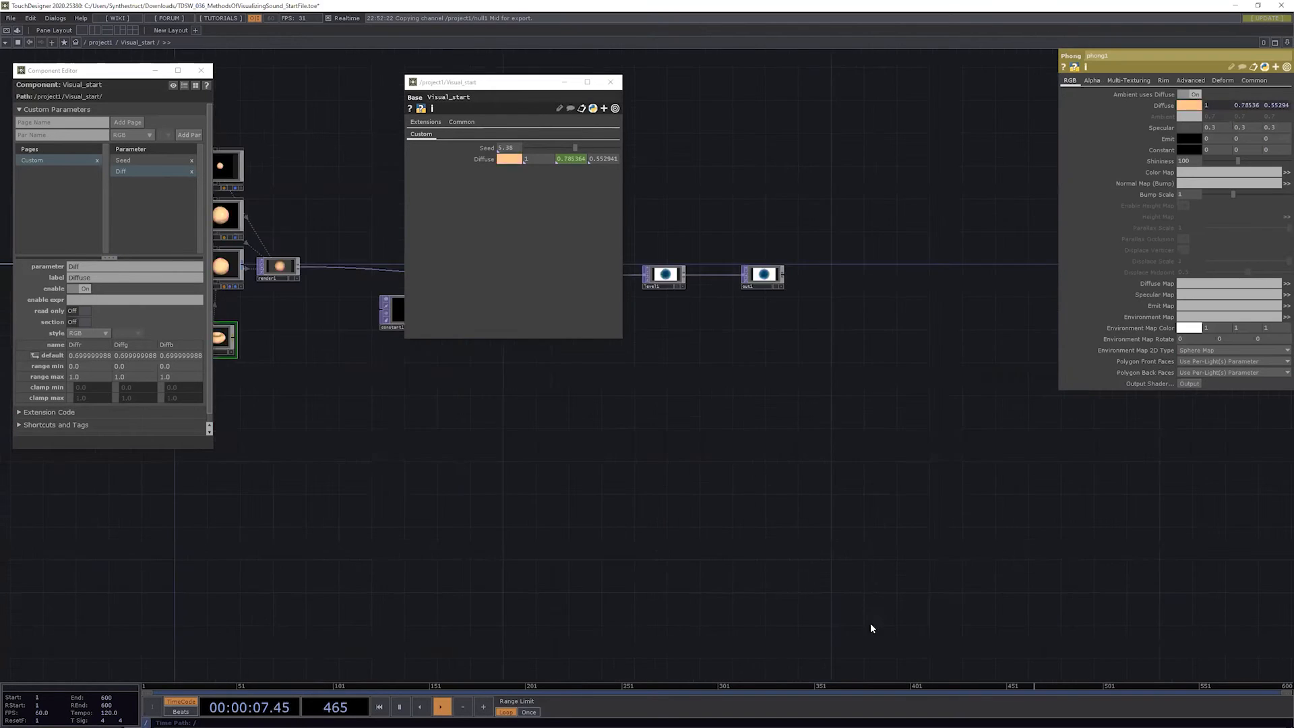
left_click_drag(520, 470, 641, 528)
scroll(641, 528, "up", 1)
left_click_drag(551, 413, 849, 575)
scroll(849, 576, "up", 3)
left_click_drag(554, 523, 796, 568)
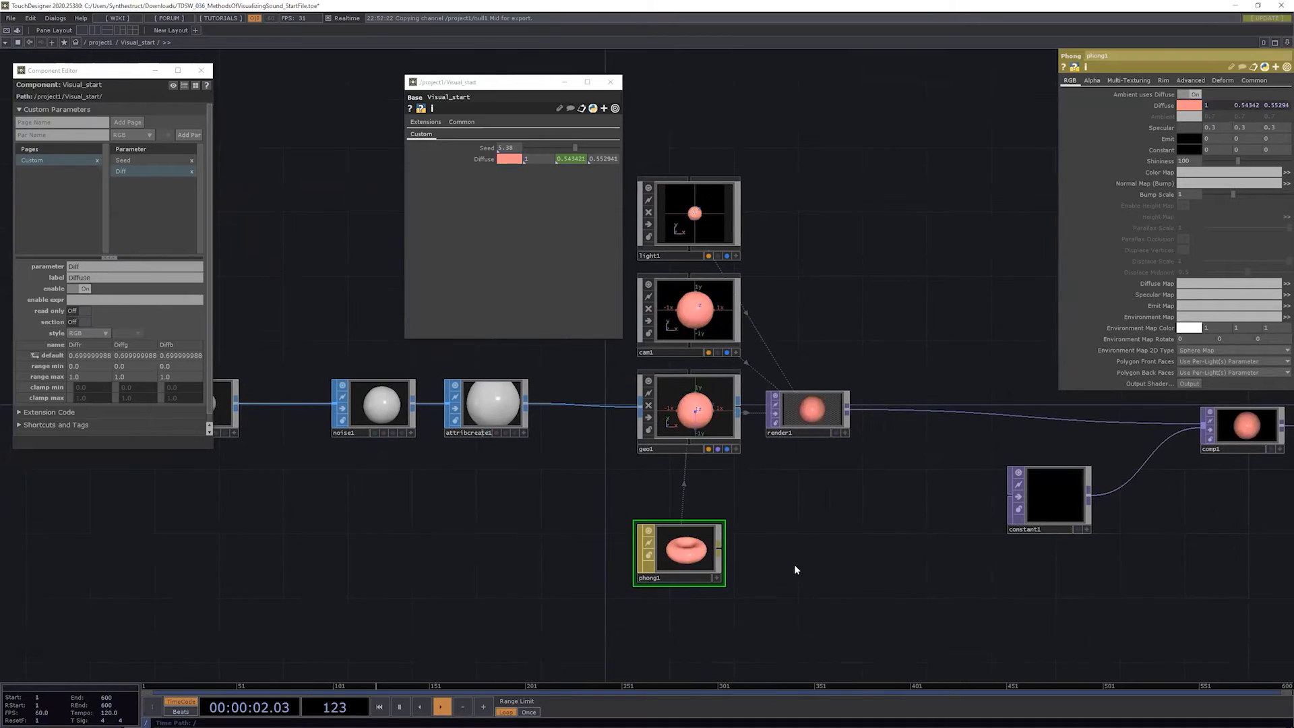
left_click_drag(694, 554, 691, 583)
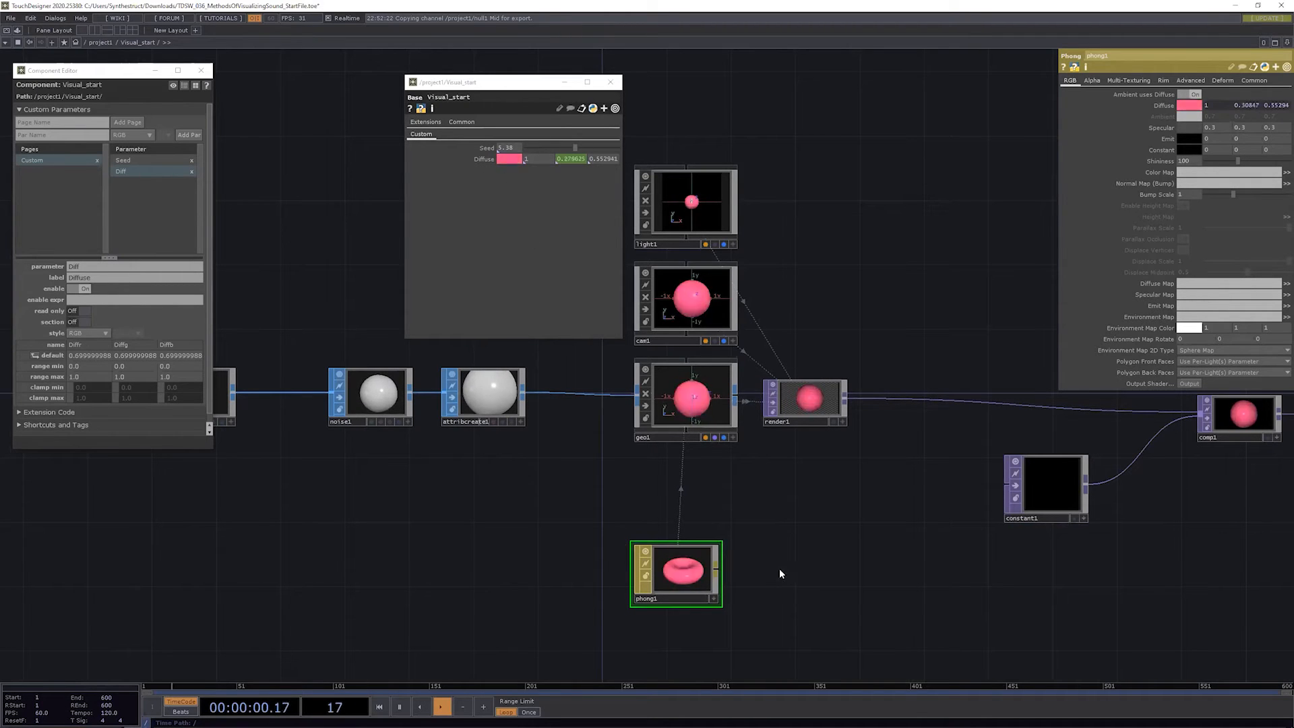
left_click_drag(759, 552, 742, 536)
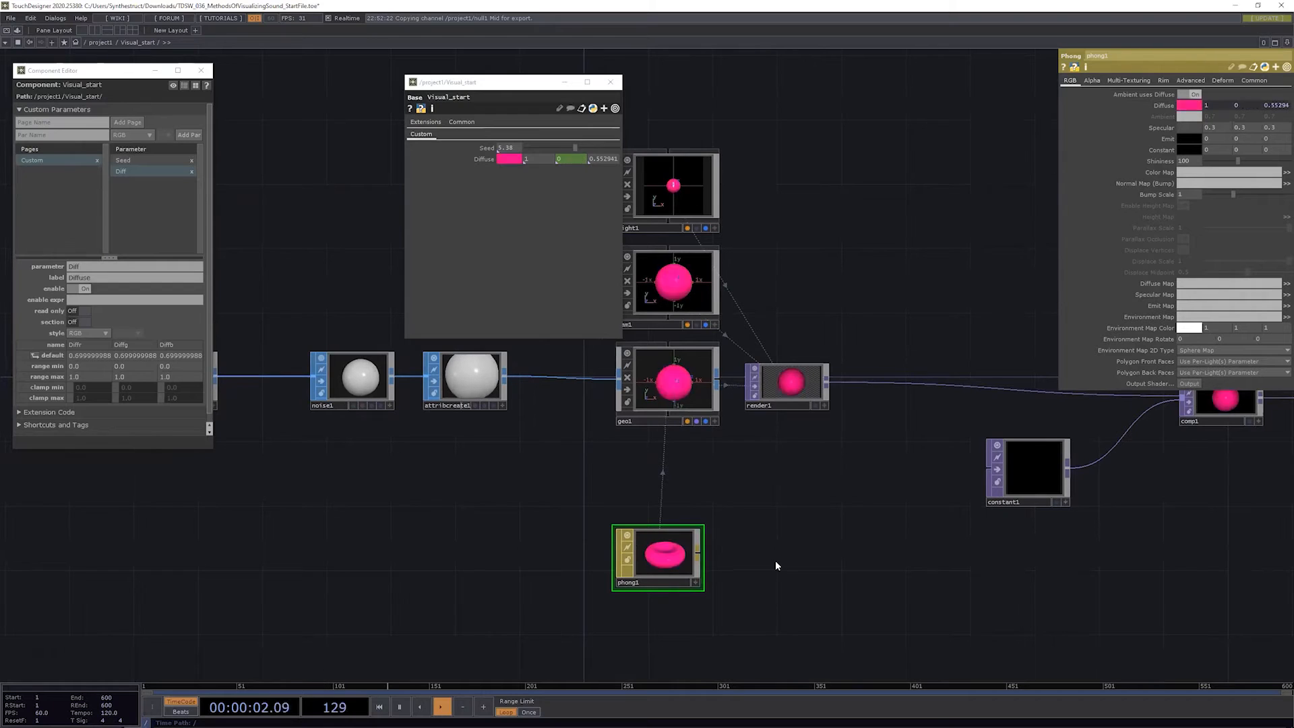
Step: Add a second Phong material and place it beside phong1 with a gap between them
key("Tab")
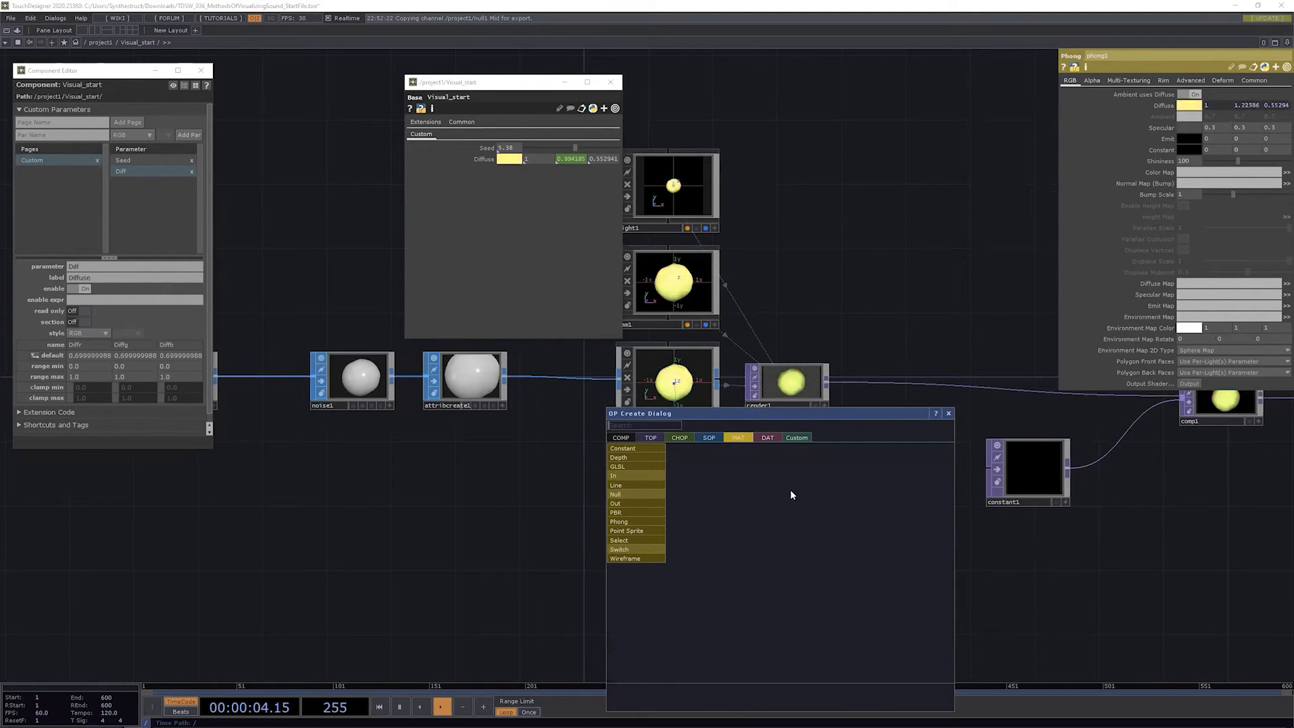
left_click(626, 523)
left_click(745, 556)
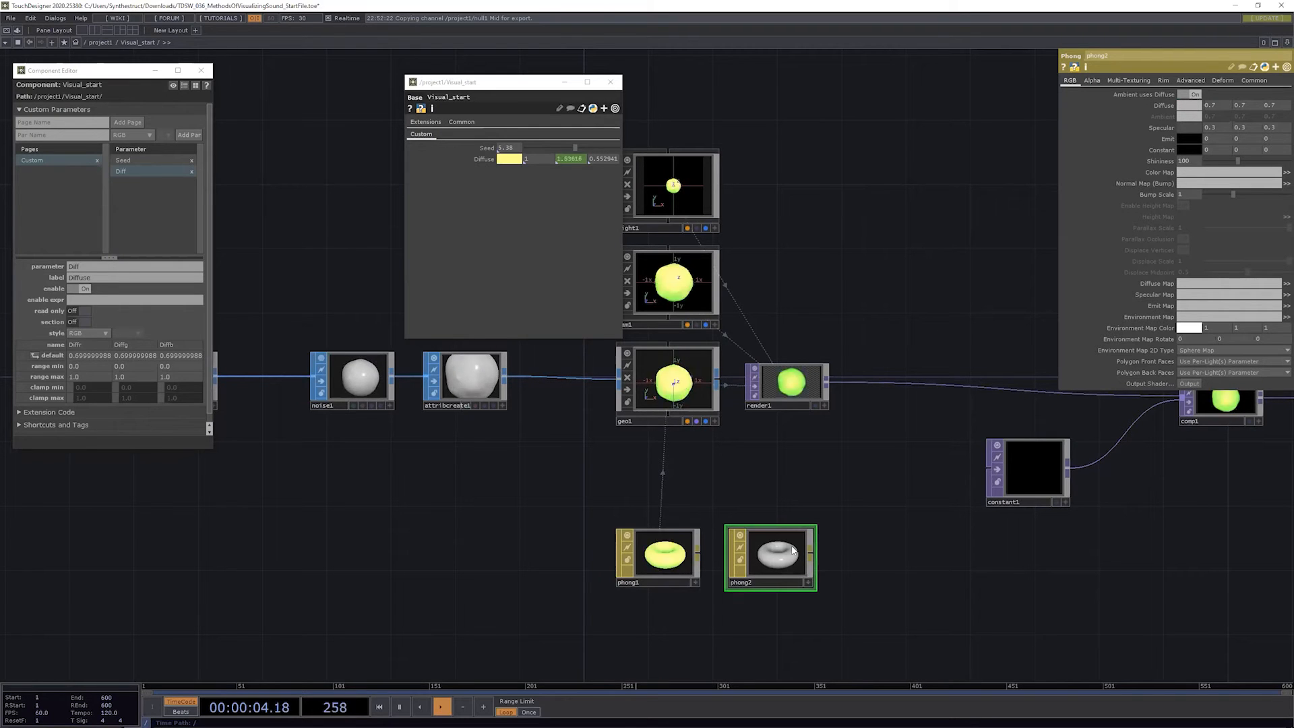
left_click_drag(813, 547, 845, 546)
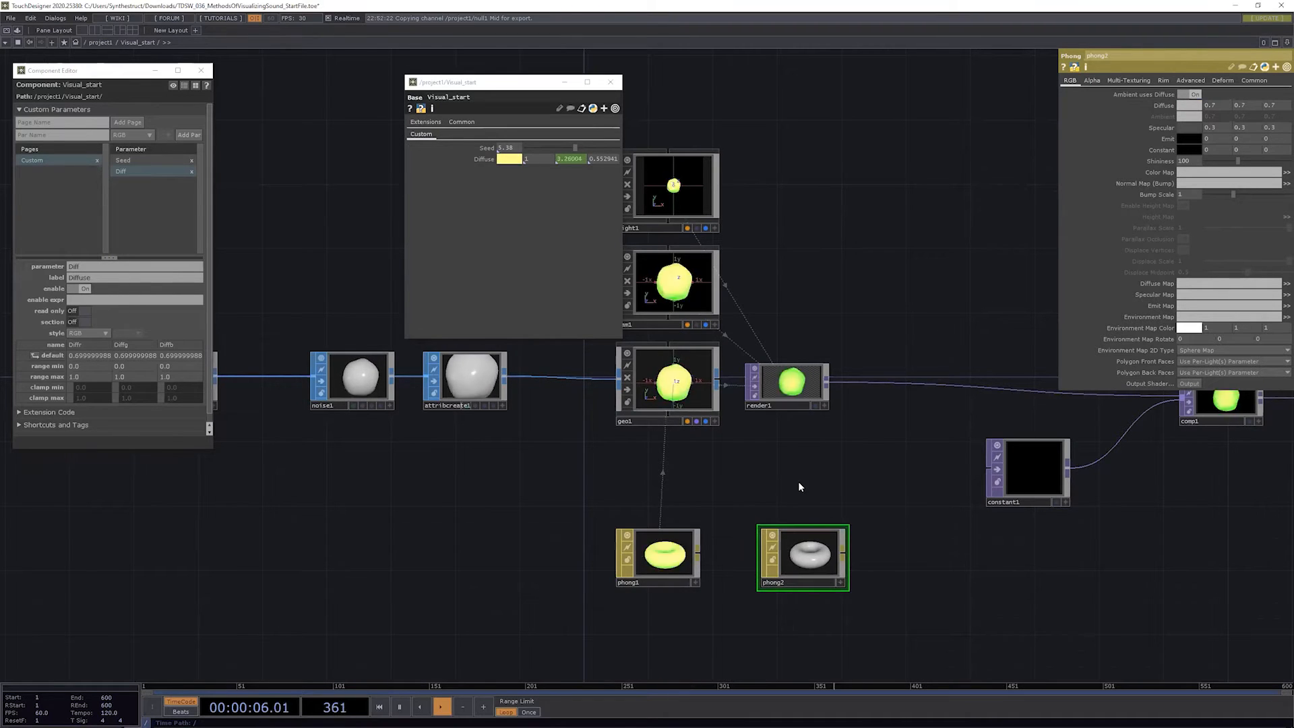
key("Tab")
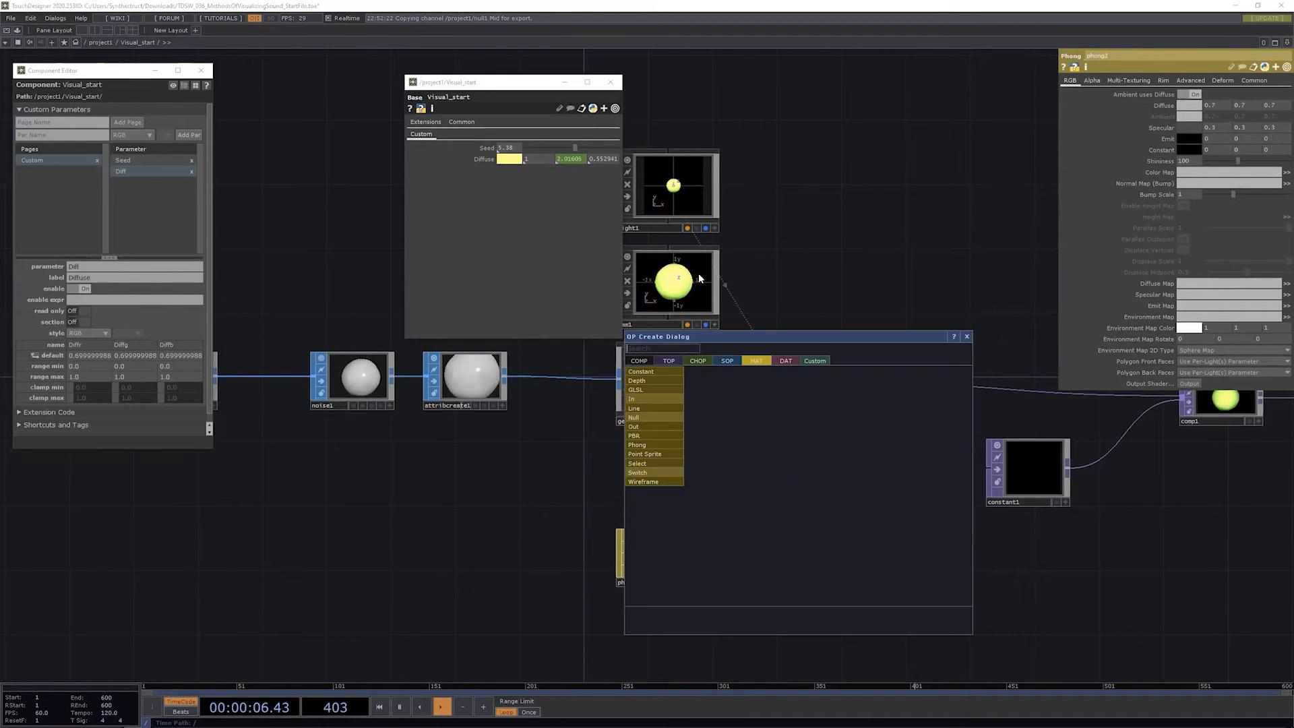
left_click(659, 481)
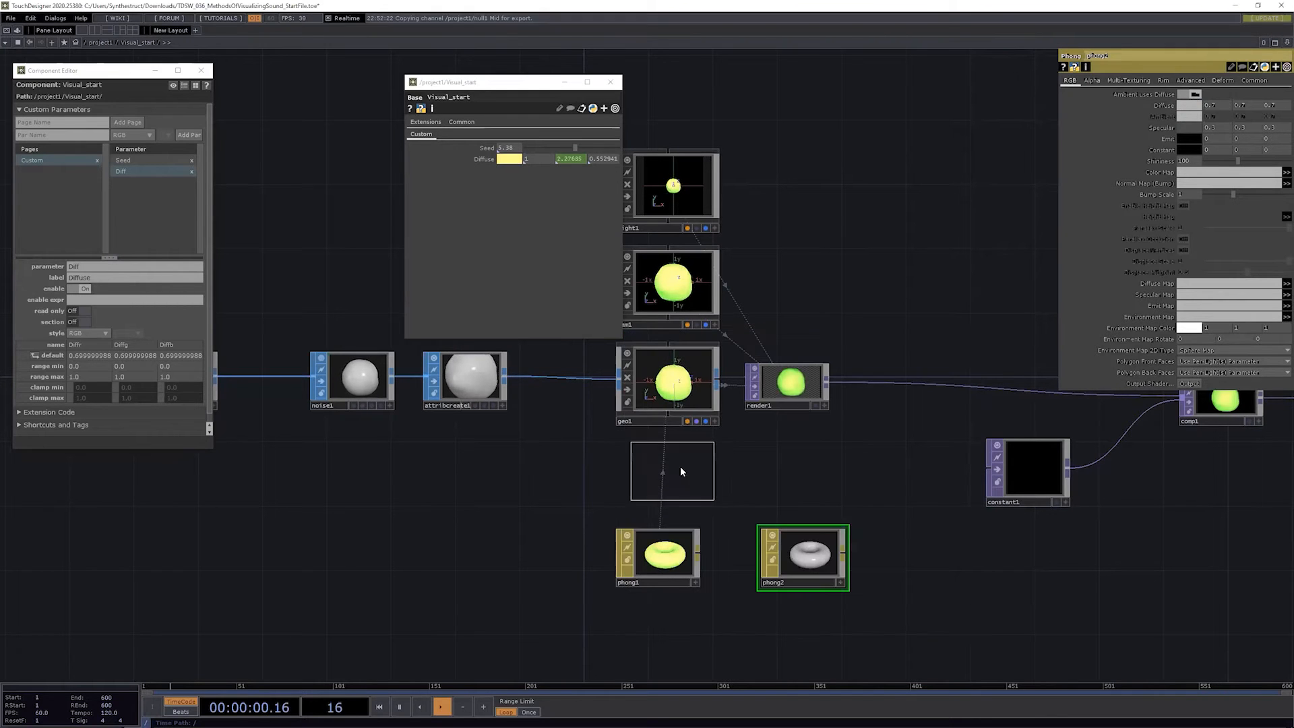
left_click(706, 490)
key("Delete")
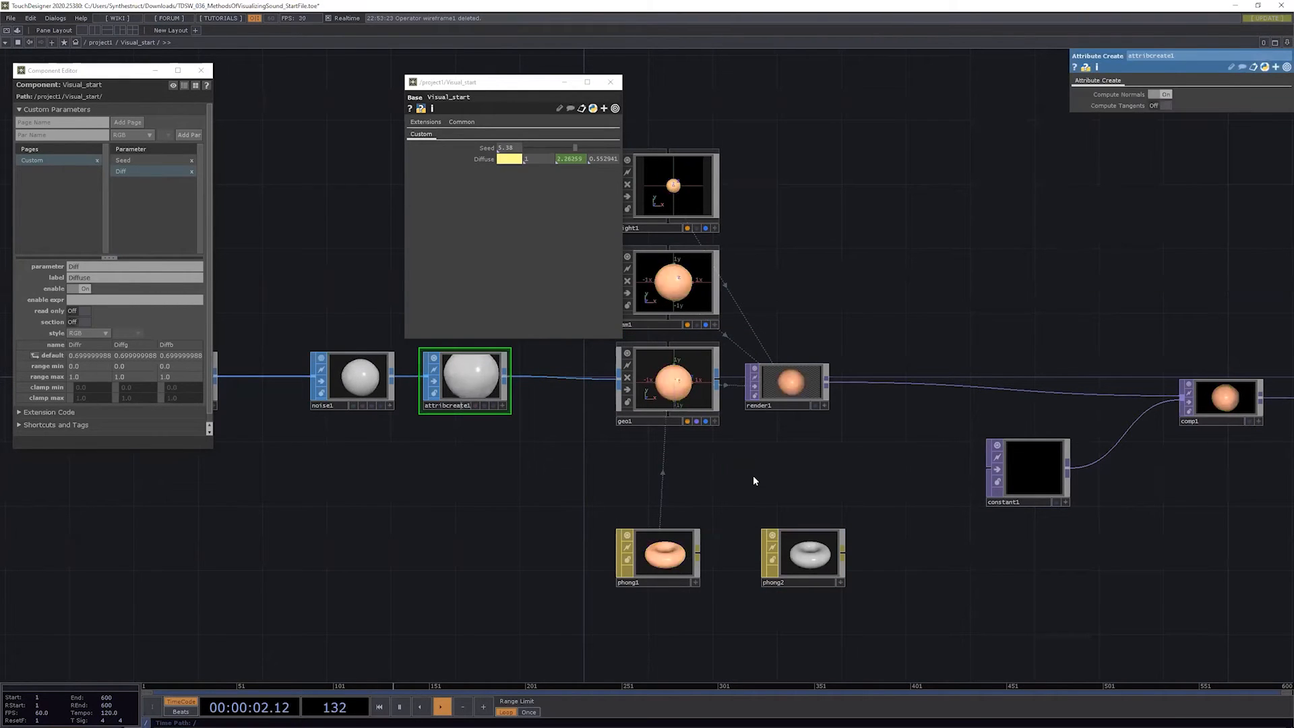
Step: Add a Switch material between geo1 and the two Phong materials
key("Tab")
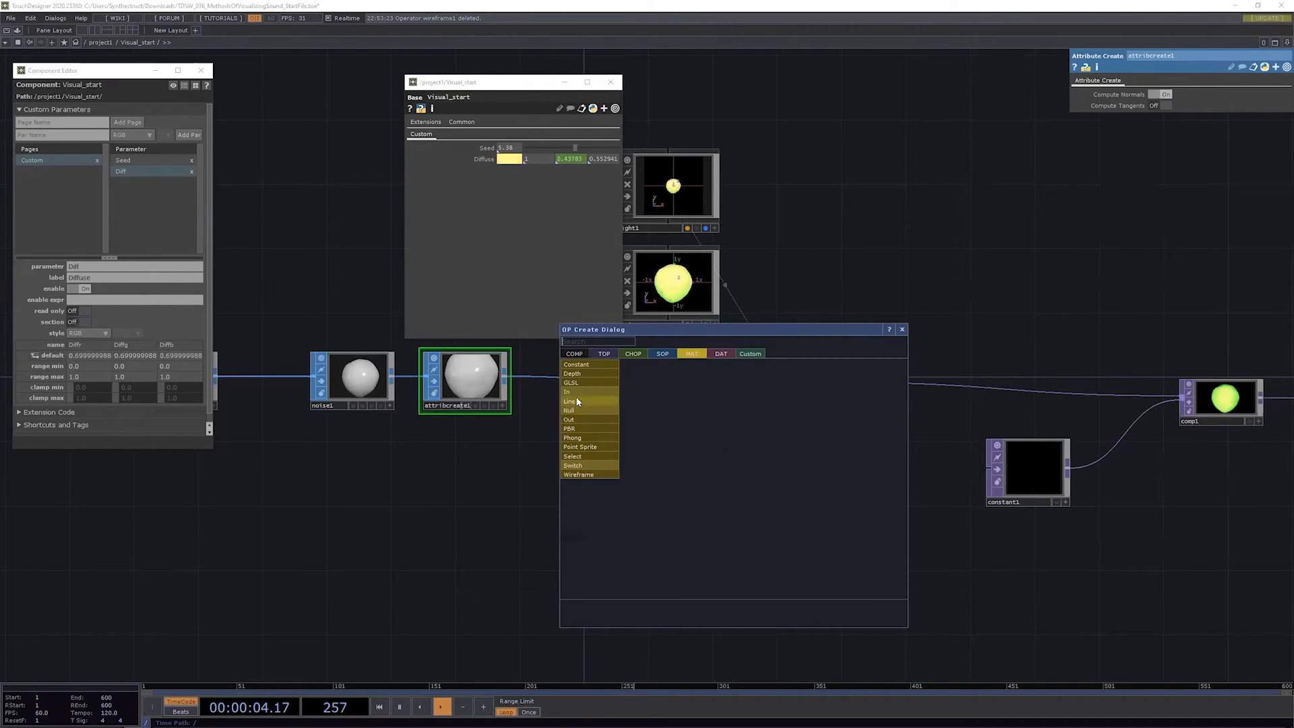
left_click(588, 466)
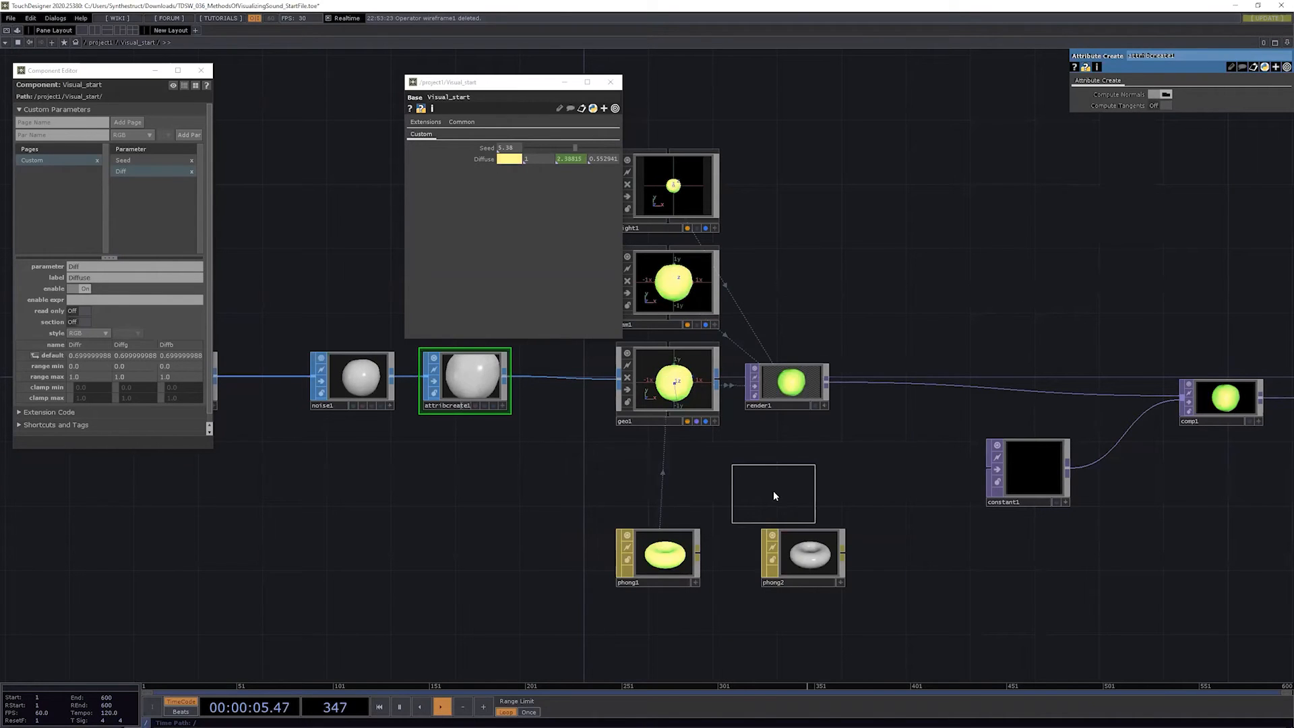
left_click(705, 473)
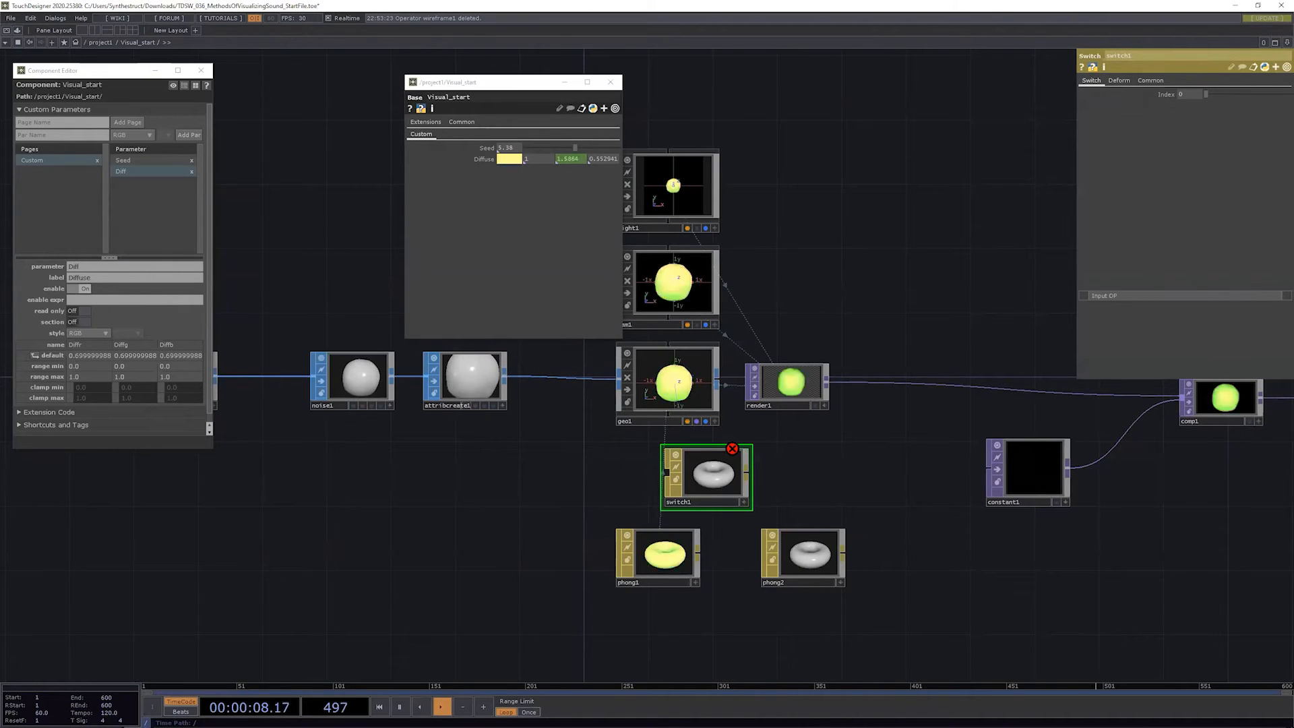
Step: Return to the project1 network and examine the Audio_Source, Analysis and null1 channels that feed Visual_start
key("h")
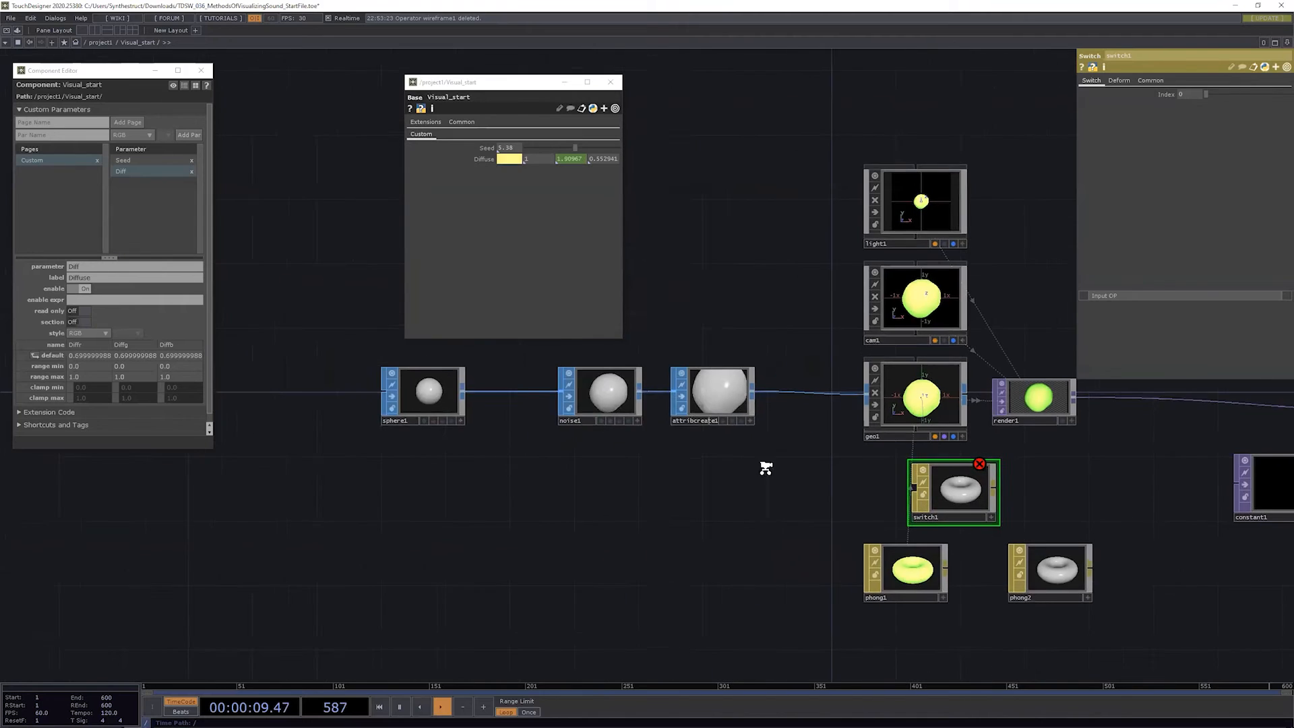
scroll(763, 465, "down", 4)
key("u")
left_click_drag(472, 556, 999, 545)
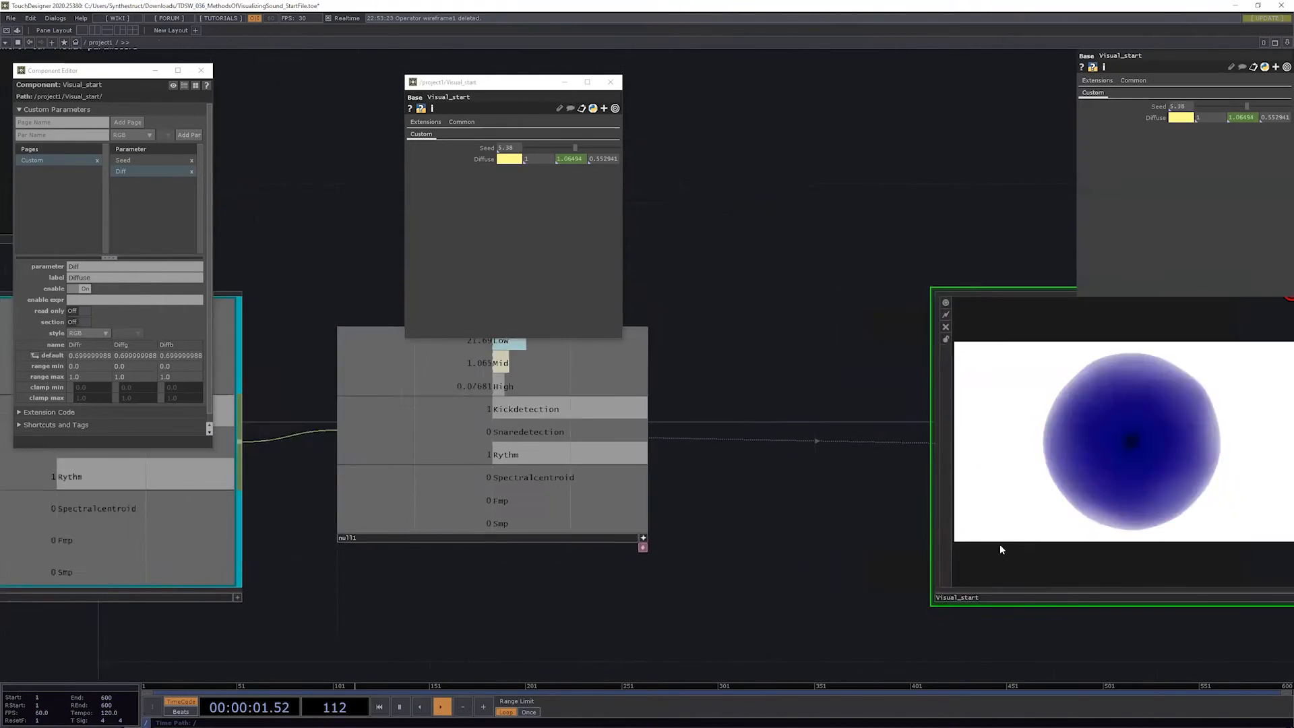
scroll(1000, 549, "down", 4)
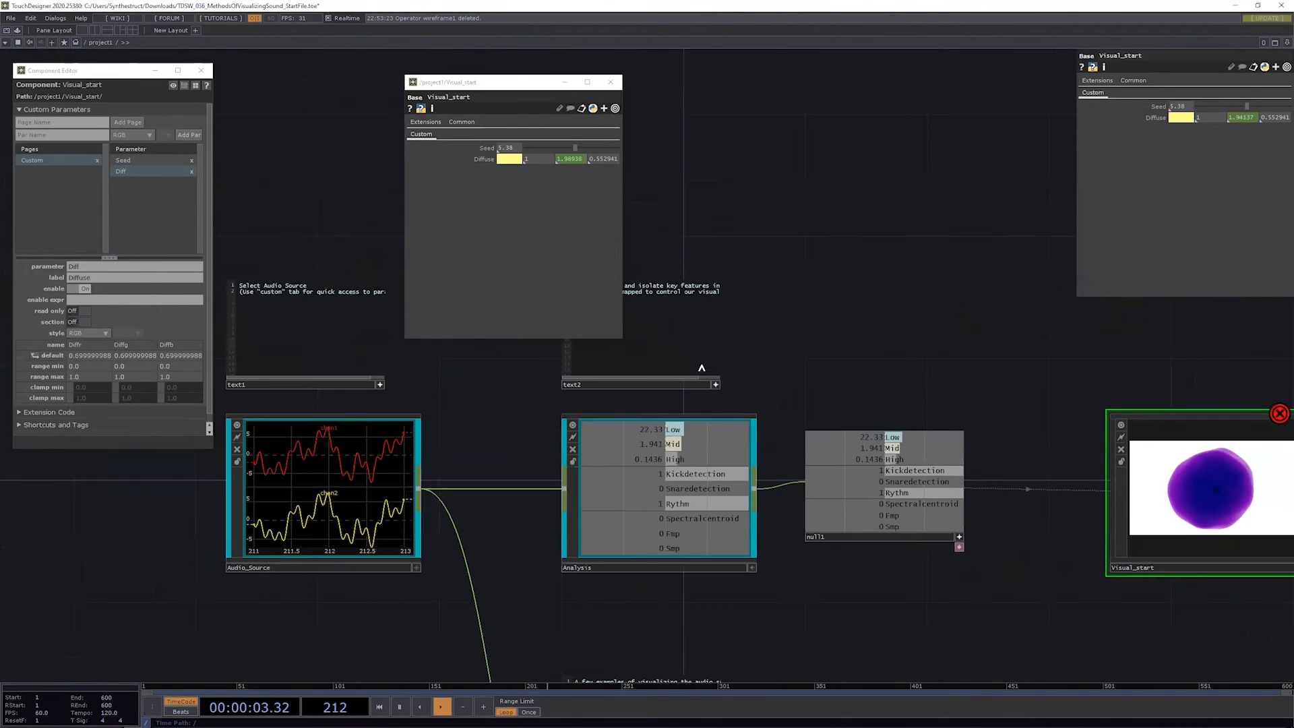
left_click_drag(843, 586, 860, 561)
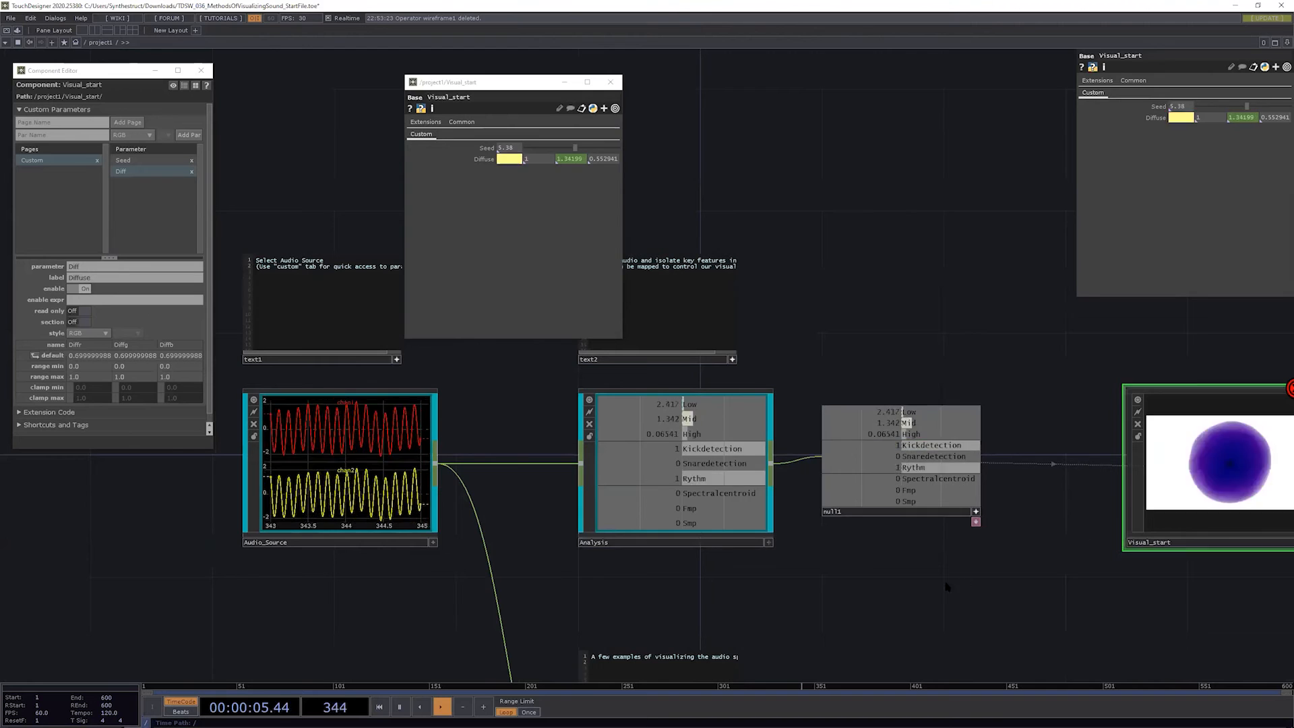
scroll(975, 580, "up", 4)
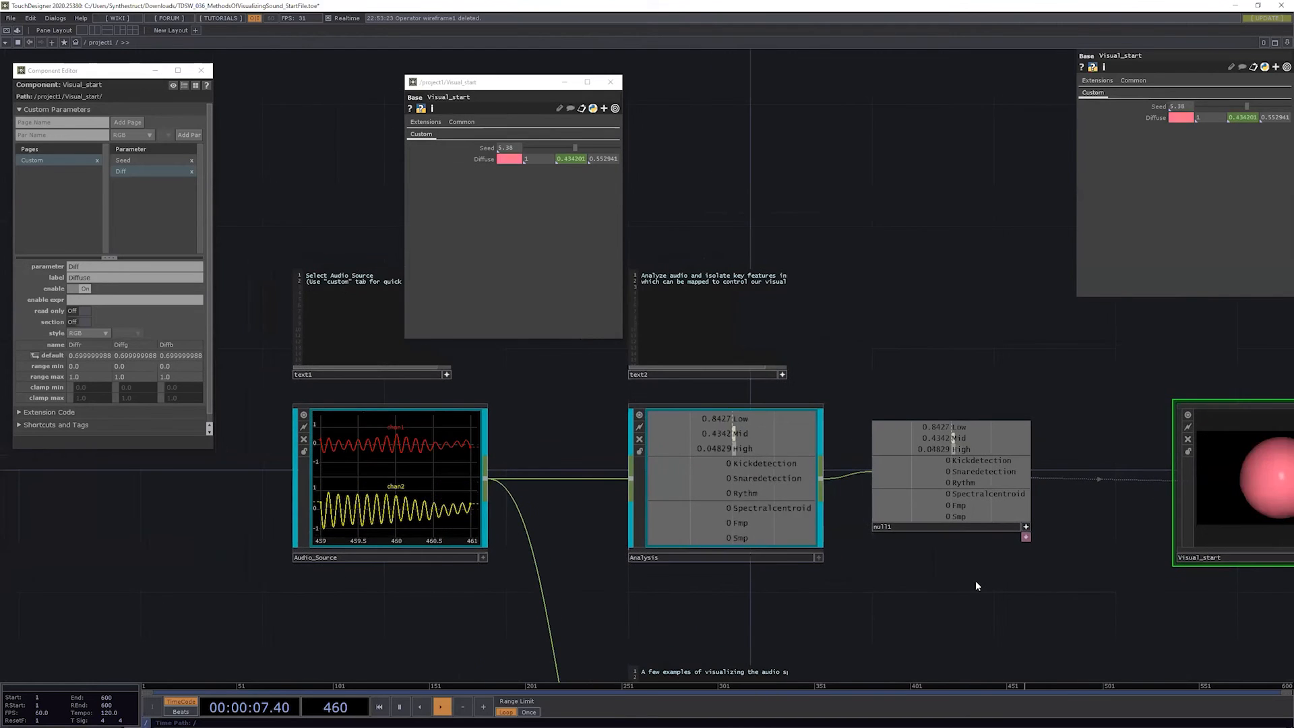
scroll(815, 472, "down", 3)
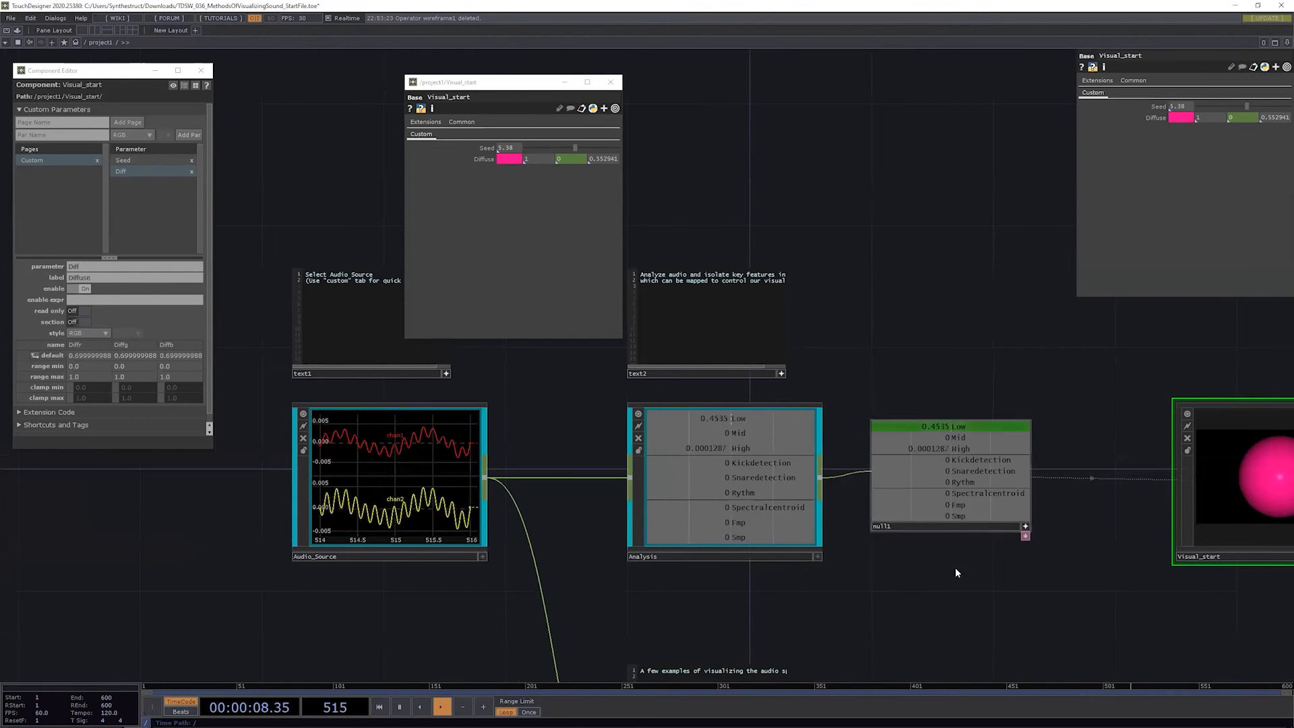
left_click_drag(955, 568, 991, 572)
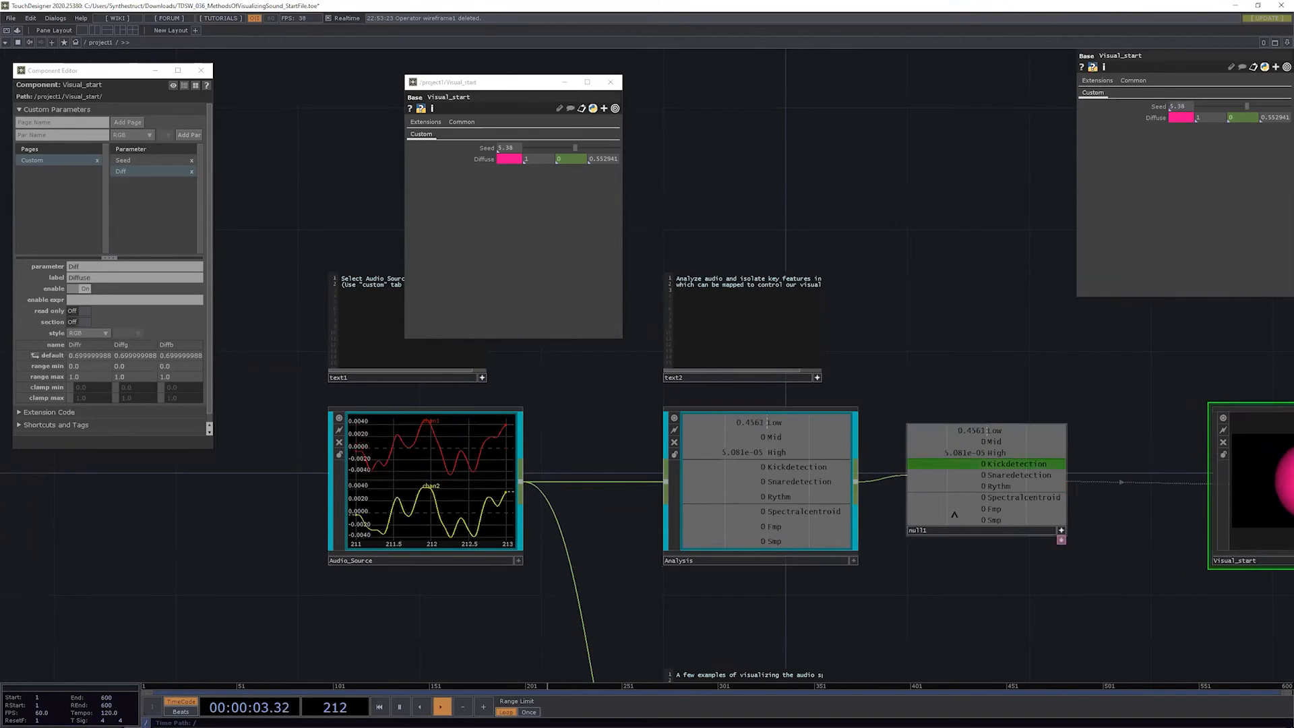
Step: Enter the Analysis component and bring its audioAnalysis1 branch and controls into view
left_click(790, 499)
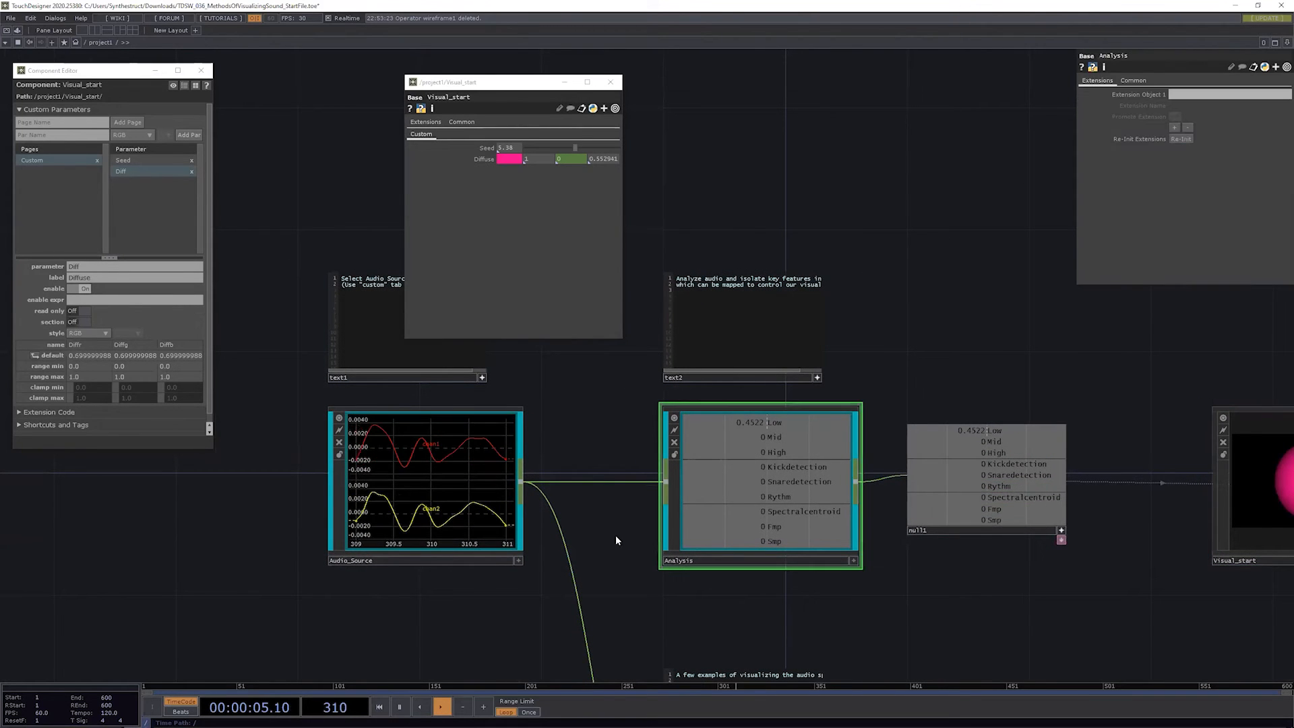
key("i")
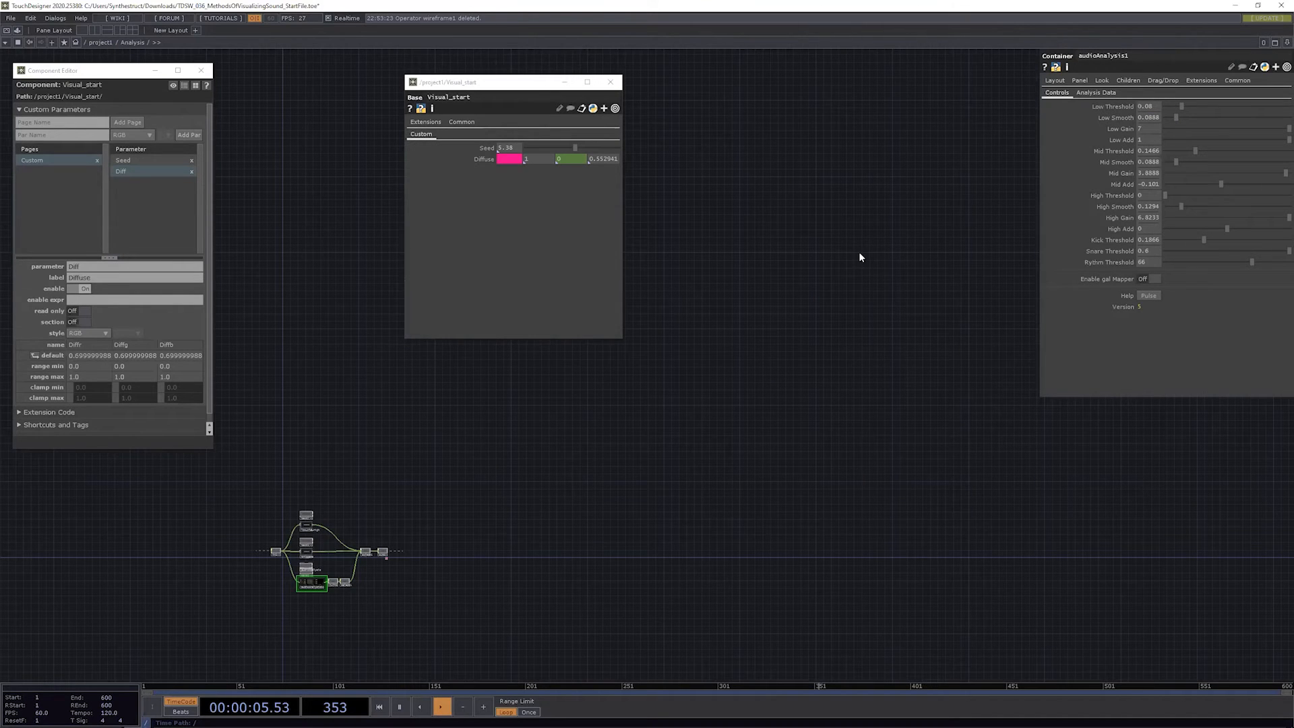
key("h")
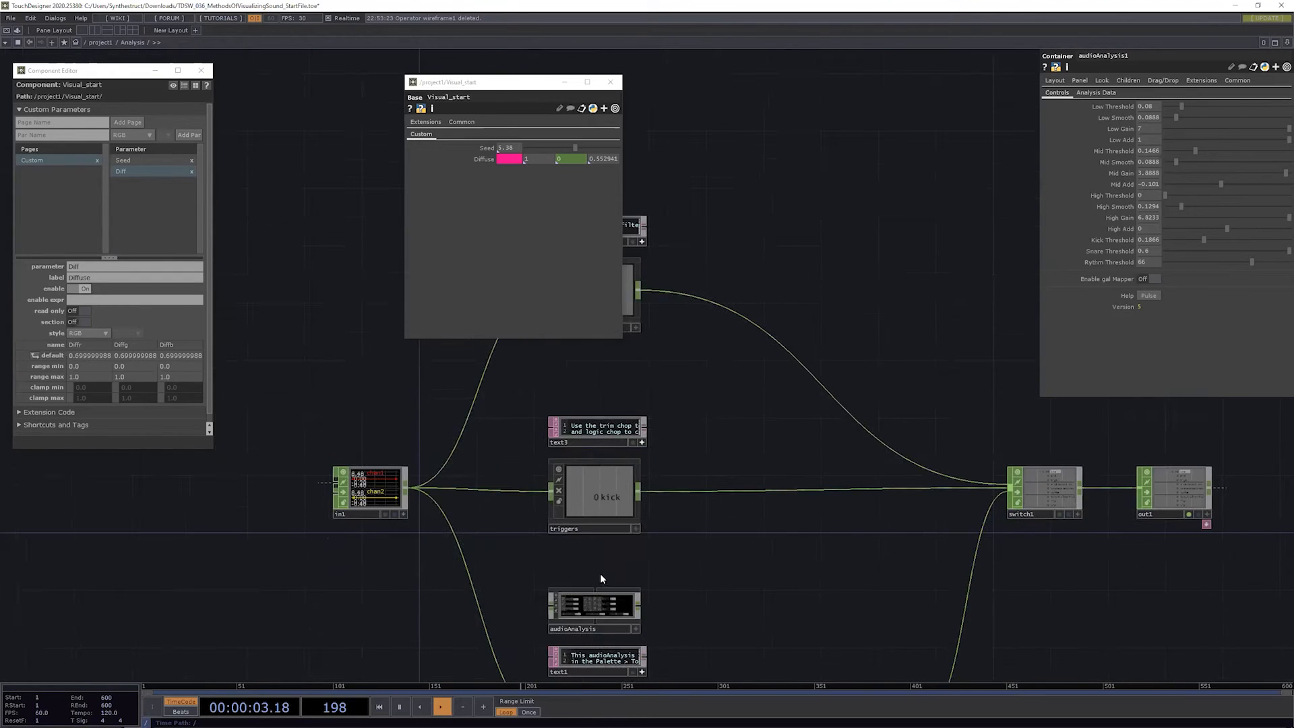
left_click_drag(991, 473, 977, 363)
left_click_drag(955, 614, 952, 572)
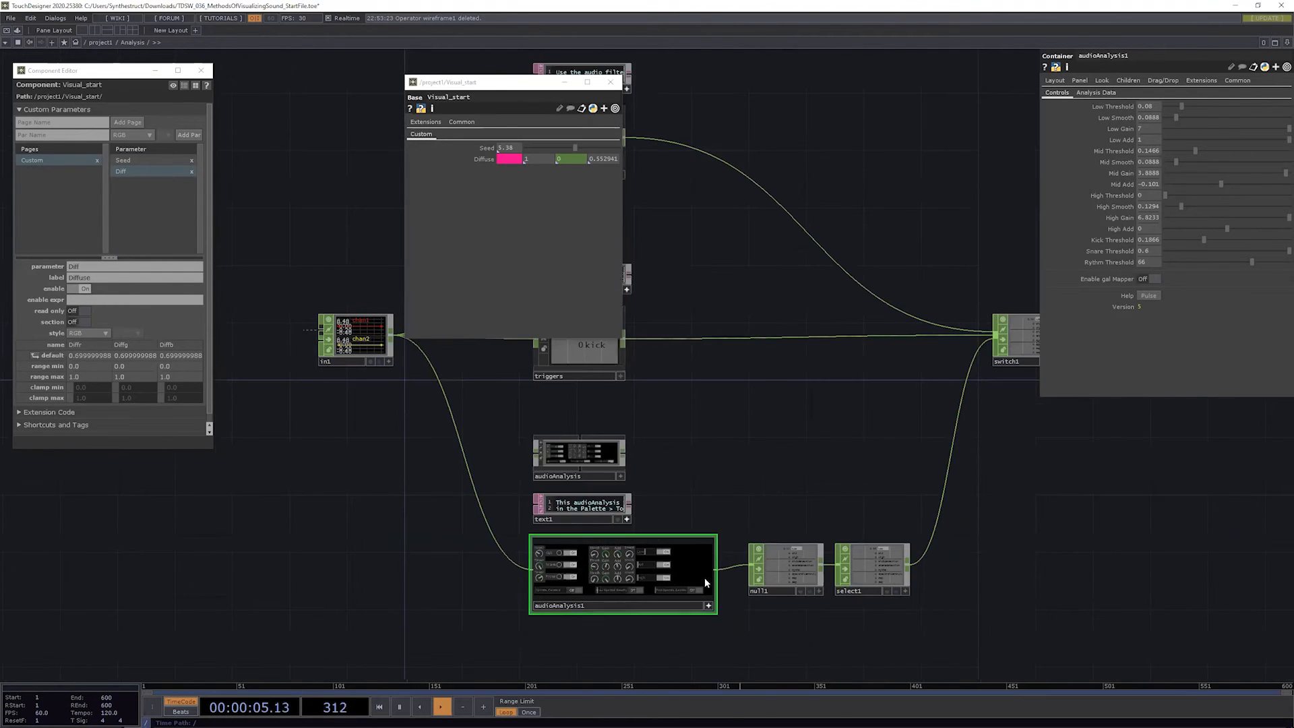
Step: Add a Math CHOP to the output of select1 and place it above the audioAnalysis1 branch
scroll(900, 566, "up", 6)
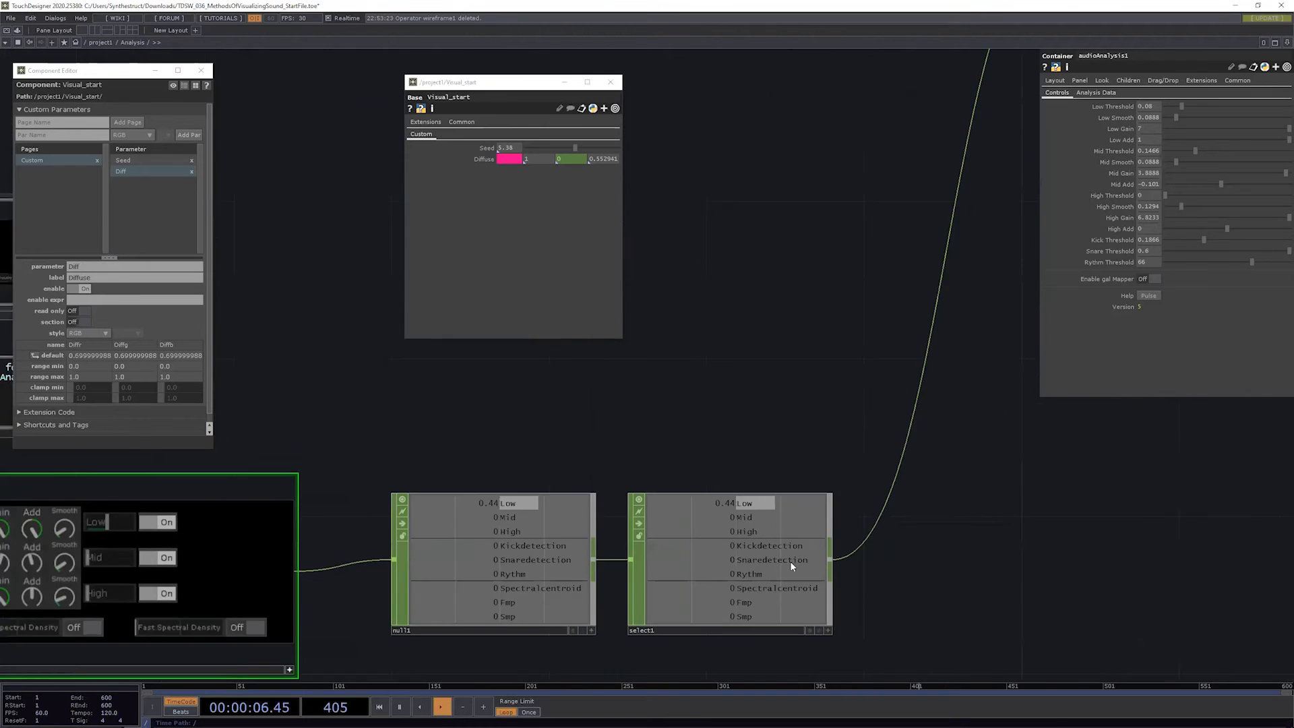
left_click_drag(674, 546, 661, 522)
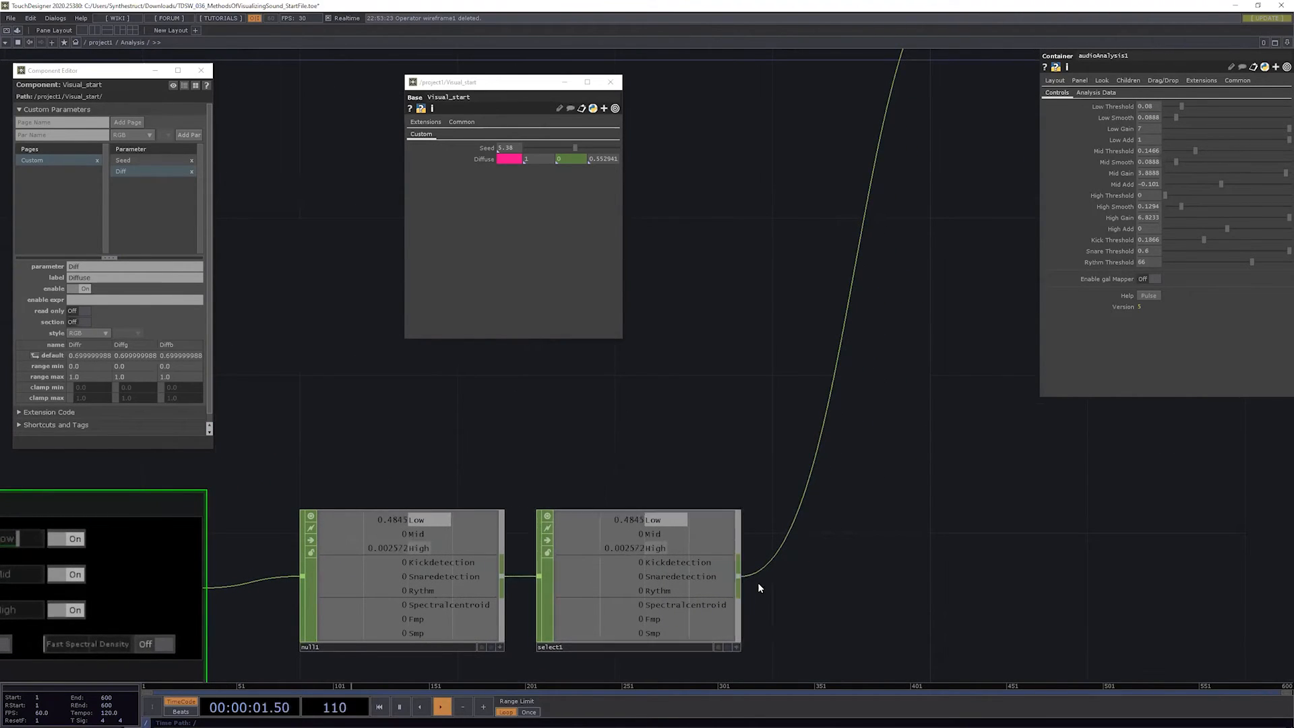
right_click(740, 578)
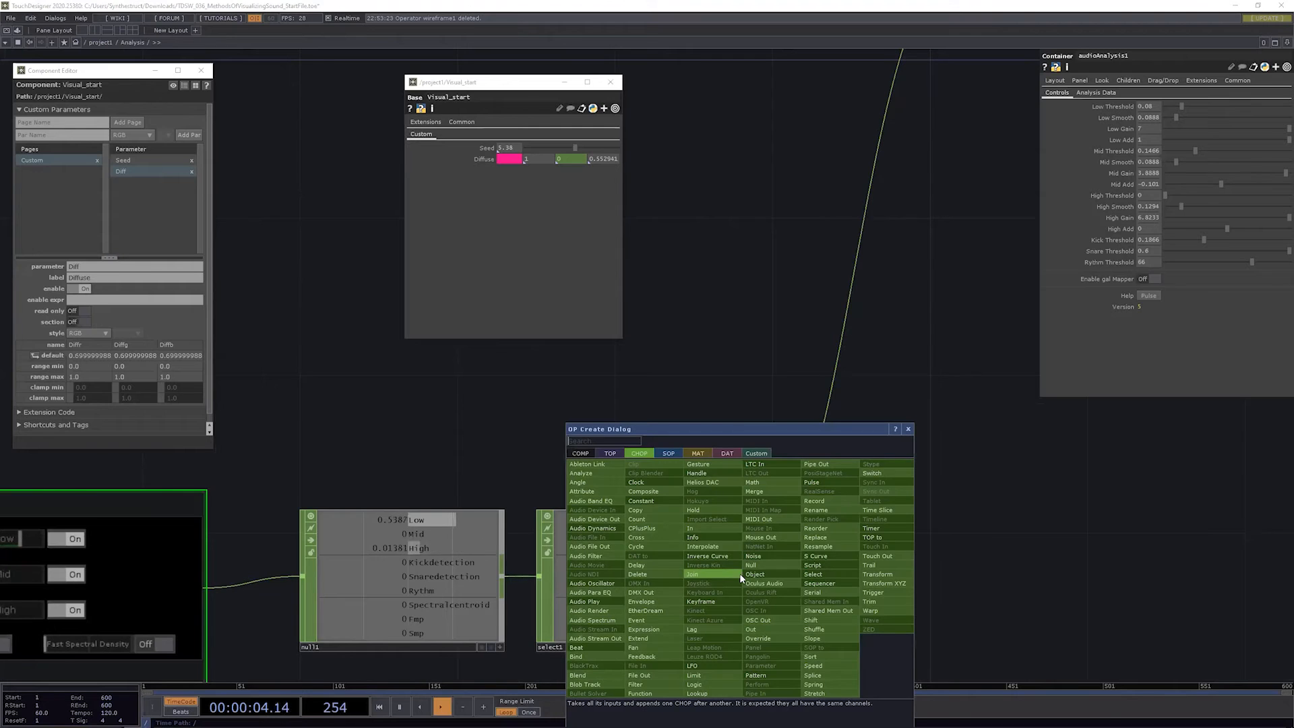
left_click(762, 486)
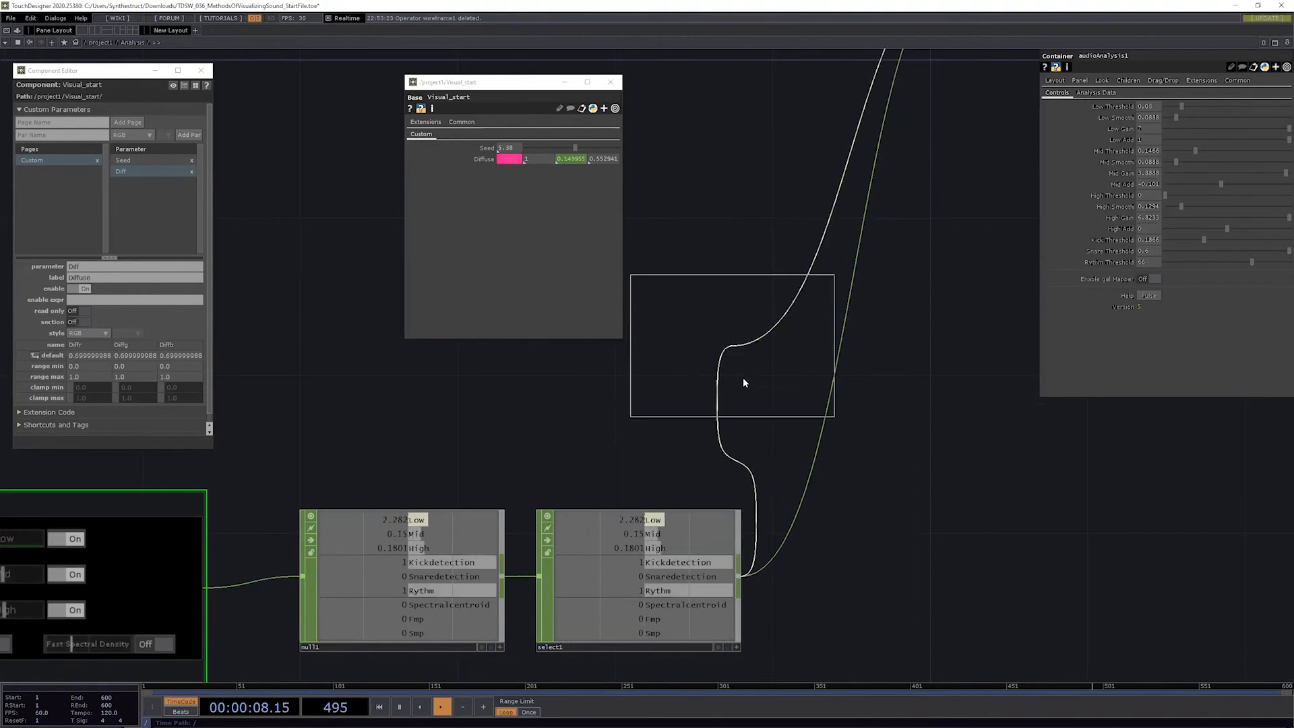
left_click(743, 372)
left_click_drag(826, 515, 710, 509)
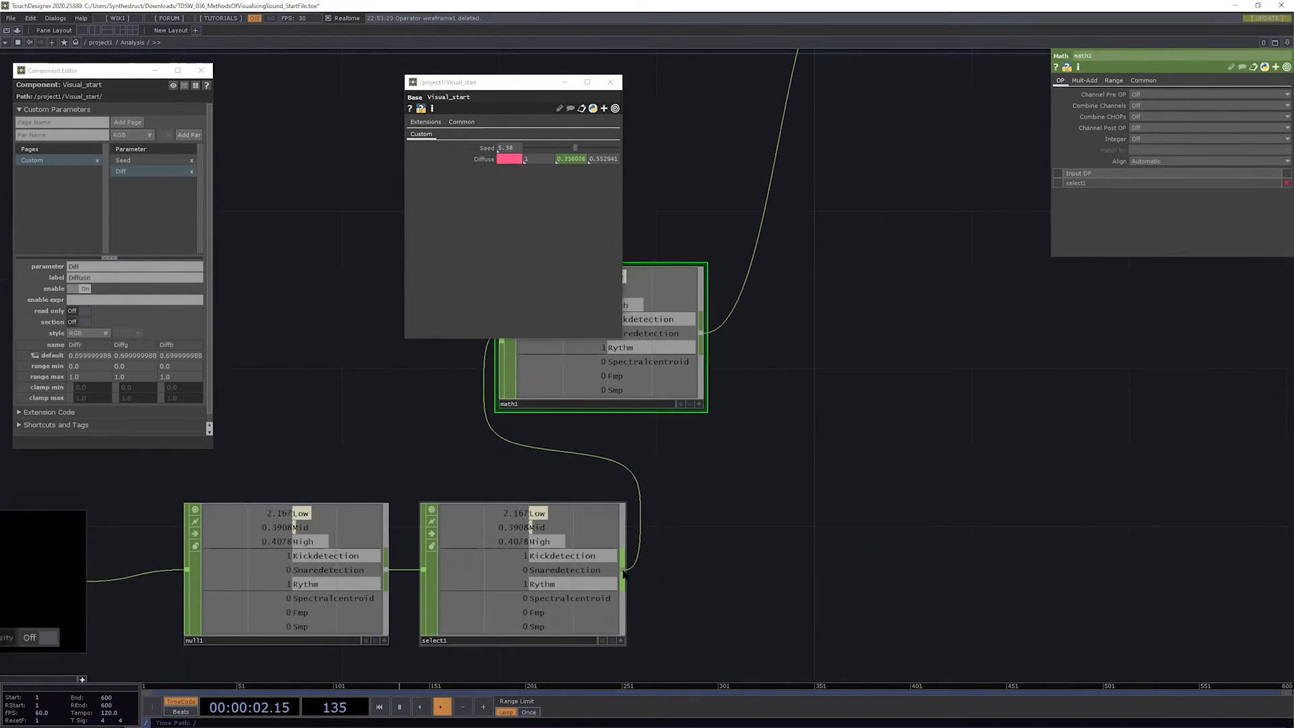
Step: Reconnect select1 directly to switch1 and move math1 aside, leaving math1 as a separate branch fed by select1
left_click_drag(624, 572, 753, 265)
left_click_drag(937, 433, 1140, 504)
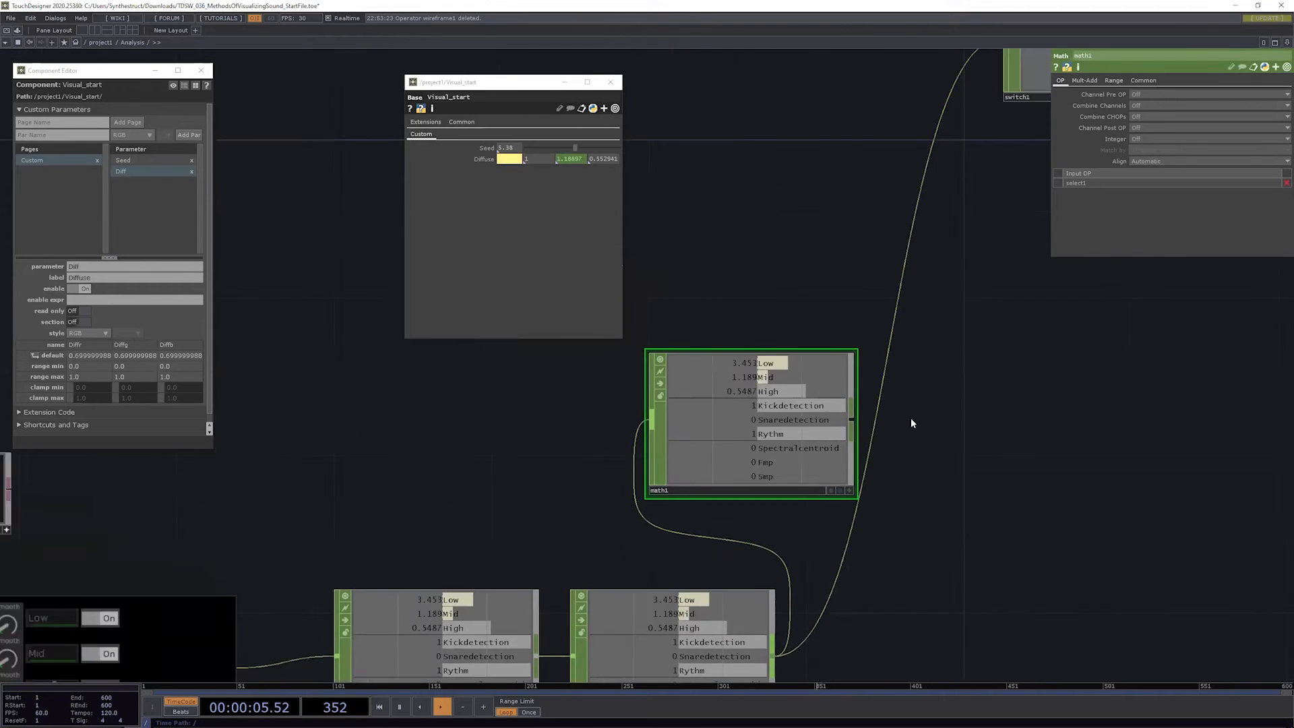
left_click_drag(786, 312, 752, 232)
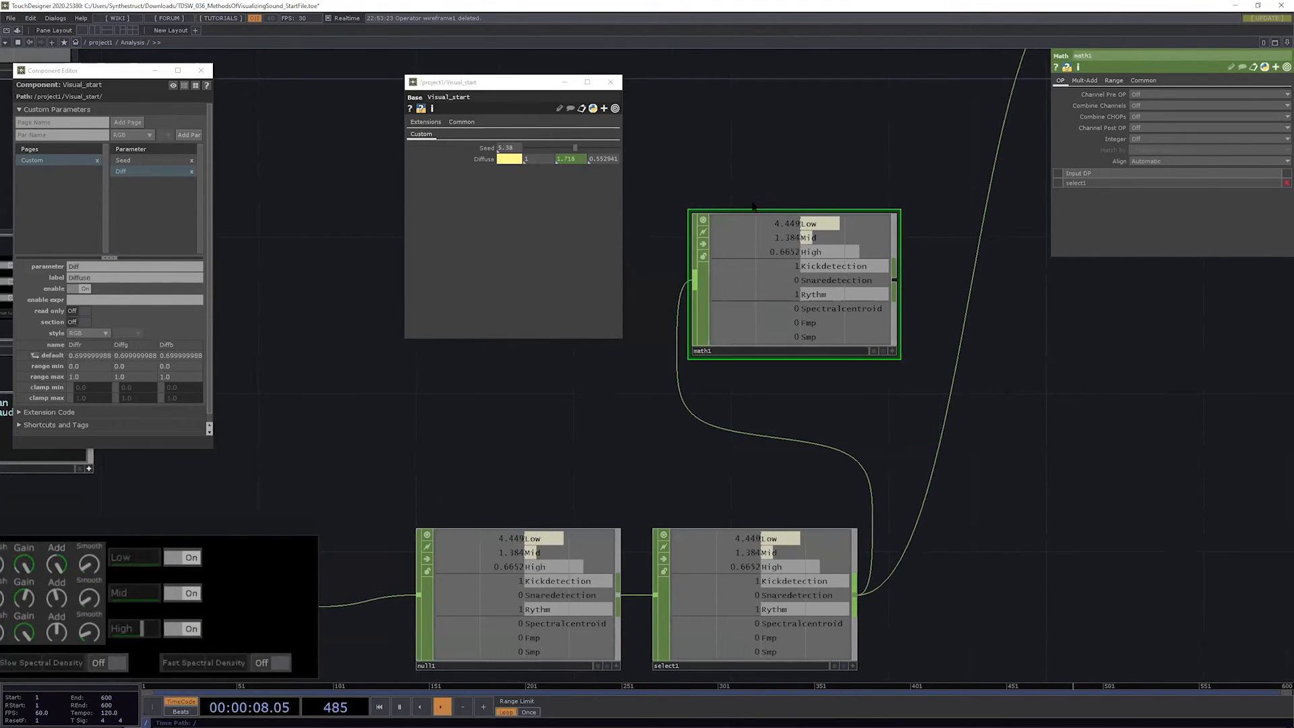
left_click_drag(769, 300, 864, 275)
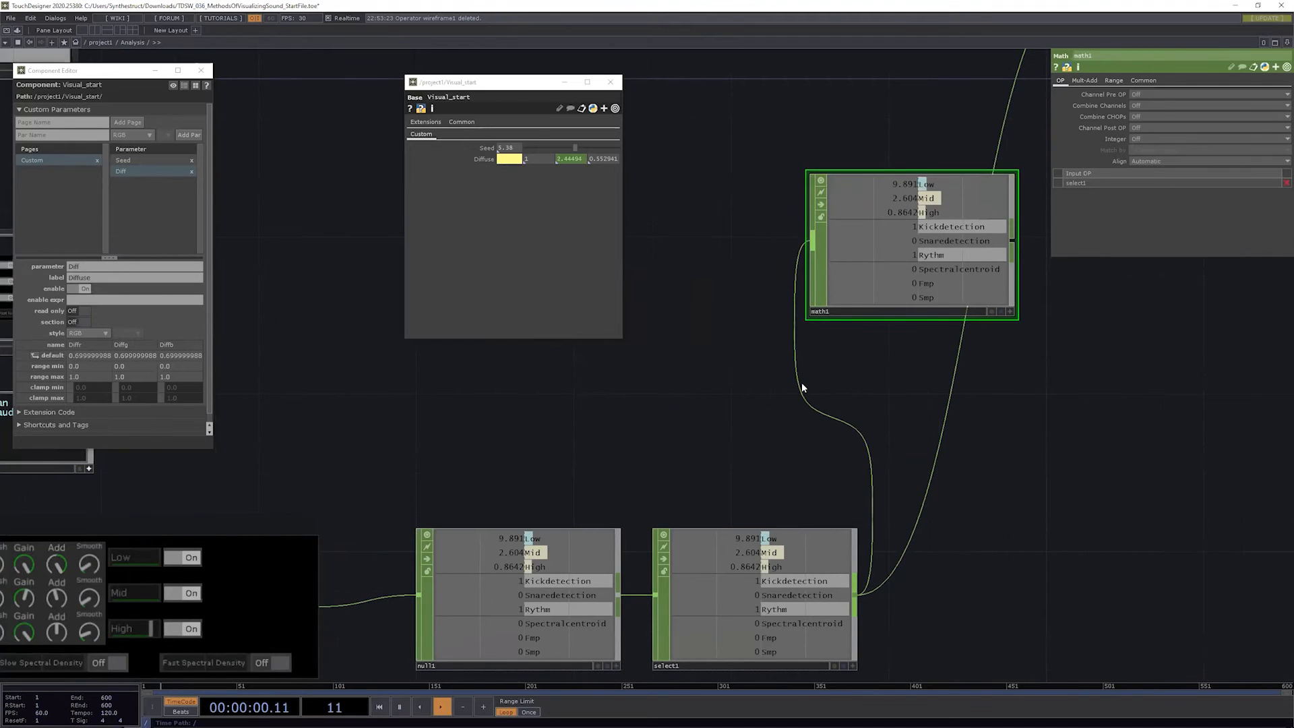
Step: Insert a Select CHOP between select1 and math1 and set its channel names to Low
right_click(799, 369)
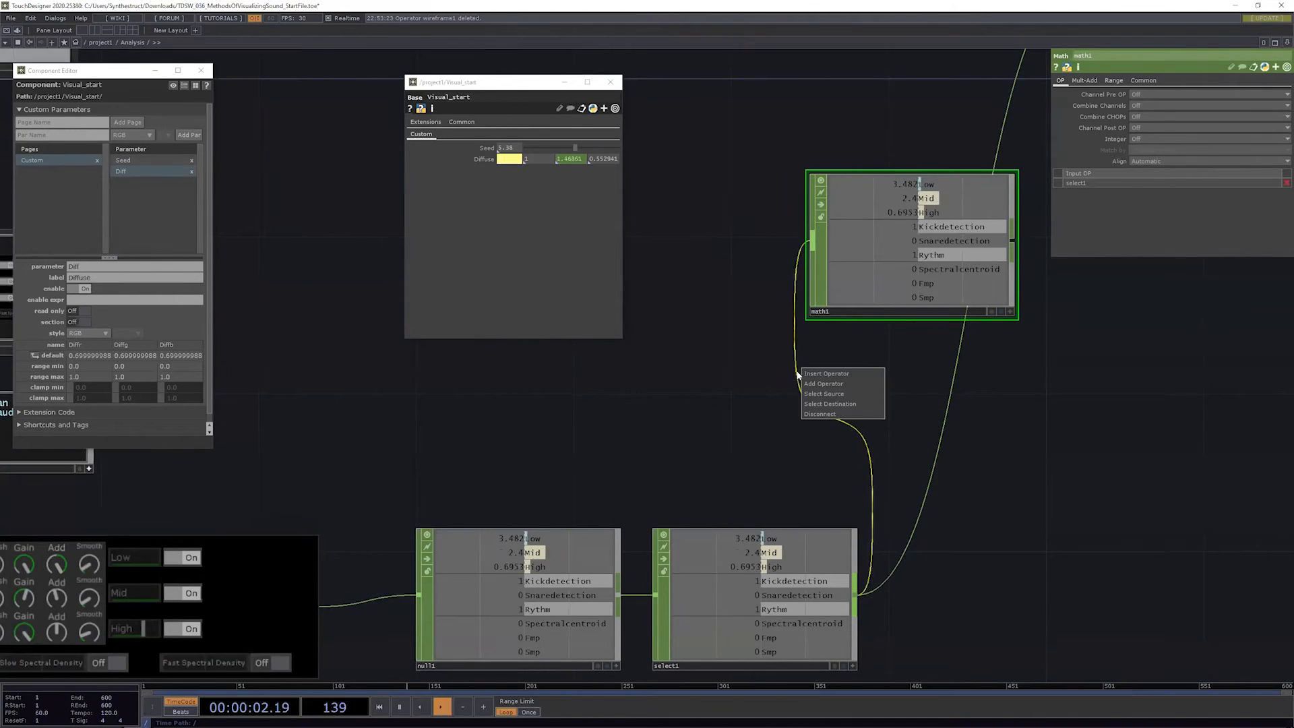
left_click(834, 374)
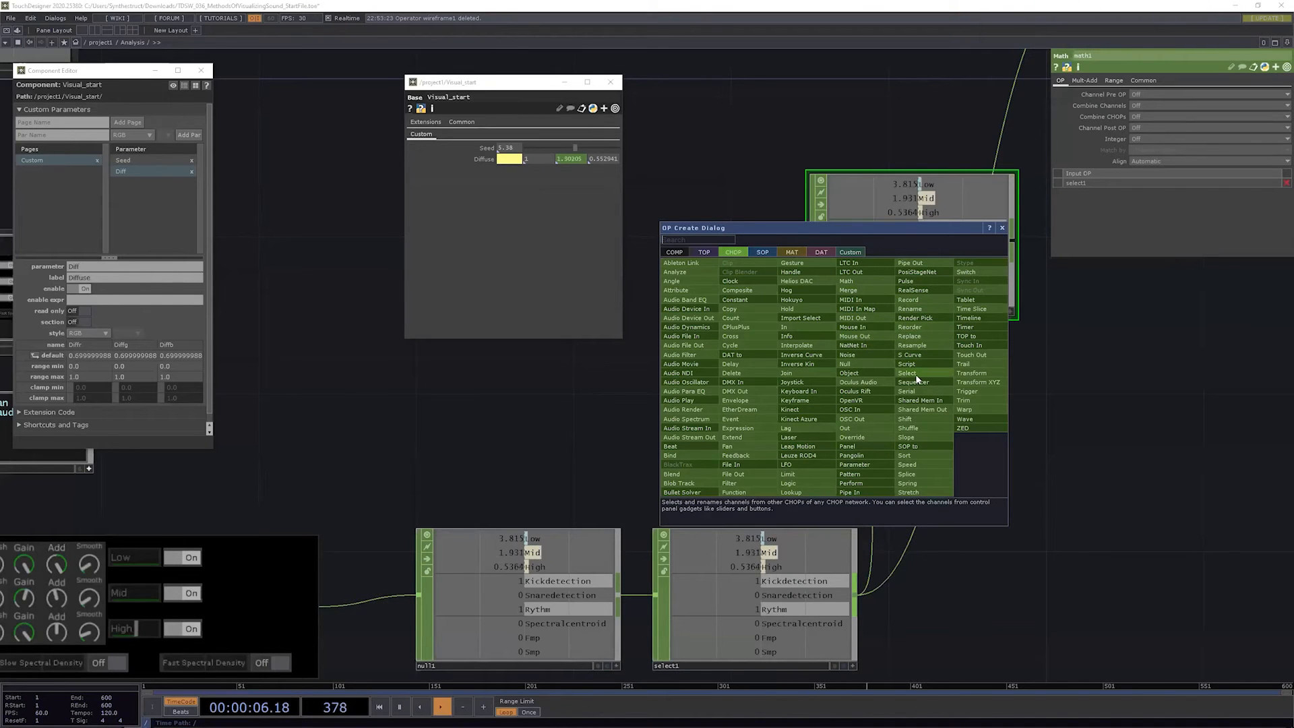
left_click(896, 373)
left_click(684, 240)
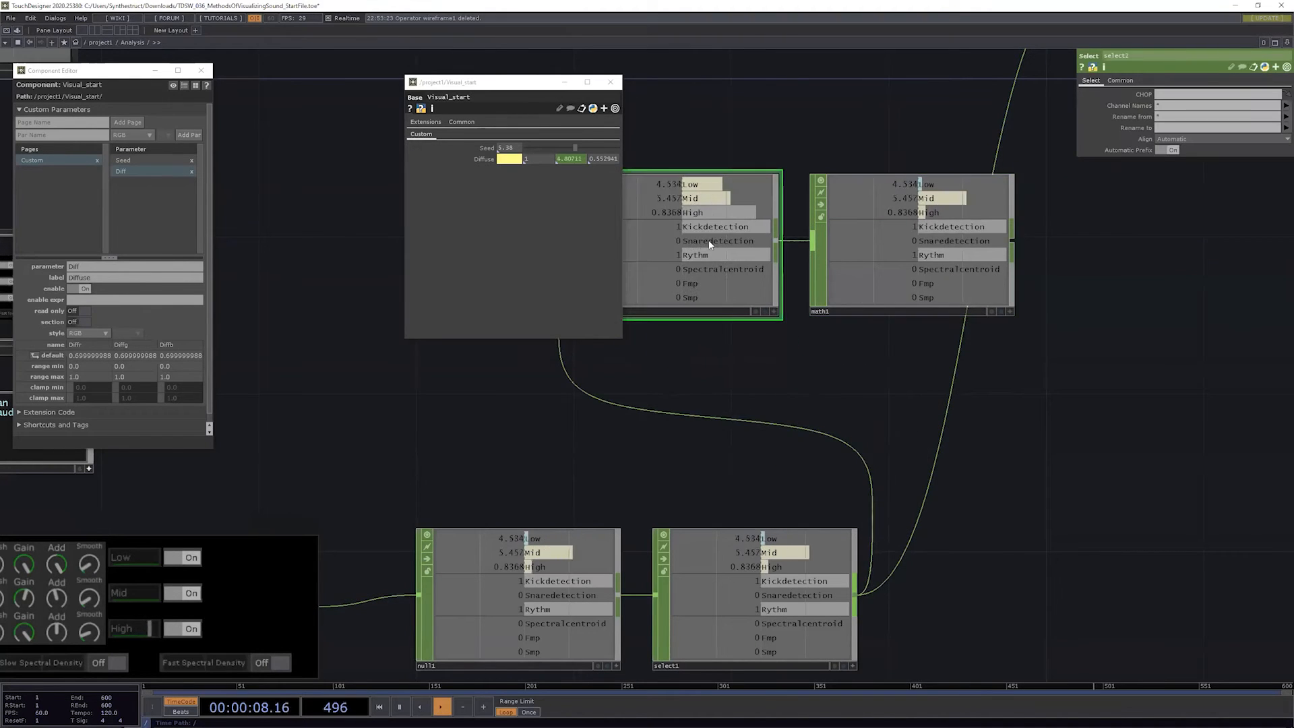
left_click_drag(1175, 459, 1206, 459)
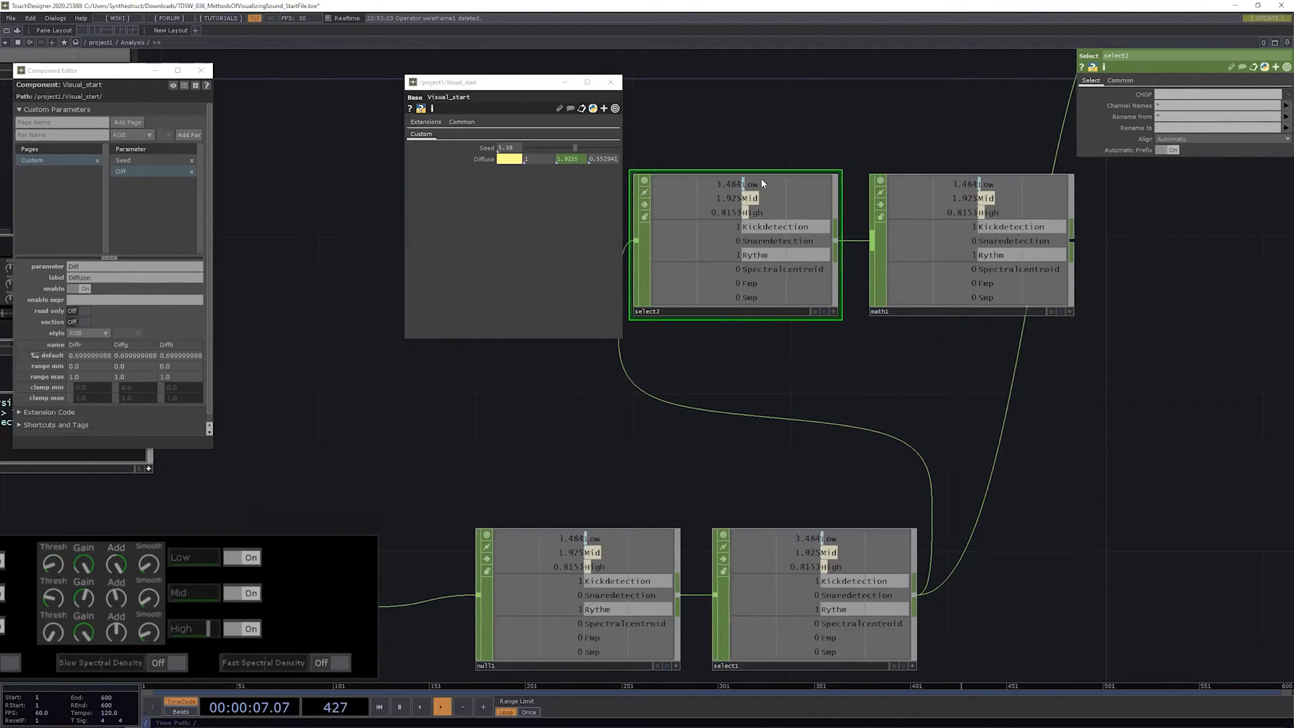
left_click(1285, 106)
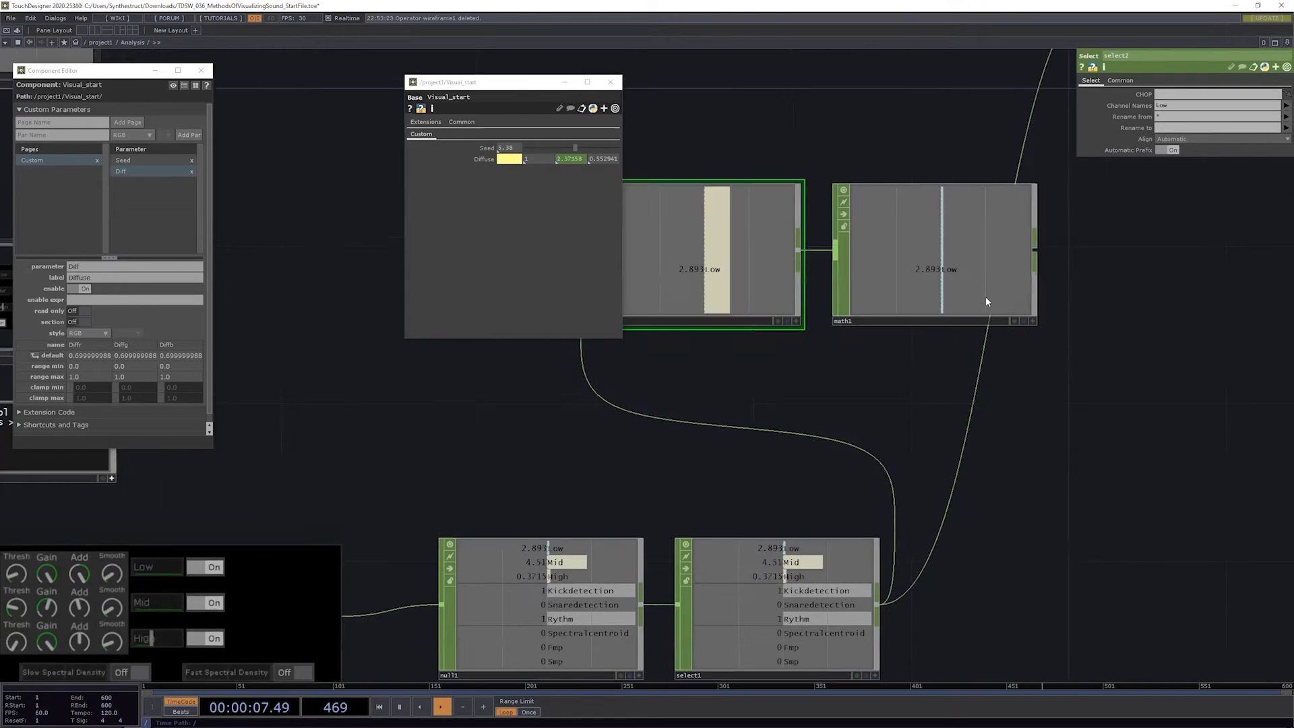
Step: Set the Multiply value of math1 to .5 to scale down the Low channel
scroll(984, 293, "down", 5)
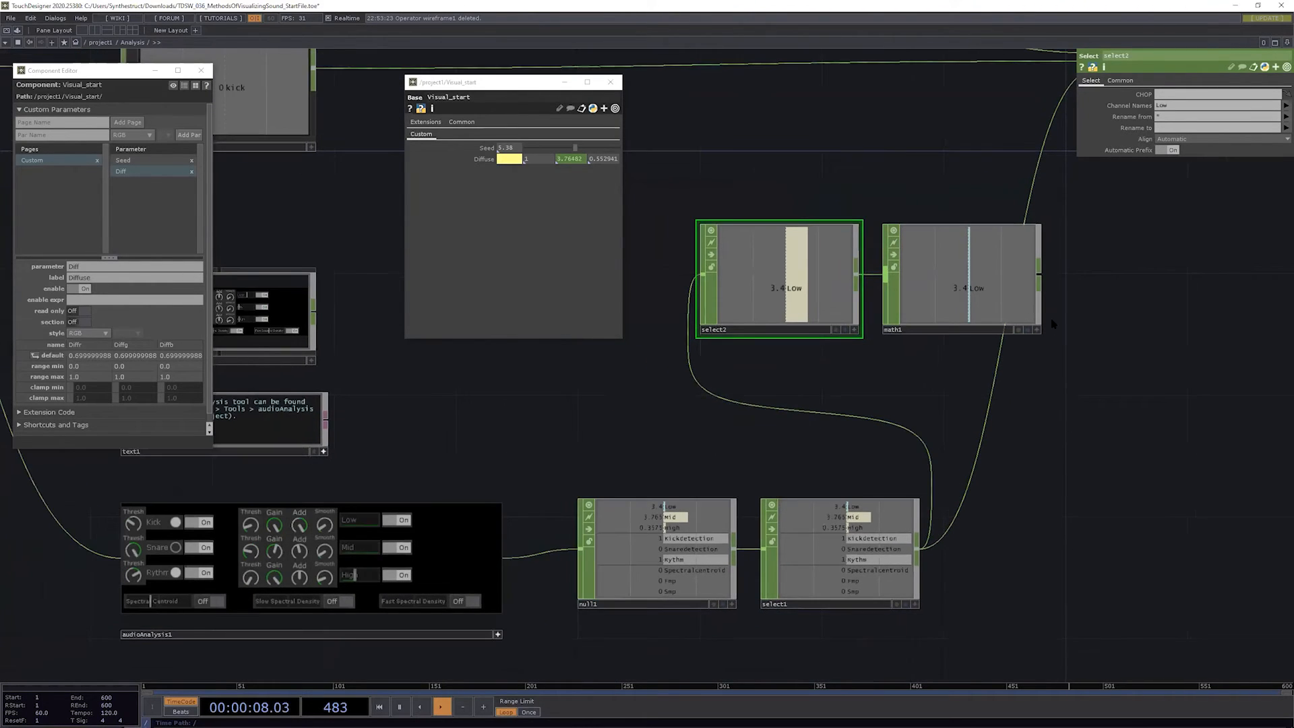
scroll(1028, 356, "down", 1)
left_click(957, 322)
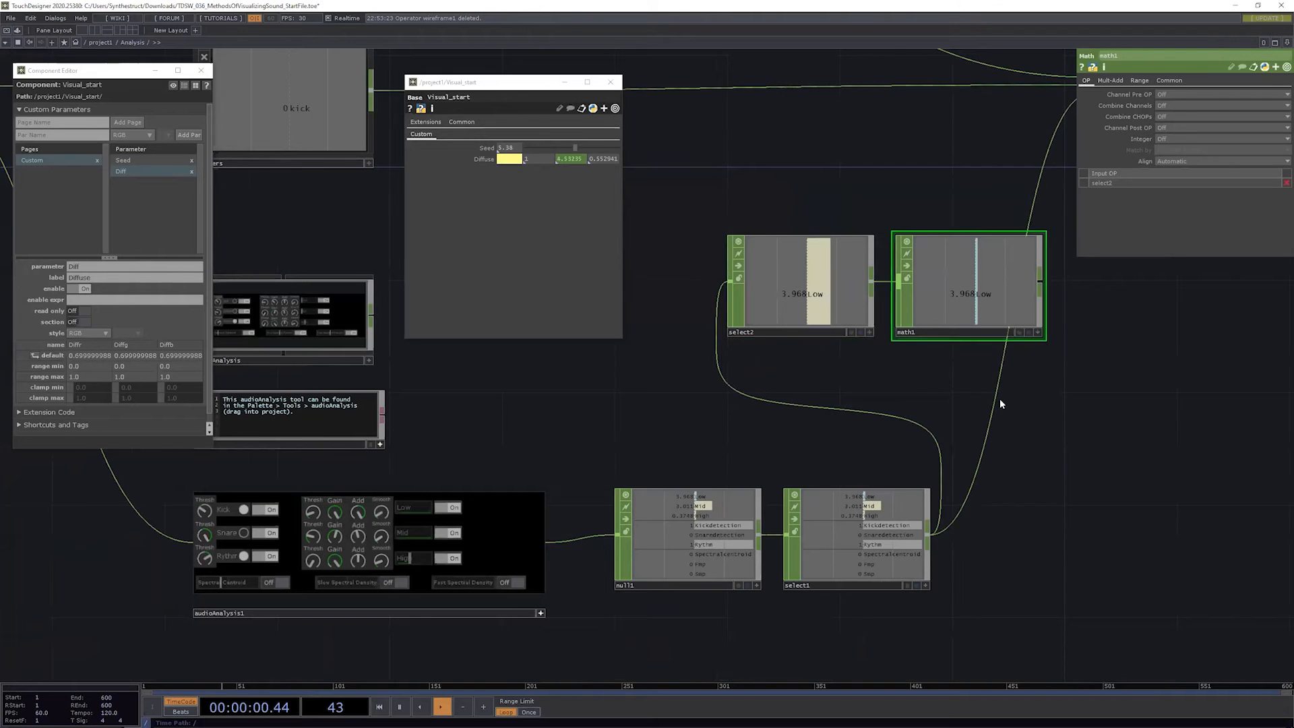
left_click_drag(974, 342, 904, 385)
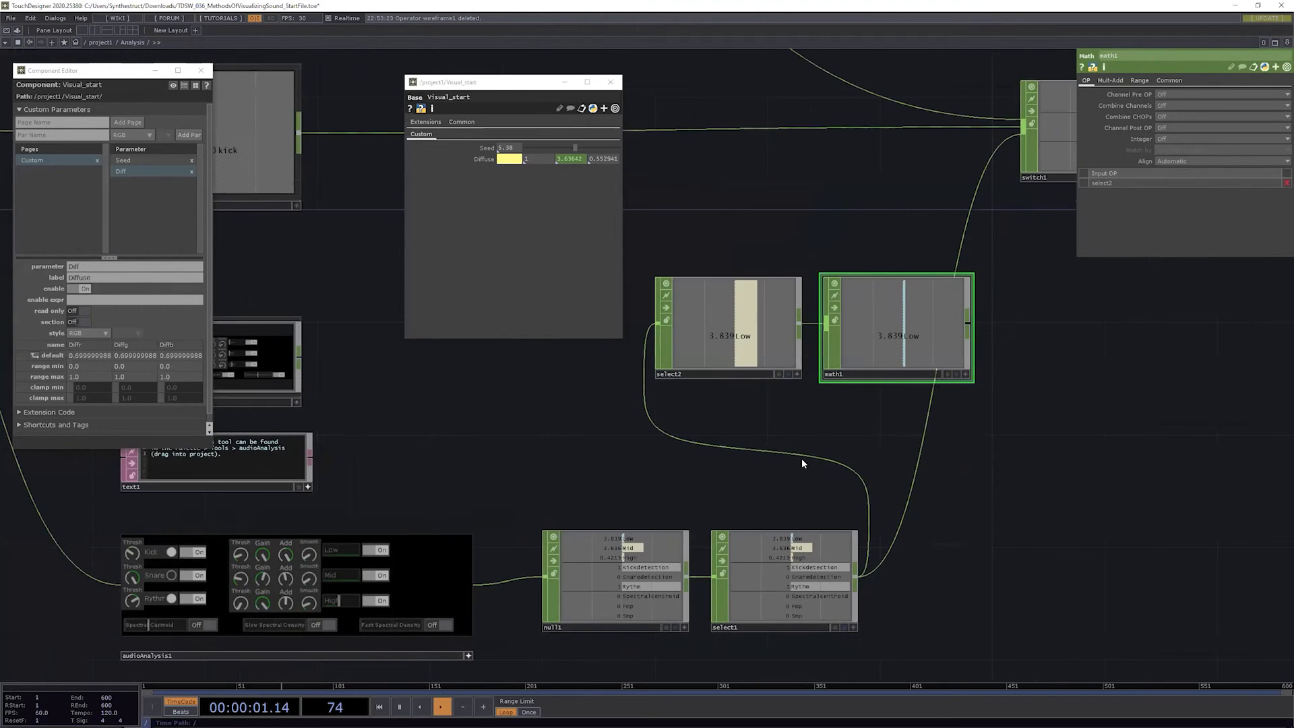
left_click_drag(915, 523, 795, 525)
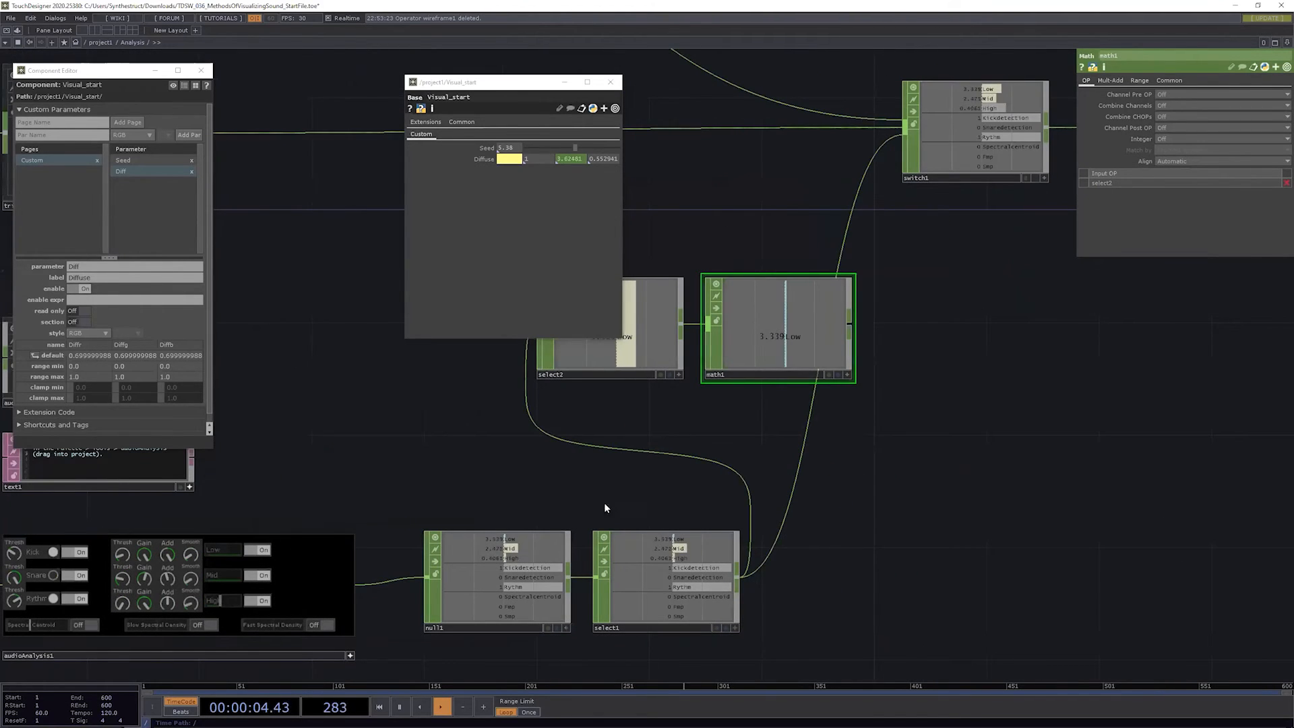
scroll(532, 526, "up", 2)
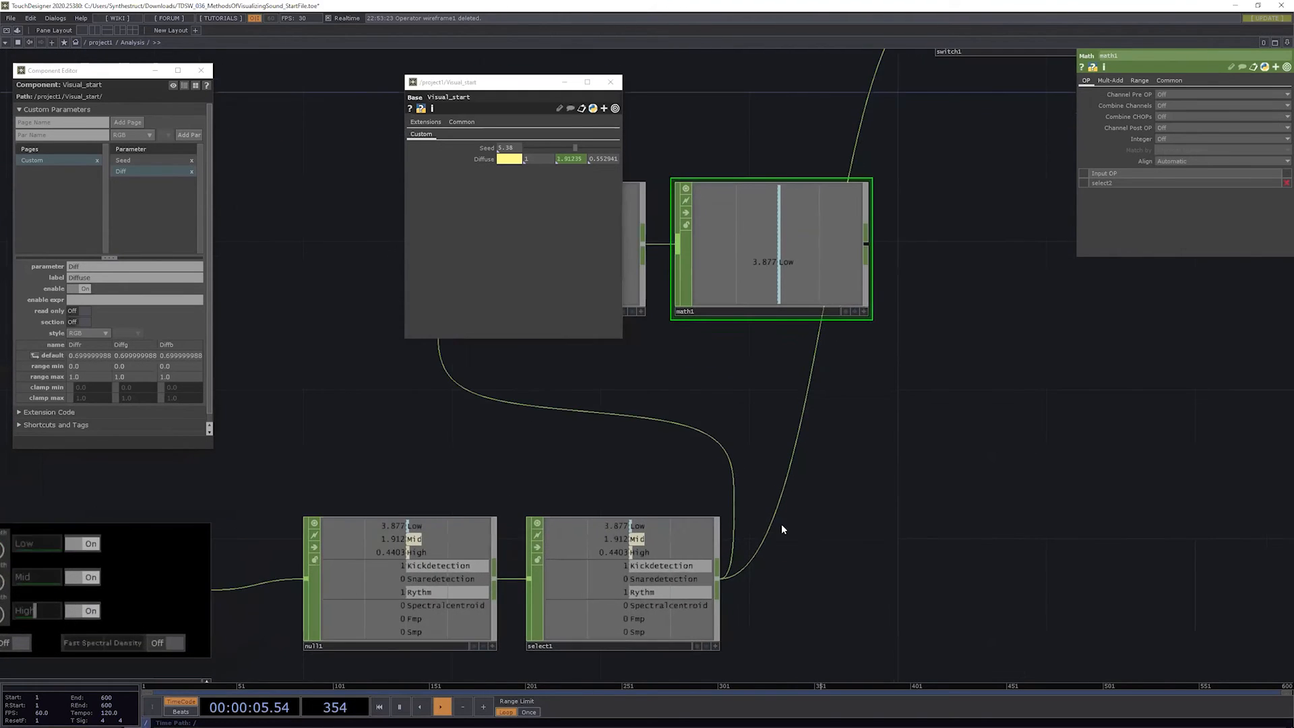
scroll(781, 524, "up", 3)
middle_click_drag(747, 497, 987, 364)
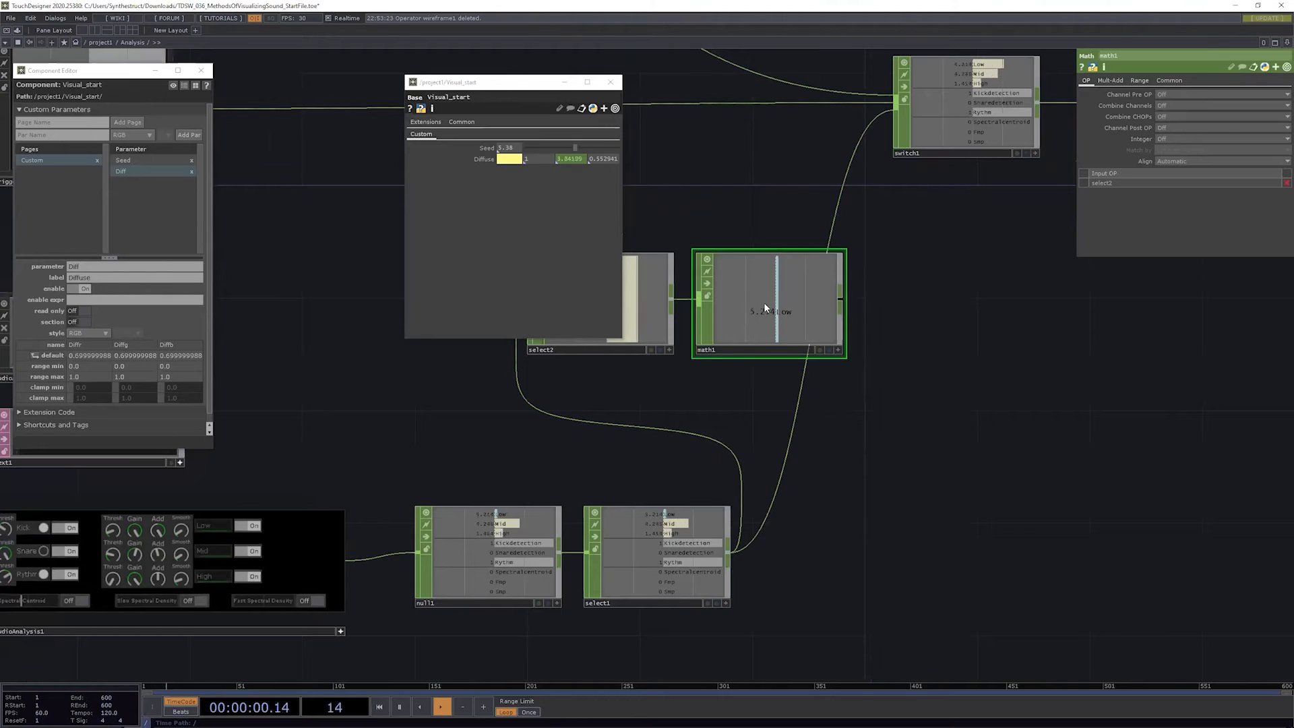
left_click(1110, 81)
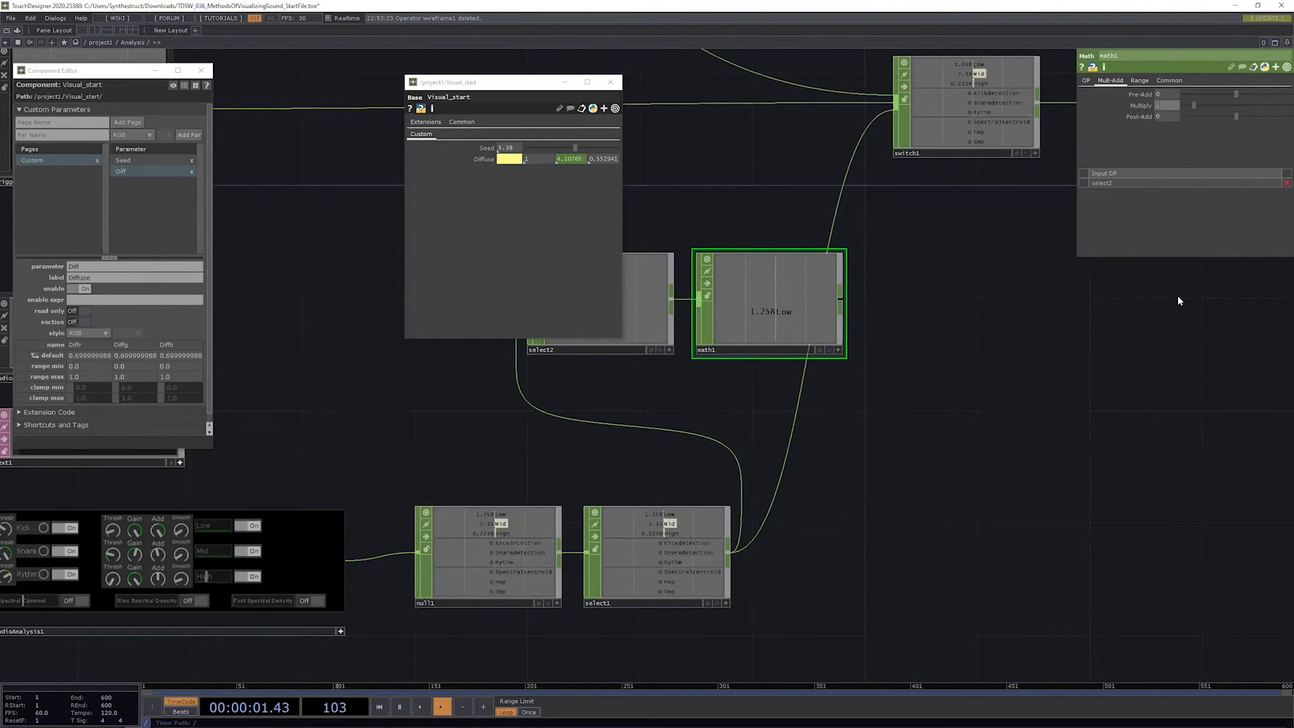
type(".5")
key("Return")
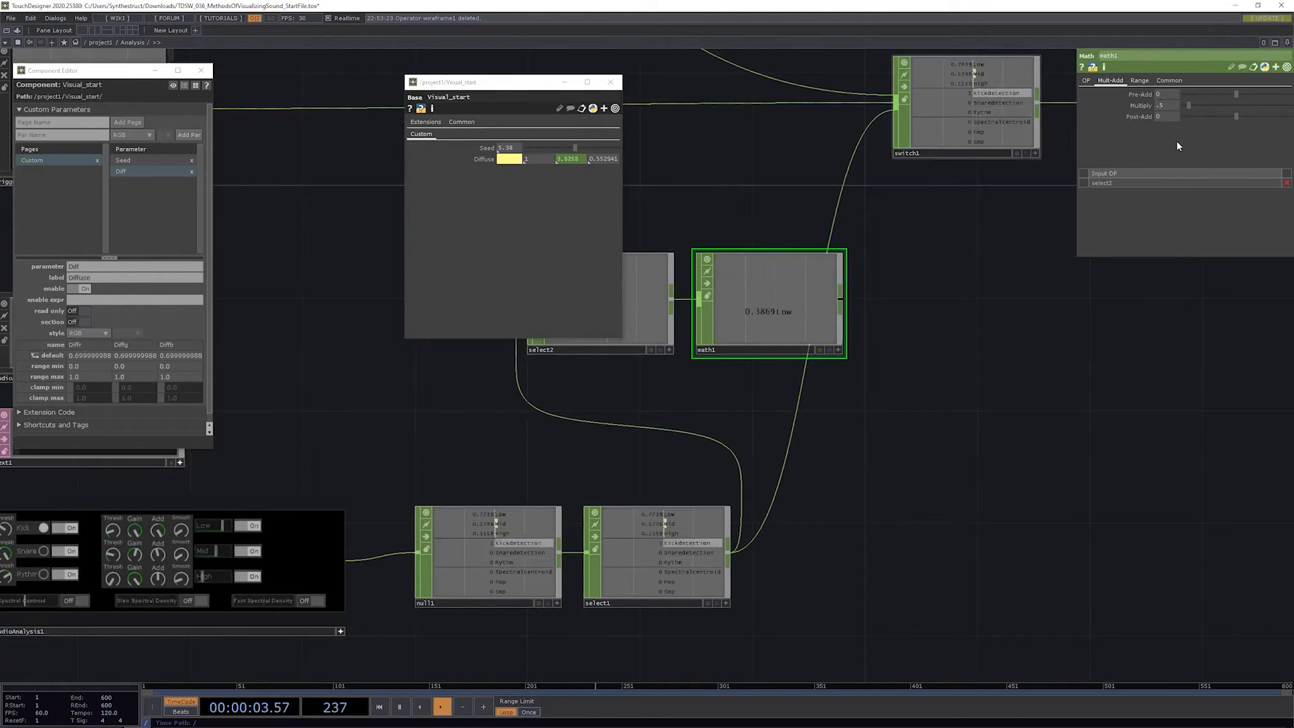
Step: Look over the From Range and To Range parameters of math1 and return to its Multiply settings
left_click(1139, 81)
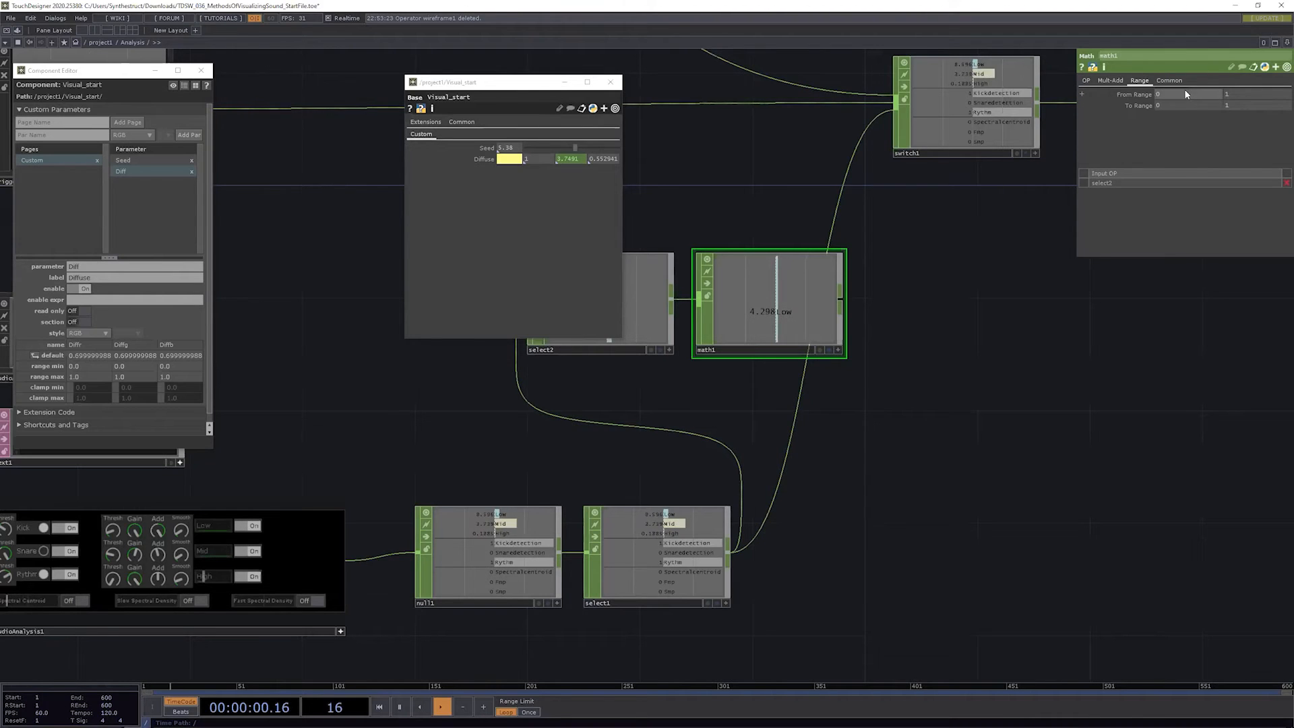
left_click_drag(964, 394, 1010, 405)
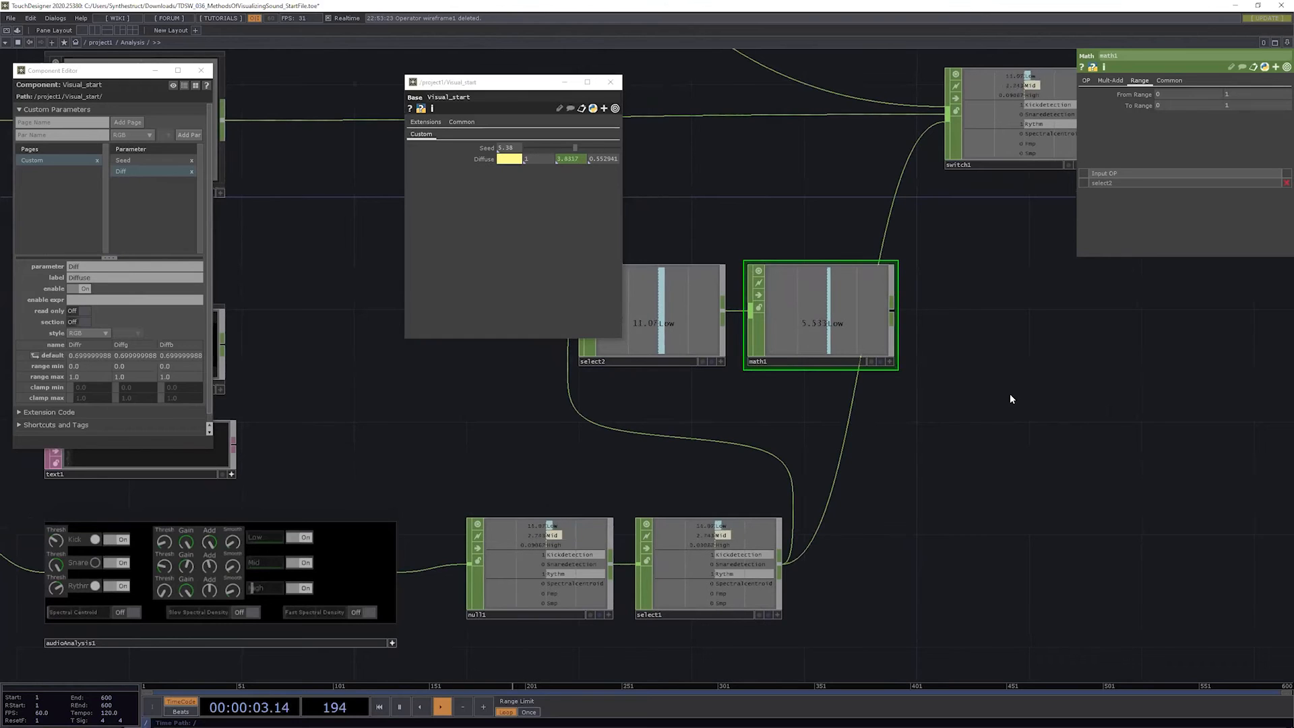
left_click(1109, 81)
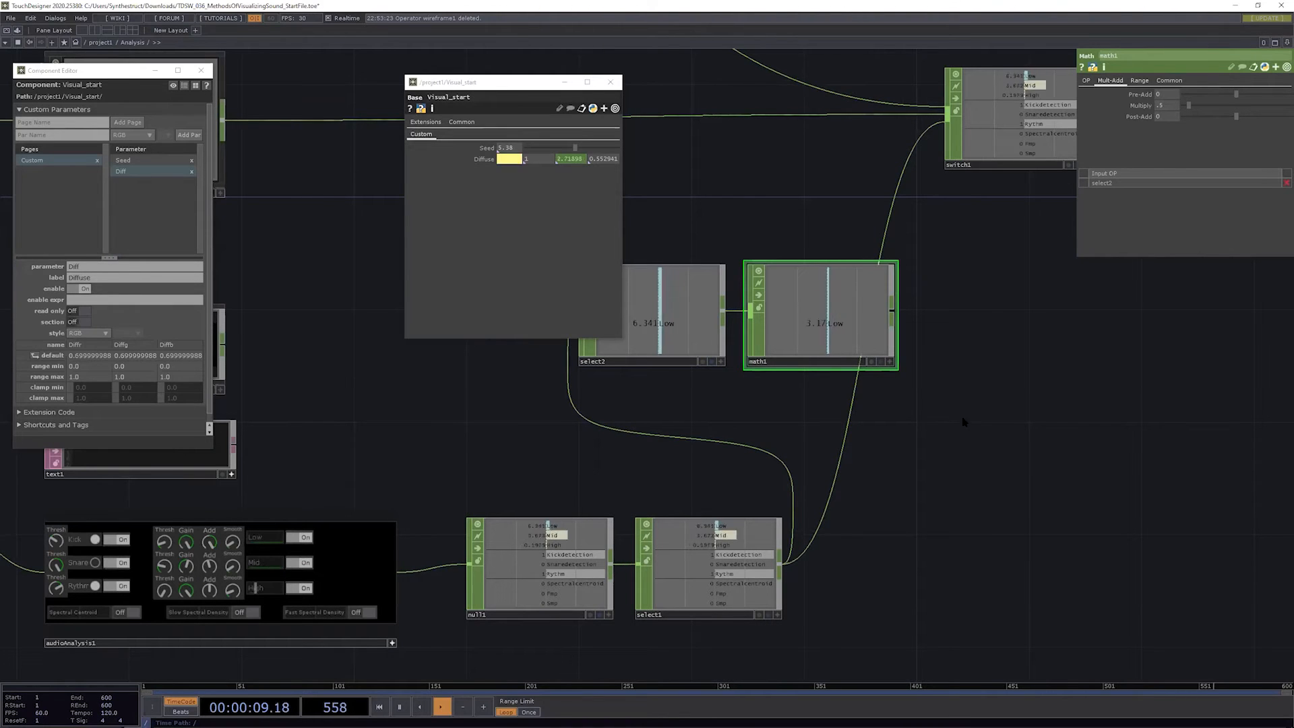
Step: Add a Merge CHOP in the empty space below switch1 and connect select1 to its input
left_click(972, 387)
left_click_drag(961, 399, 957, 390)
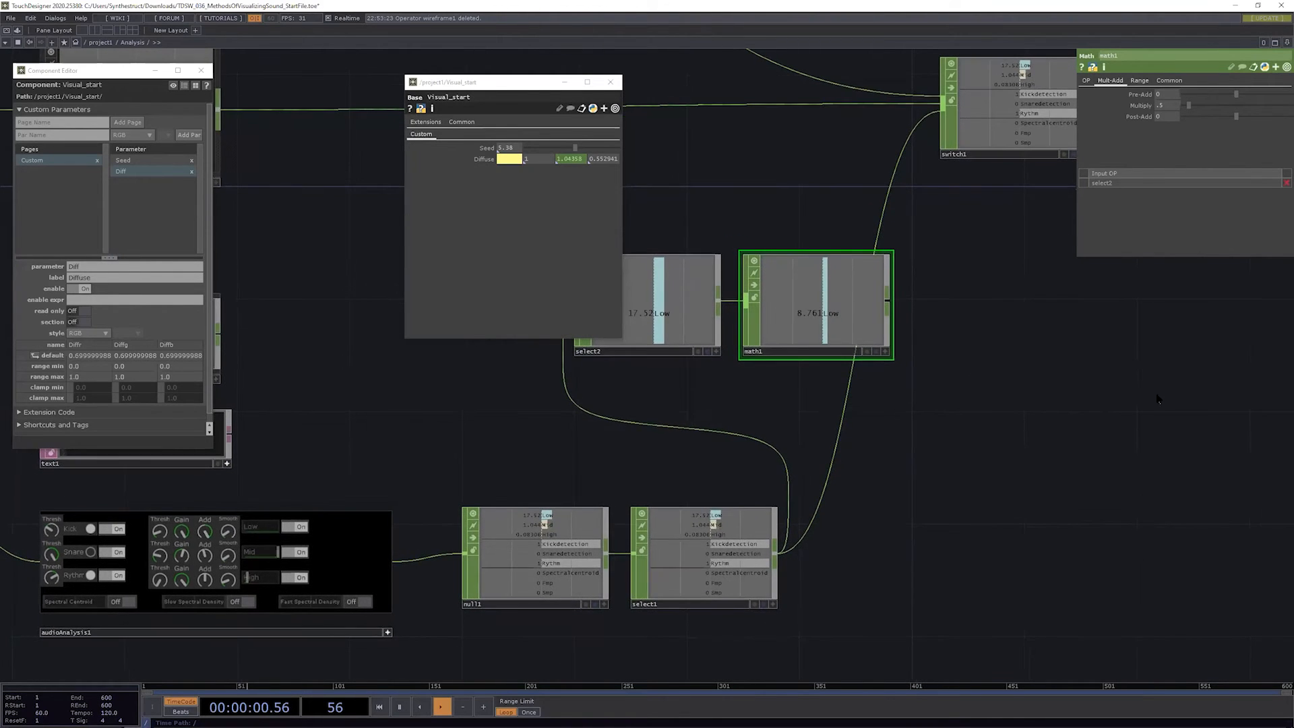
left_click_drag(1050, 356, 1046, 353)
left_click_drag(1142, 385, 1185, 426)
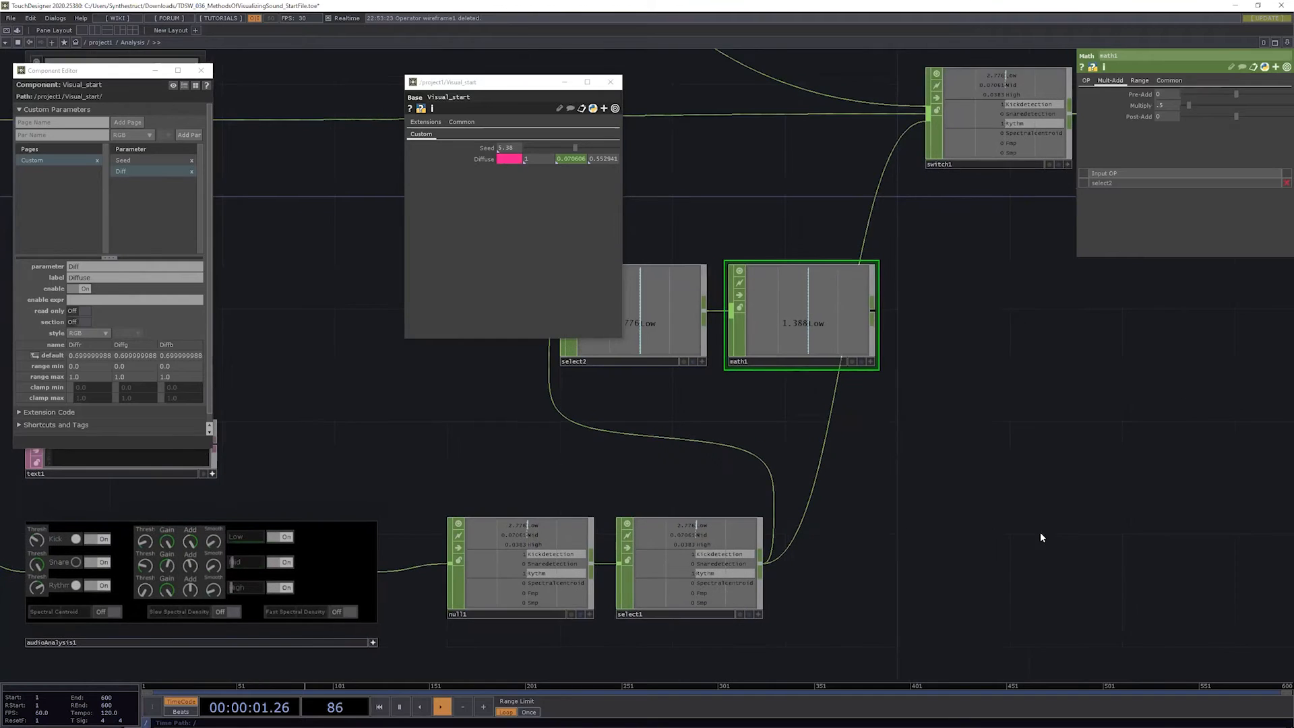
left_click_drag(1040, 531, 1048, 550)
left_click_drag(1066, 462, 1063, 465)
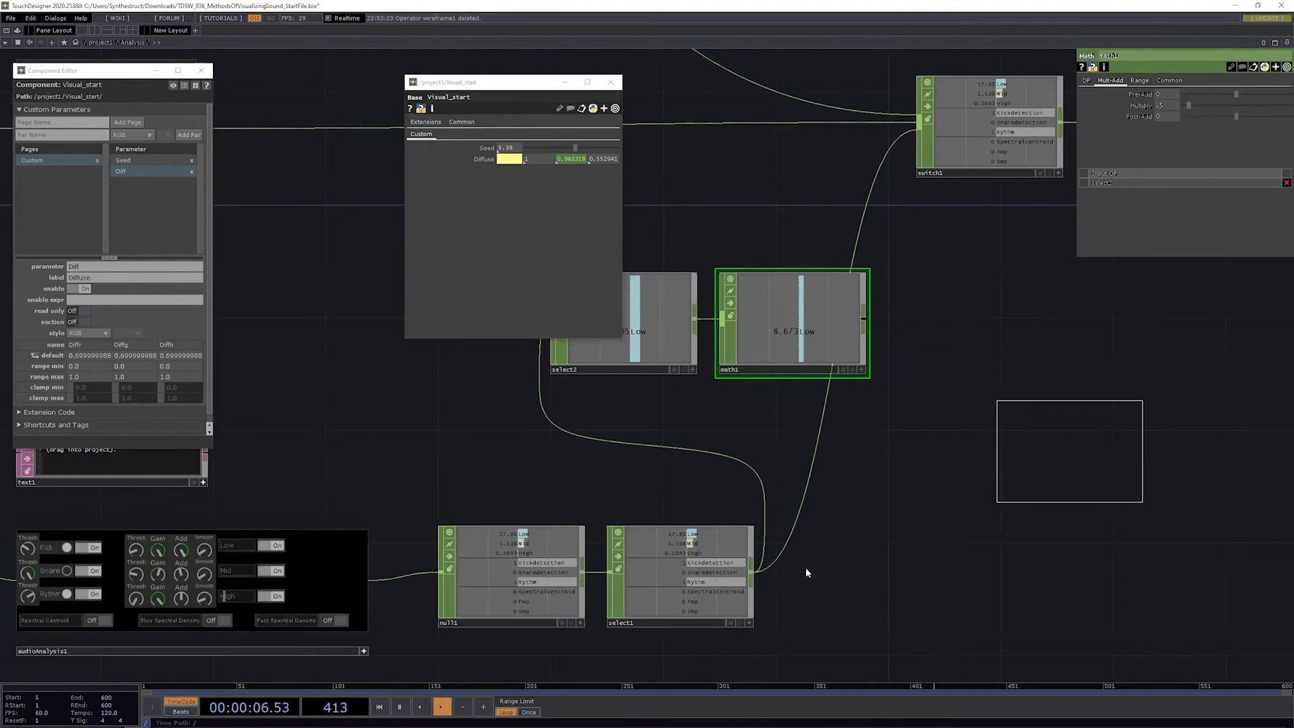
left_click(1070, 450)
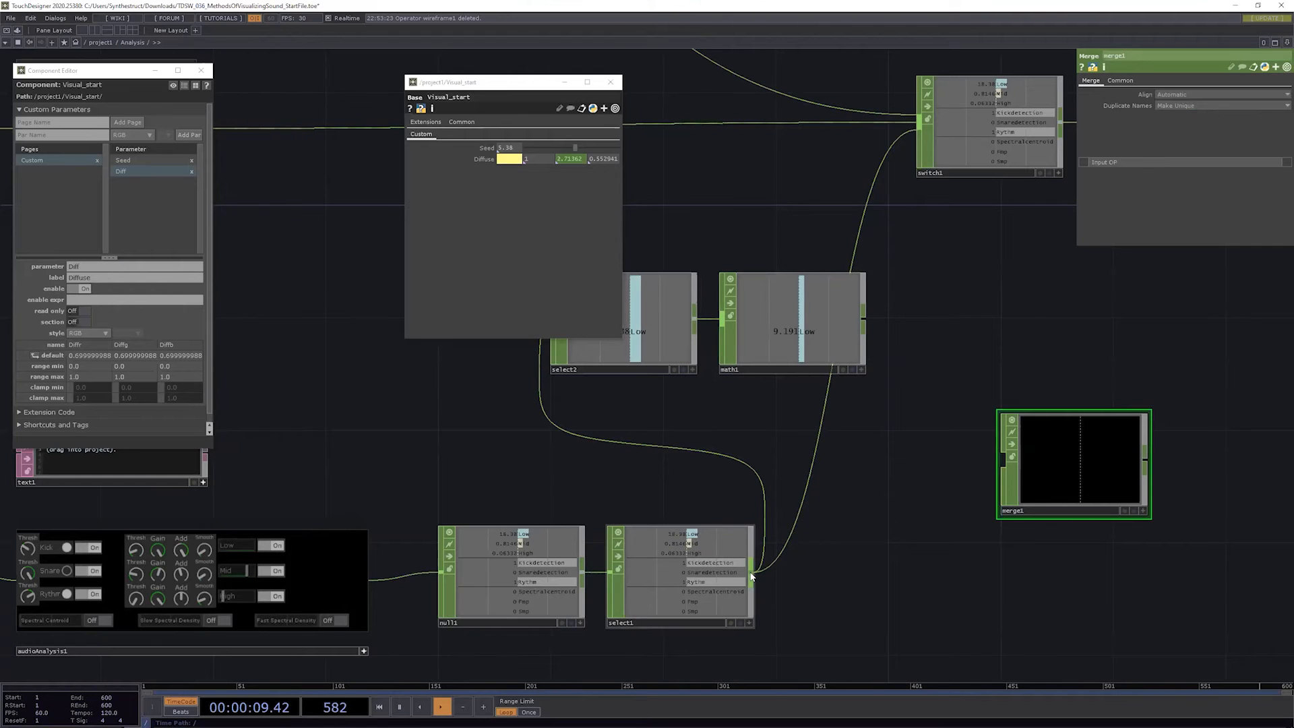
left_click_drag(749, 573, 997, 480)
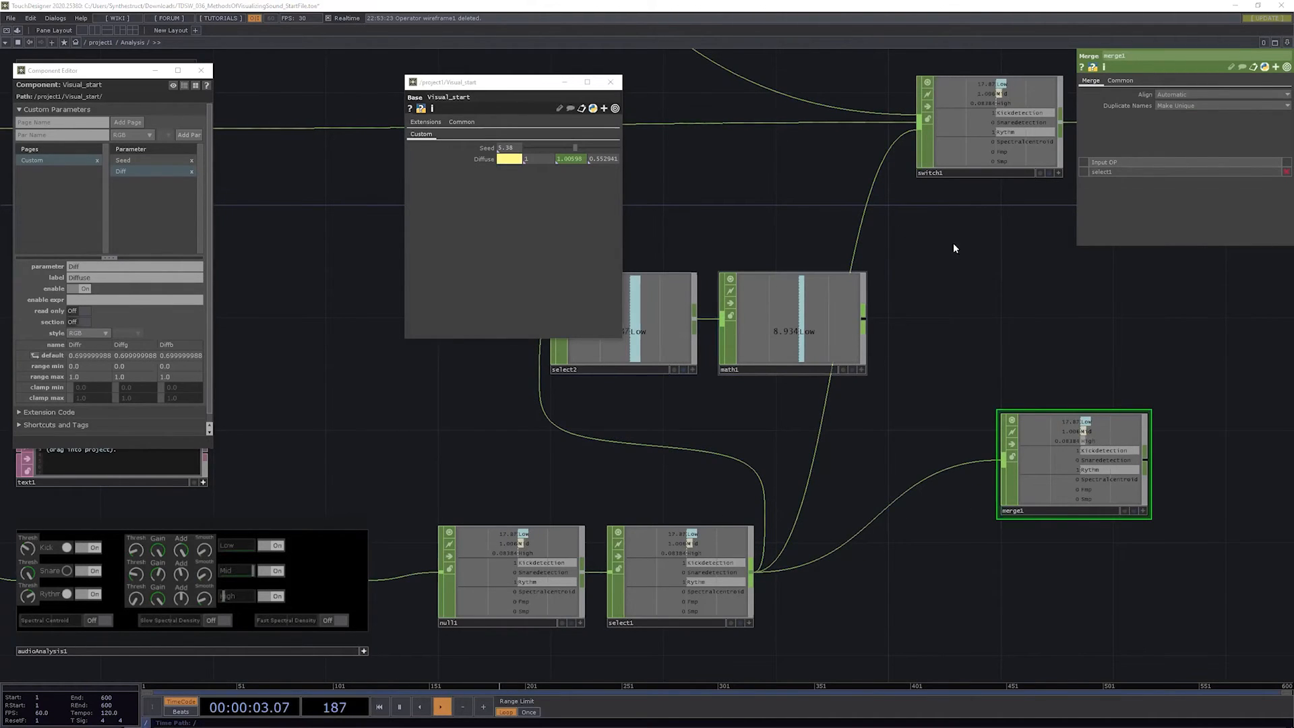
Step: Add a Rename CHOP to the output of math1 and place it beside math1
key("Tab")
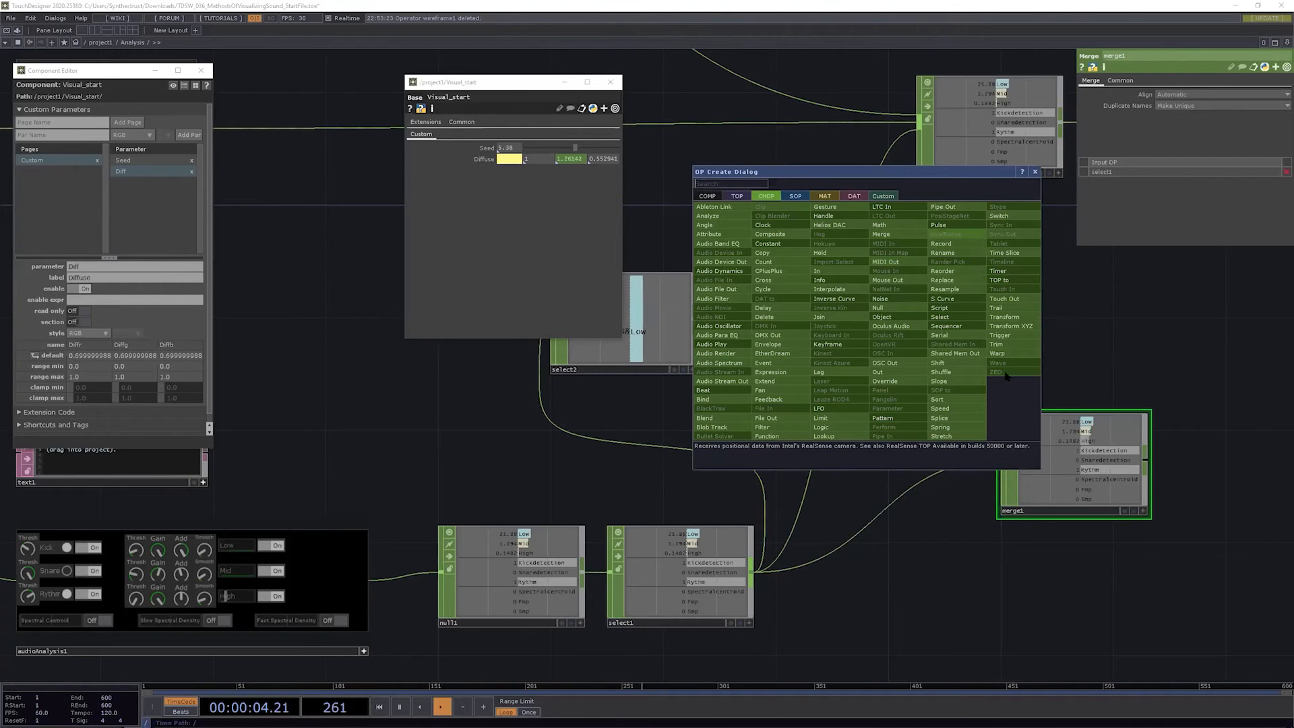
left_click(956, 252)
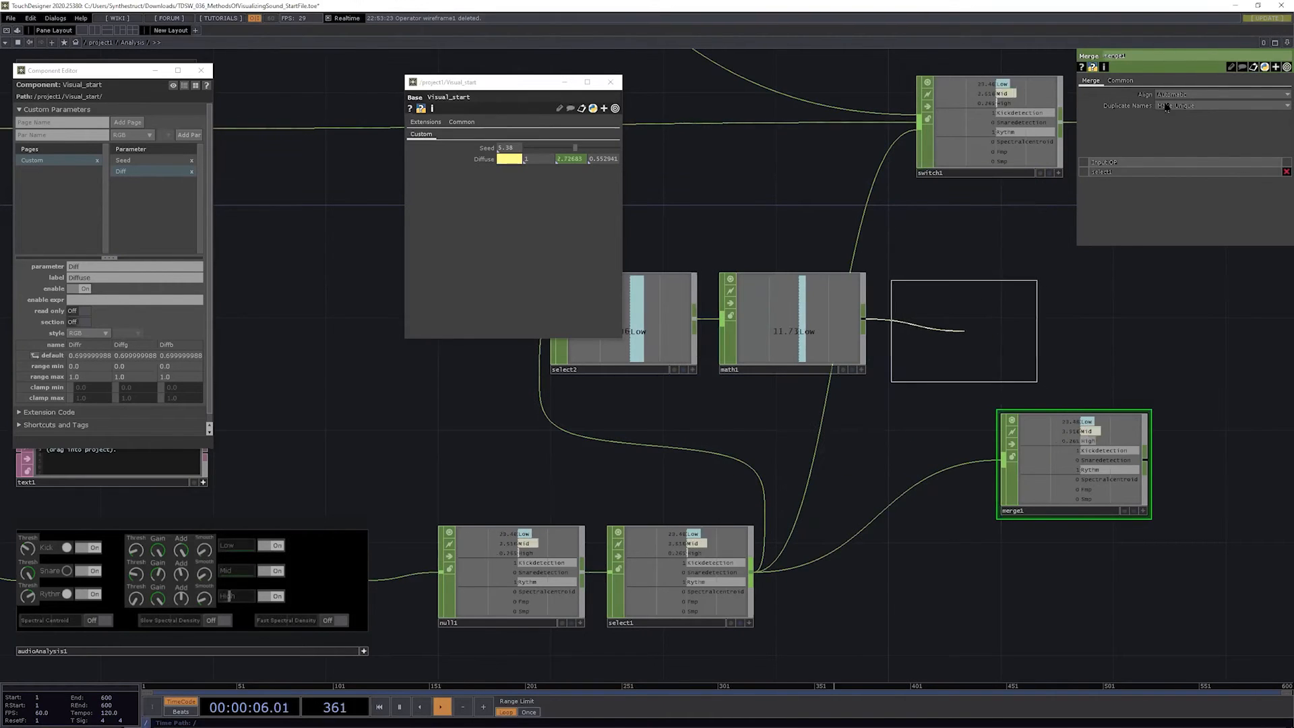
left_click(962, 329)
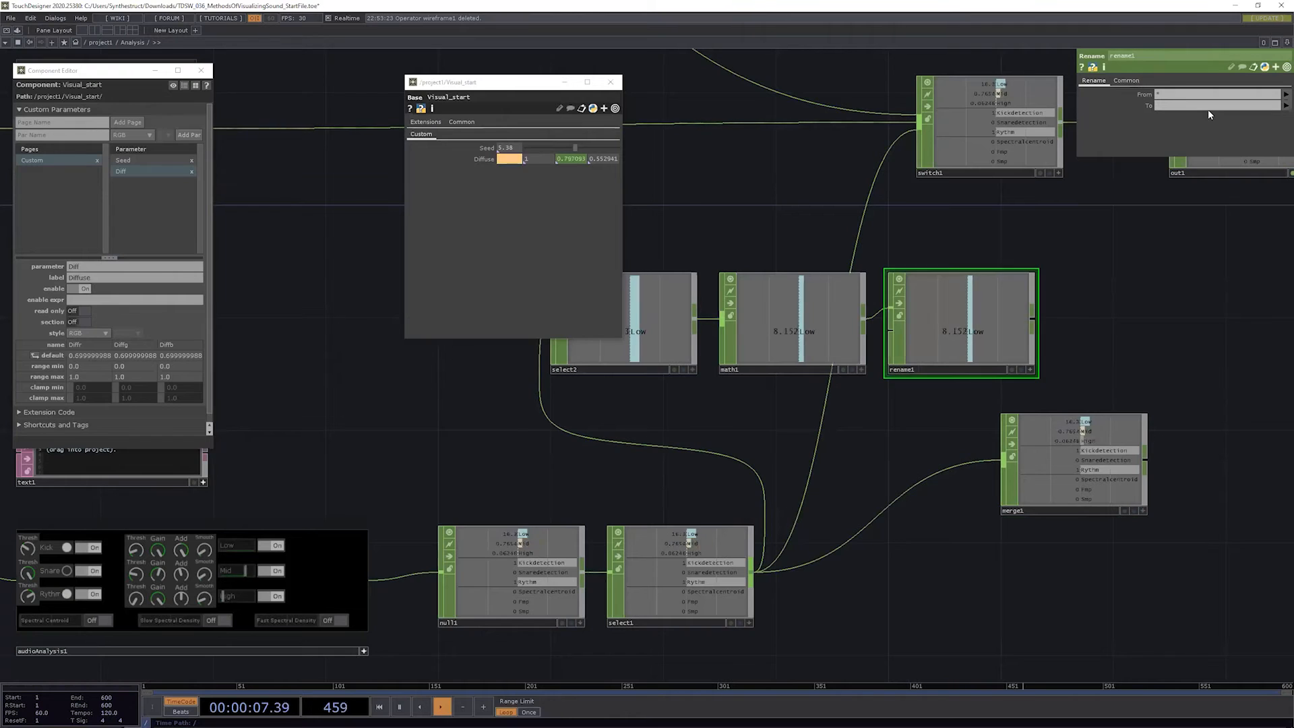
Step: Set the To name of rename1 to Low_Remapped
left_click(1207, 107)
type("L")
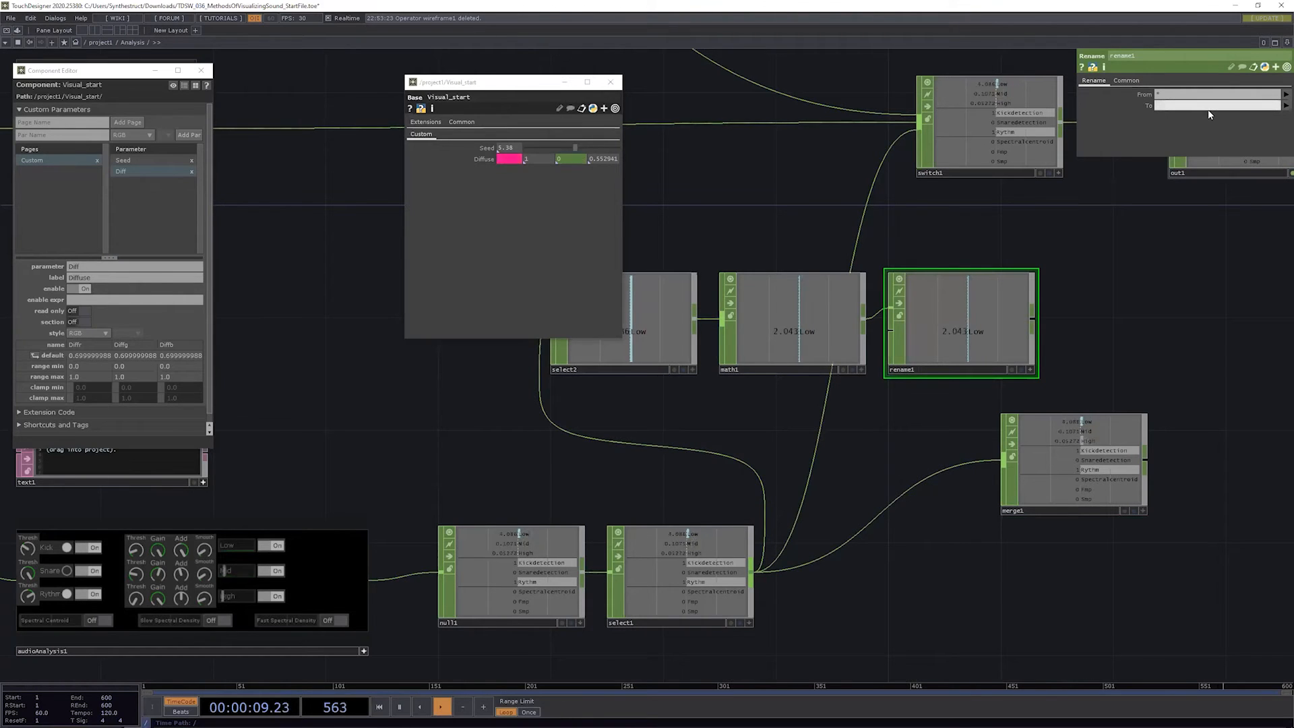
type("ow_Ra")
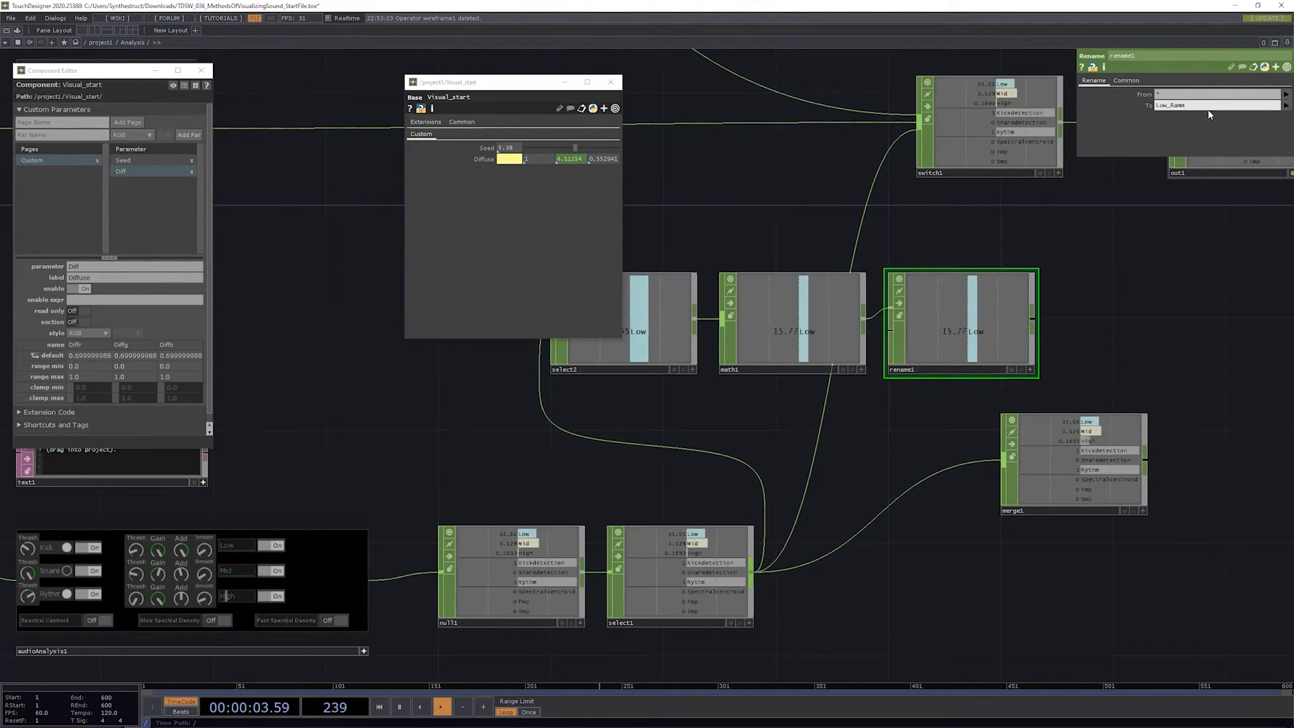
type("ma")
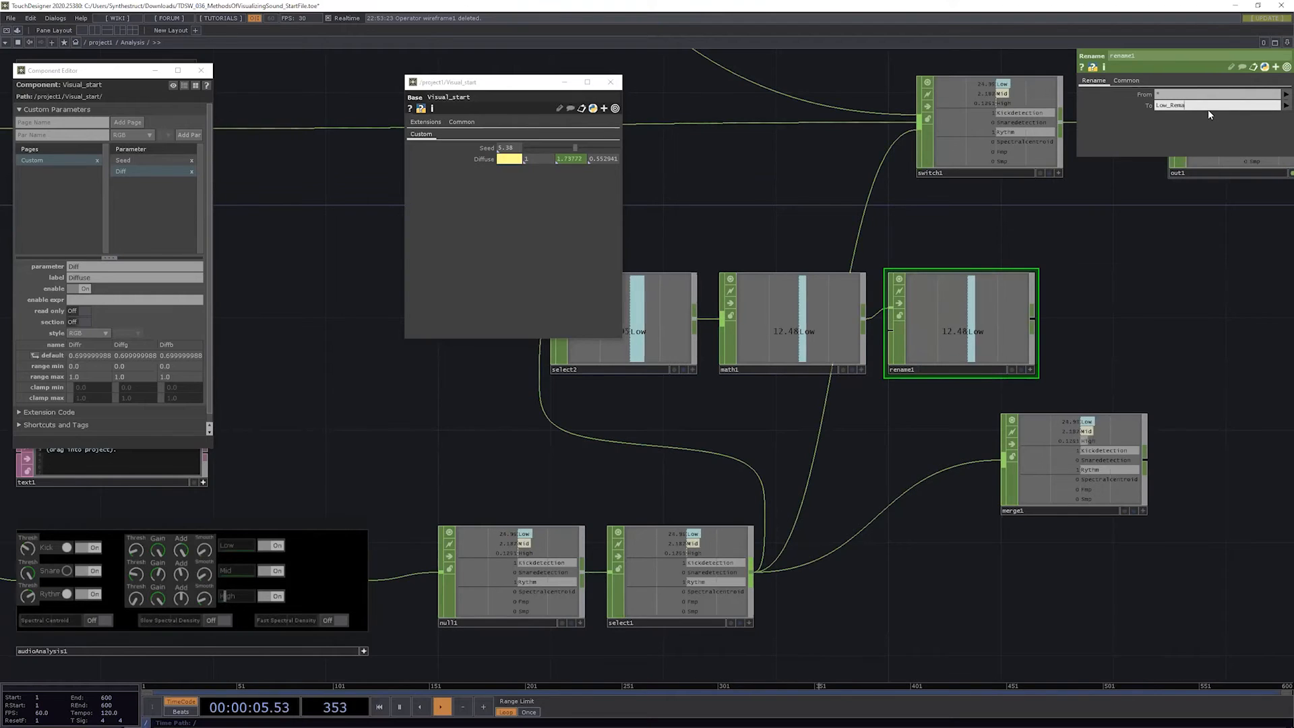
type("pped")
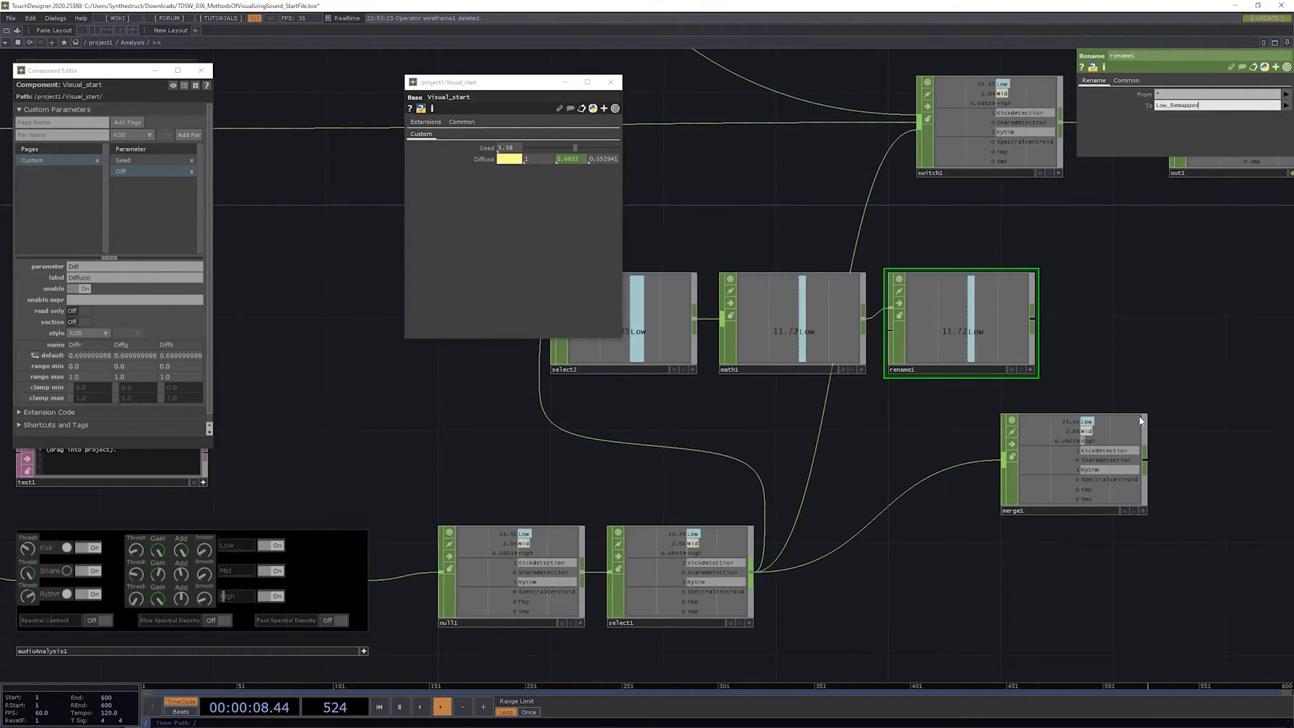
key("Return")
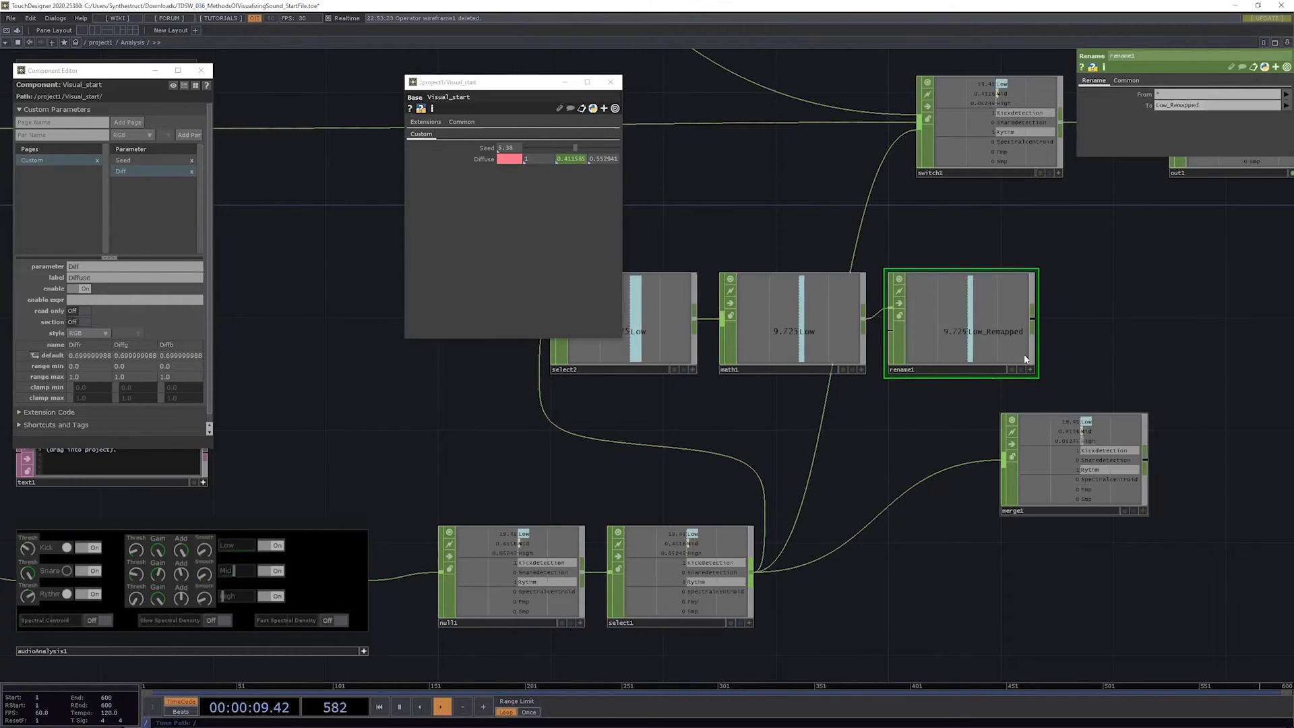
Step: Move merge1 farther right, connect rename1 into it, and feed merge1 into switch1 in place of select1
left_click_drag(1104, 485, 1217, 513)
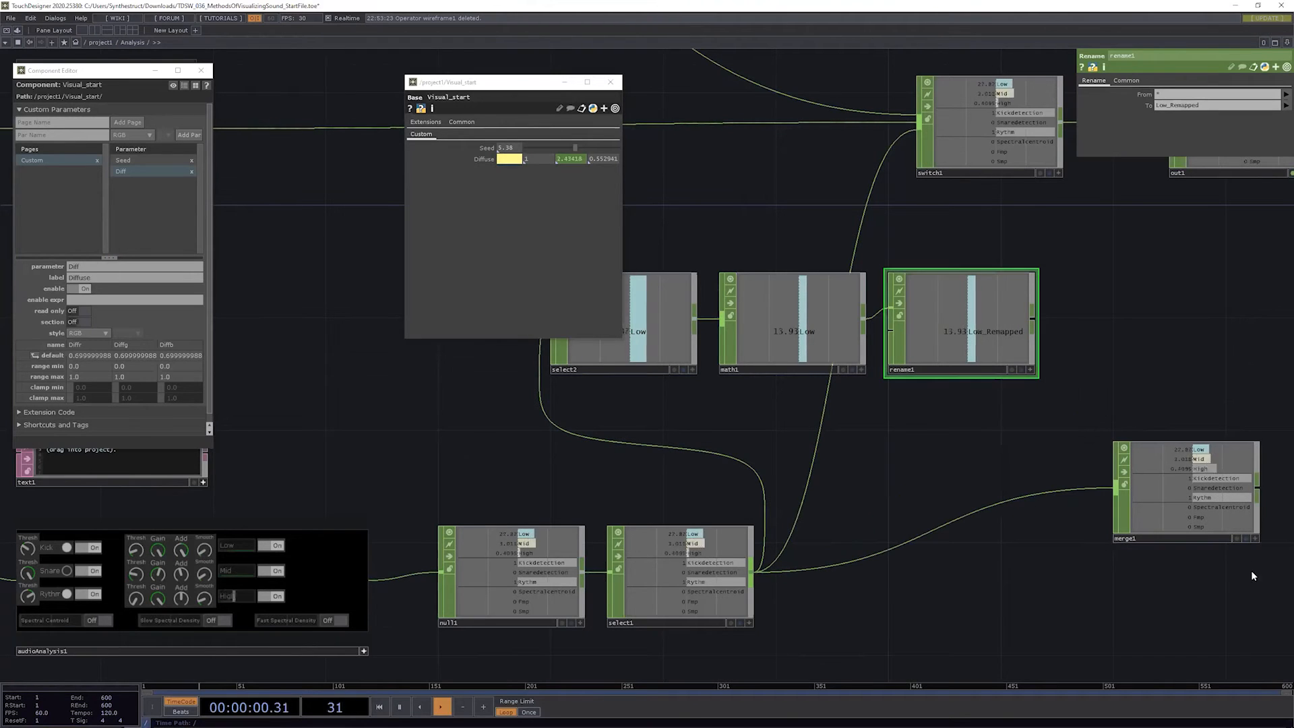
left_click_drag(1032, 318, 1115, 487)
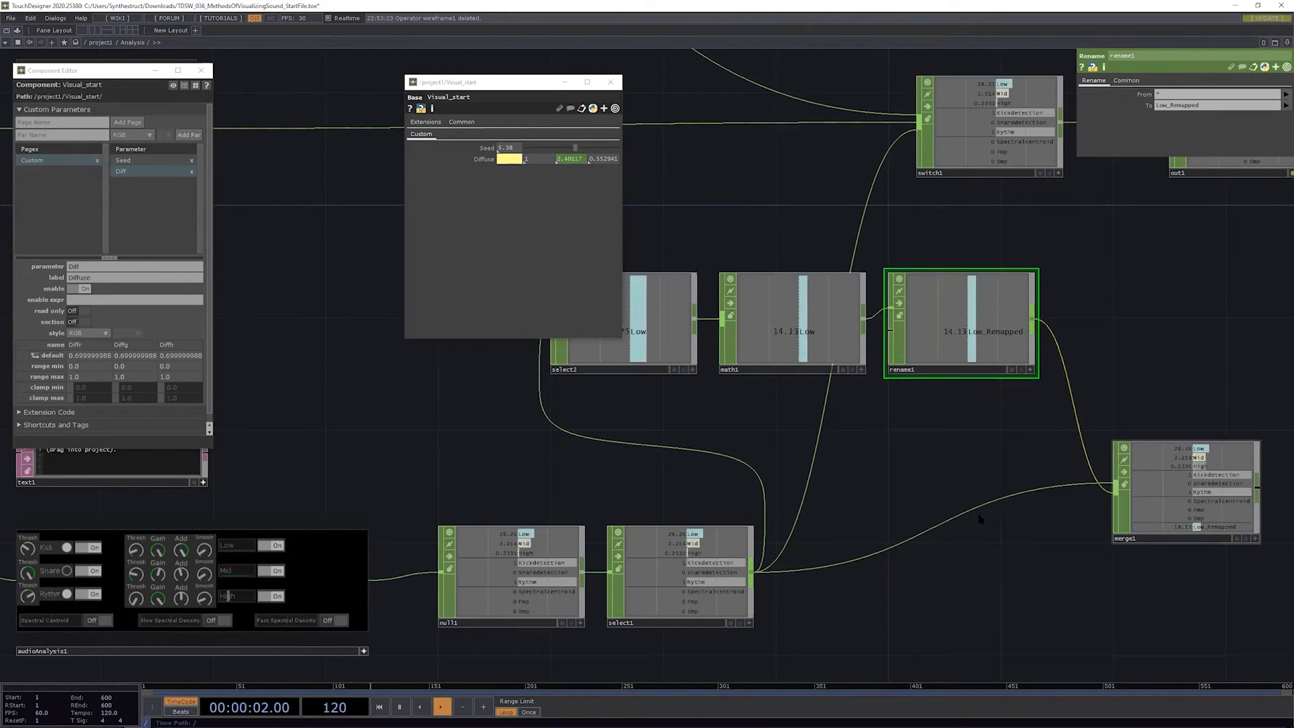
left_click_drag(1008, 393, 1001, 393)
left_click_drag(1084, 522, 973, 458)
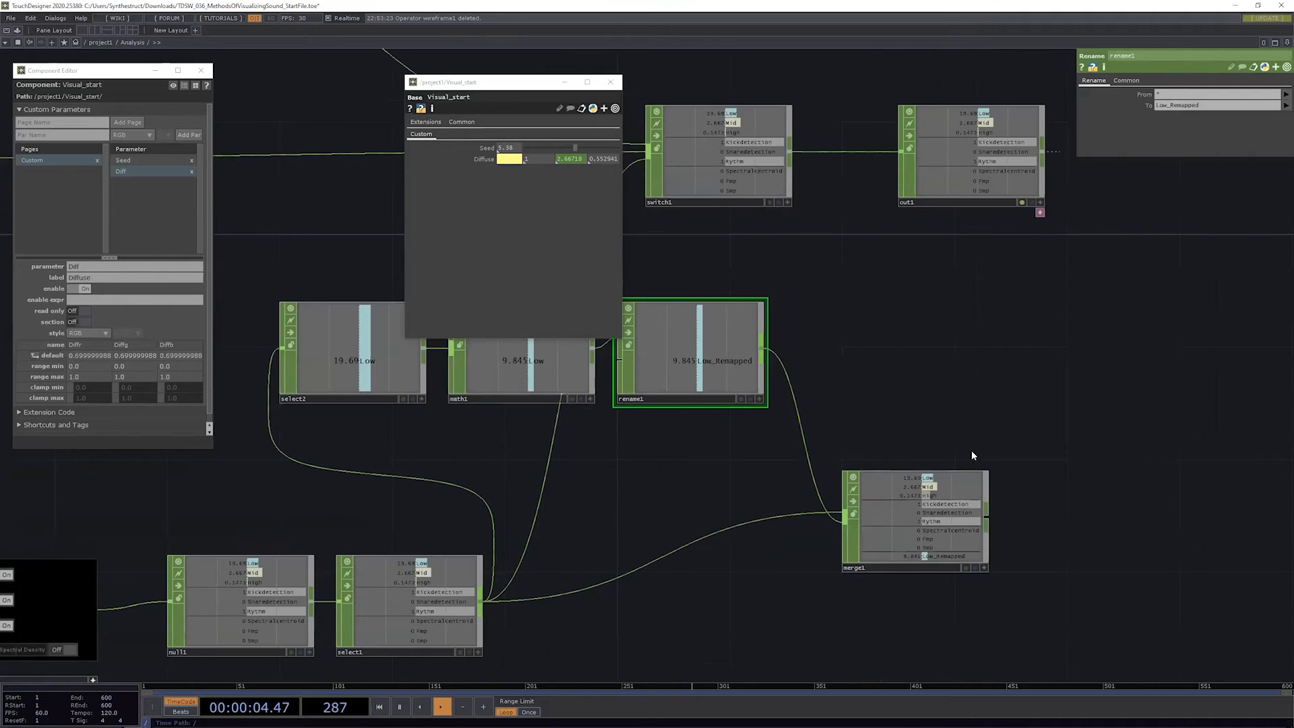
left_click_drag(1053, 549, 1117, 581)
left_click_drag(710, 322, 745, 345)
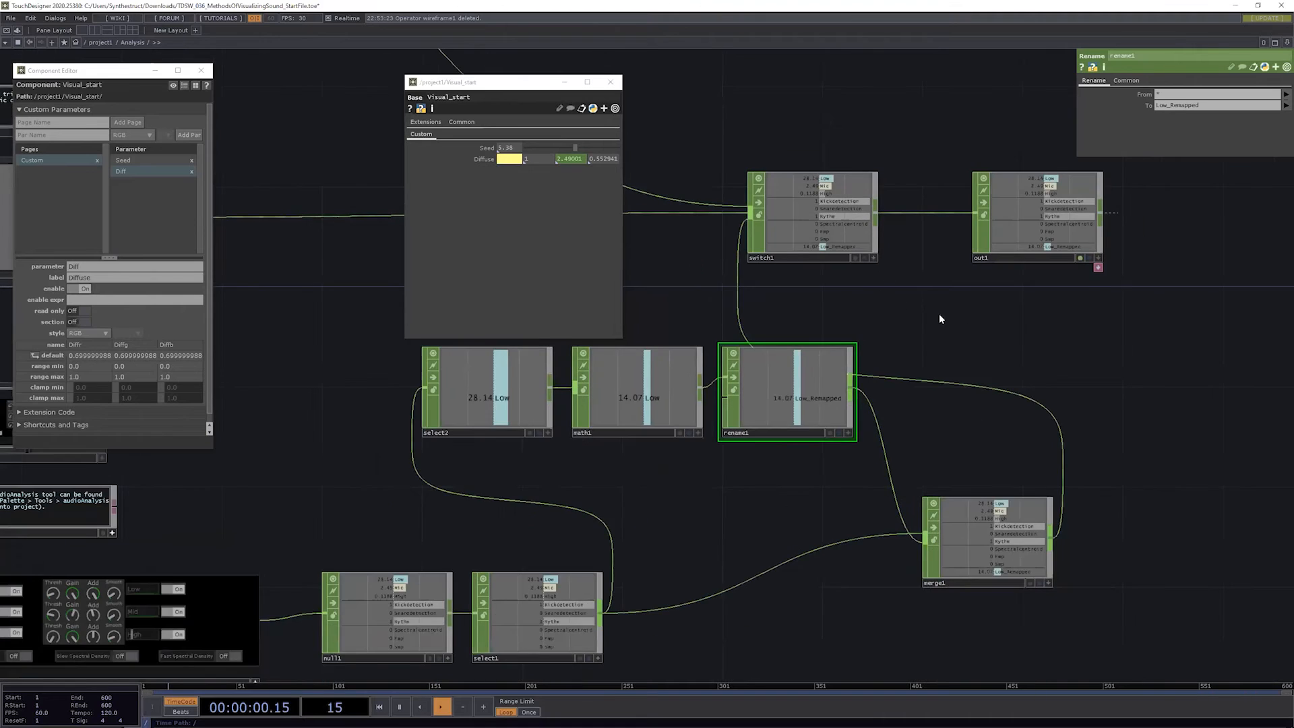
Step: Move switch1 and out1 together farther right to make room after the rename1 and merge1 nodes
scroll(790, 259, "down", 5)
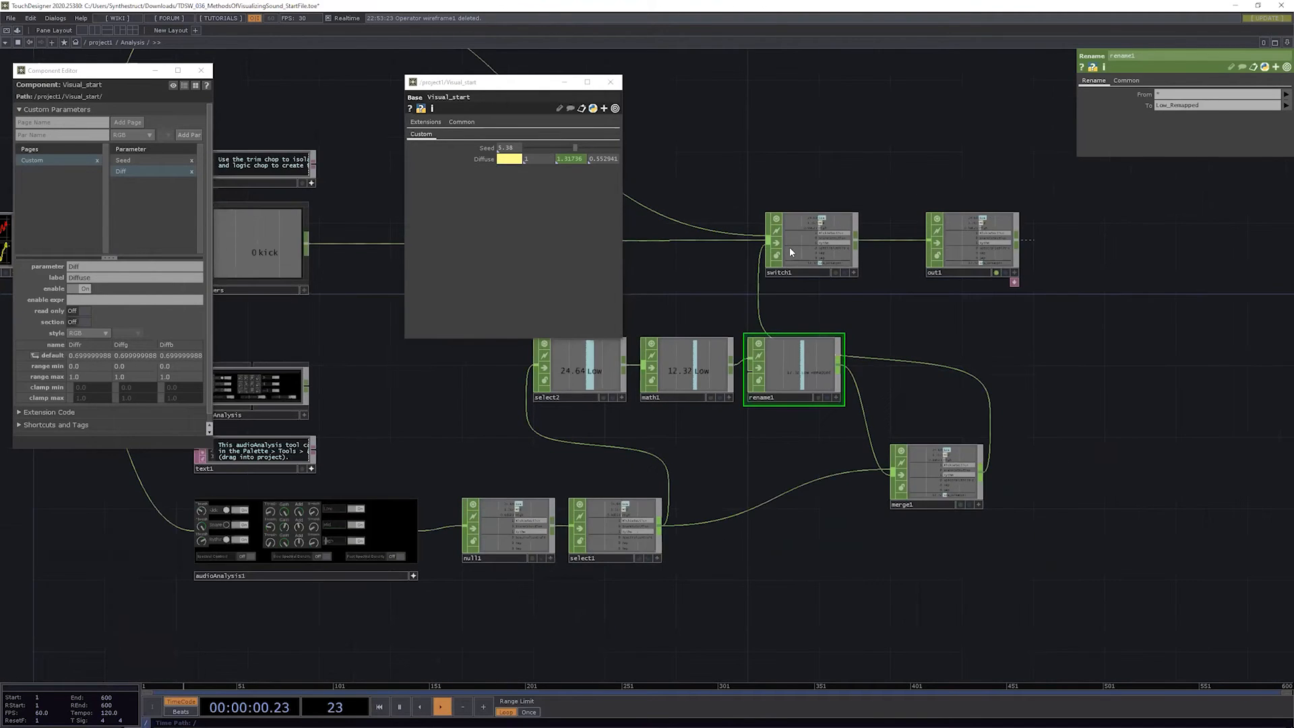
scroll(802, 283, "down", 5)
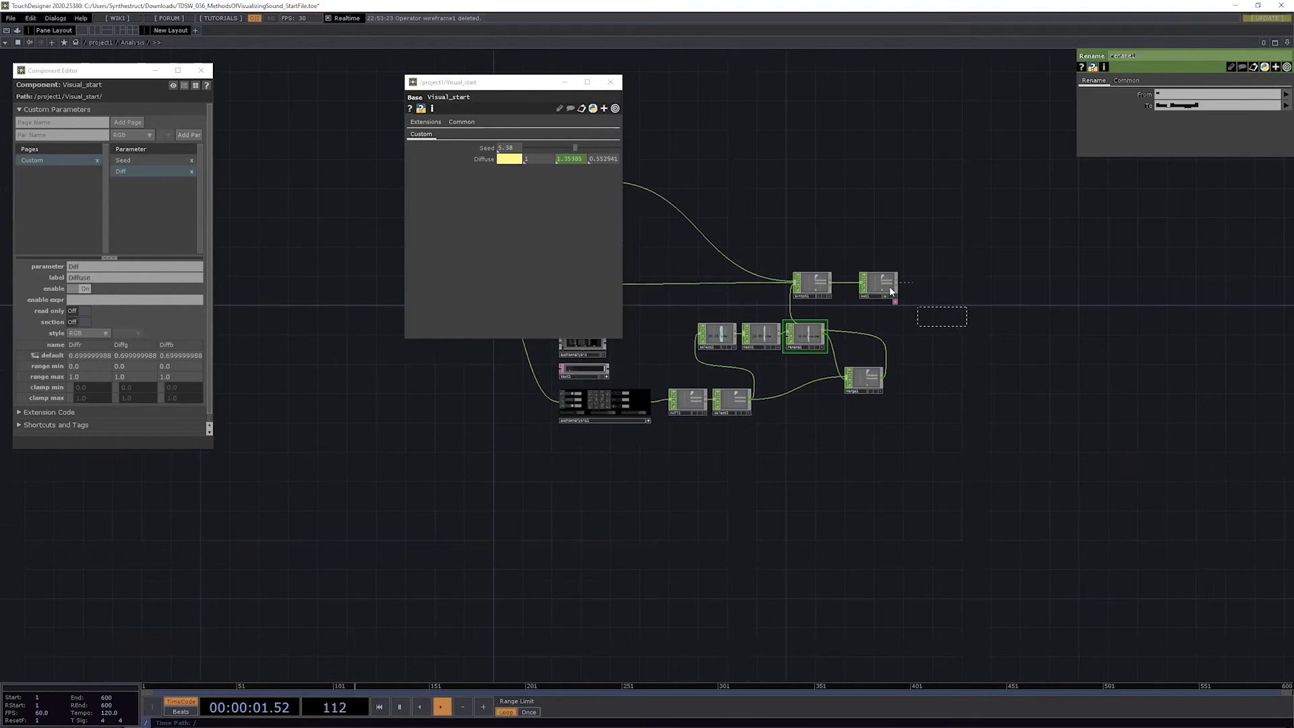
right_click_drag(994, 290, 1014, 290)
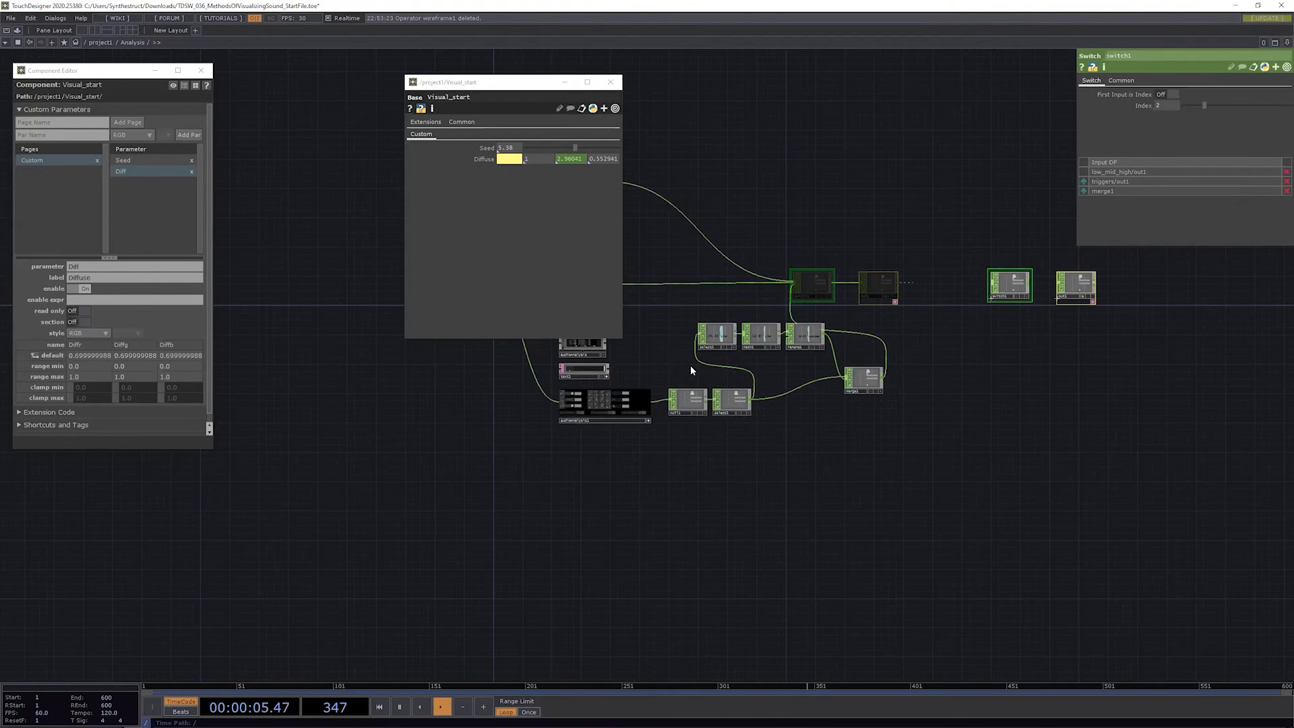
scroll(945, 397, "up", 3)
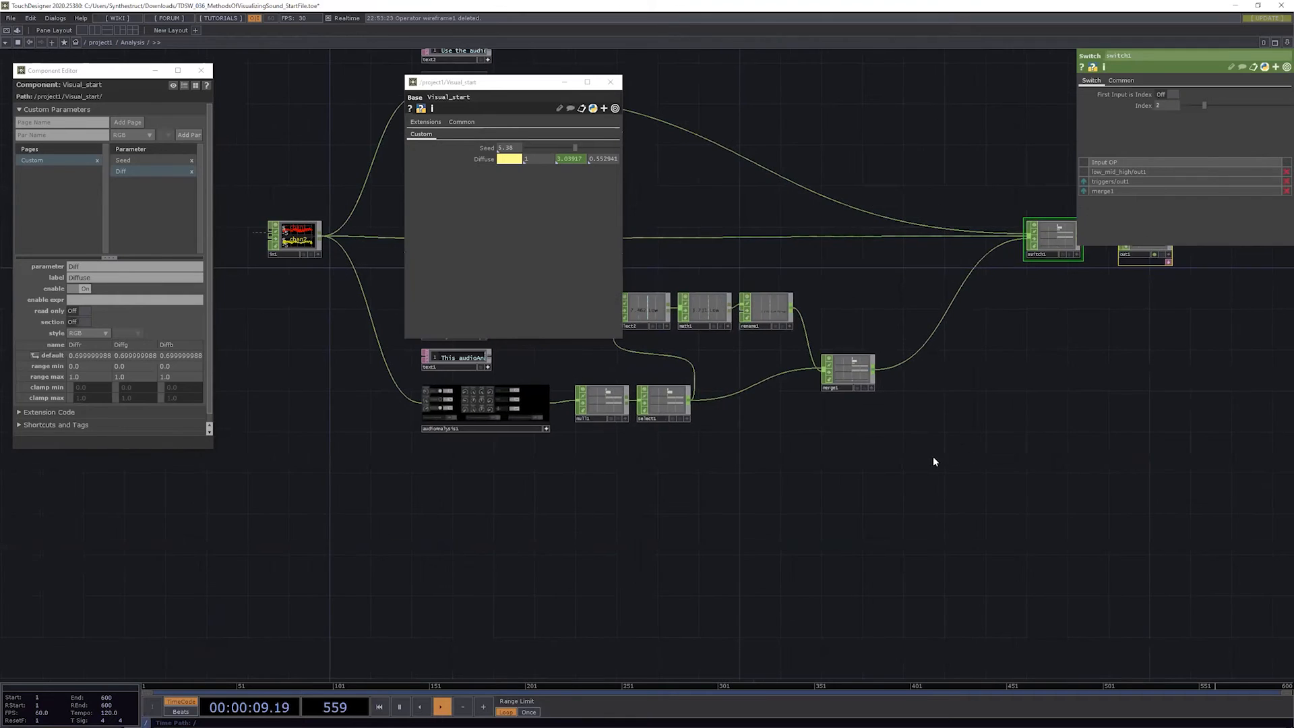
left_click_drag(1065, 461, 1112, 504)
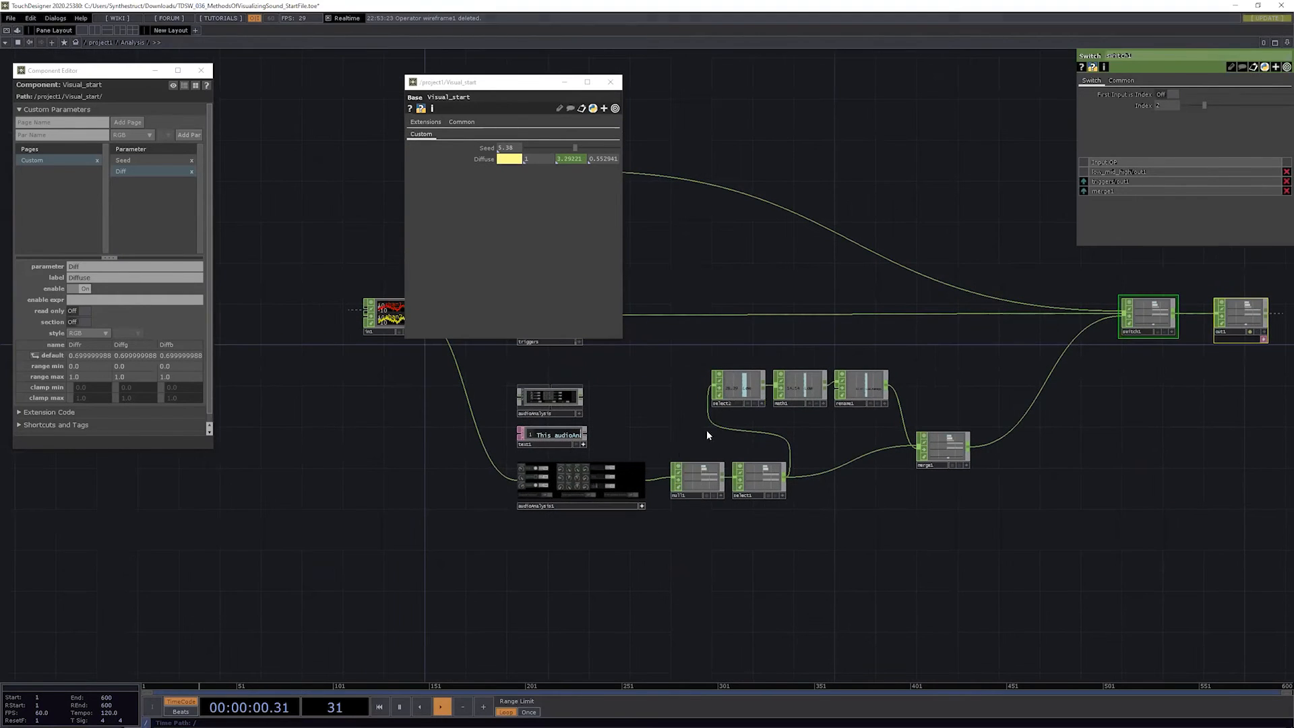
Step: Move select2, math1, rename1 and merge1 together to the right so they sit between select1 and switch1
right_click_drag(706, 431, 922, 397)
left_click_drag(945, 443, 996, 322)
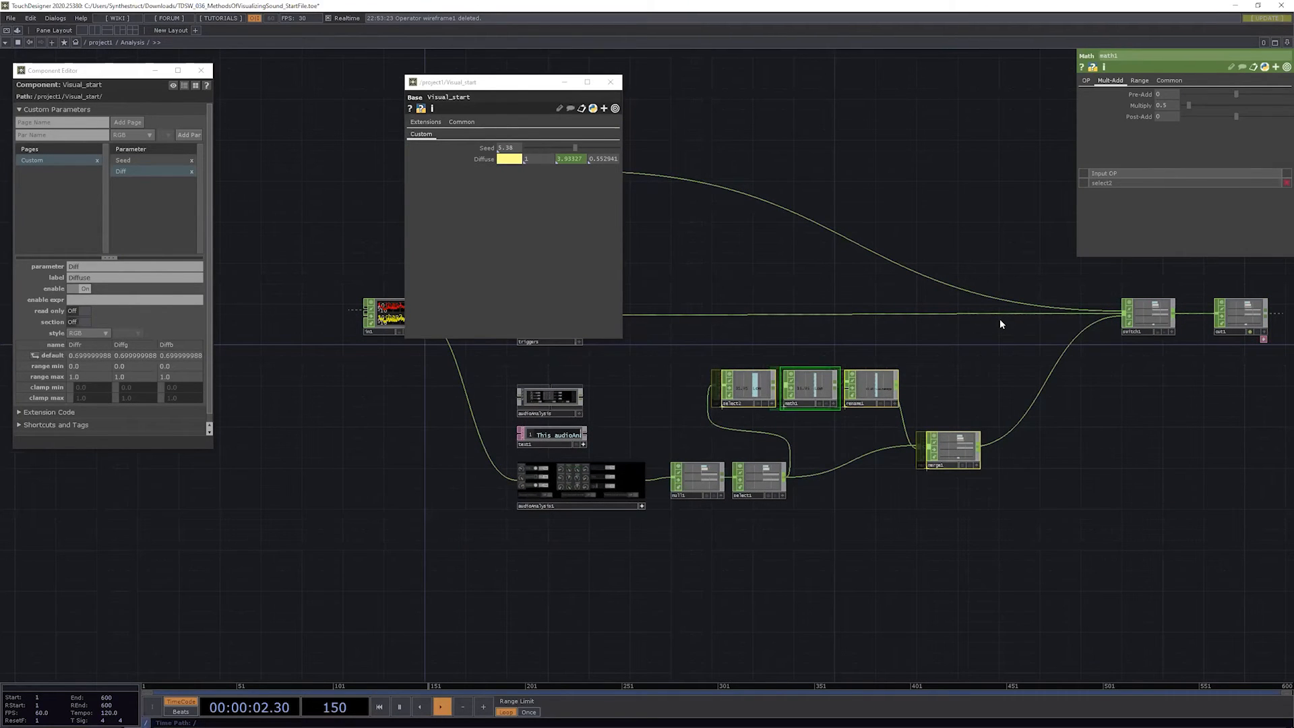
scroll(1006, 390, "up", 3)
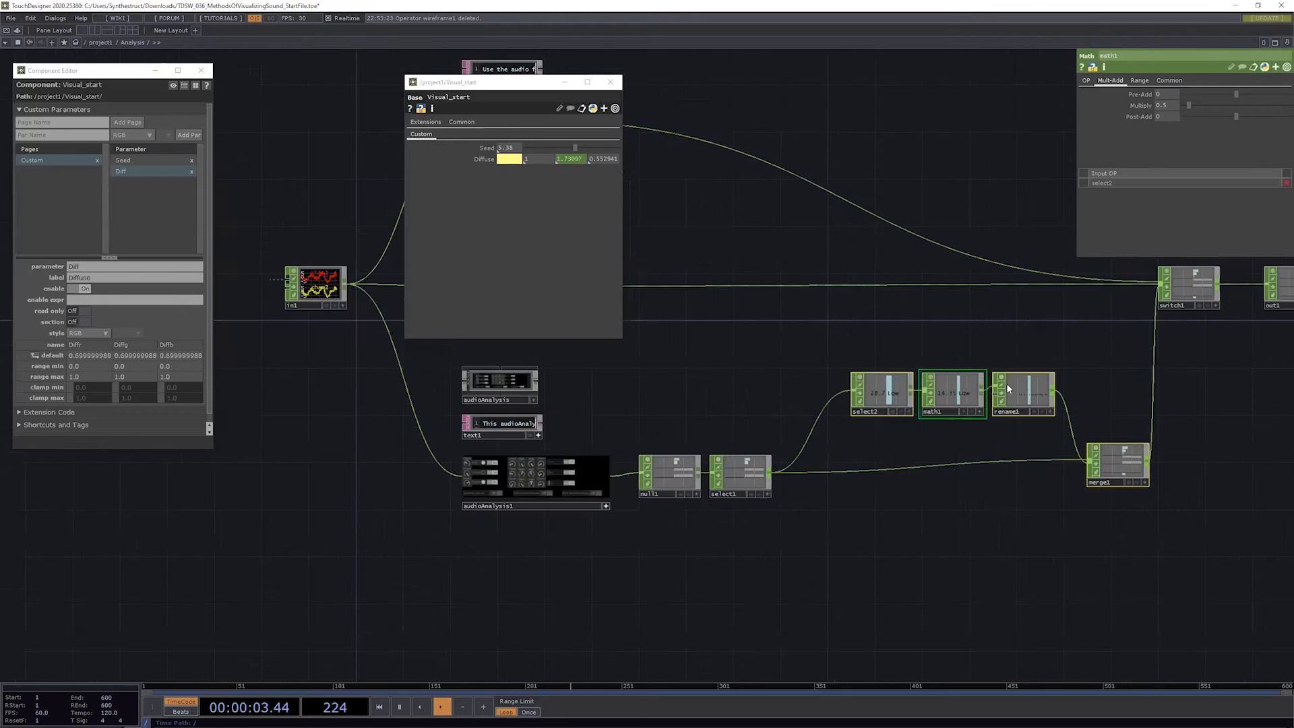
scroll(1009, 389, "up", 3)
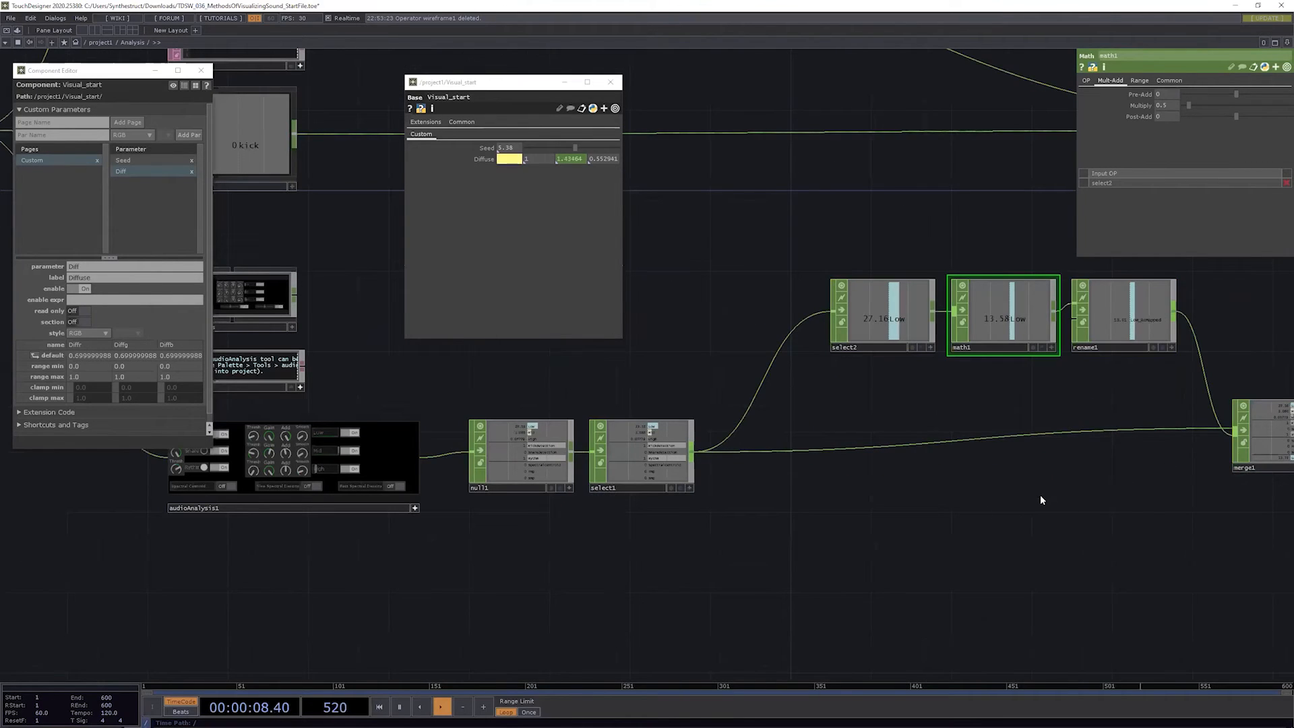
Step: Review the chain from select1 through math1, rename1 and merge1 to out1, and return to project1 to check the Analysis output
left_click_drag(1049, 461, 934, 477)
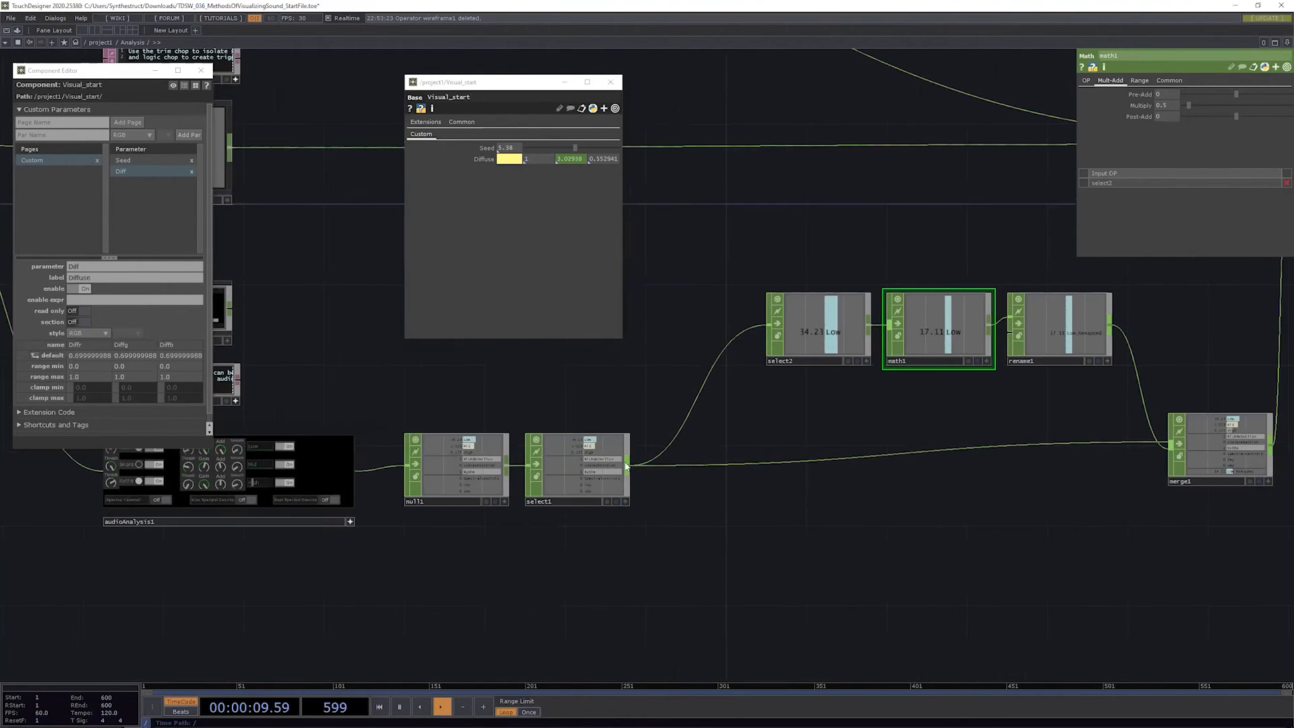
scroll(312, 598, "up", 3)
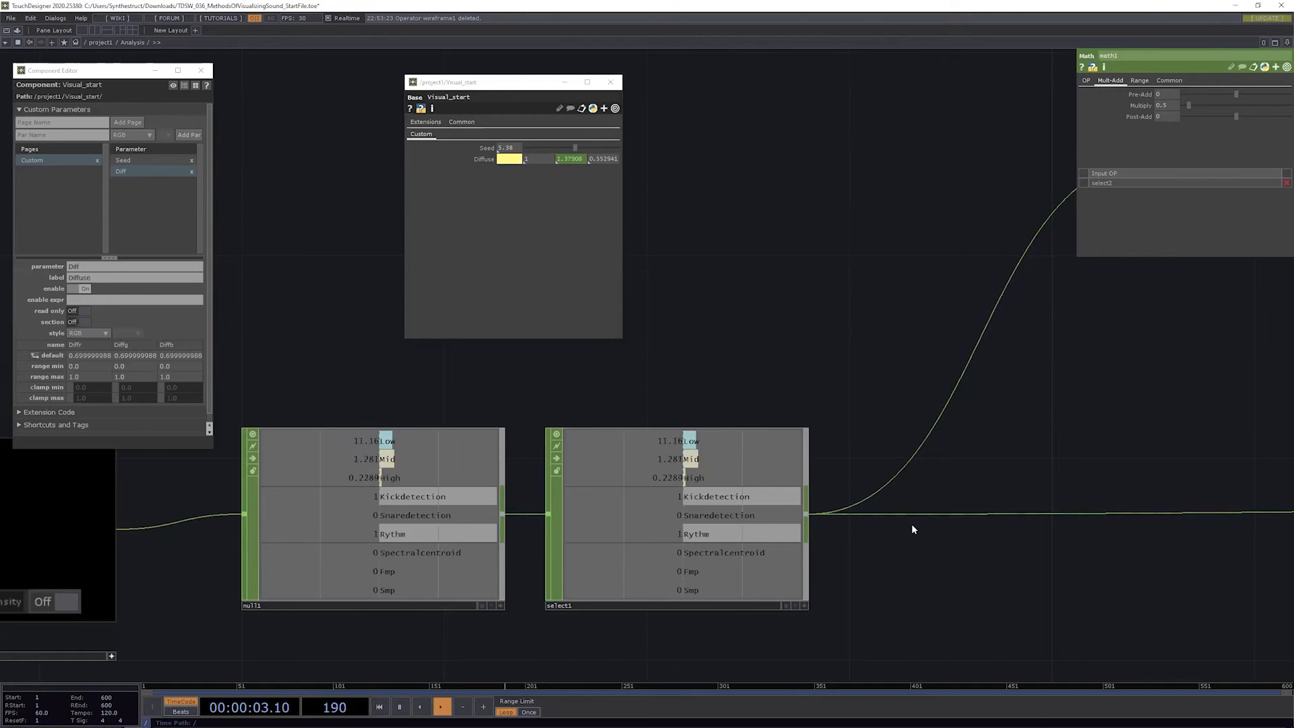
middle_click_drag(1070, 399, 942, 399)
left_click_drag(1230, 516, 783, 592)
left_click_drag(1105, 462, 699, 469)
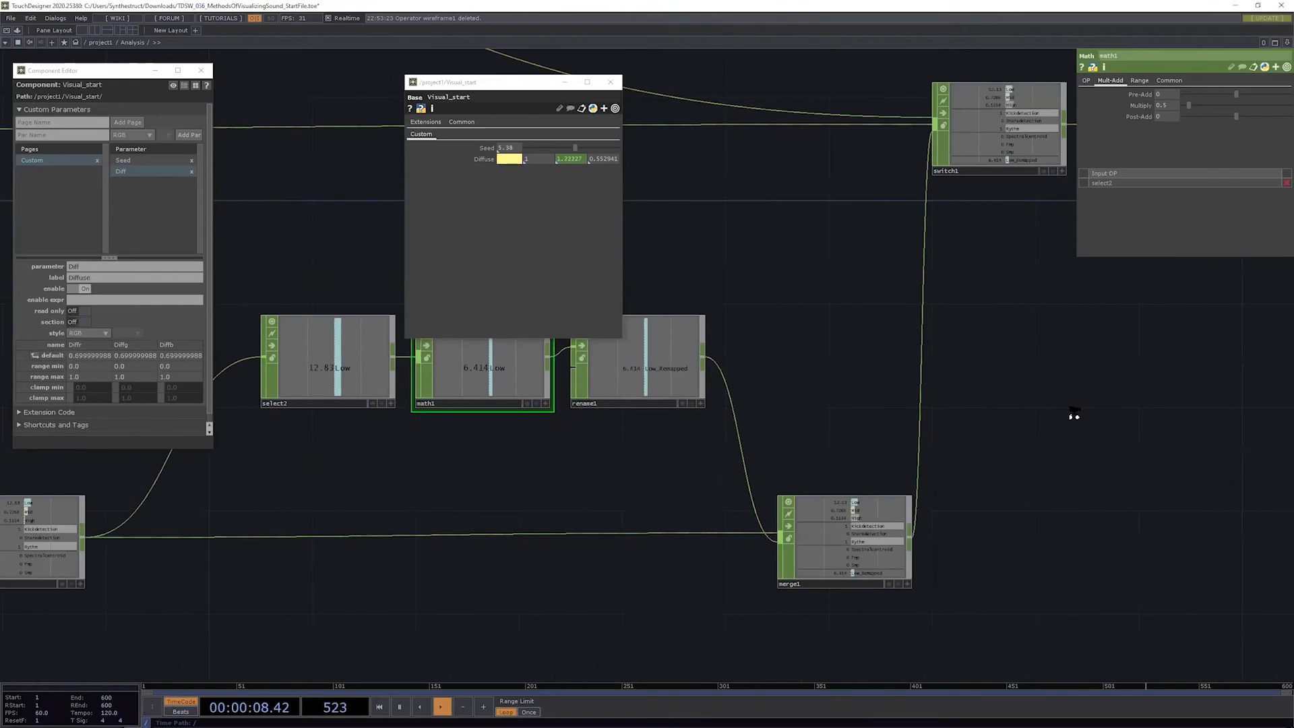
left_click_drag(1239, 395, 1093, 537)
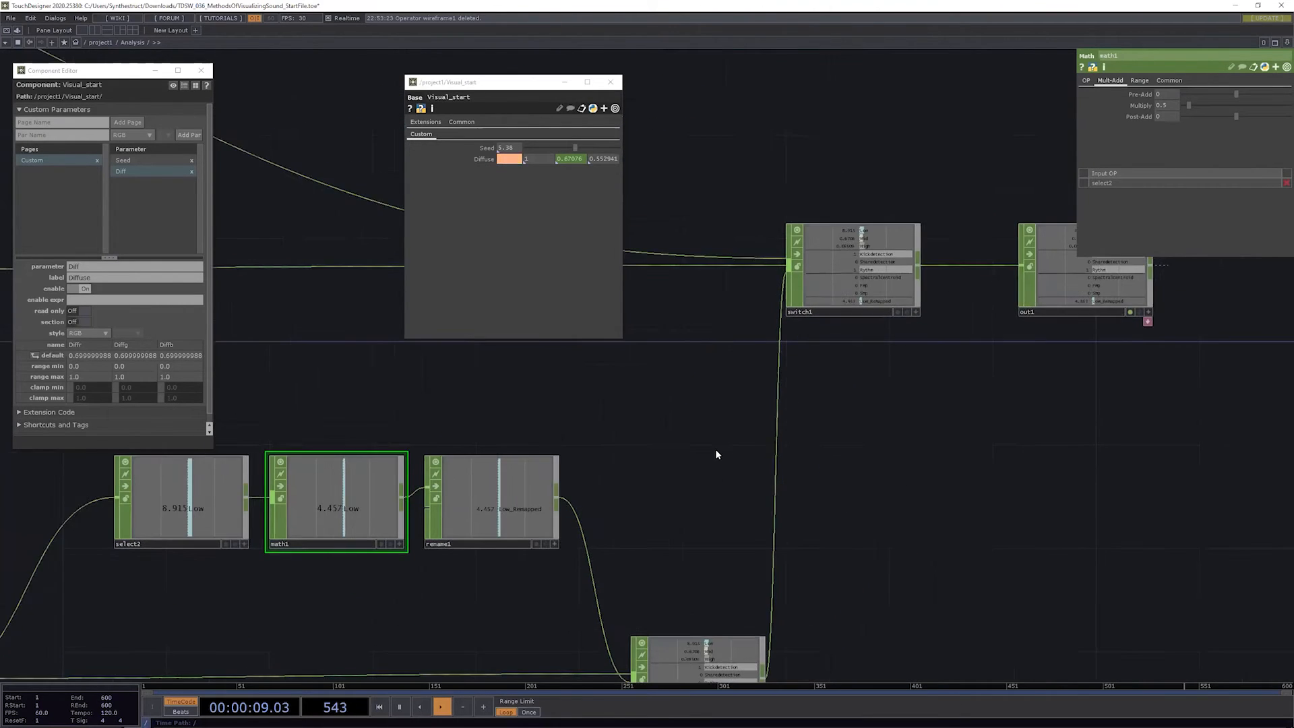
middle_click_drag(716, 454, 664, 464)
left_click_drag(1115, 513, 1105, 554)
middle_click_drag(1078, 413, 747, 547)
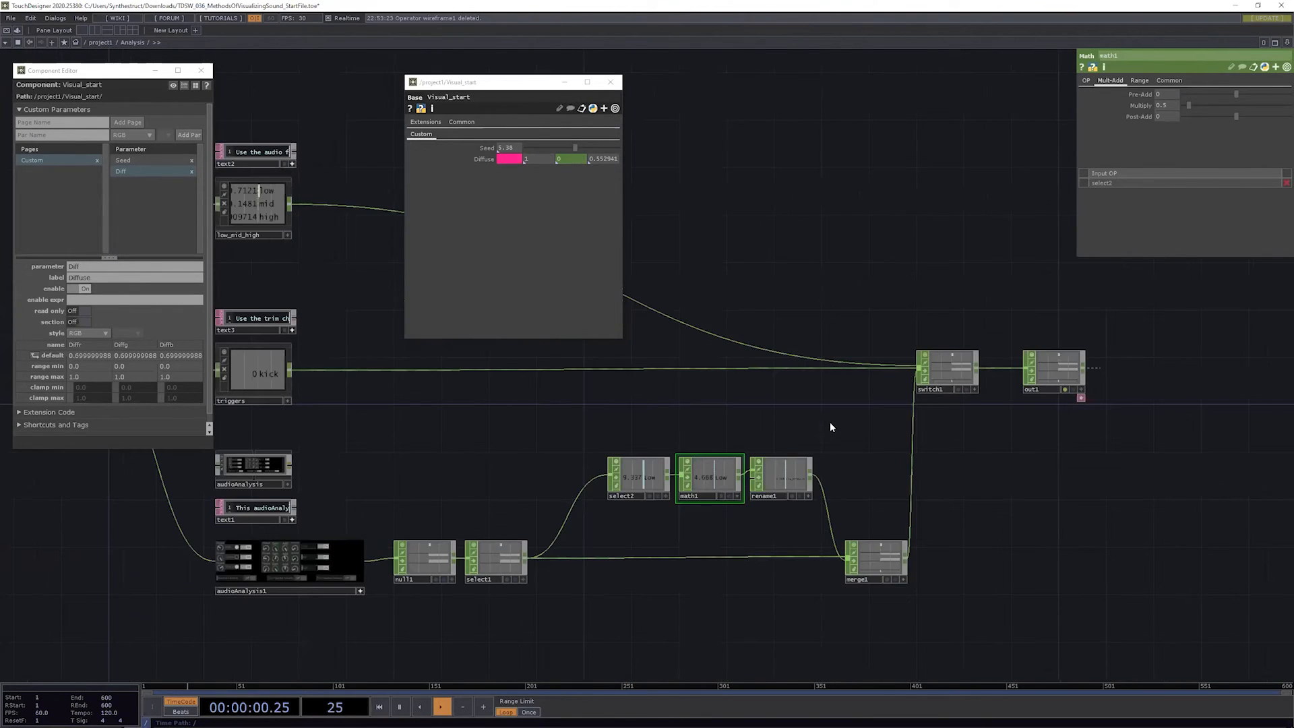
middle_click_drag(830, 423, 529, 459)
middle_click_drag(913, 412, 745, 506)
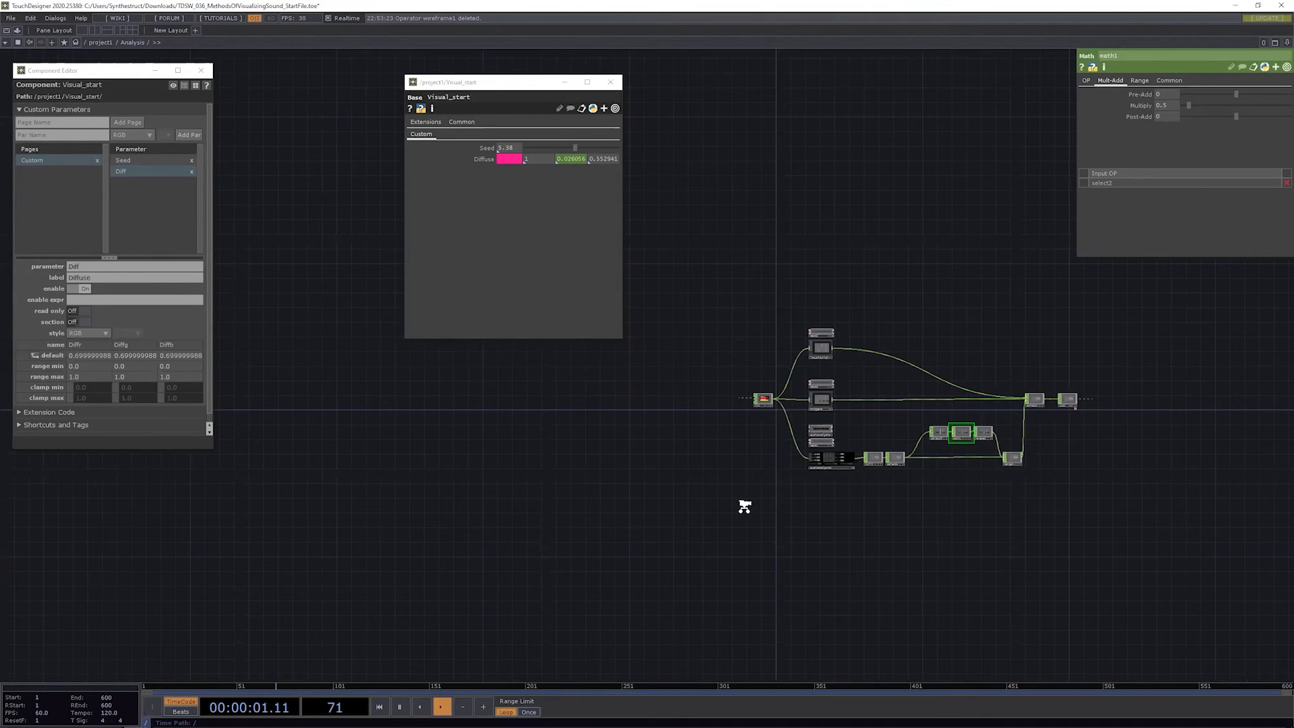
middle_click_drag(1058, 534, 782, 605)
scroll(772, 464, "down", 7)
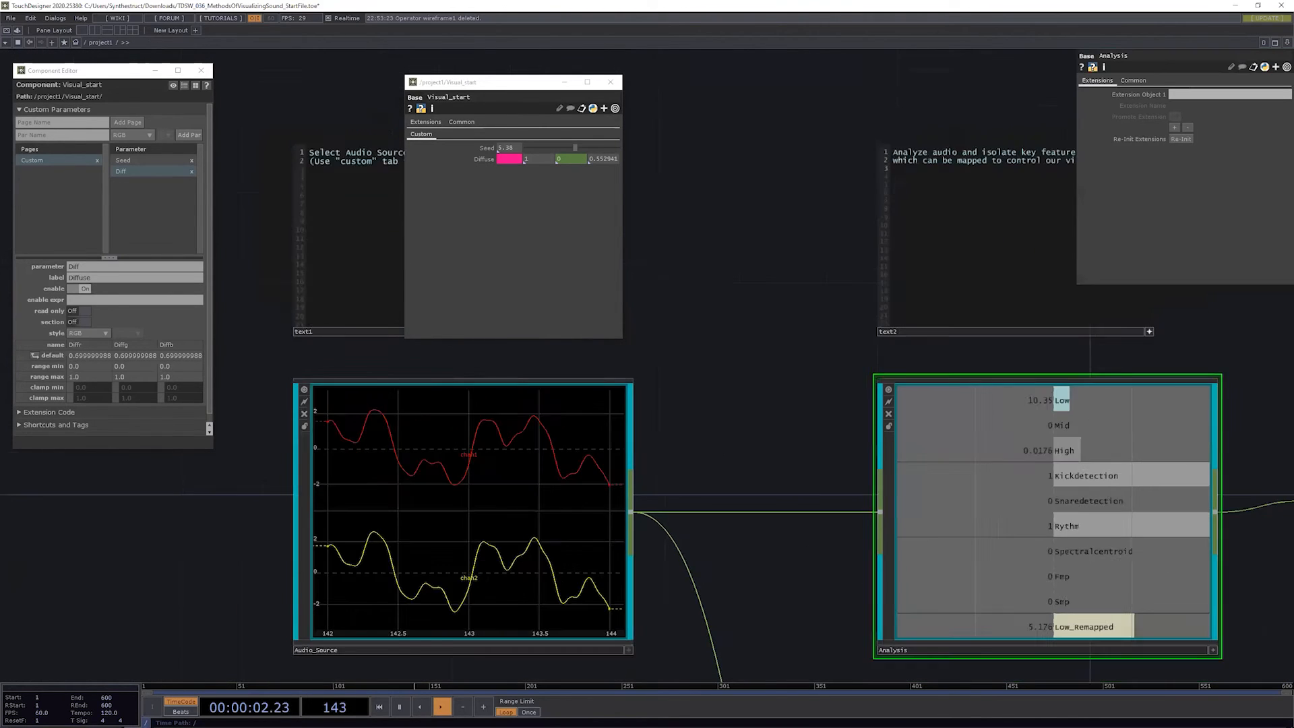
Step: Enter the Visual_start network and look over its geometry, material and render operators
left_click_drag(1213, 572, 808, 611)
scroll(808, 611, "up", 1)
scroll(804, 596, "up", 10)
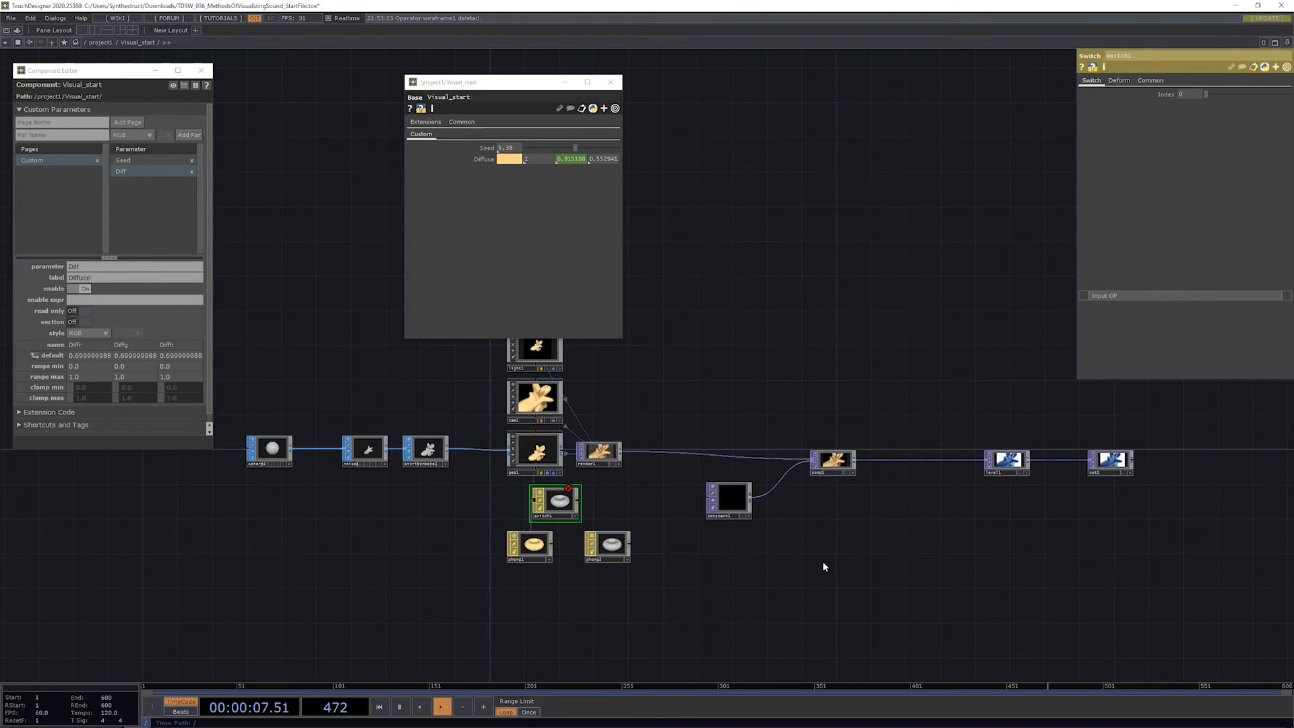
left_click_drag(338, 552, 407, 566)
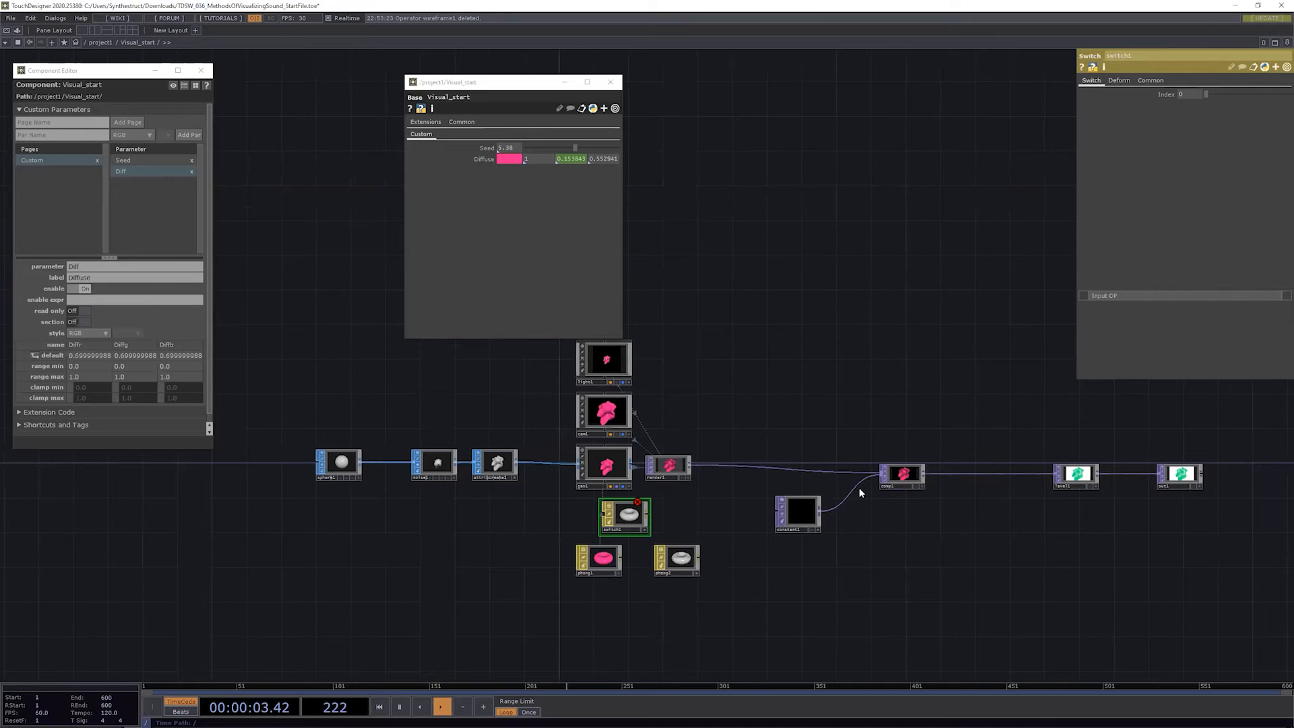
left_click_drag(916, 566, 892, 552)
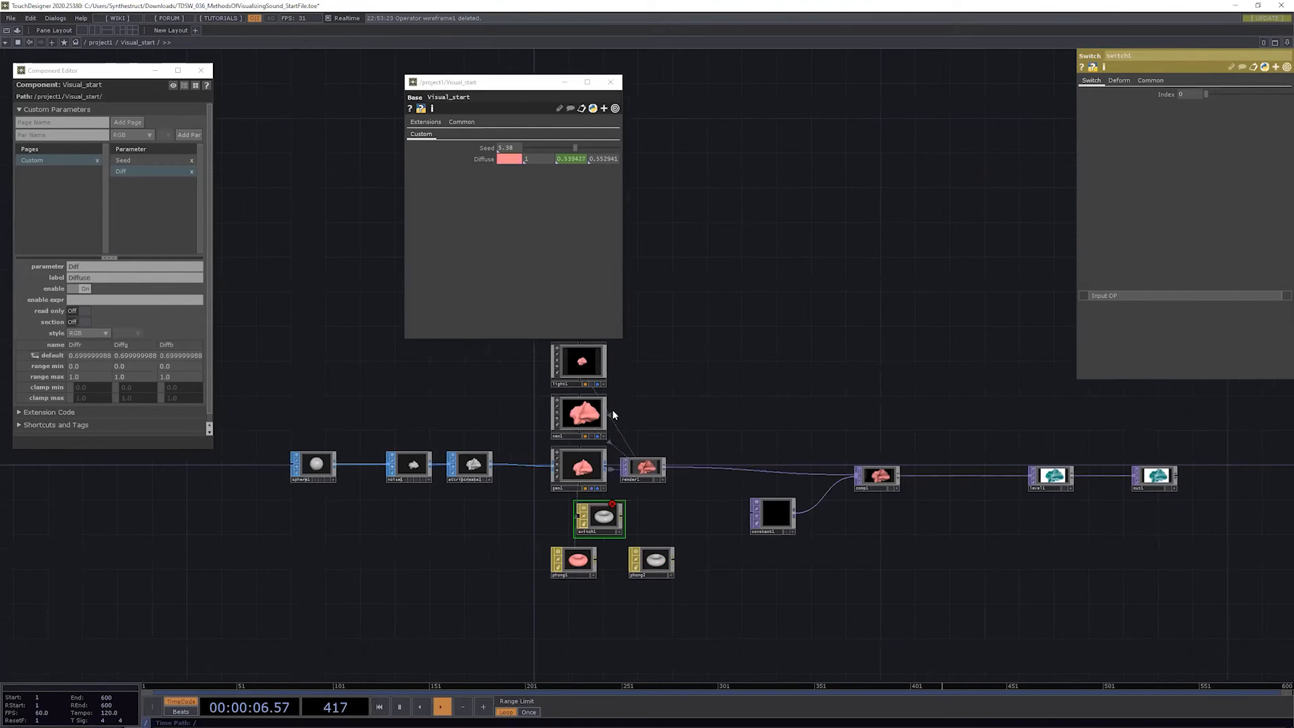
scroll(605, 424, "up", 3)
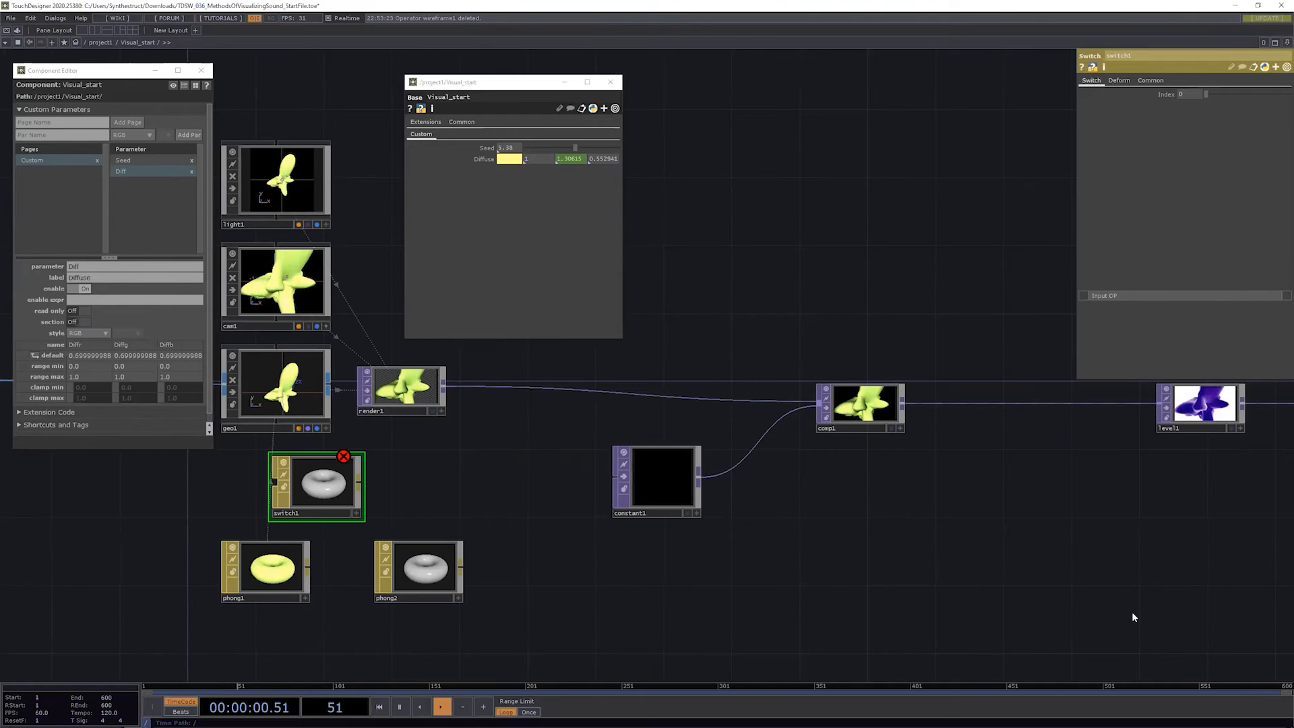
Step: Move phong1 from below switch1 to the space directly left of switch1, under geo1
left_click_drag(758, 571, 1051, 586)
scroll(983, 598, "down", 2)
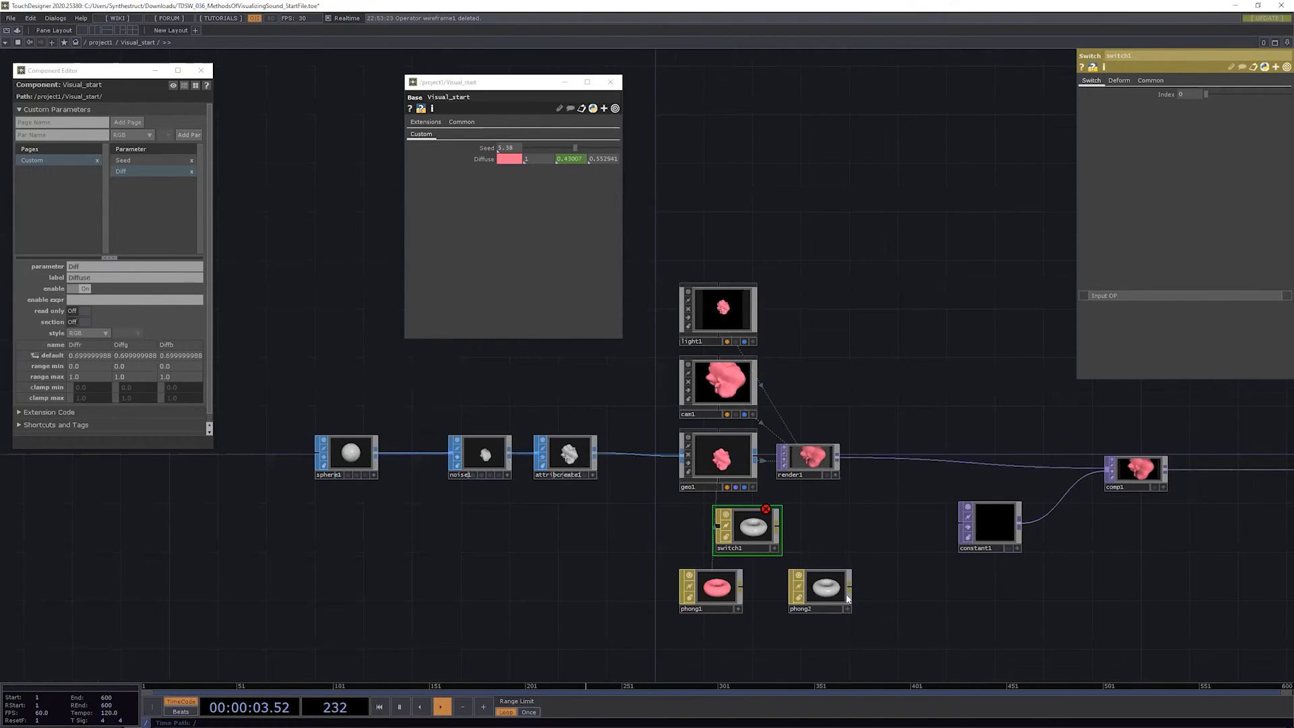
left_click_drag(712, 588, 930, 600)
left_click_drag(733, 573, 762, 568)
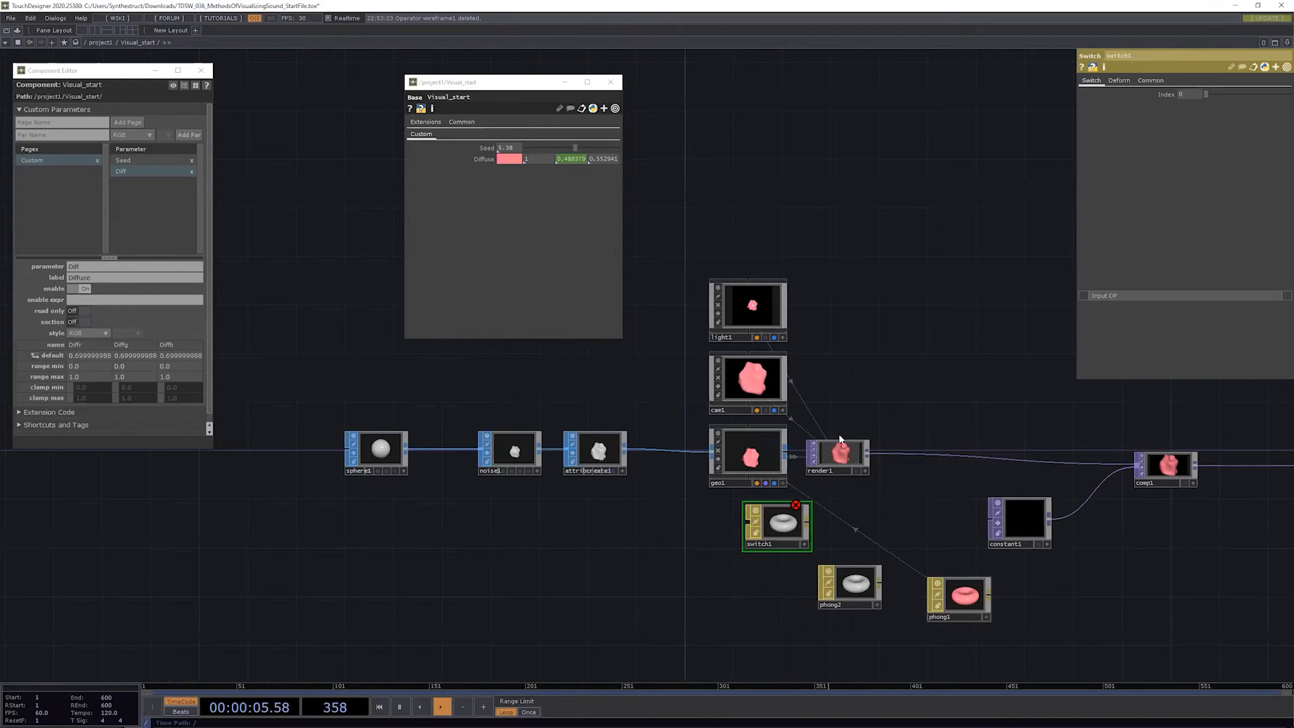
left_click_drag(964, 597, 709, 523)
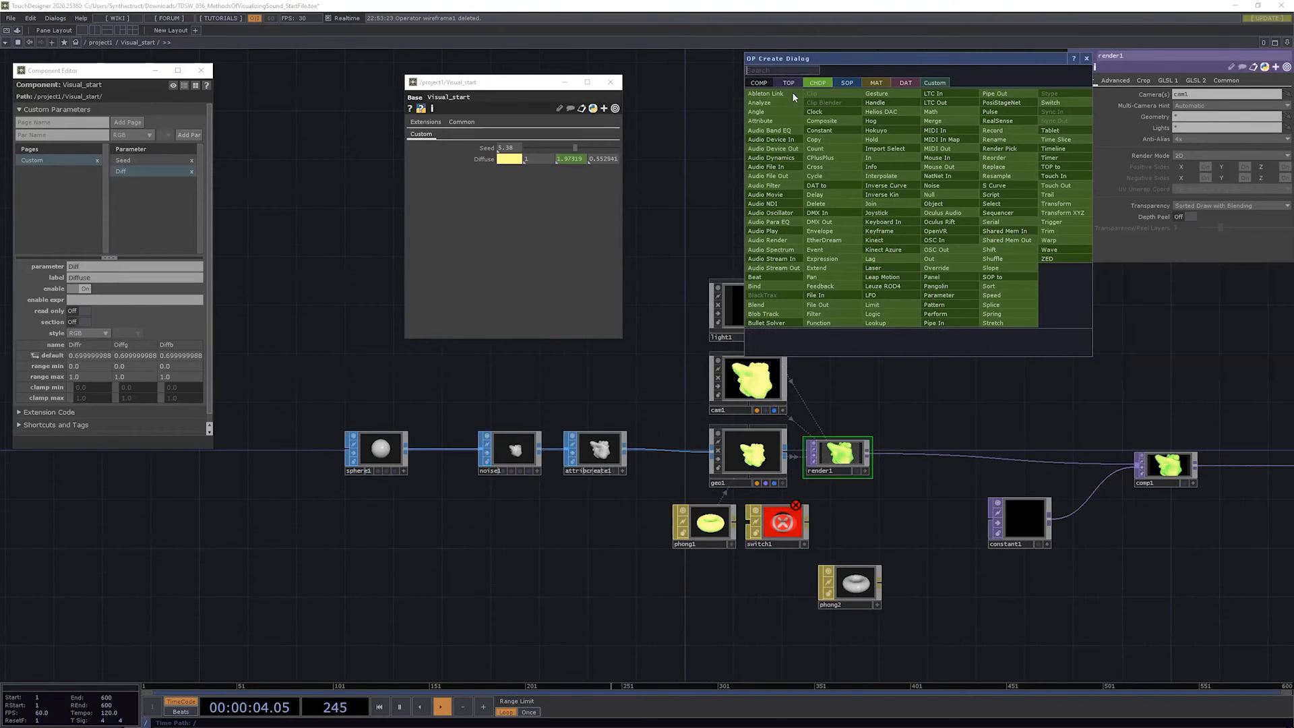
left_click(956, 391)
left_click_drag(790, 429, 639, 402)
key("Tab")
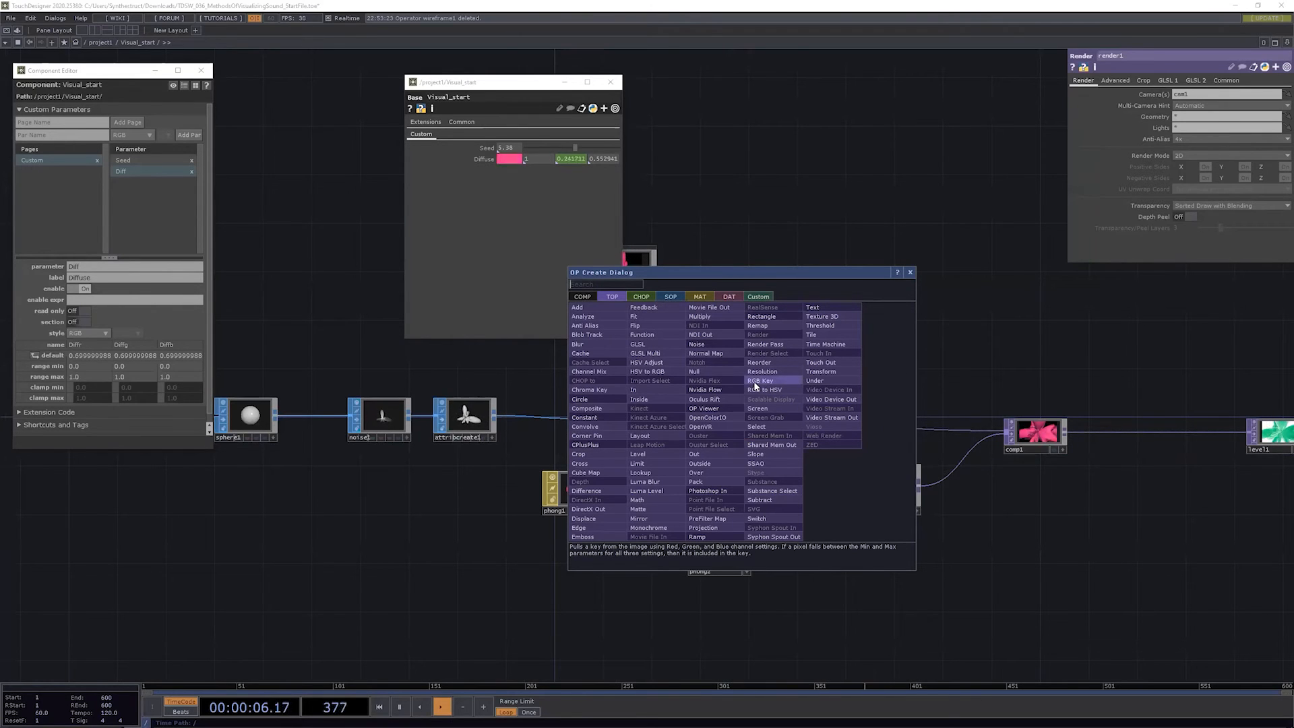
left_click(274, 519)
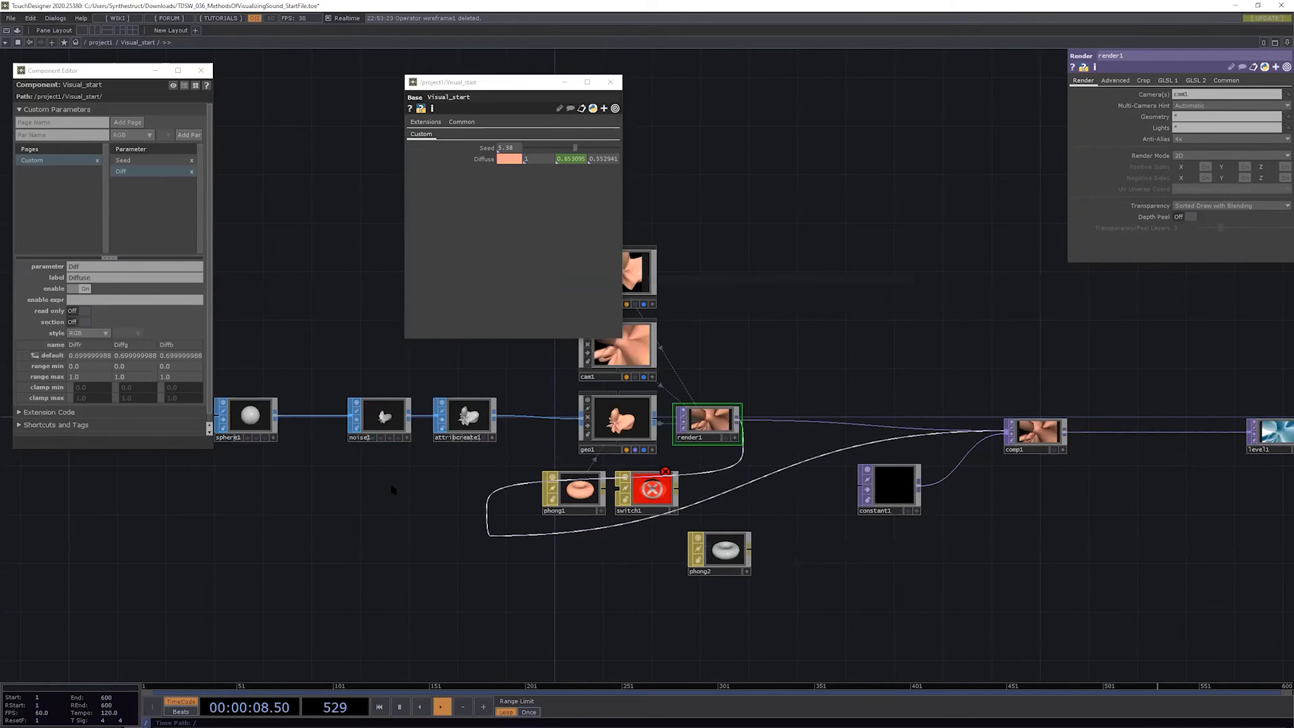
left_click(625, 589)
key("ctrl+z")
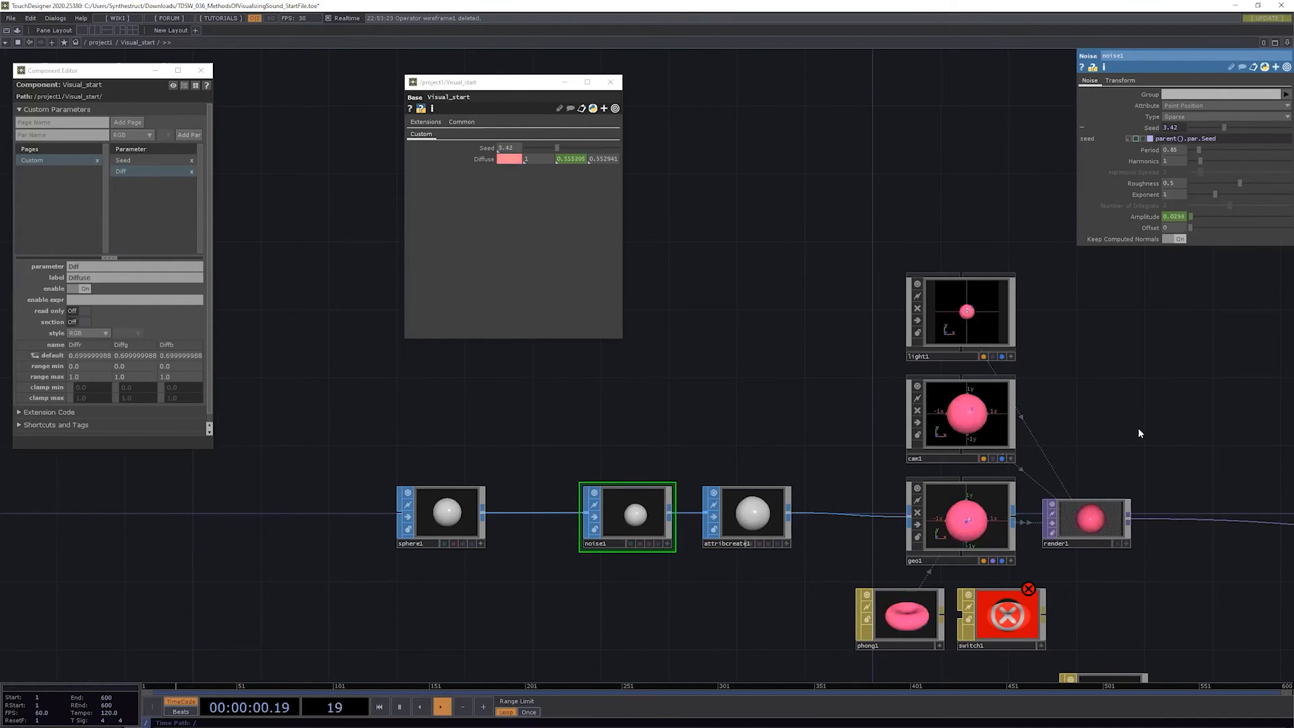
left_click_drag(632, 384, 766, 373)
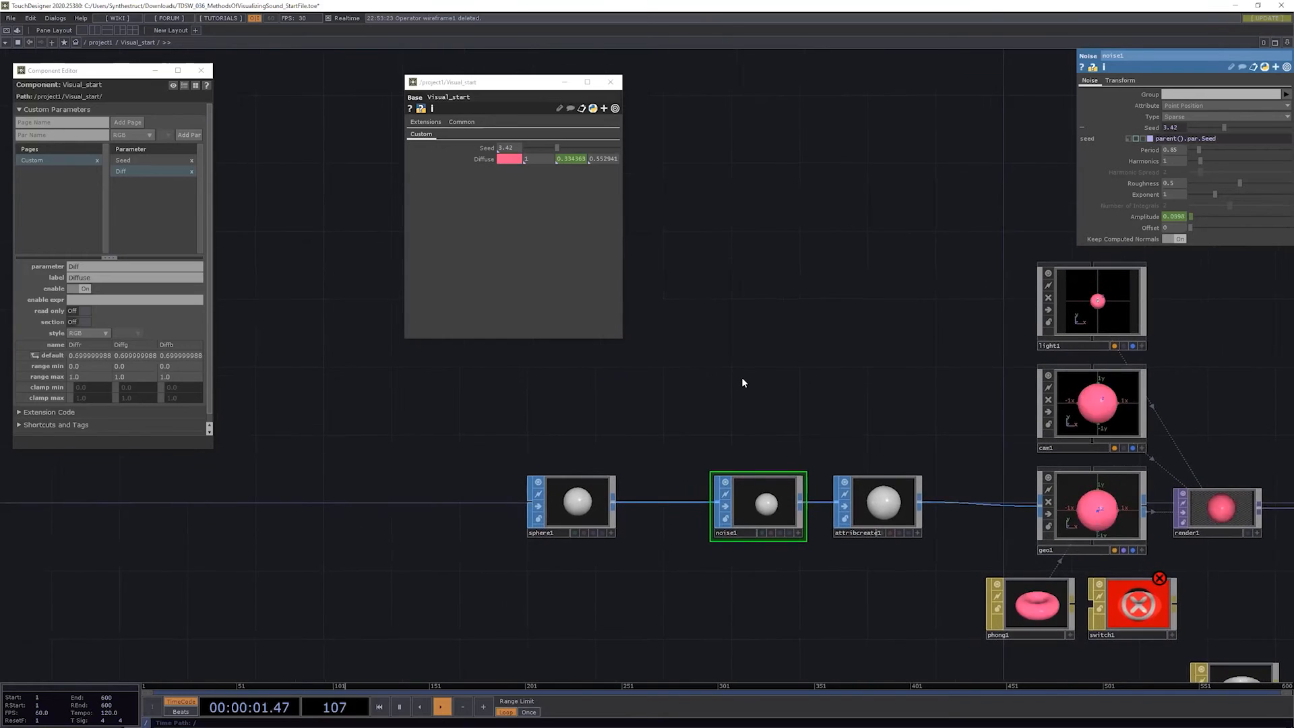
Step: Return to project1, check the Analysis output channels feeding null1, and look over the network inside Analysis
scroll(741, 377, "down", 3)
key("u")
left_click_drag(403, 602, 1280, 677)
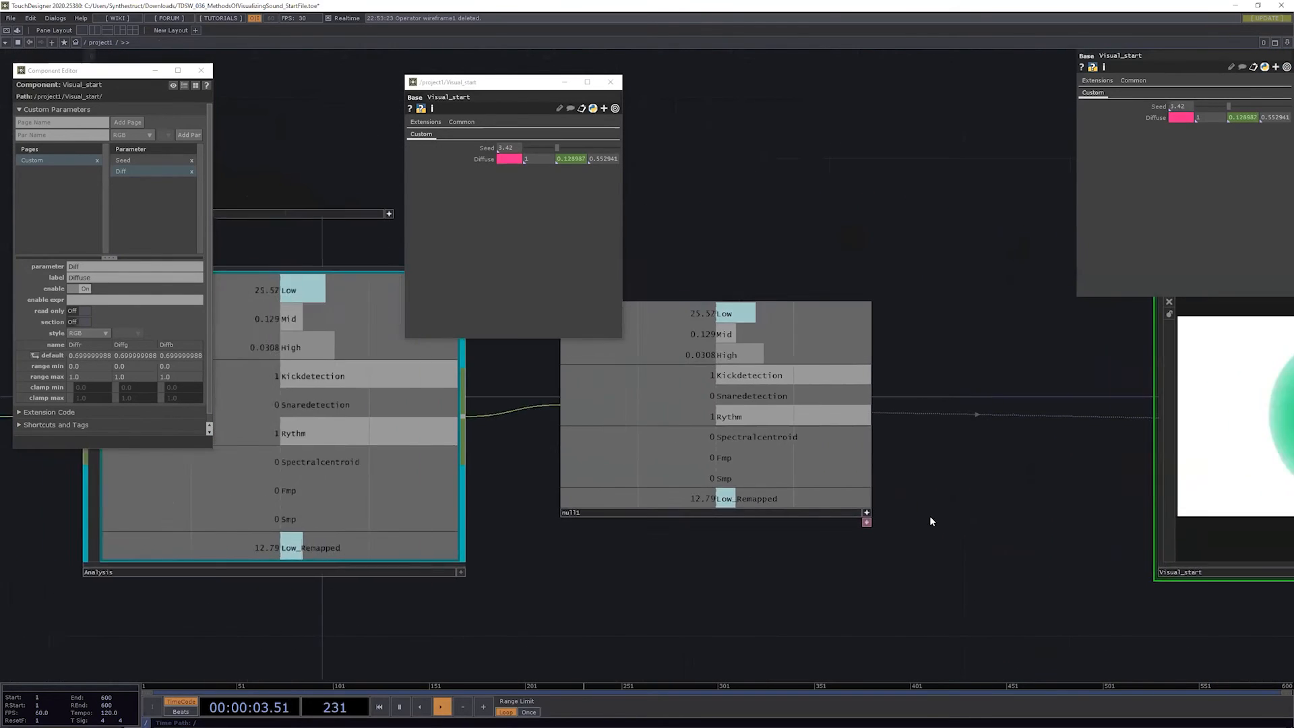
left_click_drag(848, 587, 1029, 555)
left_click_drag(799, 455, 1123, 419)
left_click(809, 438)
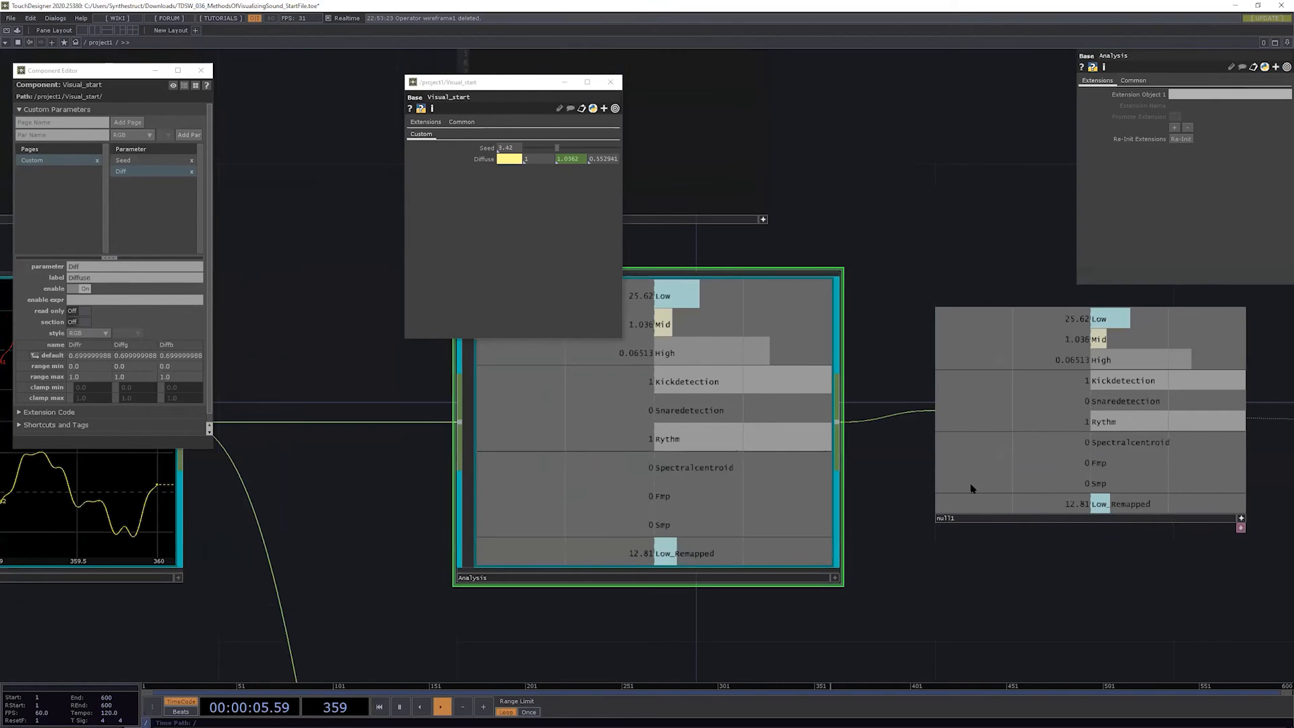
key("i")
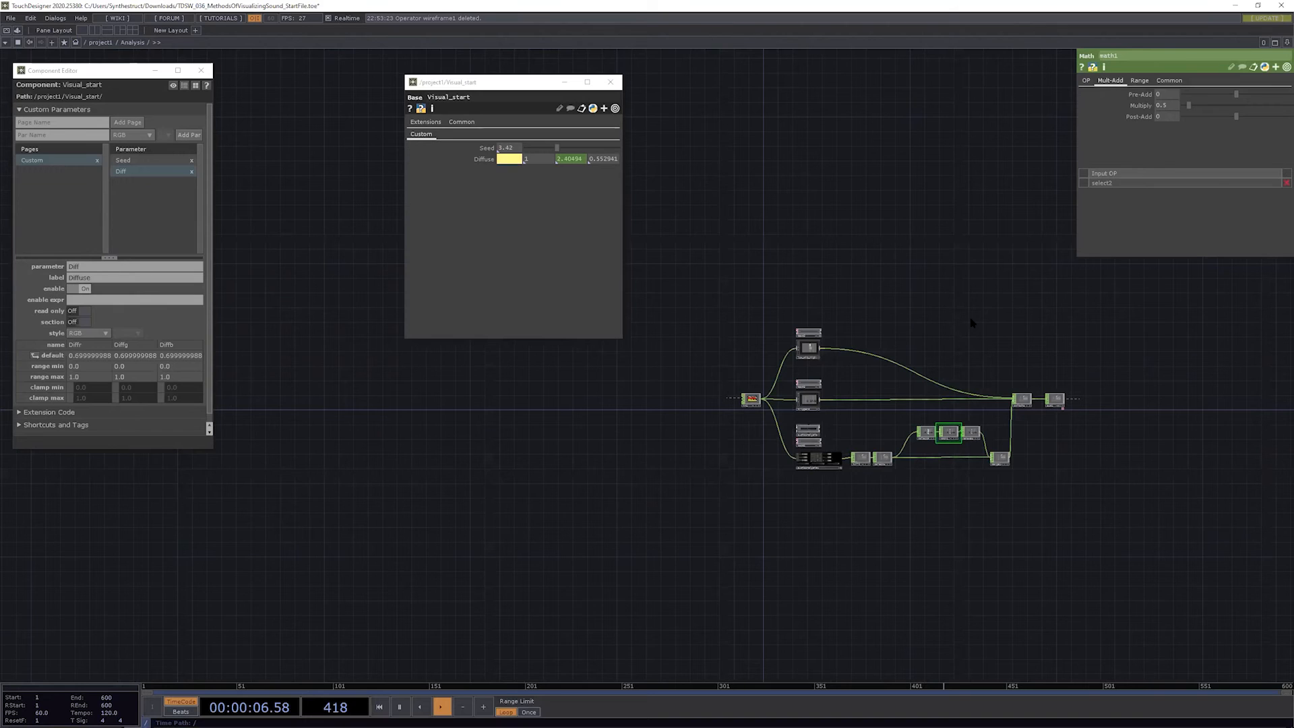
scroll(1008, 422, "up", 3)
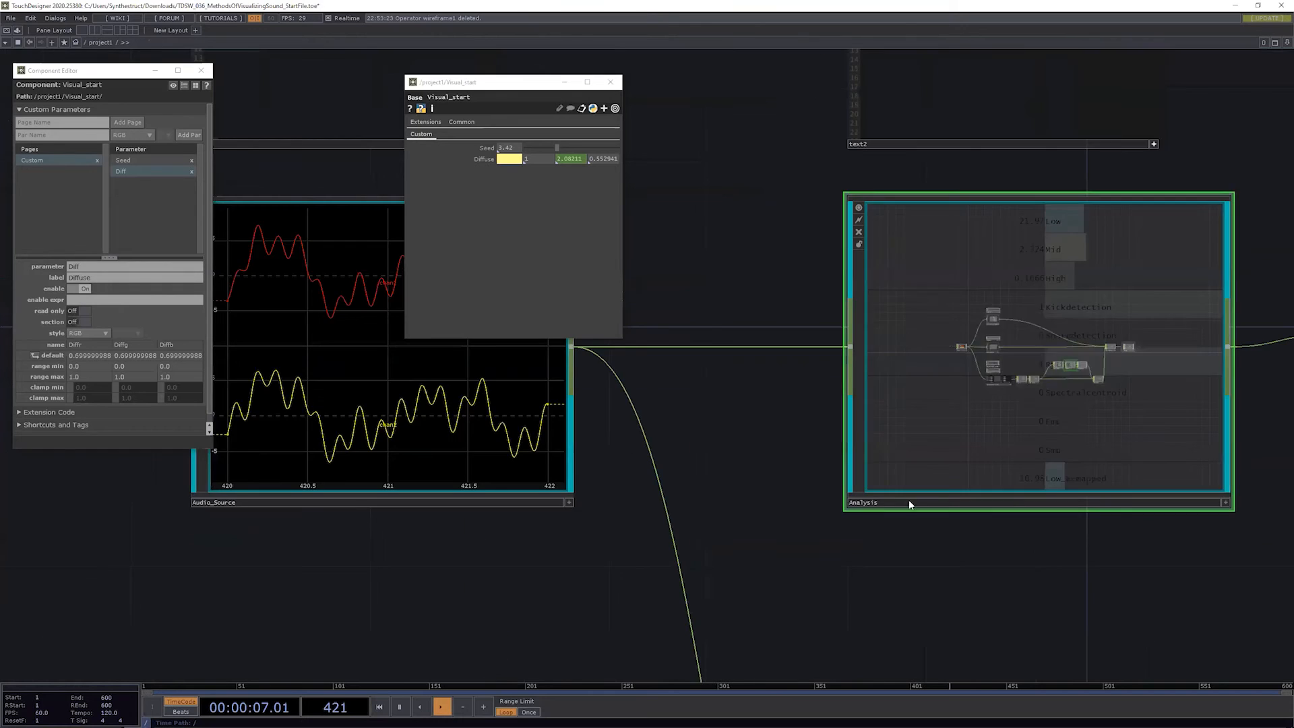
left_click(909, 499)
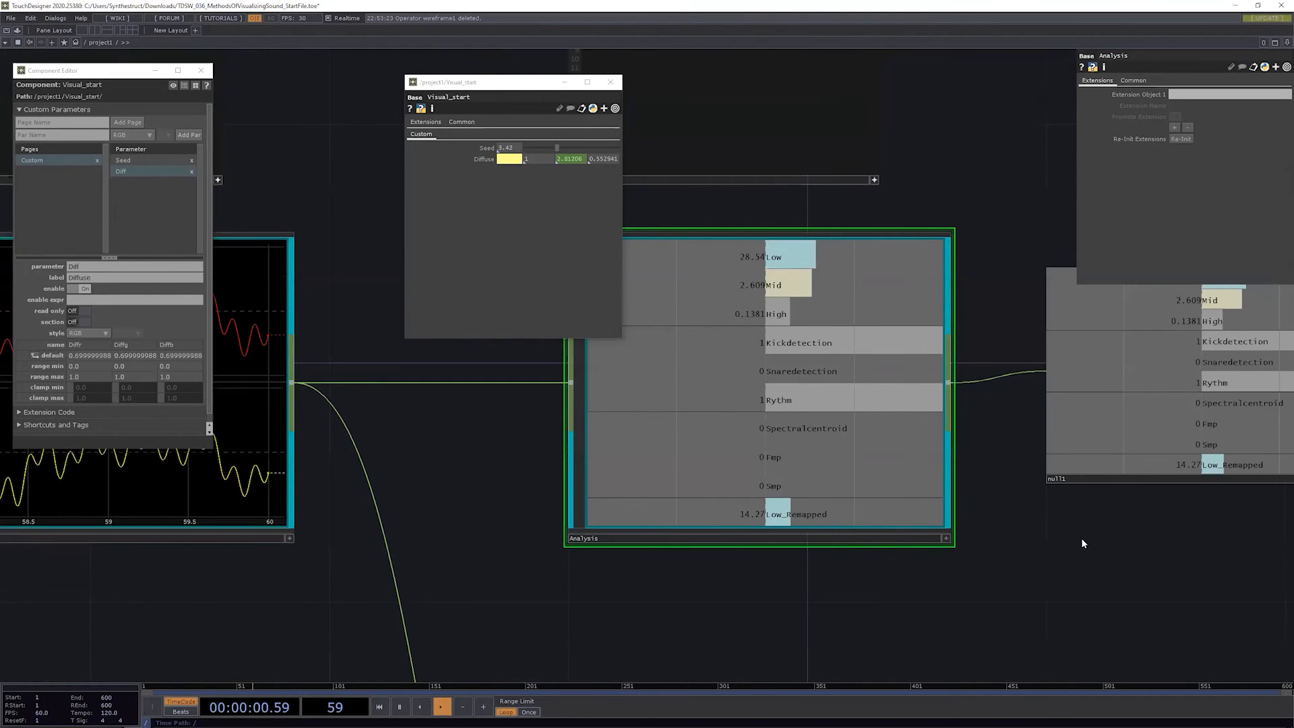
left_click_drag(1080, 538, 833, 566)
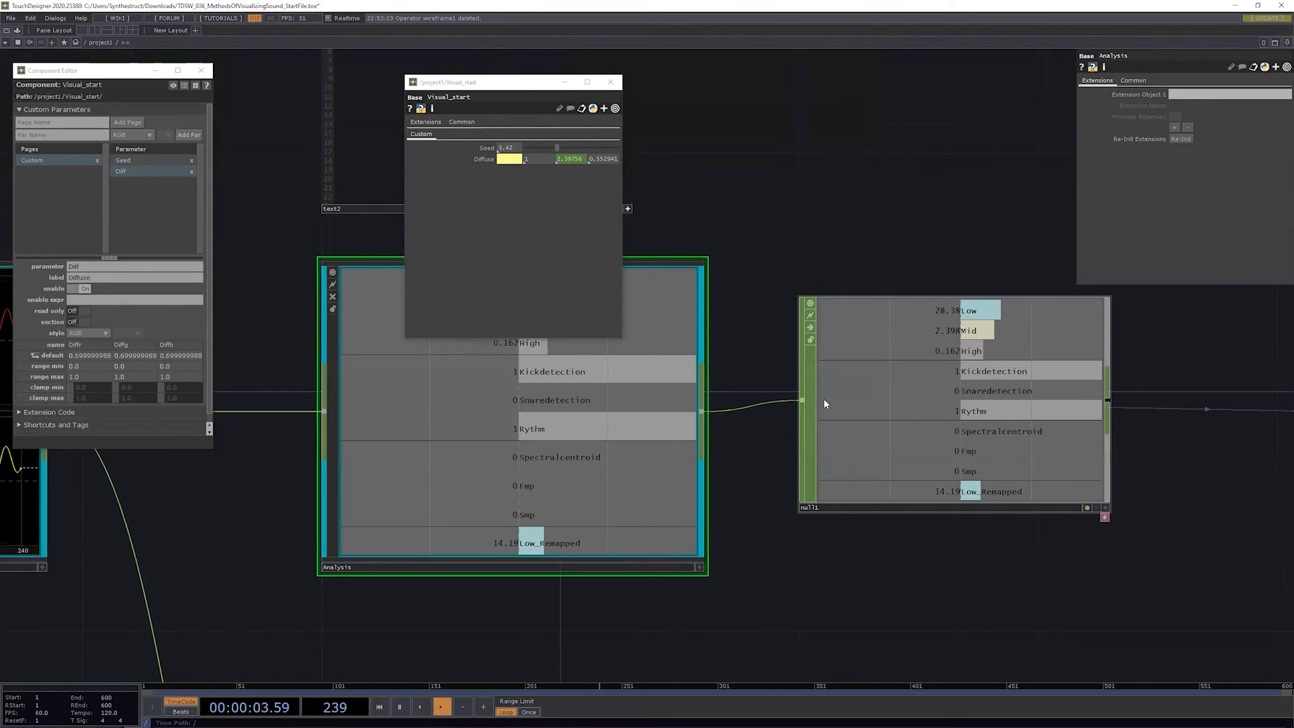
Step: Disconnect null1 from Analysis, wire the Analysis output back into null1, and look over the chain from Audio_Source to Visual_start
right_click(749, 402)
left_click(767, 434)
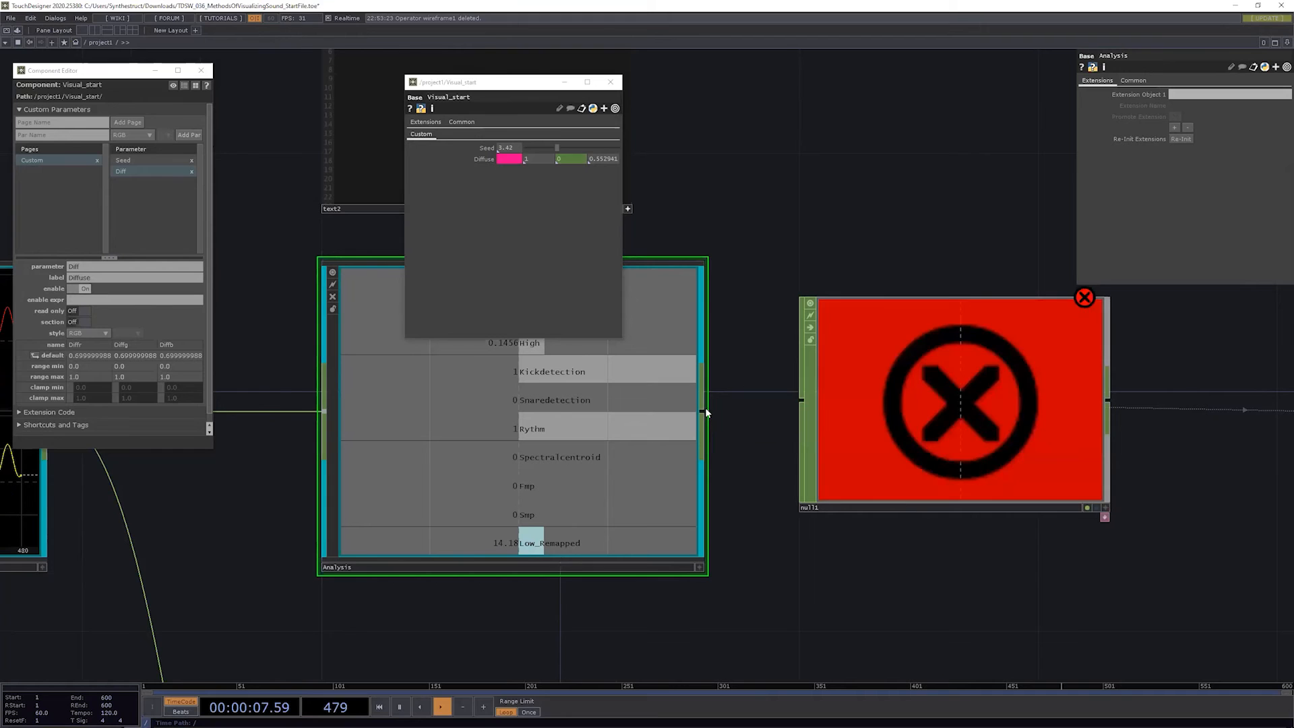
left_click_drag(703, 411, 799, 401)
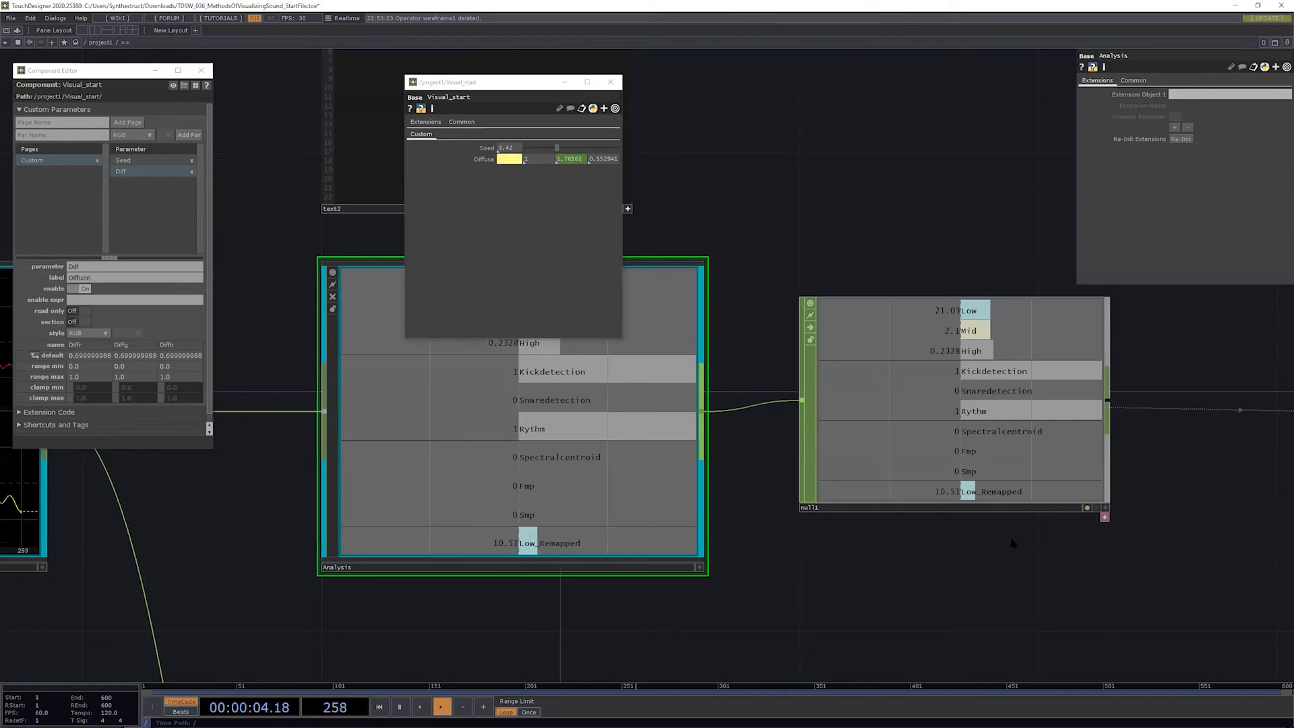
scroll(1041, 518, "down", 3)
scroll(953, 506, "down", 5)
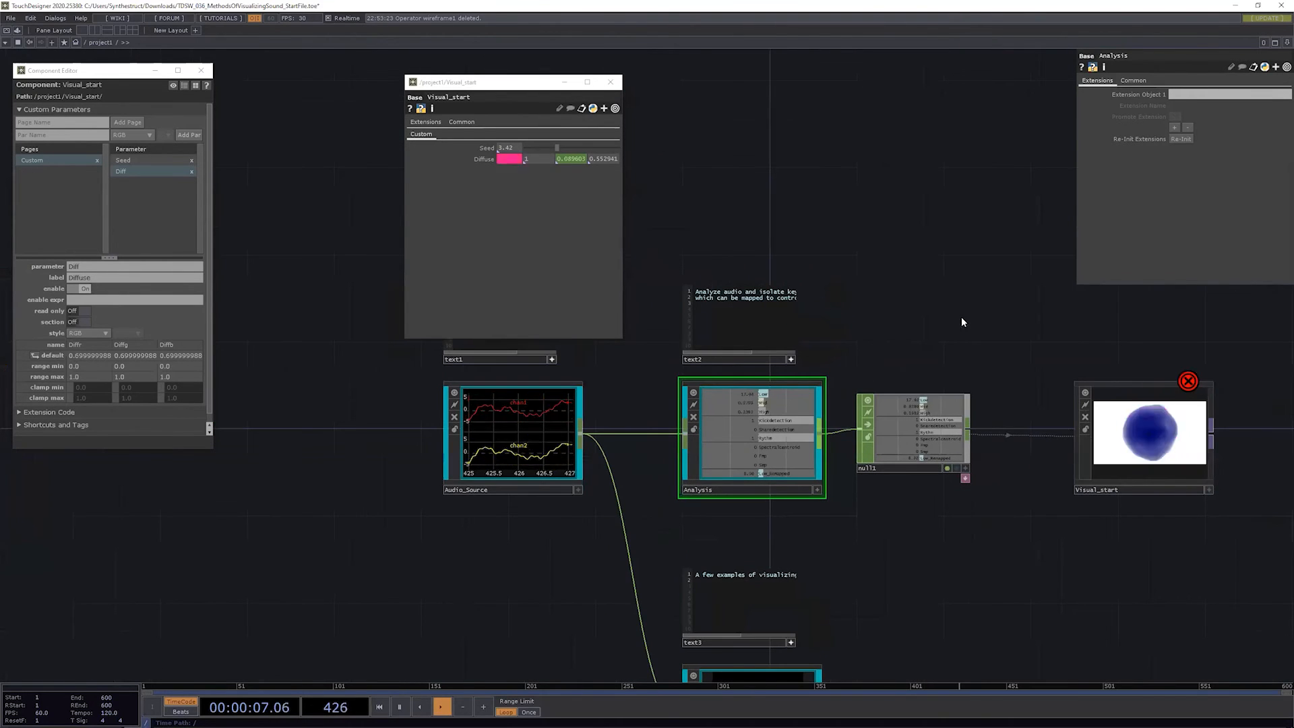
scroll(964, 362, "up", 2)
scroll(1036, 442, "up", 2)
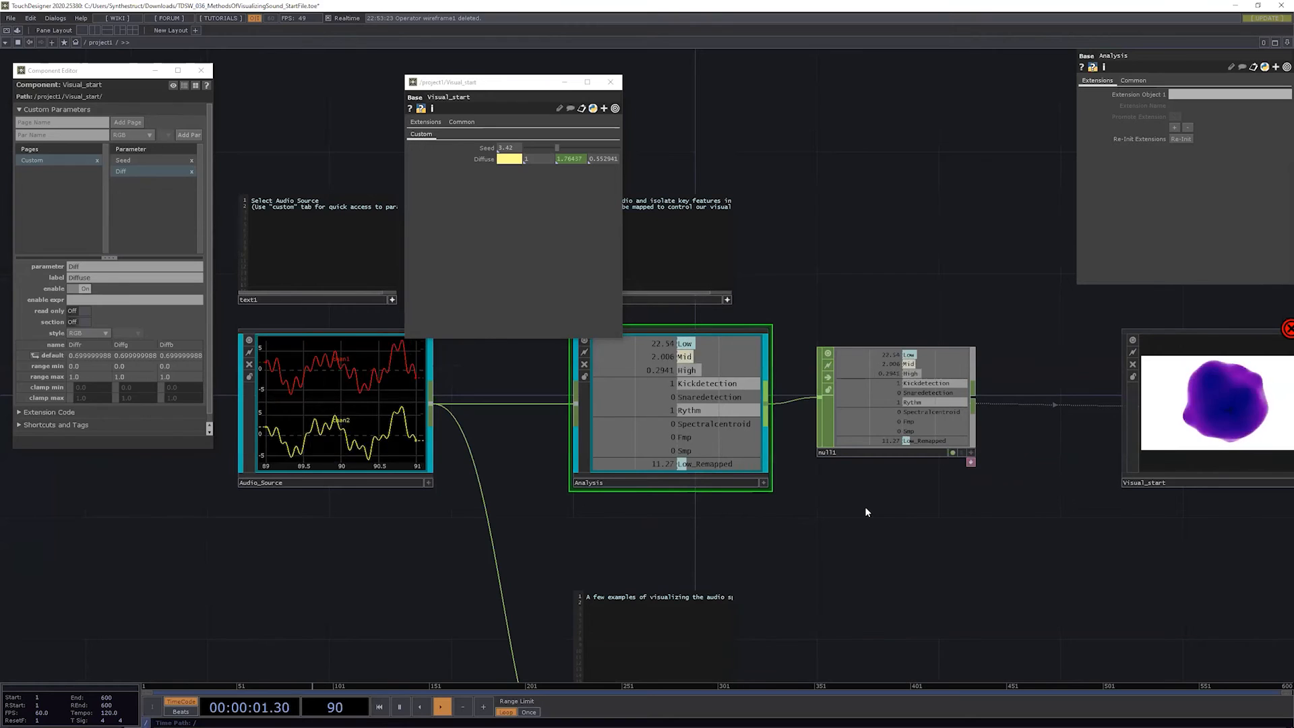
left_click_drag(865, 508, 811, 479)
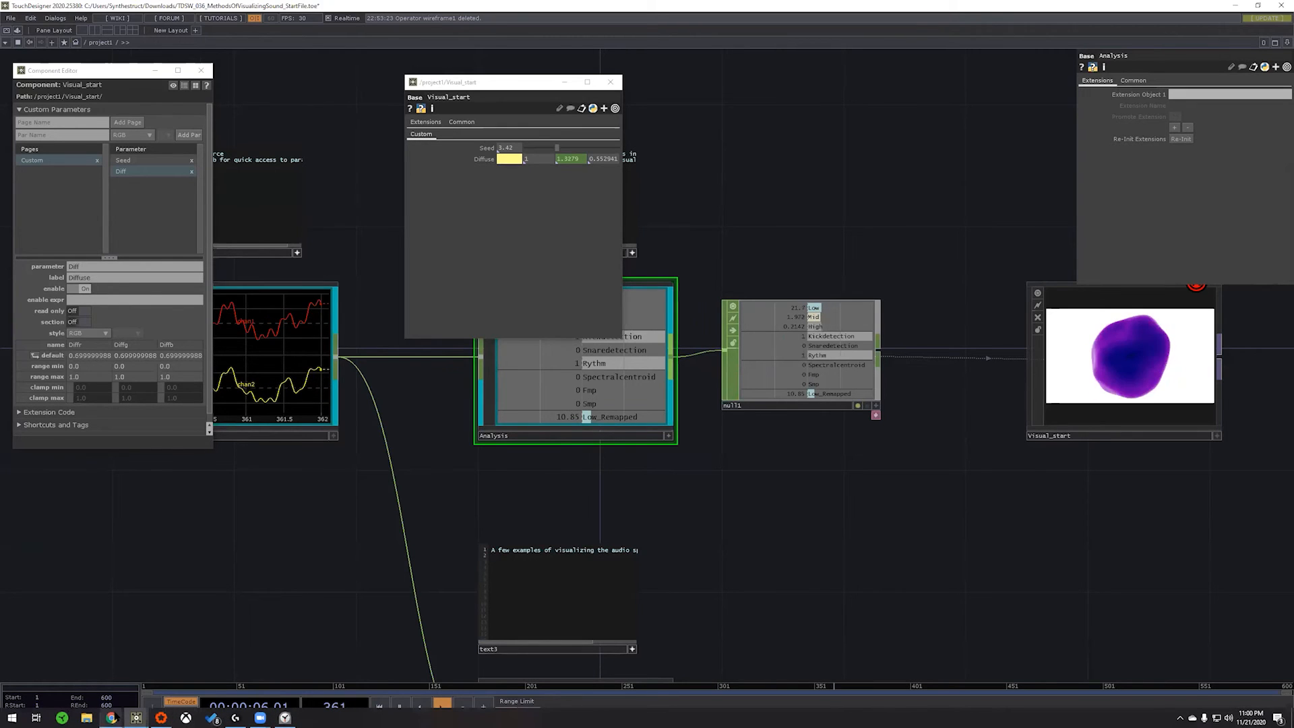
Step: Switch to the TDSW presentation in Google Slides and display slide 67, "Workflows:"
mouse_move(106, 704)
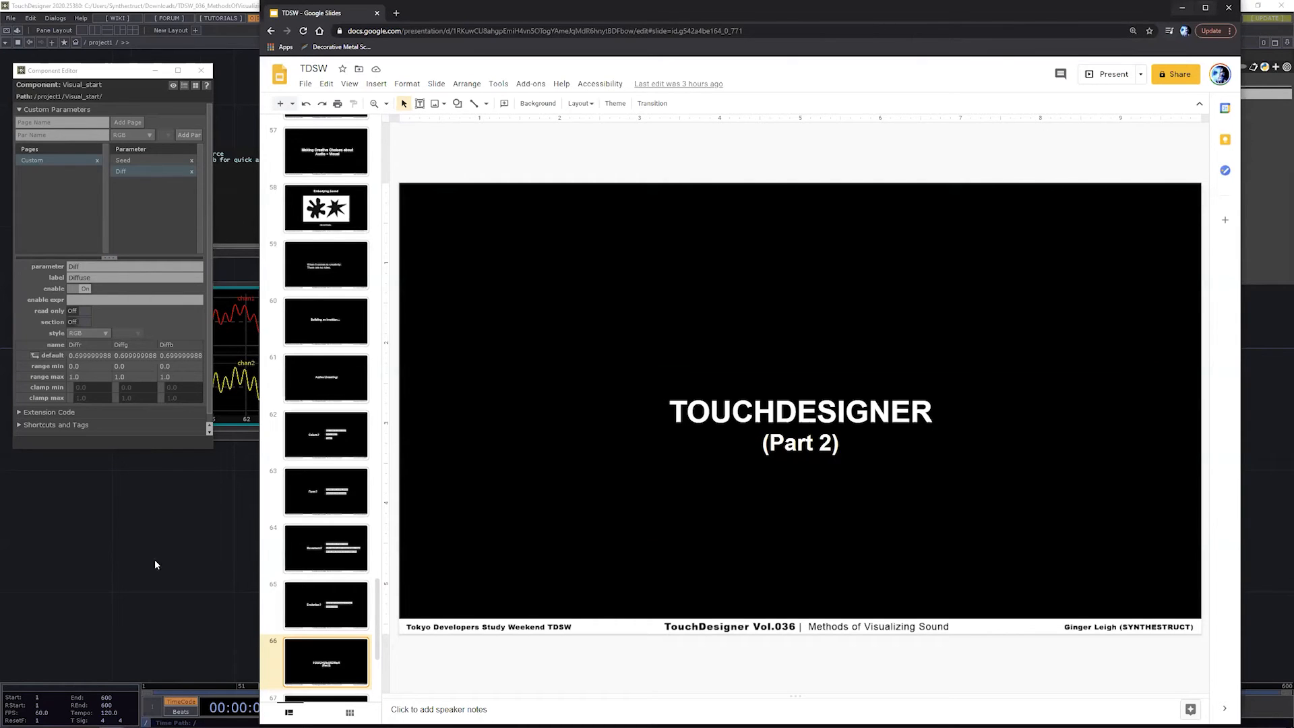
scroll(74, 560, "down", 4)
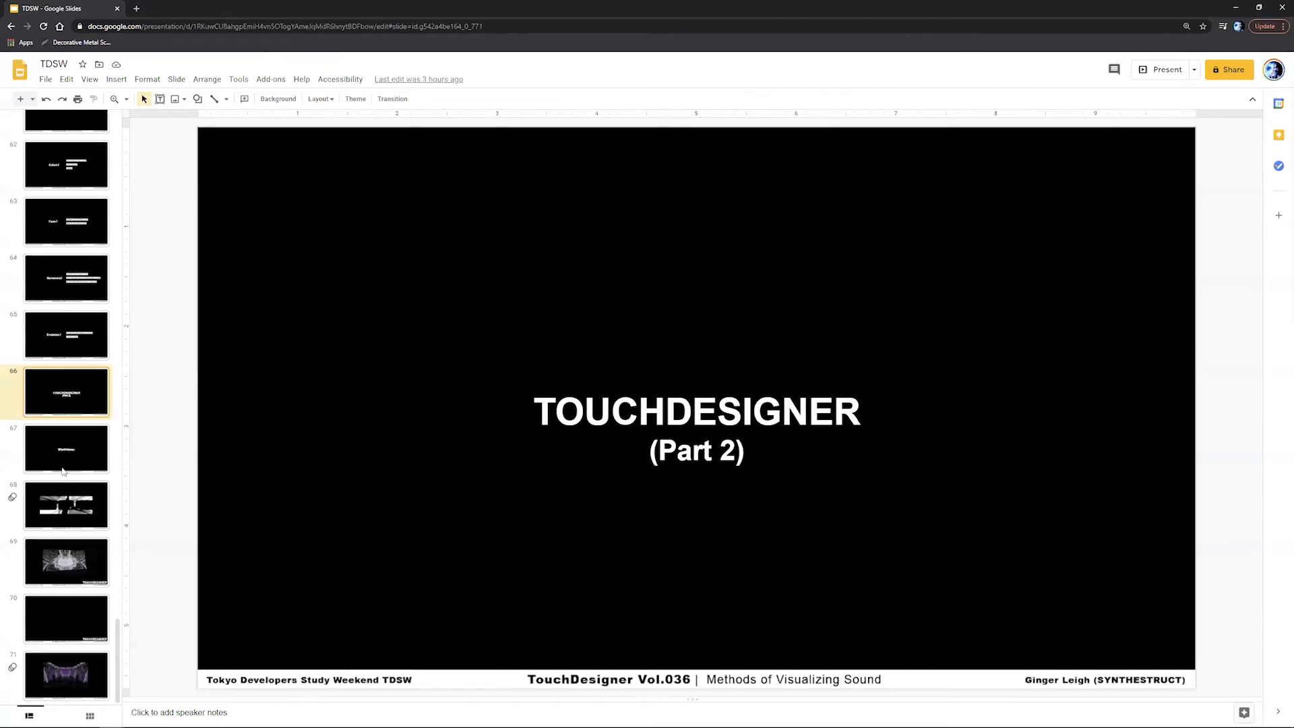
left_click(67, 489)
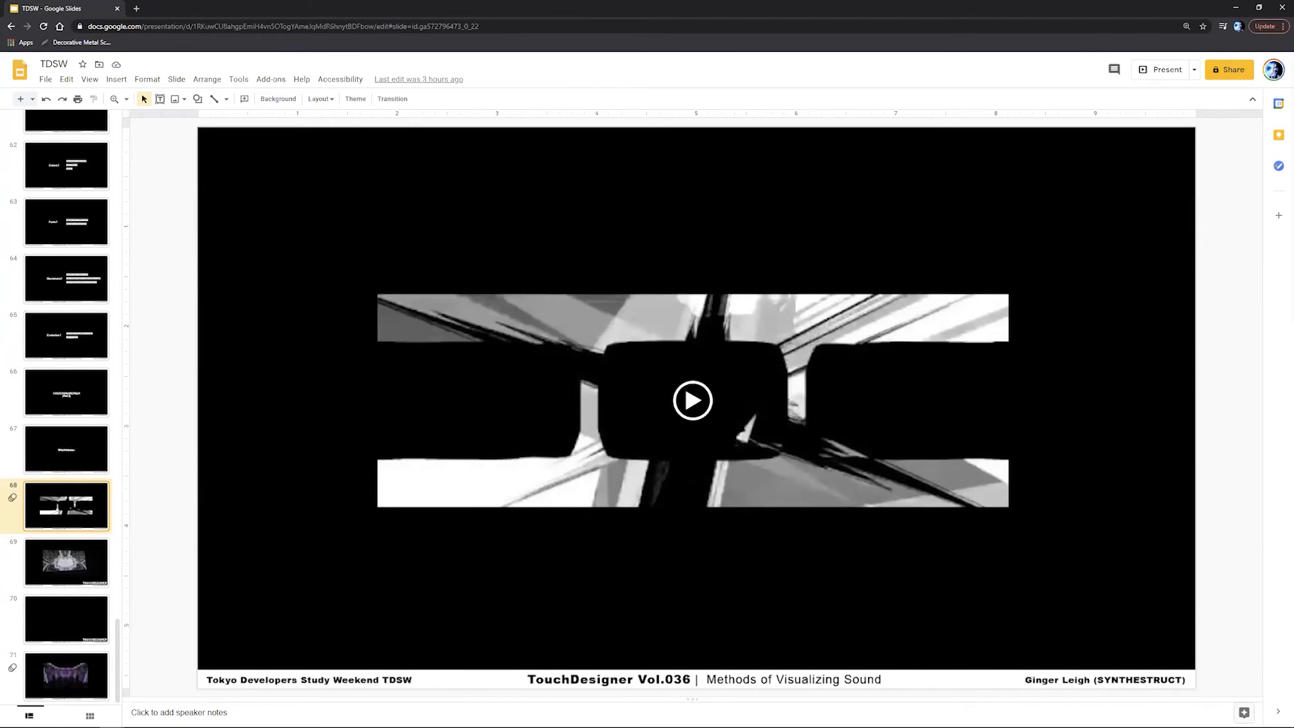
left_click(75, 466)
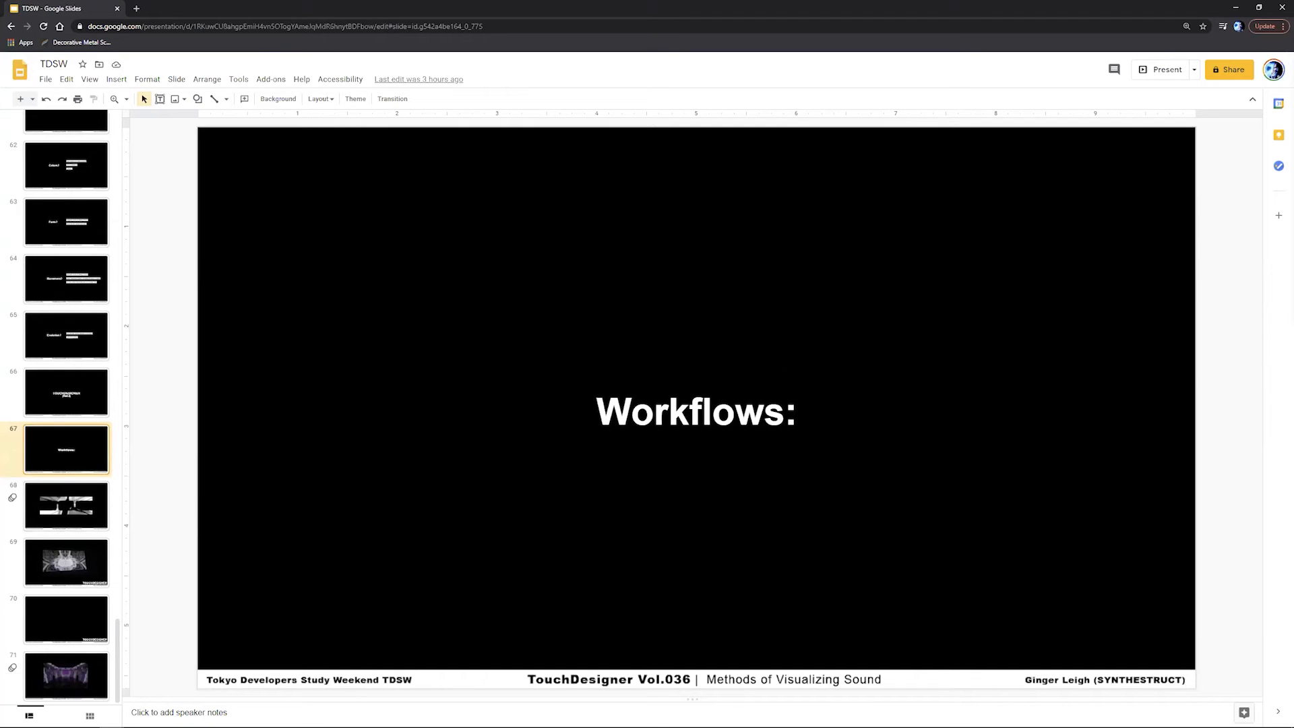
Step: Present slide 68 full screen, play its embedded video, and leave the presentation to display slide 69
left_click(73, 508)
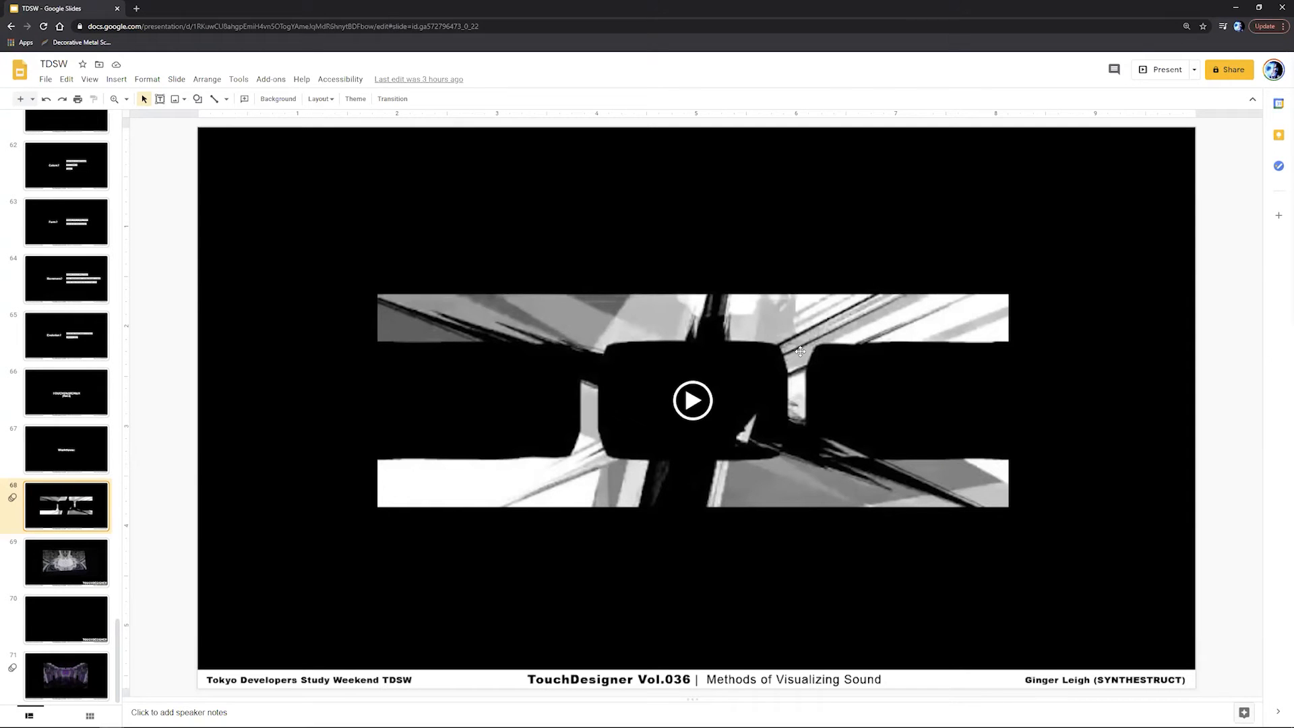
left_click(692, 408)
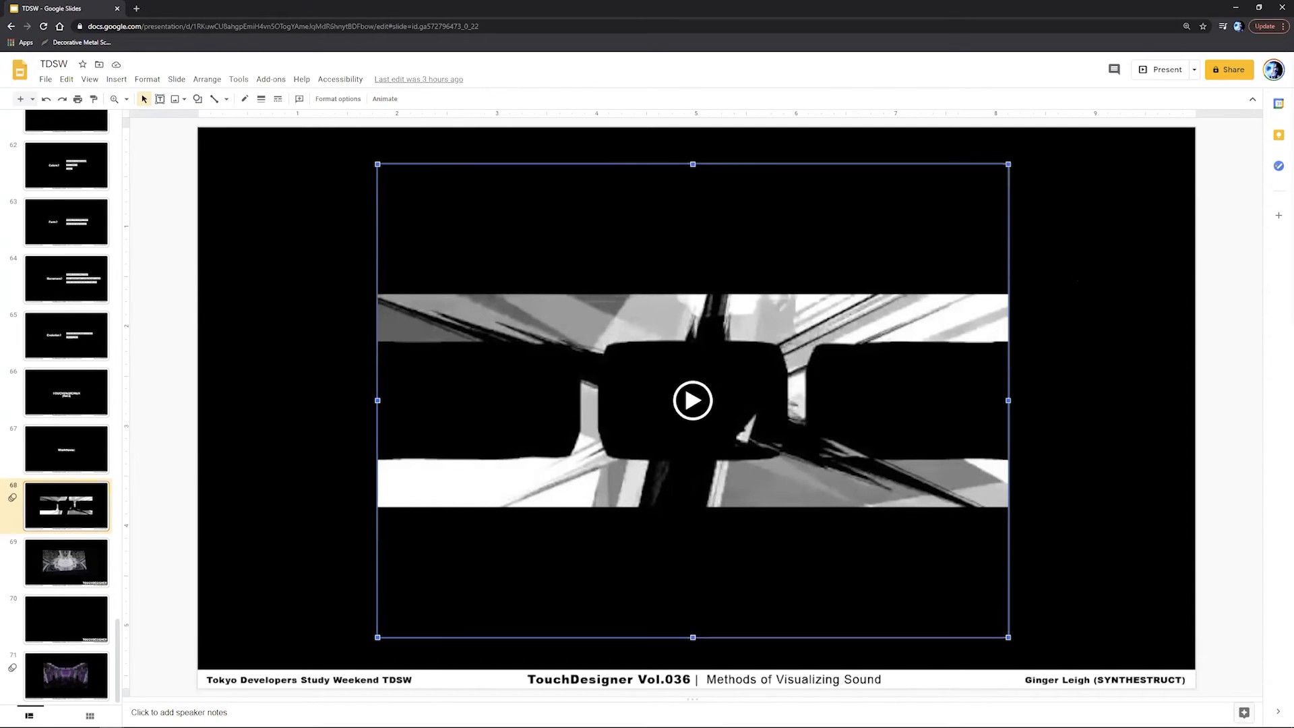
left_click(1056, 287)
left_click(1173, 68)
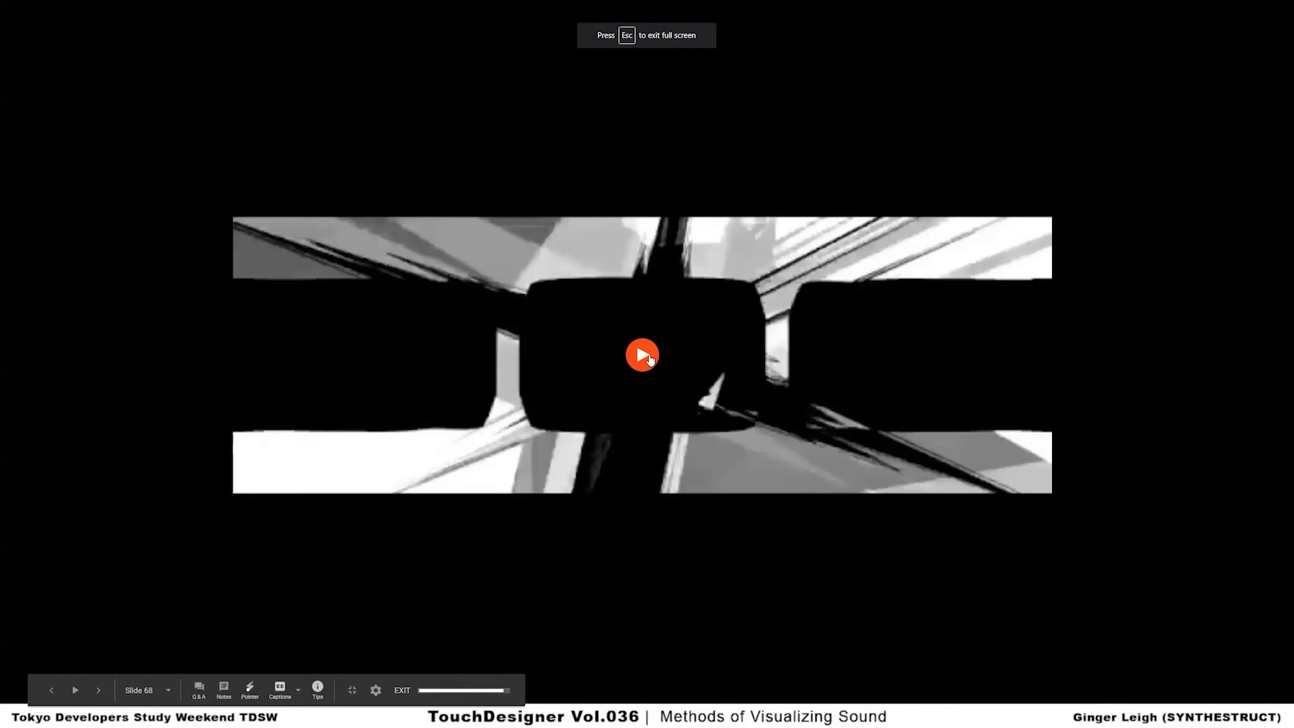
left_click(650, 359)
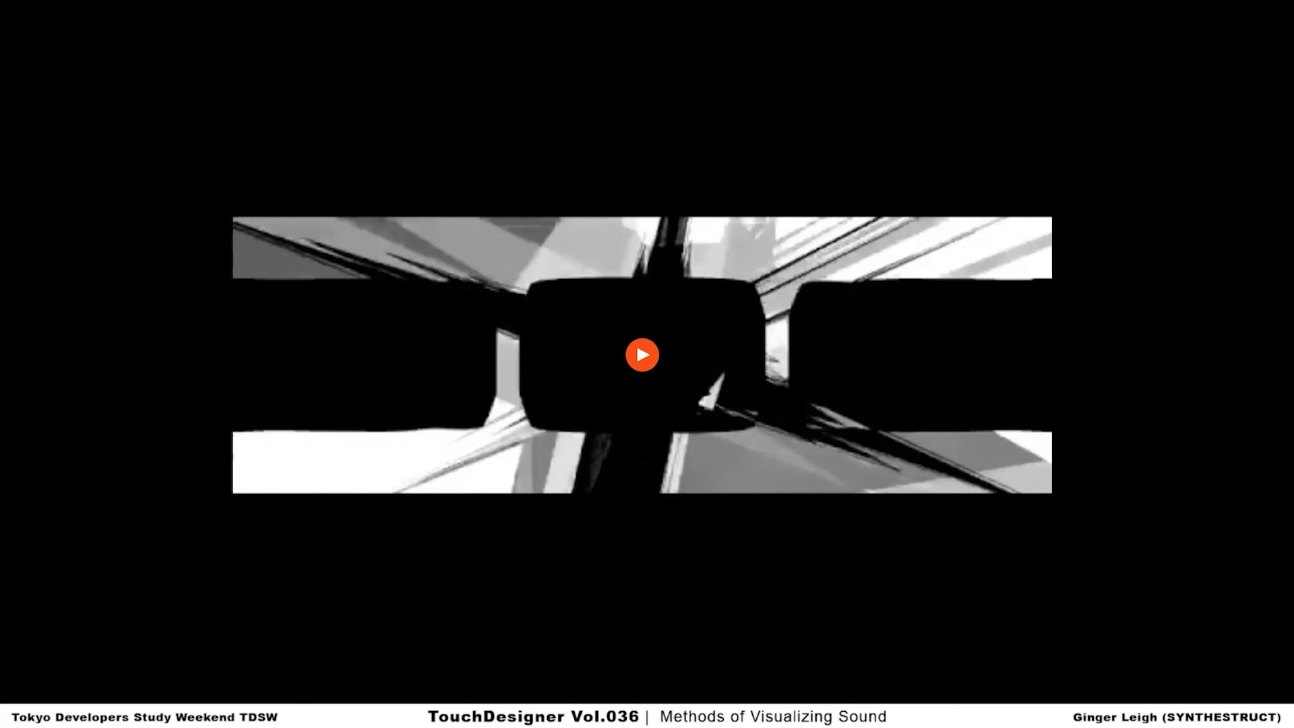
key("Escape")
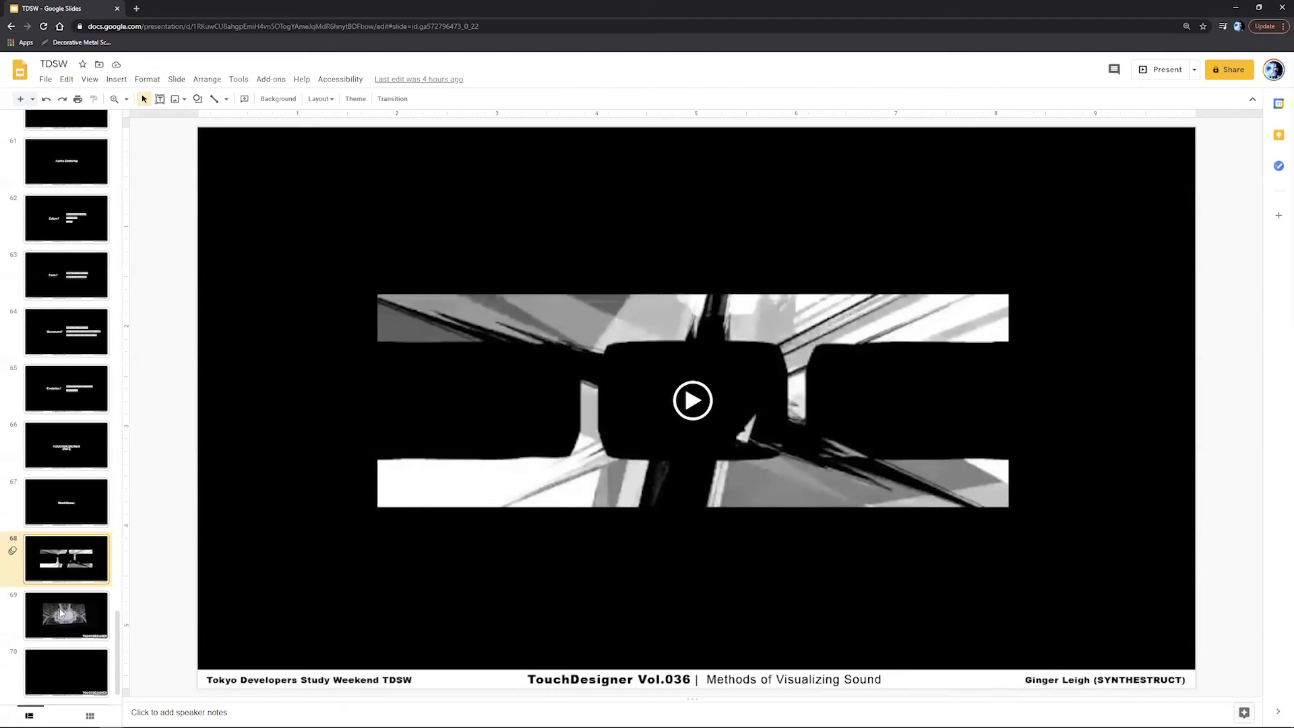
key("Down")
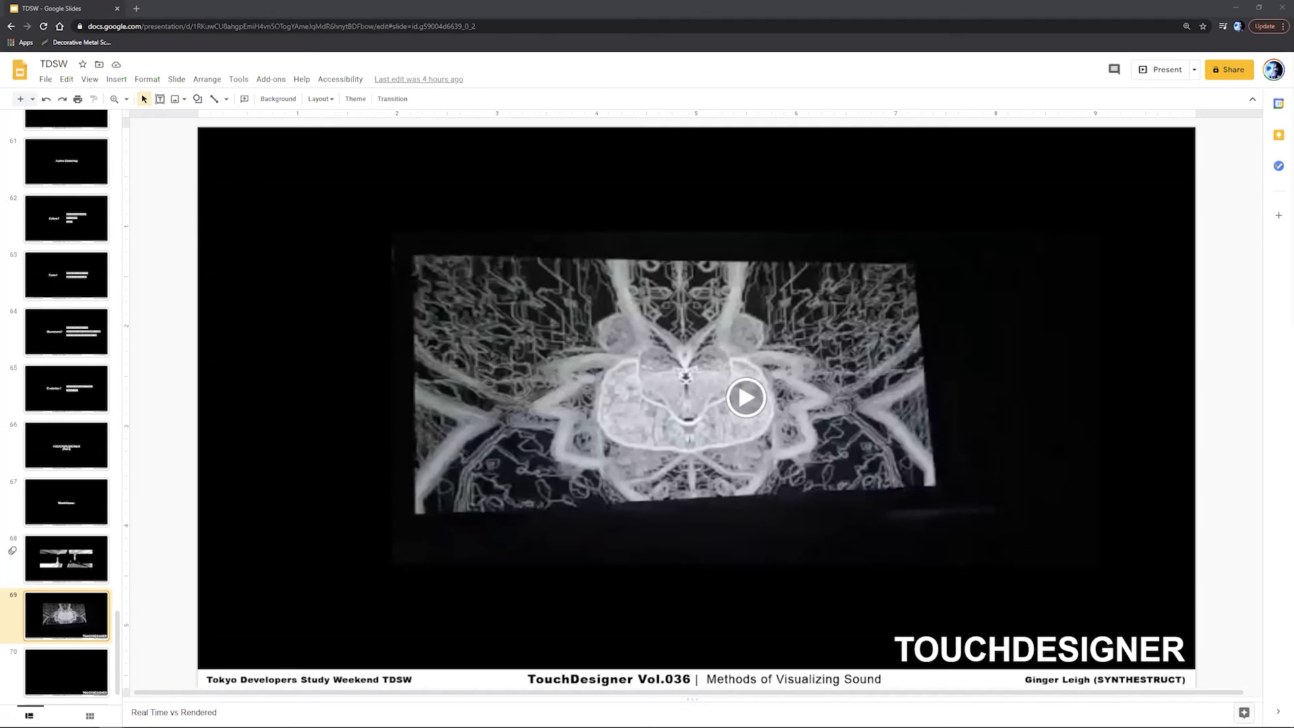
Step: Switch to the Showsync tools page in the browser, review LiveGrabber and the neighbouring Ableton Live tools, and return to the slides
left_click_drag(848, 38, 837, 43)
scroll(837, 439, "down", 1)
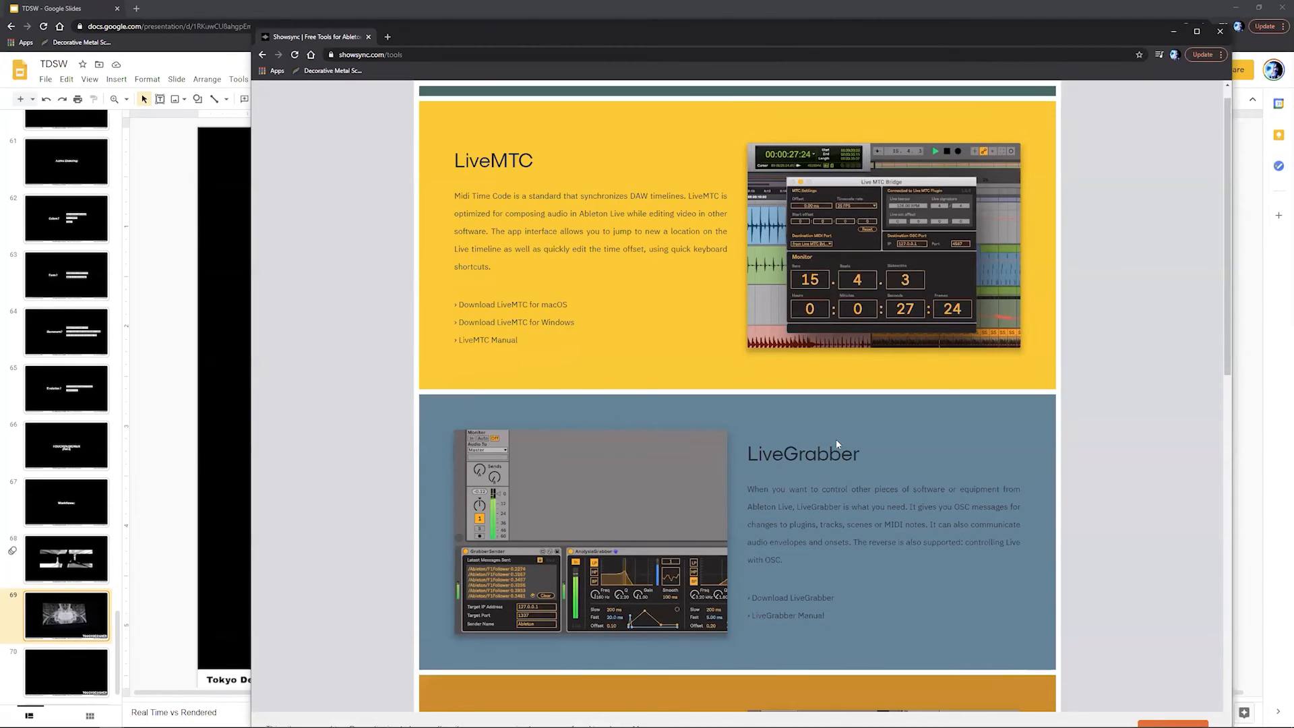
scroll(767, 408, "down", 3)
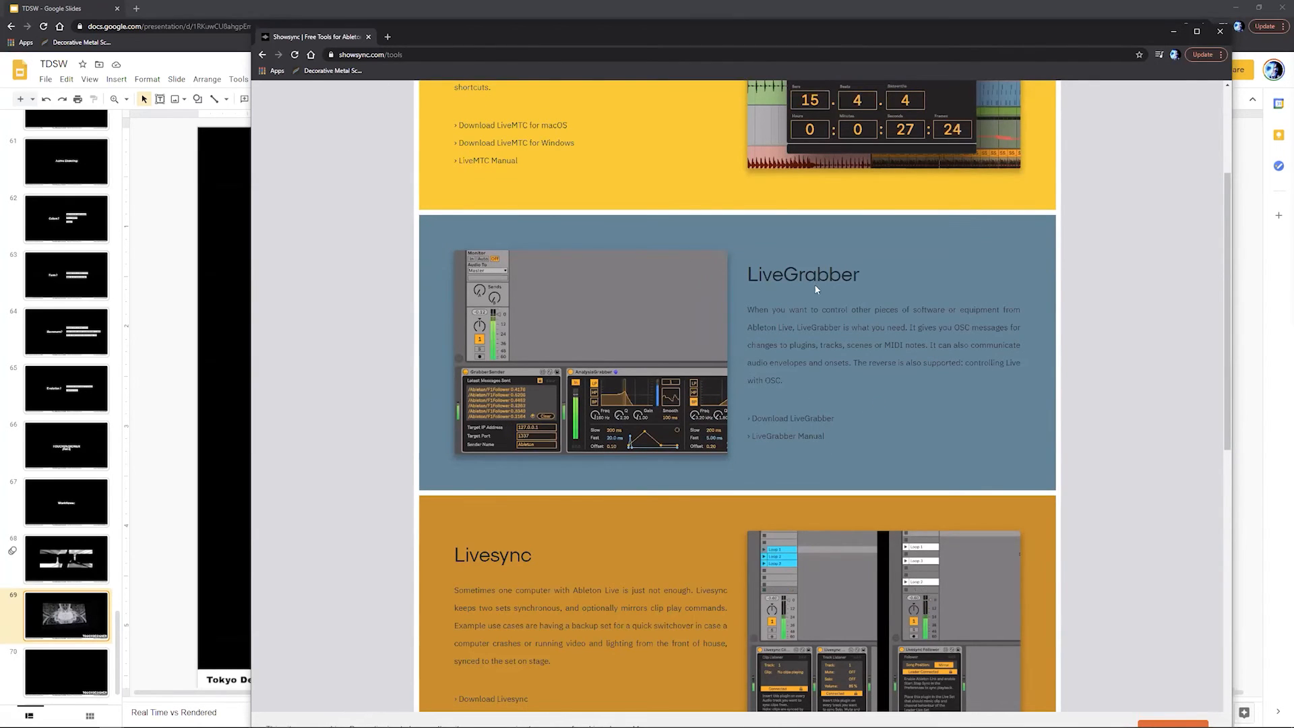
left_click(1196, 31)
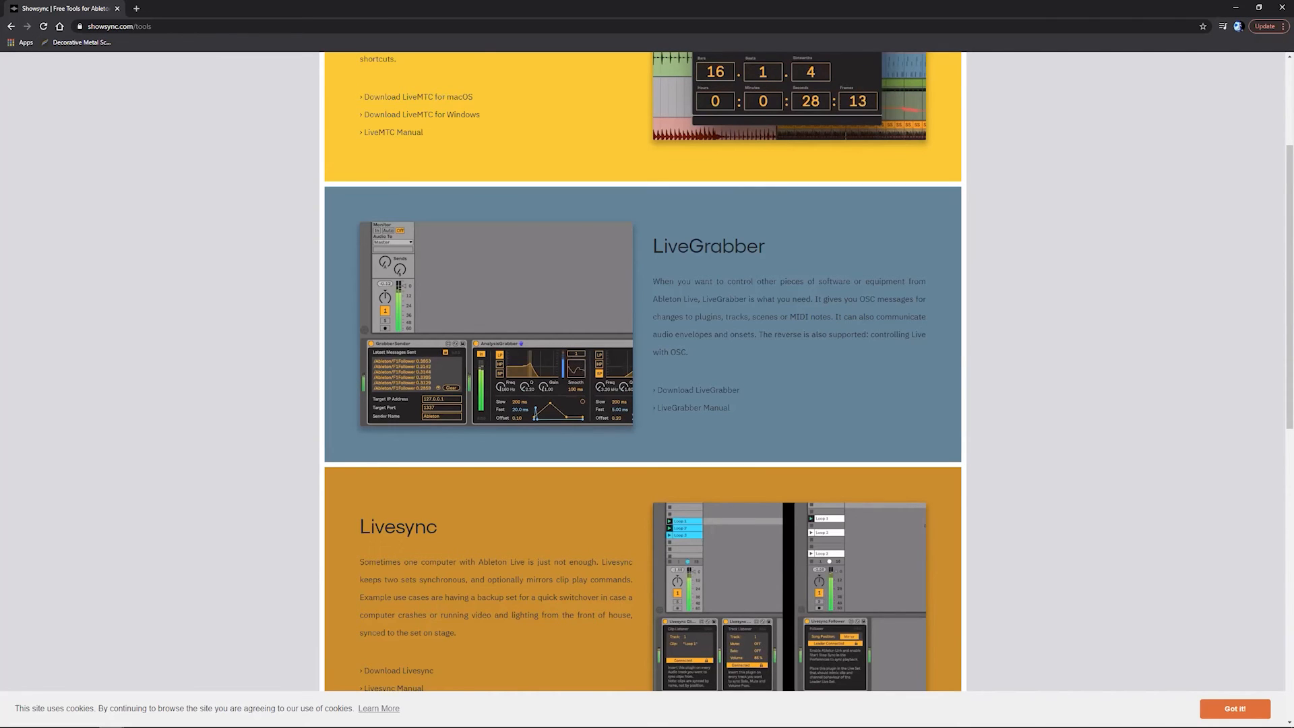
scroll(952, 391, "down", 2)
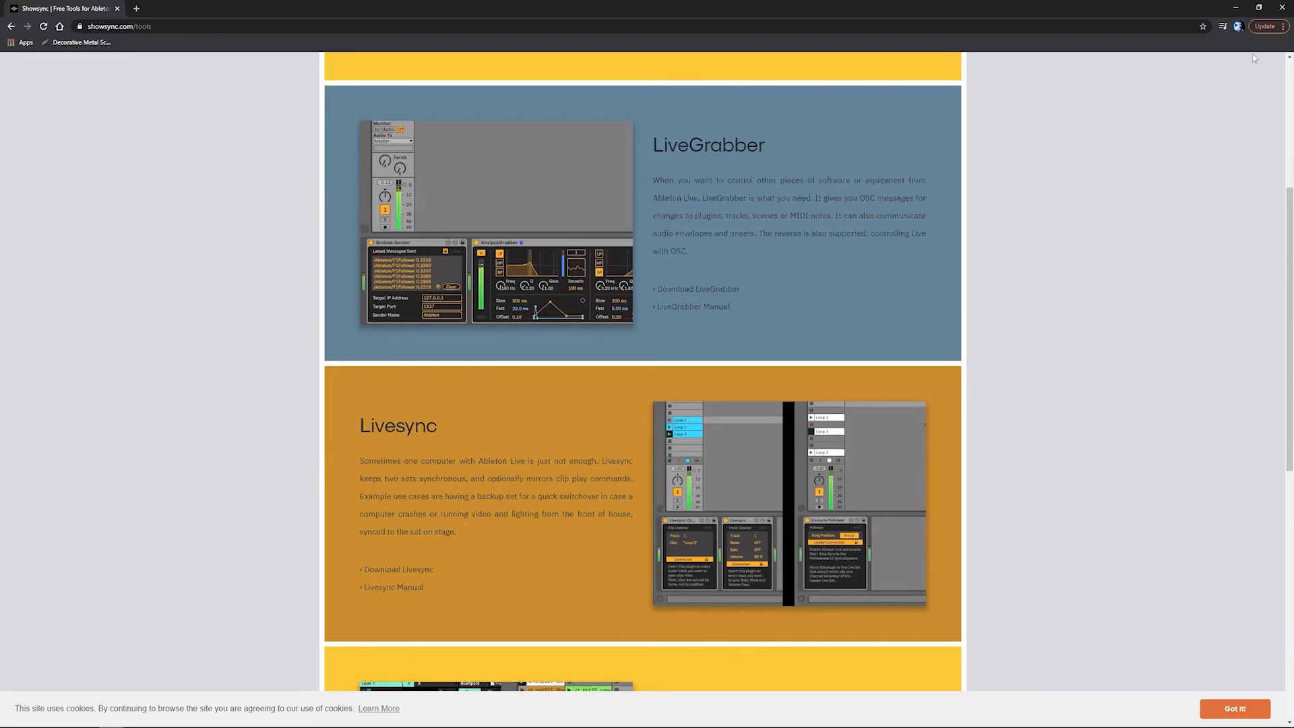
left_click(1238, 7)
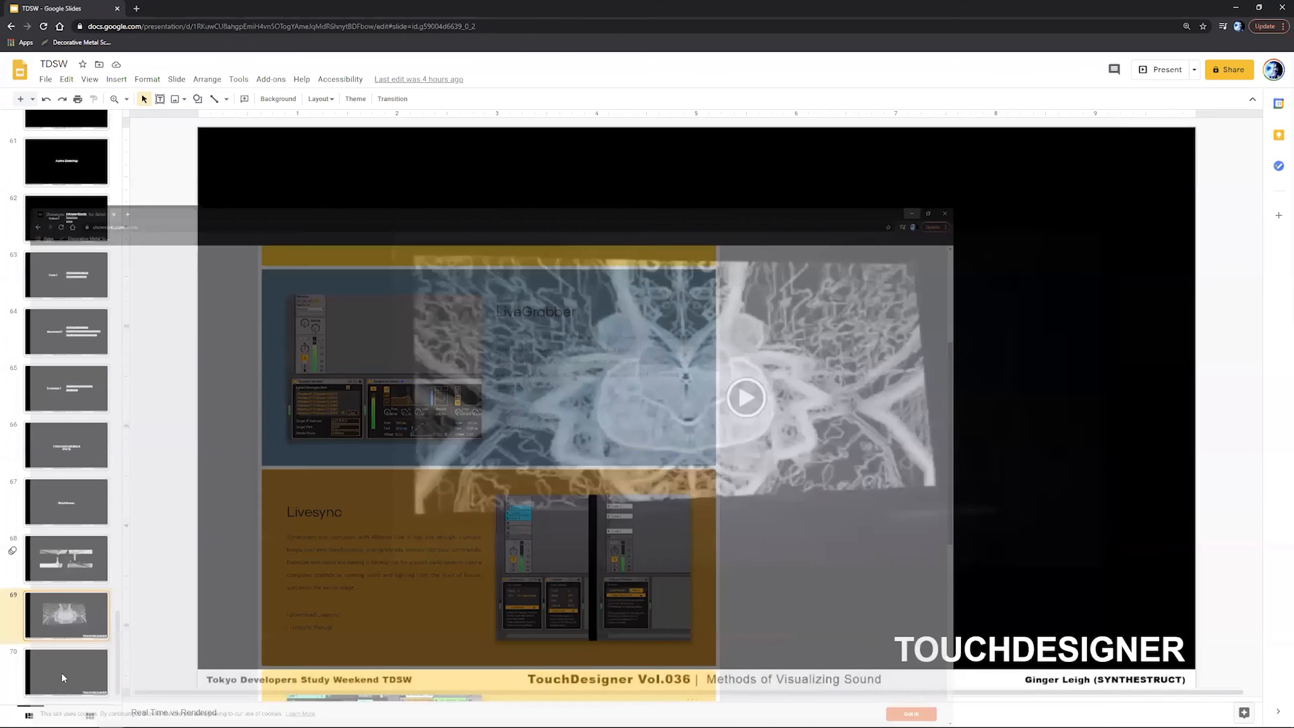
Step: Advance to slide 71, present it full screen, play its performance video, and exit the presentation
key("Down")
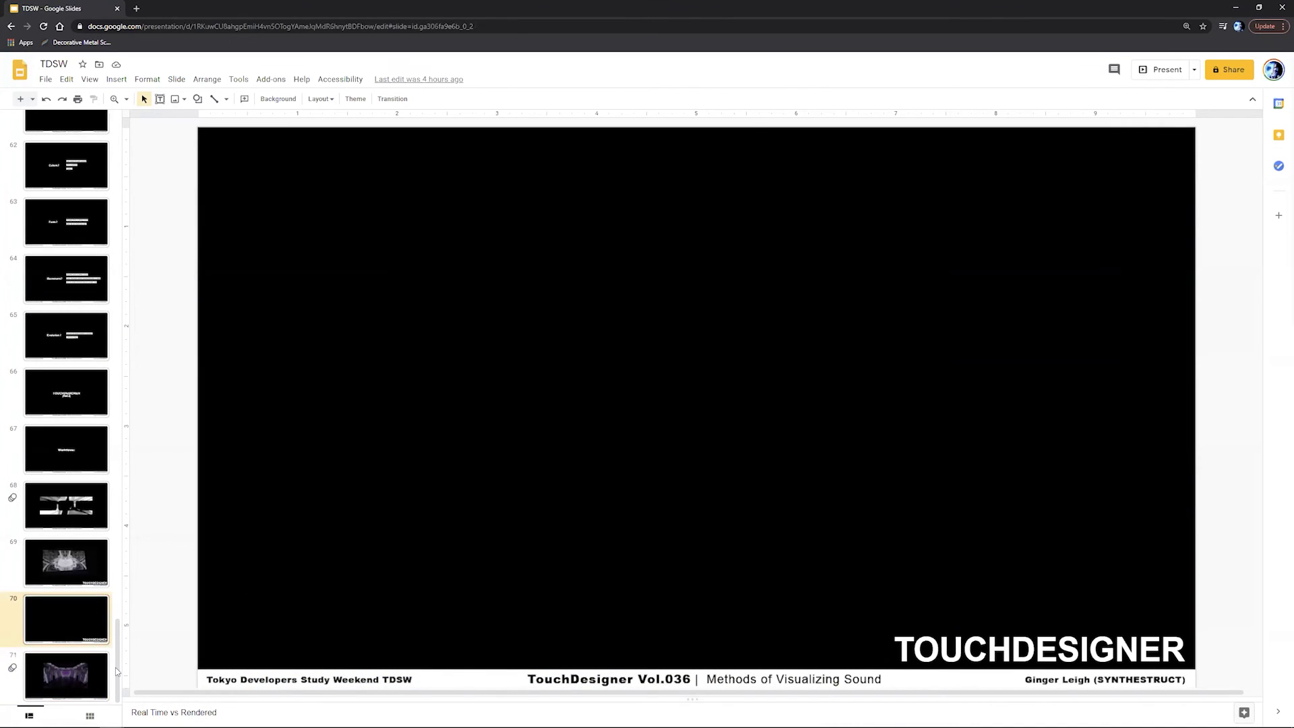
key("Down")
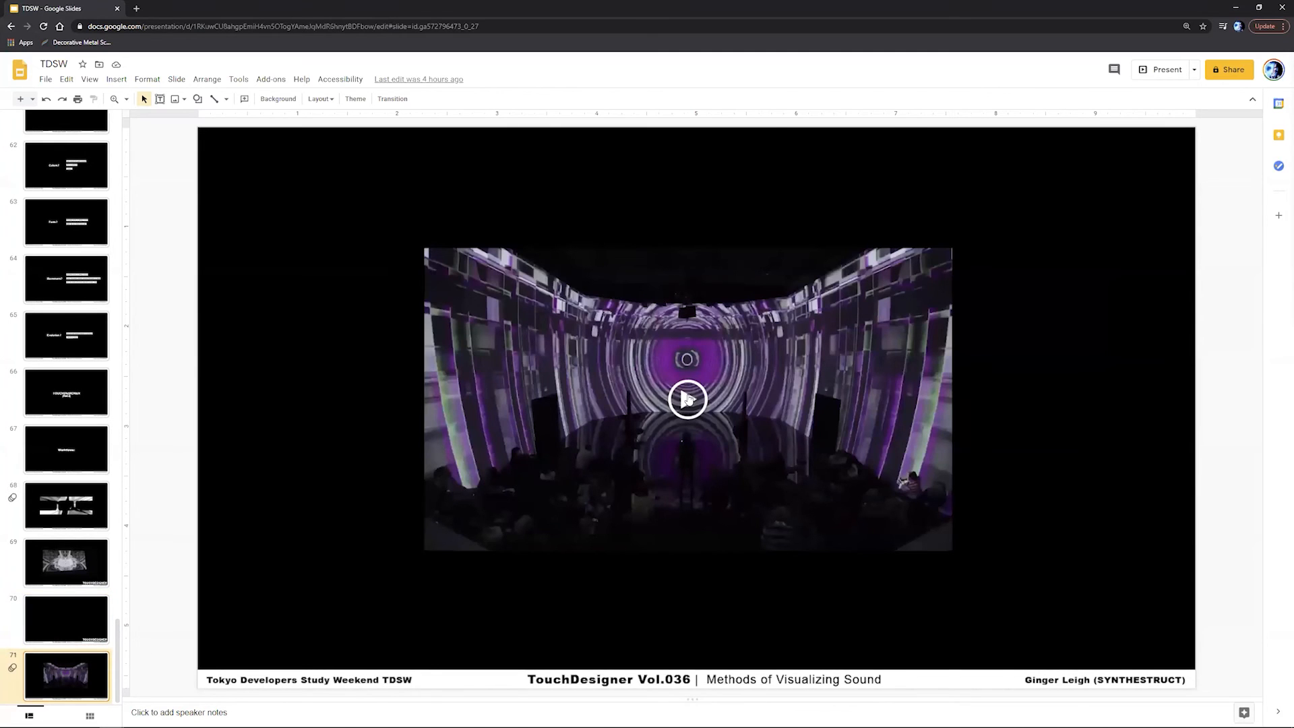
left_click(902, 622)
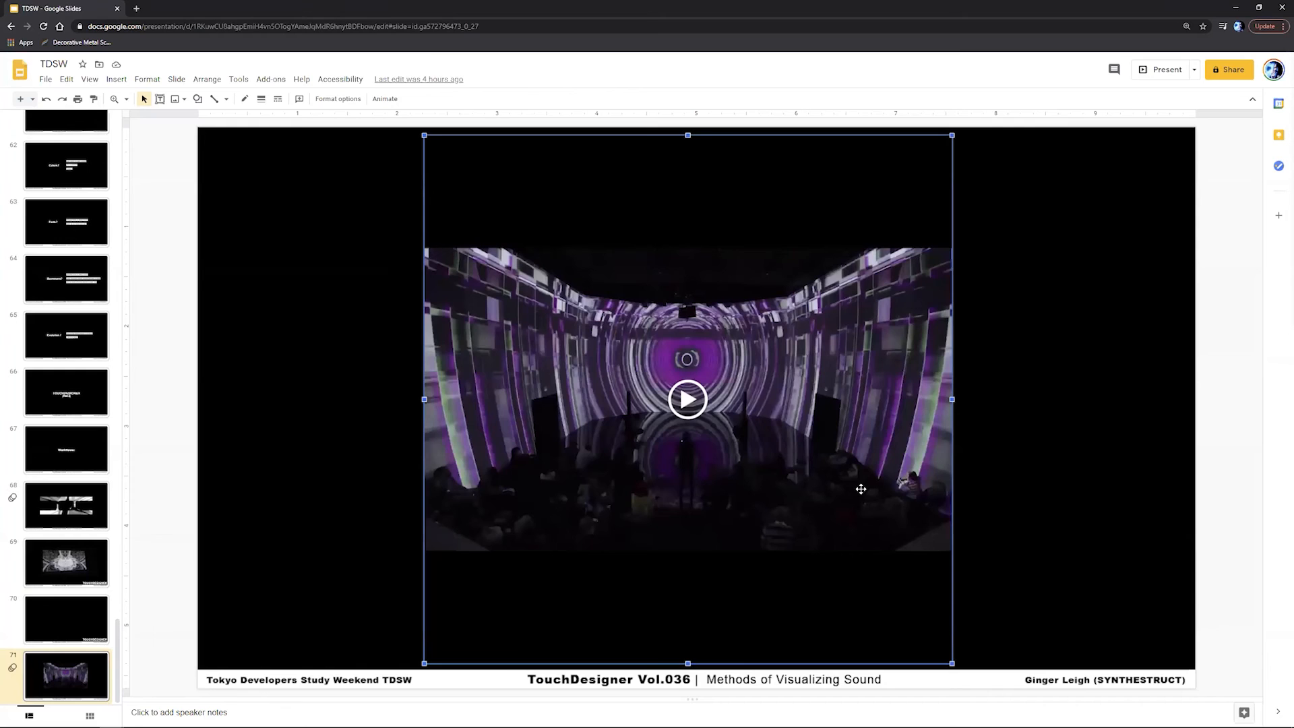
key("ctrl+F5")
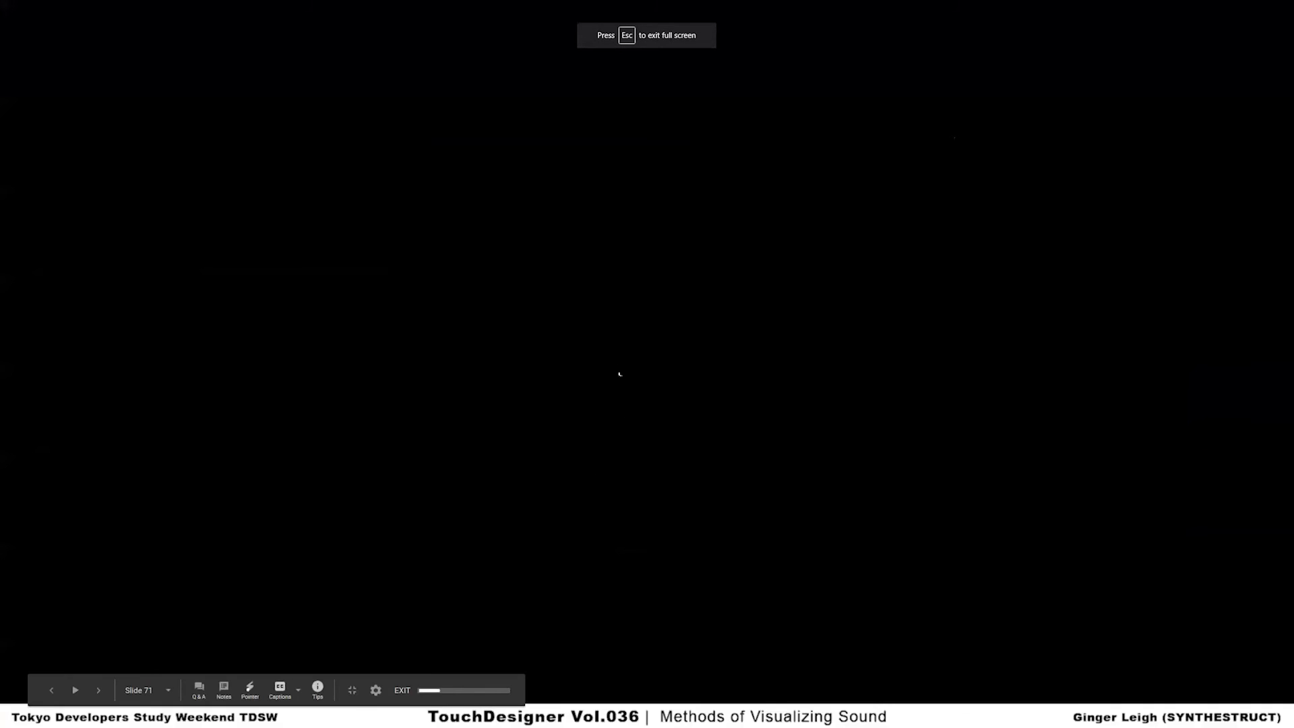
left_click(633, 355)
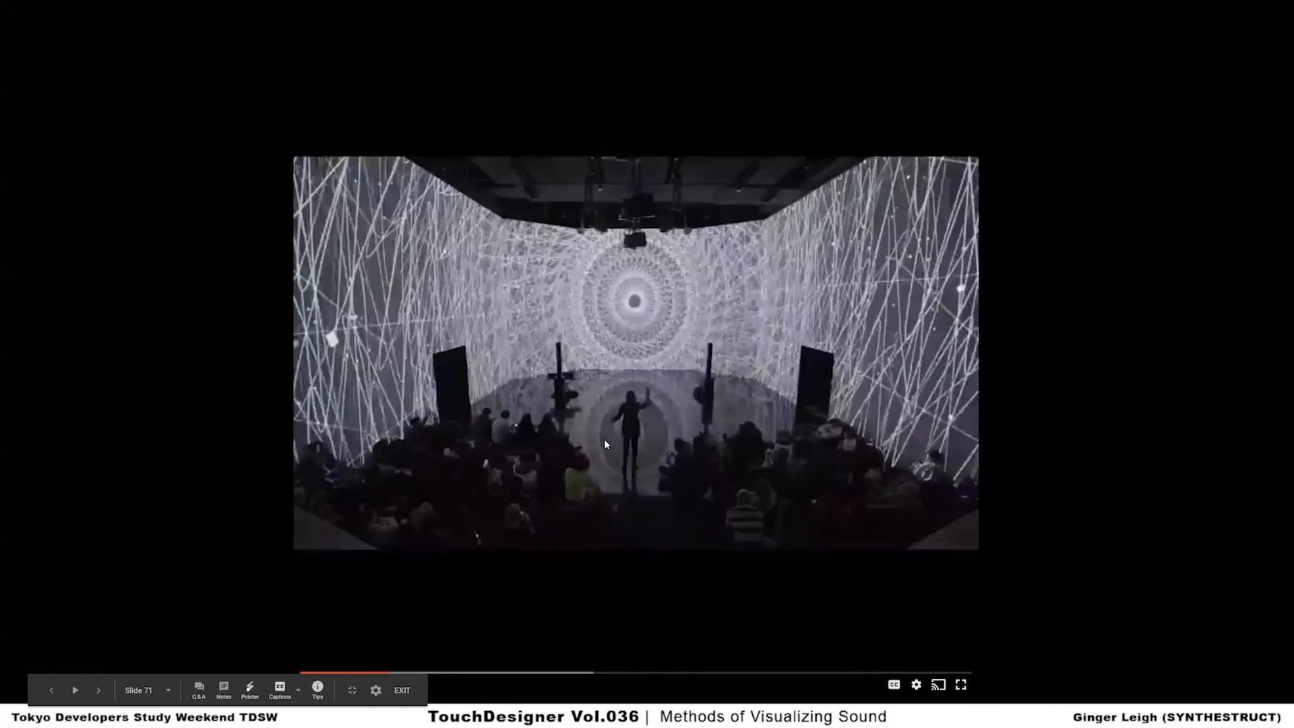
key("Escape")
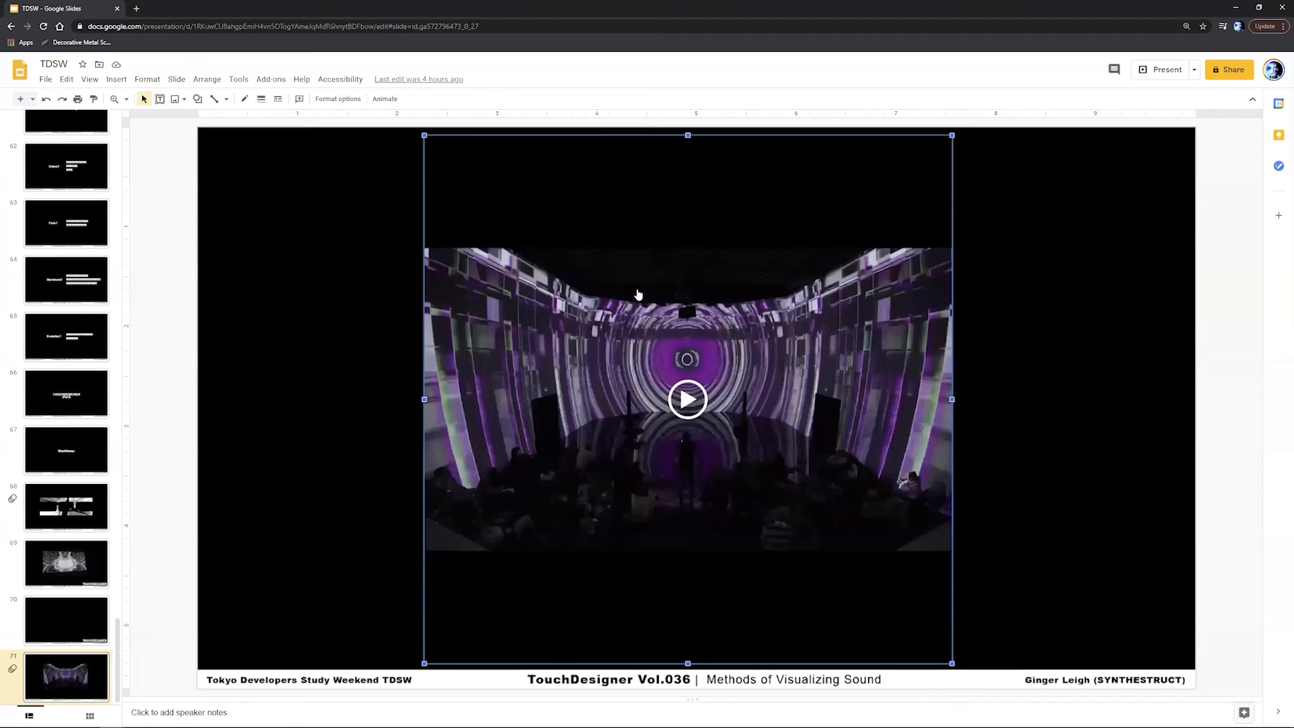
Step: Present slide 71 again, pause its performance video at 0:30, and resume playback
key("ctrl+F5")
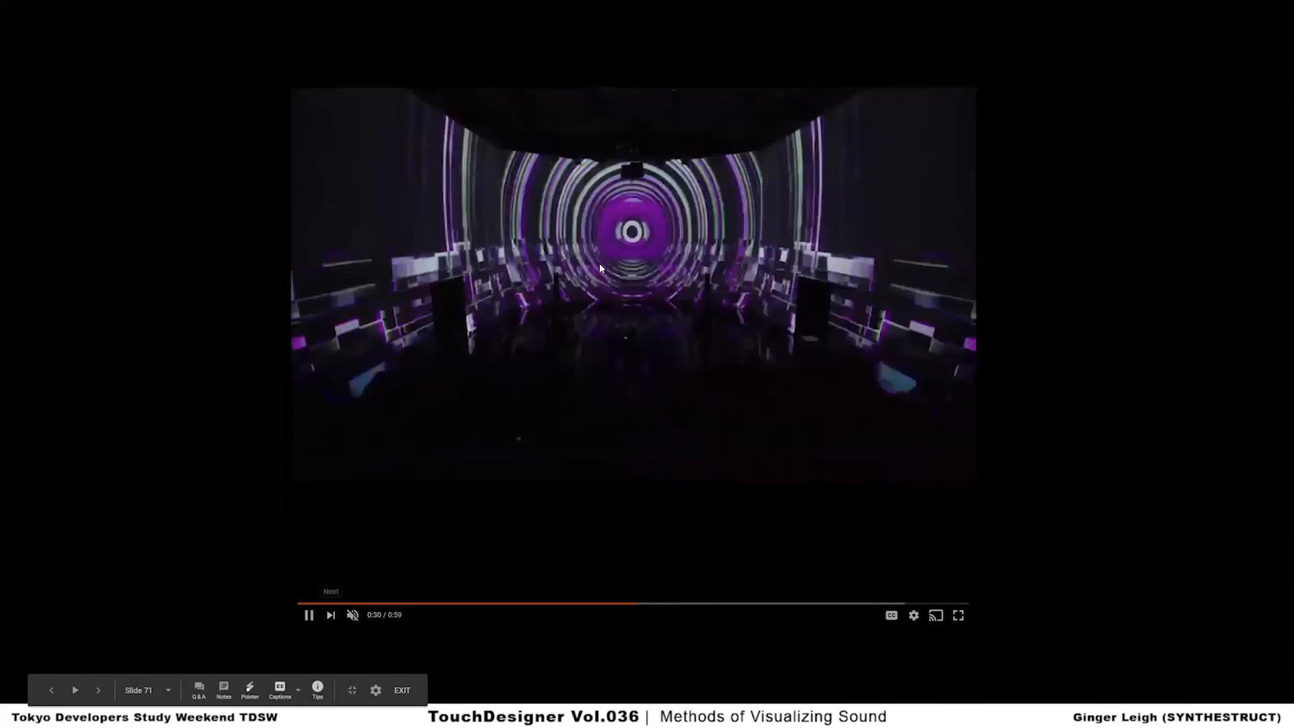
left_click(600, 264)
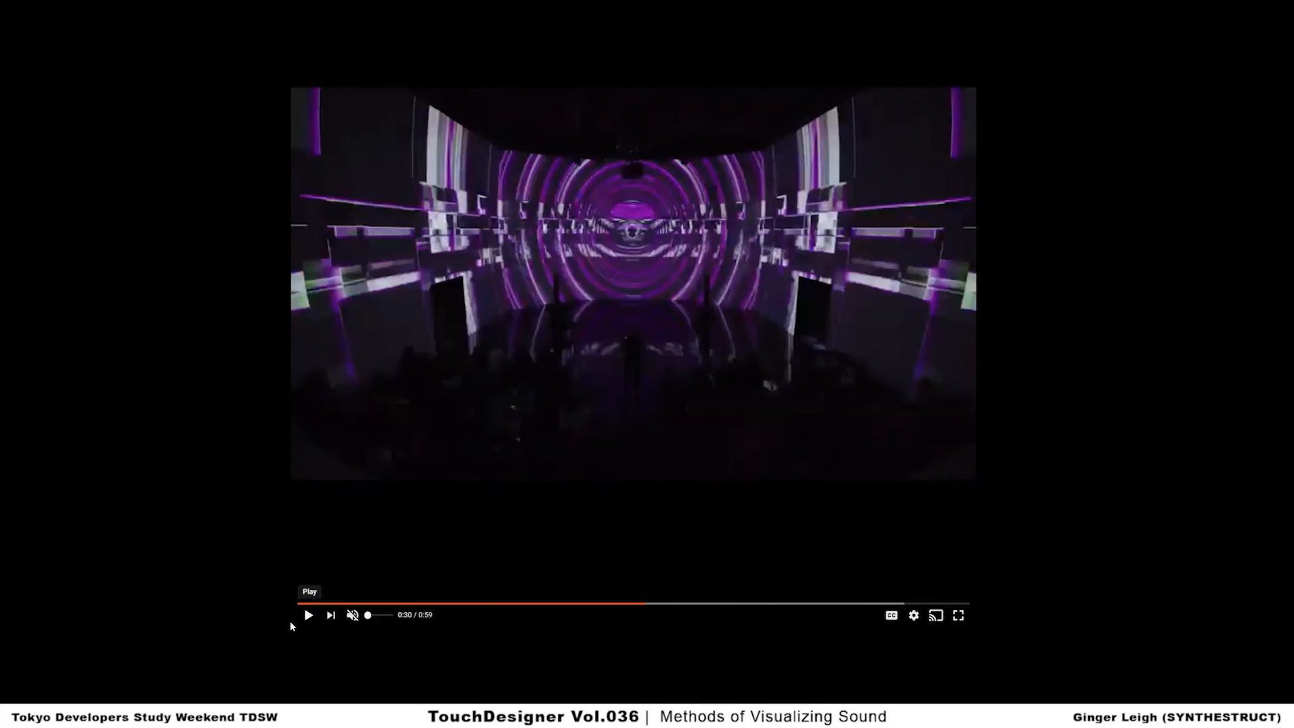
key("space")
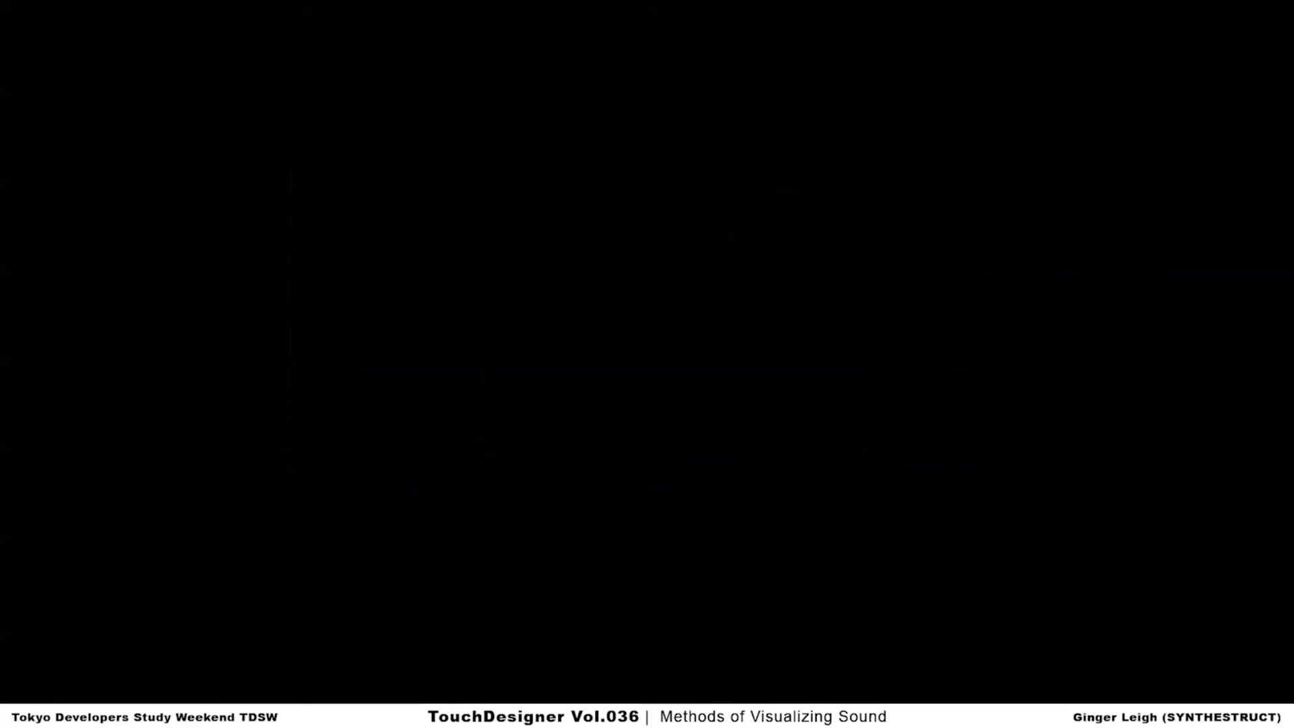
Step: Pause the performance video at 0:55 and exit the full-screen presentation, keeping slide 71 selected in the editor
left_click(310, 615)
left_click(309, 614)
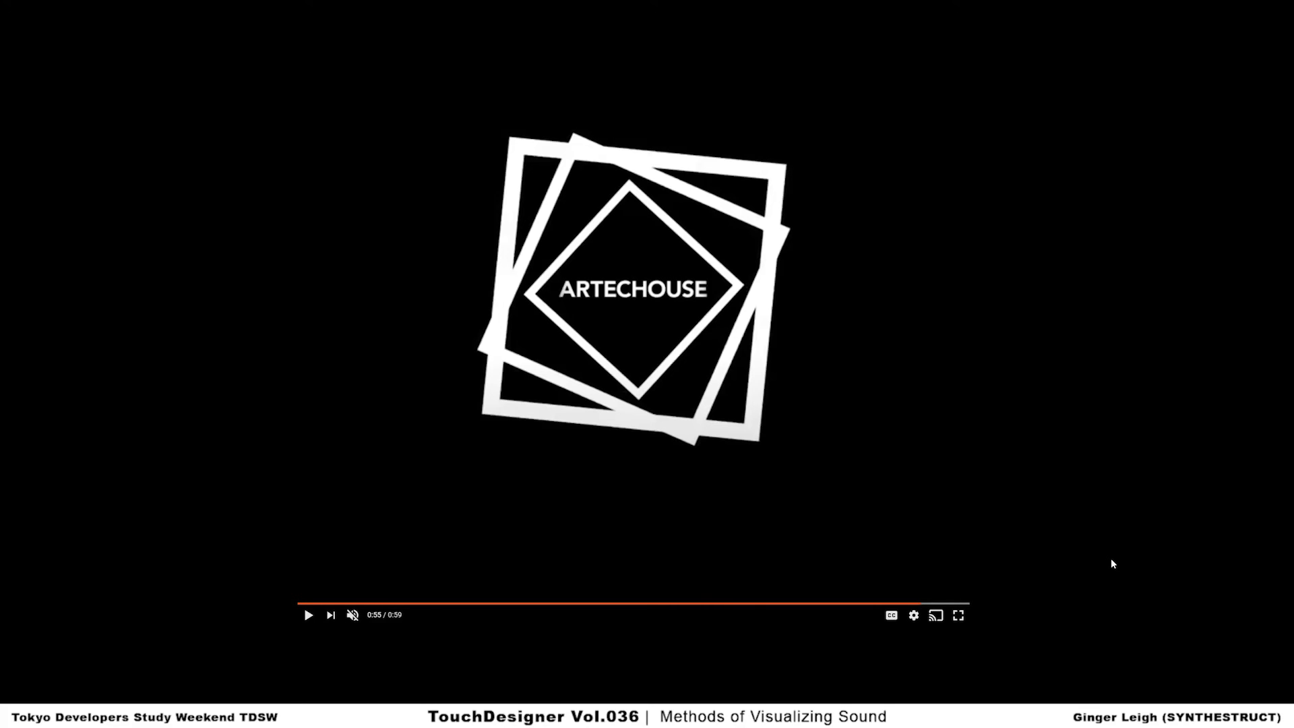
key("Escape")
left_click(63, 612)
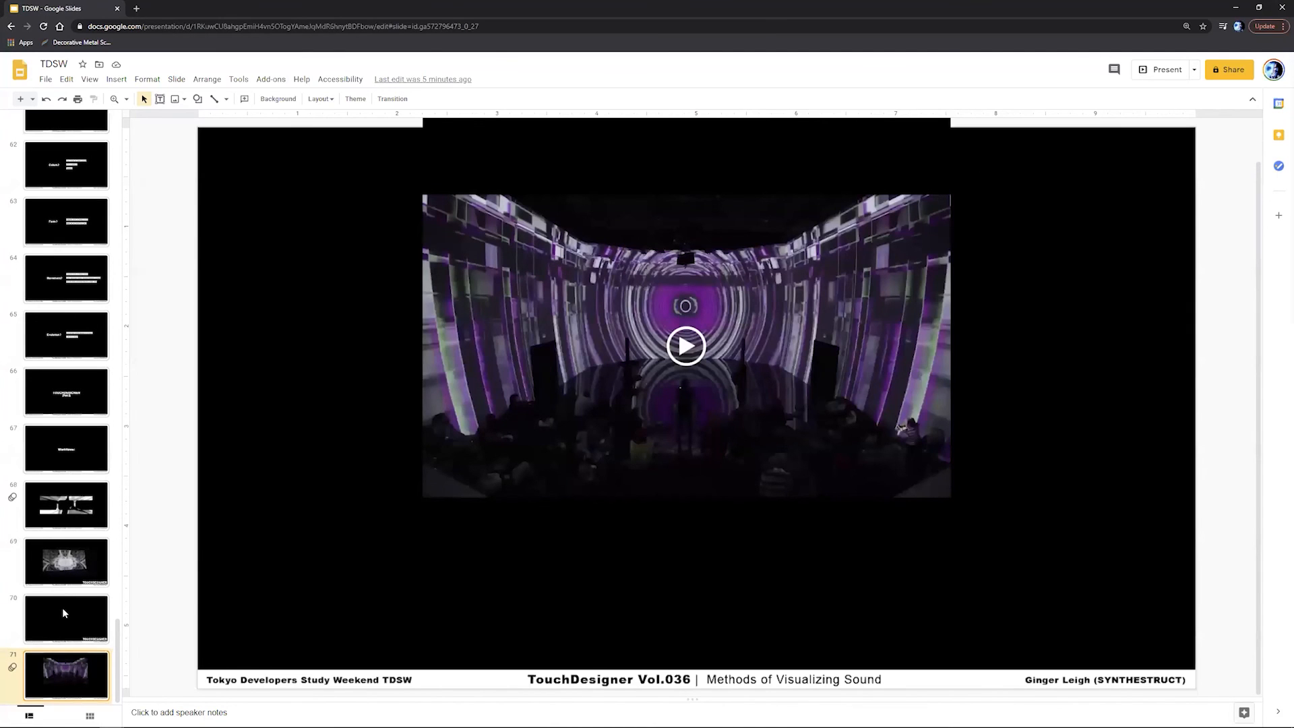
left_click(73, 667)
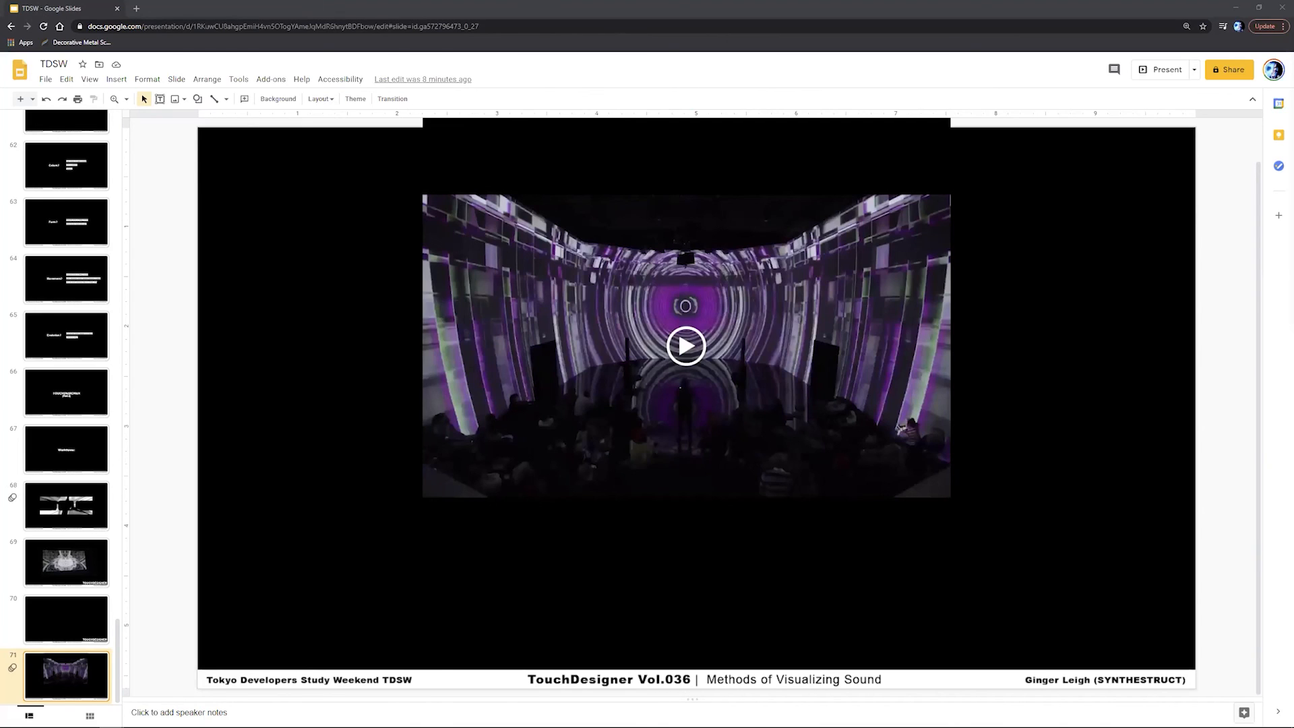
Step: Switch to TouchDesigner and add a MIDI Out CHOP in the empty network area below the Visual_start component
mouse_move(54, 715)
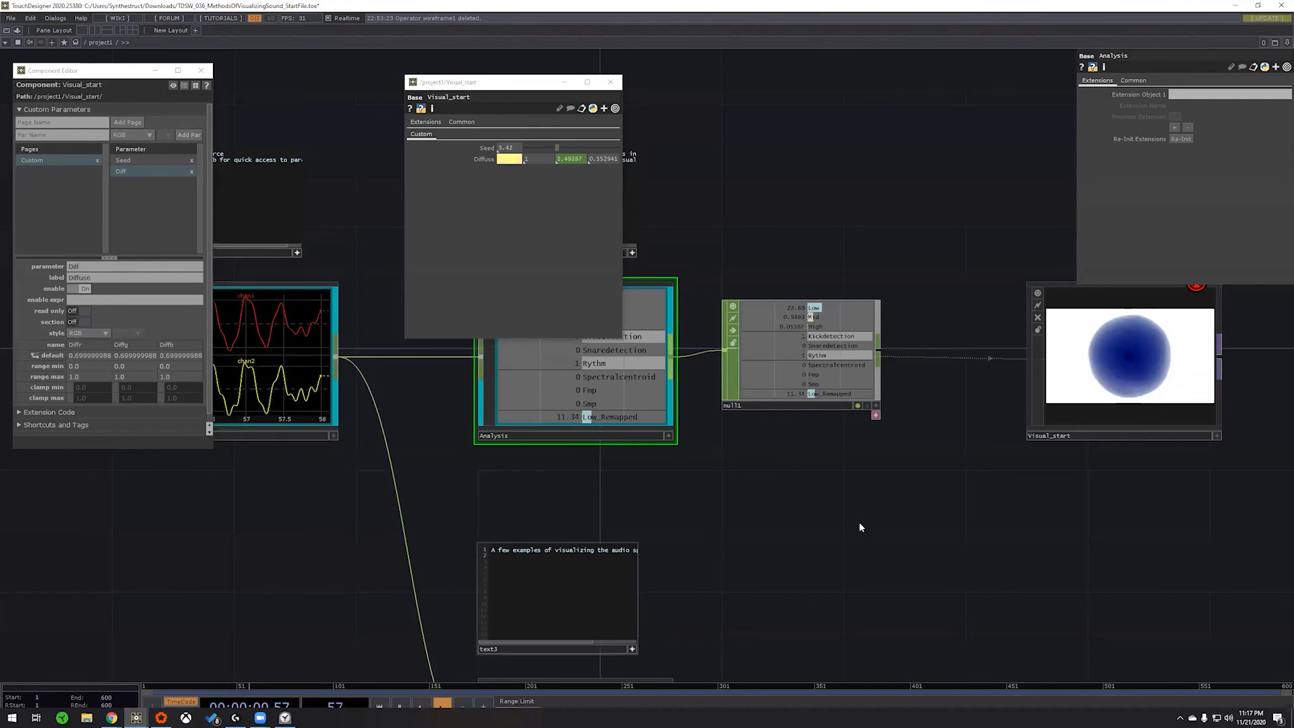
left_click_drag(858, 522, 822, 358)
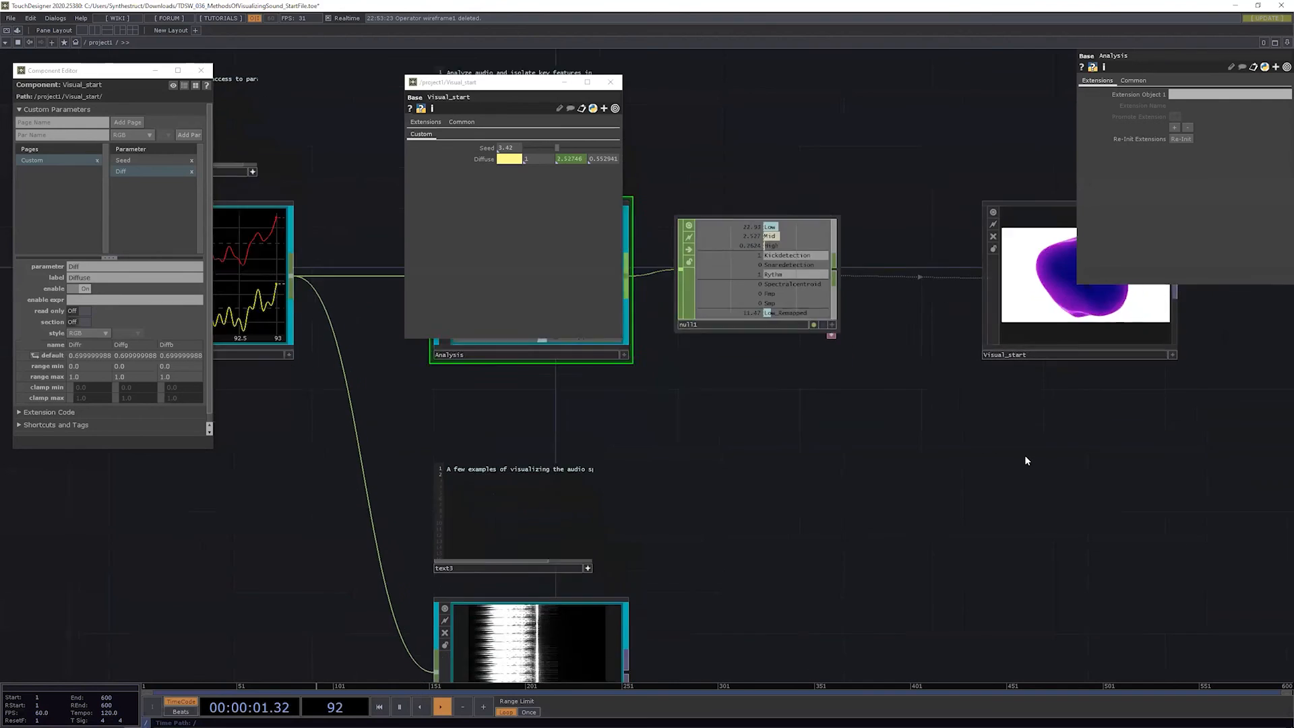
left_click_drag(1024, 455, 928, 345)
key("Tab")
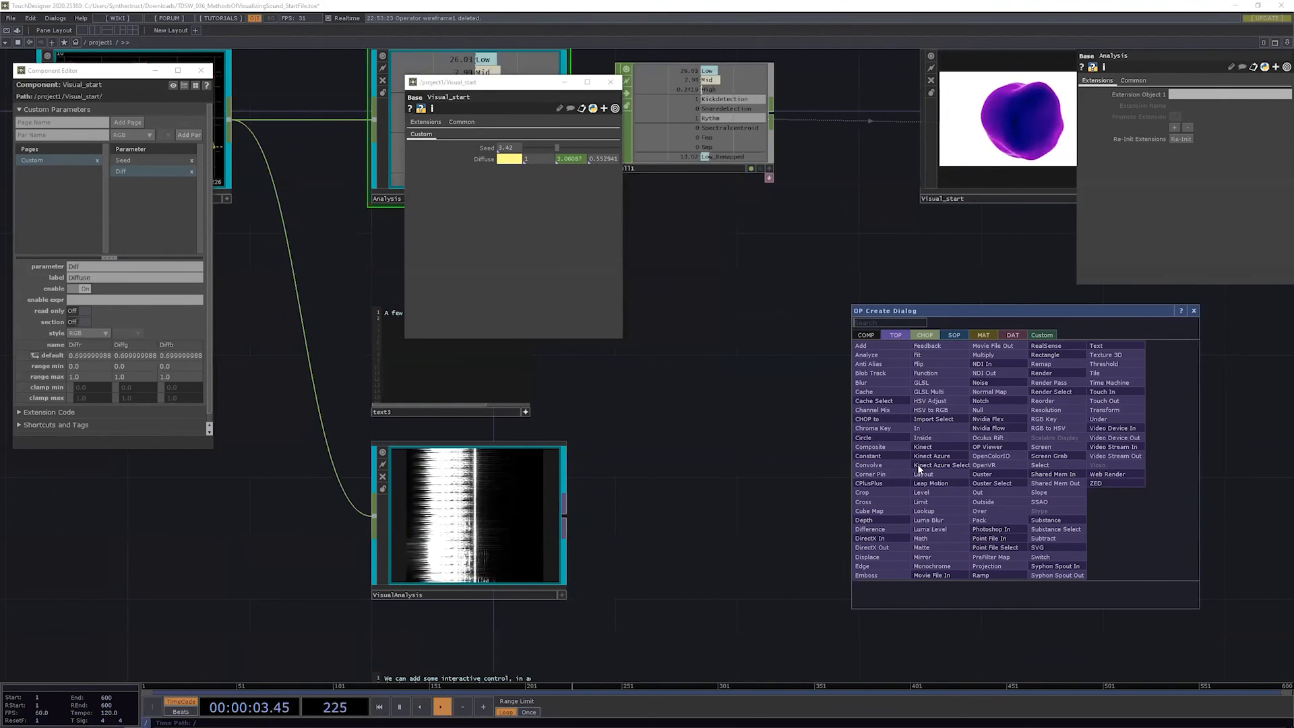
left_click(921, 335)
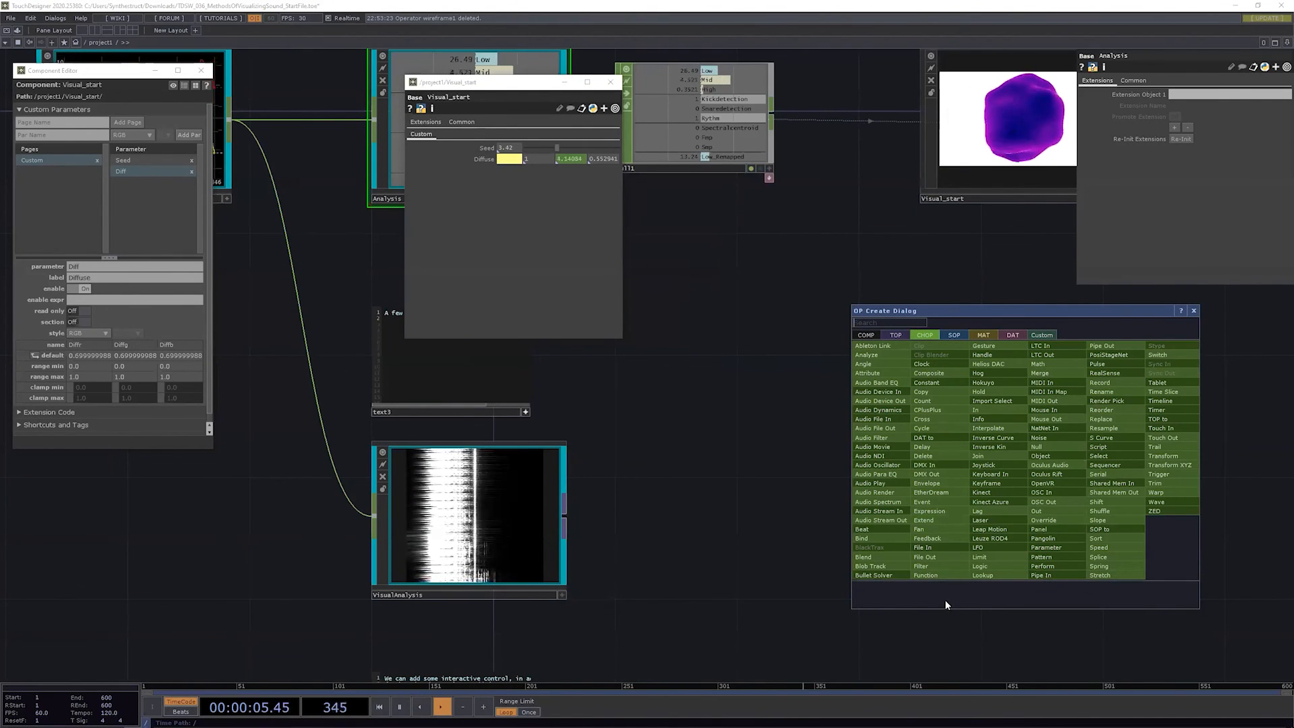
left_click(1066, 398)
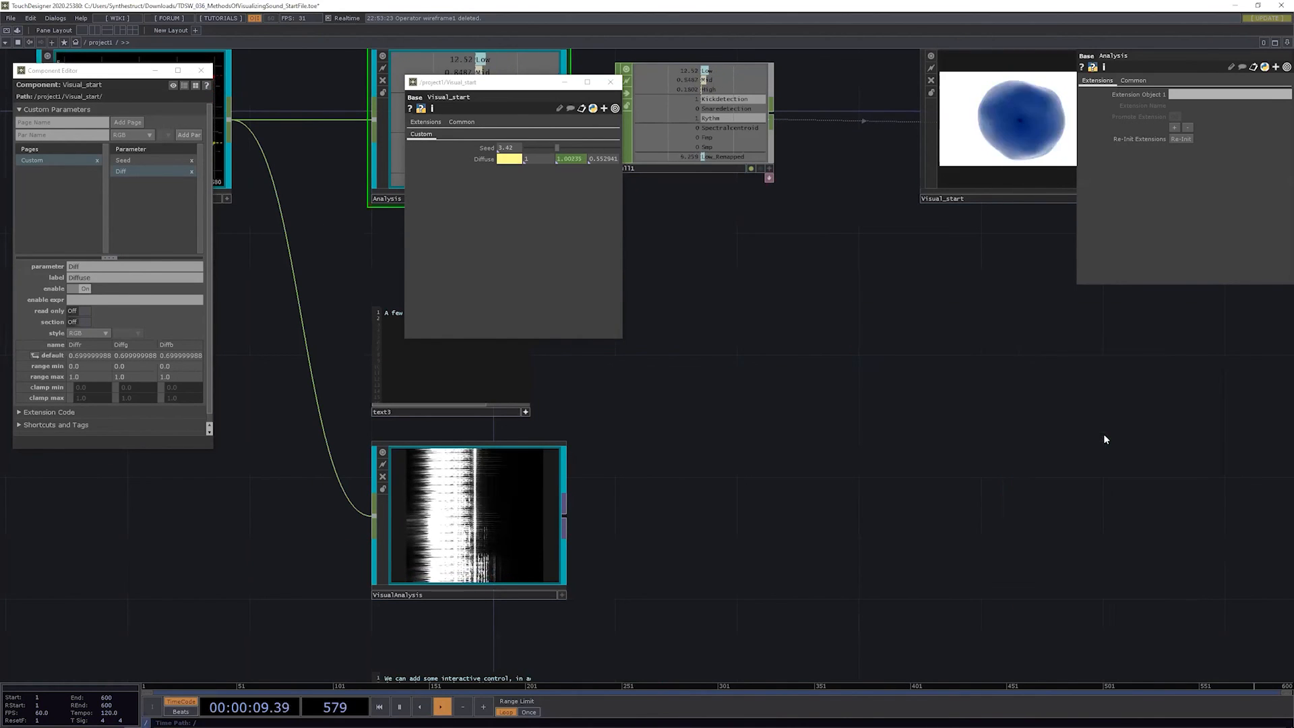
left_click(1170, 508)
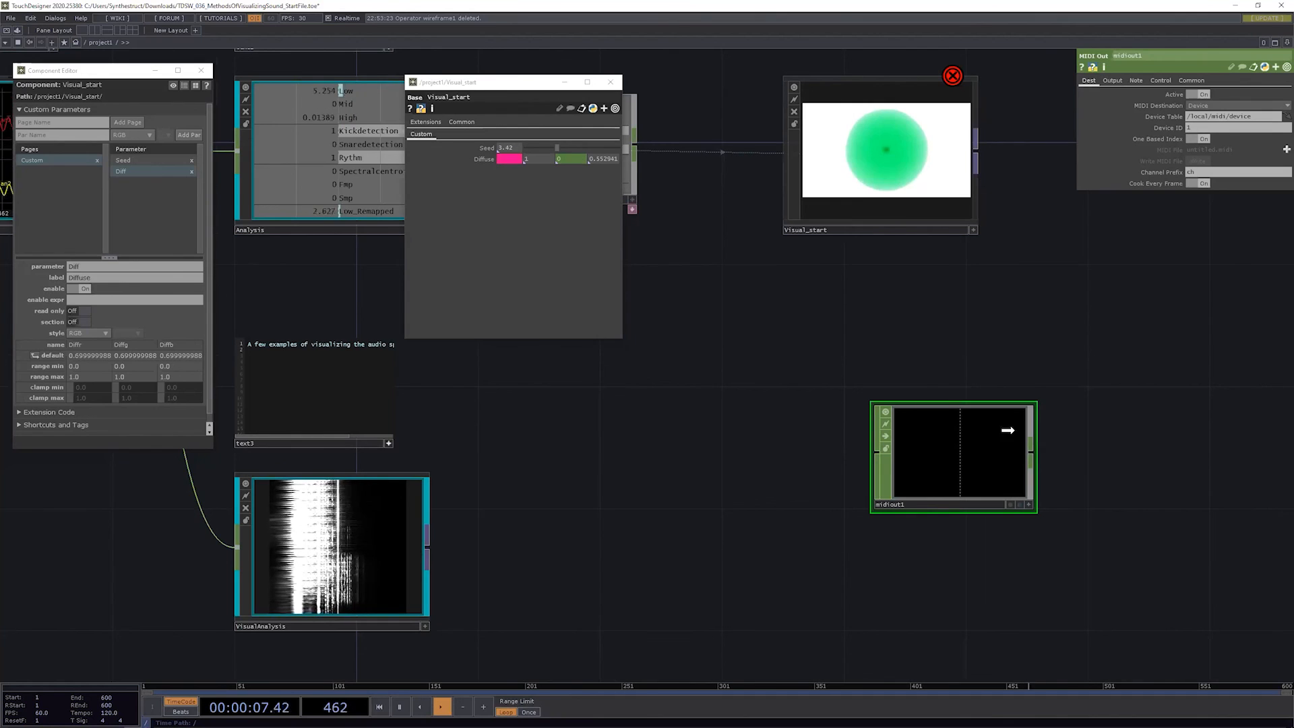
Step: Reposition the MIDI Out operator slightly in the empty area below Visual_start and bring it into close view
key("Right")
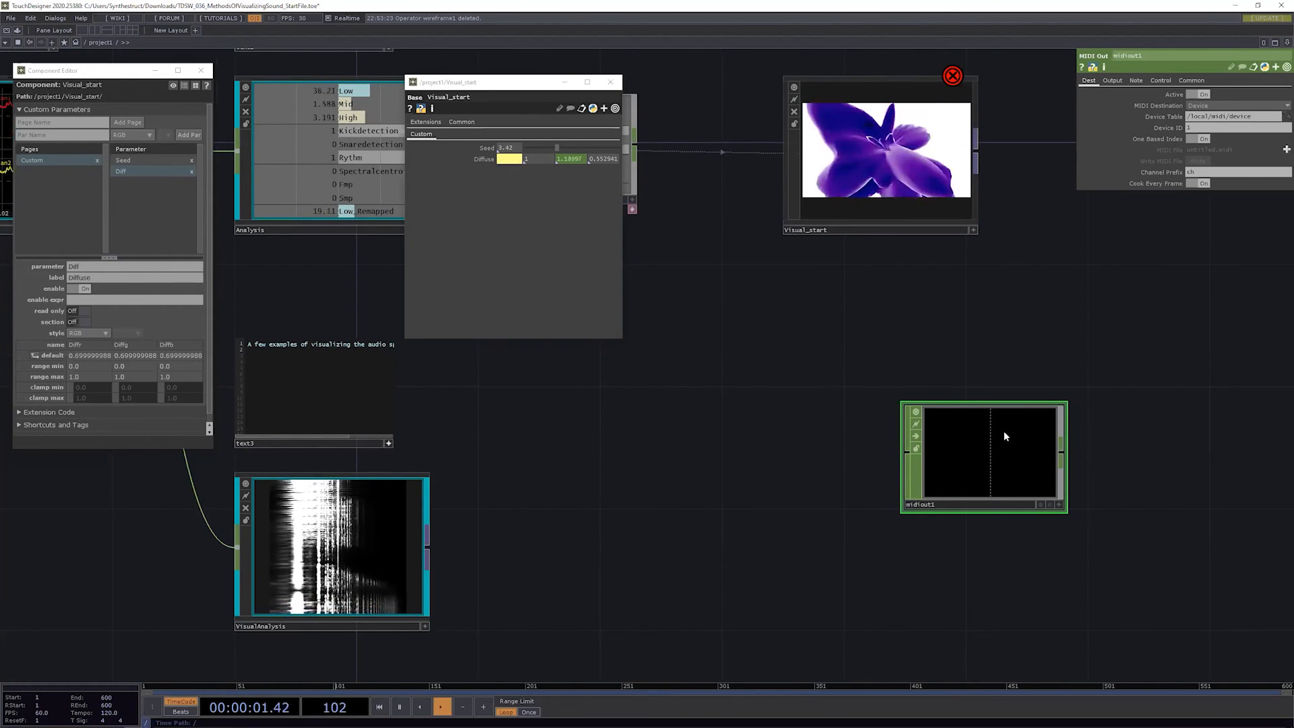
left_click(1121, 410)
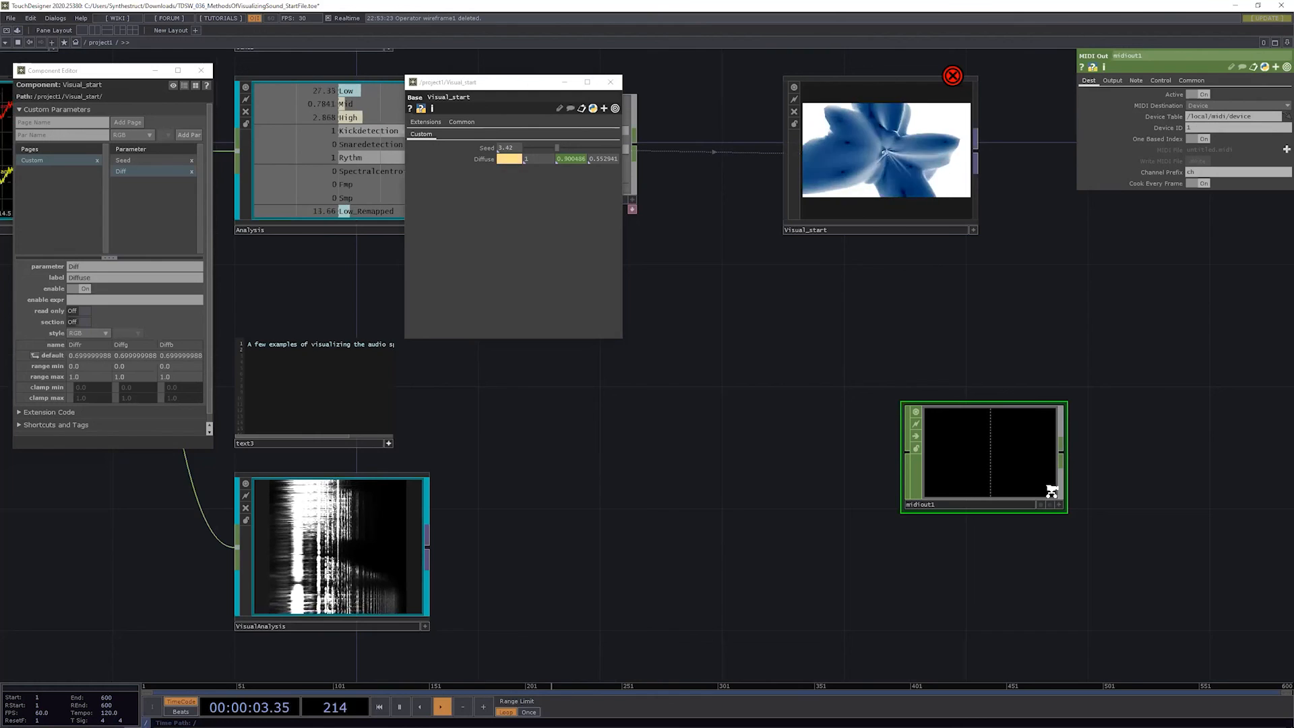
left_click_drag(1051, 490, 1024, 491)
scroll(1053, 491, "up", 4)
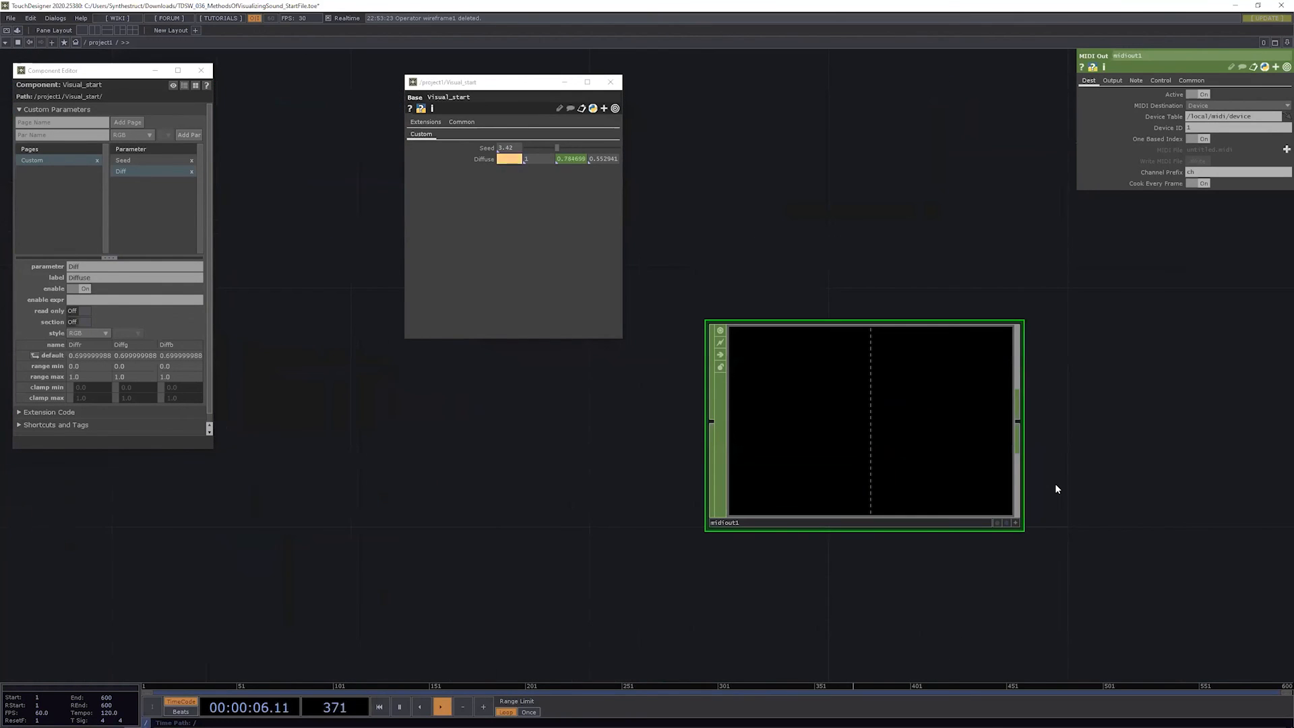